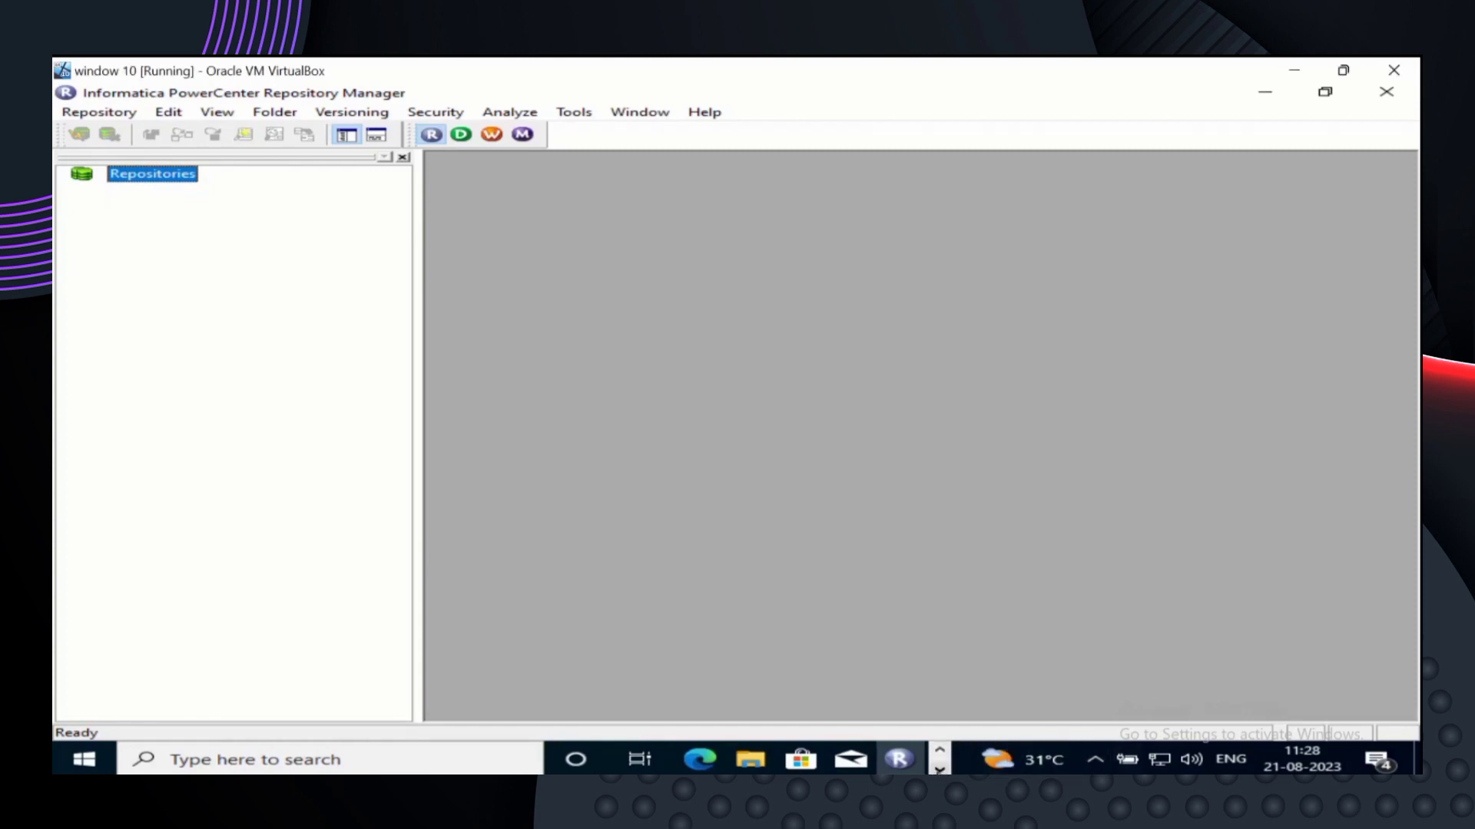
- Close the empty untitled Notepad window from its taskbar preview
{"action": "left_click", "coordinate": [939, 770]}
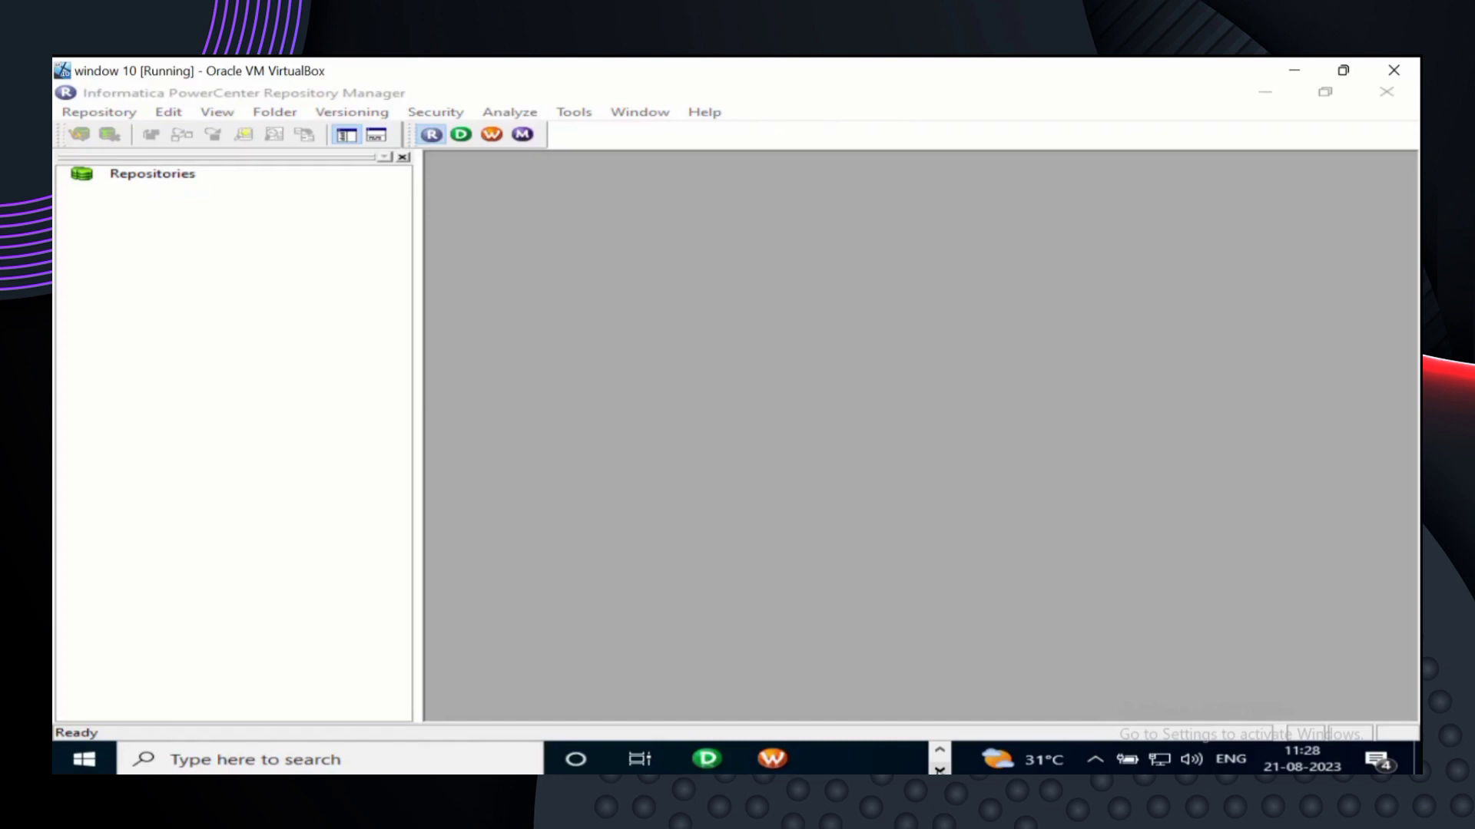
{"action": "left_click", "coordinate": [940, 750]}
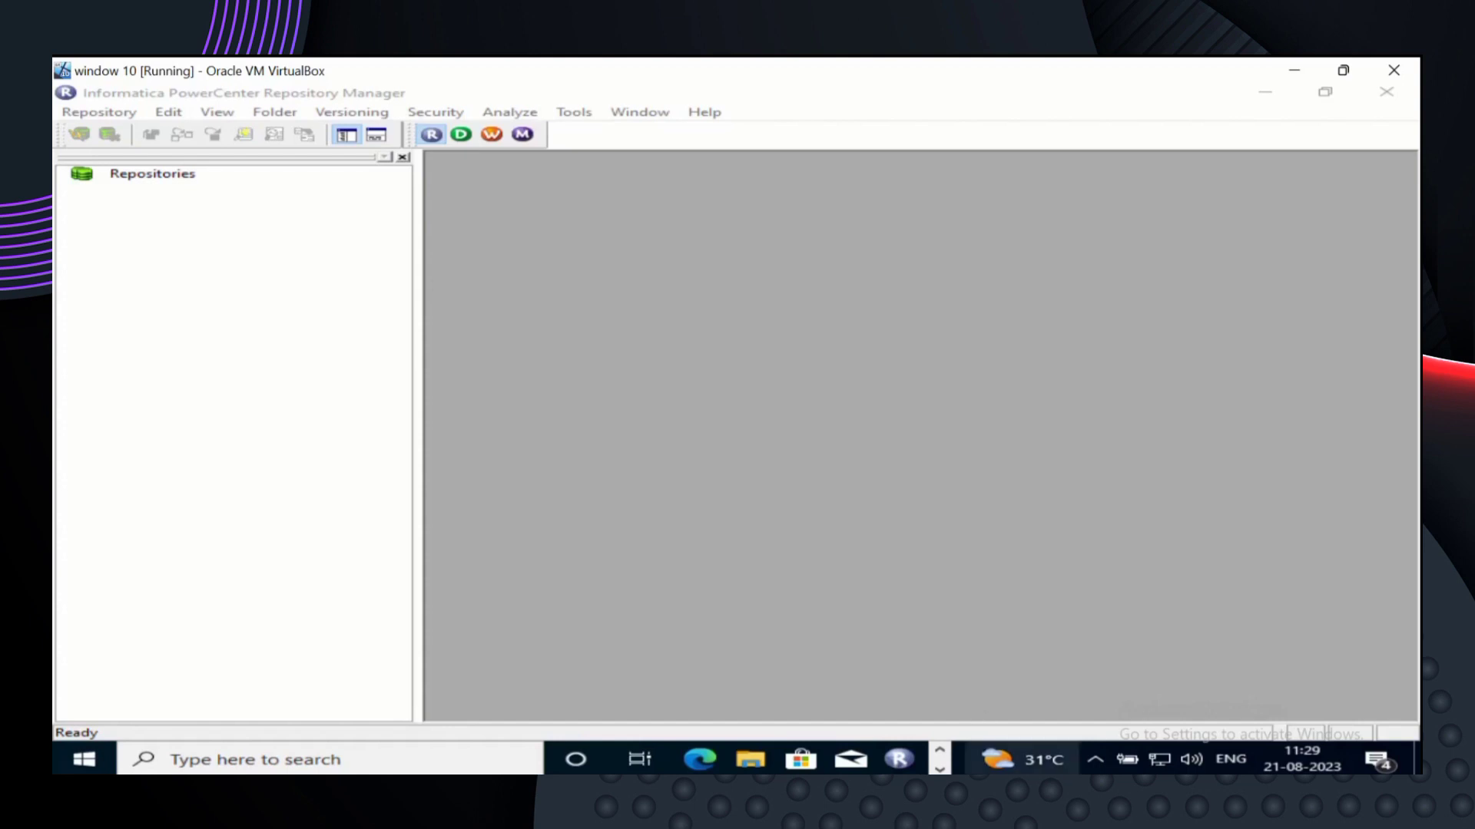
{"action": "mouse_move", "coordinate": [1048, 791]}
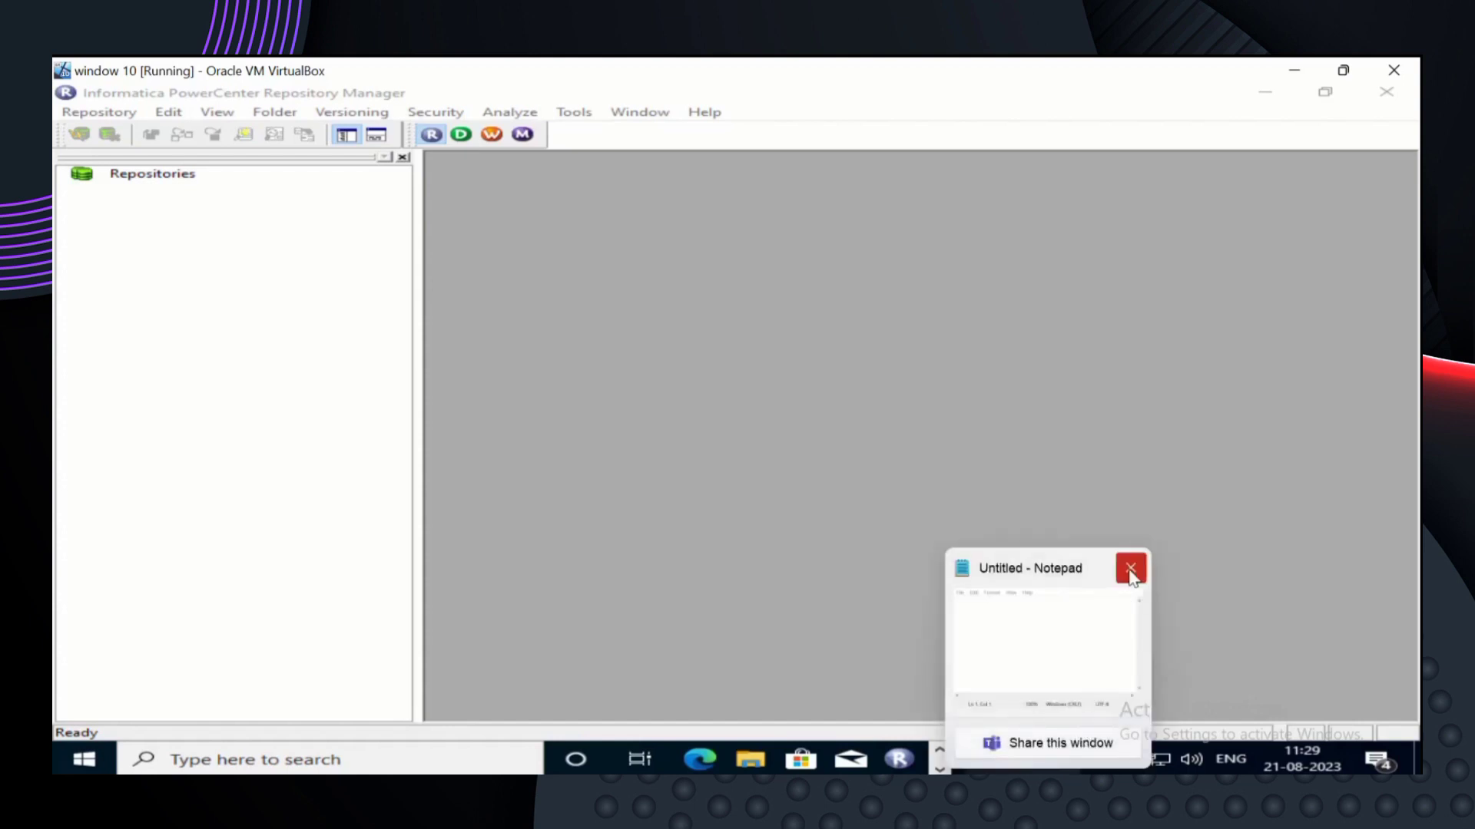
{"action": "left_click", "coordinate": [1130, 571]}
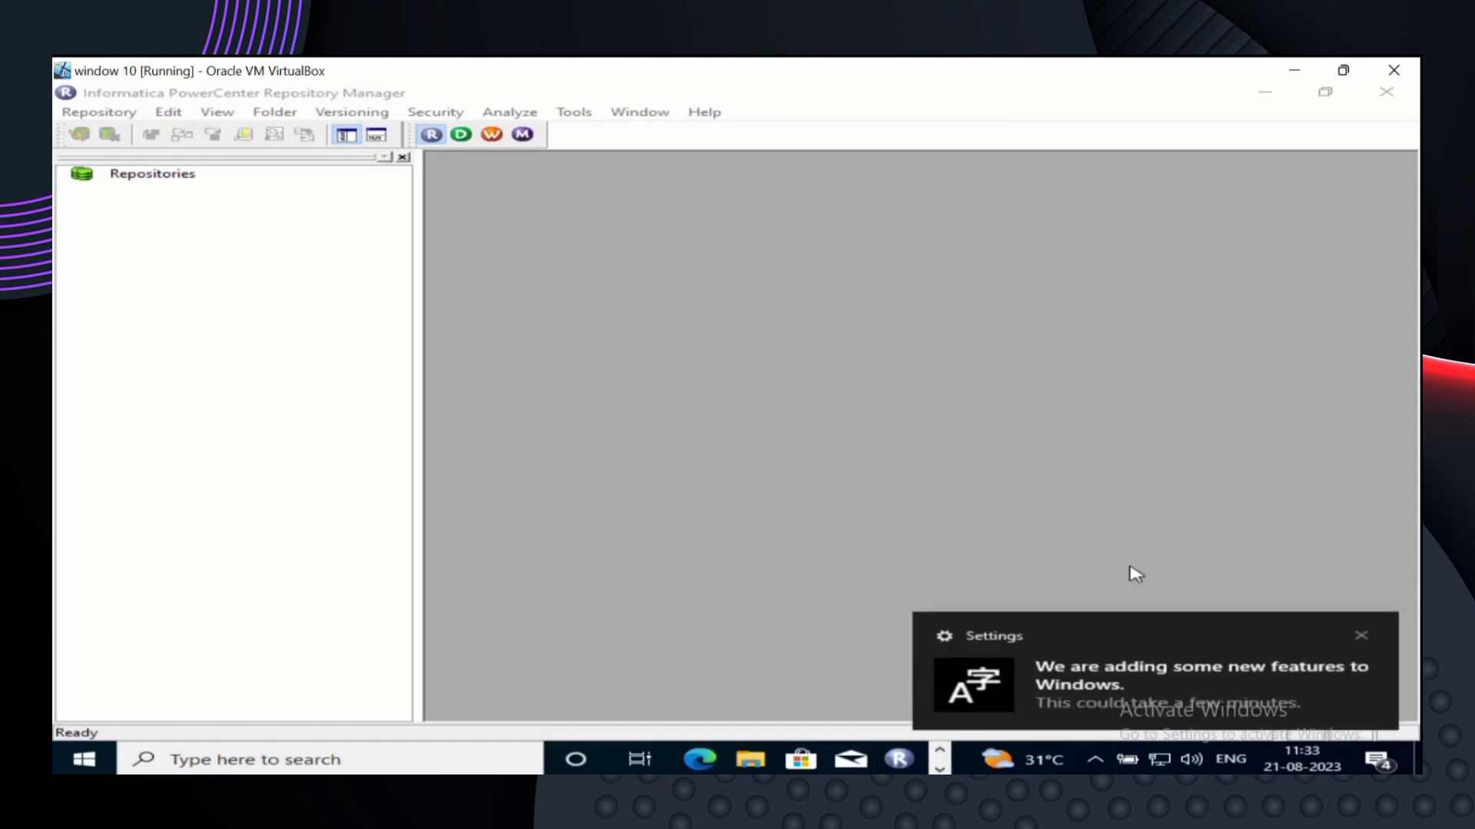
- Open Windows Settings from the notification, then close it to return to Repository Manager
{"action": "left_click", "coordinate": [1361, 633]}
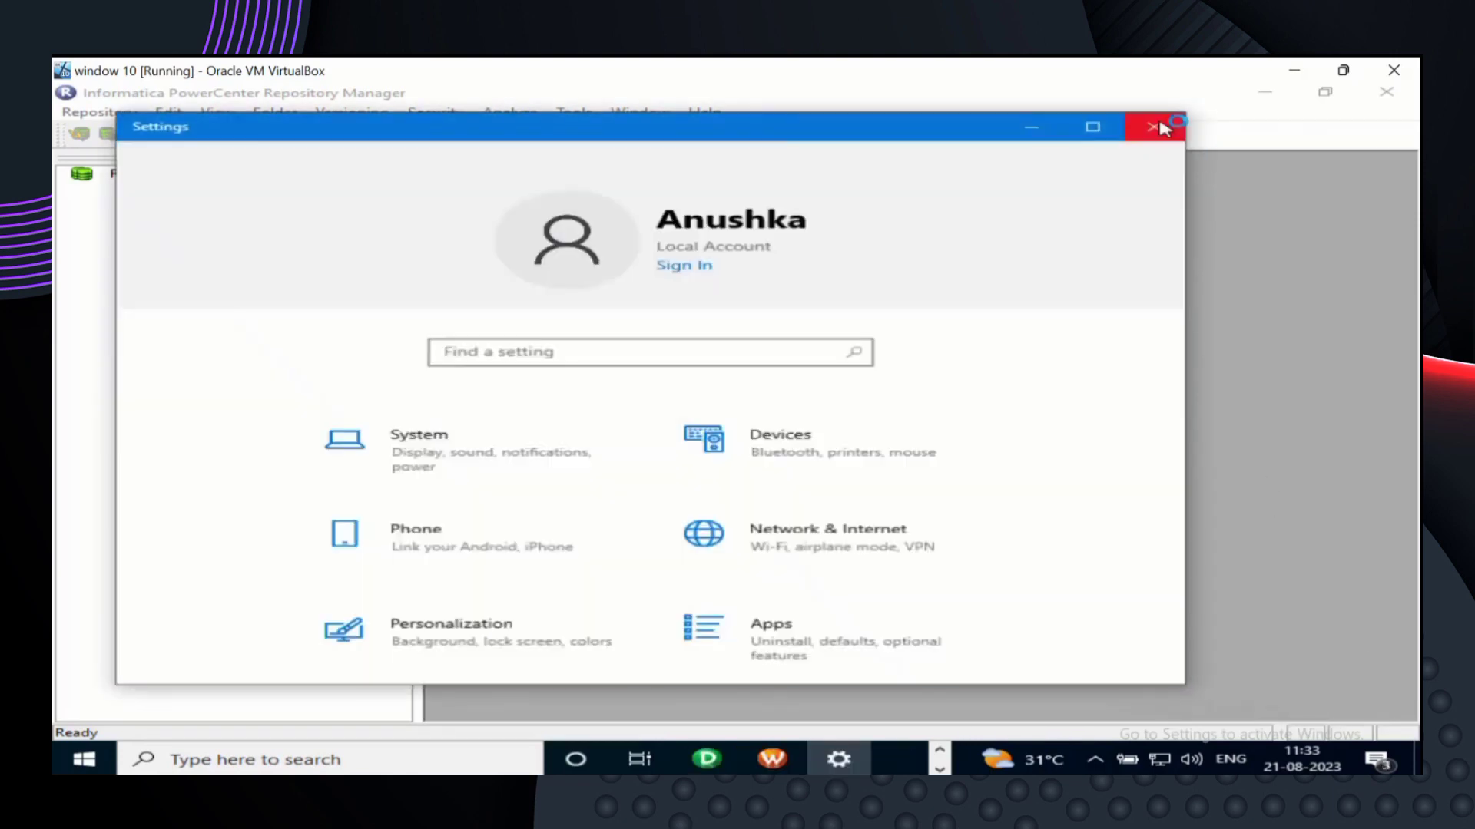
{"action": "left_click", "coordinate": [1161, 128]}
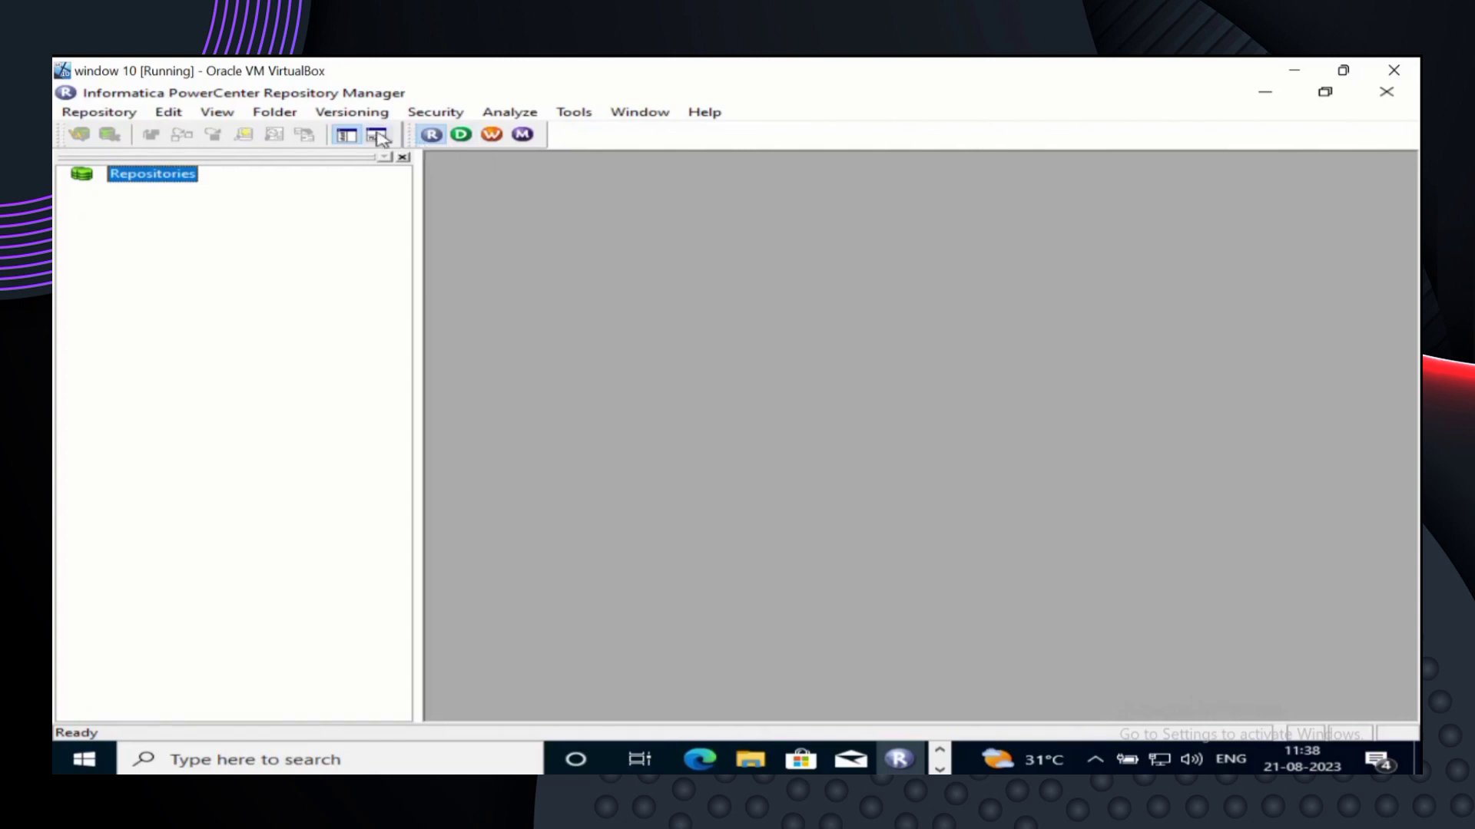
- Search Windows for 'service' to open the Services app
{"action": "left_click", "coordinate": [274, 760]}
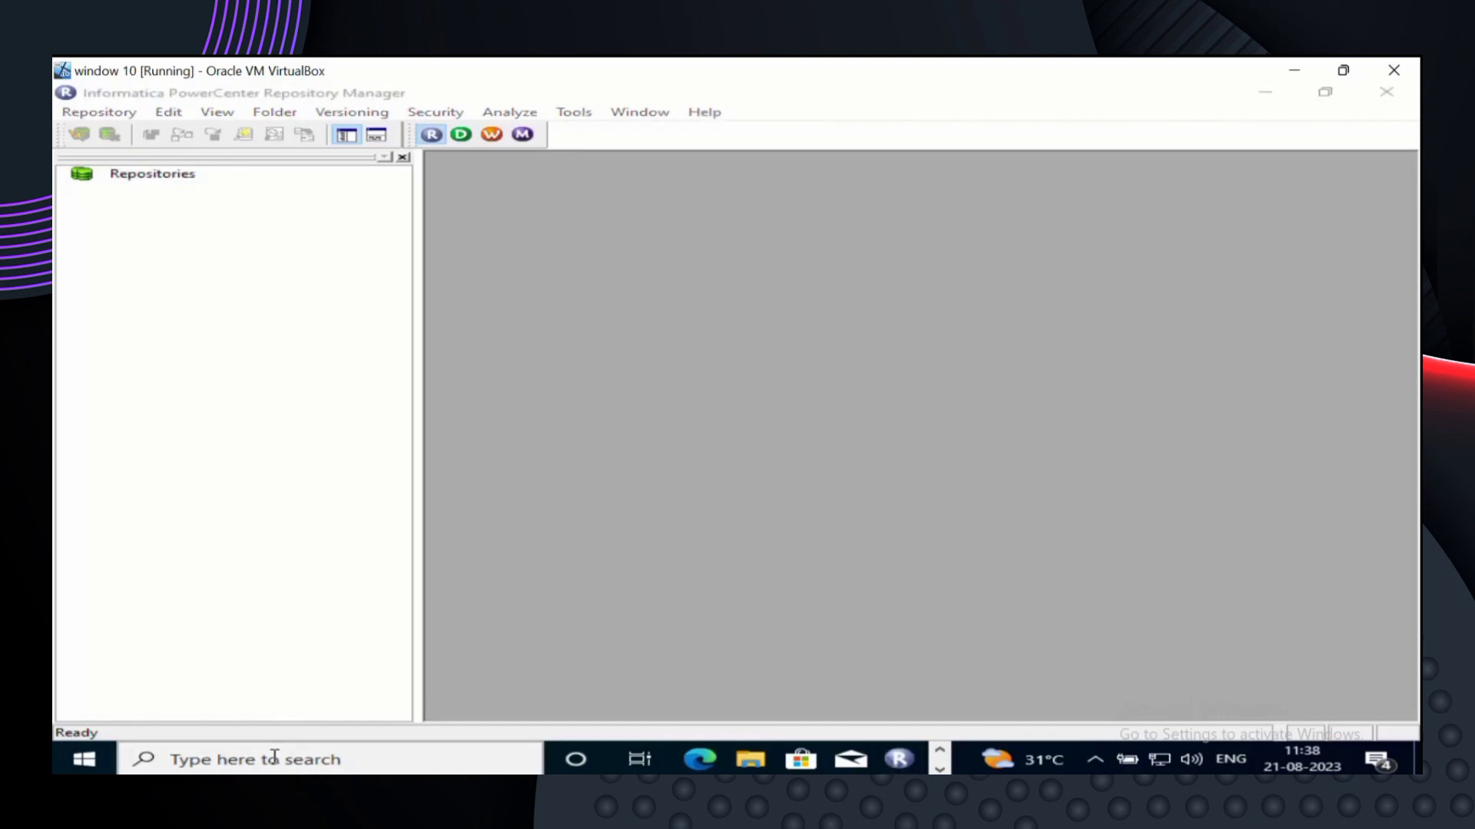
{"action": "type", "text": "se"}
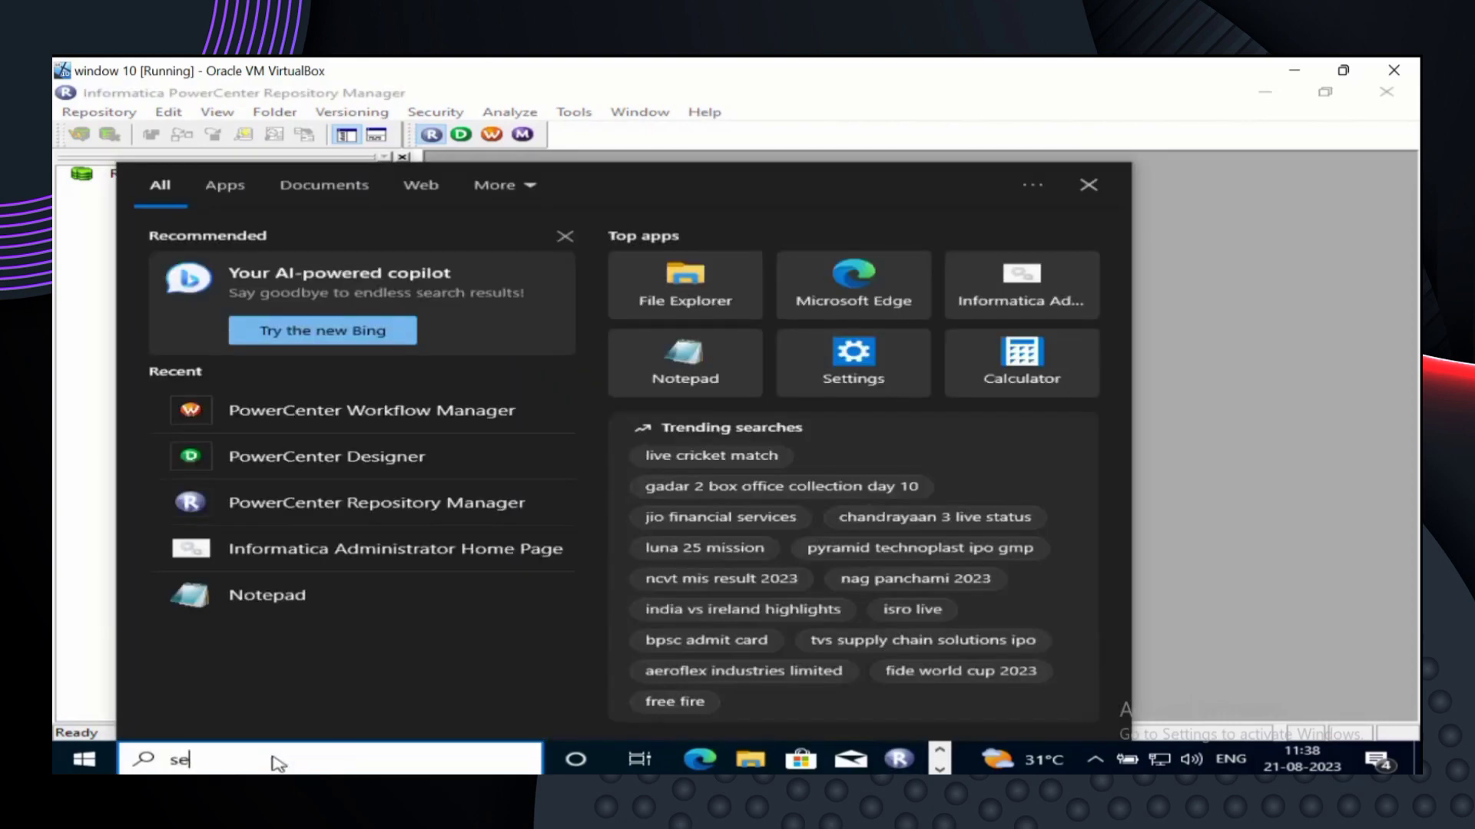
{"action": "type", "text": "rvice"}
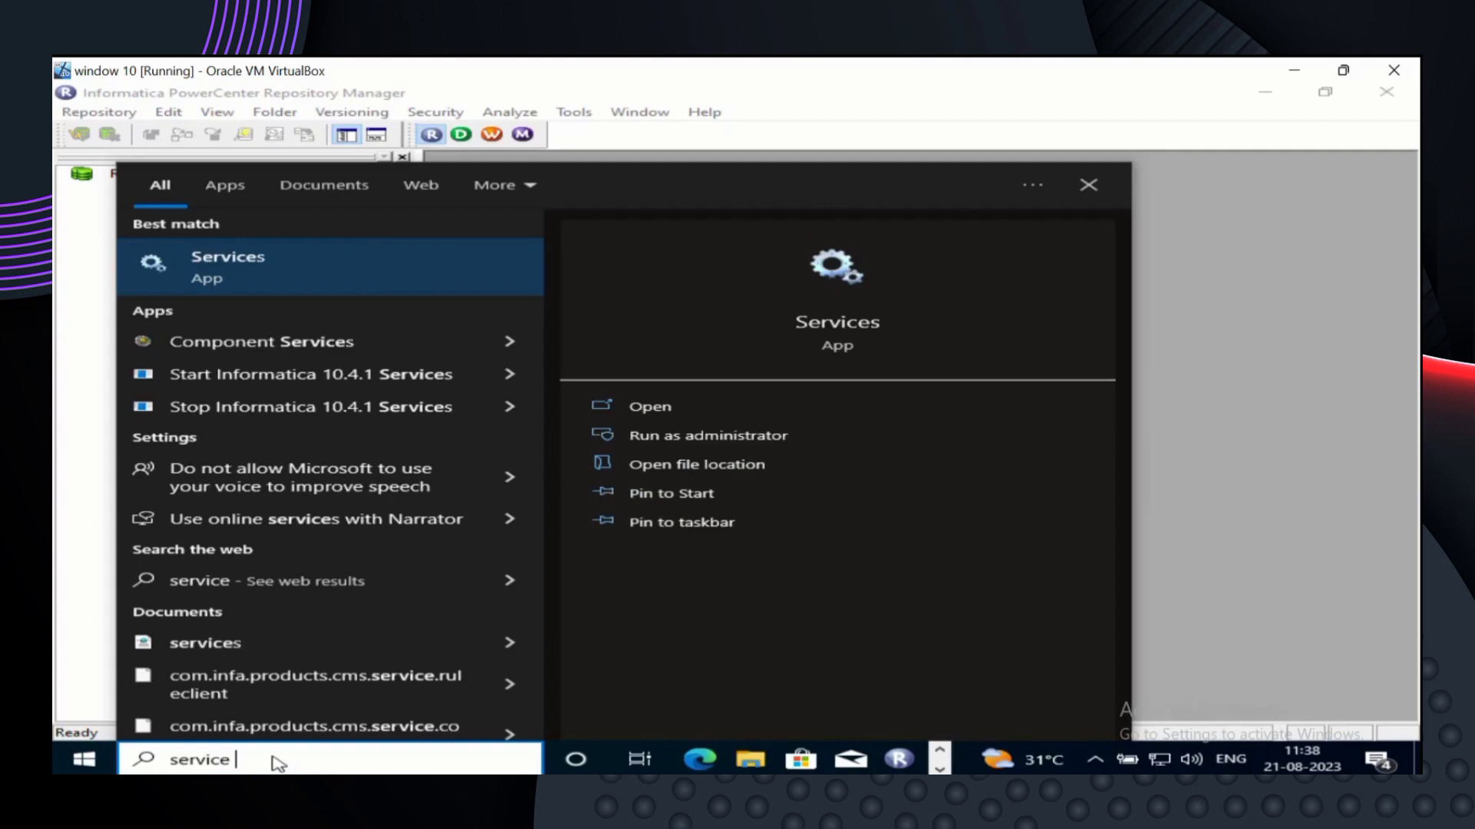
{"action": "type", "text": " ms"}
{"action": "key", "text": "BackSpace"}
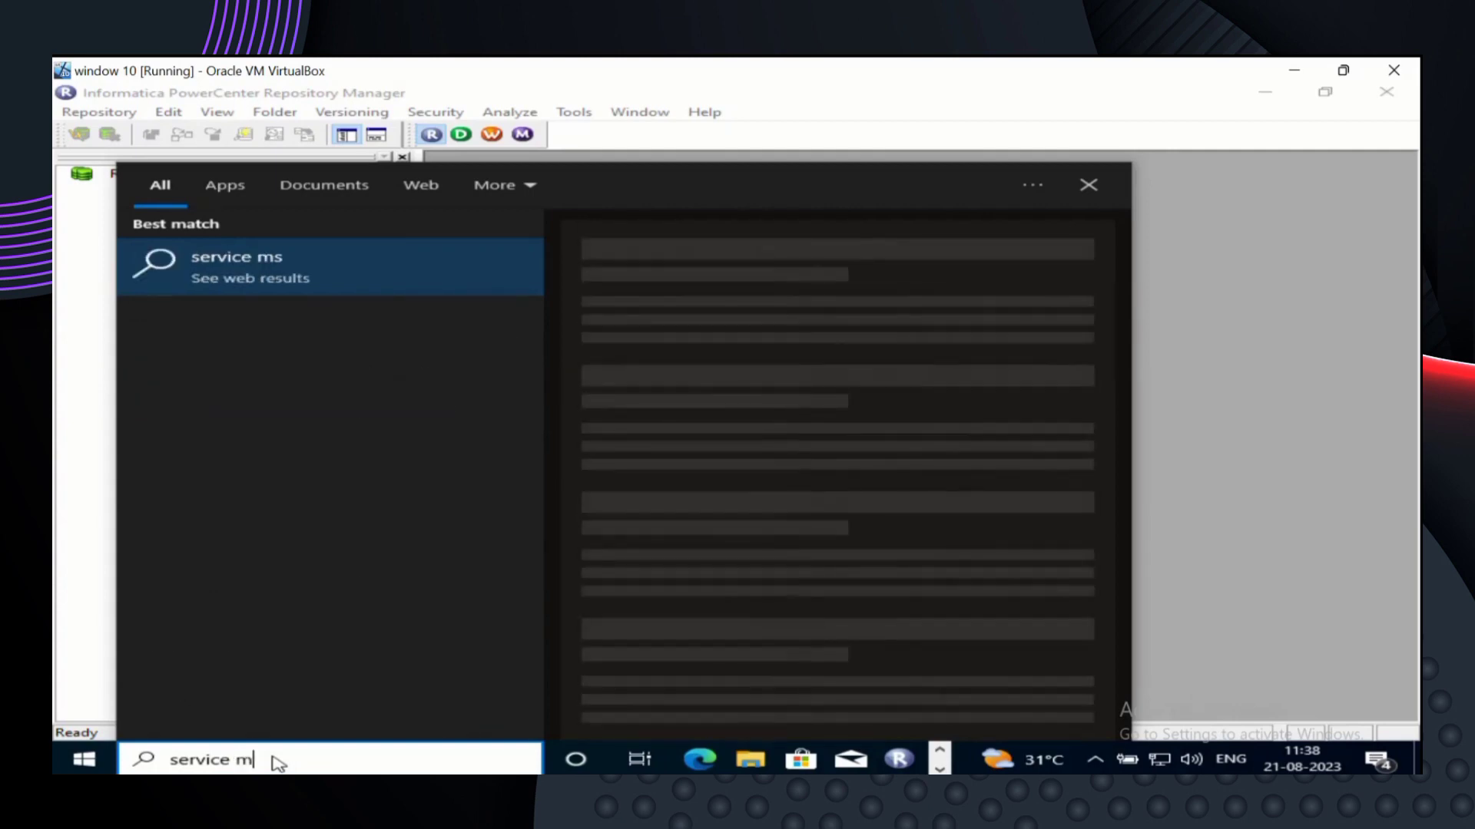
{"action": "key", "text": "BackSpace"}
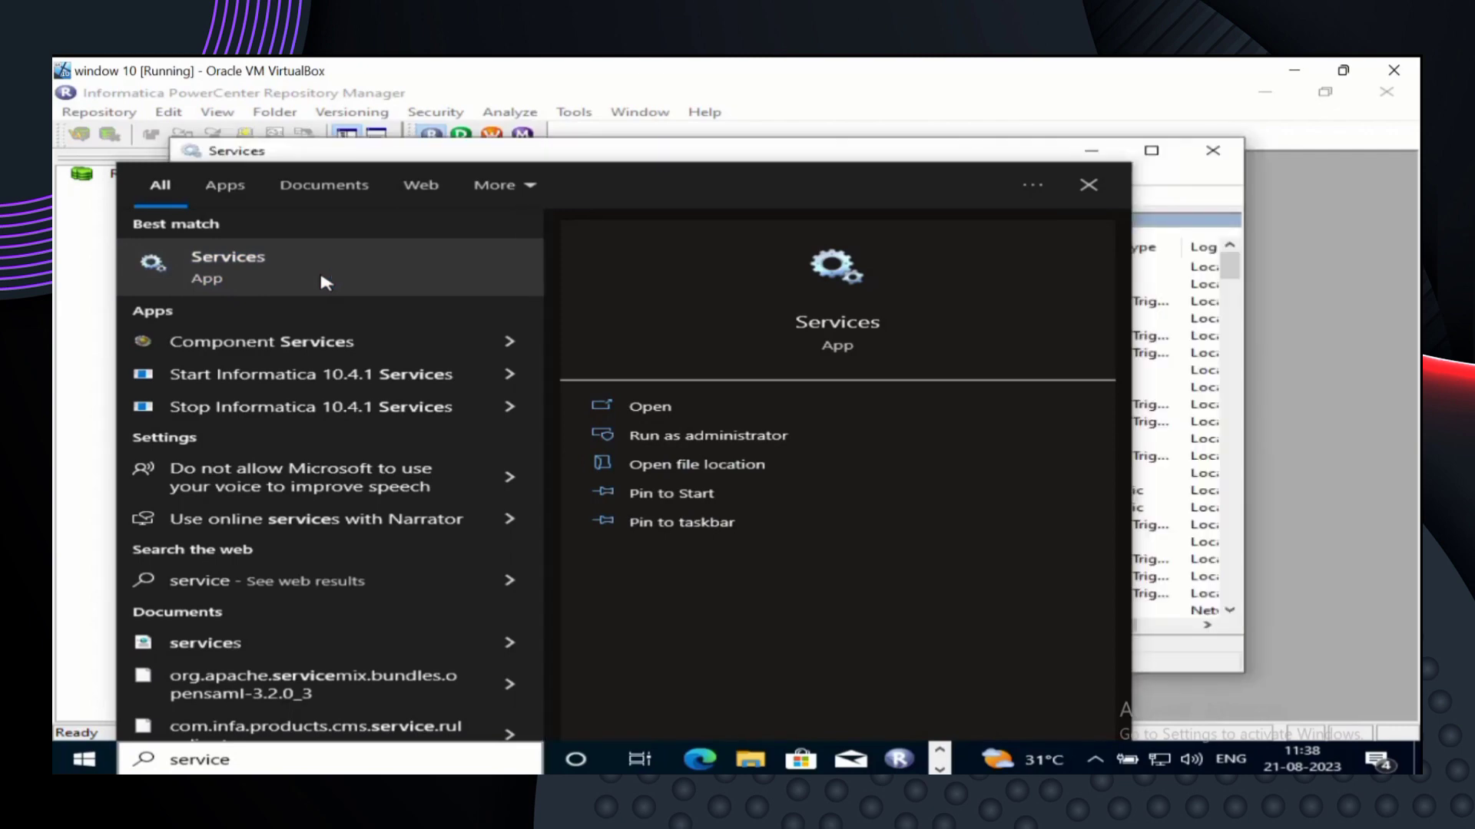
- Bring the Services console to the front and jump to services starting with I
{"action": "left_click", "coordinate": [1191, 284]}
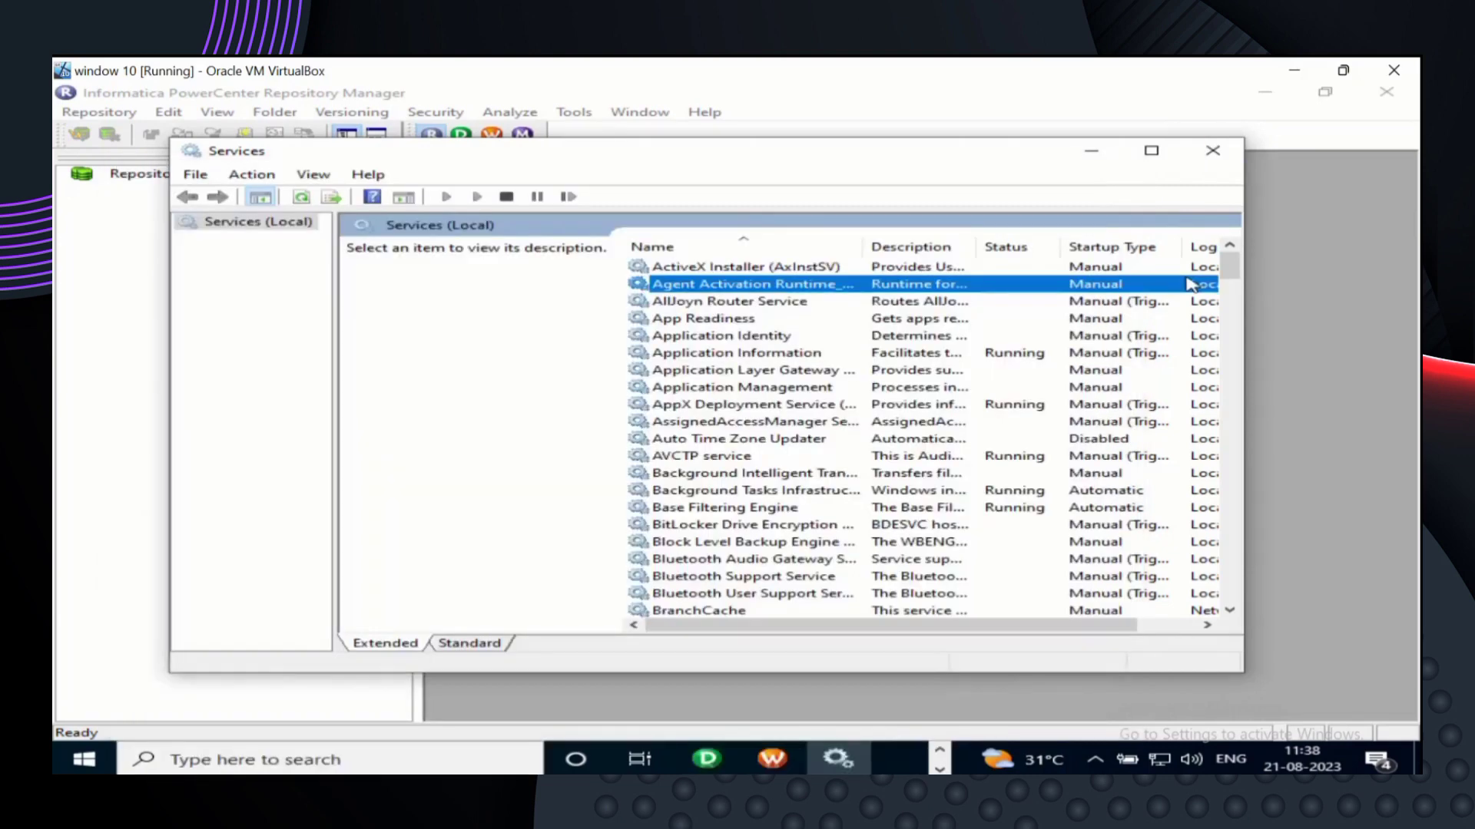
{"action": "left_click", "coordinate": [1094, 153]}
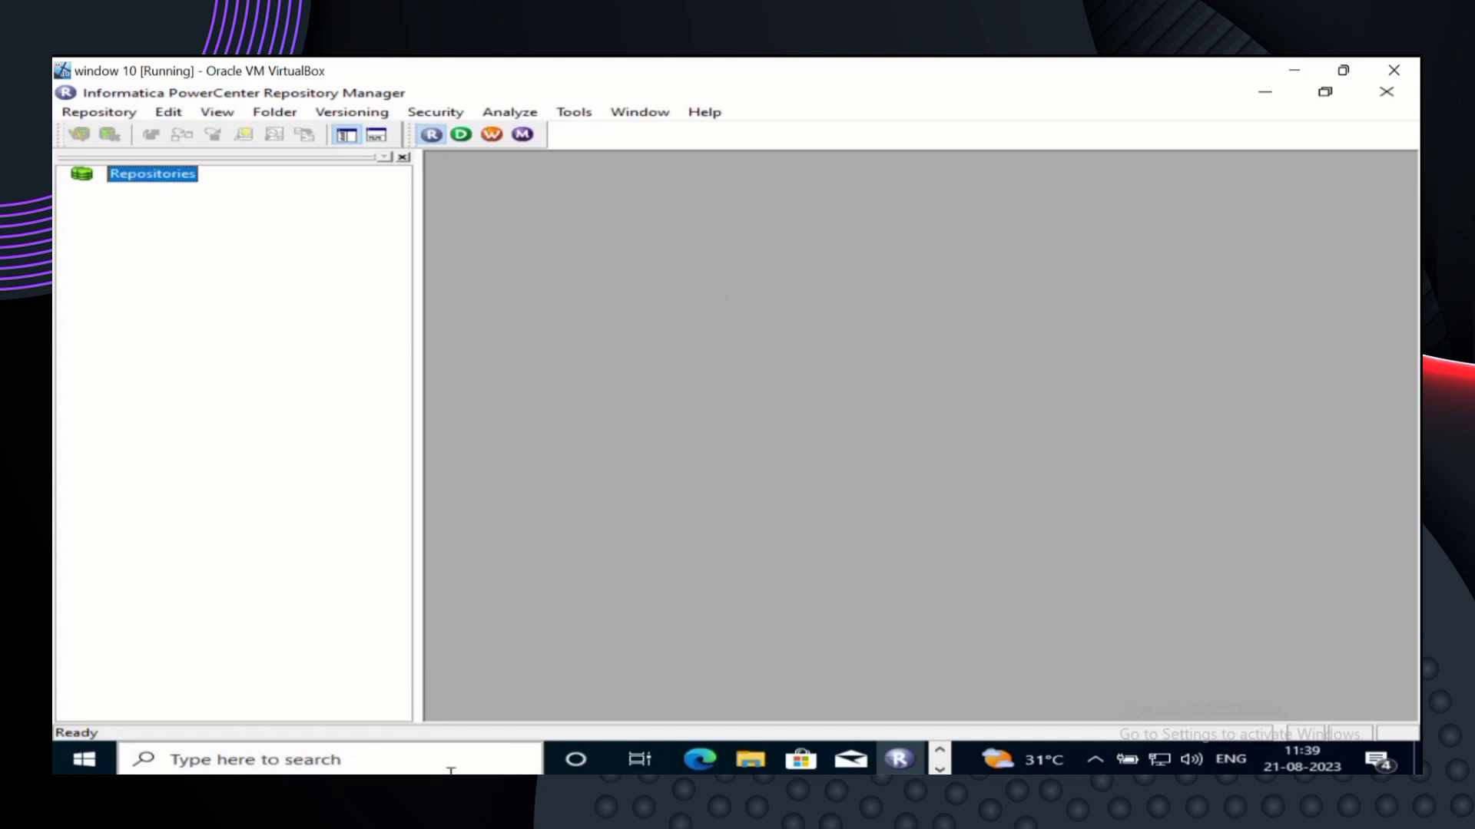
{"action": "left_click", "coordinate": [939, 768]}
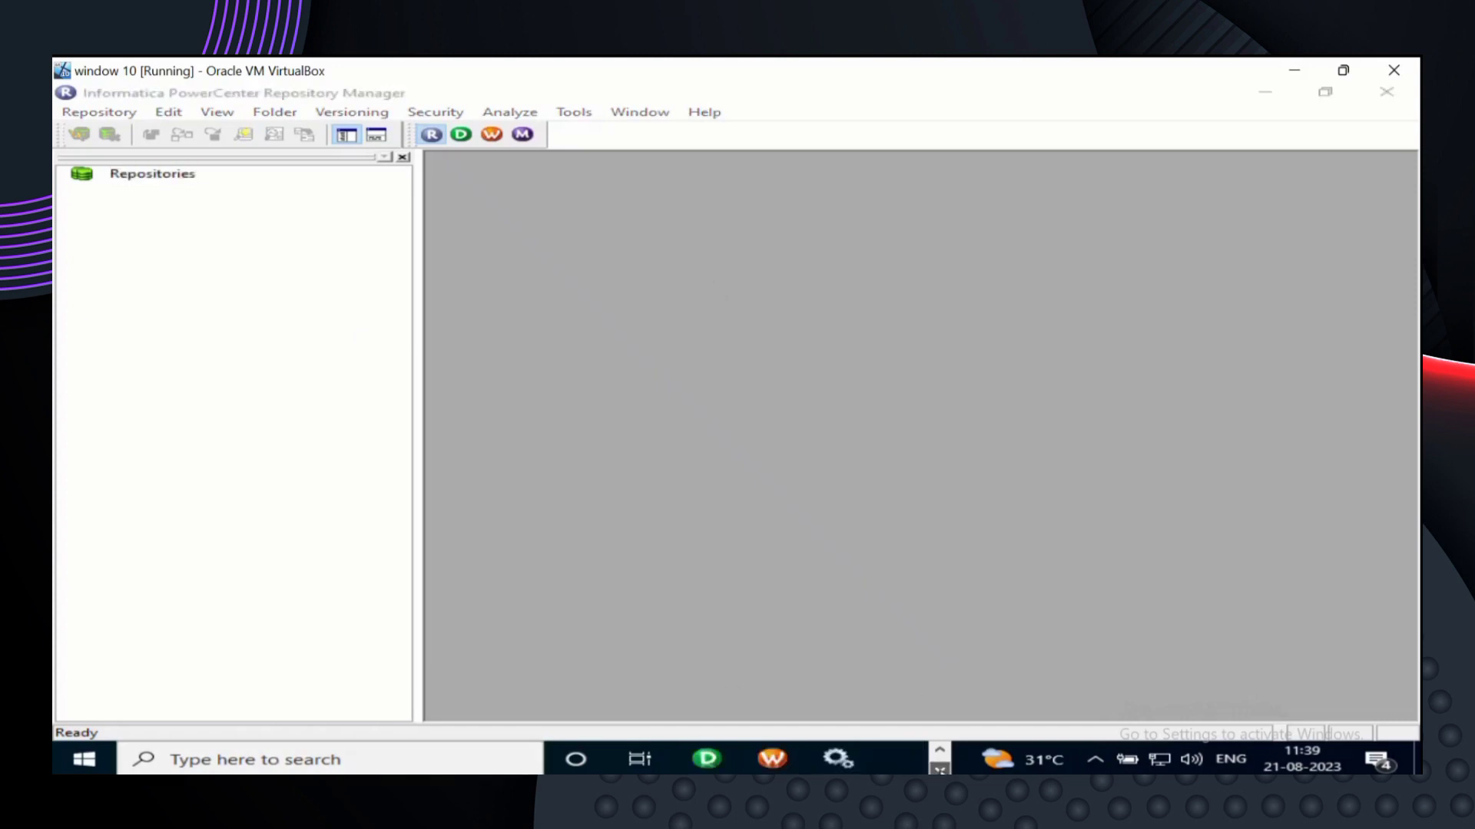
{"action": "left_click", "coordinate": [838, 759]}
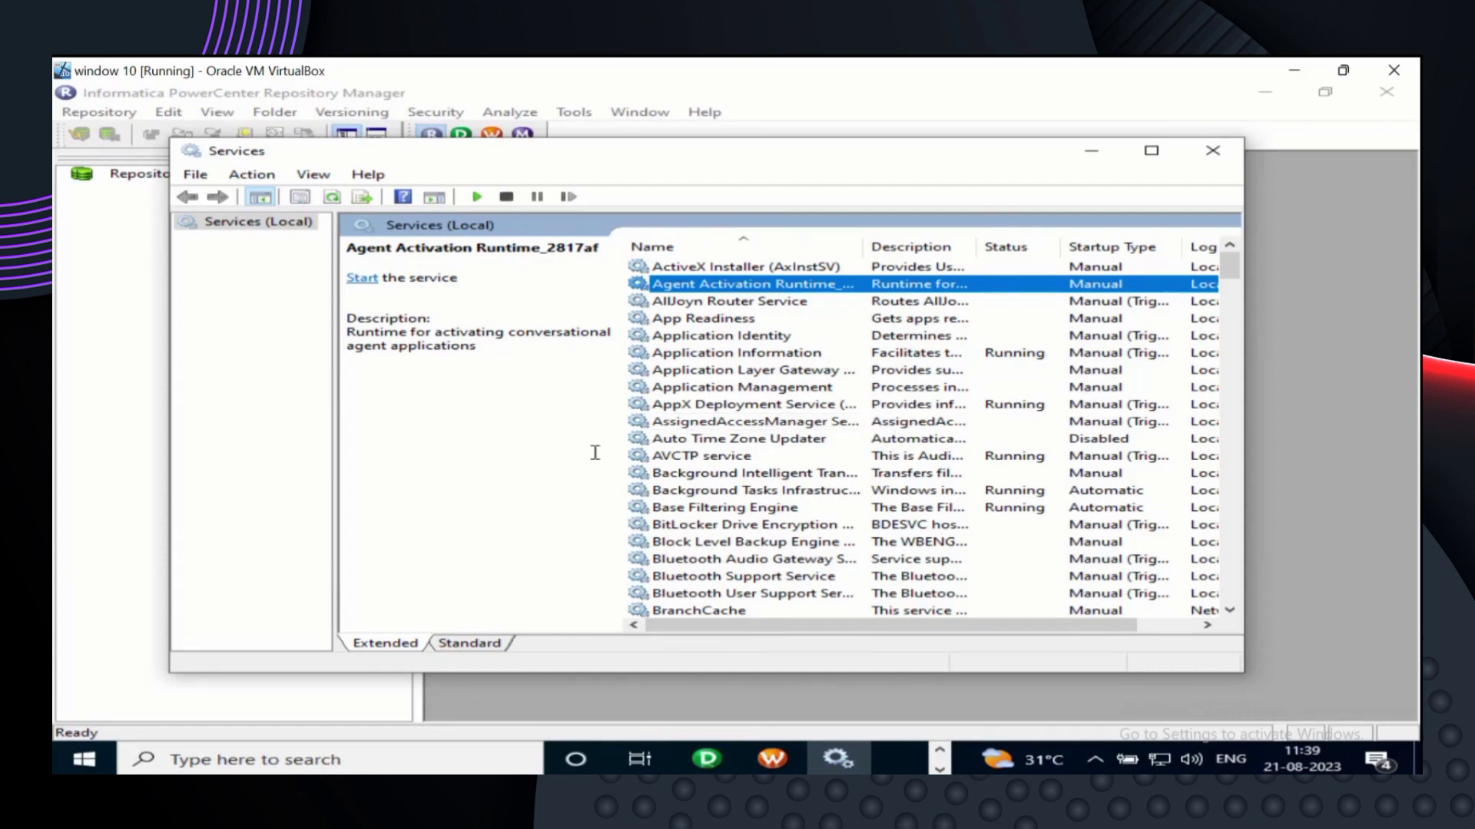
{"action": "key", "text": "i"}
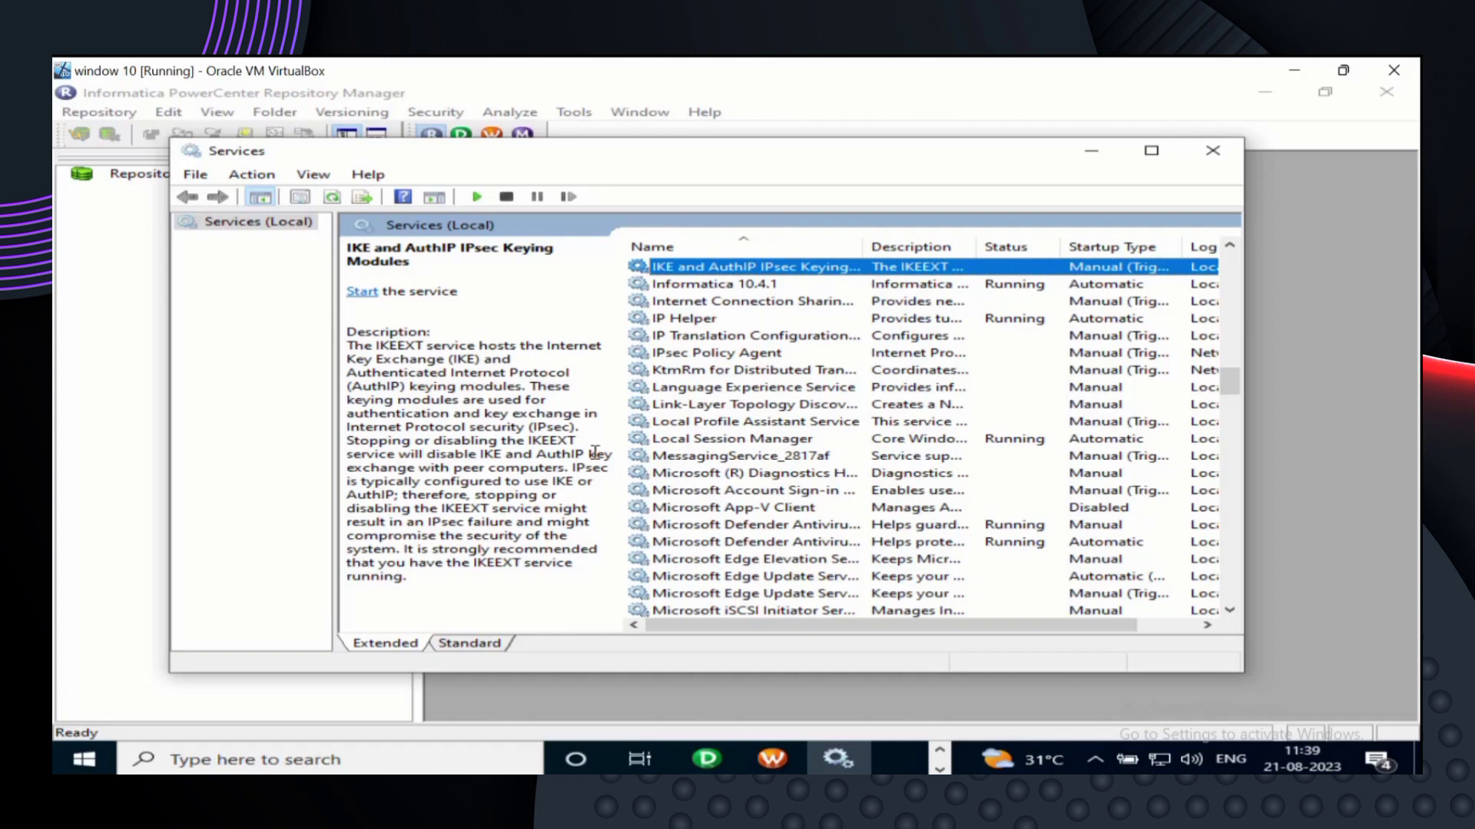
- Select the Informatica 10.4.1 service to see it is Running with Automatic startup
{"action": "left_click", "coordinate": [762, 286]}
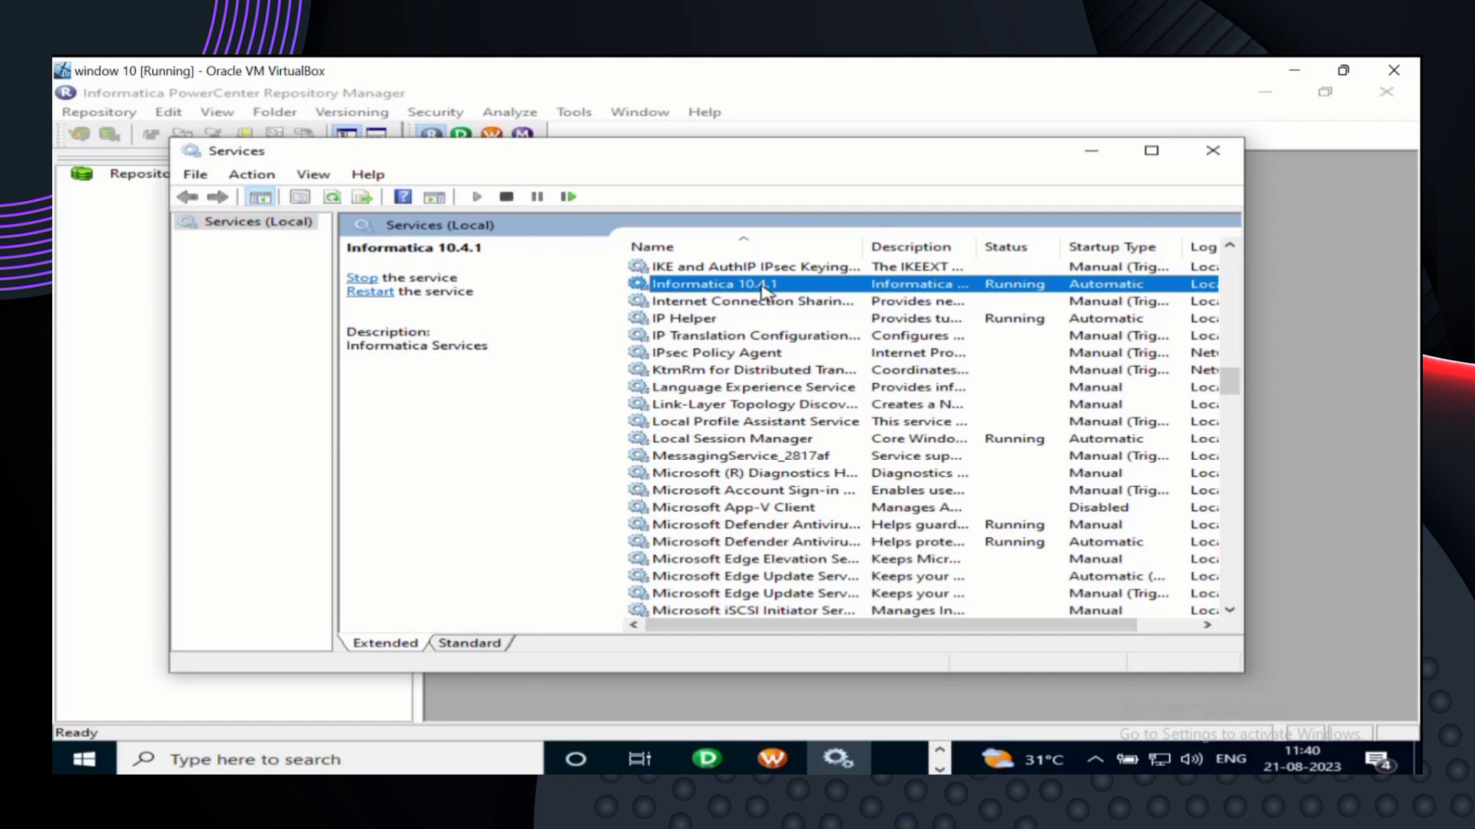
- Check the Informatica 10.4.1 service actions, then hide Services to return to Repository Manager
{"action": "right_click", "coordinate": [763, 290]}
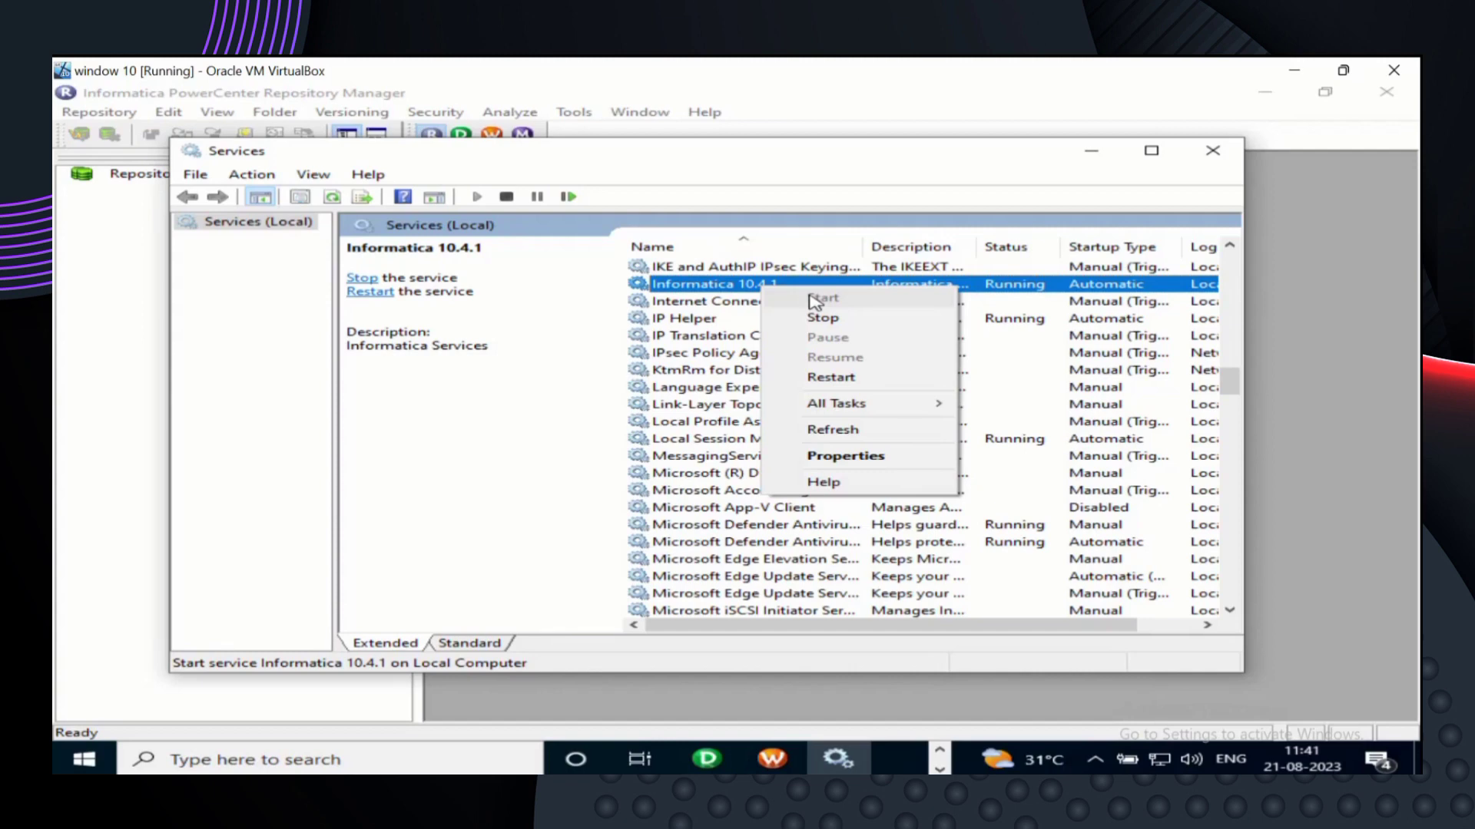
{"action": "left_click", "coordinate": [1099, 149]}
{"action": "left_click", "coordinate": [1103, 156]}
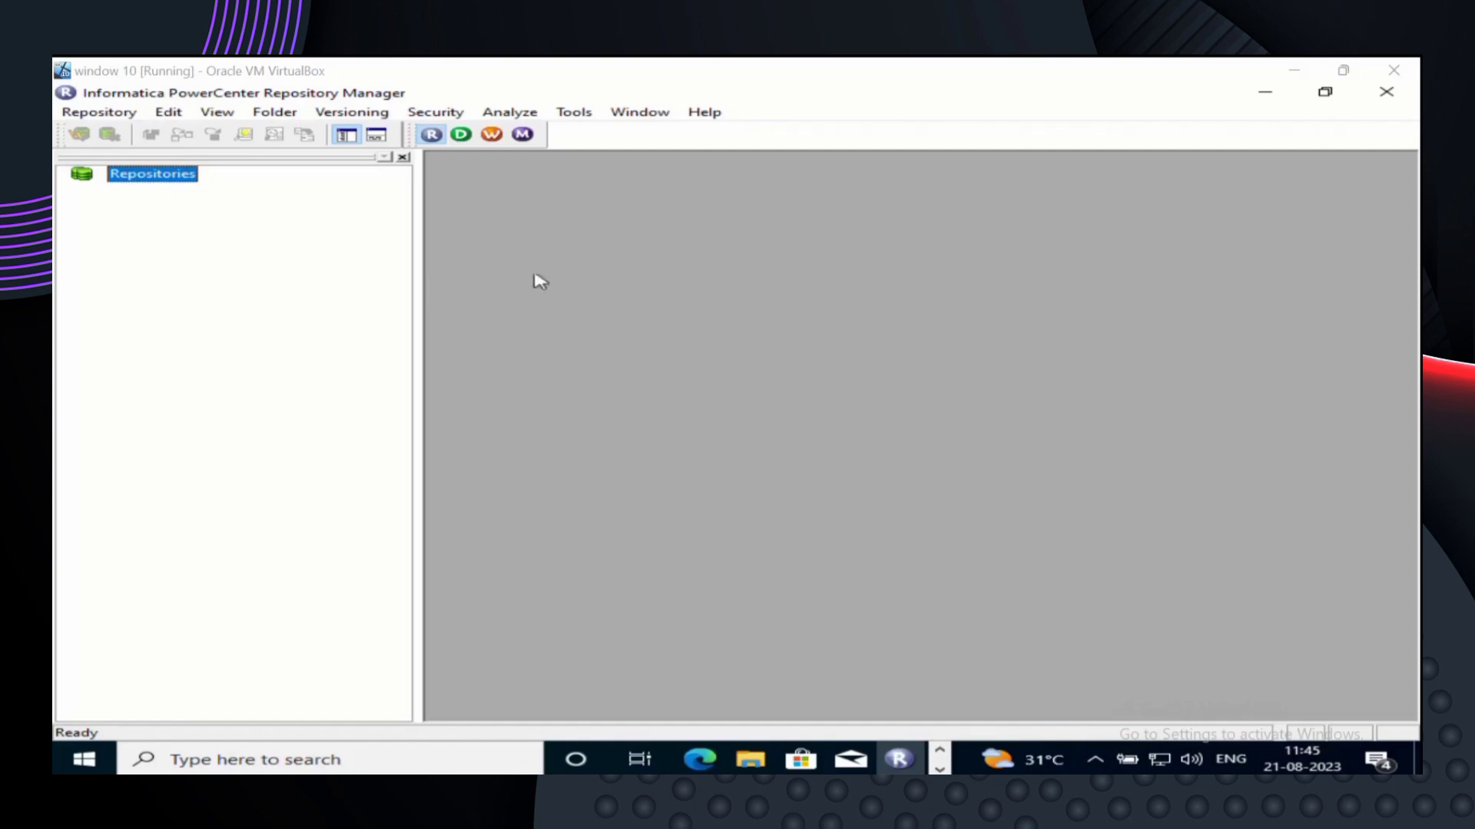
{"action": "left_click", "coordinate": [276, 116]}
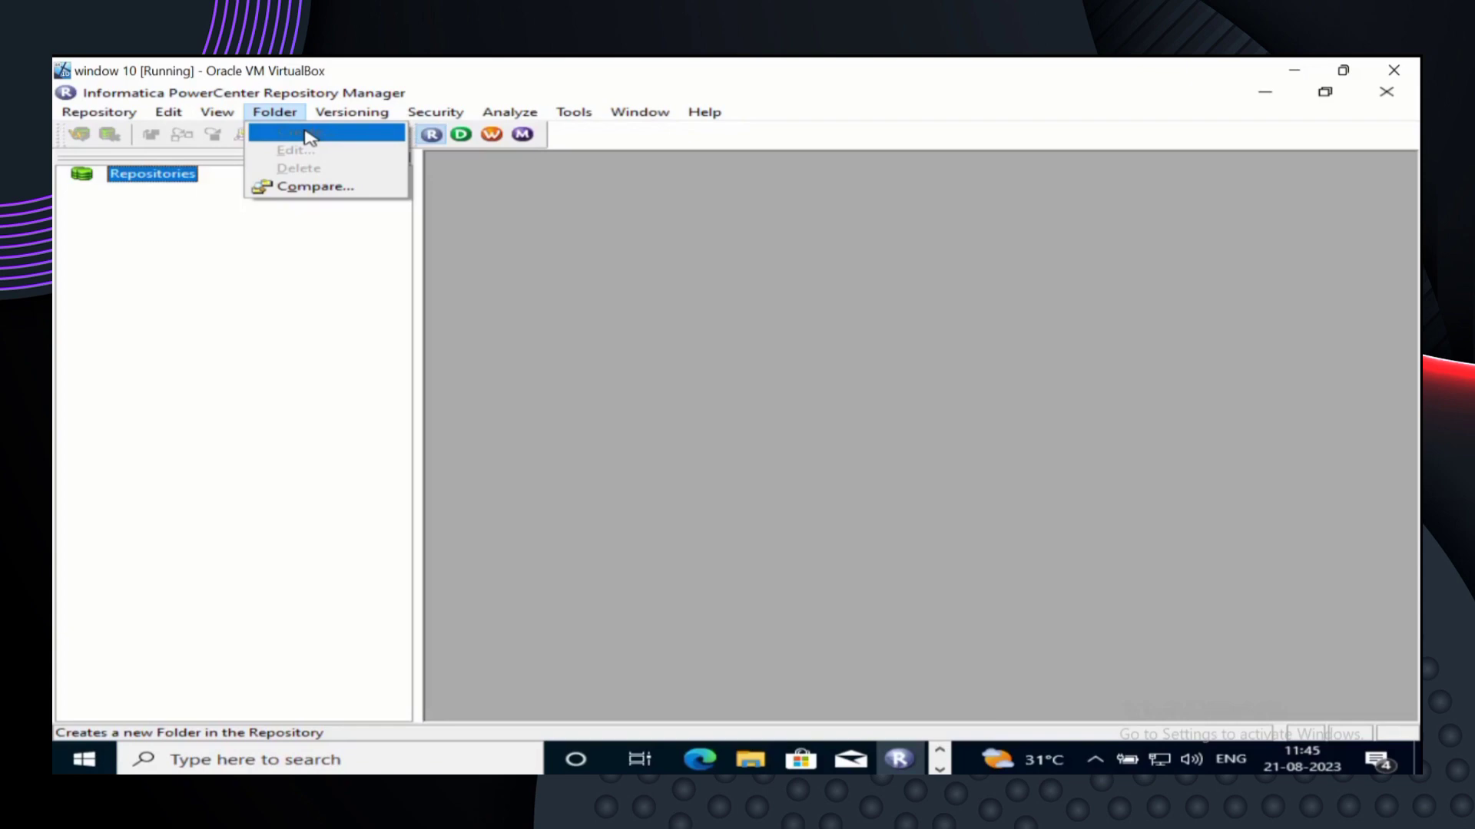
- Dismiss the Folder menu without creating a folder
{"action": "left_click", "coordinate": [217, 244]}
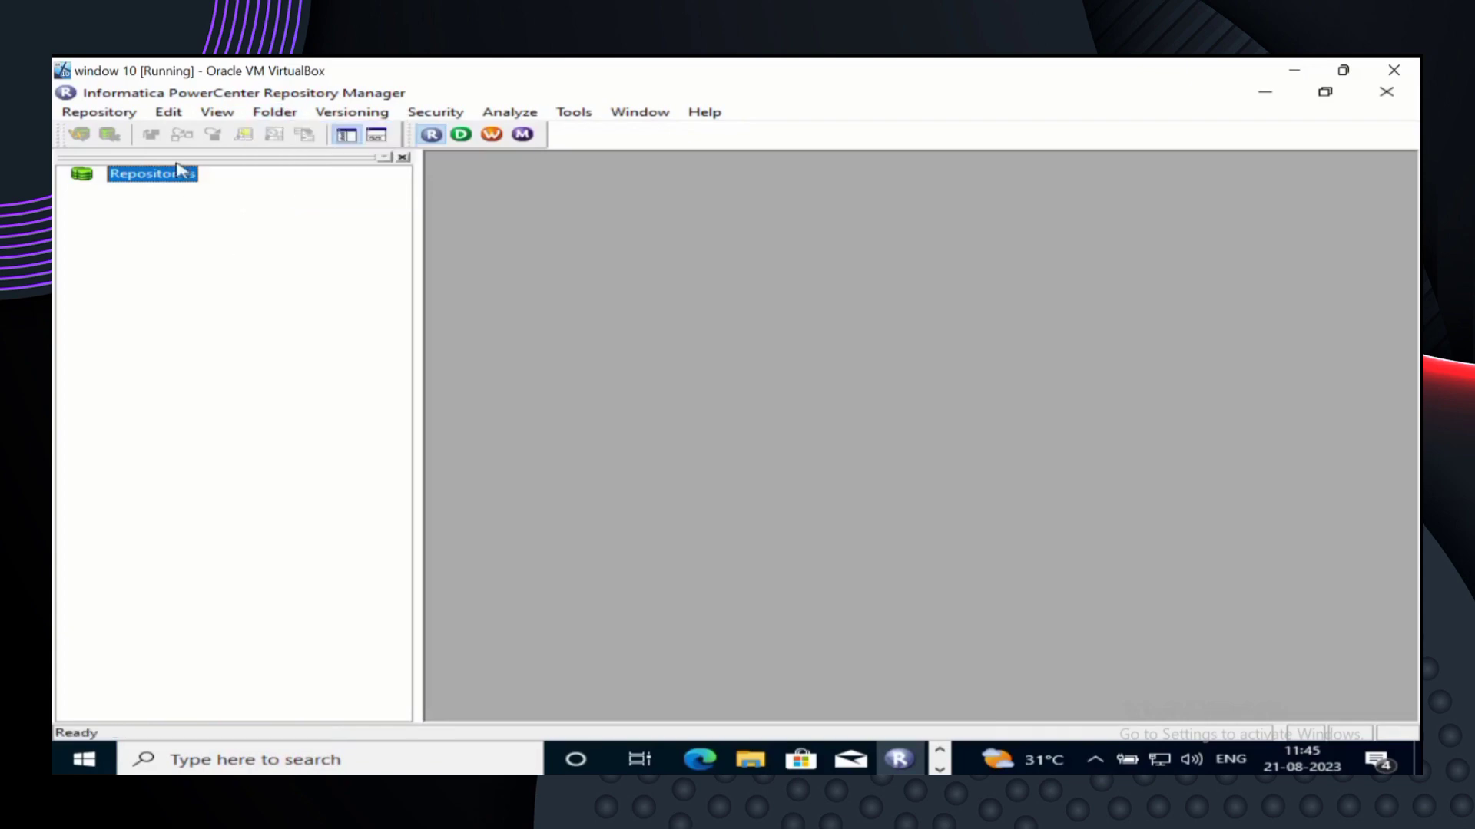
- Open Repository > Configure Domains and begin adding a new domain
{"action": "right_click", "coordinate": [178, 176]}
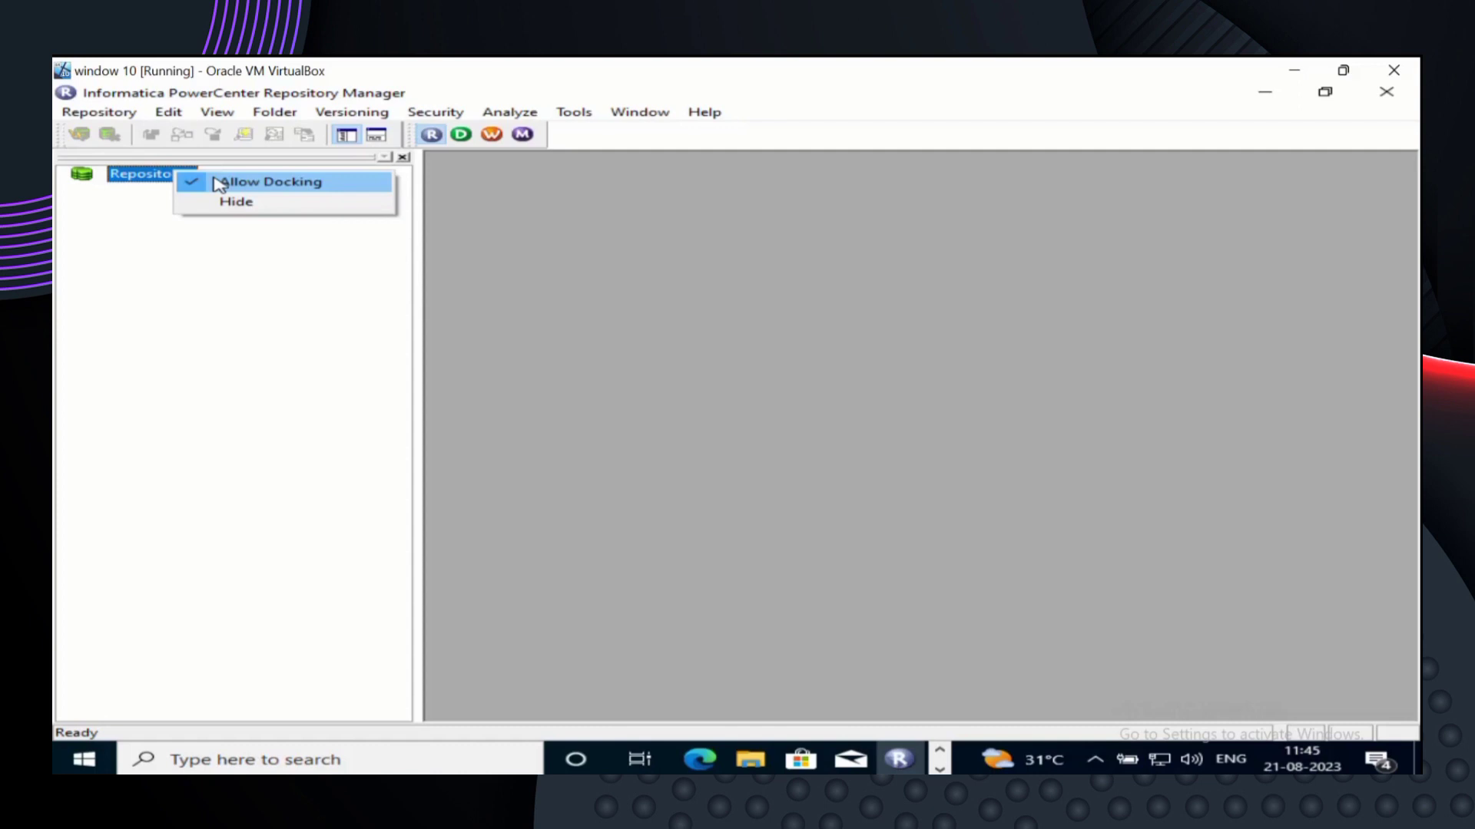
{"action": "left_click", "coordinate": [207, 252]}
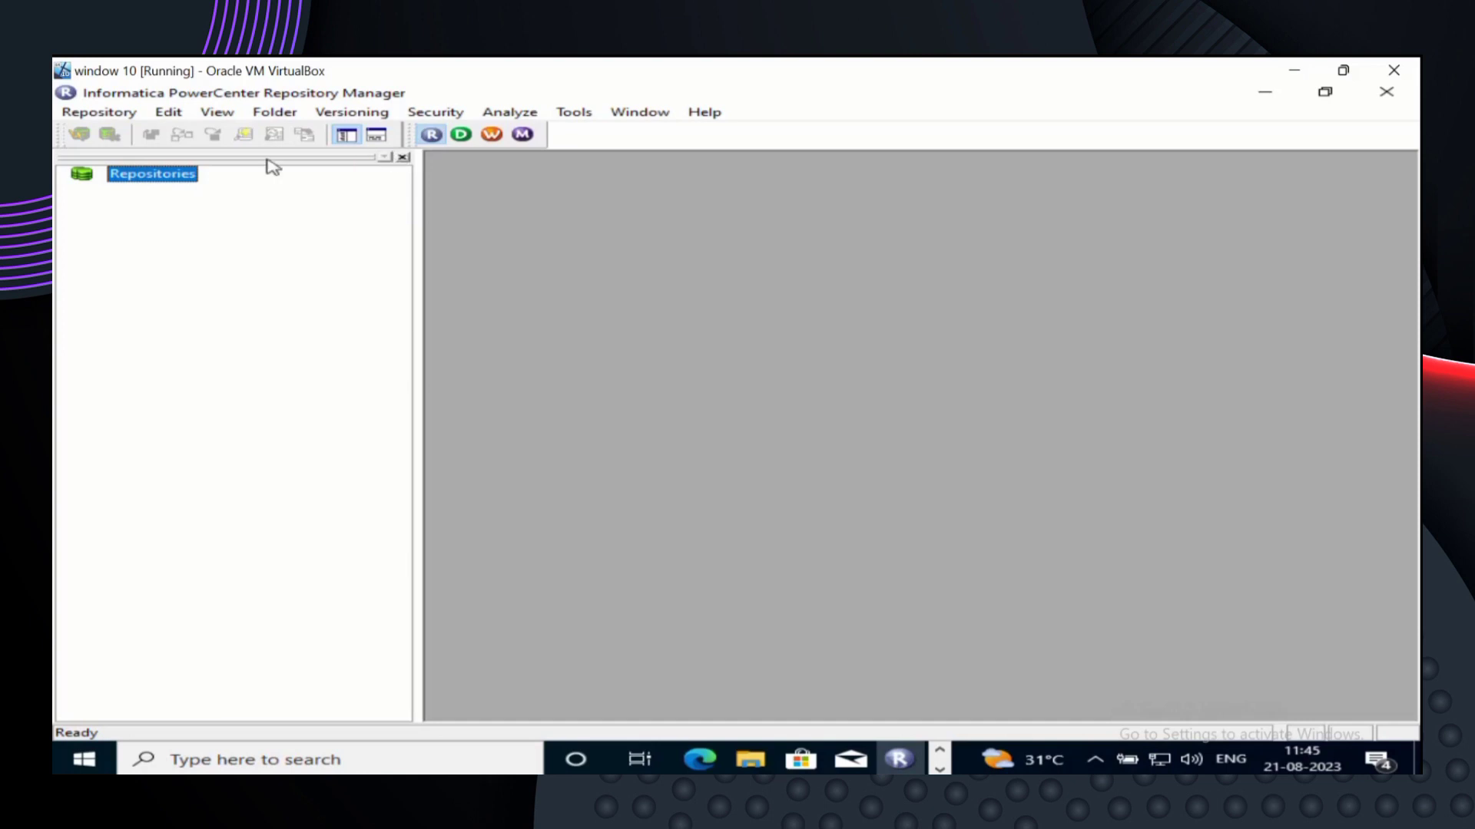
{"action": "left_click", "coordinate": [123, 113]}
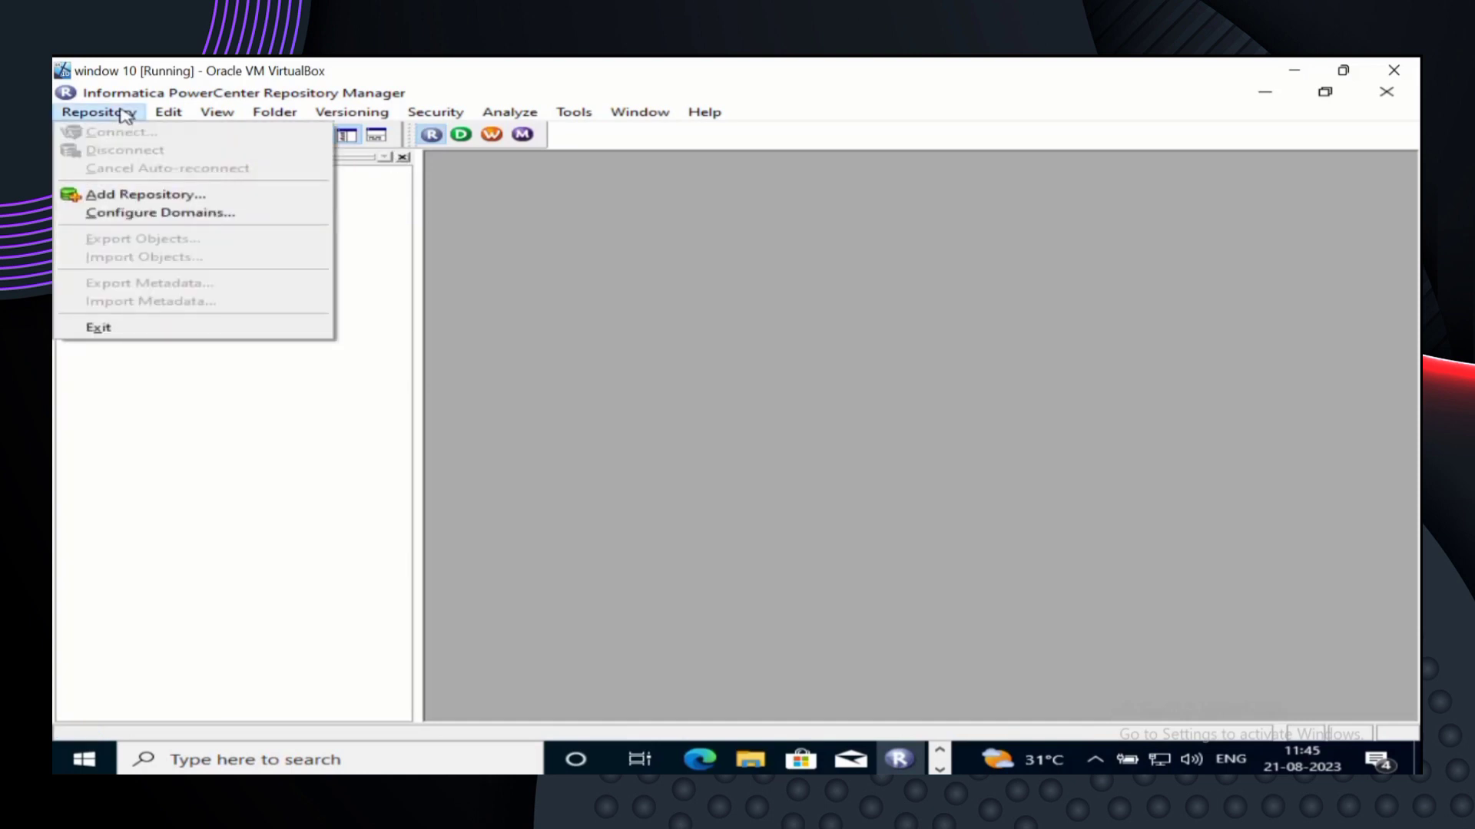
{"action": "left_click", "coordinate": [157, 221]}
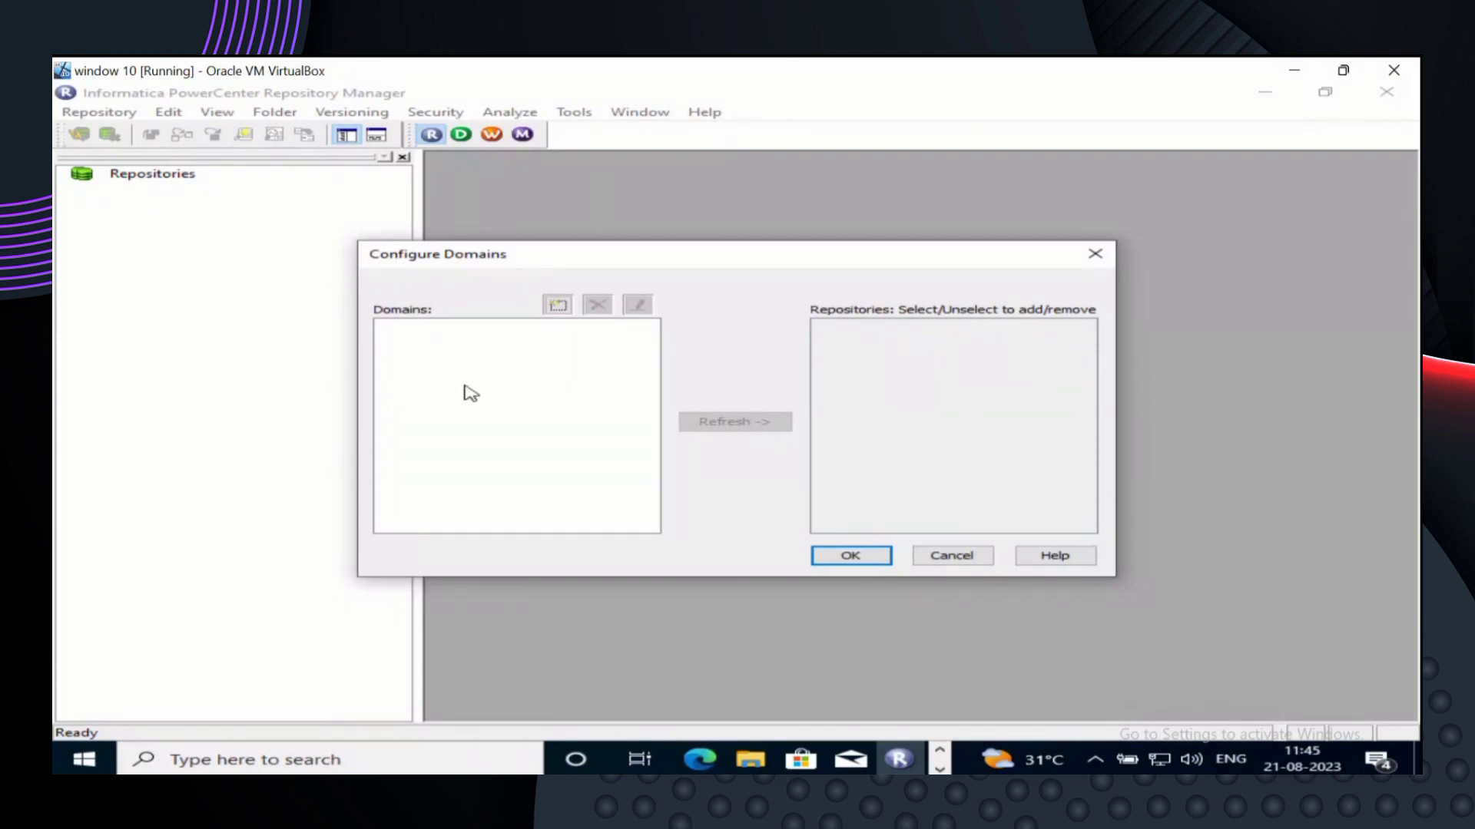
{"action": "left_click", "coordinate": [570, 313]}
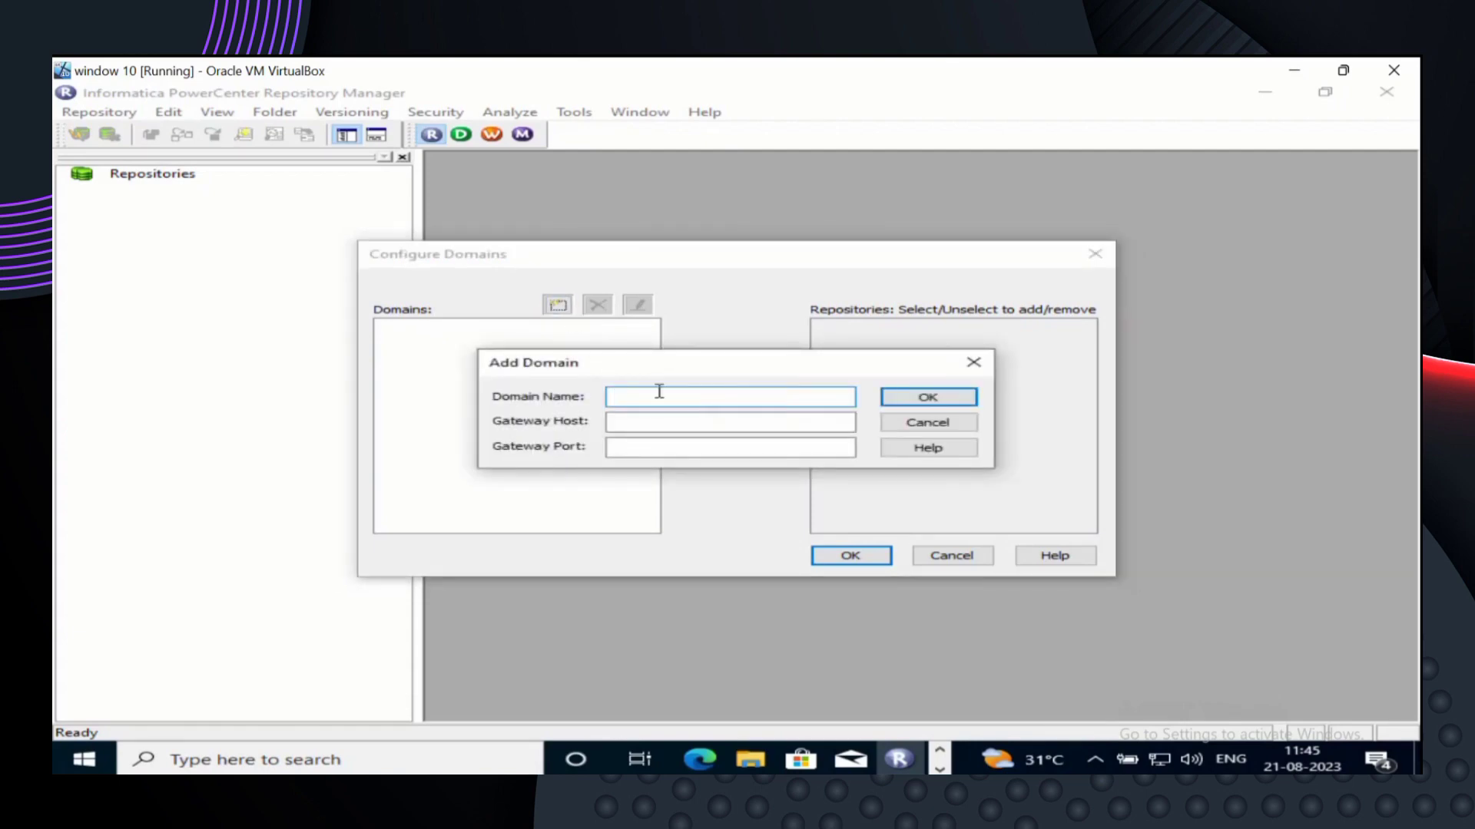
- Add a domain named Domain with gateway host localhost and port 6005
{"action": "type", "text": "Domain"}
{"action": "left_click", "coordinate": [629, 422]}
{"action": "type", "text": "localhost"}
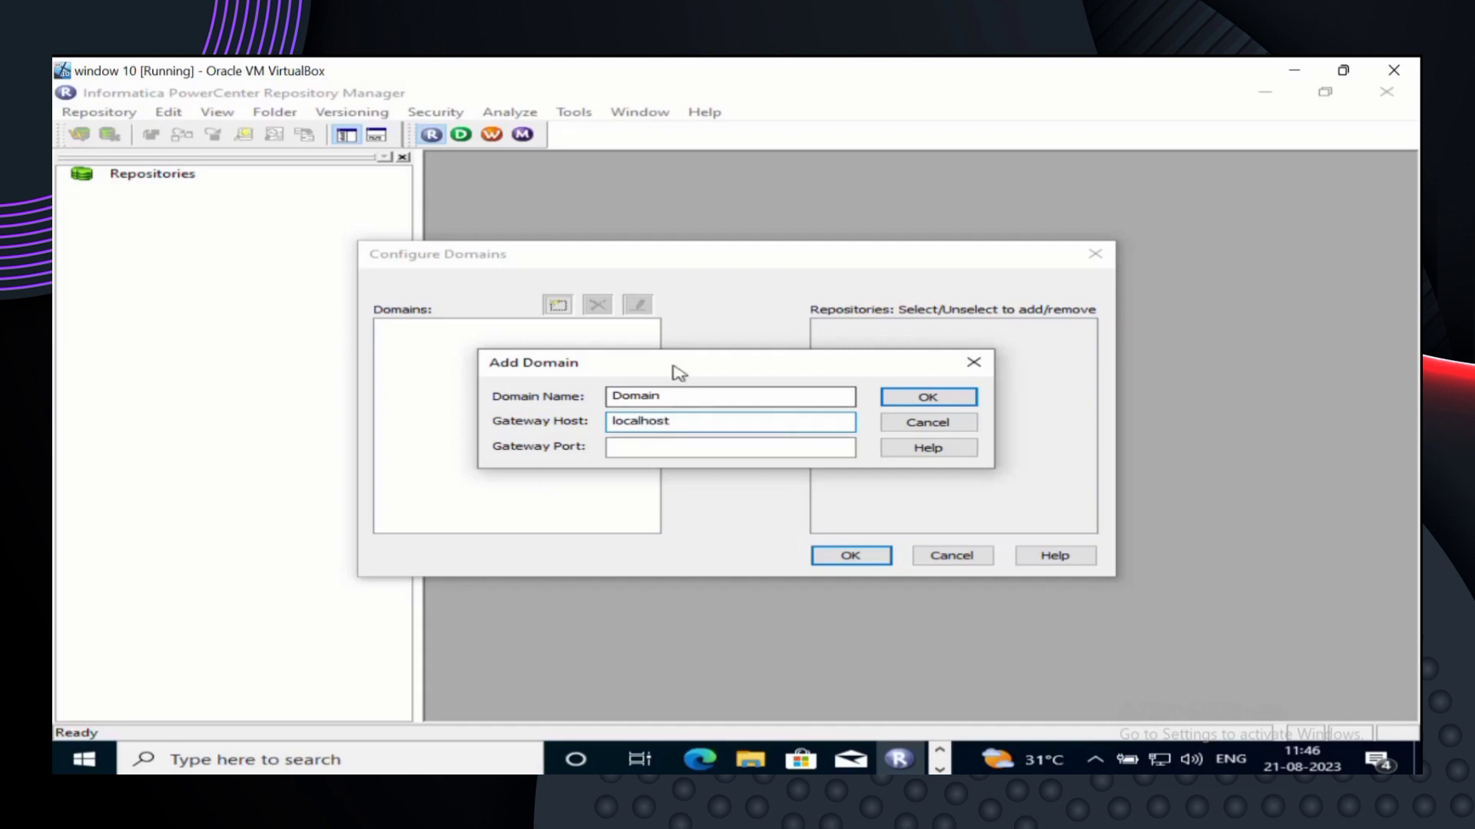
{"action": "left_click", "coordinate": [659, 446]}
{"action": "left_click", "coordinate": [658, 445]}
{"action": "type", "text": "6005"}
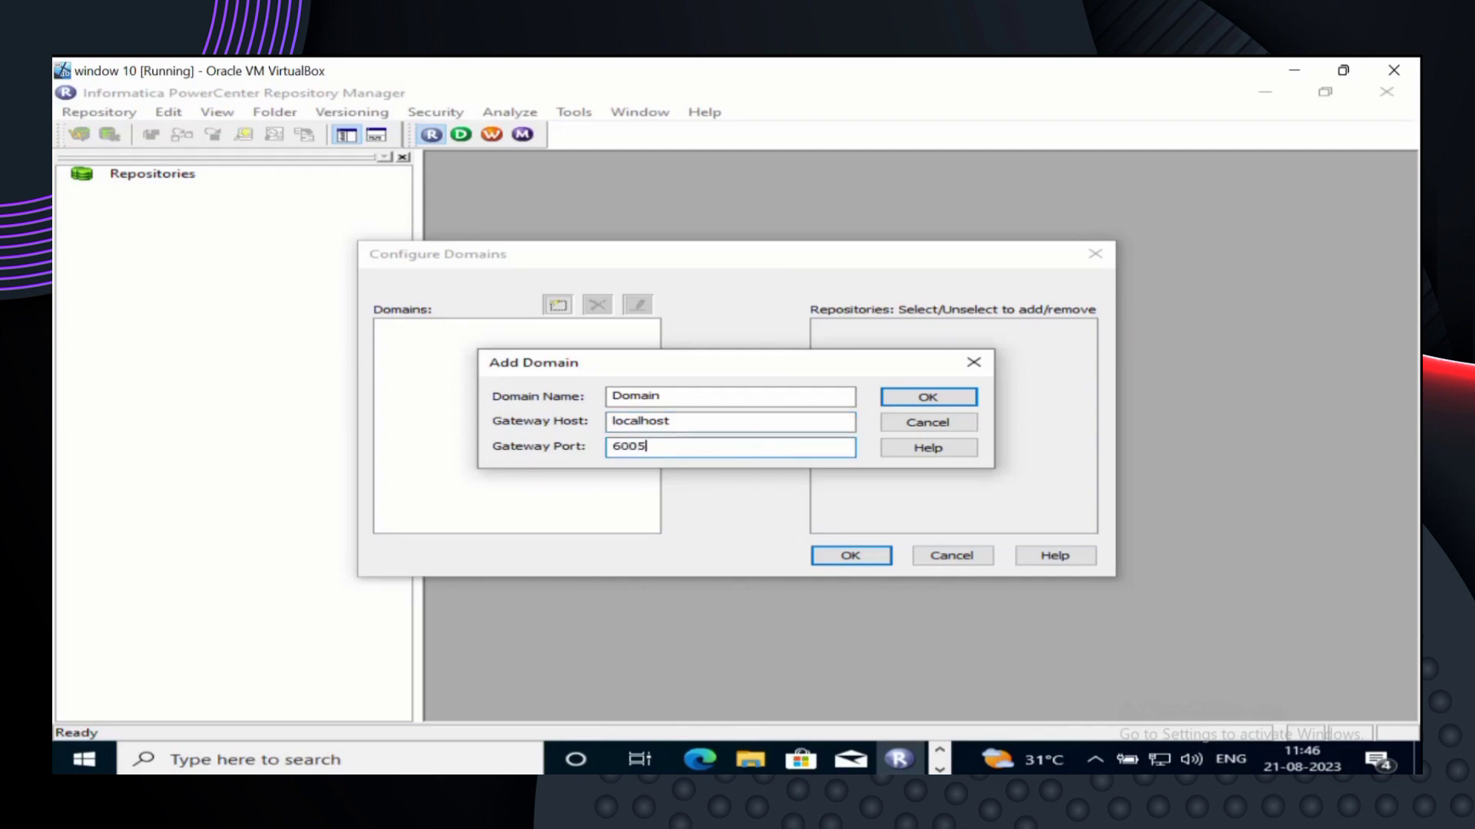
{"action": "left_click", "coordinate": [921, 397]}
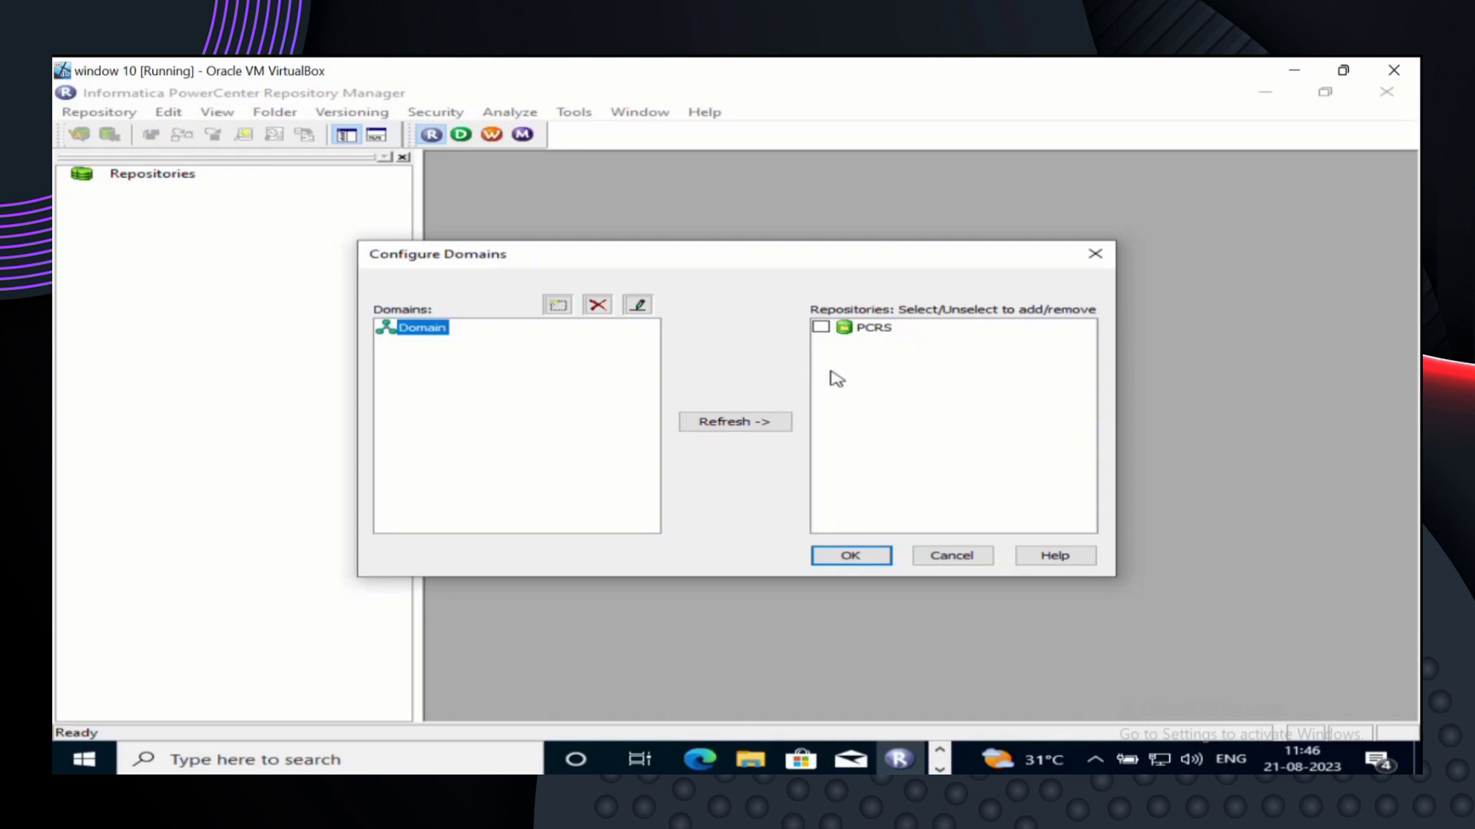
{"action": "left_click", "coordinate": [751, 424]}
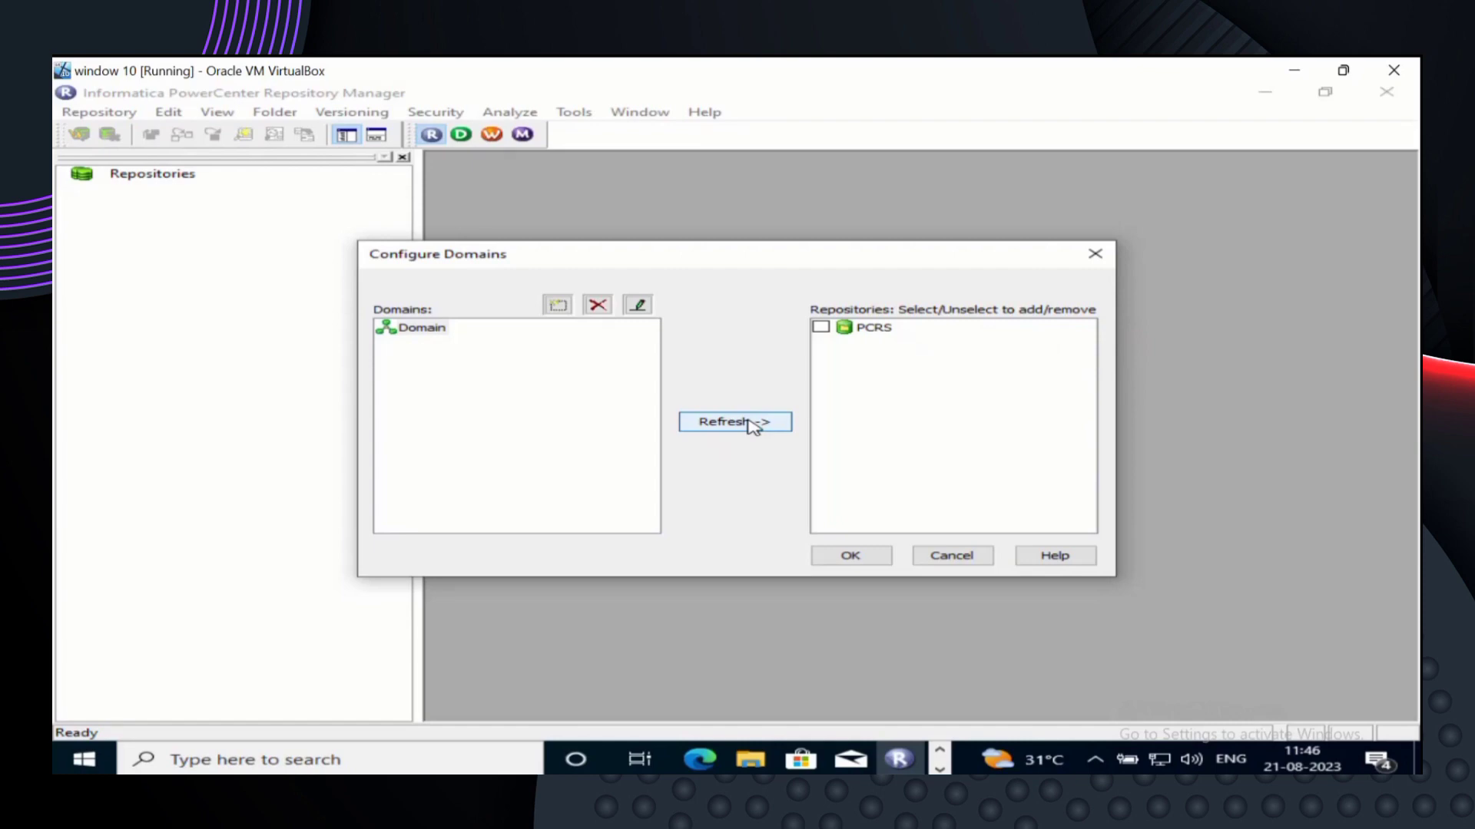
- Tick the PCRS repository and confirm so it appears under Repositories
{"action": "left_click", "coordinate": [820, 327]}
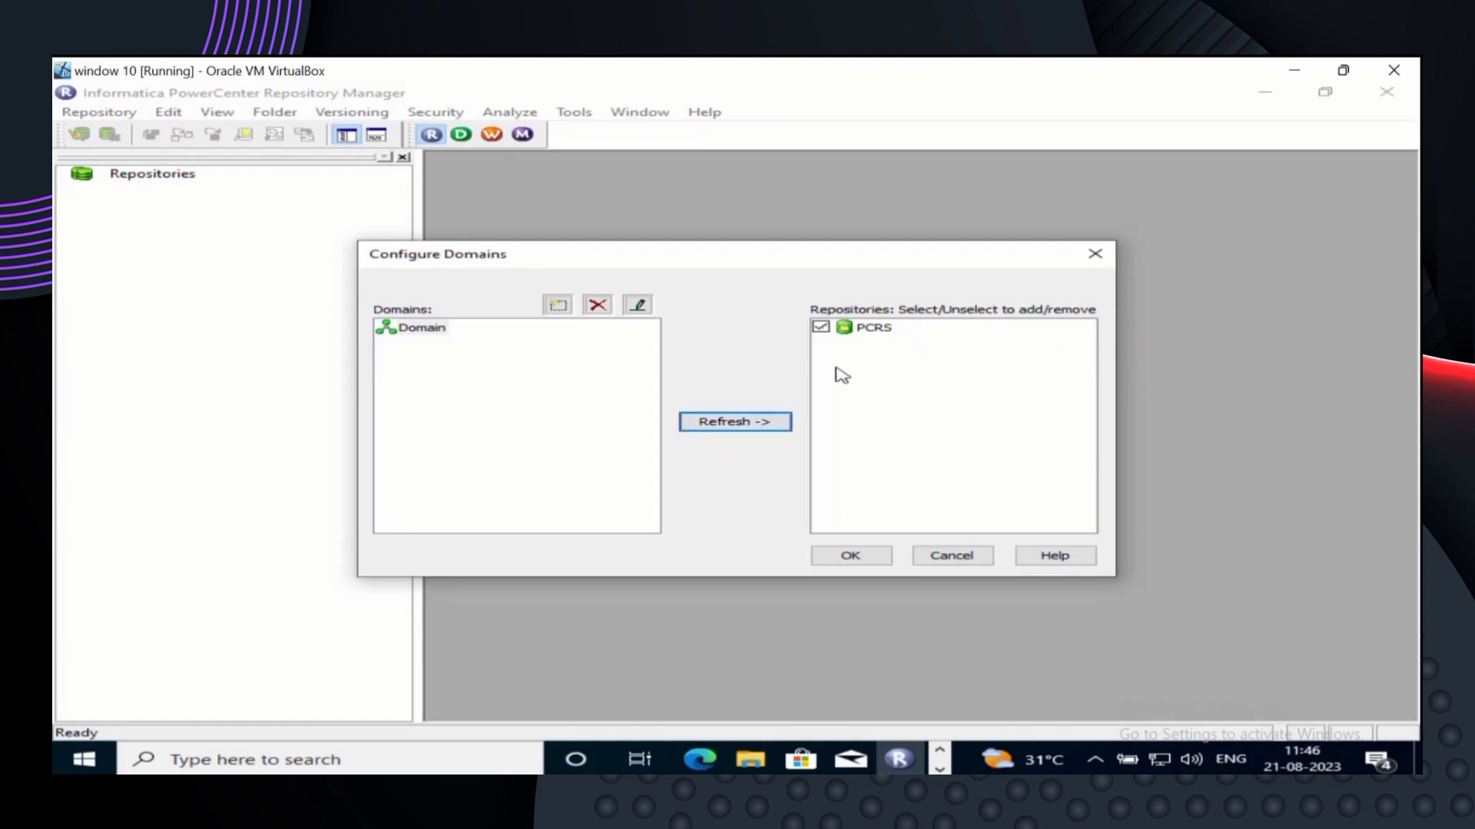
{"action": "left_click", "coordinate": [855, 552]}
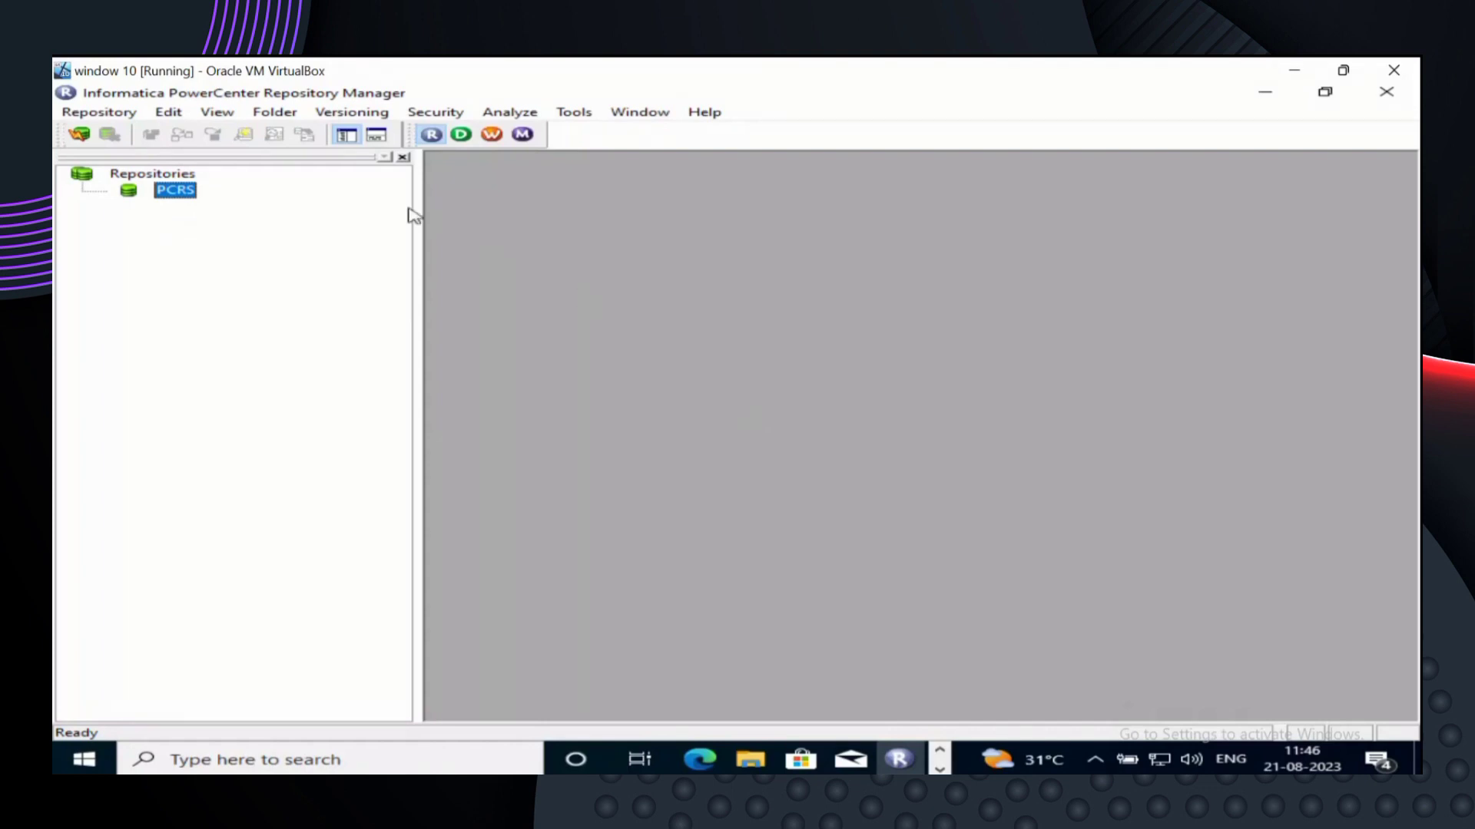
{"action": "right_click", "coordinate": [174, 201]}
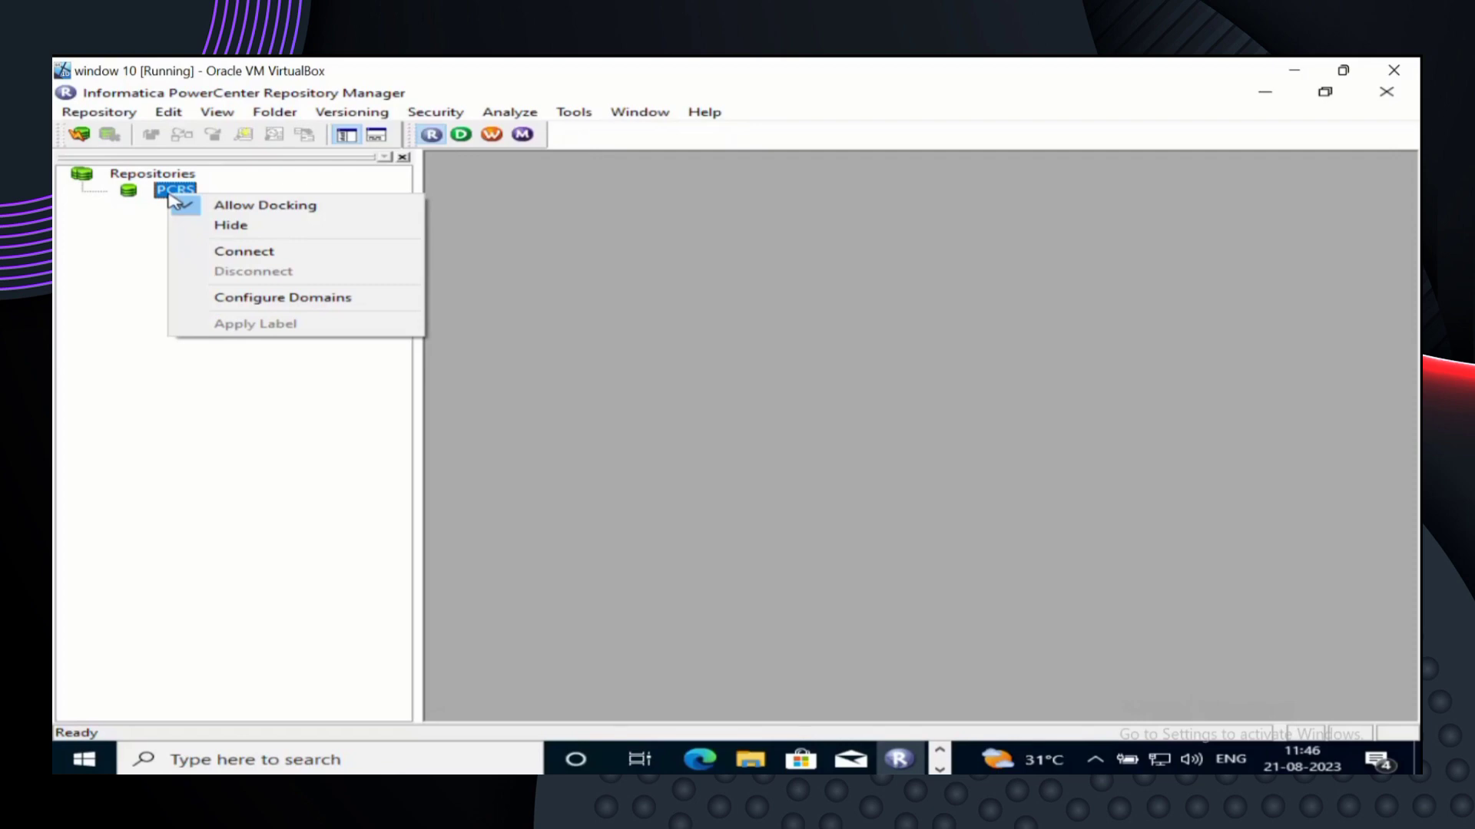
- Connect to the PCRS repository with the Administrator username and its password
{"action": "left_click", "coordinate": [240, 255]}
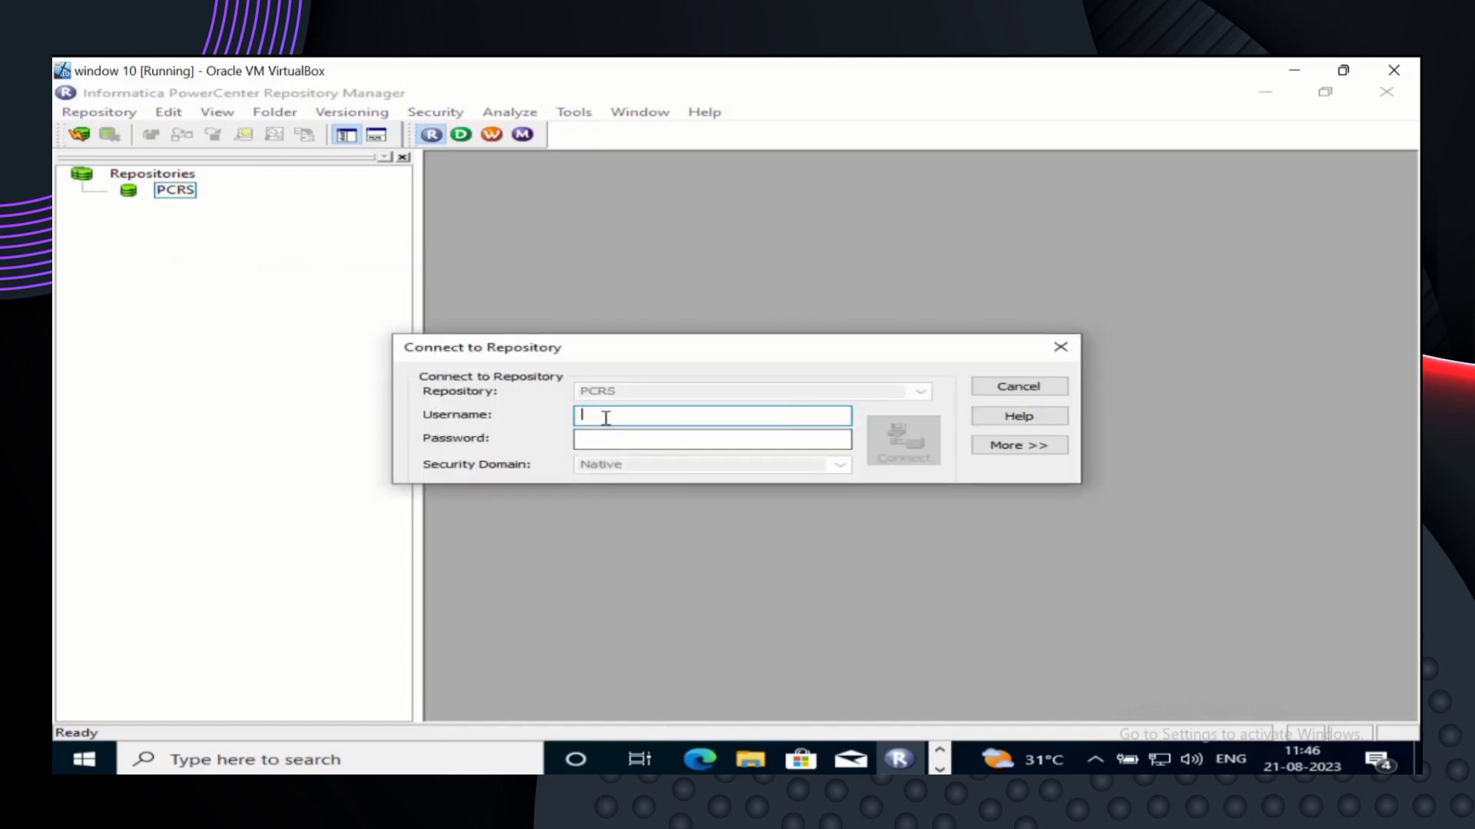
{"action": "type", "text": "Administrator"}
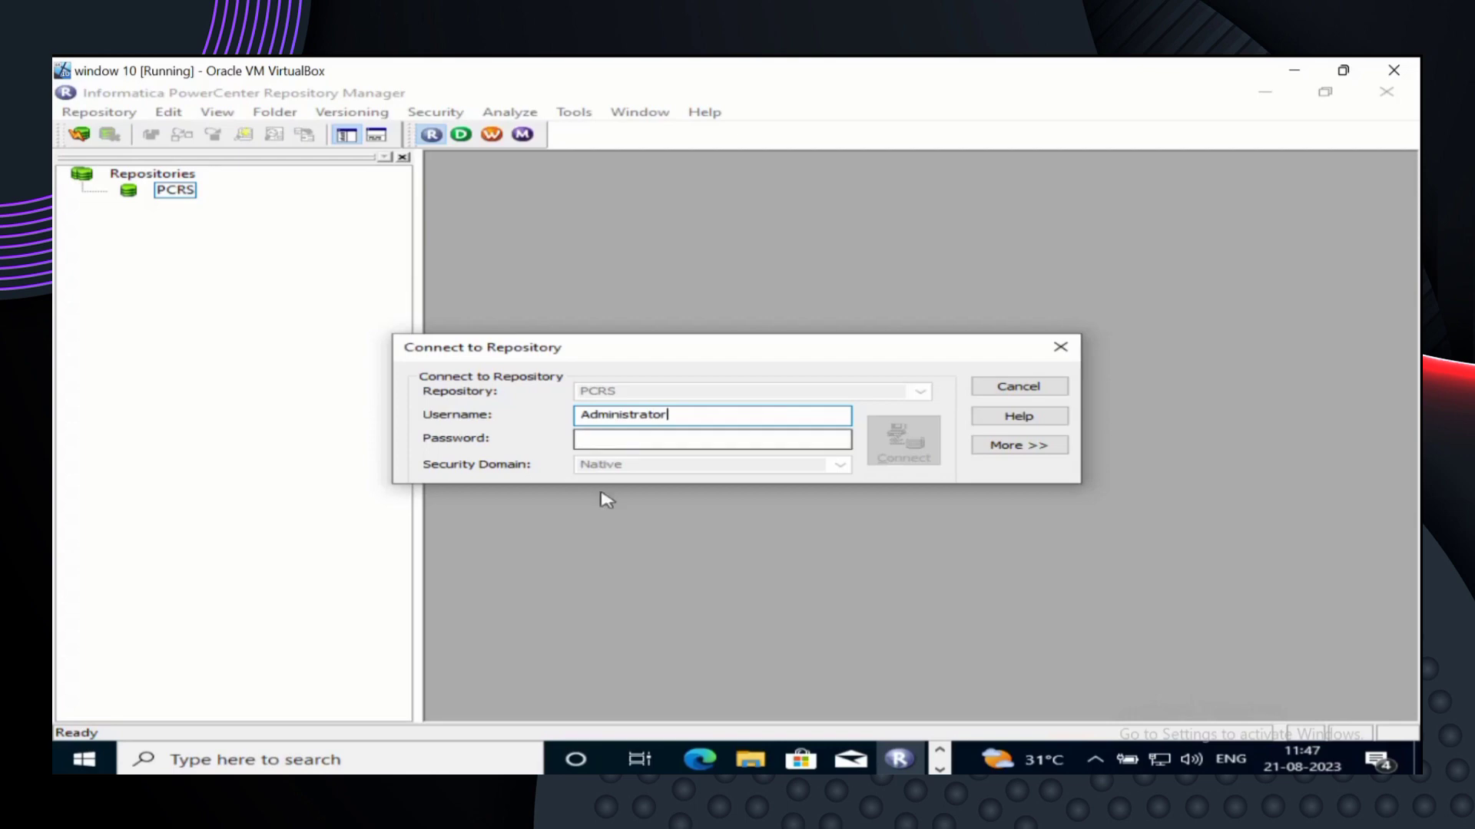
{"action": "left_click", "coordinate": [616, 439]}
{"action": "type", "text": "admin@123•••••"}
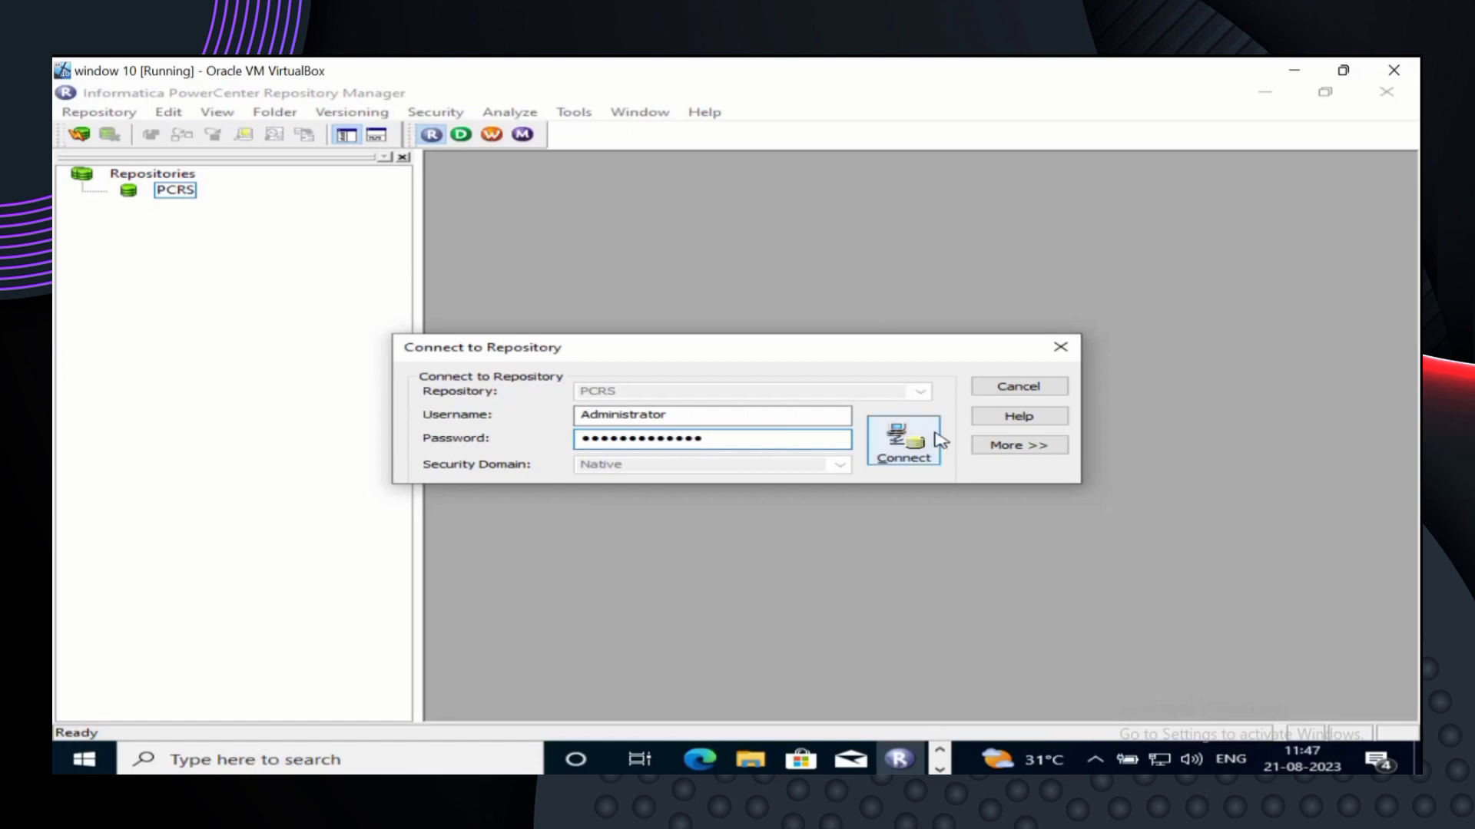
{"action": "left_click", "coordinate": [906, 446]}
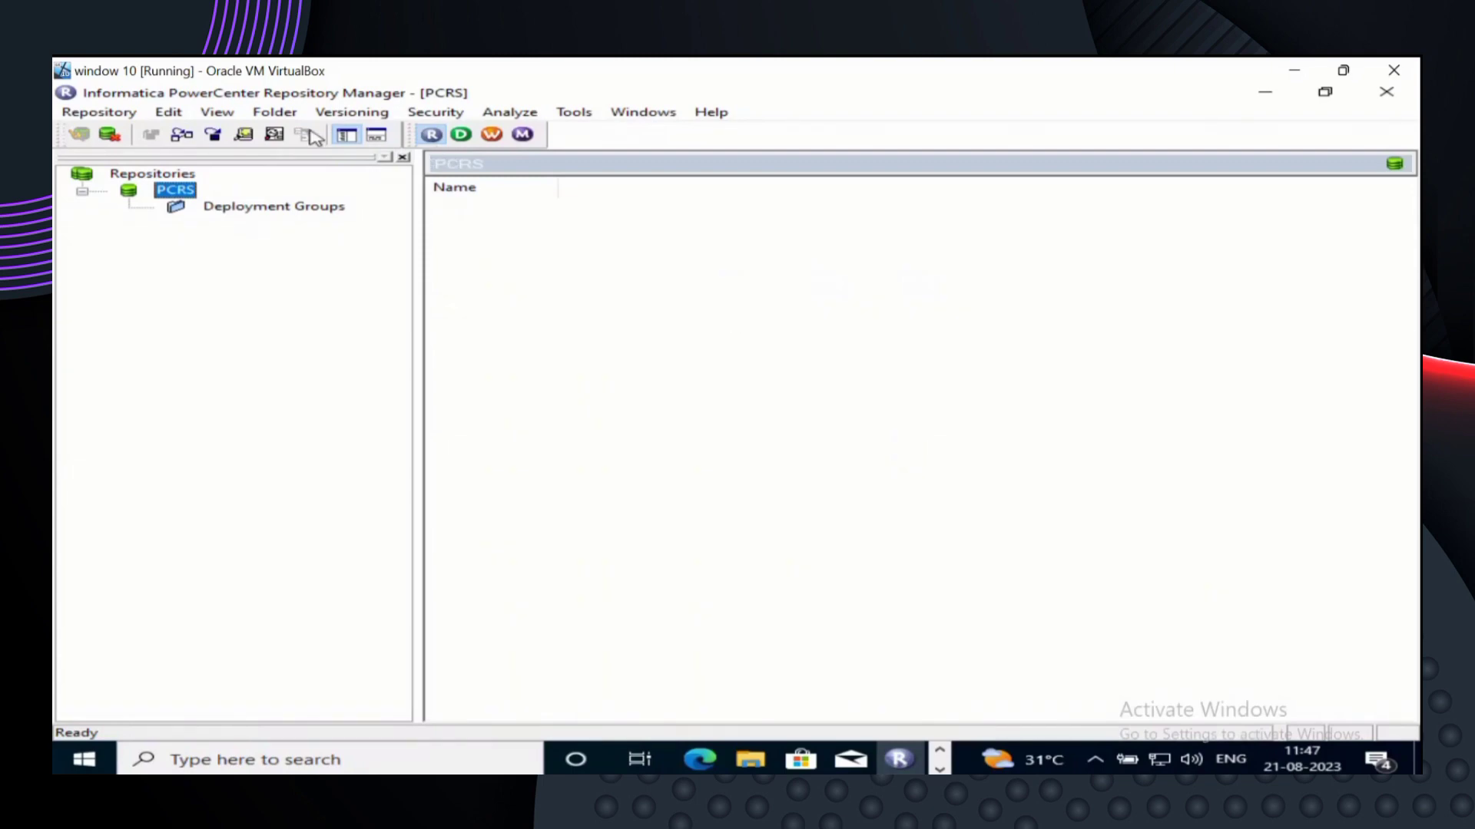
{"action": "left_click", "coordinate": [289, 115]}
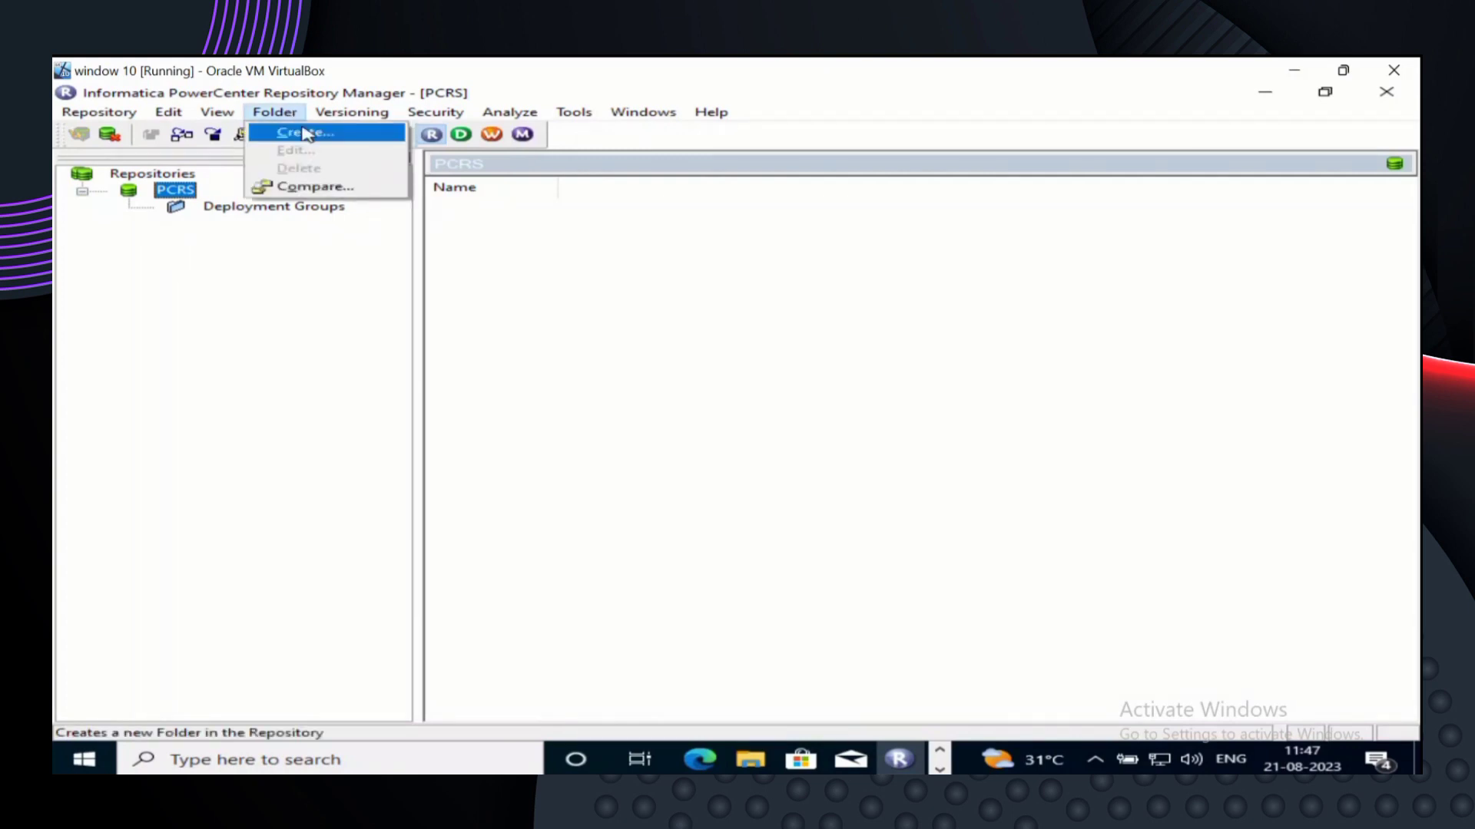
- Start a new folder in PCRS and clear the default NEWFOLDER0 name
{"action": "left_click", "coordinate": [306, 134]}
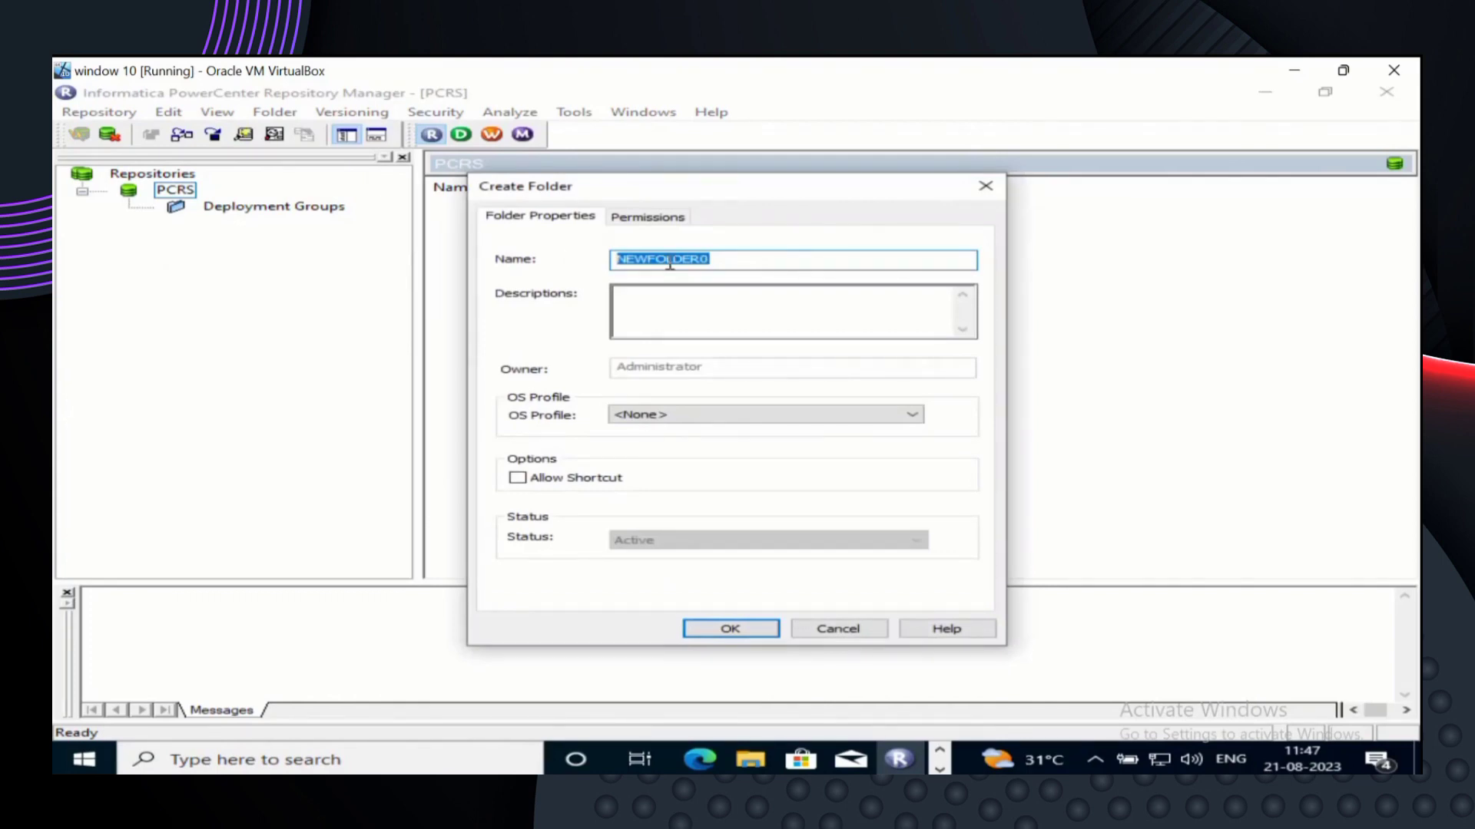
{"action": "left_click", "coordinate": [722, 258]}
{"action": "key", "text": "BackSpace"}
{"action": "key", "text": "BackSpace"}
{"action": "key", "text": "BackSpace"}
{"action": "key", "text": "BackSpace"}
{"action": "key", "text": "BackSpace"}
{"action": "key", "text": "BackSpace"}
{"action": "key", "text": "BackSpace"}
{"action": "key", "text": "BackSpace"}
{"action": "key", "text": "BackSpace"}
{"action": "key", "text": "BackSpace"}
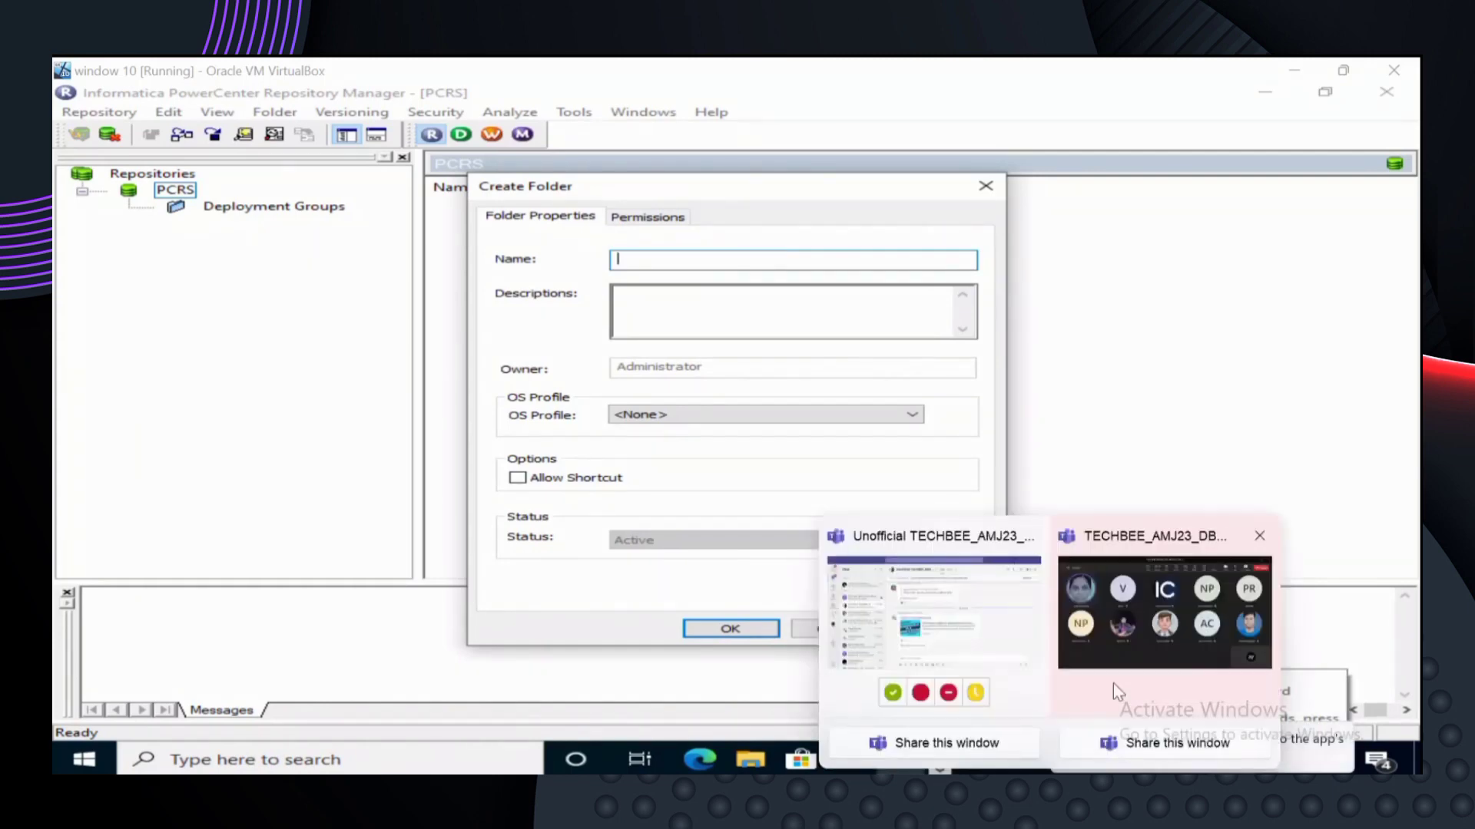
{"action": "left_click", "coordinate": [1113, 683]}
{"action": "left_click", "coordinate": [1189, 152]}
{"action": "left_click", "coordinate": [1189, 152]}
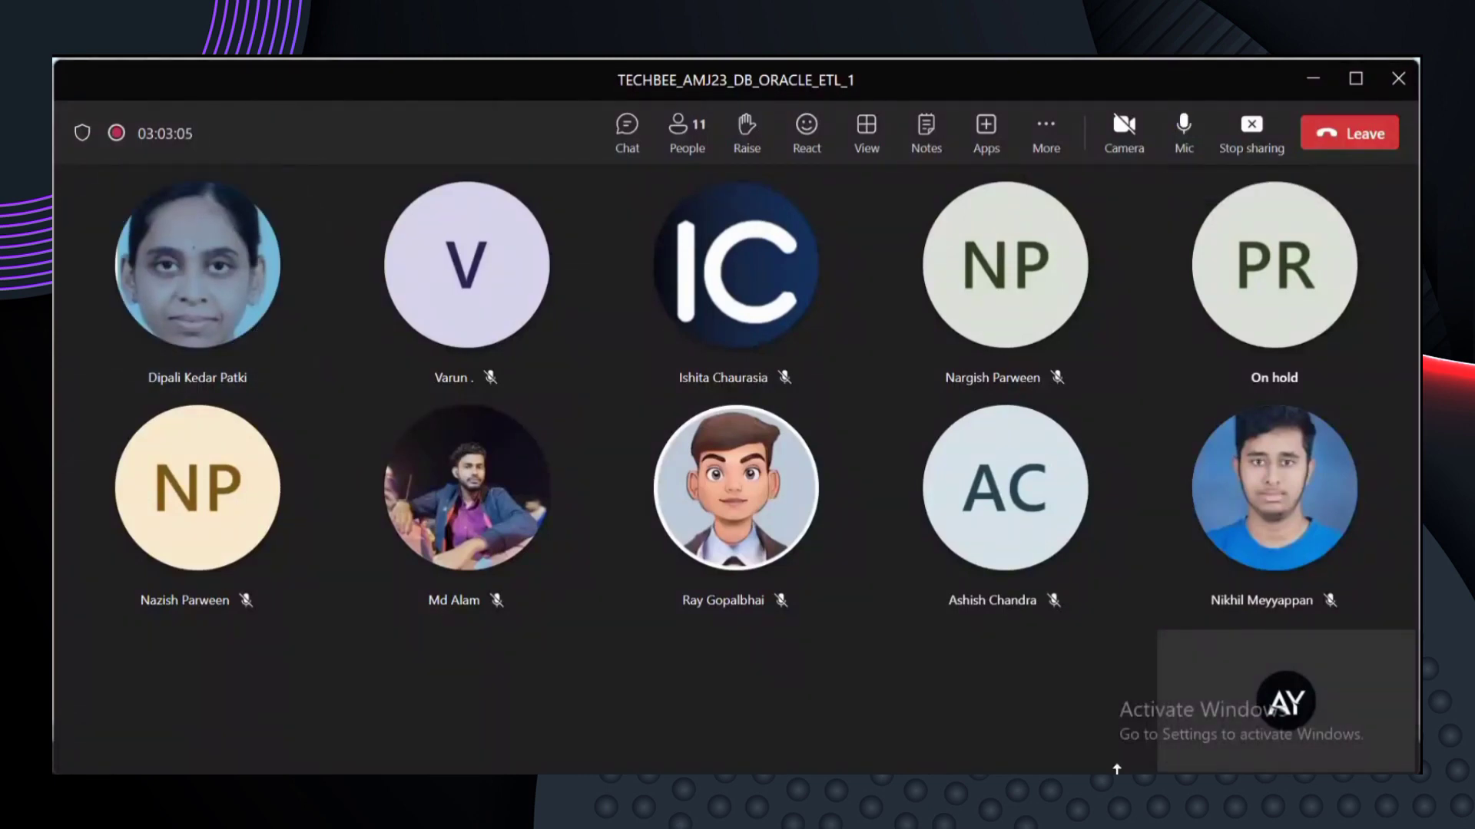
{"action": "left_click", "coordinate": [1103, 789]}
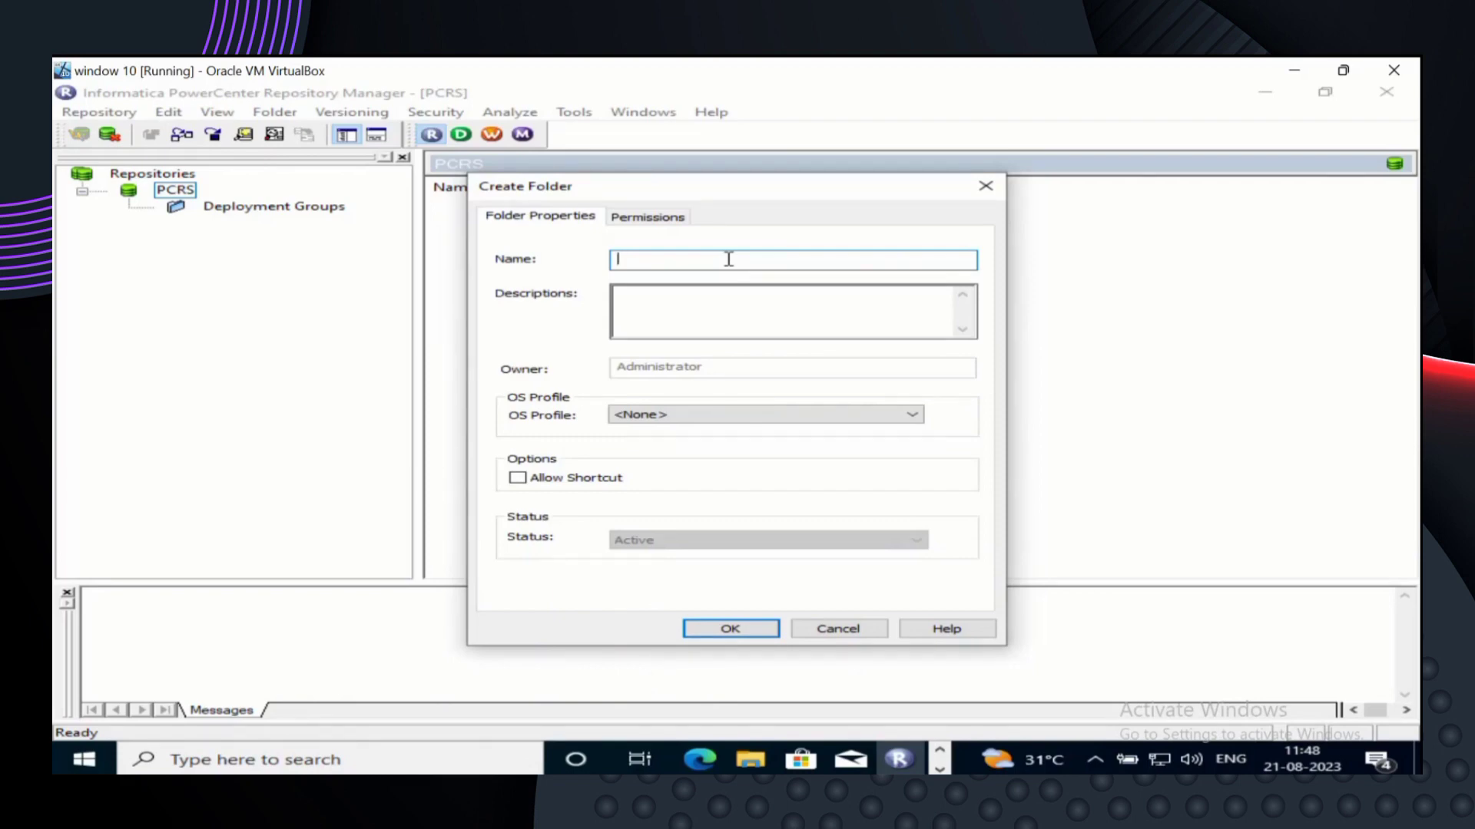
- Name the new folder Anushka, create it, and dismiss the success message
{"action": "type", "text": "Fol"}
{"action": "key", "text": "BackSpace"}
{"action": "key", "text": "BackSpace"}
{"action": "key", "text": "BackSpace"}
{"action": "type", "text": "Anushka"}
{"action": "left_click", "coordinate": [736, 630]}
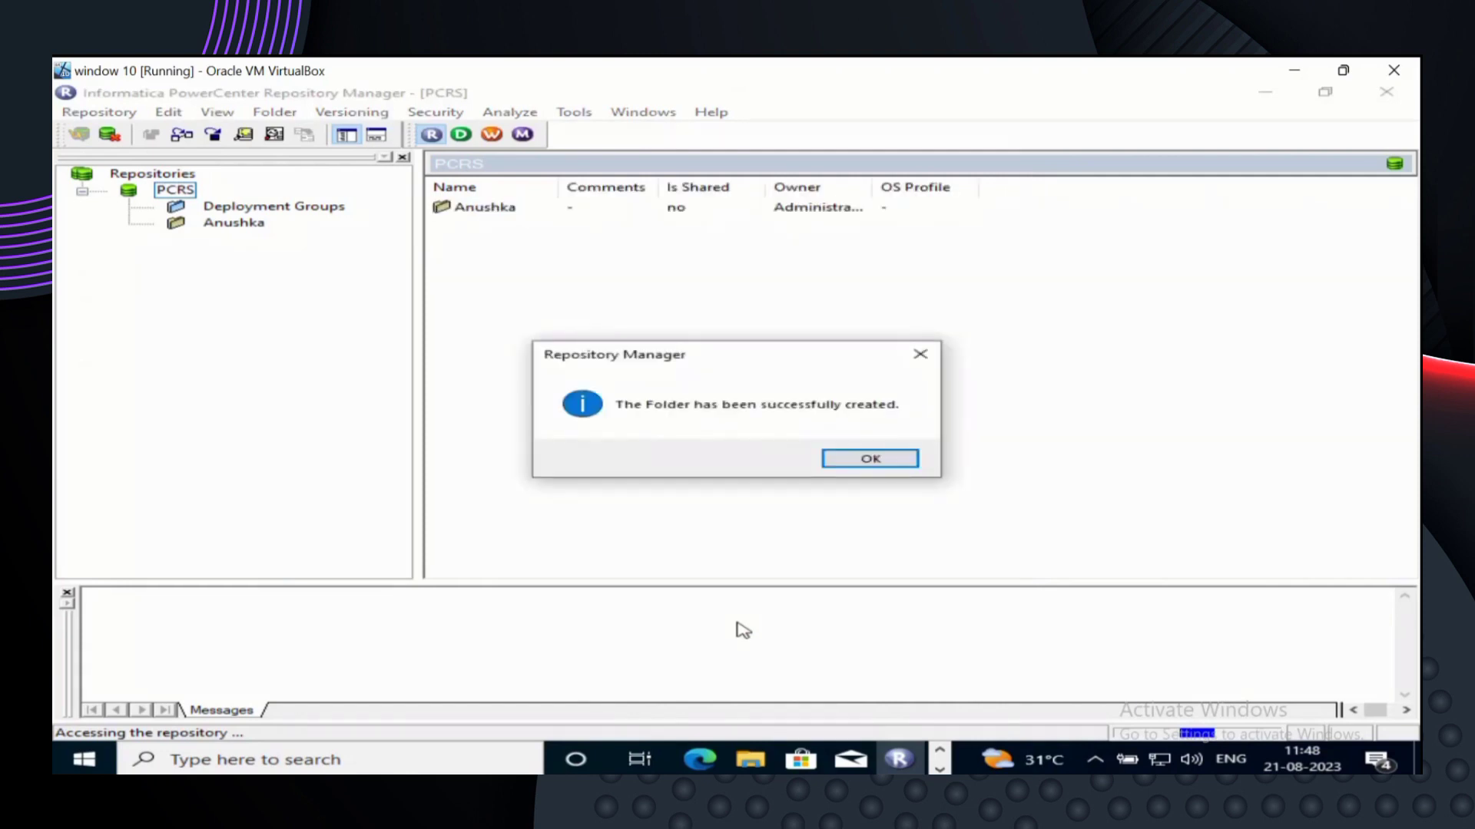
{"action": "left_click", "coordinate": [870, 459]}
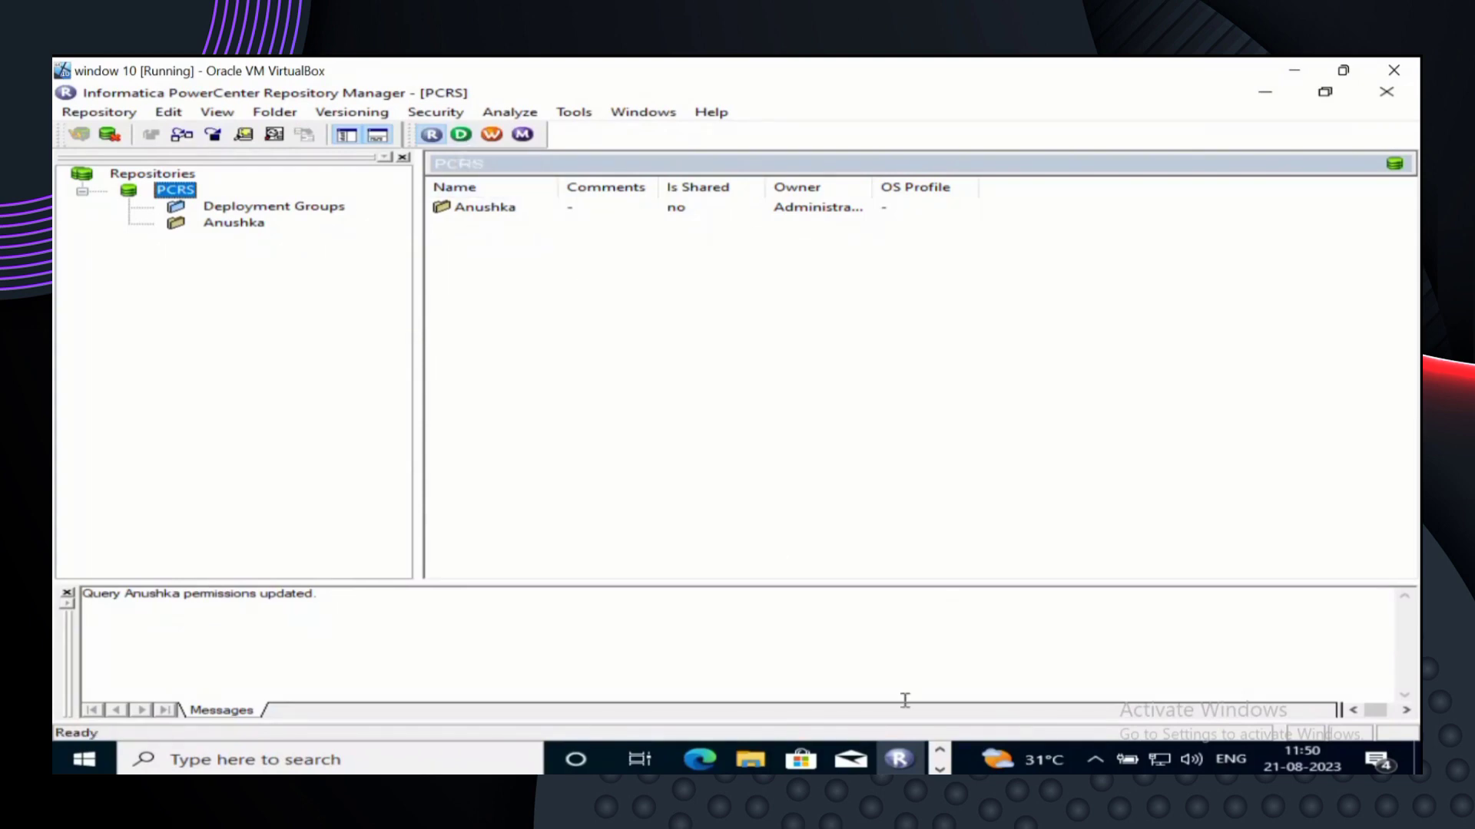
- Bring PowerCenter Designer forward, minimize Repository Manager, and maximize Designer
{"action": "left_click", "coordinate": [940, 768]}
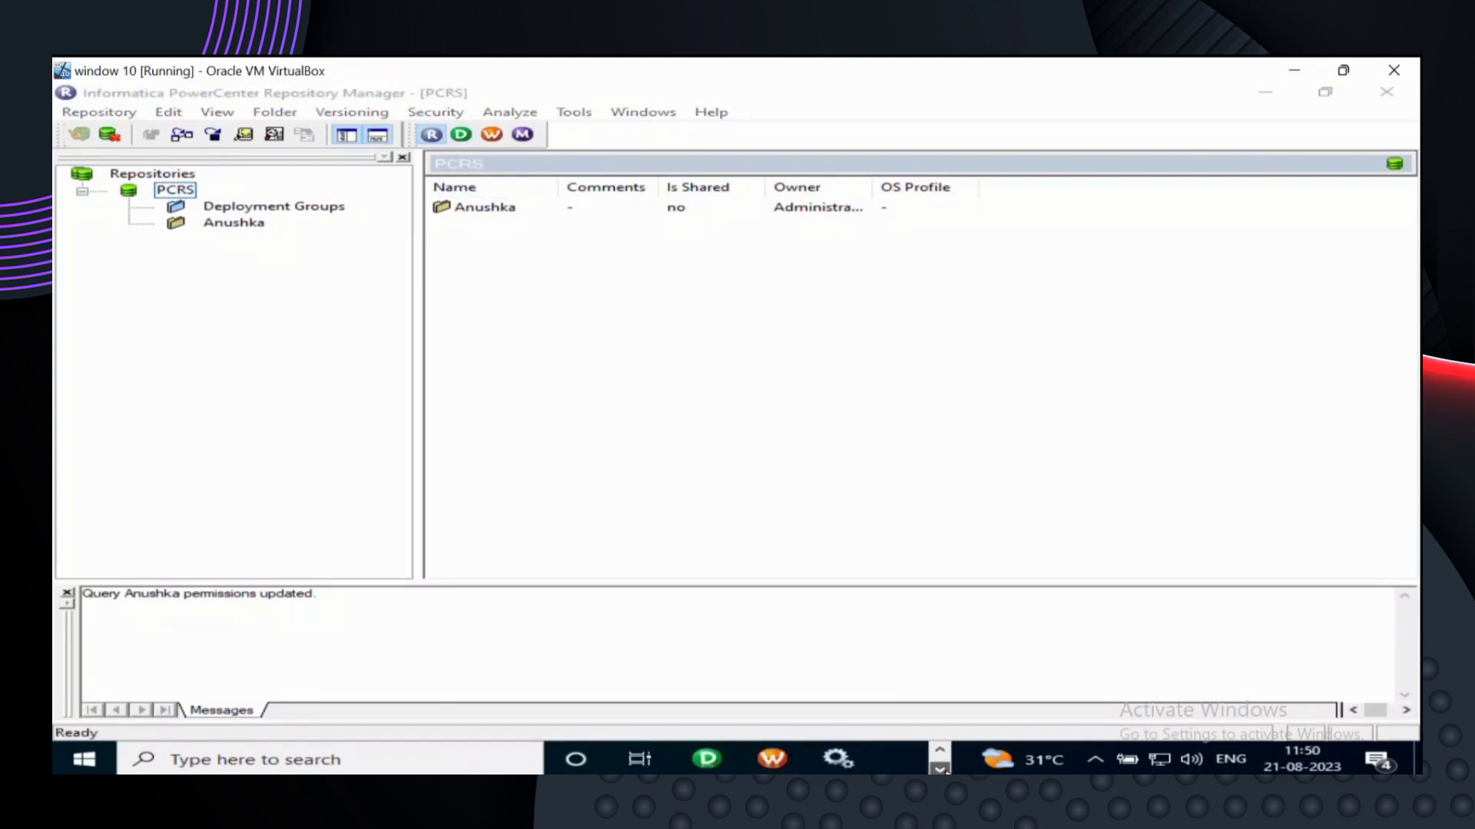
{"action": "left_click", "coordinate": [706, 761]}
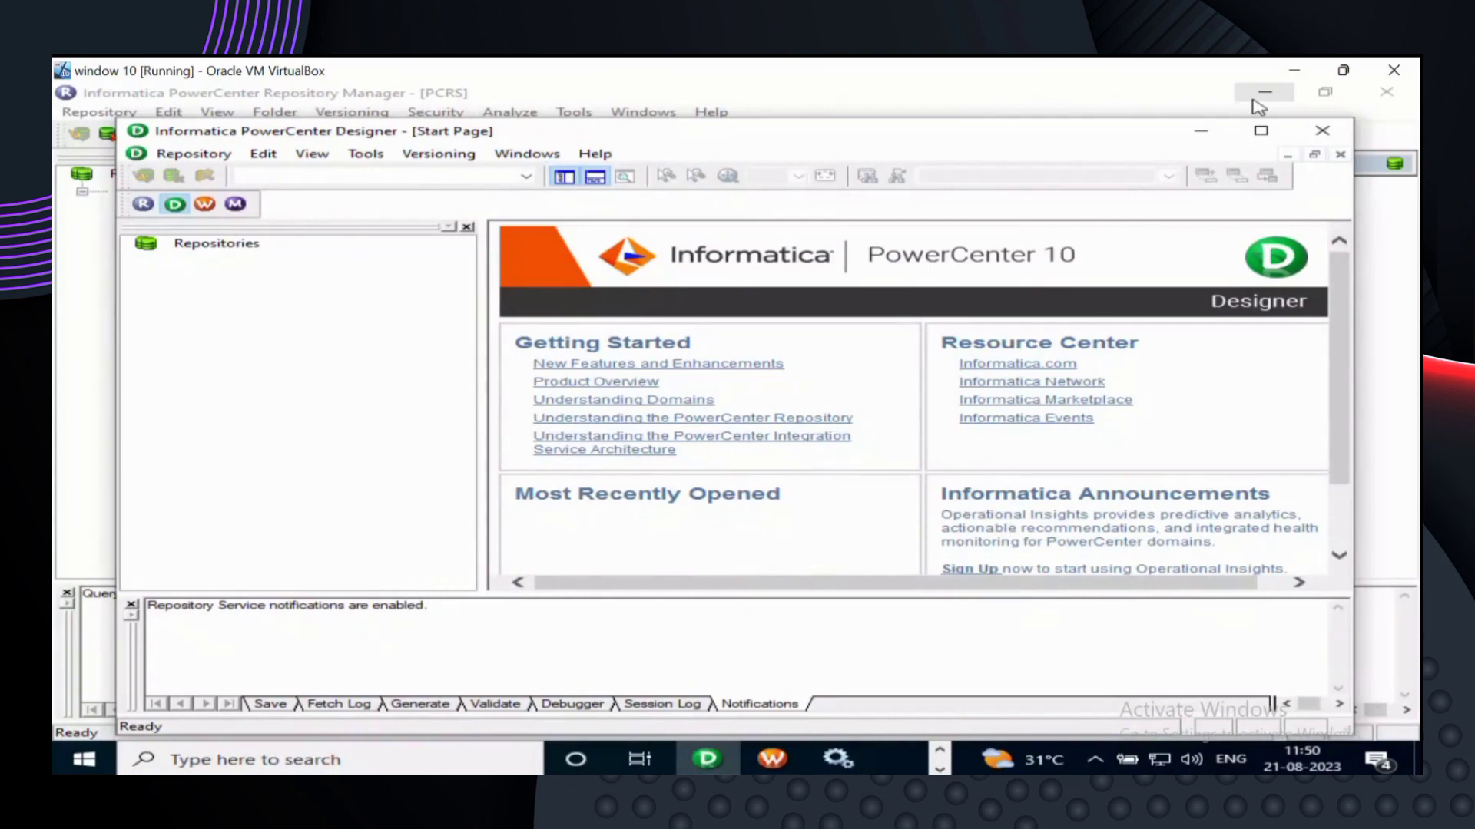
{"action": "left_click", "coordinate": [1263, 94]}
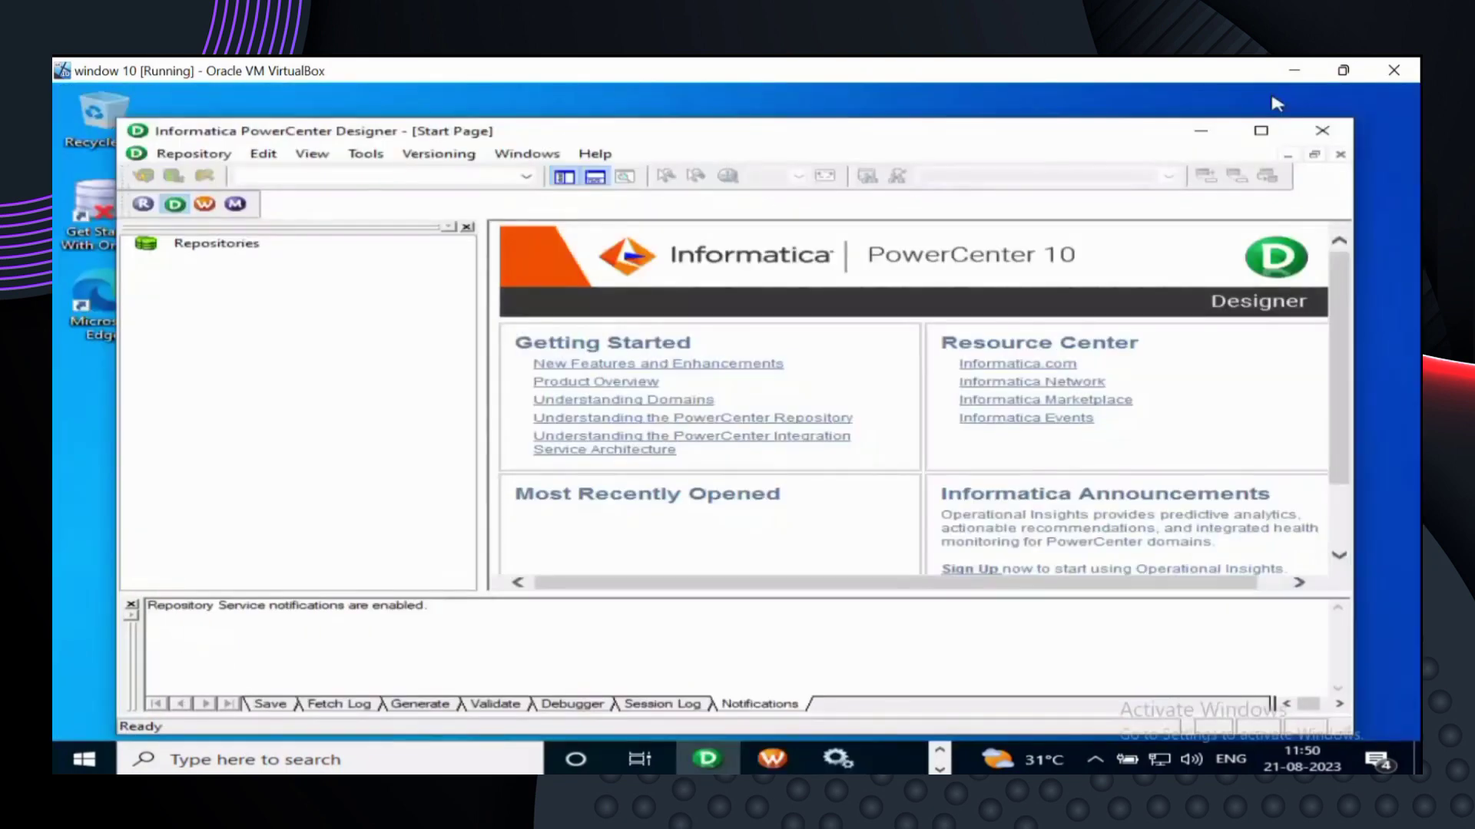
{"action": "left_click", "coordinate": [1263, 132]}
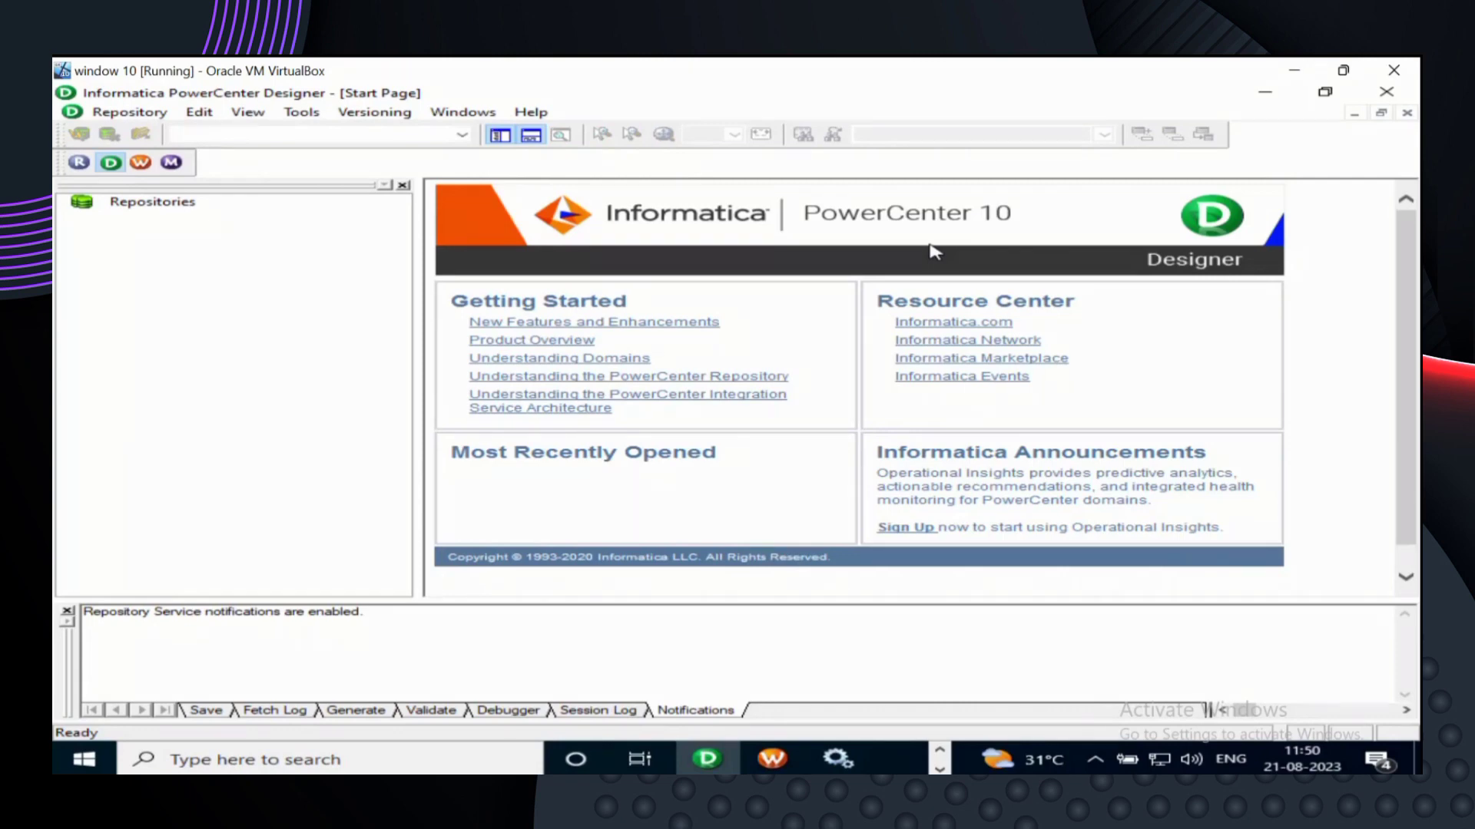
- Switch back and forth between Repository Manager and Designer, ending on Designer
{"action": "left_click", "coordinate": [939, 750]}
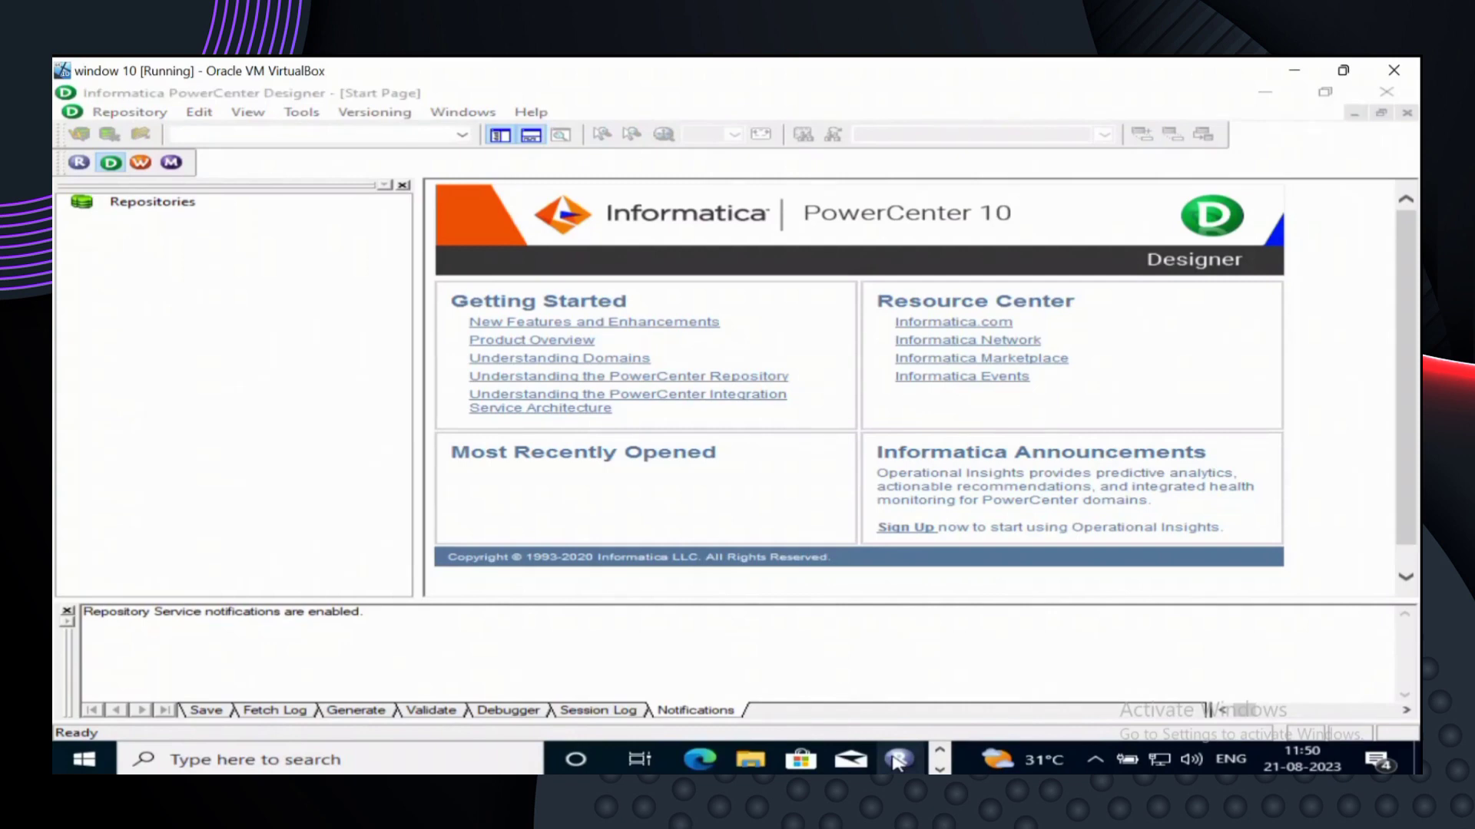
{"action": "left_click", "coordinate": [897, 761]}
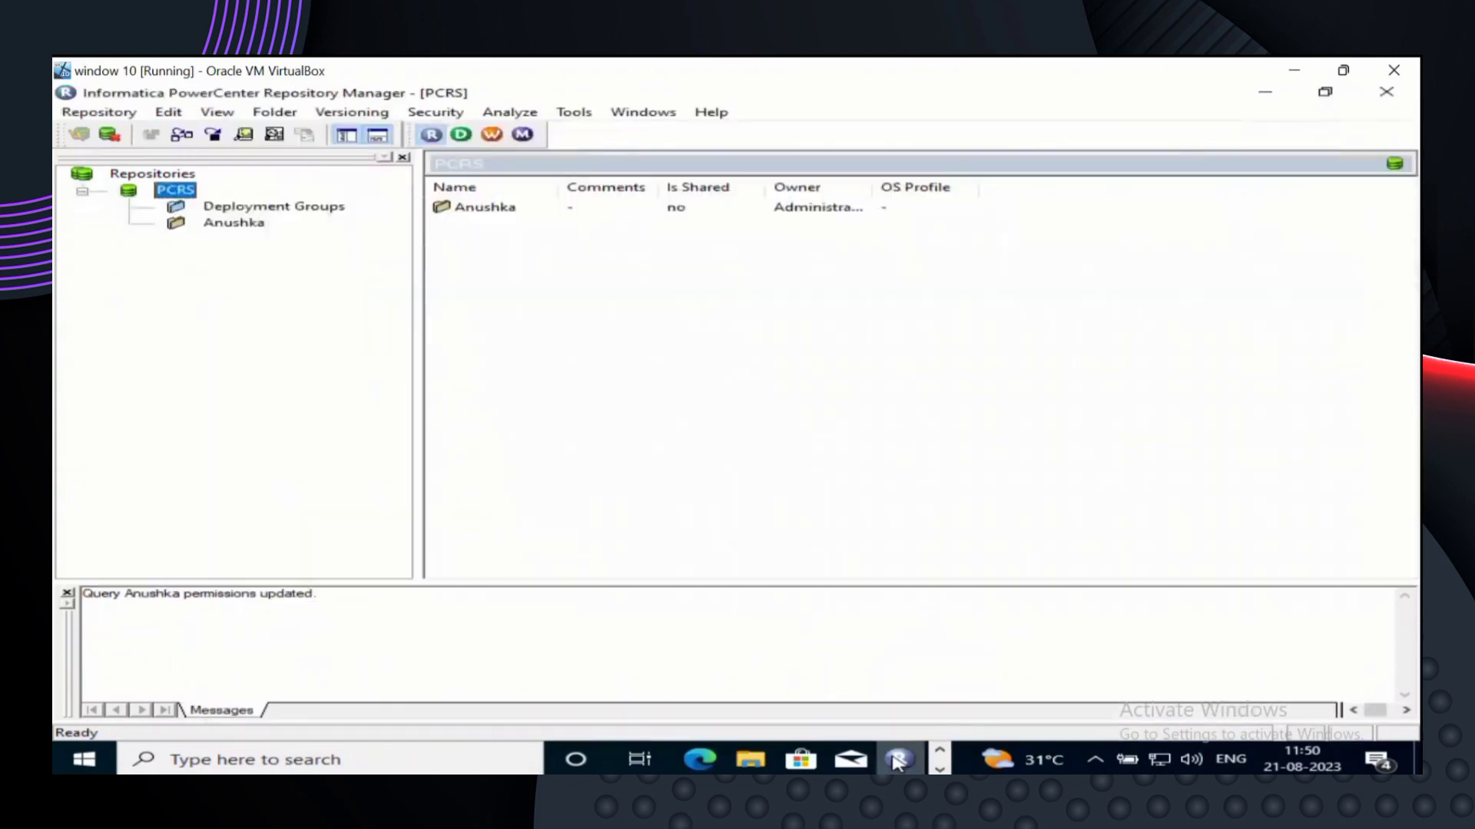
{"action": "left_click", "coordinate": [939, 768]}
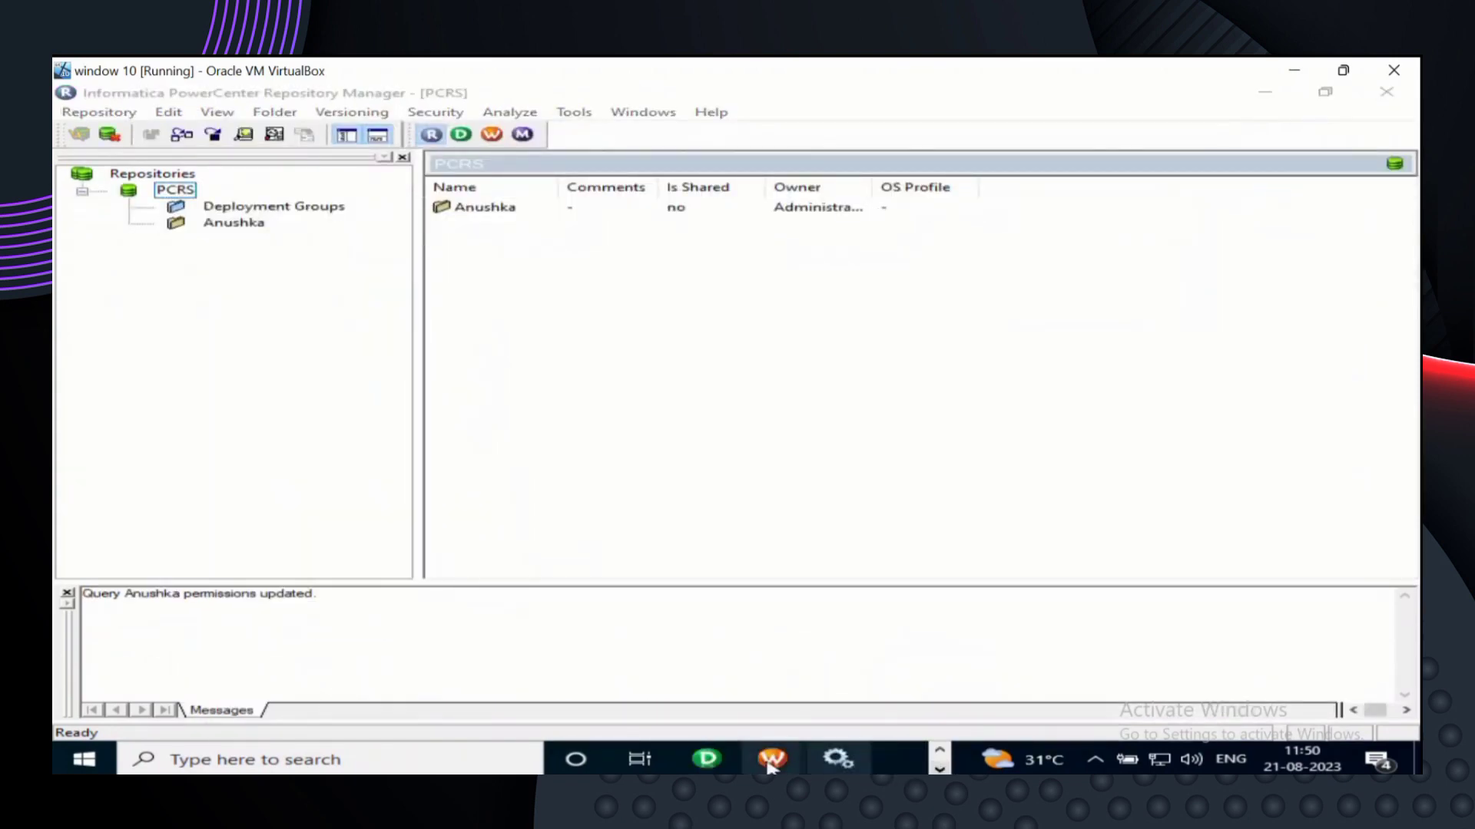
{"action": "left_click", "coordinate": [708, 760]}
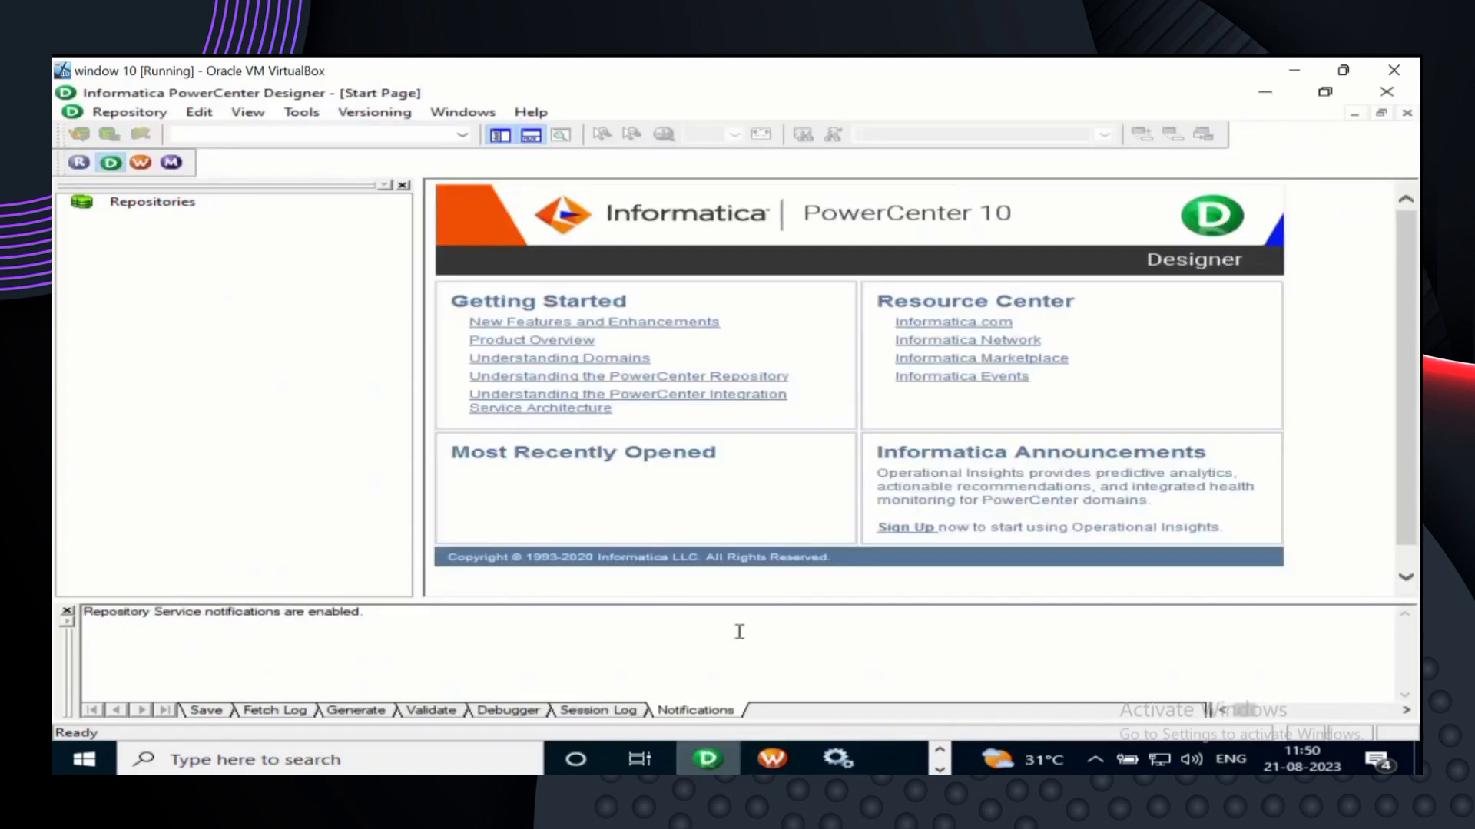
{"action": "left_click", "coordinate": [938, 749]}
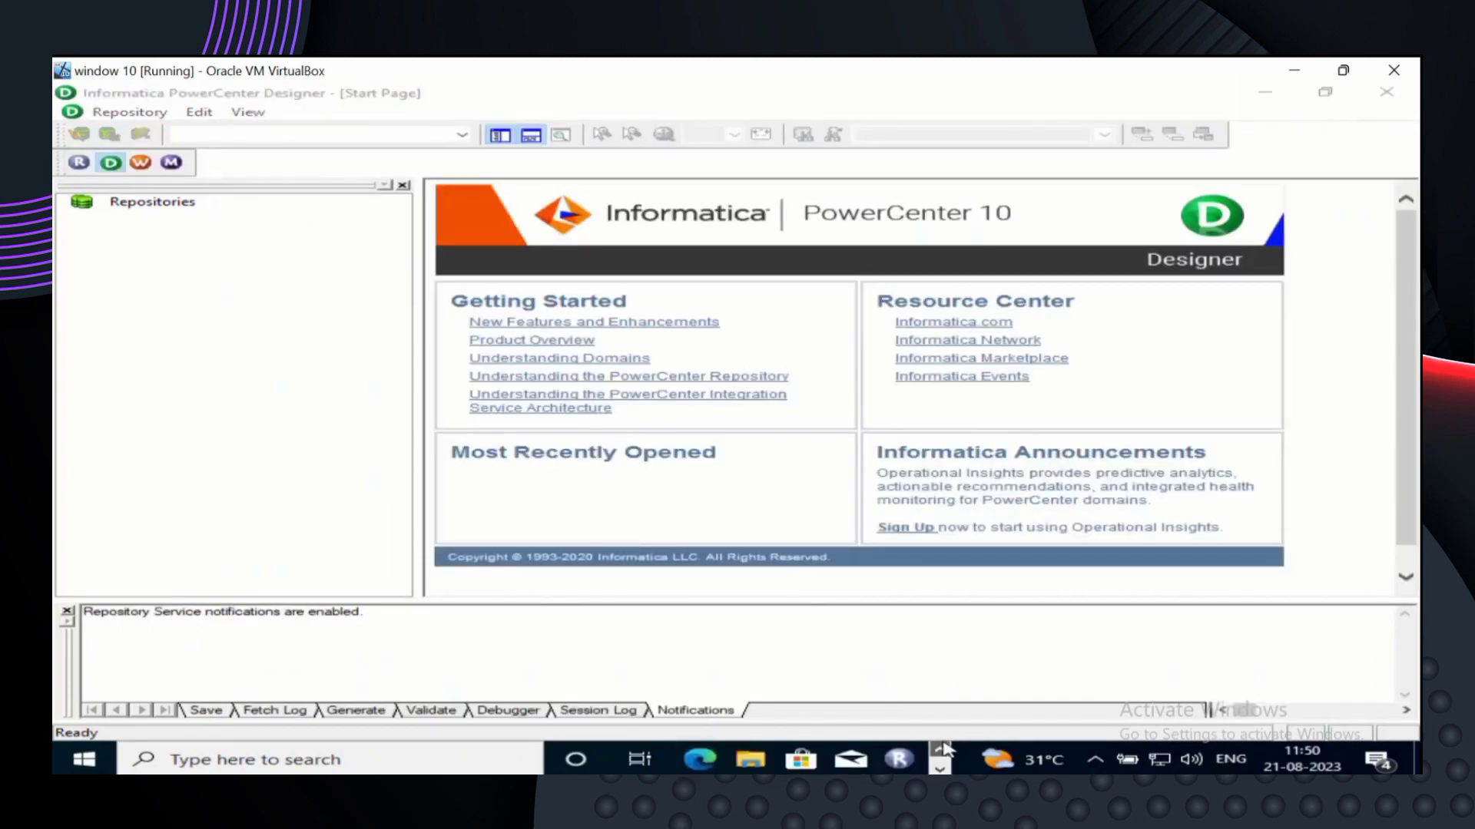
{"action": "left_click", "coordinate": [896, 761]}
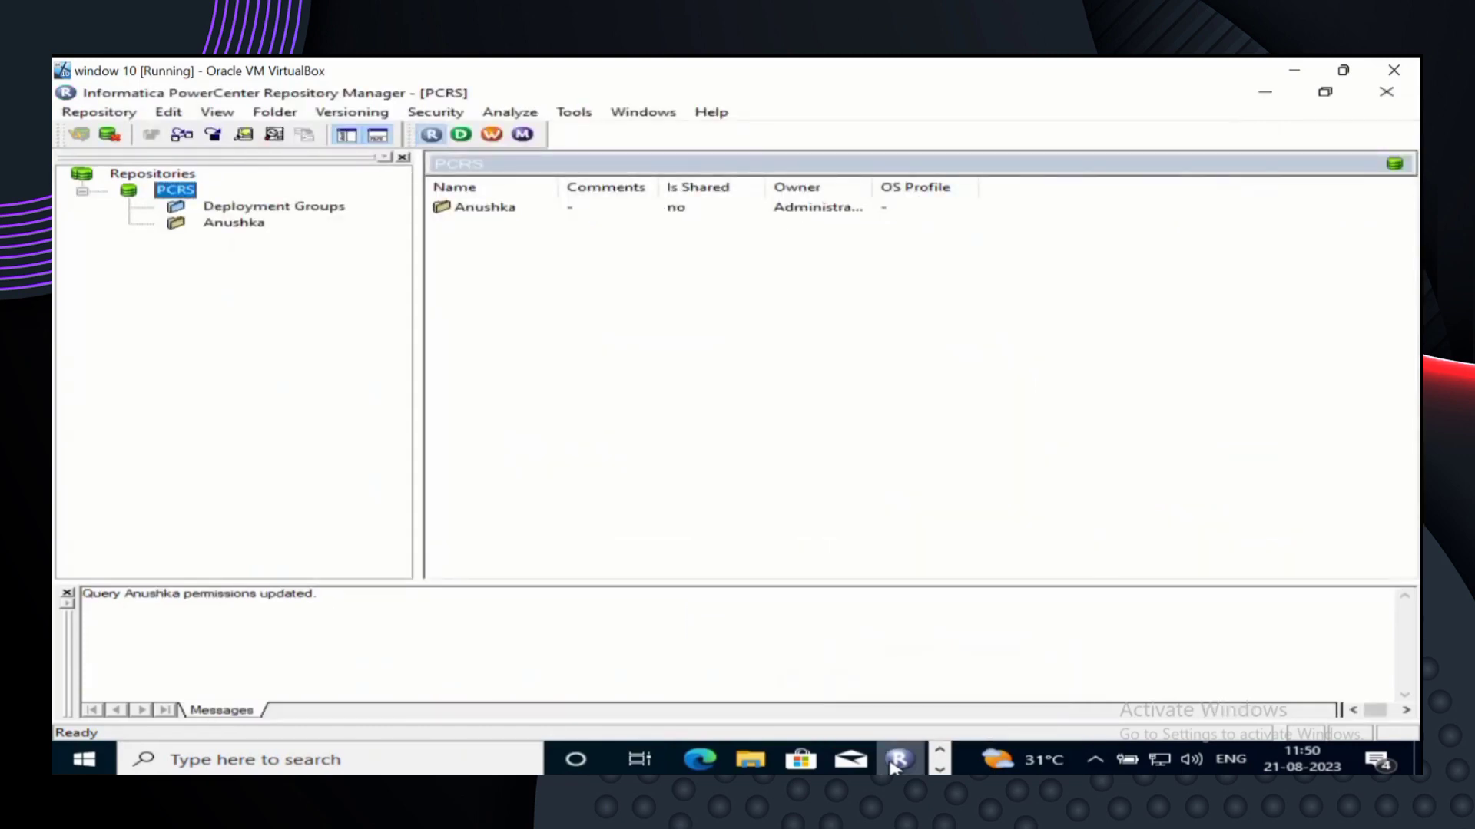
{"action": "left_click", "coordinate": [938, 768]}
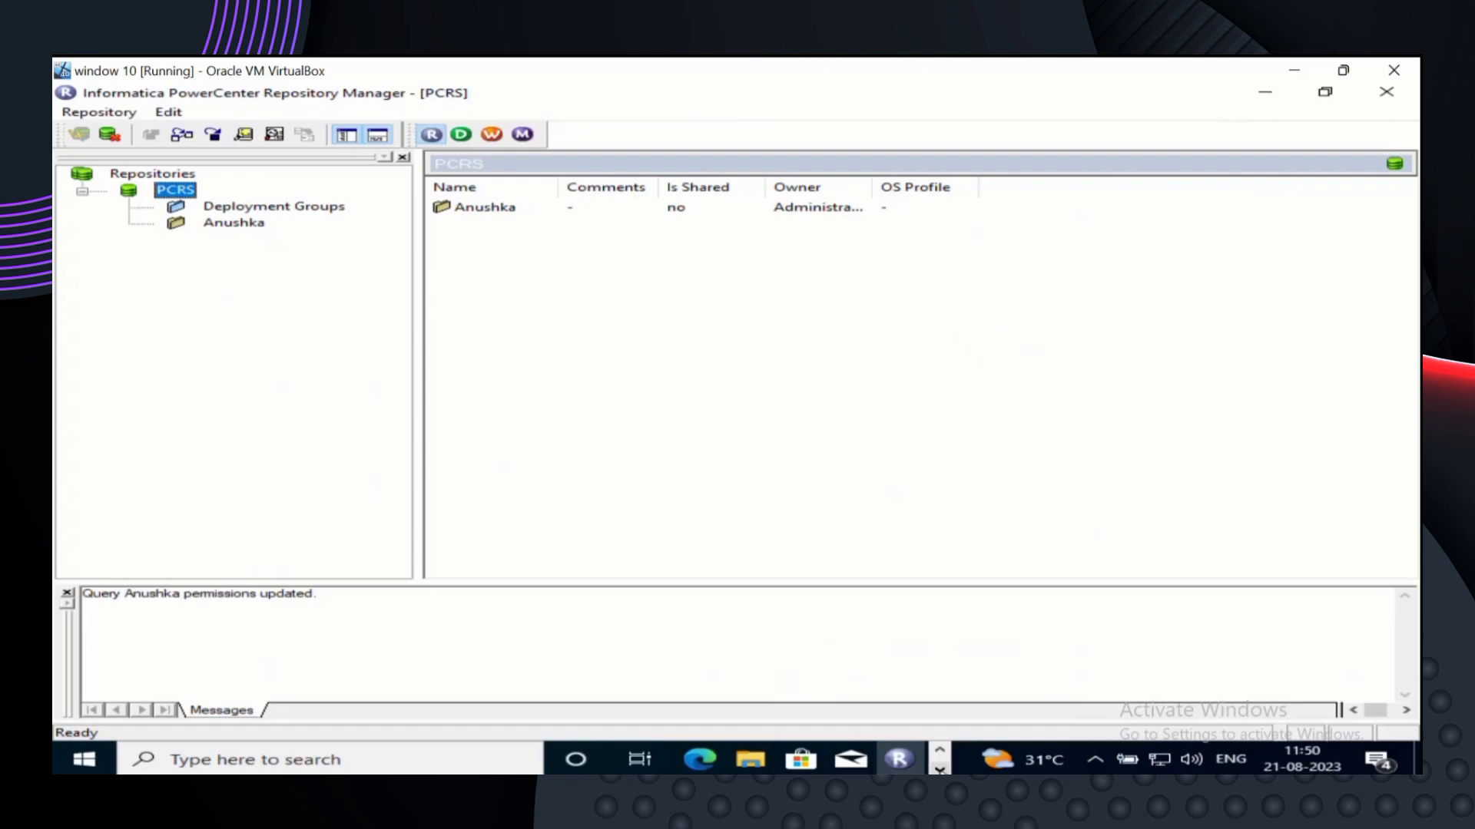
{"action": "left_click", "coordinate": [707, 760]}
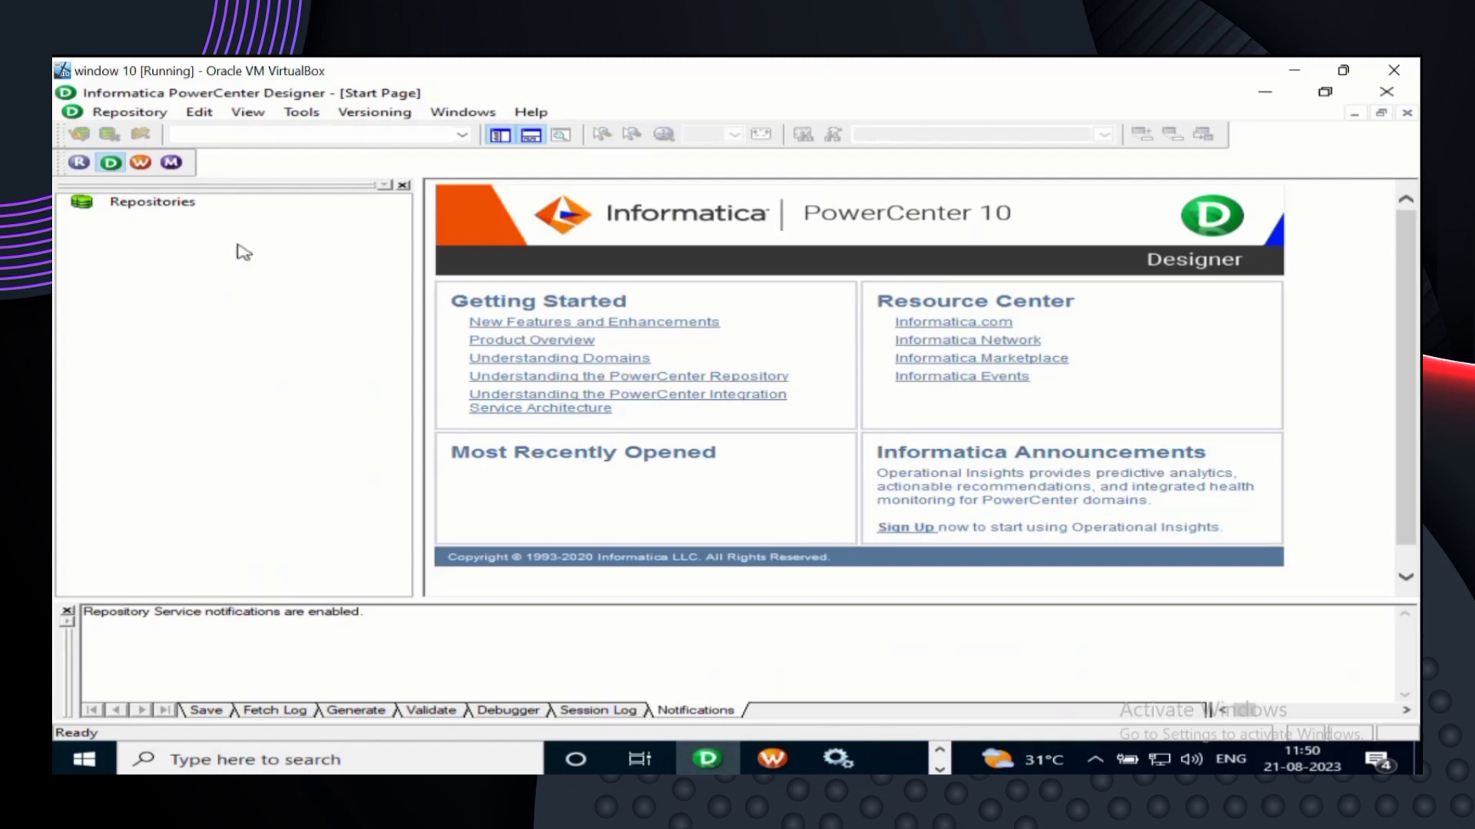
- Inspect the Repositories node options and Repository menu without choosing any command
{"action": "left_click", "coordinate": [183, 203]}
{"action": "right_click", "coordinate": [183, 205]}
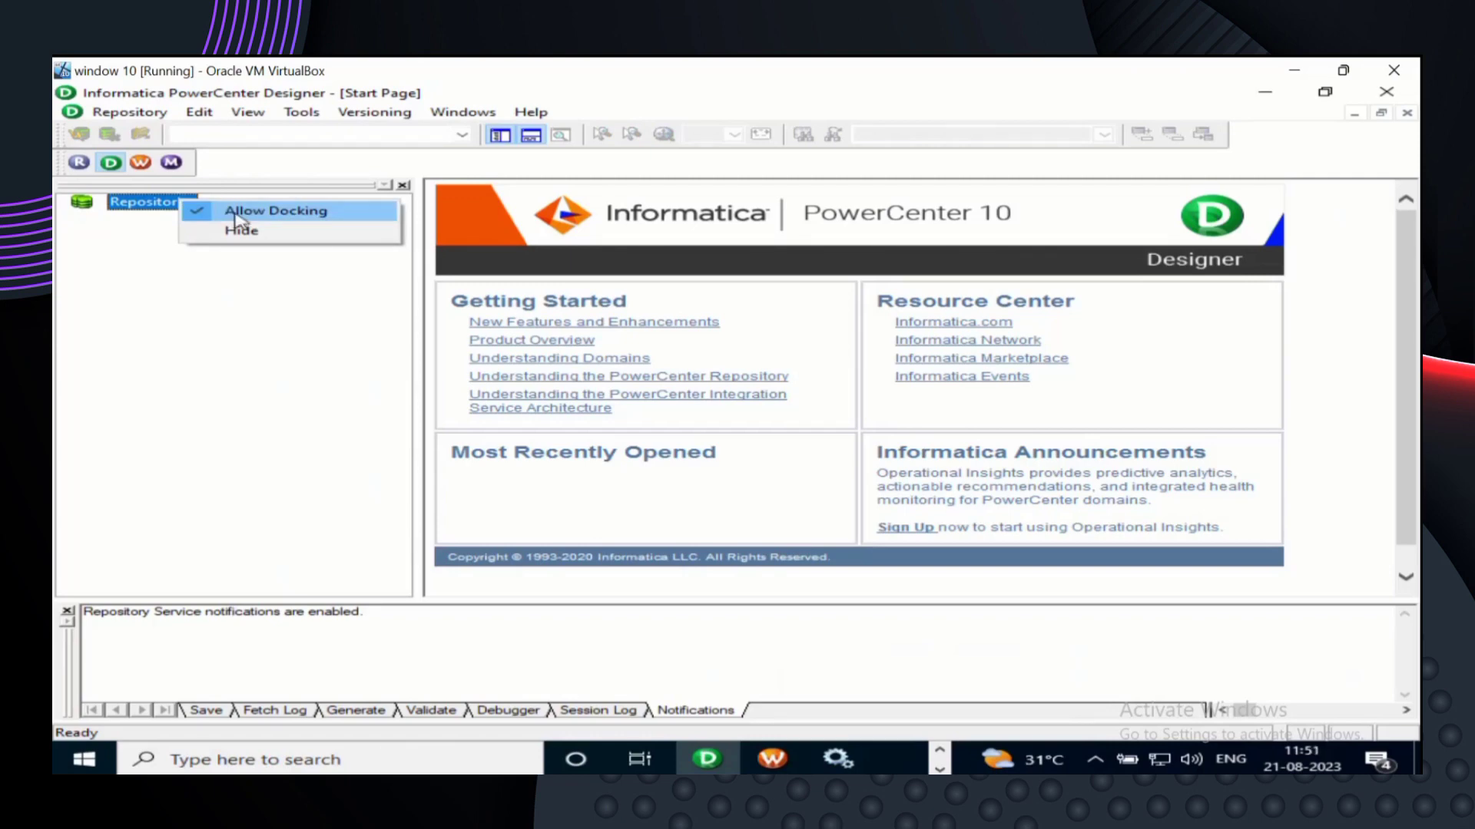
{"action": "left_click", "coordinate": [246, 285]}
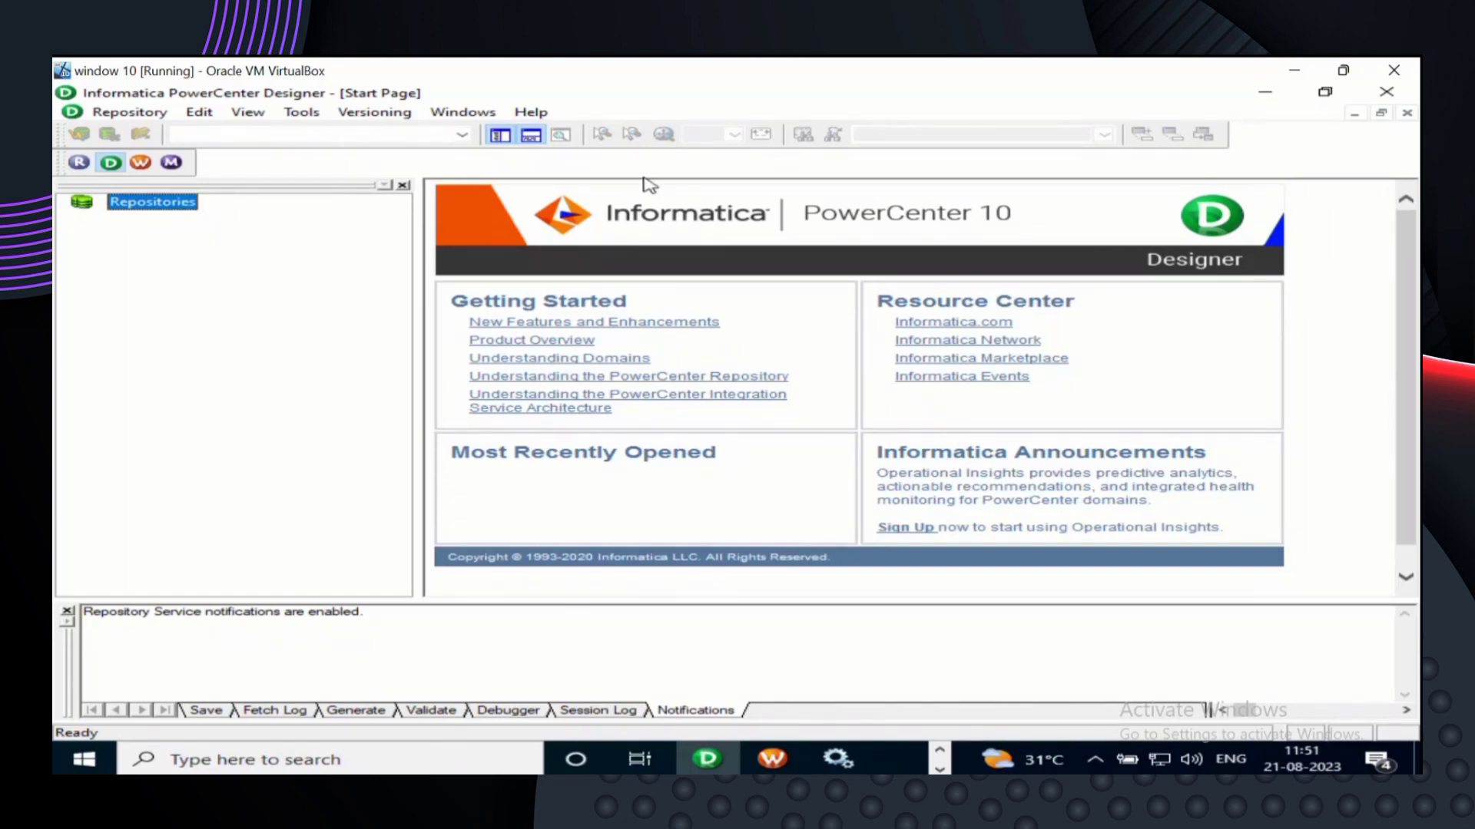
{"action": "left_click", "coordinate": [129, 114]}
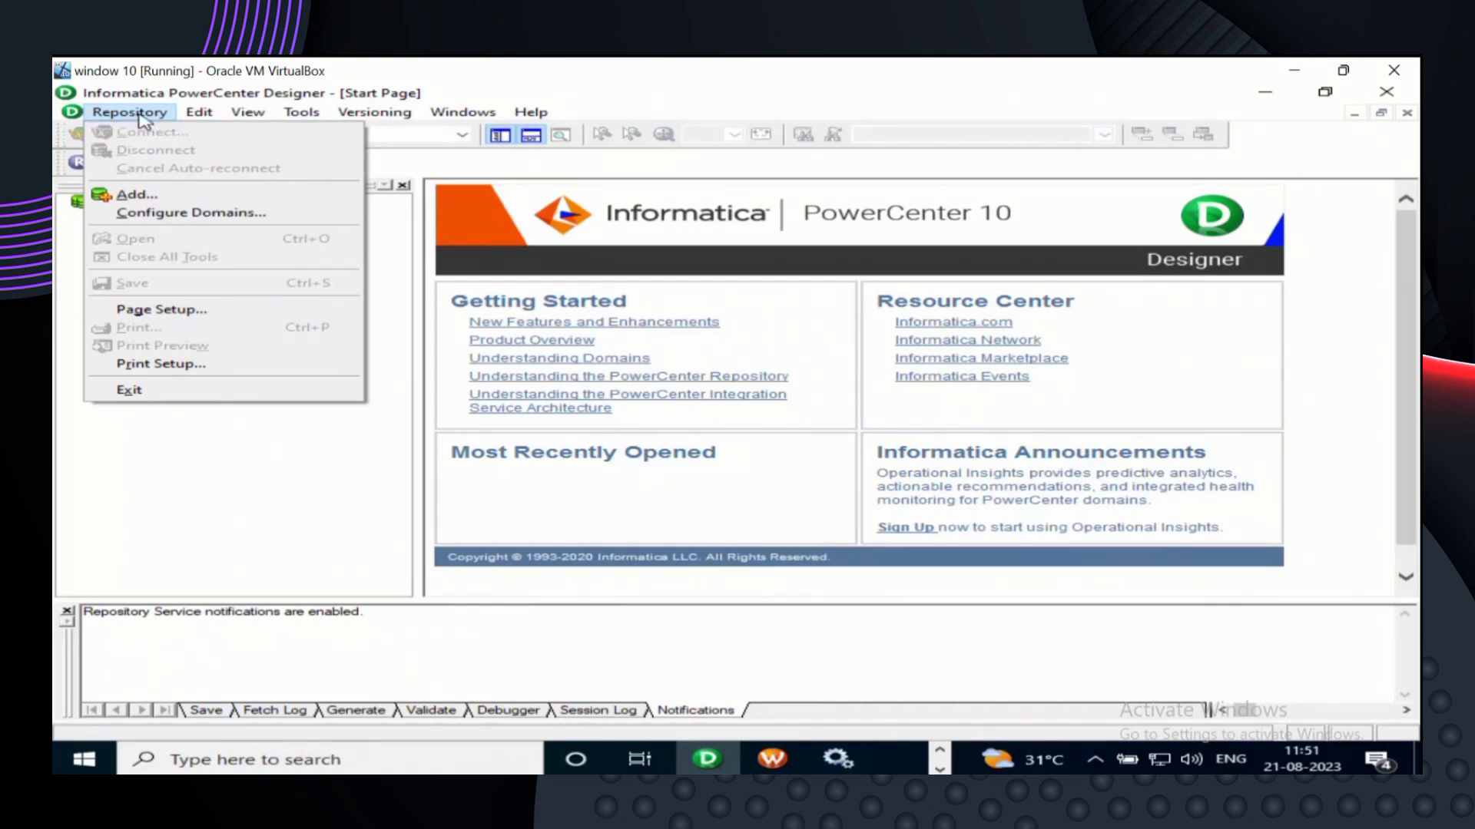
{"action": "left_click", "coordinate": [212, 453]}
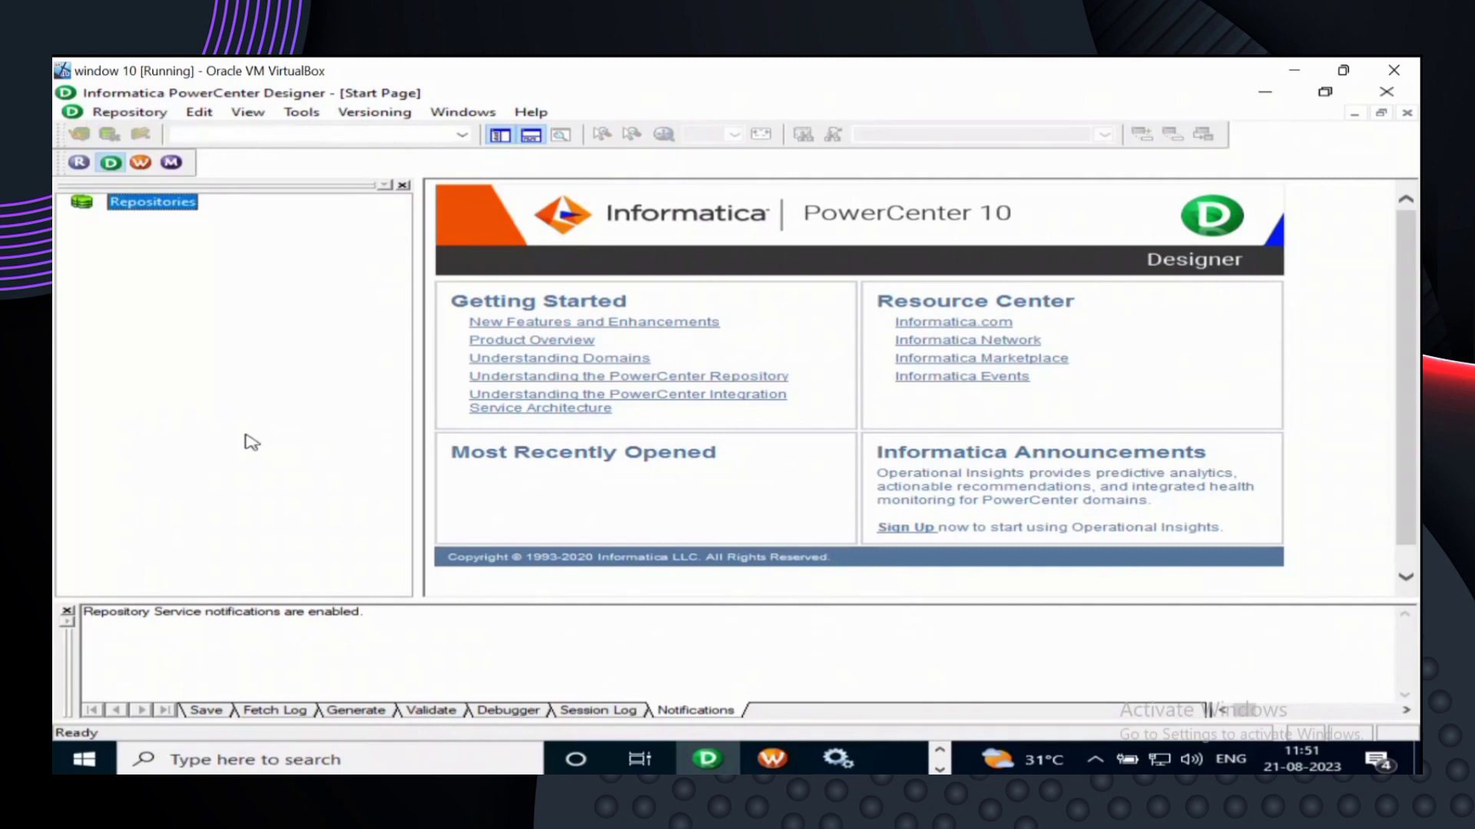
- Minimize Designer, restore it from the taskbar, and close it
{"action": "left_click", "coordinate": [1279, 97]}
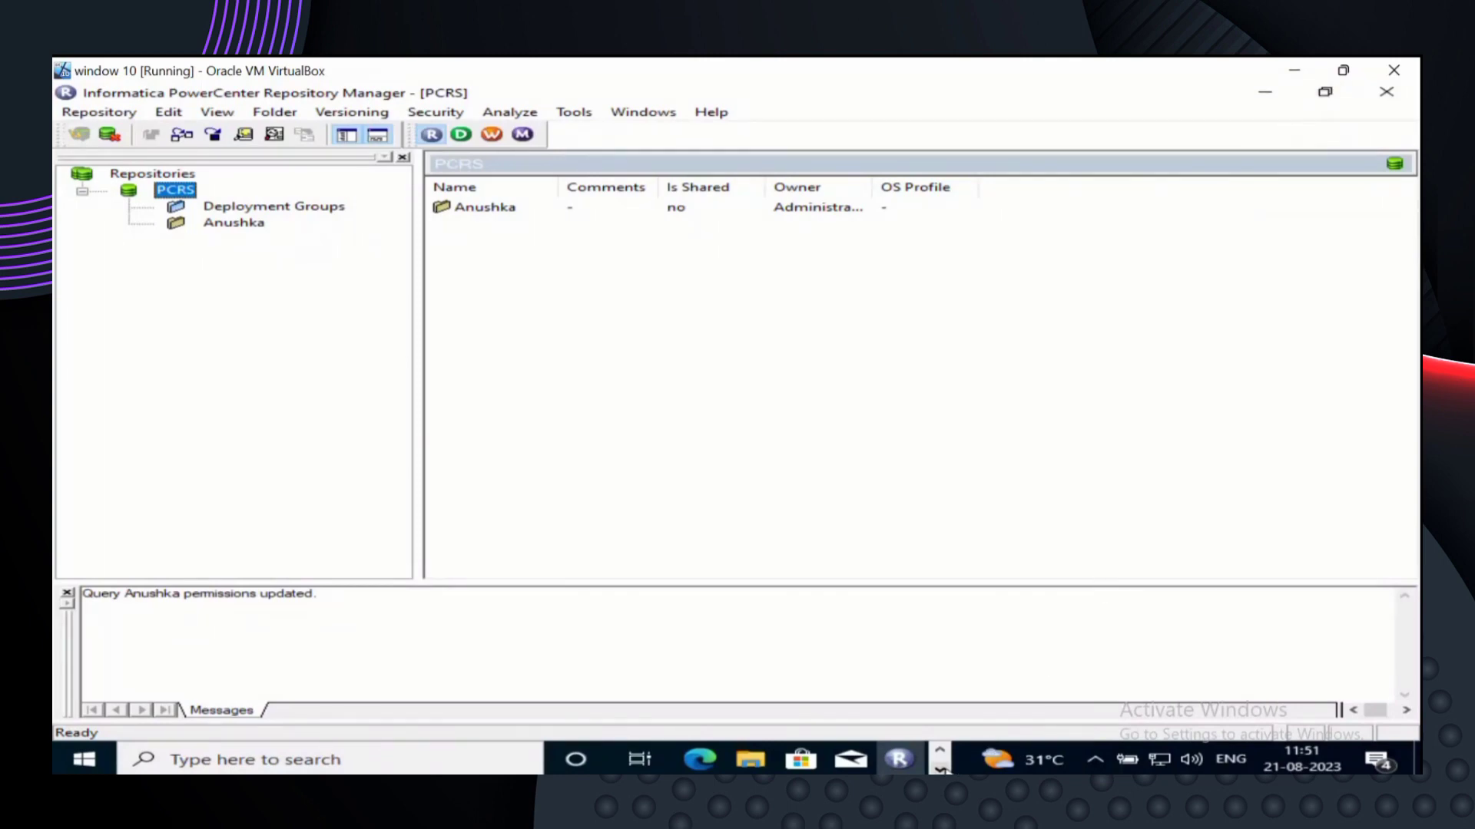
{"action": "left_click", "coordinate": [940, 769]}
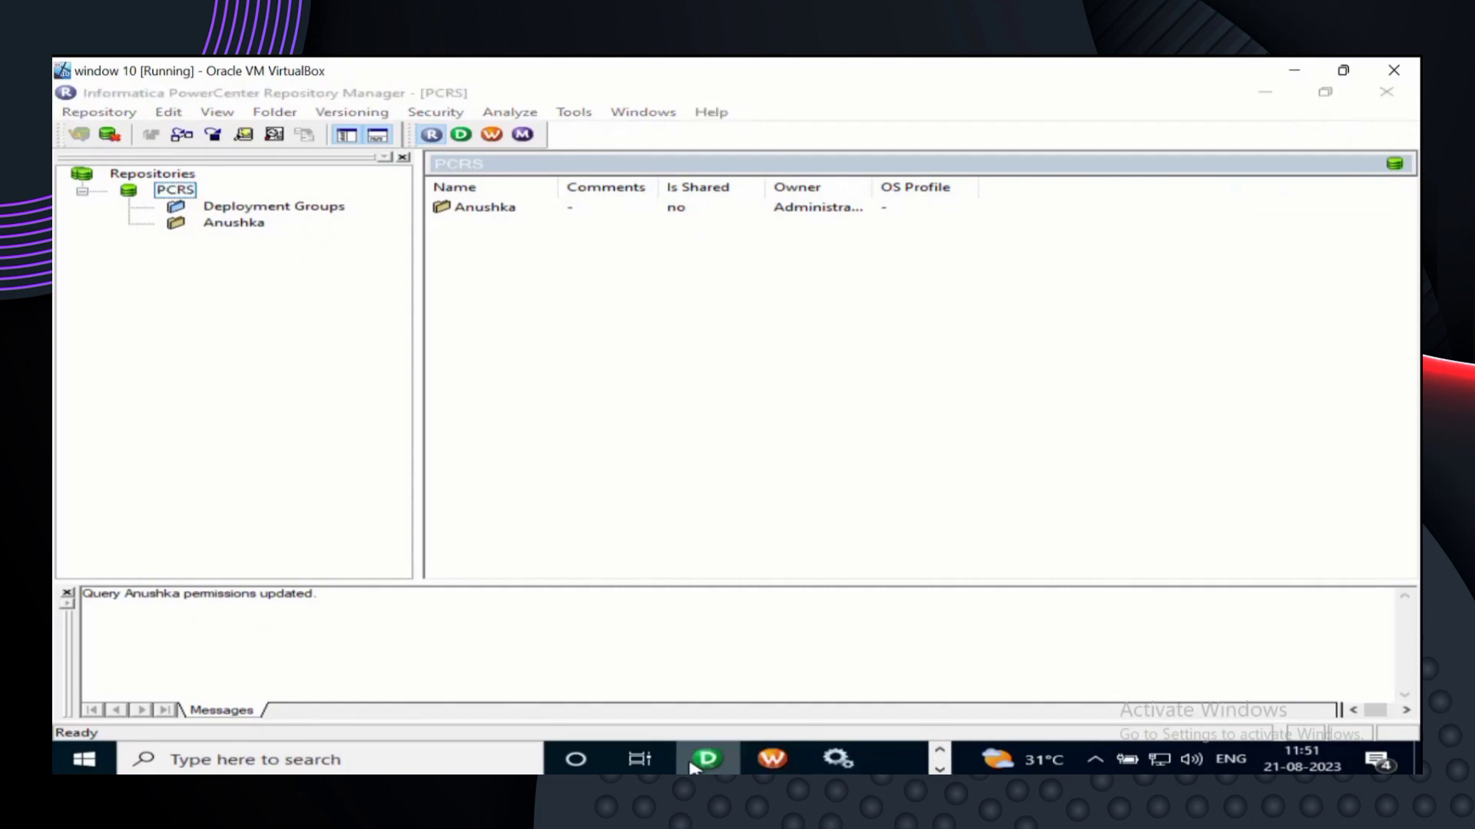
{"action": "left_click", "coordinate": [705, 760]}
{"action": "left_click", "coordinate": [1404, 92]}
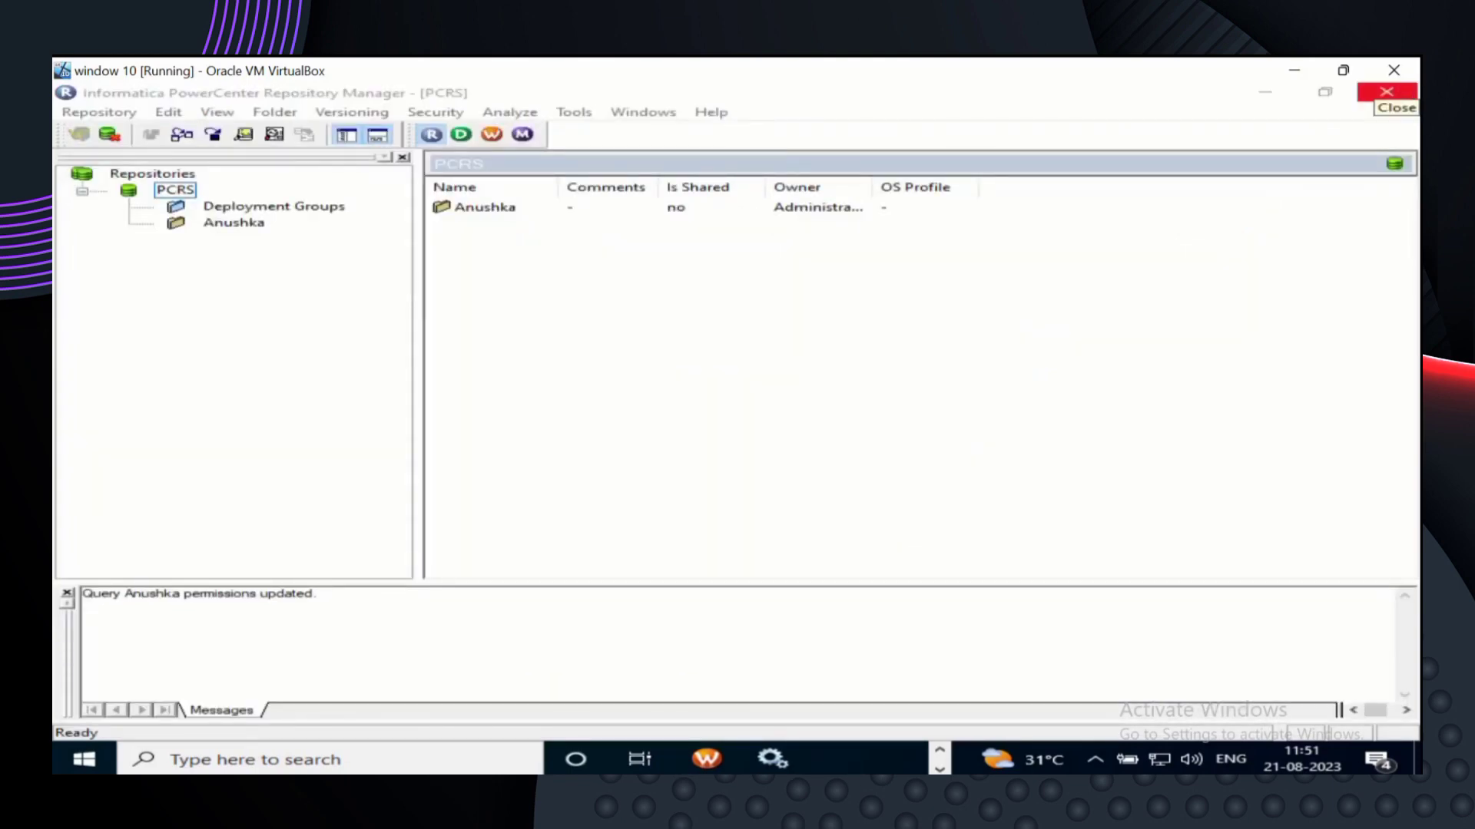
- Search Windows for 'designer' and launch the PowerCenter Designer best match
{"action": "left_click", "coordinate": [380, 757]}
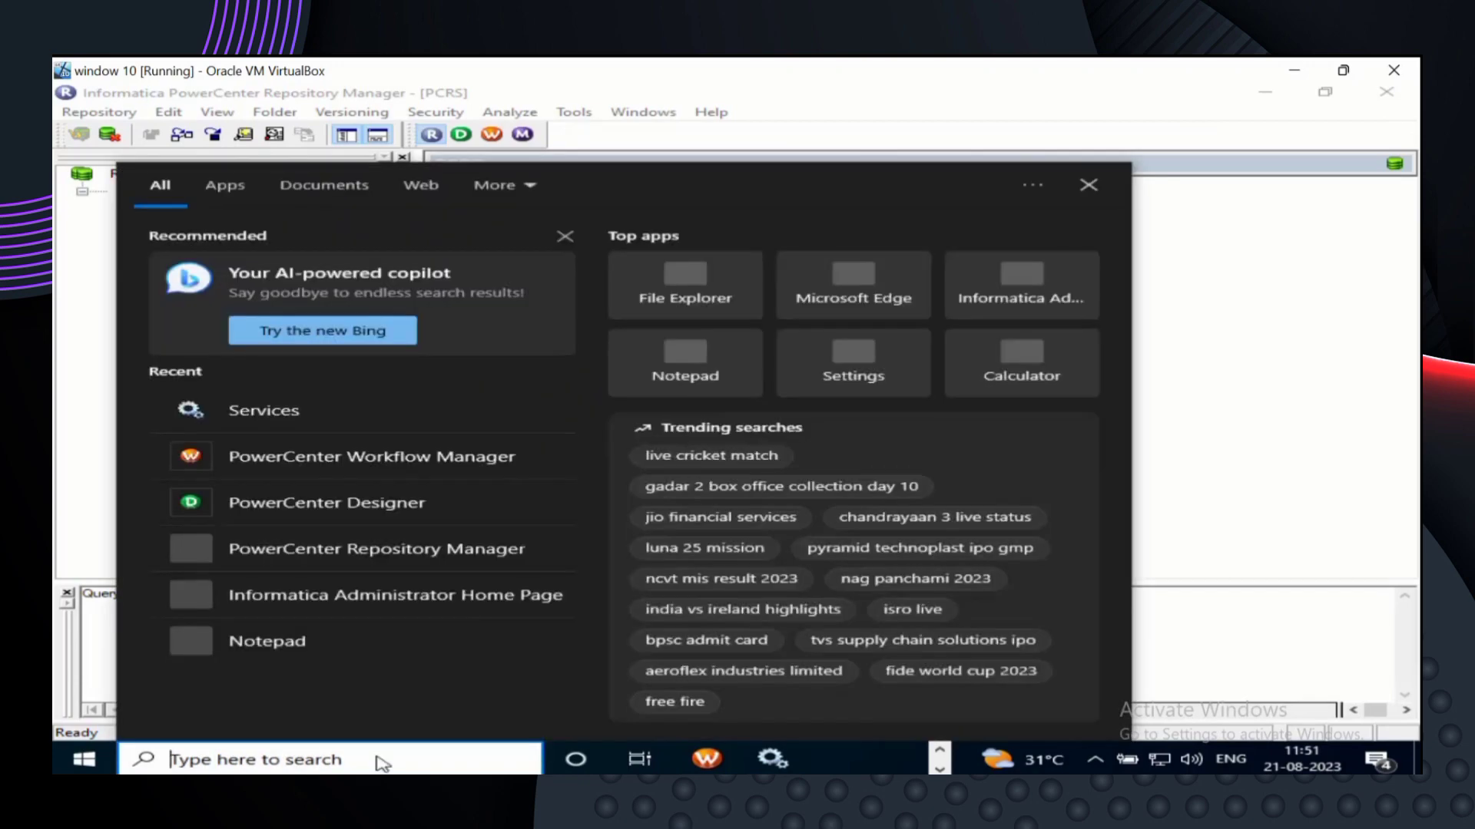
{"action": "type", "text": "d"}
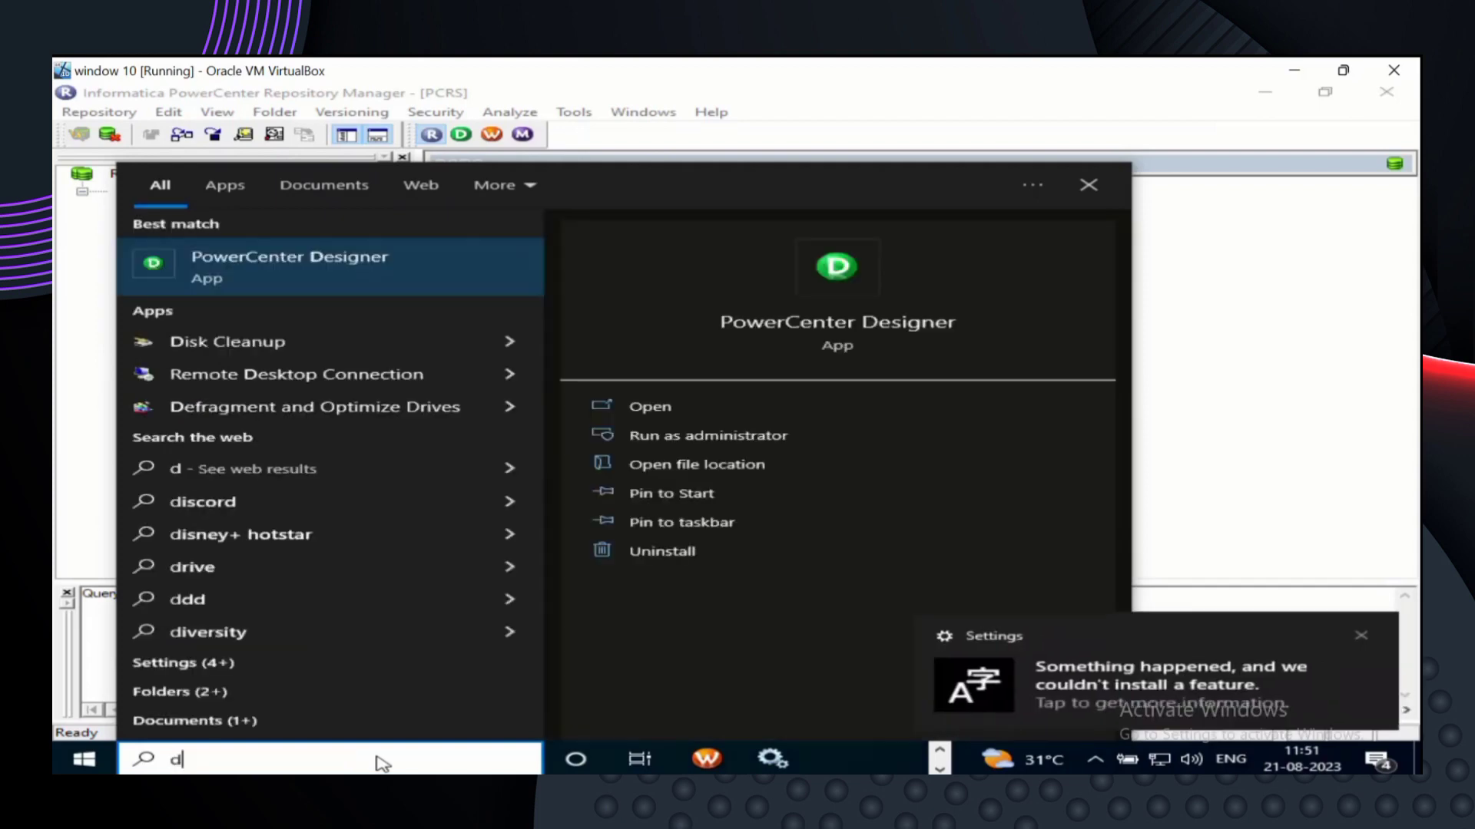
{"action": "type", "text": "esi"}
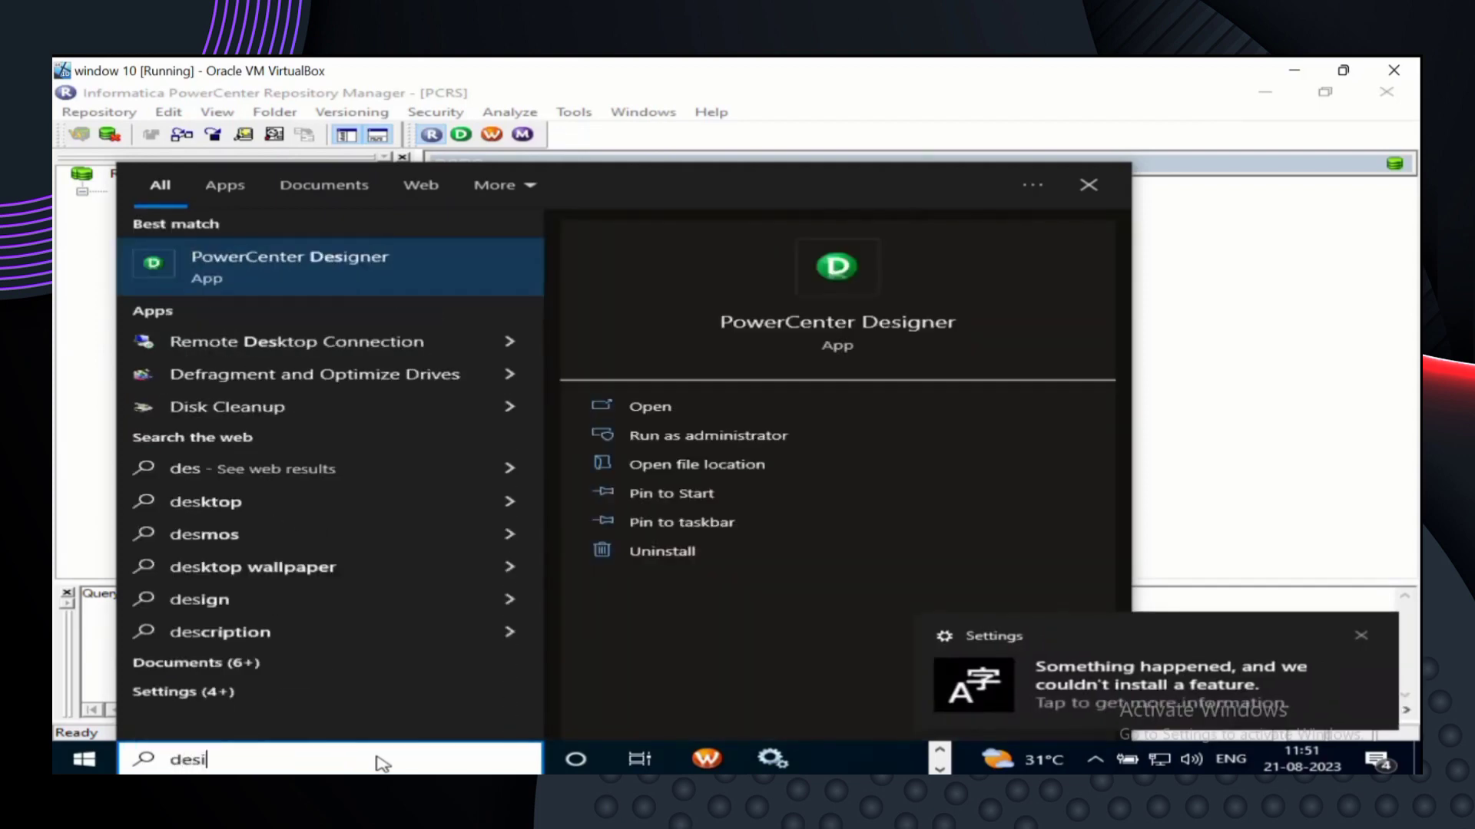
{"action": "type", "text": "gner"}
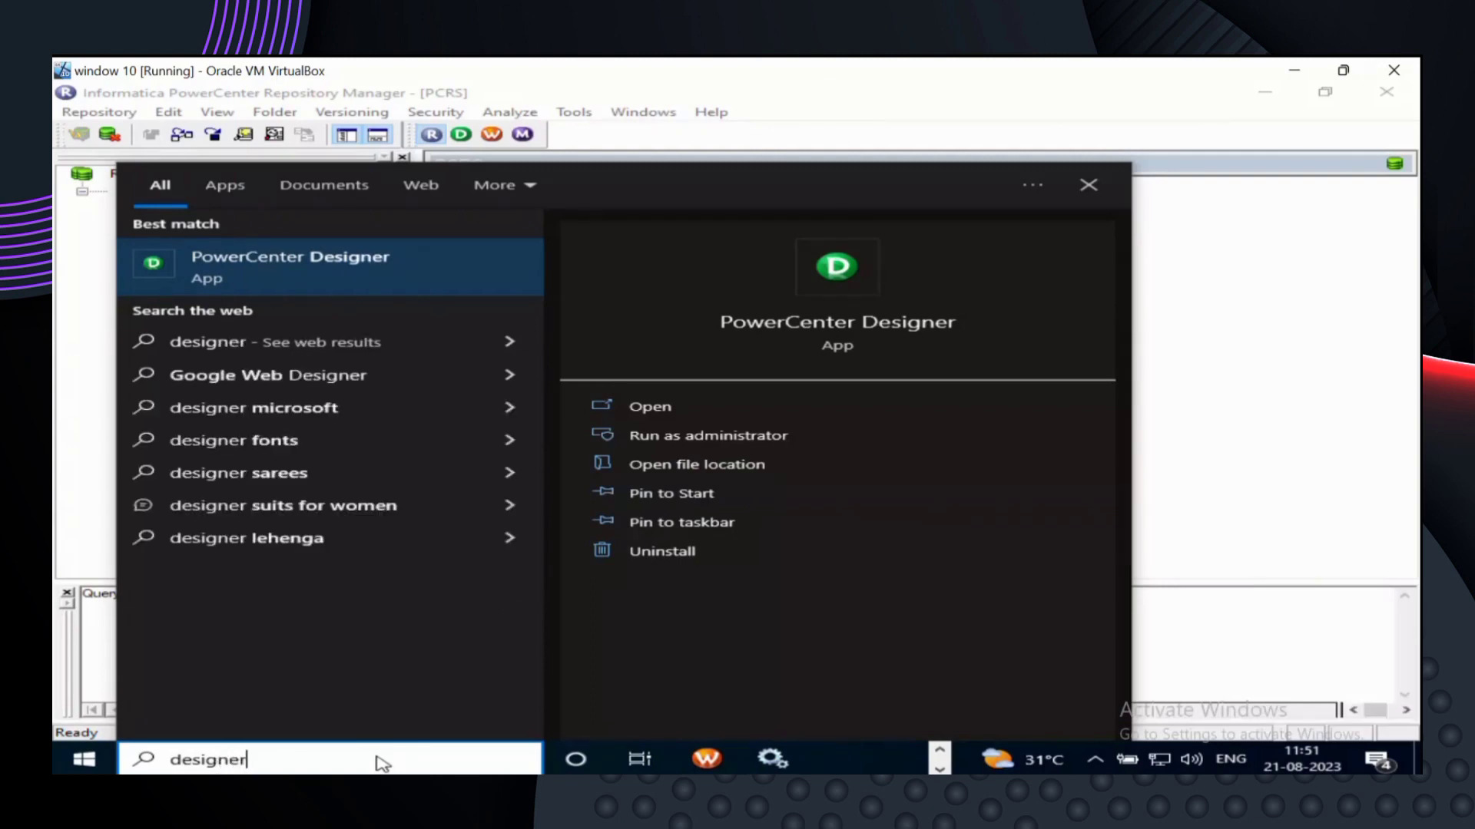
{"action": "left_click", "coordinate": [350, 271]}
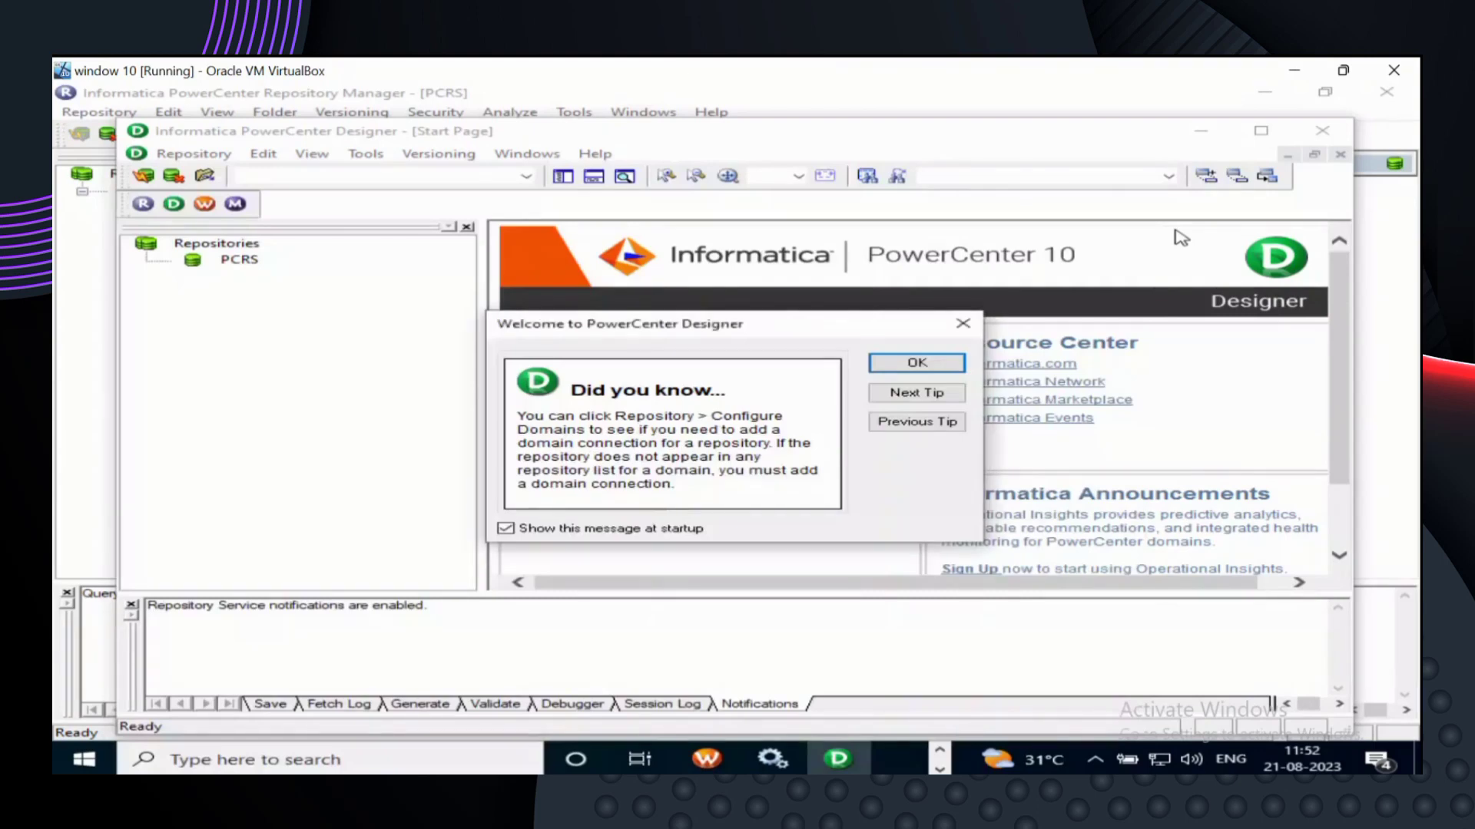
- Dismiss the welcome tip, maximize Designer, and bring up the PCRS repository's options
{"action": "left_click", "coordinate": [897, 362]}
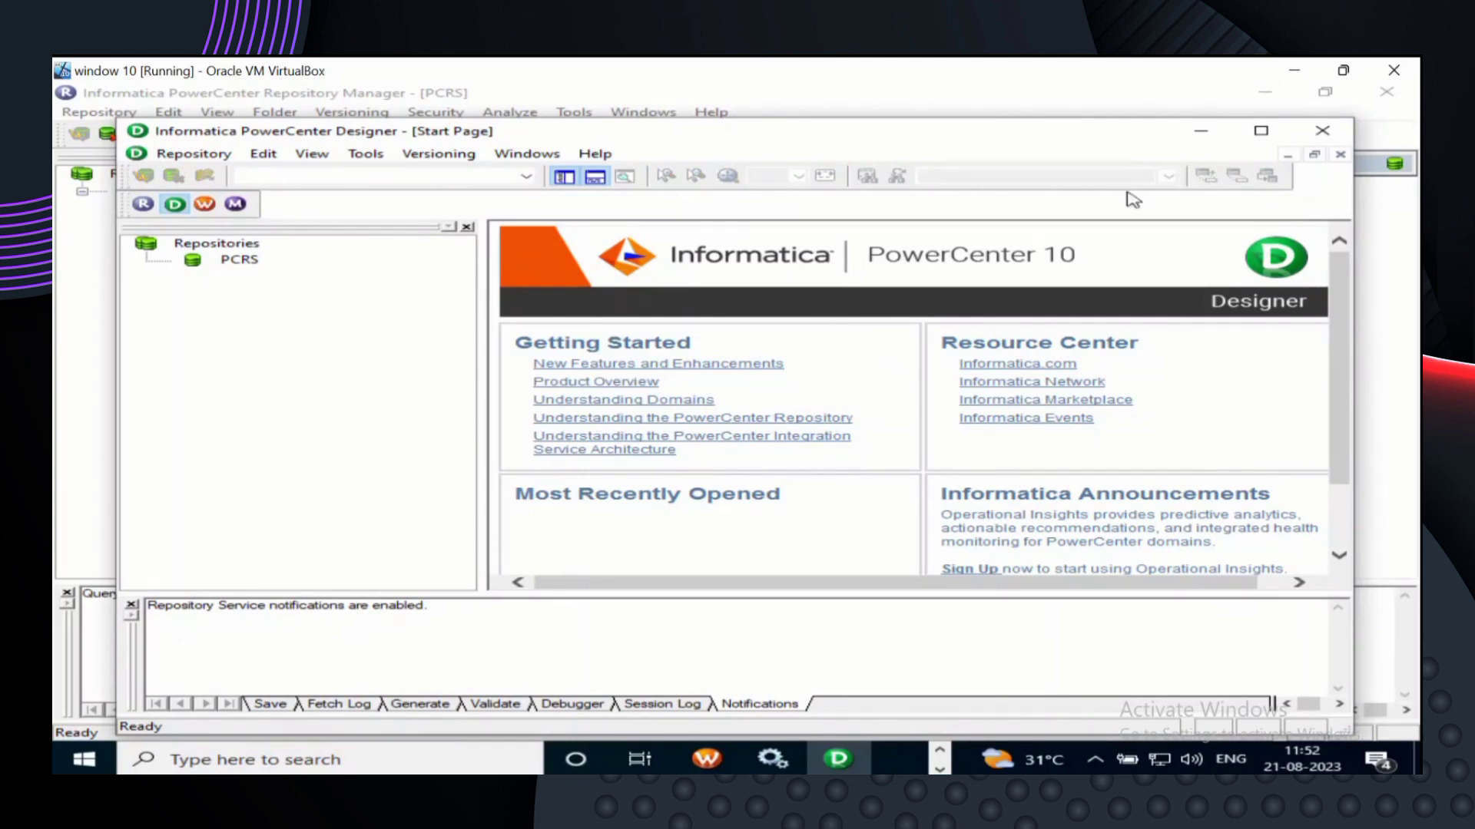
{"action": "left_click", "coordinate": [1259, 130]}
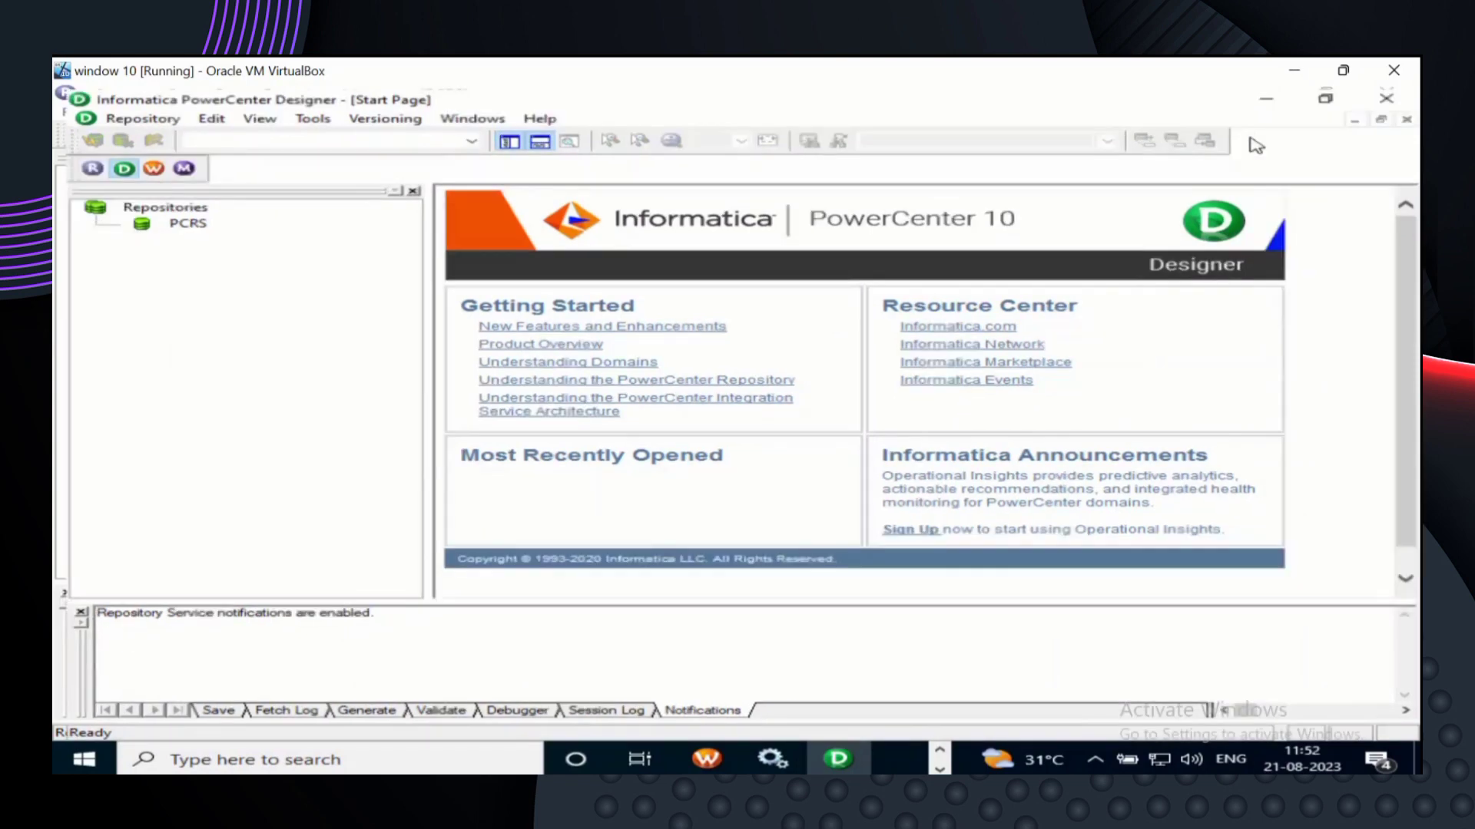
{"action": "left_click", "coordinate": [180, 220]}
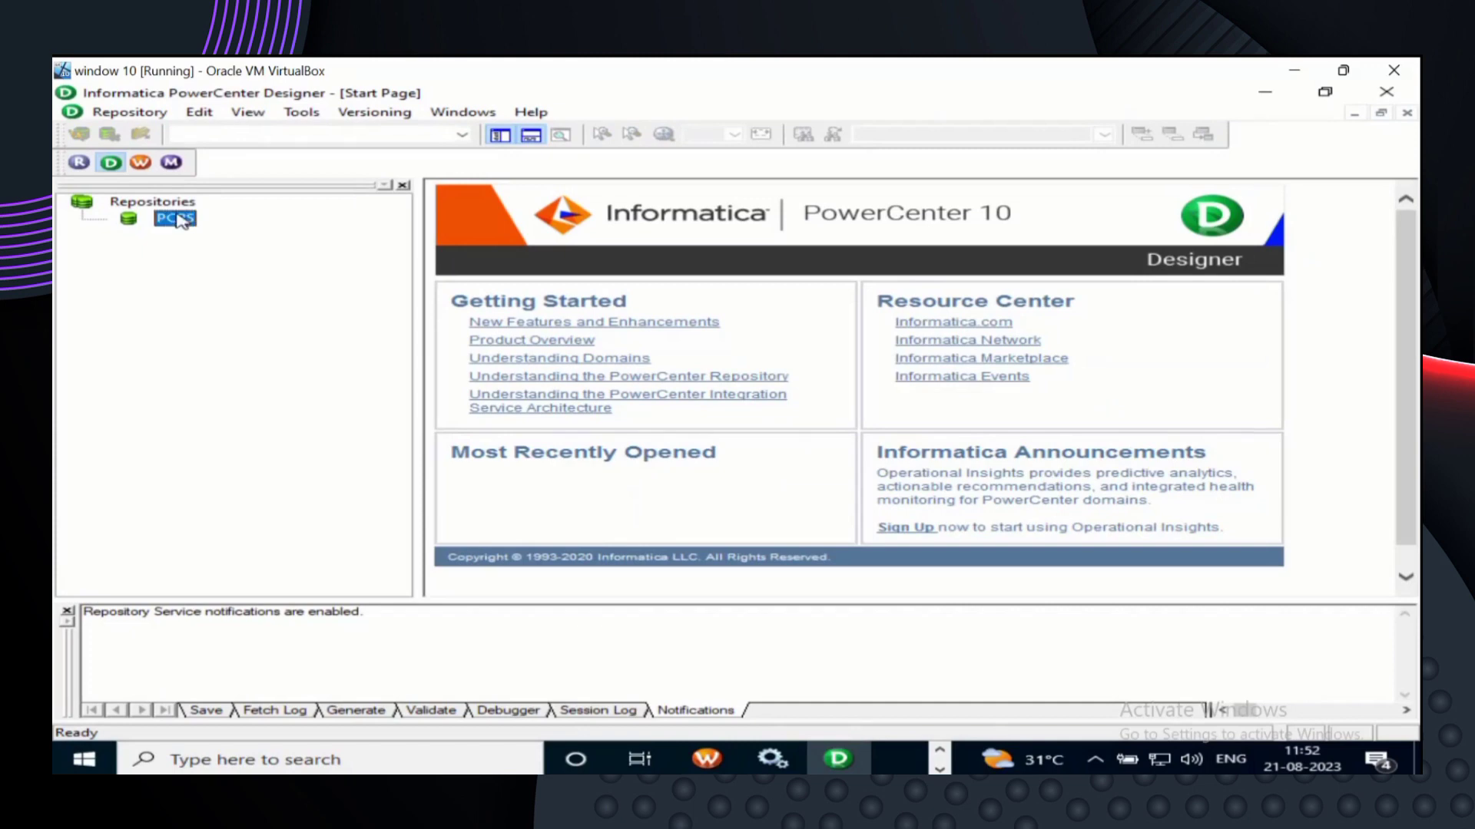
{"action": "right_click", "coordinate": [182, 222]}
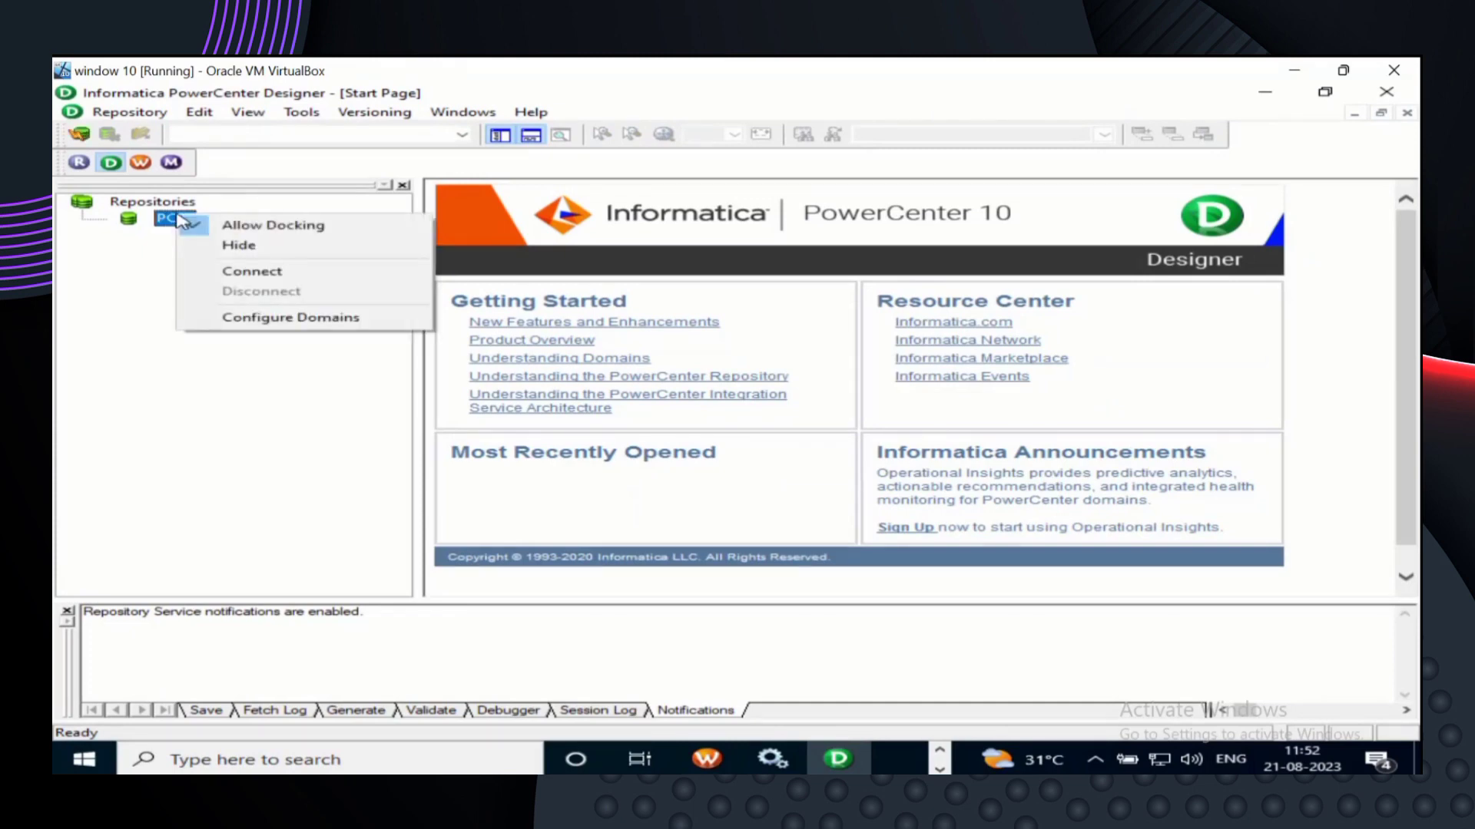
- Connect Designer to PCRS by entering the repository password
{"action": "left_click", "coordinate": [263, 274]}
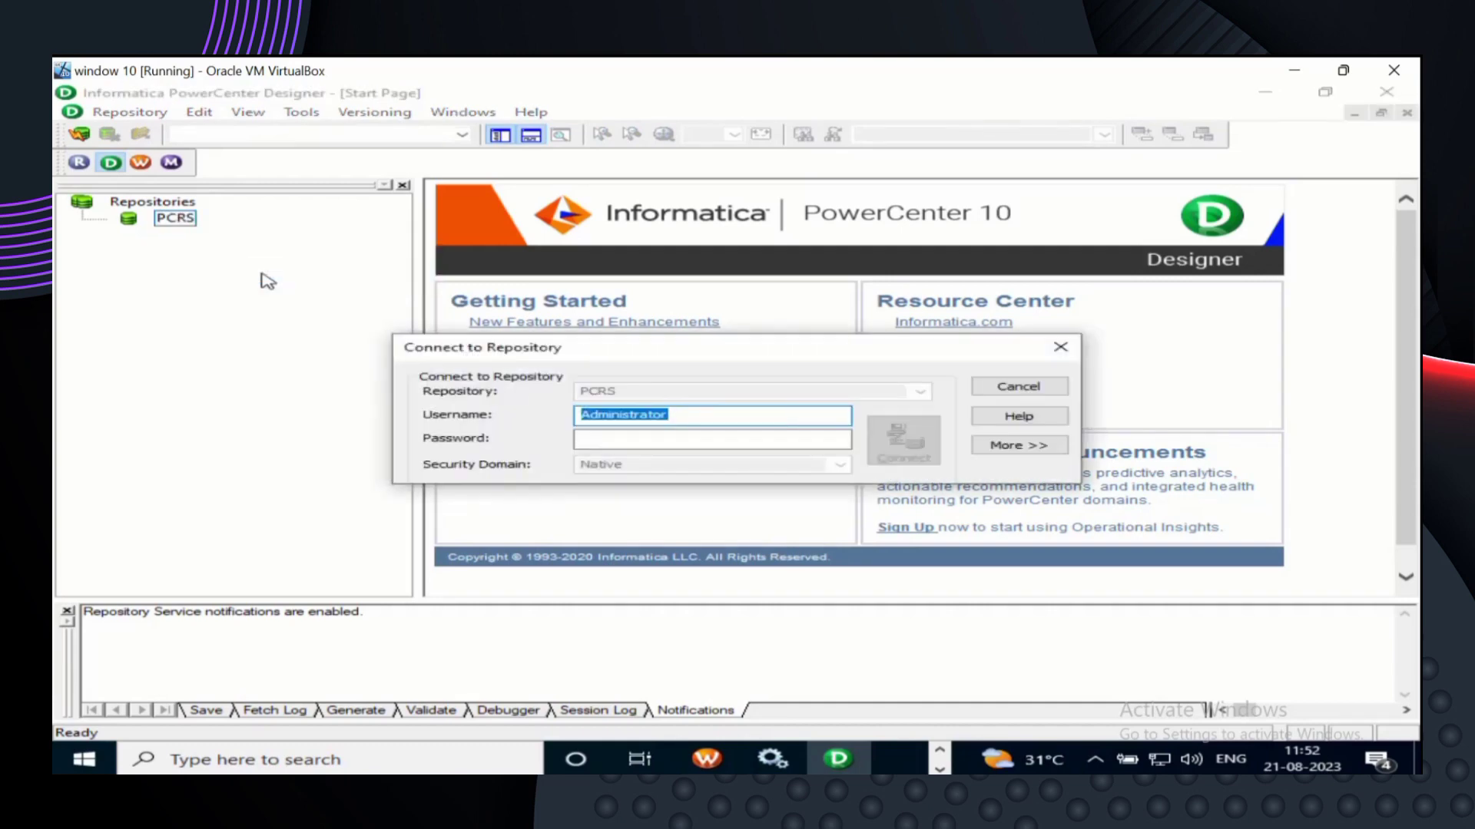
{"action": "left_click", "coordinate": [608, 437]}
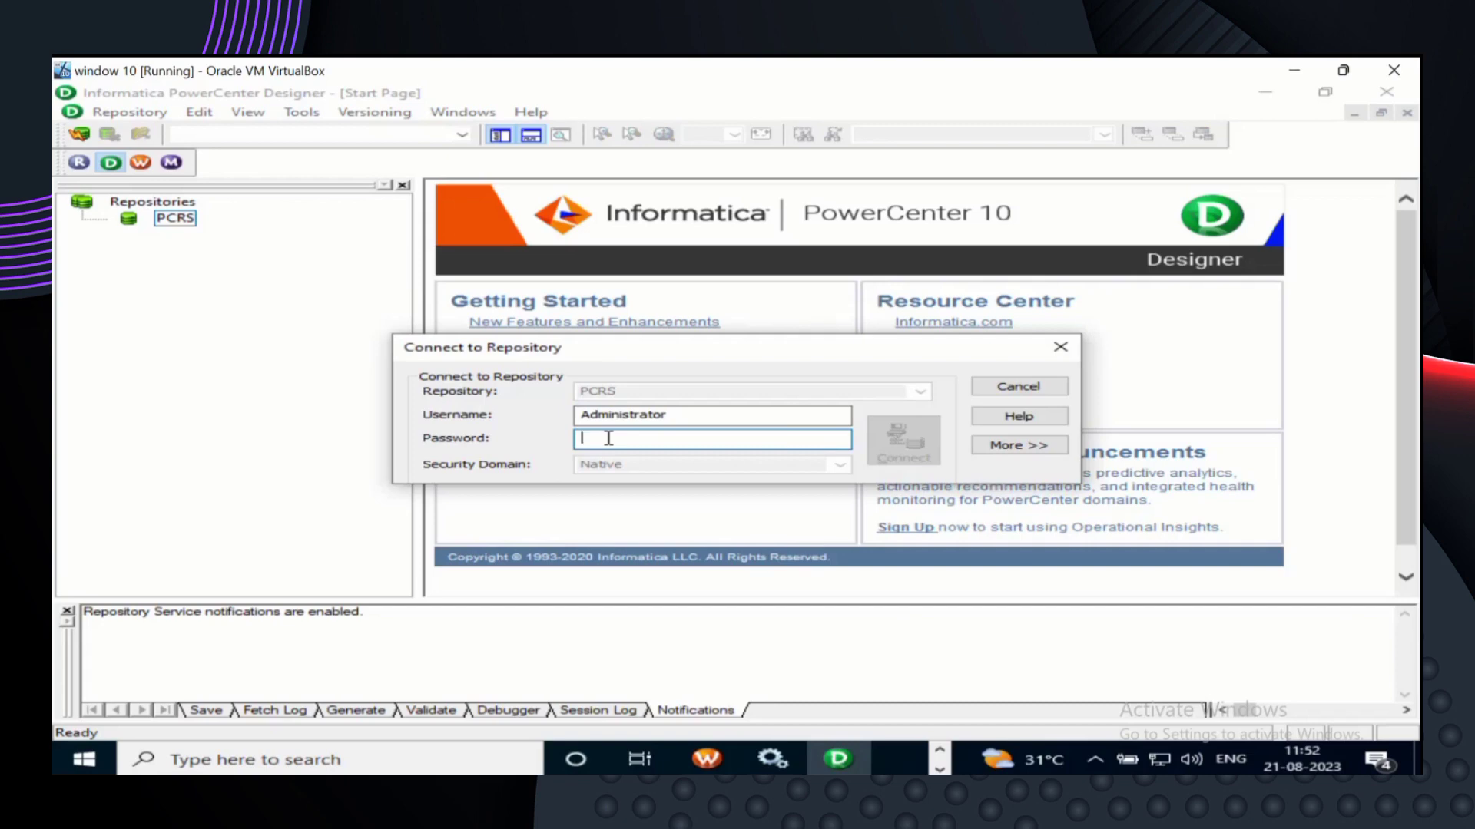
{"action": "type", "text": "admi"}
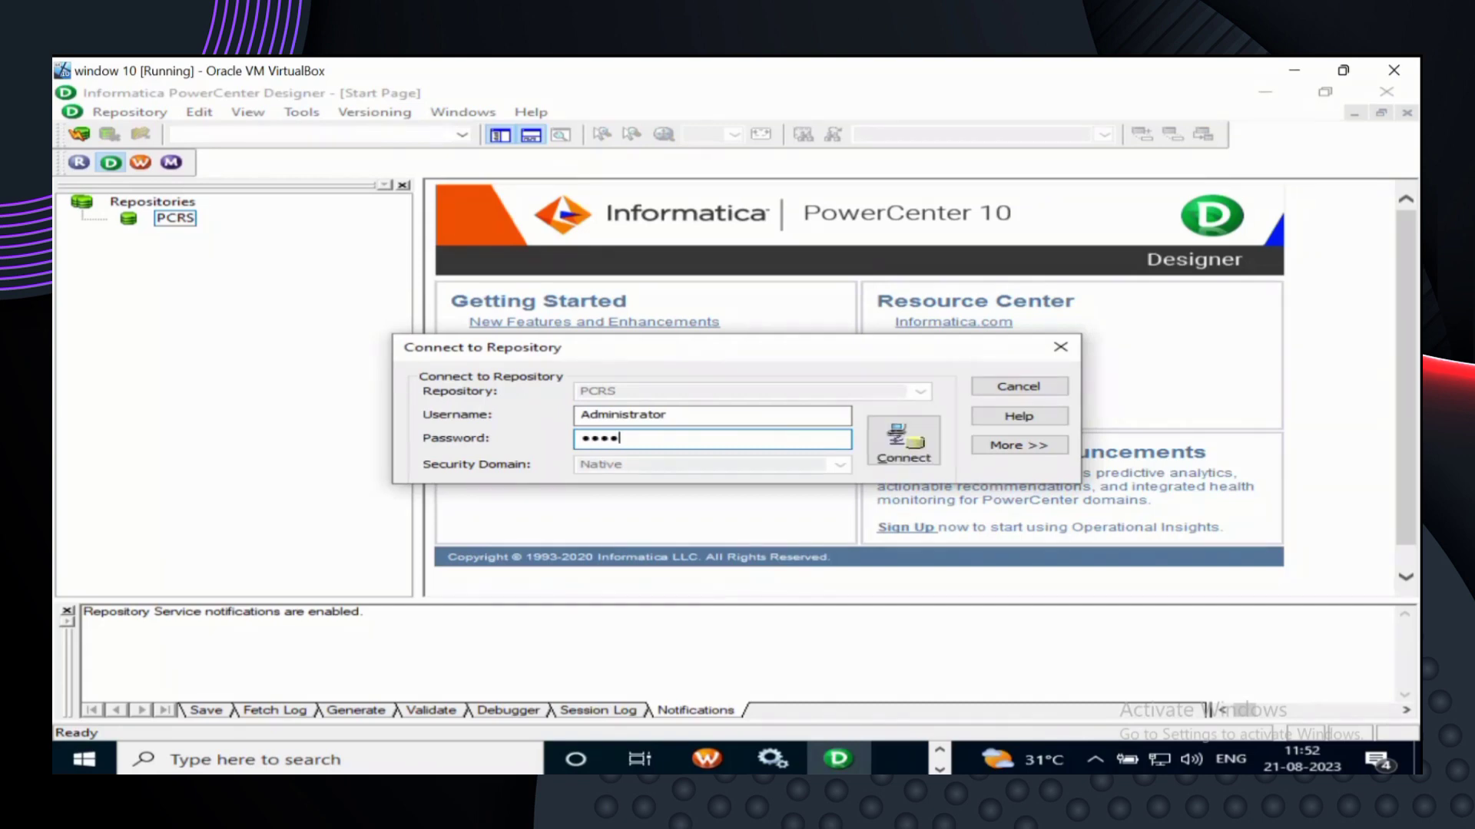
{"action": "type", "text": "nistratorr"}
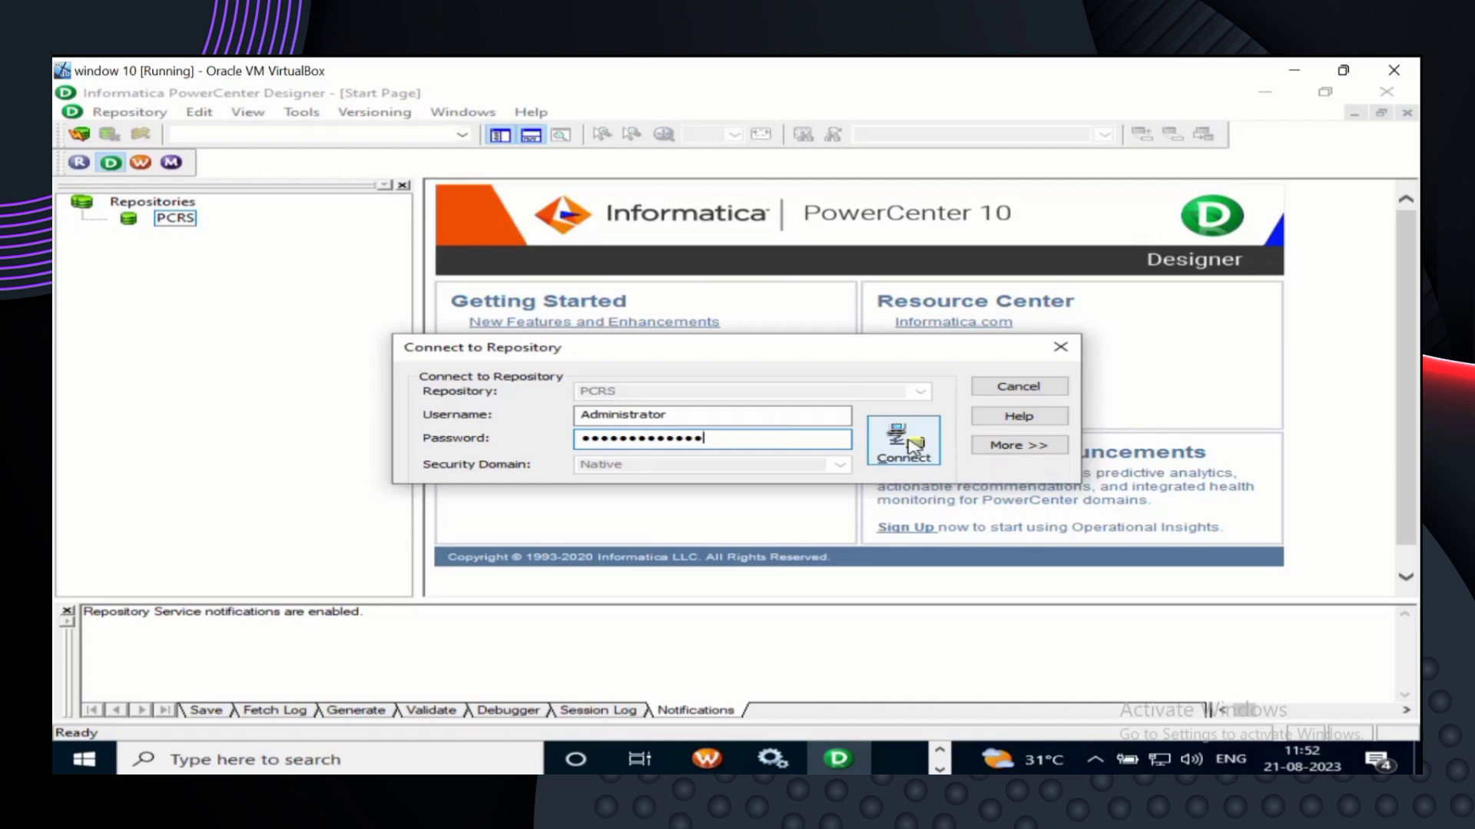
{"action": "left_click", "coordinate": [913, 446]}
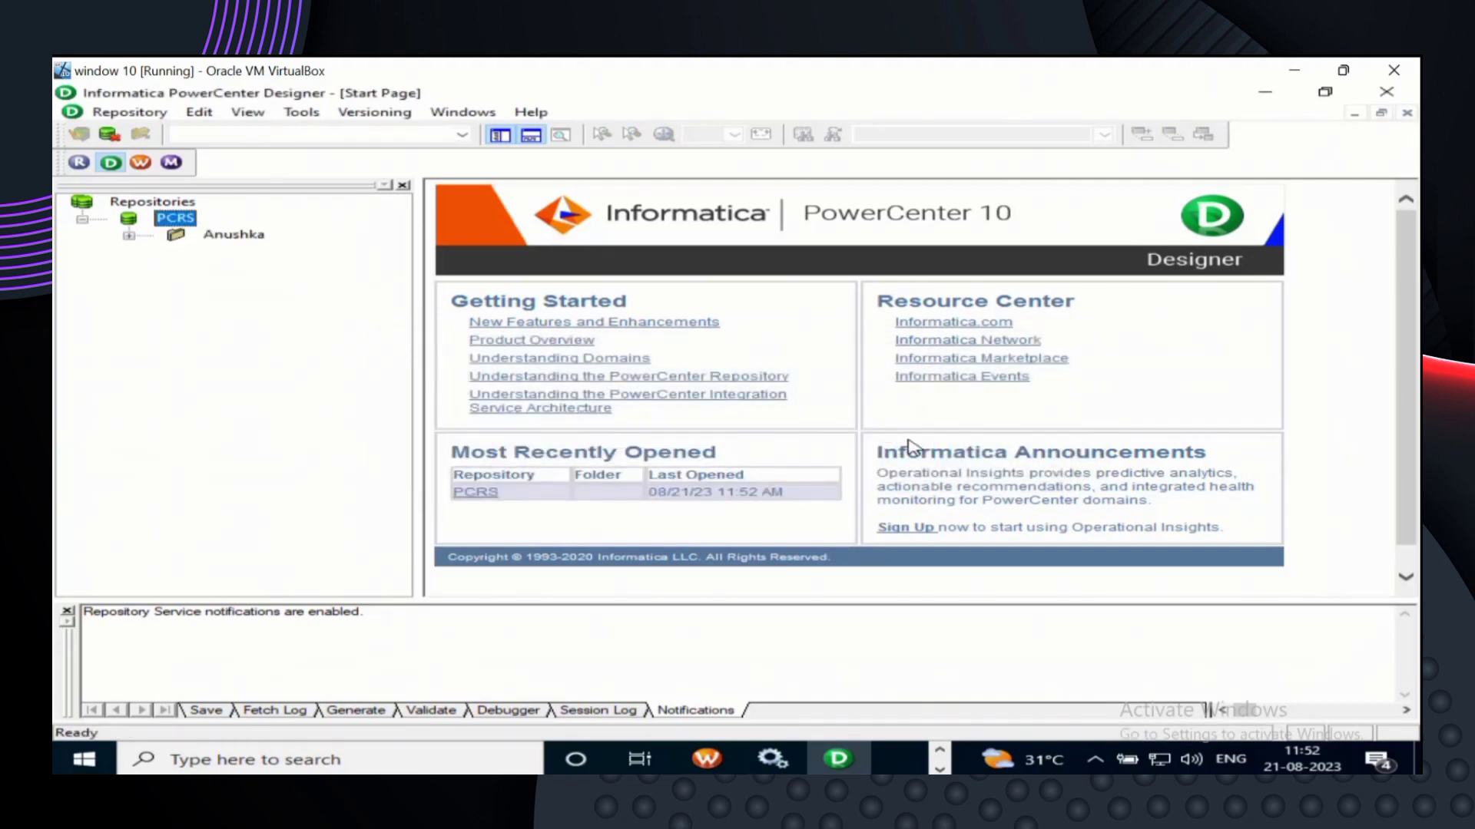
- Connect to the Anushka folder, then open it in the workspace
{"action": "left_click", "coordinate": [261, 236]}
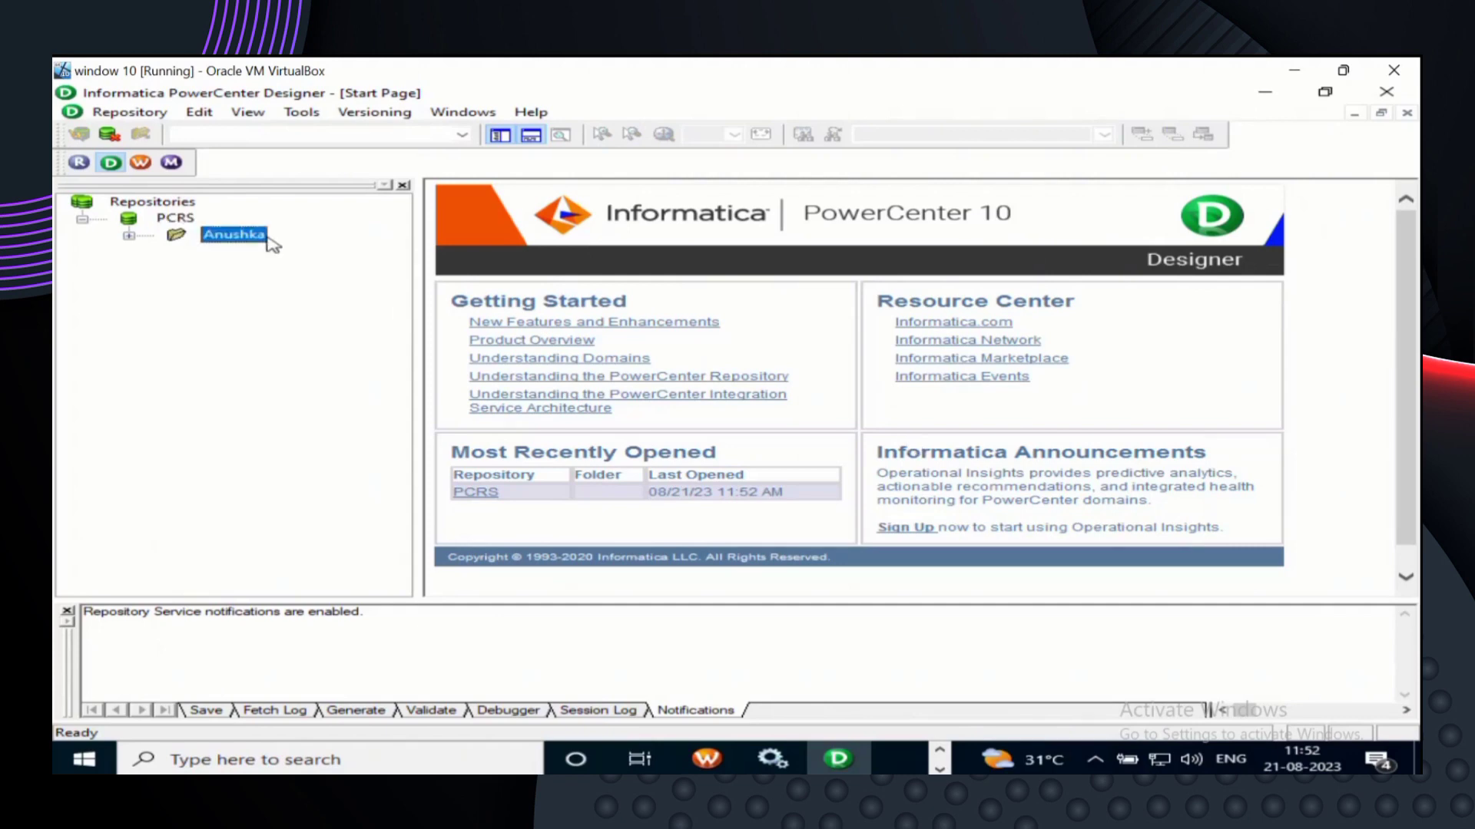
{"action": "right_click", "coordinate": [270, 243]}
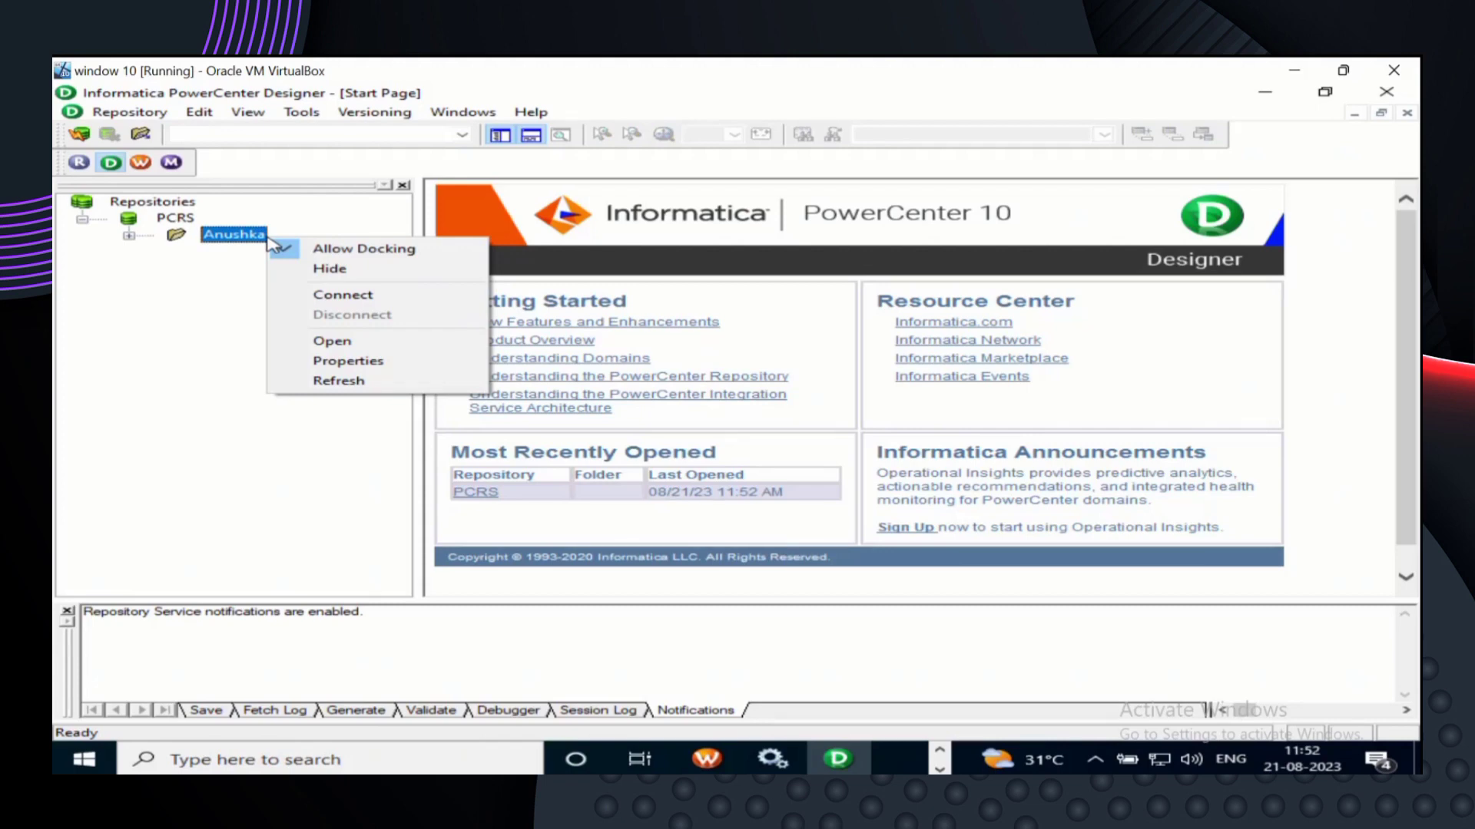
{"action": "left_click", "coordinate": [349, 298]}
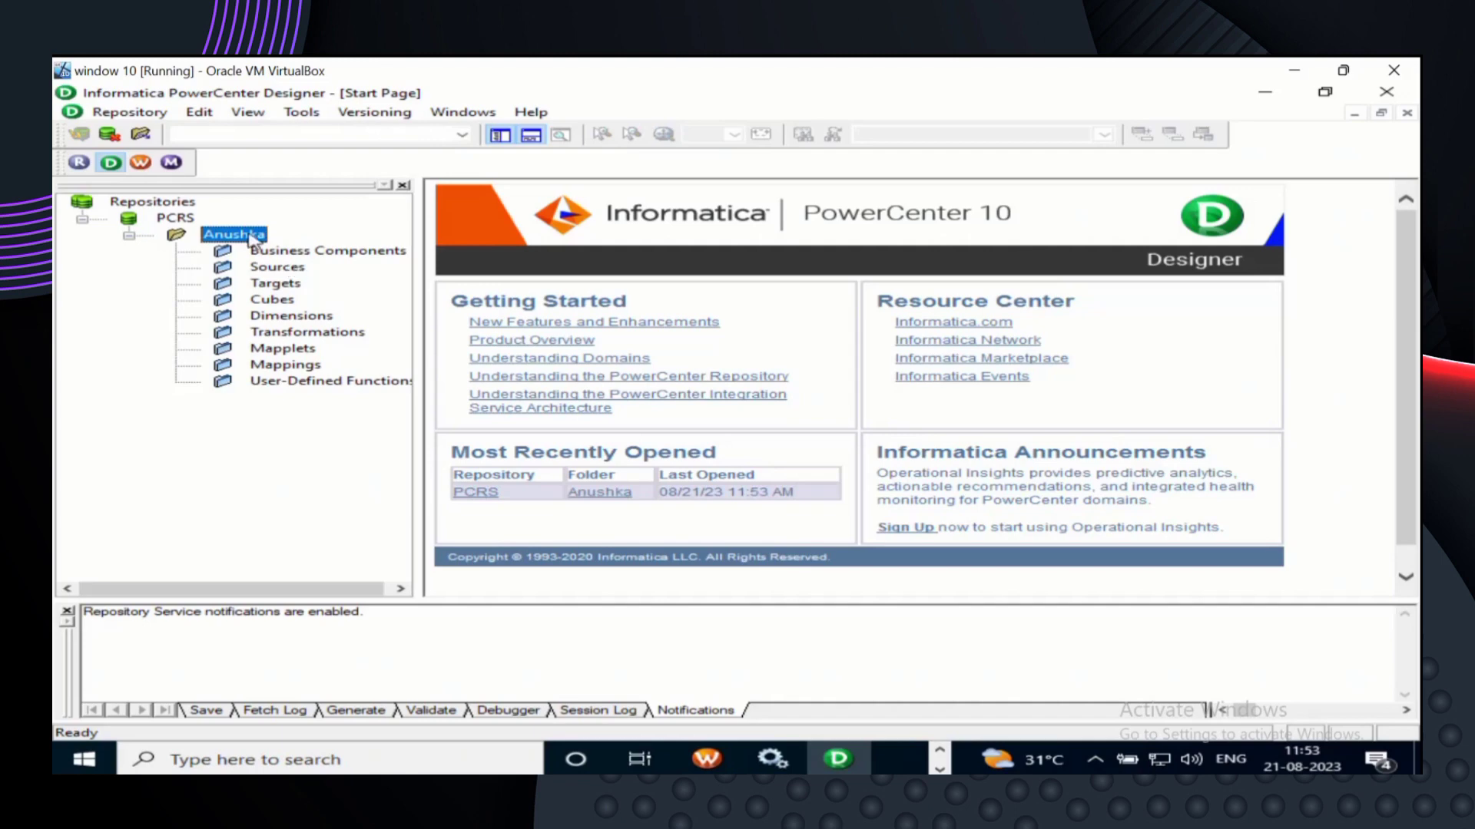
{"action": "right_click", "coordinate": [251, 239]}
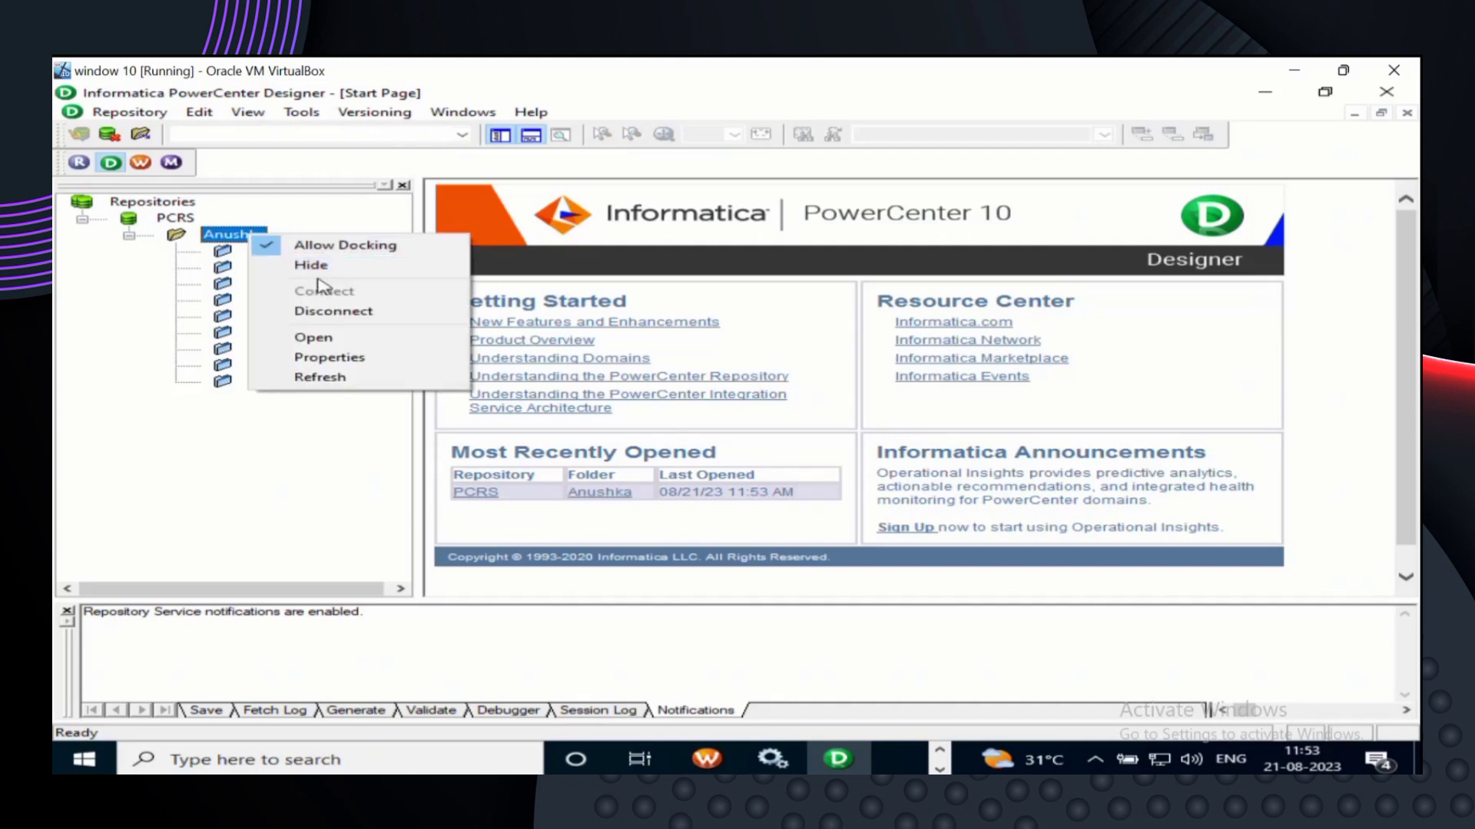
{"action": "left_click", "coordinate": [313, 338]}
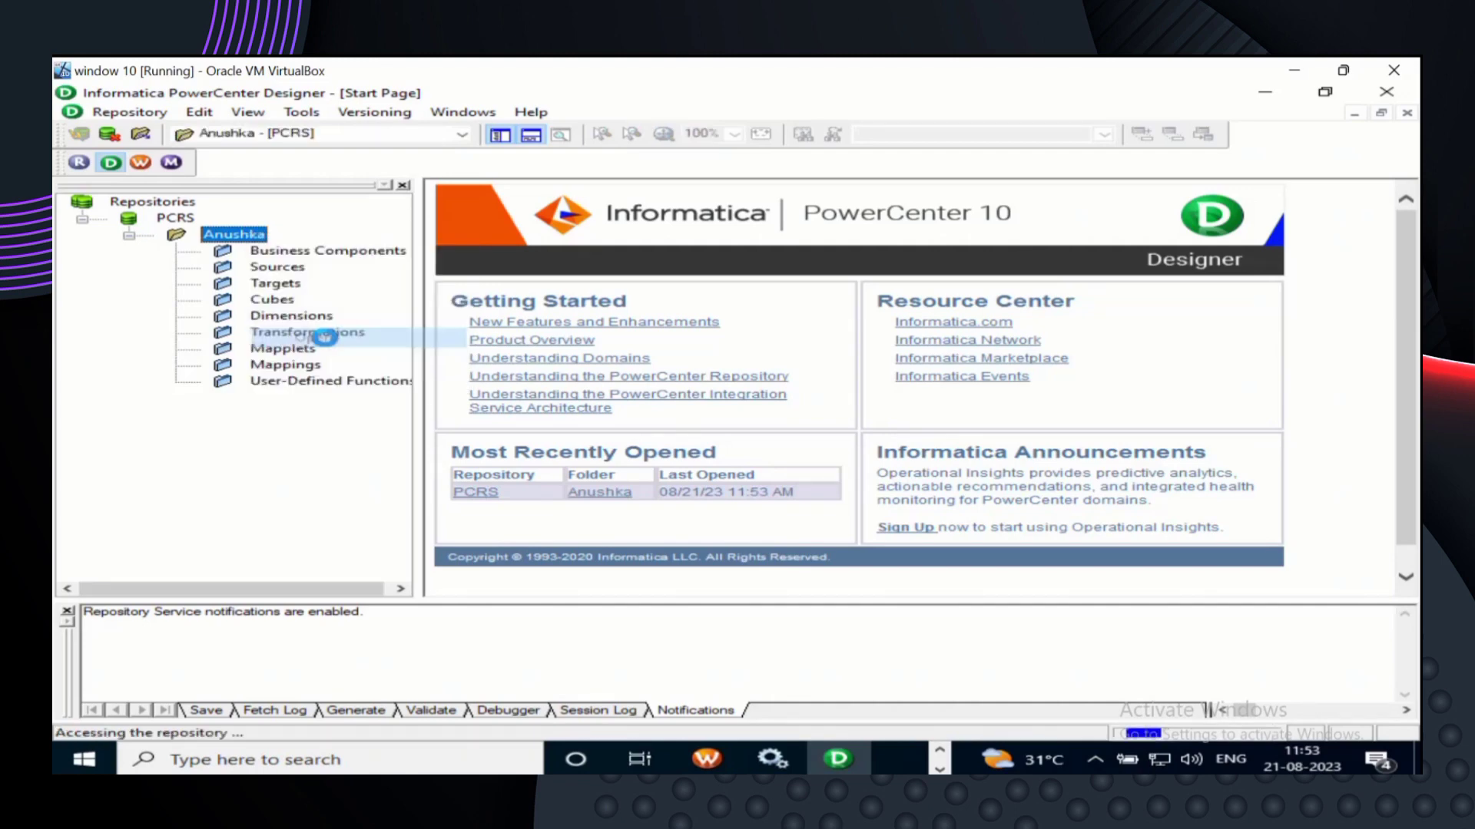
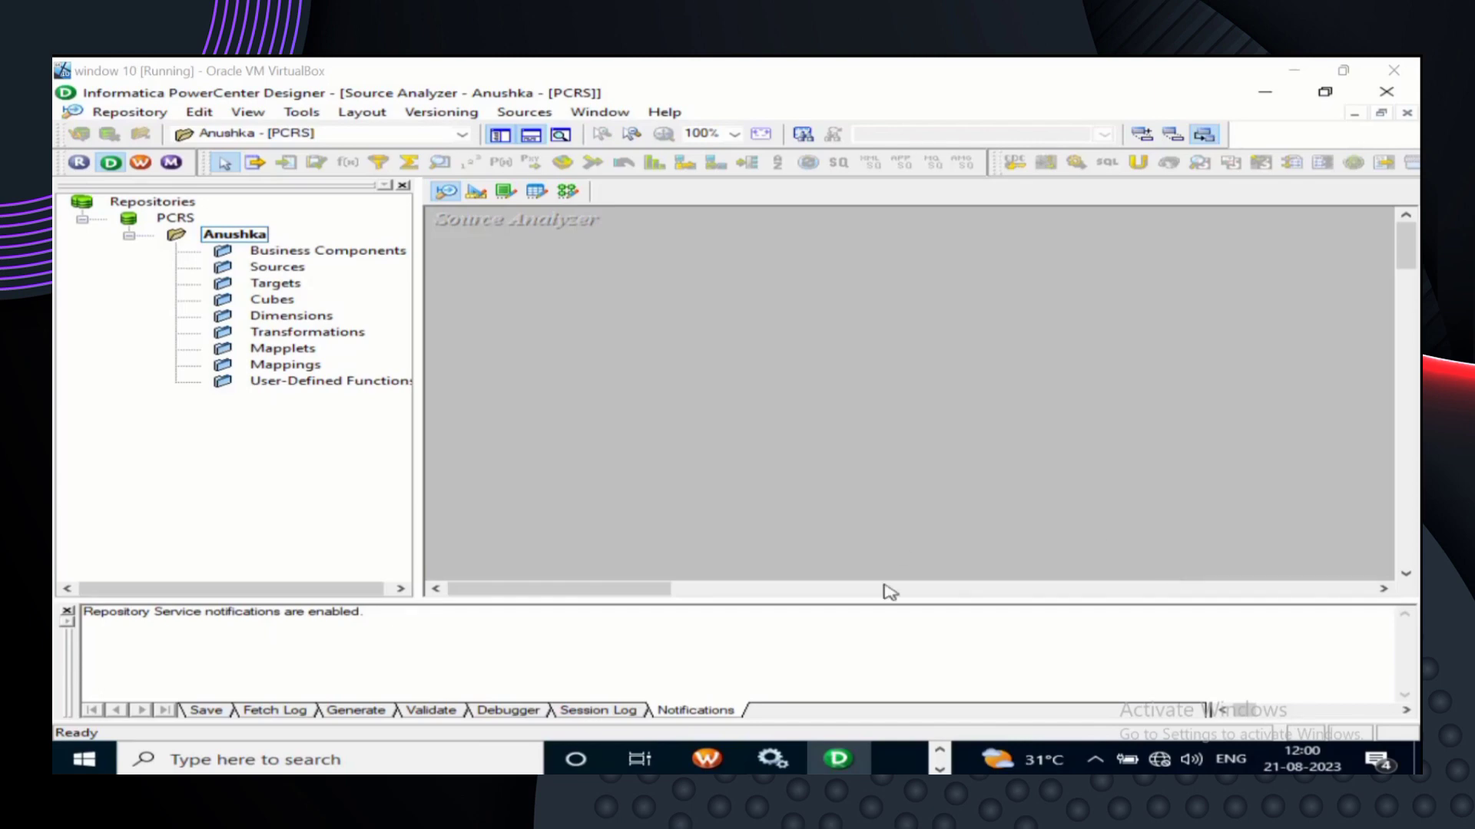
- Find Run SQL Command Line by searching Windows for 'sql' and launch it
{"action": "left_click", "coordinate": [411, 766]}
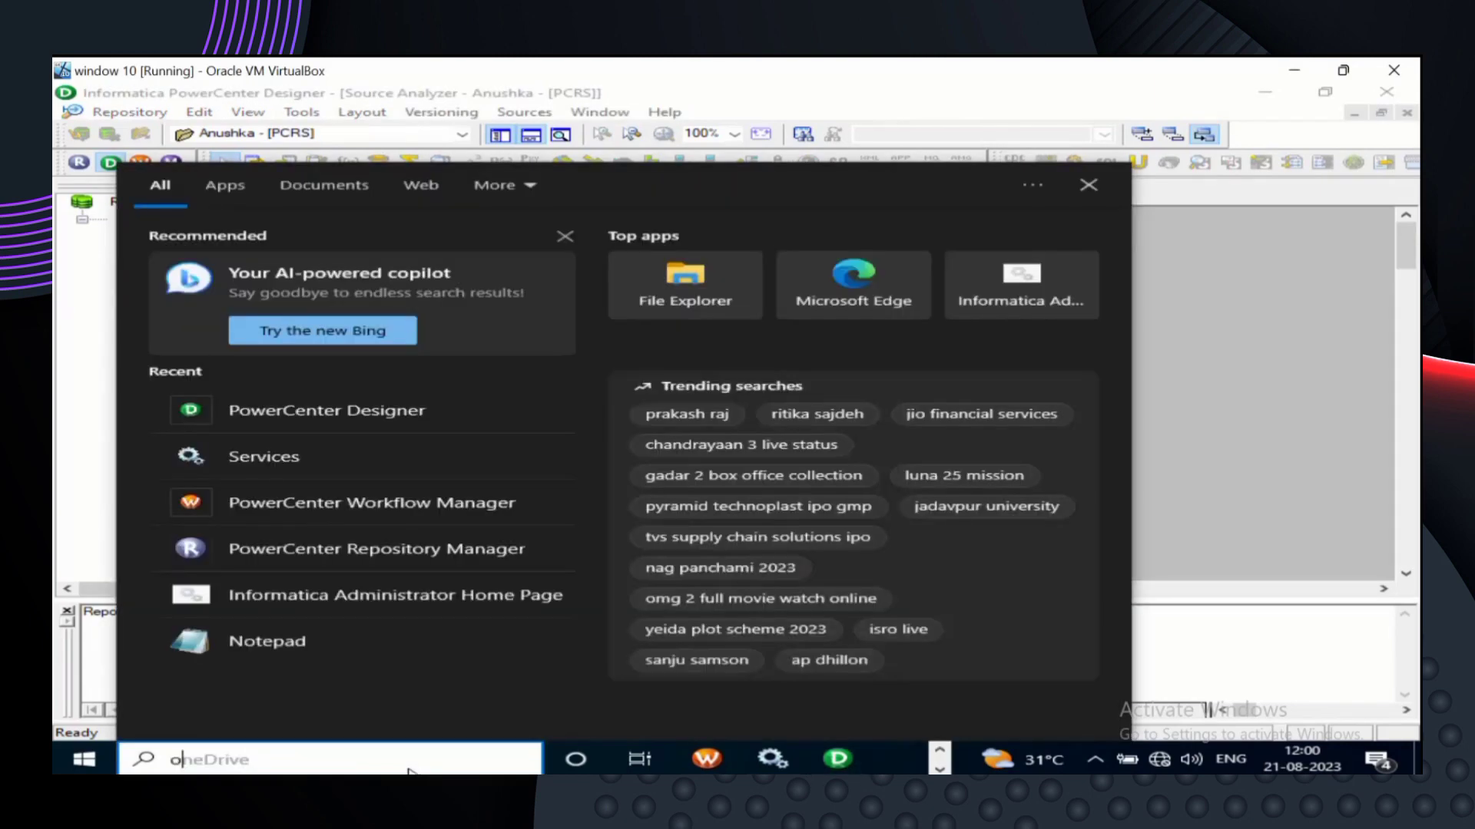
{"action": "type", "text": "sql"}
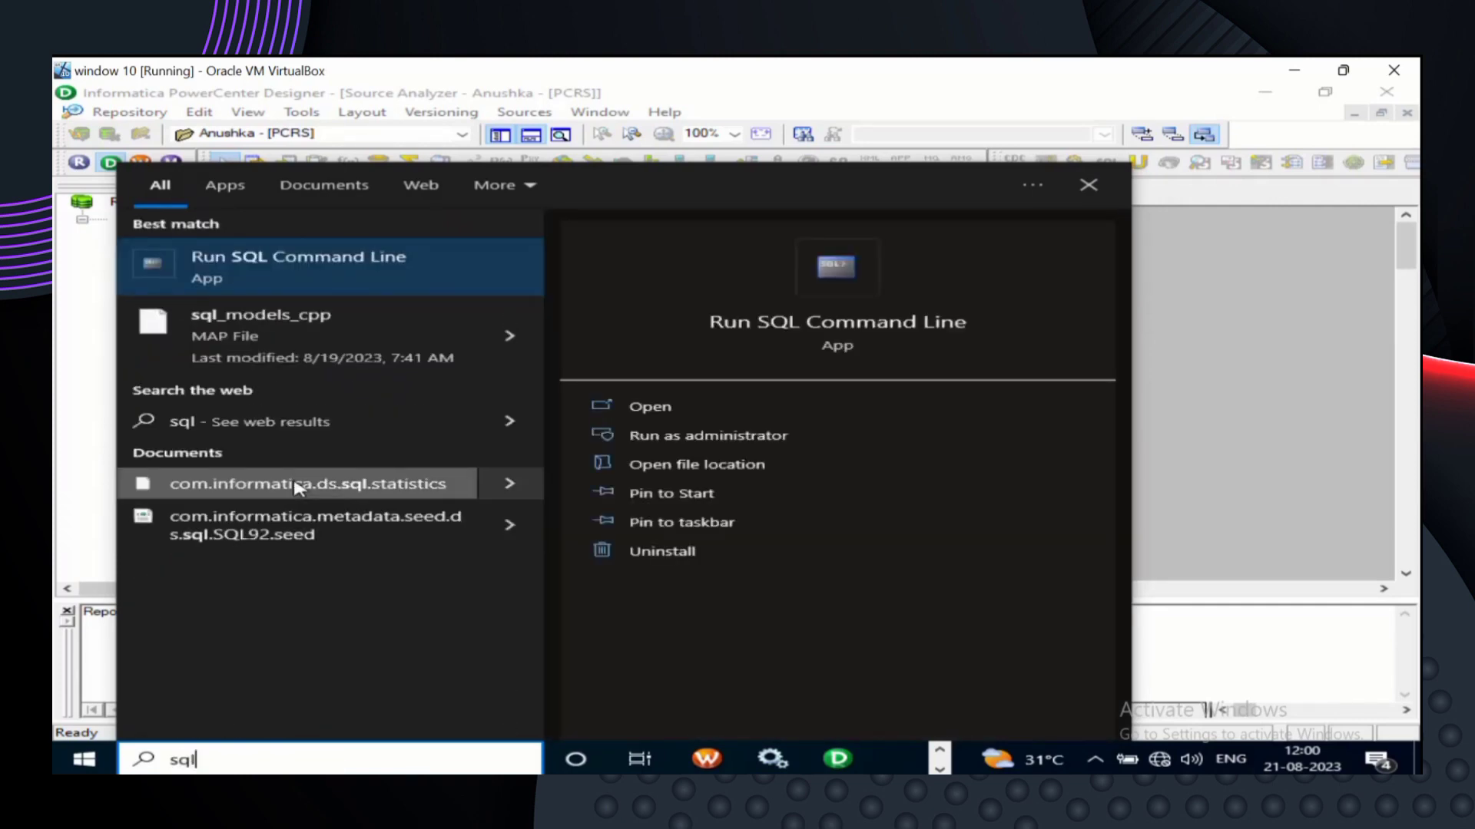
{"action": "left_click", "coordinate": [365, 268]}
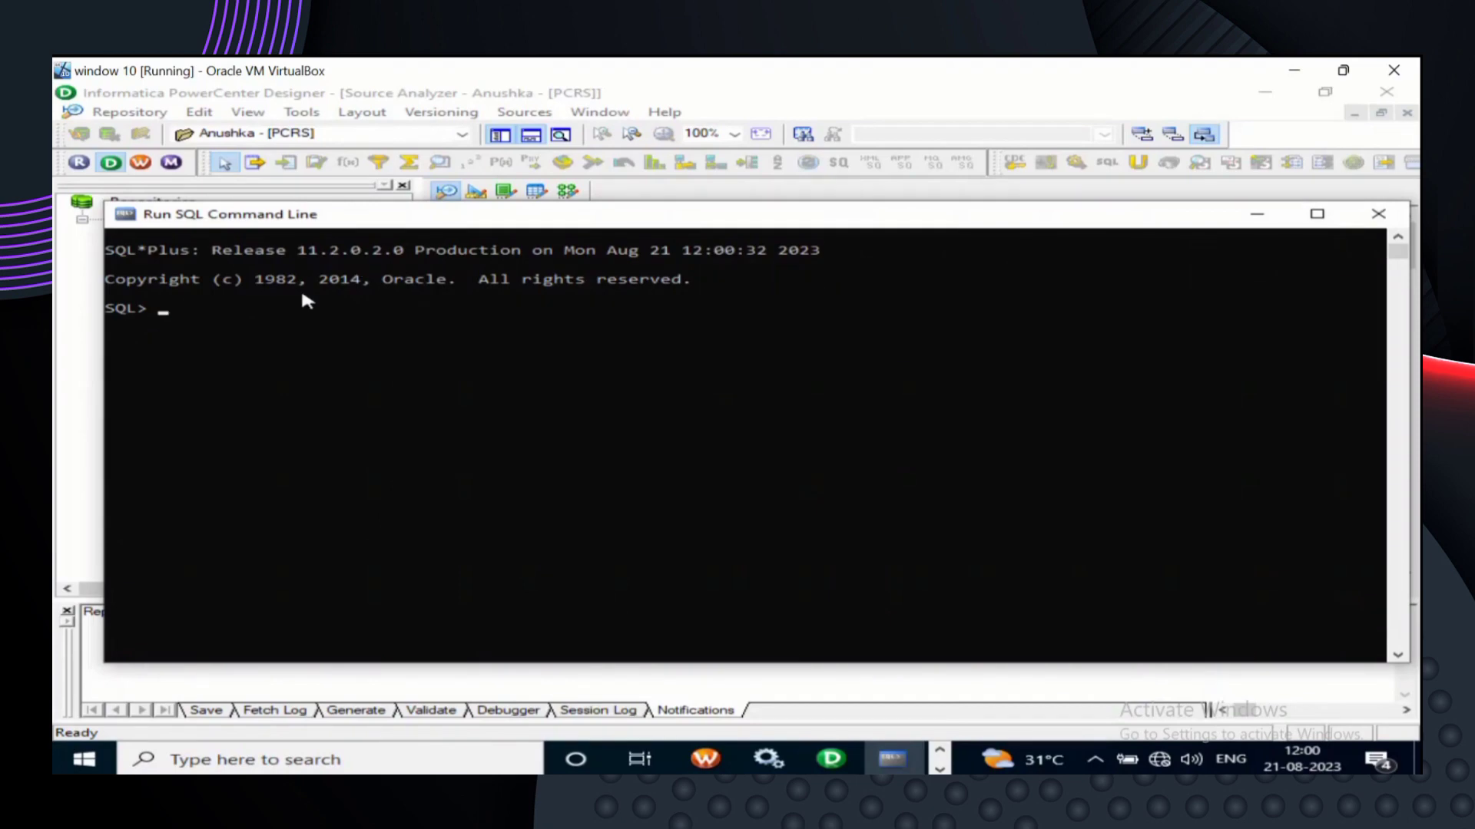
- Connect as the HR user and list its eight tables and views with select * from tab
{"action": "type", "text": "connect hr/hr"}
{"action": "key", "text": "Return"}
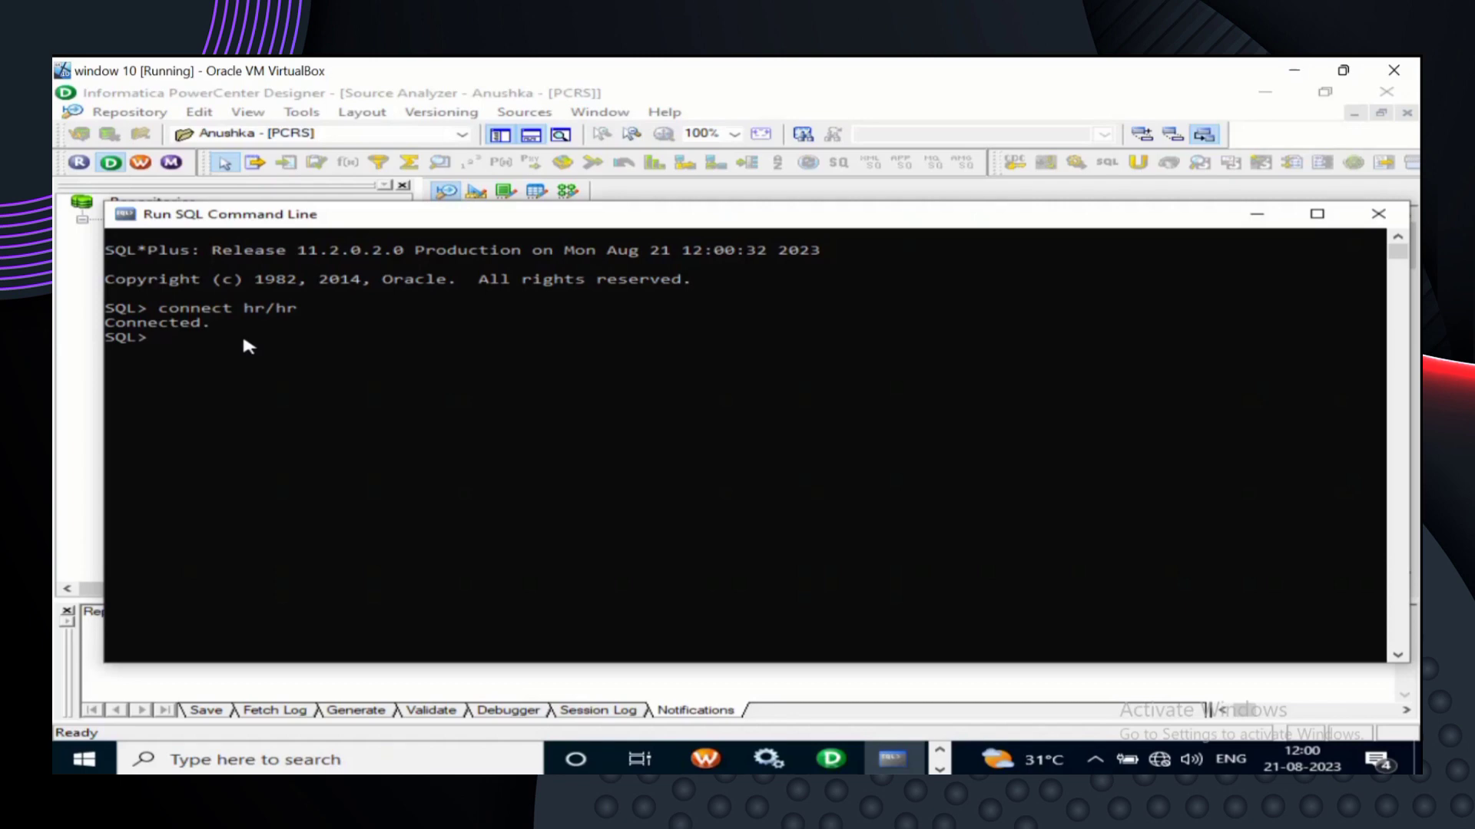
{"action": "type", "text": "select * from tab;"}
{"action": "key", "text": "Return"}
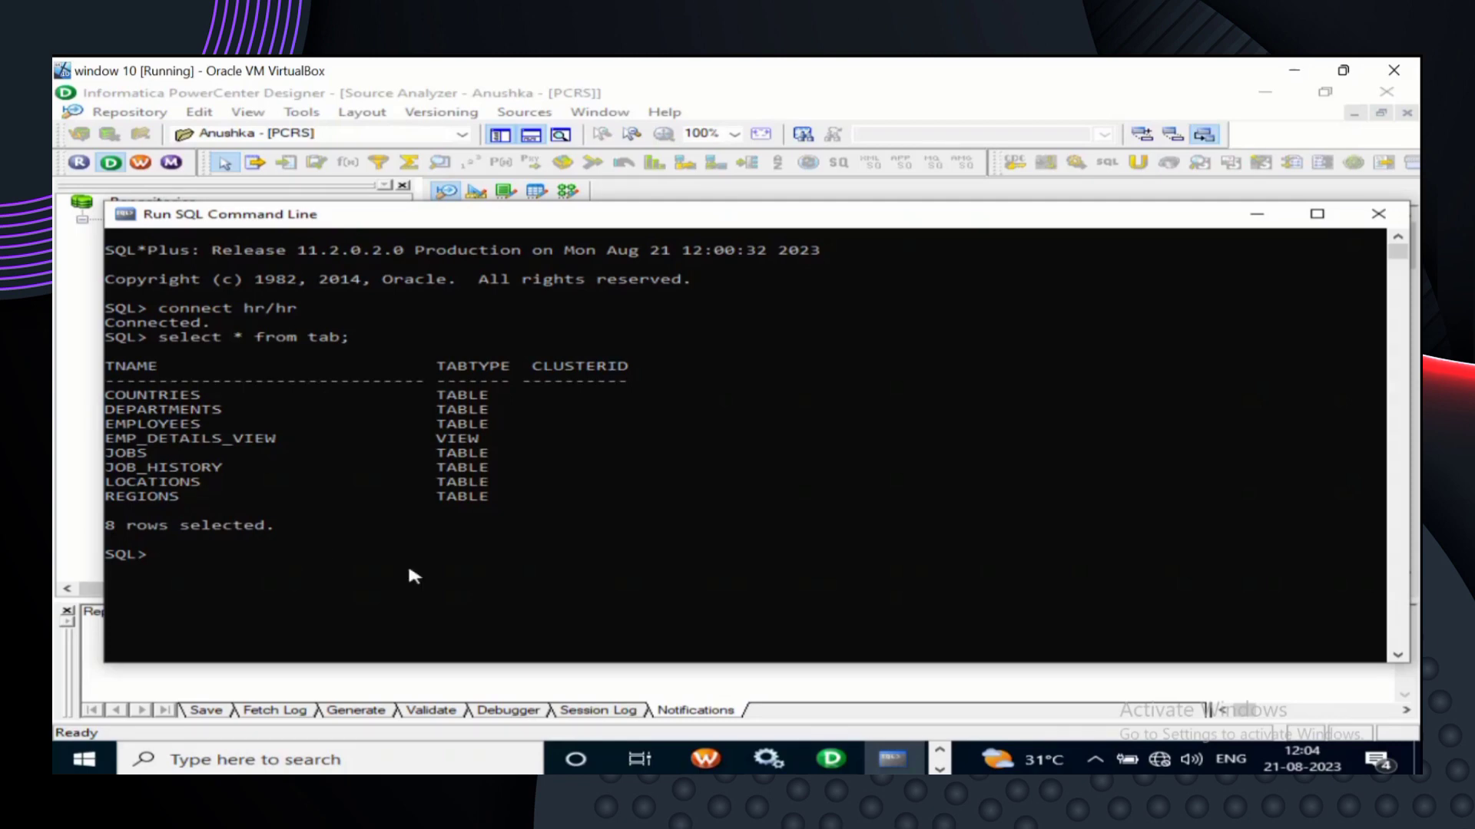
- Create table employeescopy as select * from employees, a full copy of EMPLOYEES
{"action": "type", "text": "create table empol"}
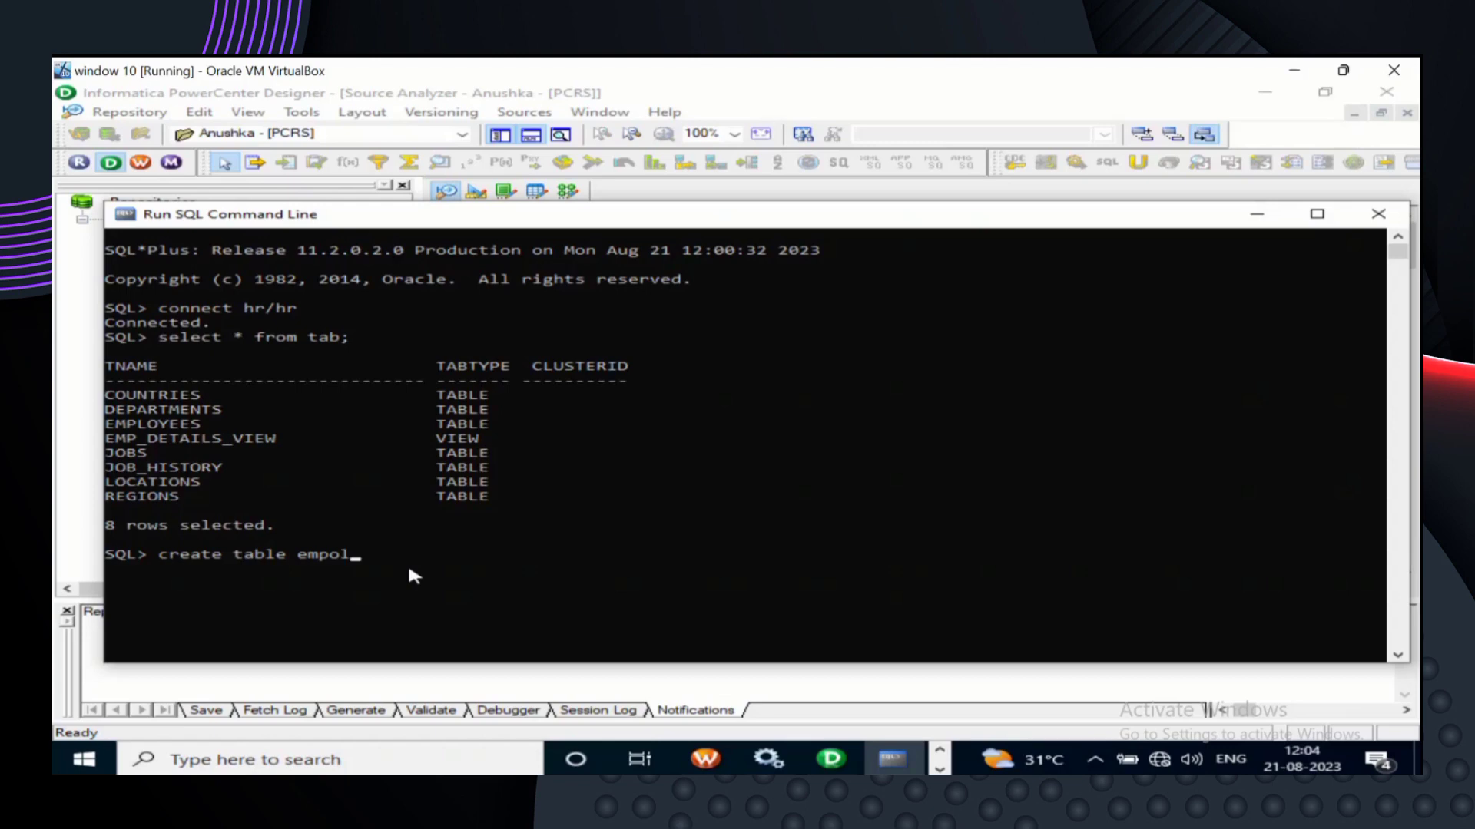
{"action": "key", "text": "BackSpace"}
{"action": "key", "text": "BackSpace"}
{"action": "type", "text": "loy"}
{"action": "key", "text": "BackSpace"}
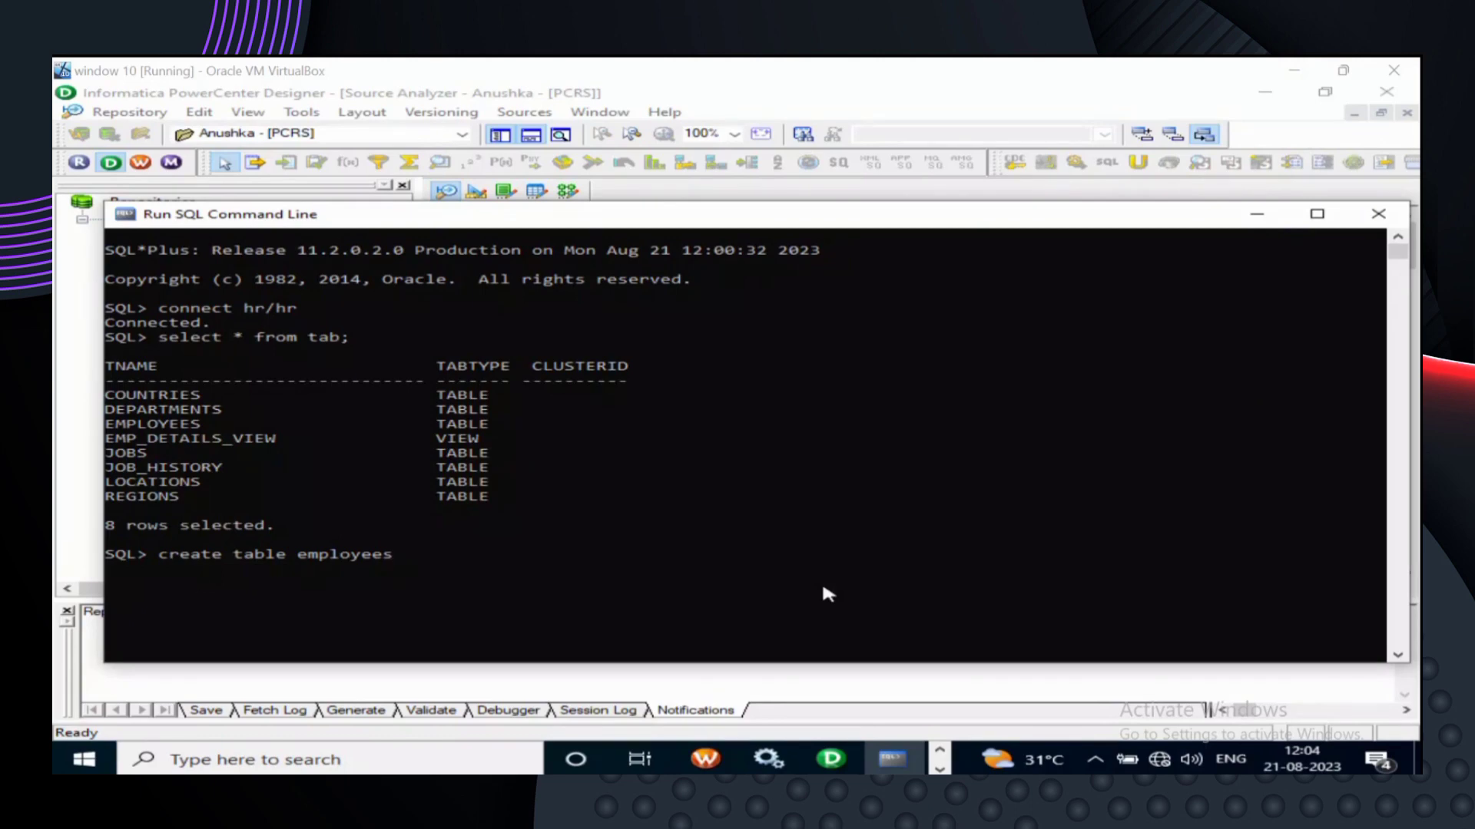
{"action": "left_click", "coordinate": [433, 566]}
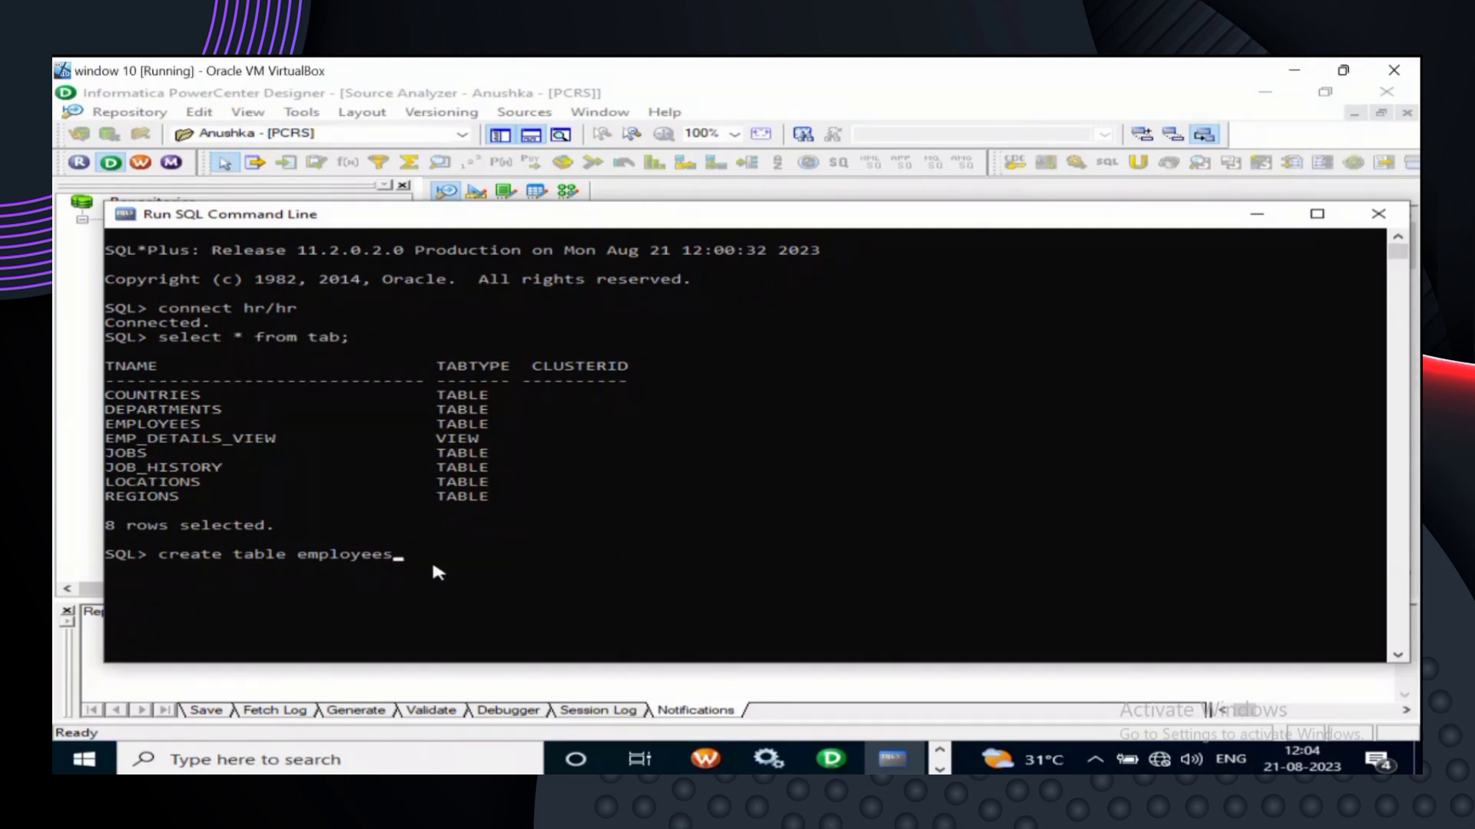
{"action": "left_click", "coordinate": [430, 567]}
{"action": "type", "text": "copy as"}
{"action": "type", "text": "select"}
{"action": "type", "text": " * "}
{"action": "type", "text": "from "}
{"action": "type", "text": "em"}
{"action": "type", "text": "ployees"}
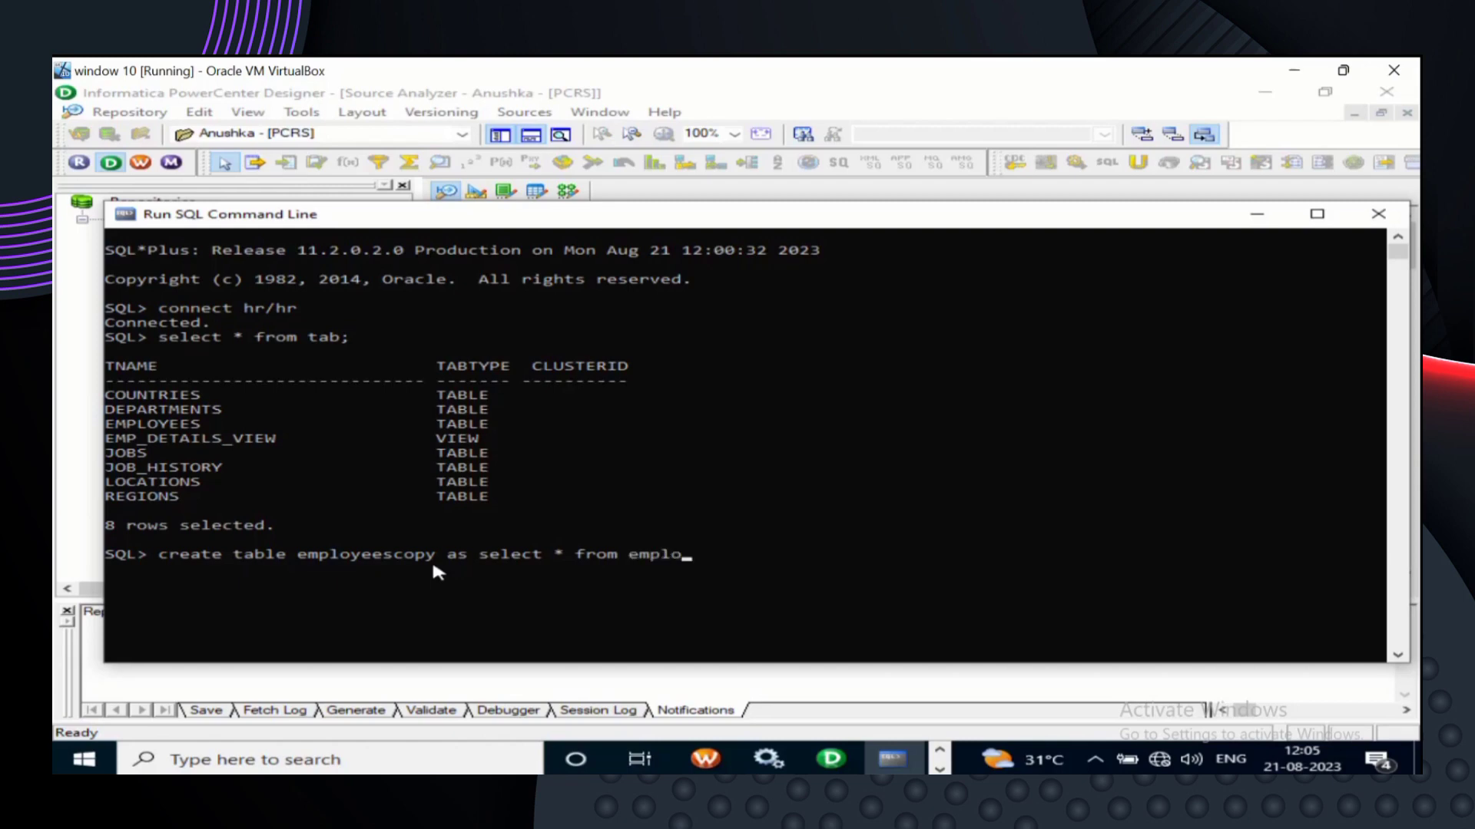
{"action": "type", "text": ";"}
{"action": "key", "text": "Return"}
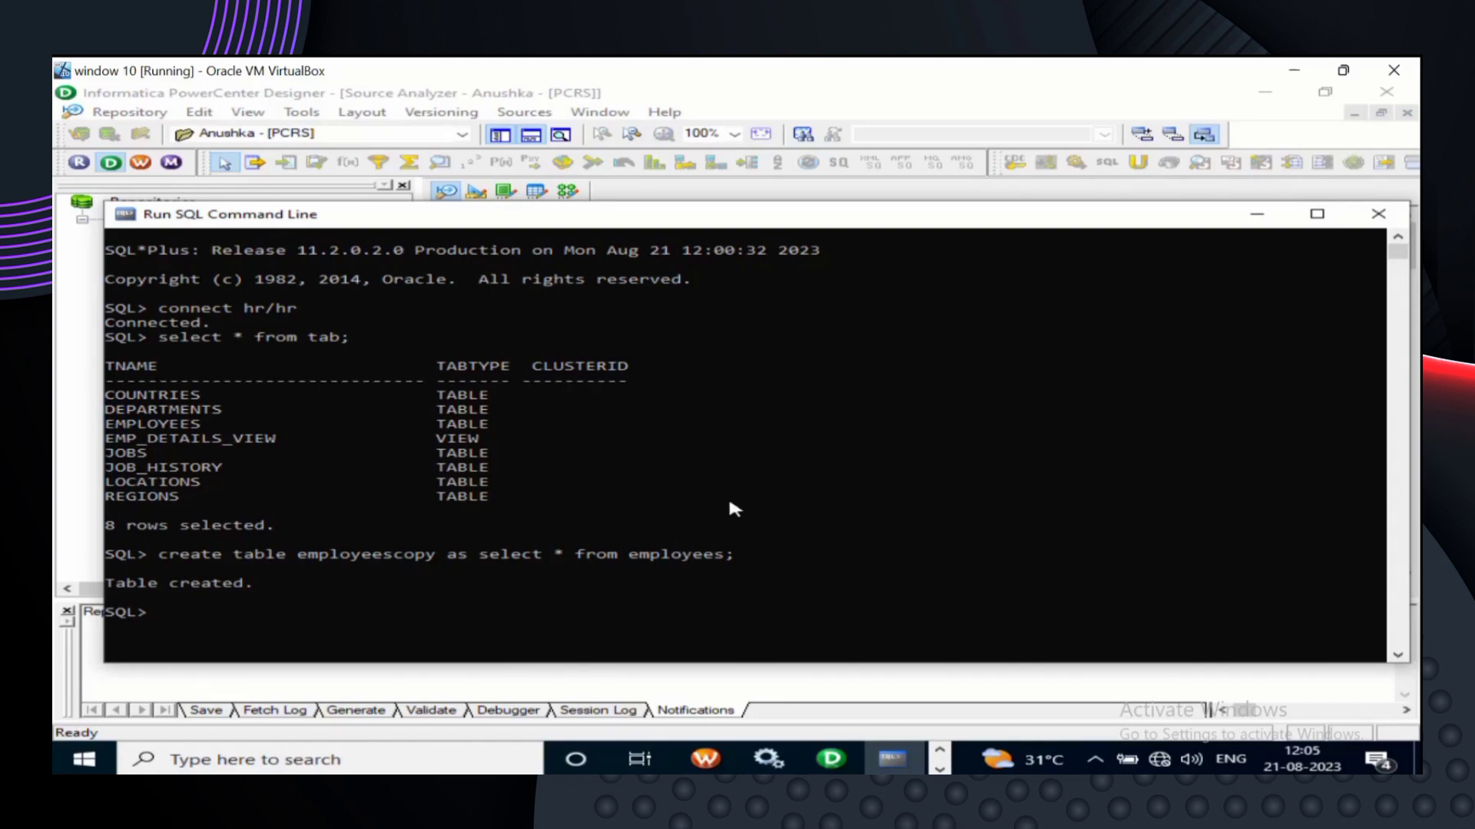
- Describe employeescopy to list its 11 columns
{"action": "type", "text": "desc employeescopy;"}
{"action": "key", "text": "Return"}
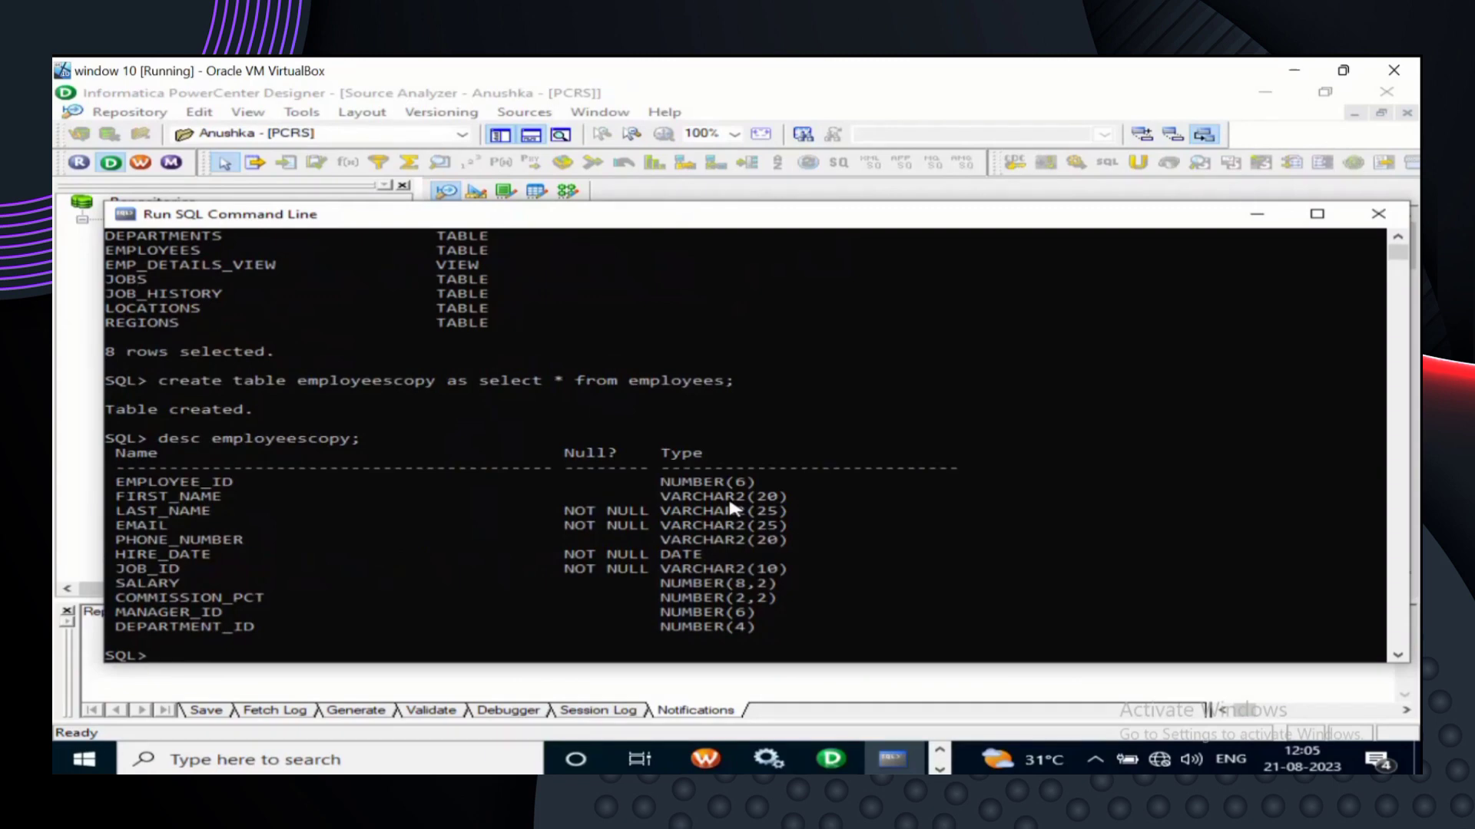
{"action": "scroll", "coordinate": [731, 508], "scroll_direction": "down", "scroll_amount": 1}
- Count the rows in employeescopy with select count(*), returning 107
{"action": "type", "text": "select "}
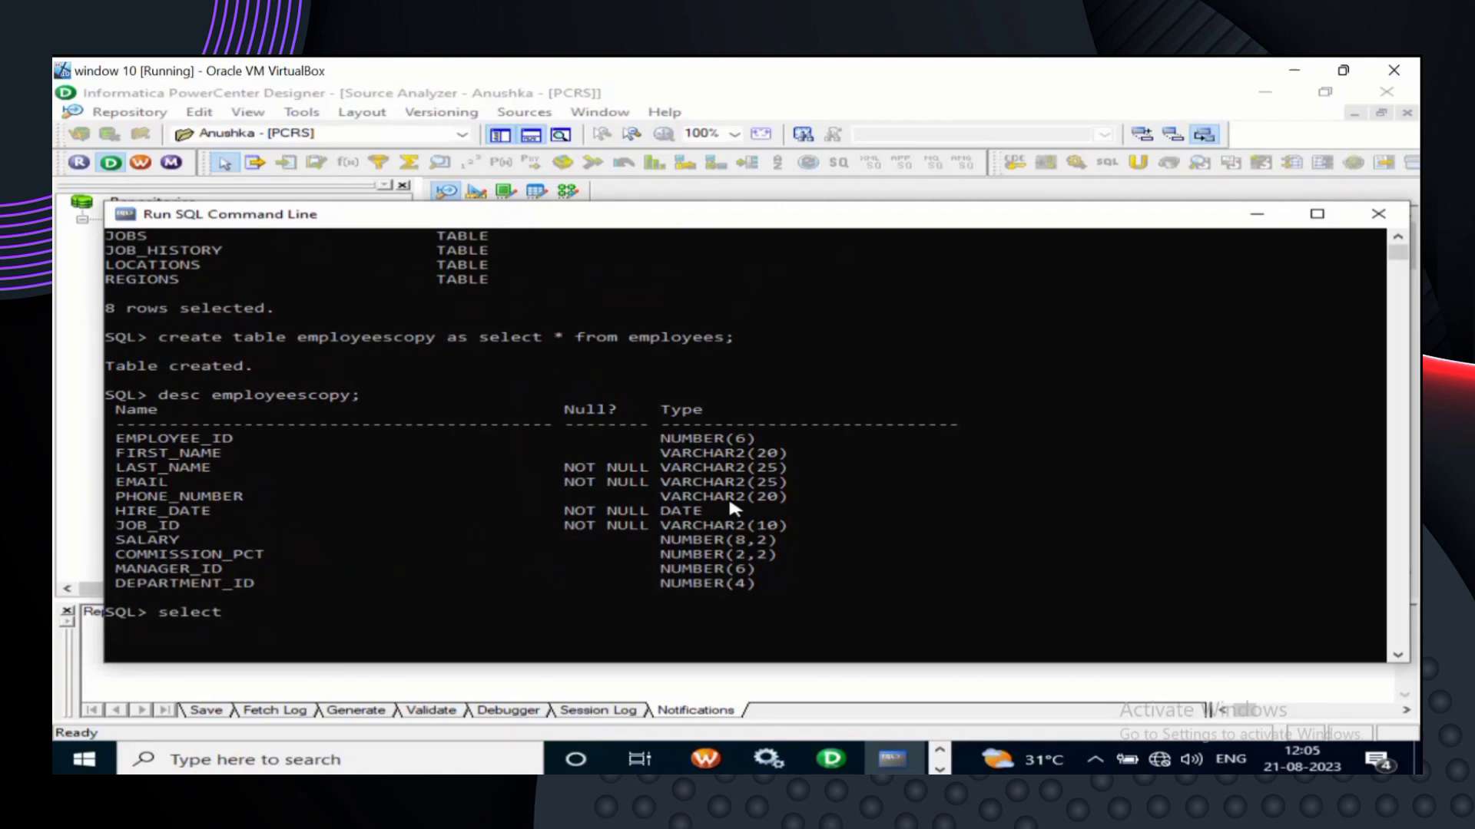
{"action": "type", "text": "count "}
{"action": "type", "text": "*"}
{"action": "type", "text": " fro"}
{"action": "key", "text": "BackSpace"}
{"action": "key", "text": "BackSpace"}
{"action": "key", "text": "BackSpace"}
{"action": "key", "text": "BackSpace"}
{"action": "key", "text": "BackSpace"}
{"action": "key", "text": "BackSpace"}
{"action": "type", "text": "(*) fom"}
{"action": "key", "text": "BackSpace"}
{"action": "key", "text": "BackSpace"}
{"action": "type", "text": "rom employee"}
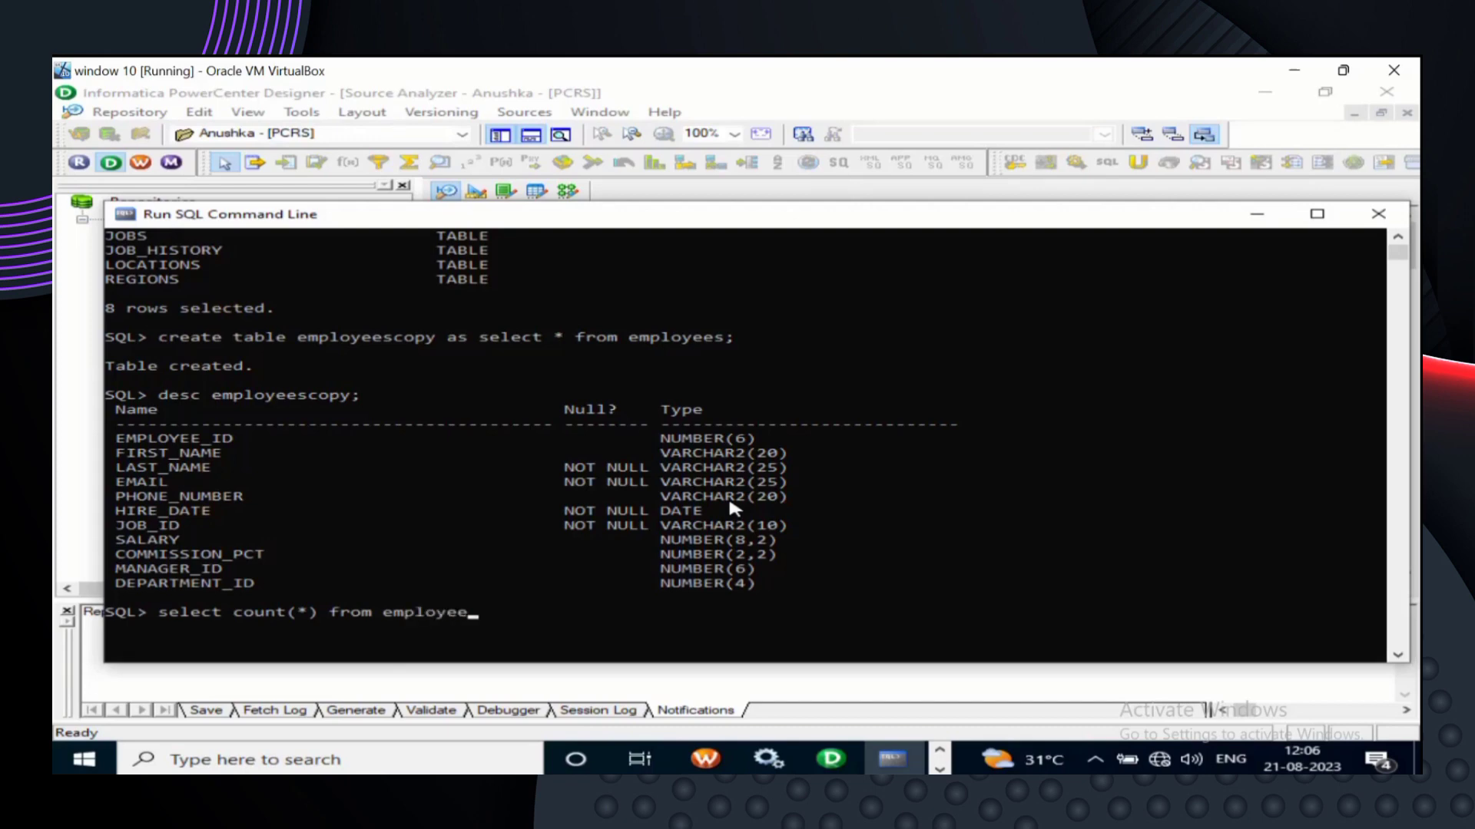
{"action": "type", "text": "scopy;"}
{"action": "key", "text": "Return"}
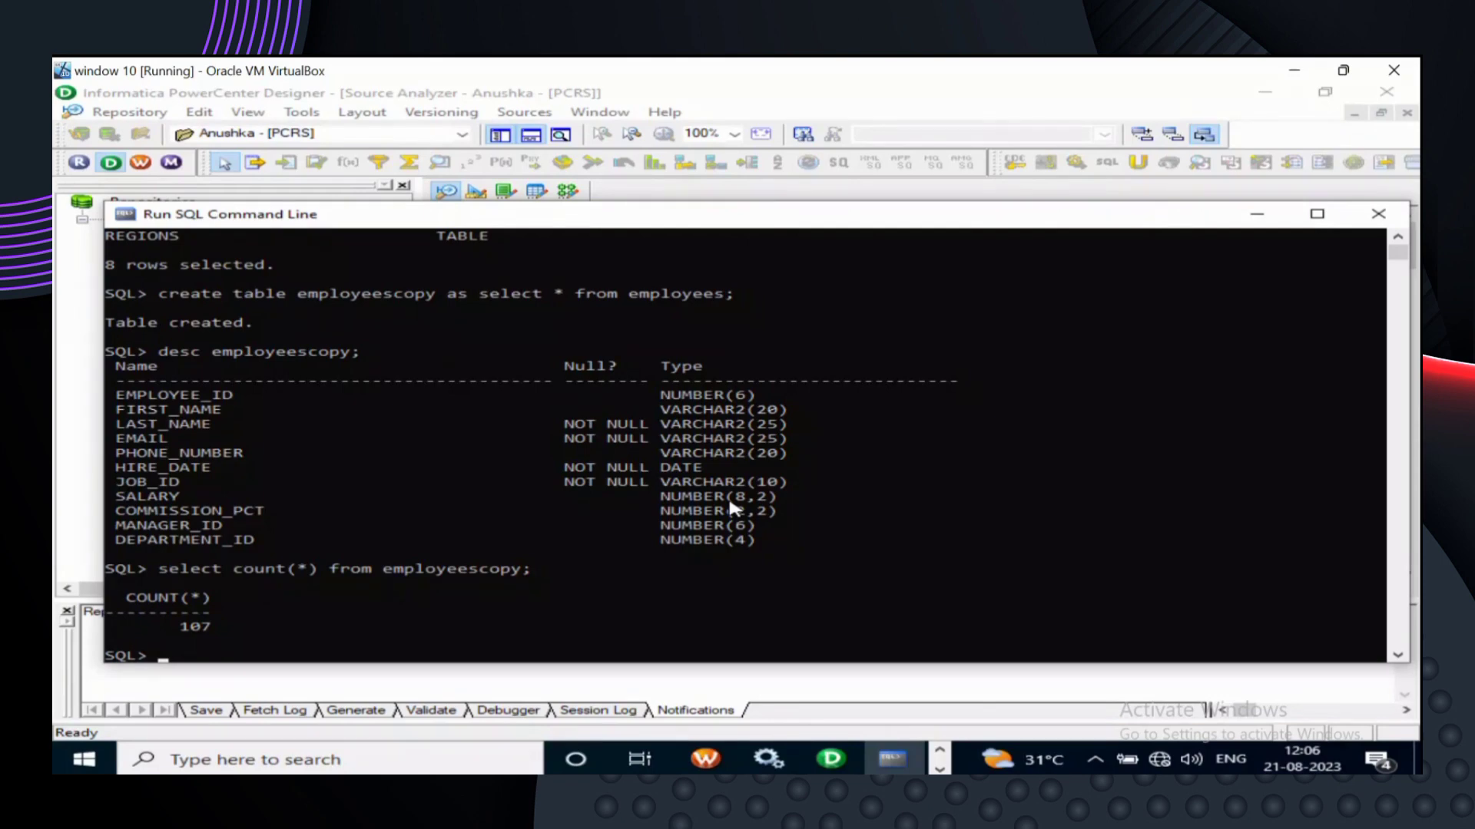
- Scroll the console to confirm employeescopy holds 107 rows
{"action": "scroll", "coordinate": [732, 507], "scroll_direction": "down", "scroll_amount": 1}
- Empty employeescopy with truncate table employeescopy;
{"action": "type", "text": "tr"}
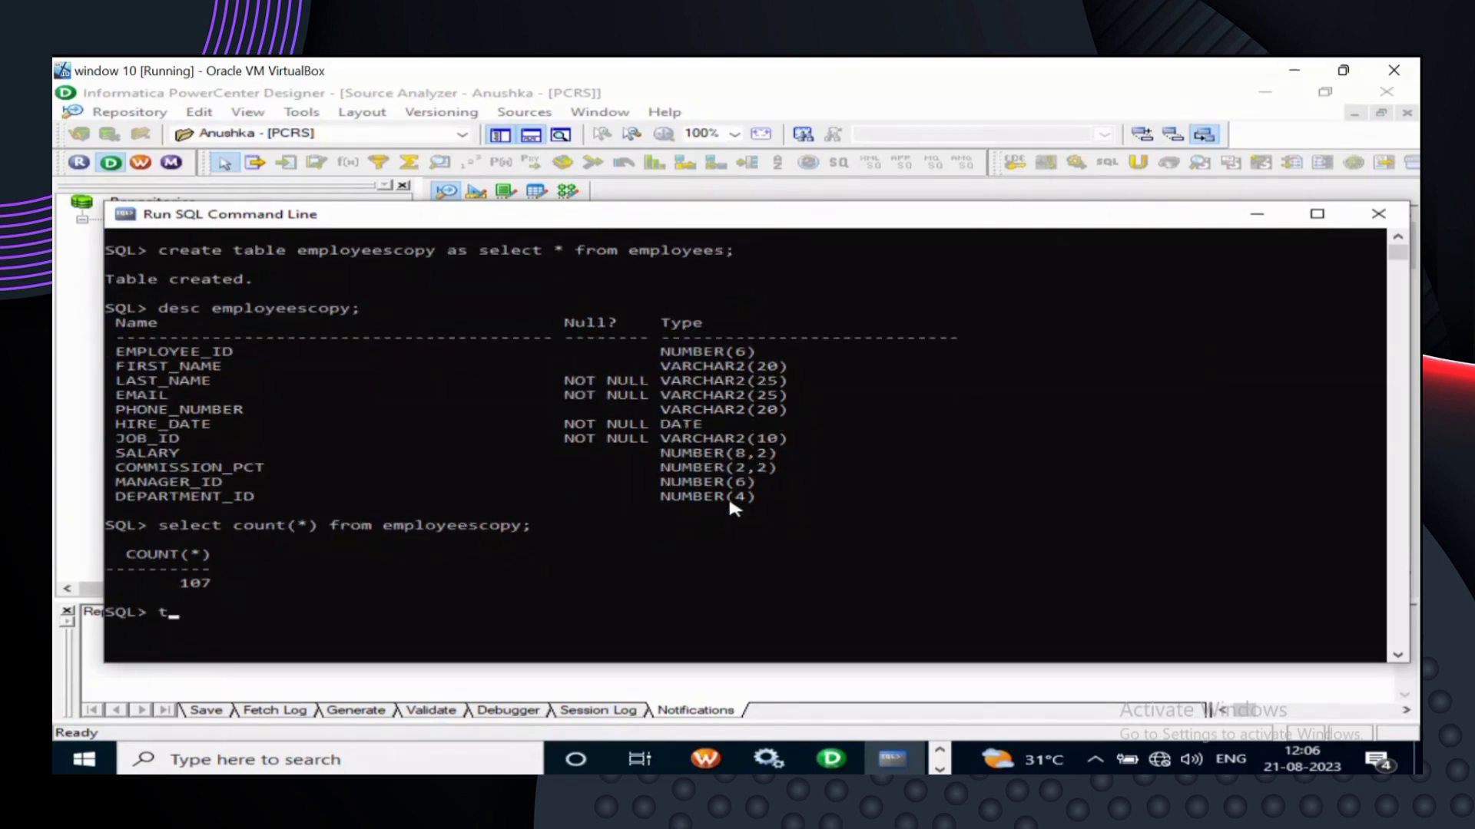
{"action": "type", "text": "uncate t"}
{"action": "left_click", "coordinate": [419, 585]}
{"action": "key", "text": "Escape"}
{"action": "type", "text": "able employee"}
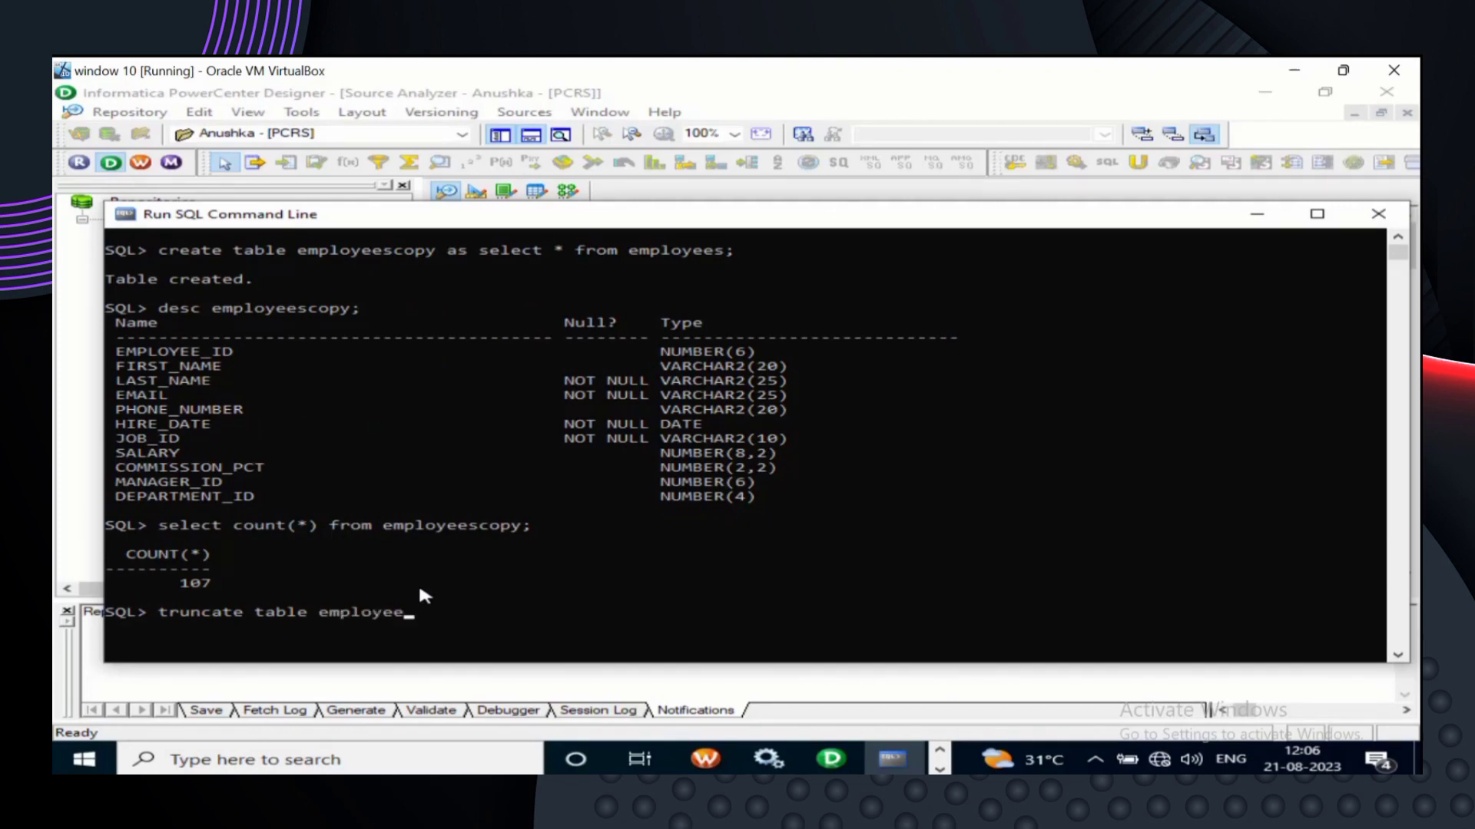
{"action": "type", "text": "scopy;"}
{"action": "key", "text": "Return"}
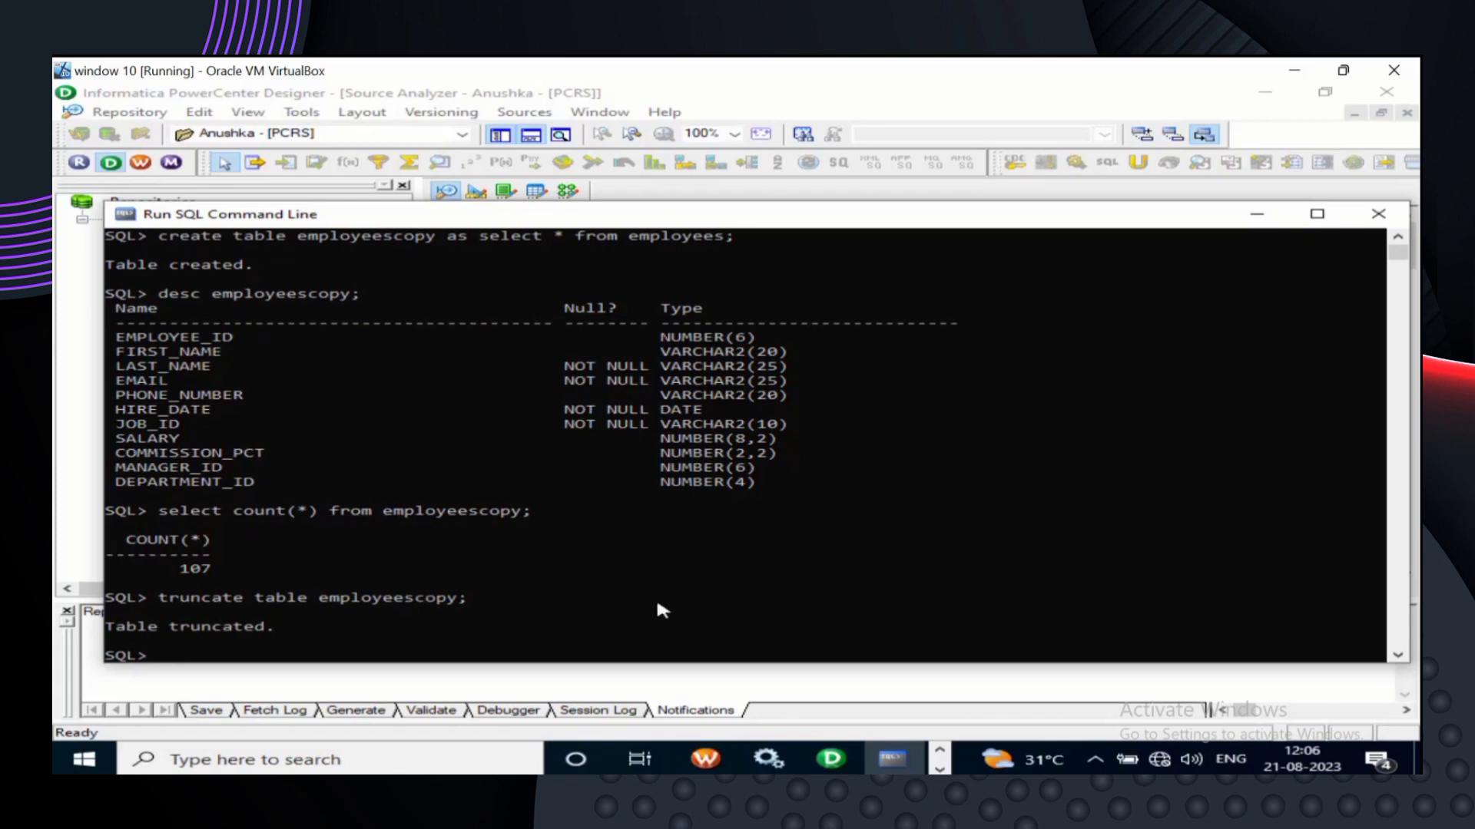
{"action": "scroll", "coordinate": [658, 604], "scroll_direction": "down", "scroll_amount": 2}
{"action": "type", "text": "se"}
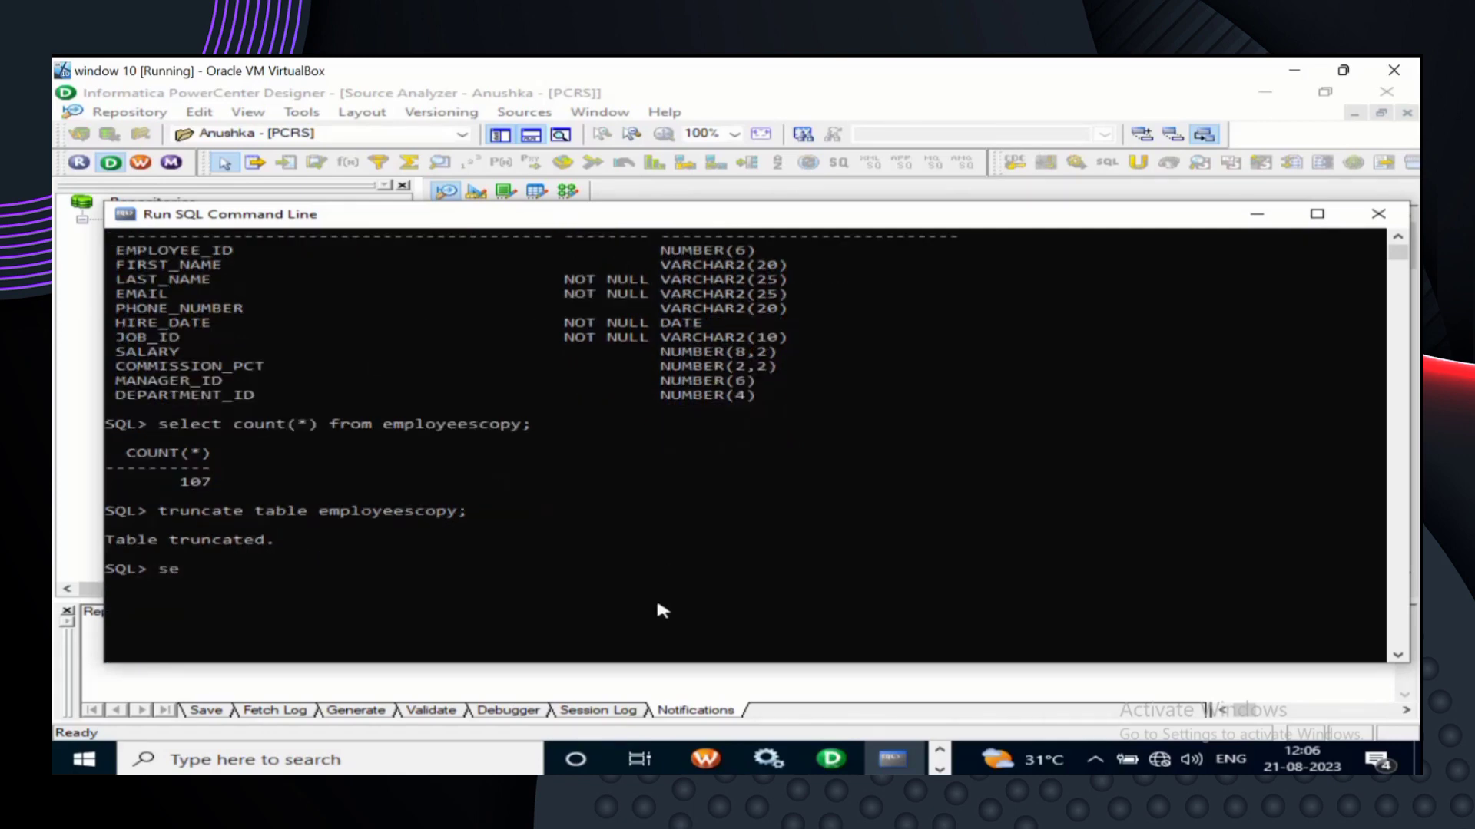
{"action": "key", "text": "BackSpace"}
{"action": "key", "text": "BackSpace"}
- Rerun the recalled select count(*) from employeescopy, now returning 0 rows
{"action": "key", "text": "Up"}
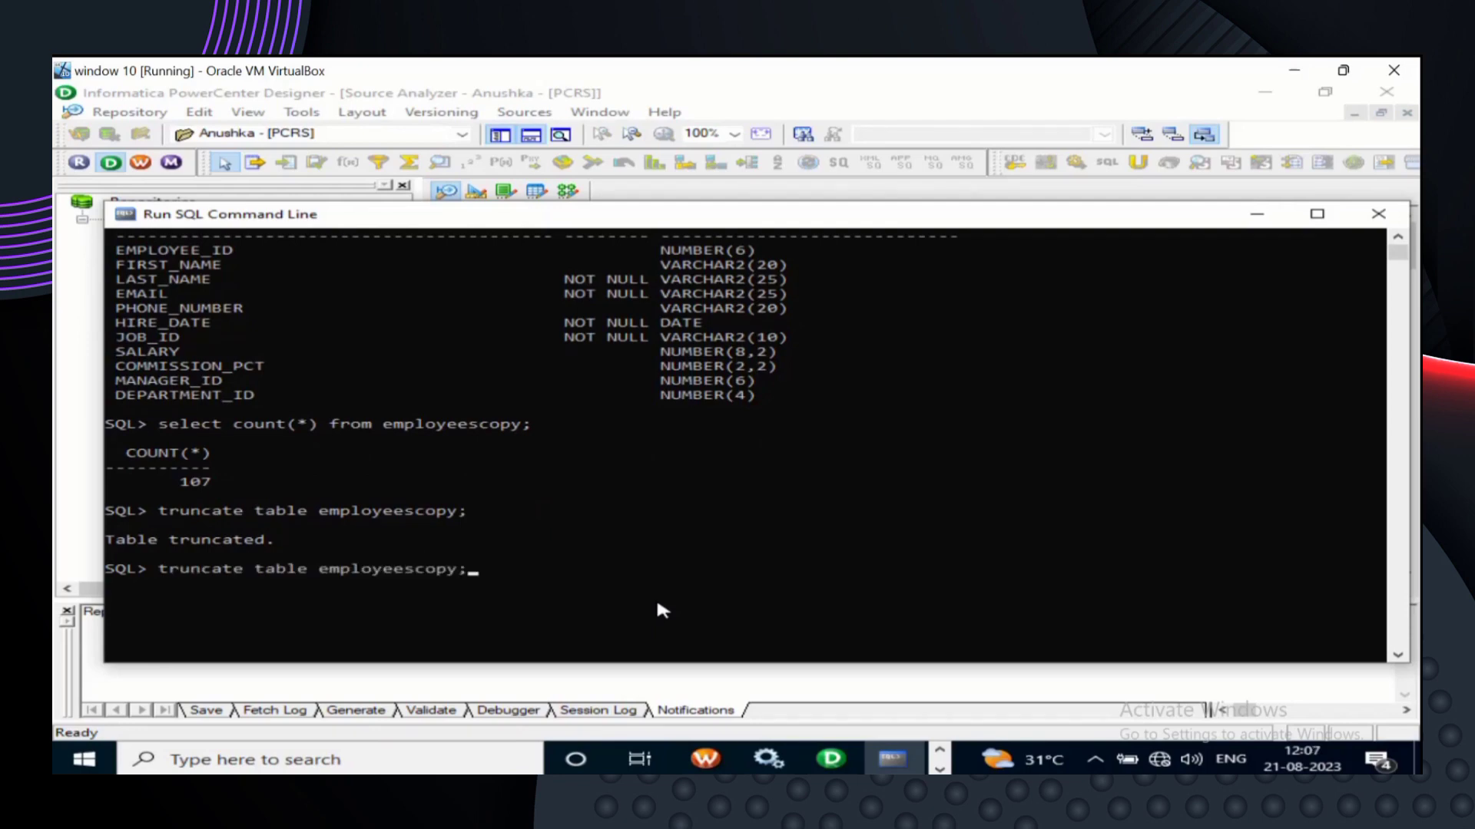
{"action": "key", "text": "Up"}
{"action": "key", "text": "Up"}
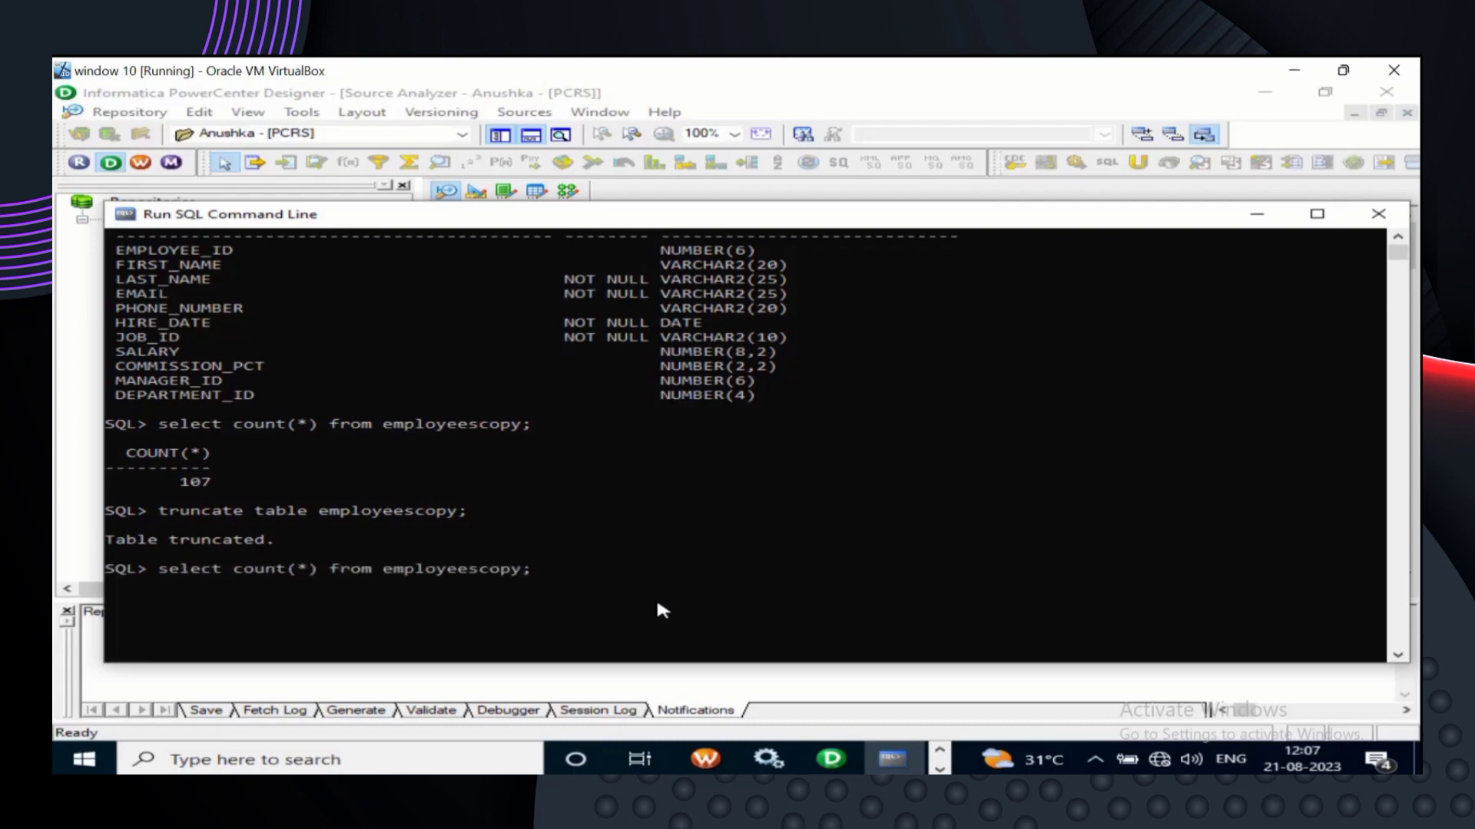
{"action": "key", "text": "Return"}
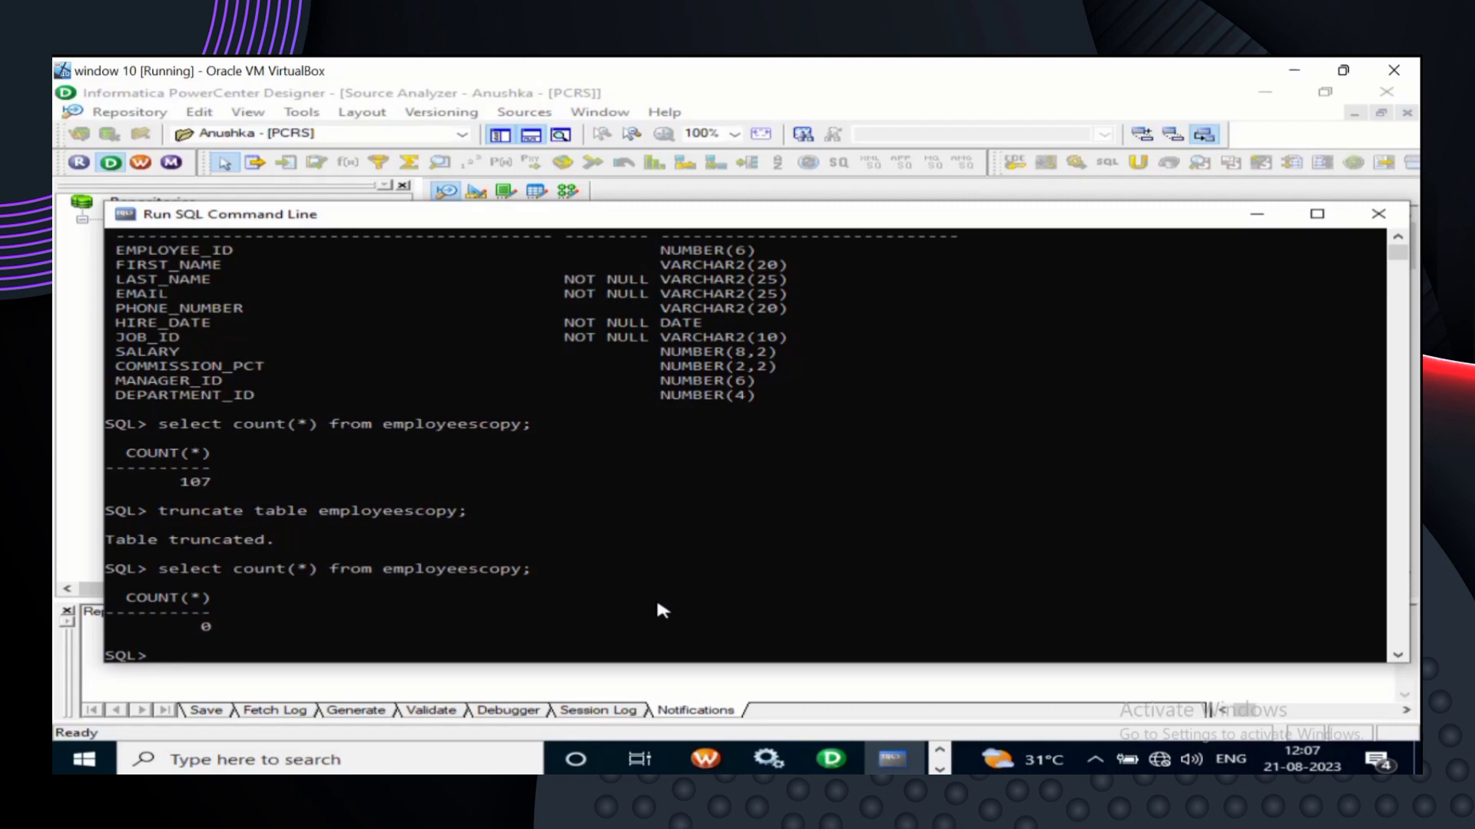
{"action": "scroll", "coordinate": [705, 577], "scroll_direction": "down", "scroll_amount": 2}
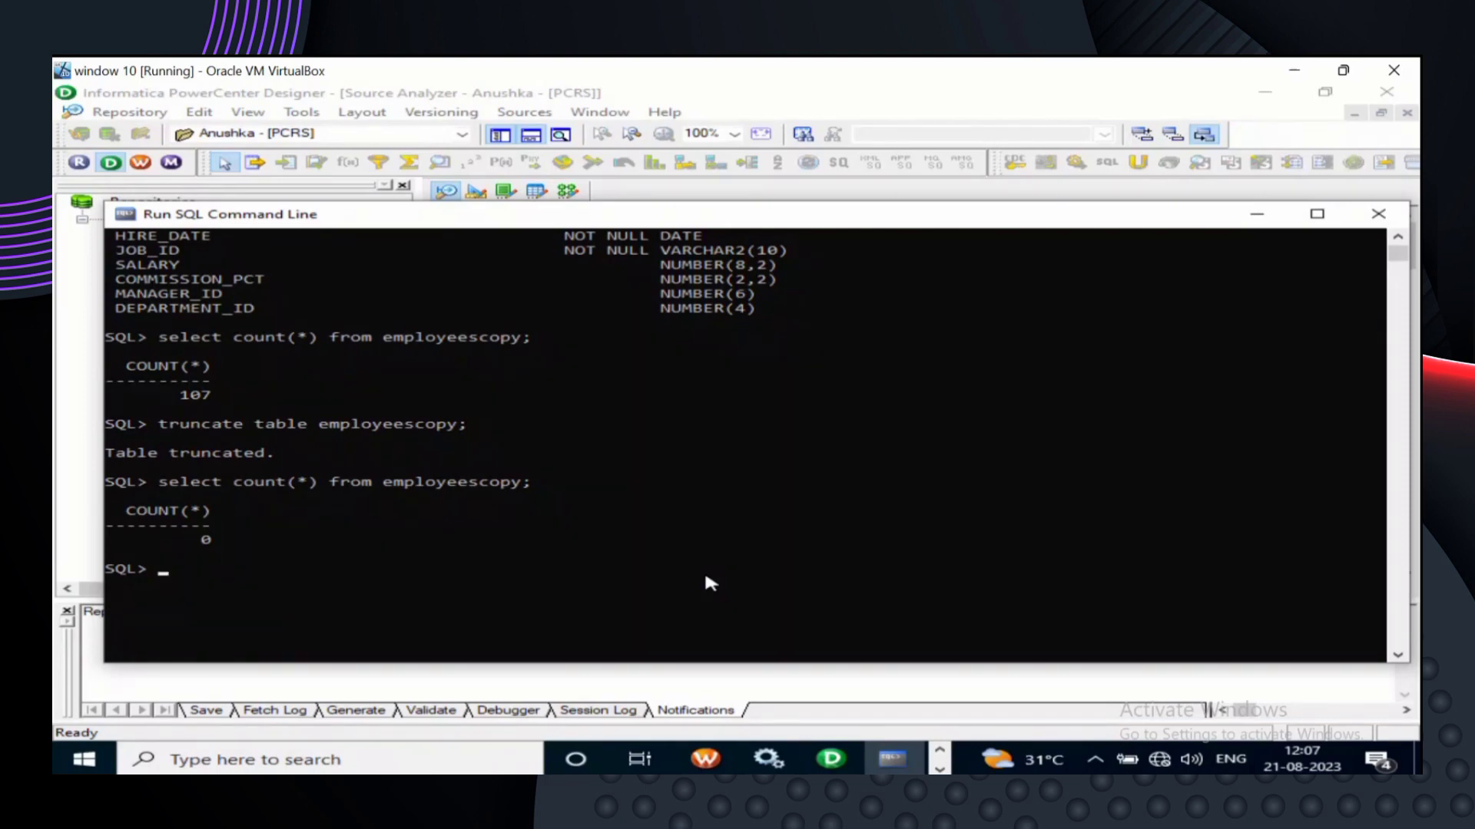
- List the schema's 9 objects with select * from tab, now including EMPLOYEESCOPY
{"action": "type", "text": "select * from tab;"}
{"action": "key", "text": "Return"}
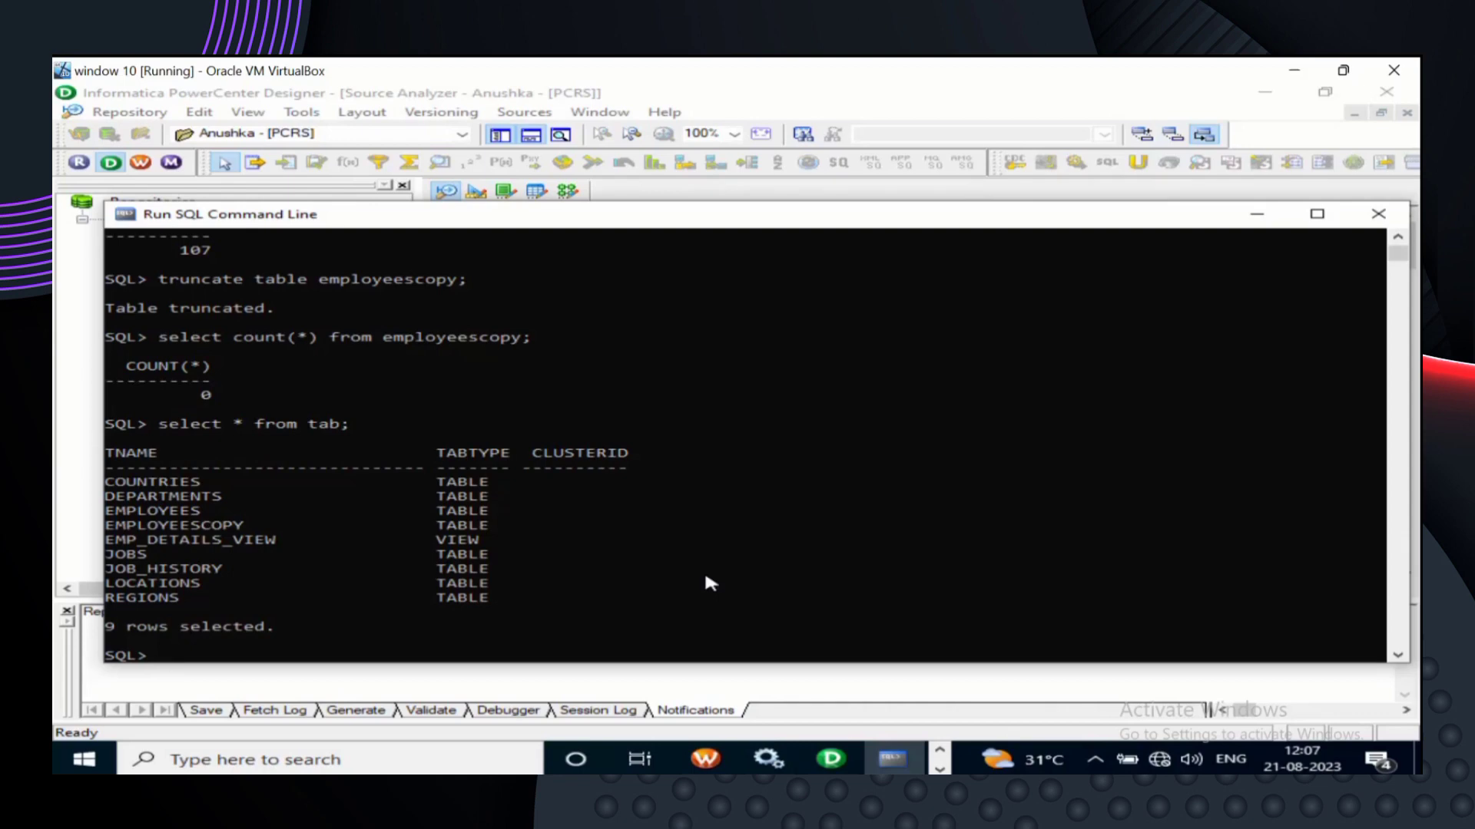
- Hide SQL*Plus to return to PowerCenter Designer's Source Analyzer
{"action": "left_click", "coordinate": [1260, 219]}
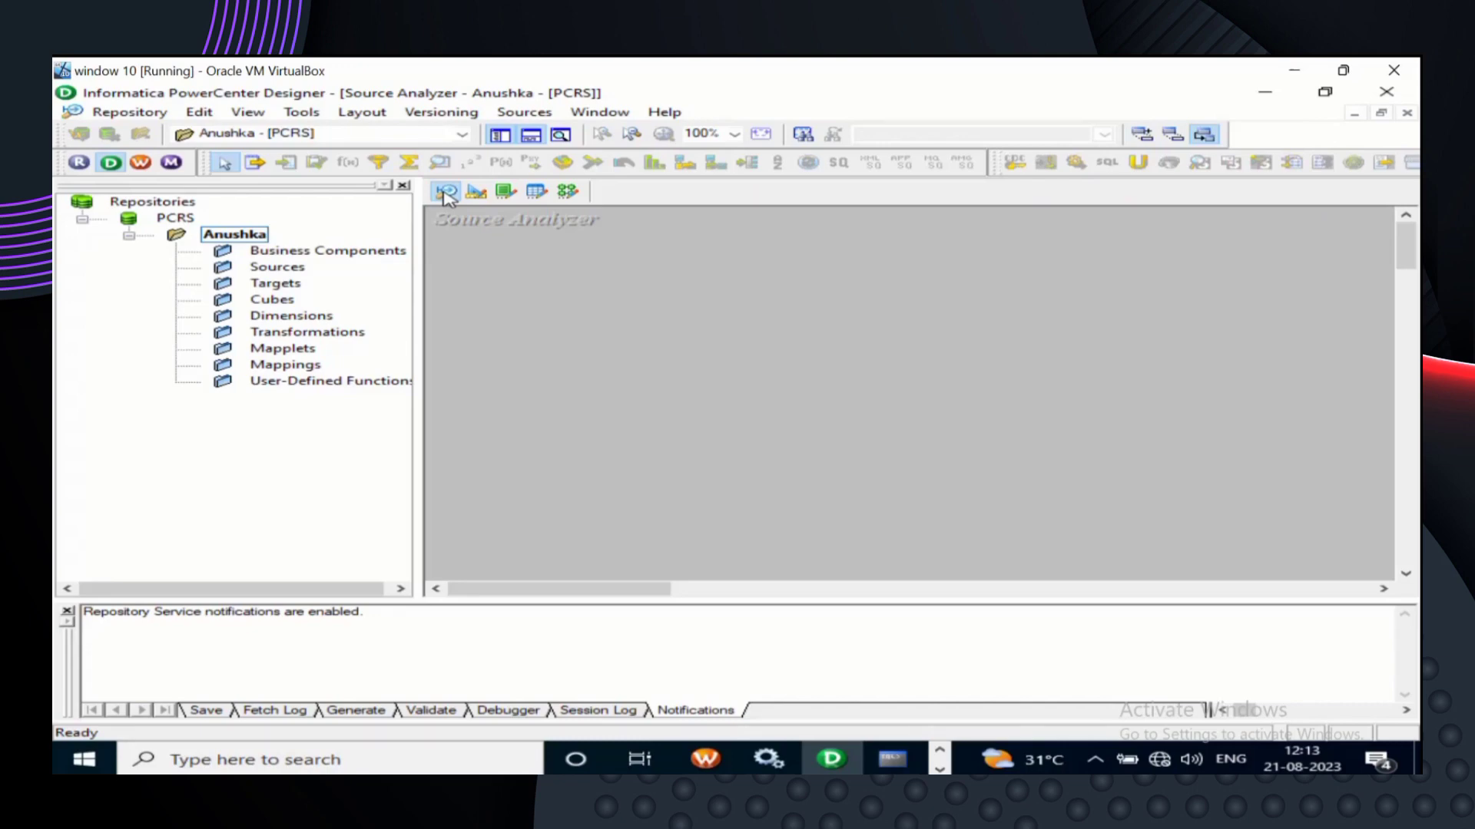
{"action": "left_click", "coordinate": [476, 192]}
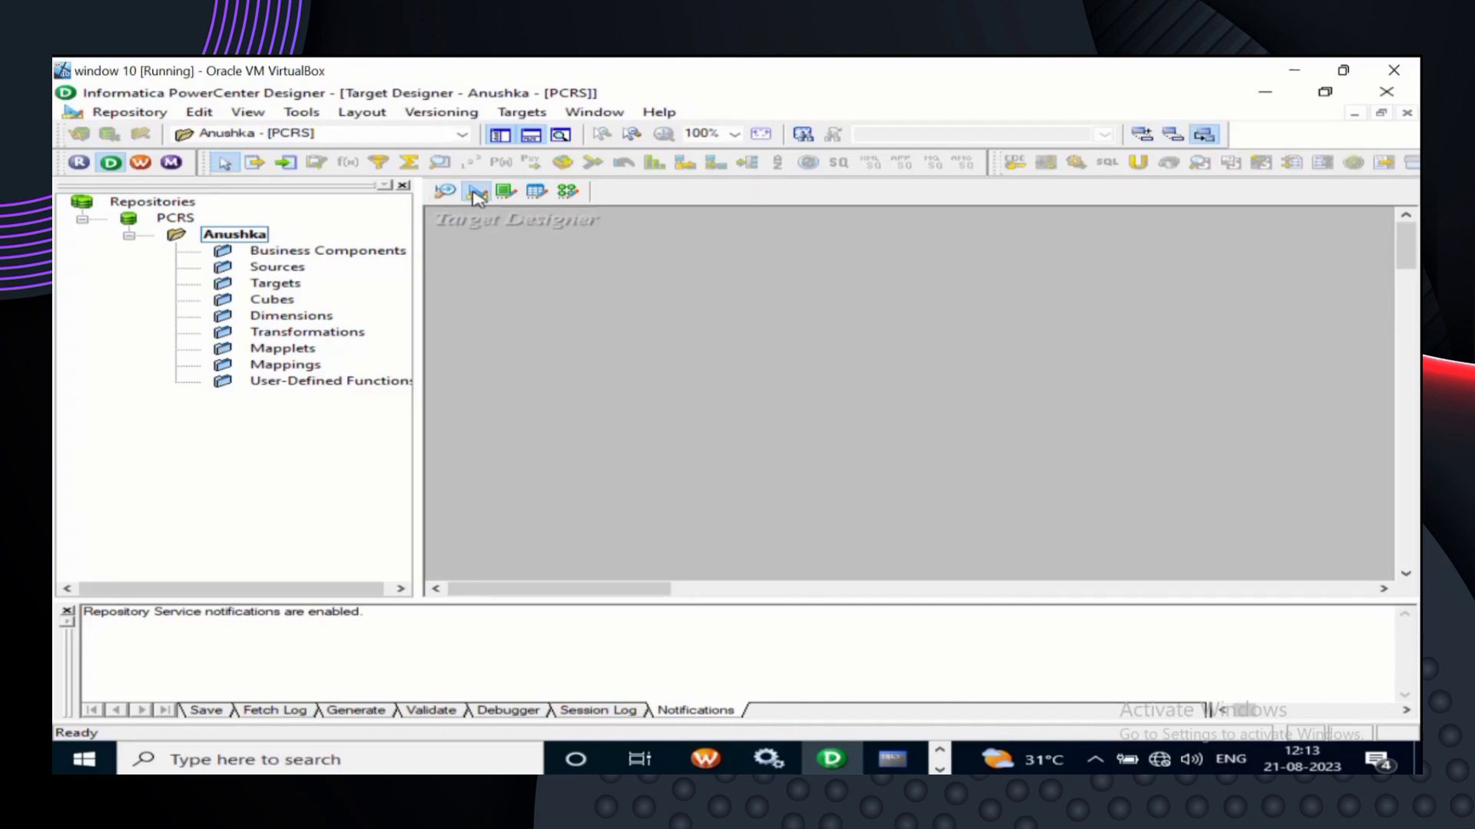
{"action": "left_click", "coordinate": [505, 192]}
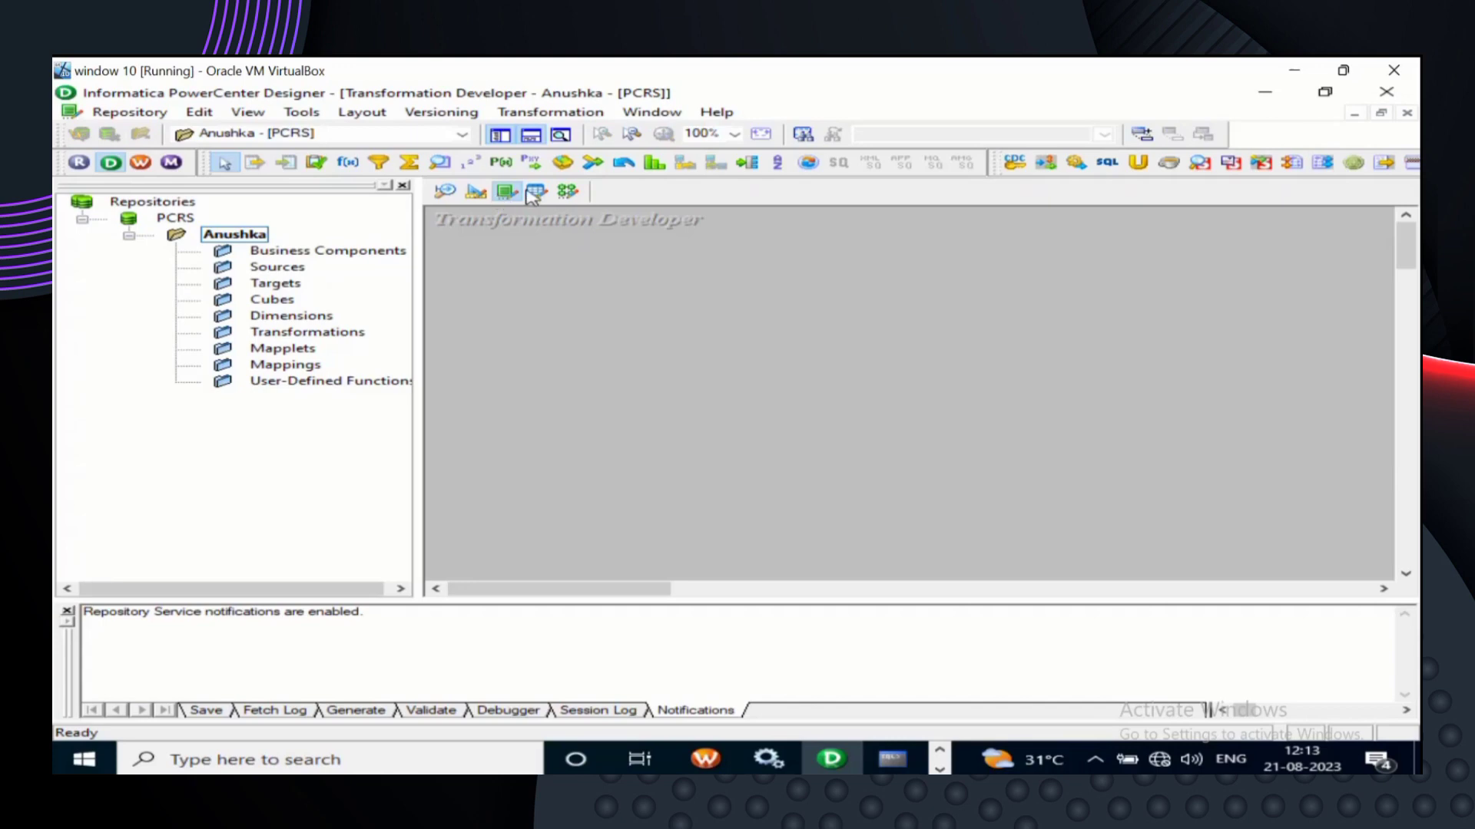
{"action": "left_click", "coordinate": [537, 192]}
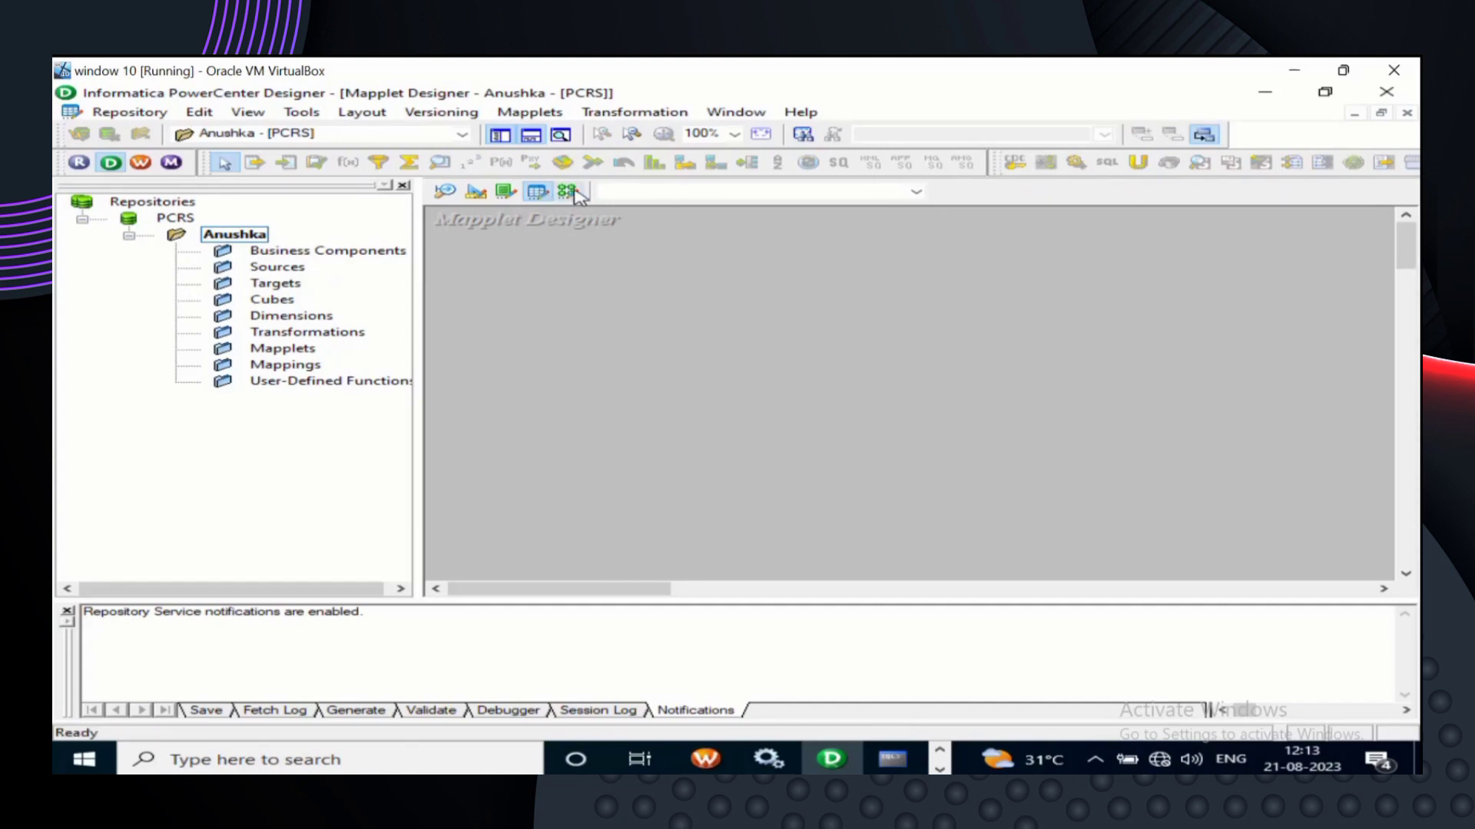
{"action": "left_click", "coordinate": [570, 192]}
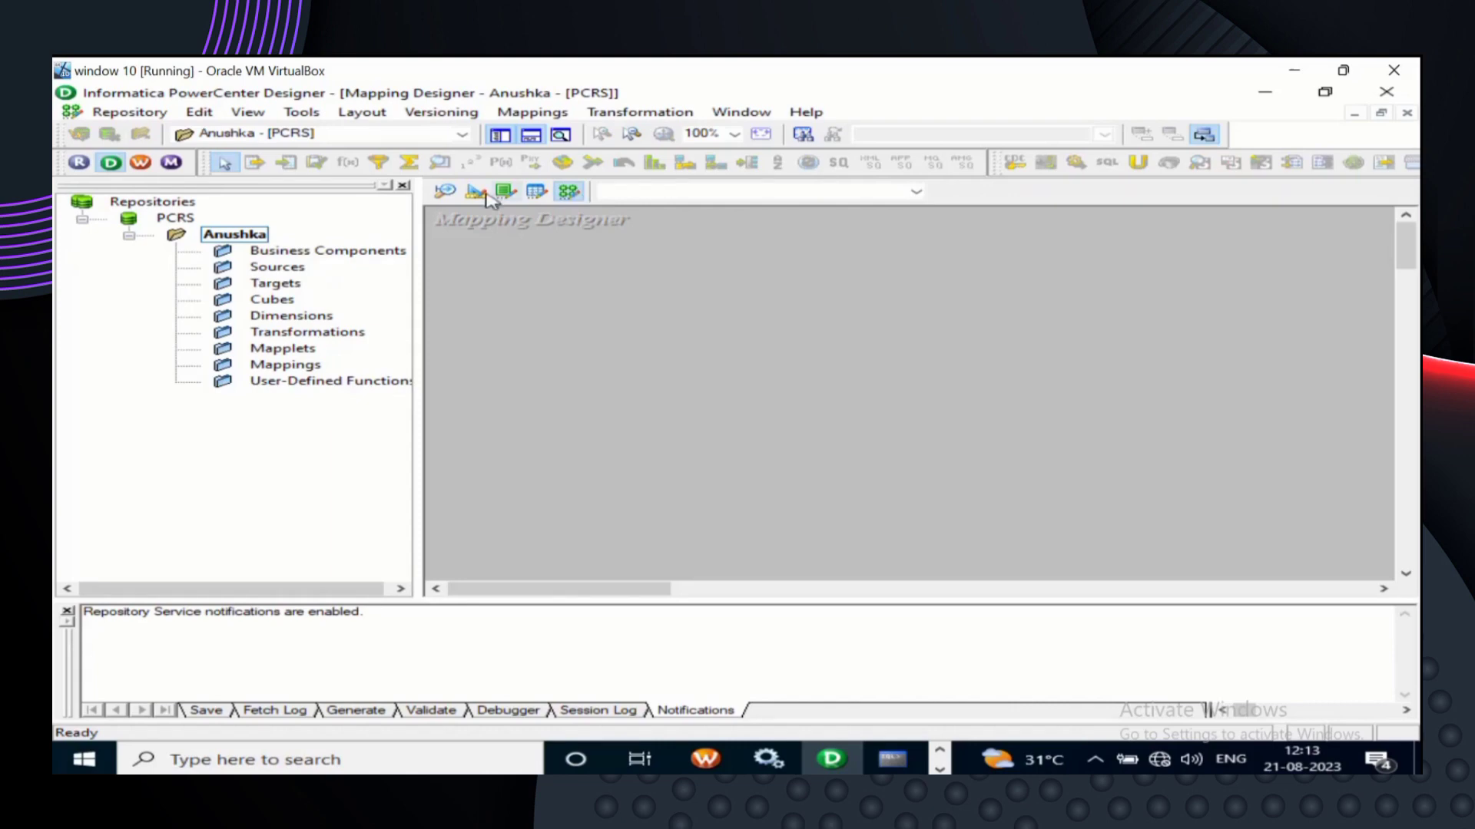
{"action": "left_click", "coordinate": [446, 192]}
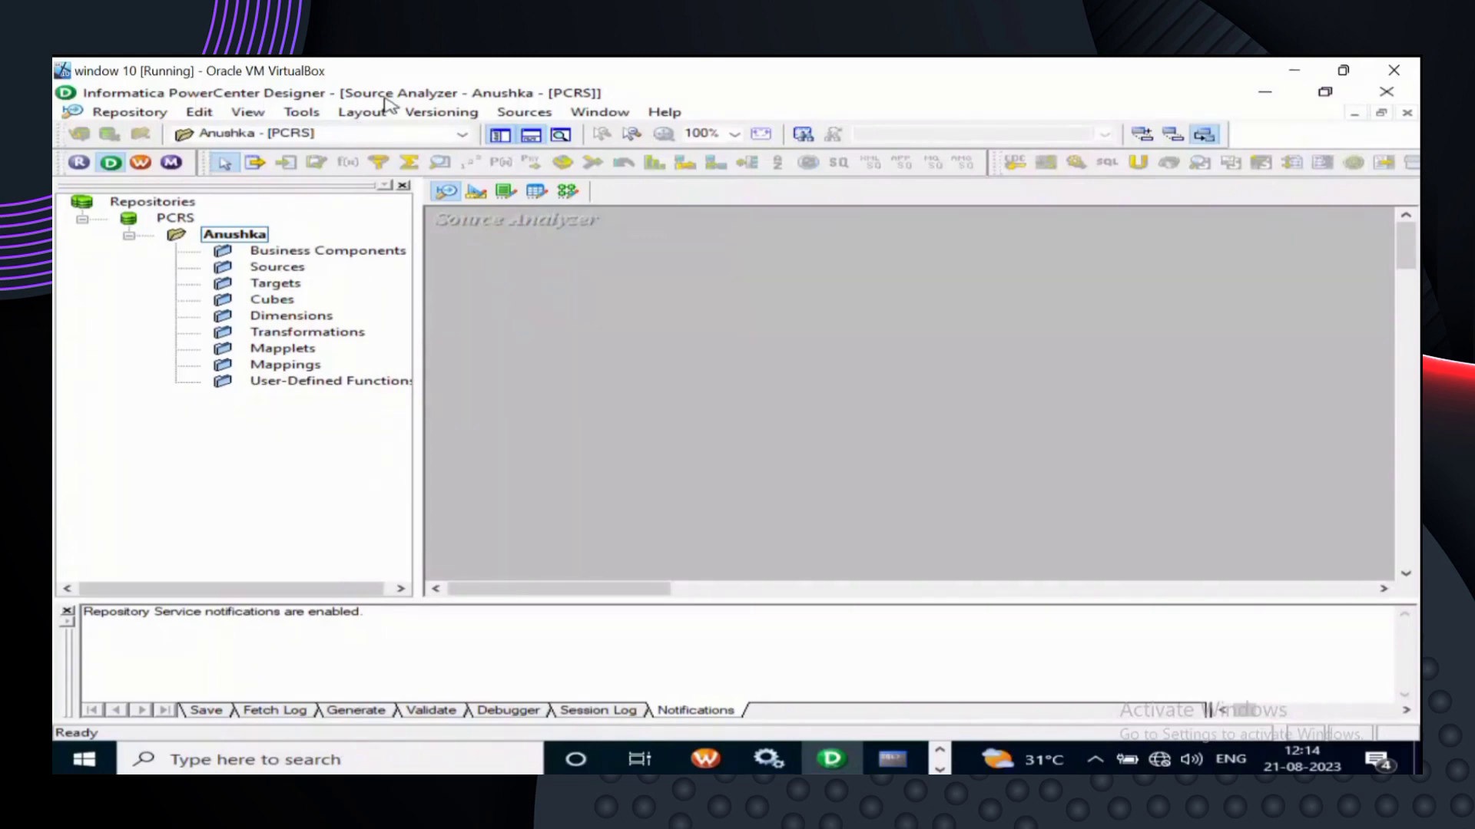
- Choose Sources > Import from Database to bring up the Import Tables dialog
{"action": "left_click", "coordinate": [526, 113]}
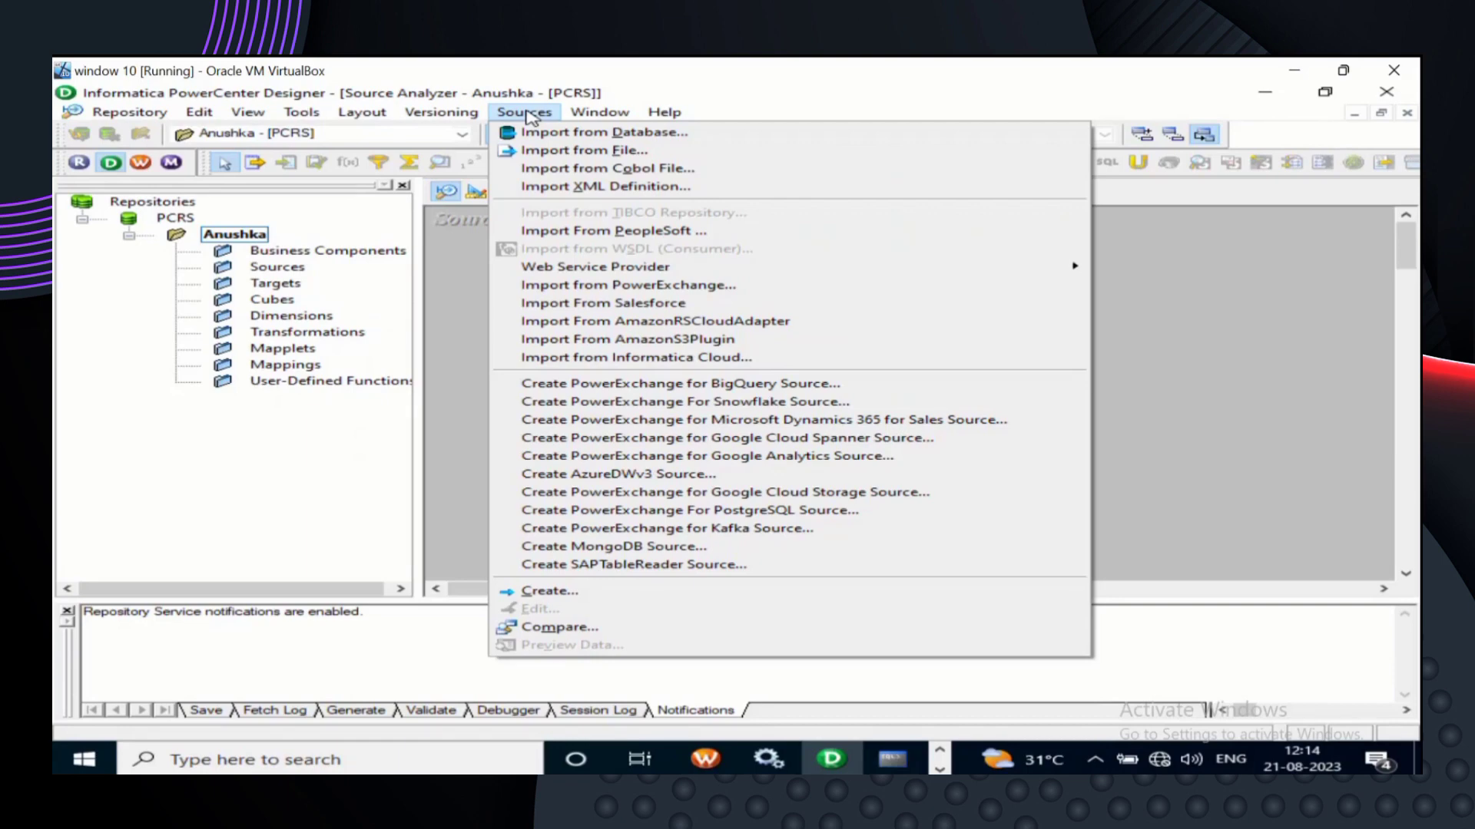
{"action": "left_click", "coordinate": [558, 137]}
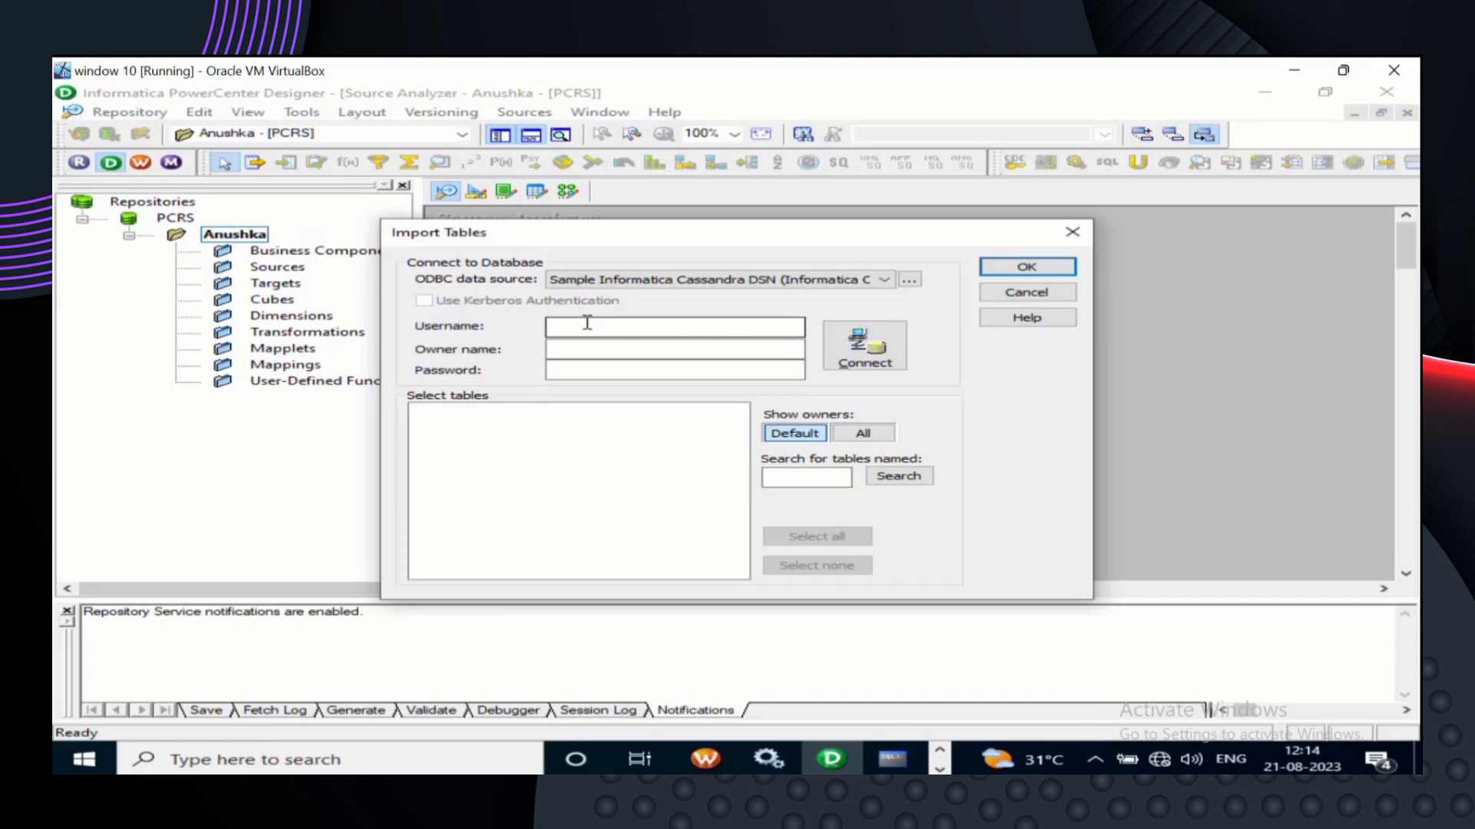
- Open the 32-bit ODBC Data Source Administrator from the ODBC data source button
{"action": "left_click", "coordinate": [909, 281]}
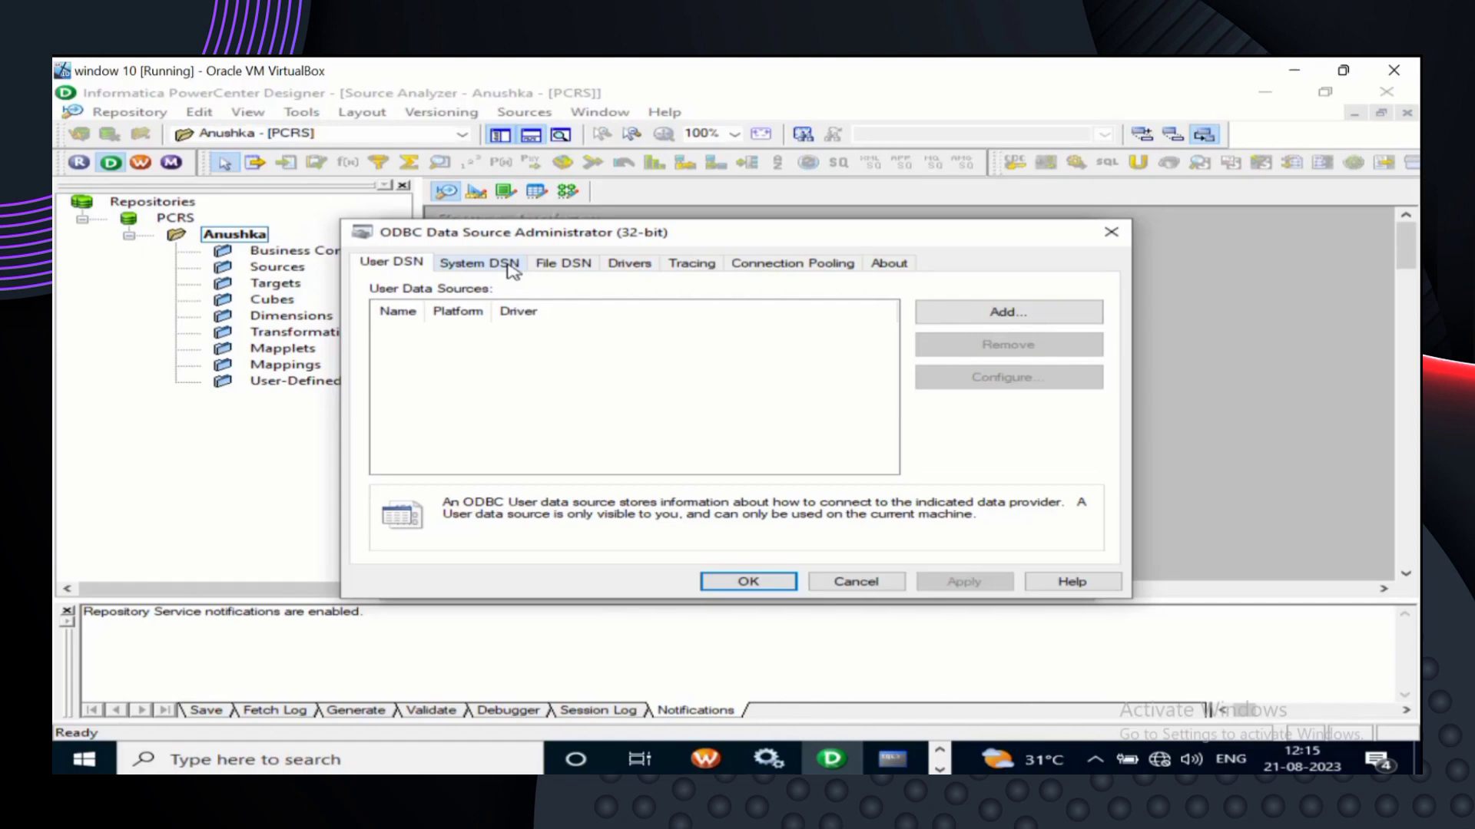
- Add a new user data source using the DataDirect 8.0 Oracle Wire Protocol driver
{"action": "left_click", "coordinate": [1077, 317]}
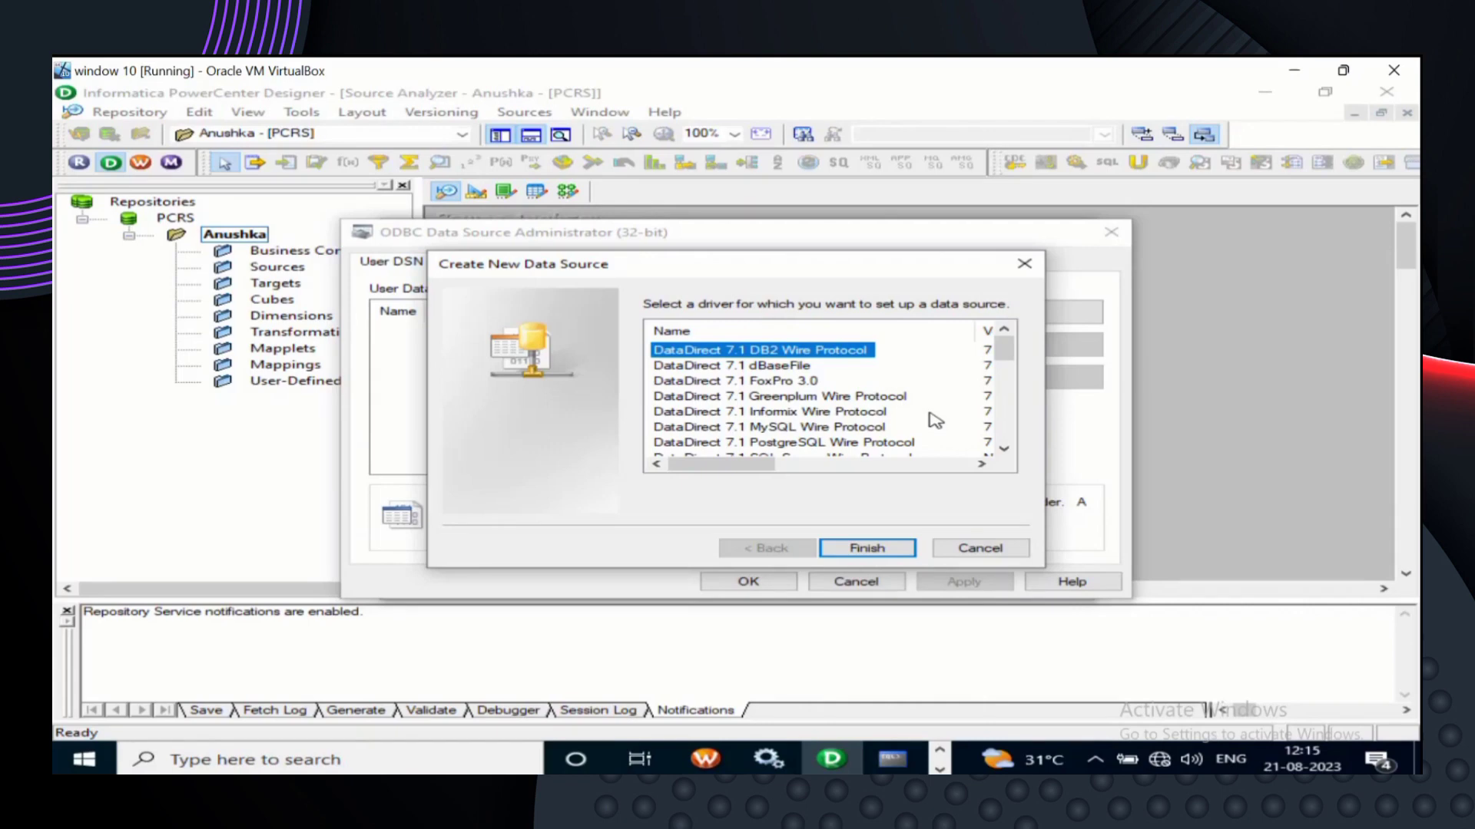
{"action": "scroll", "coordinate": [934, 421], "scroll_direction": "down", "scroll_amount": 2}
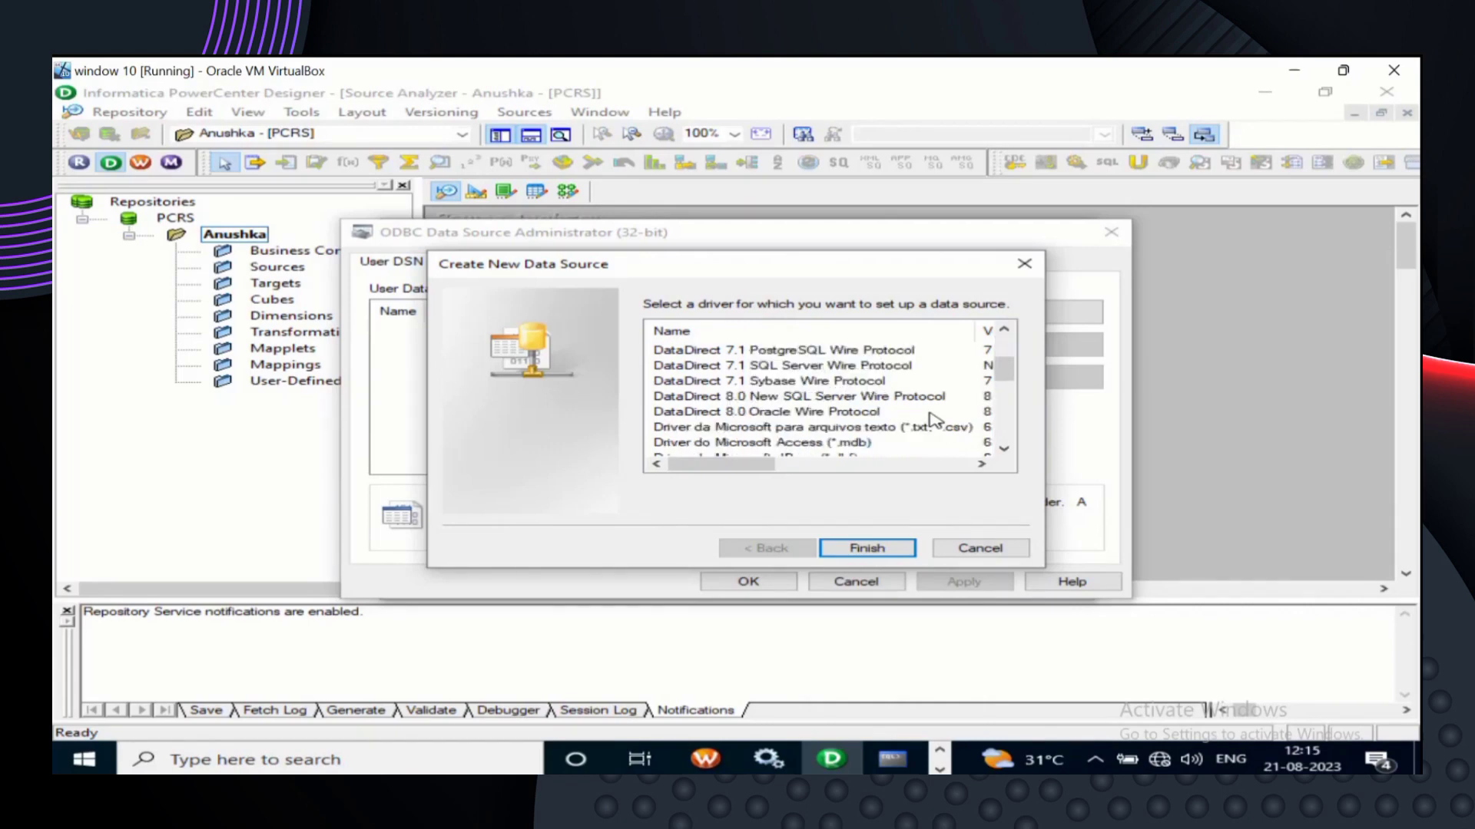
{"action": "scroll", "coordinate": [934, 419], "scroll_direction": "down", "scroll_amount": 1}
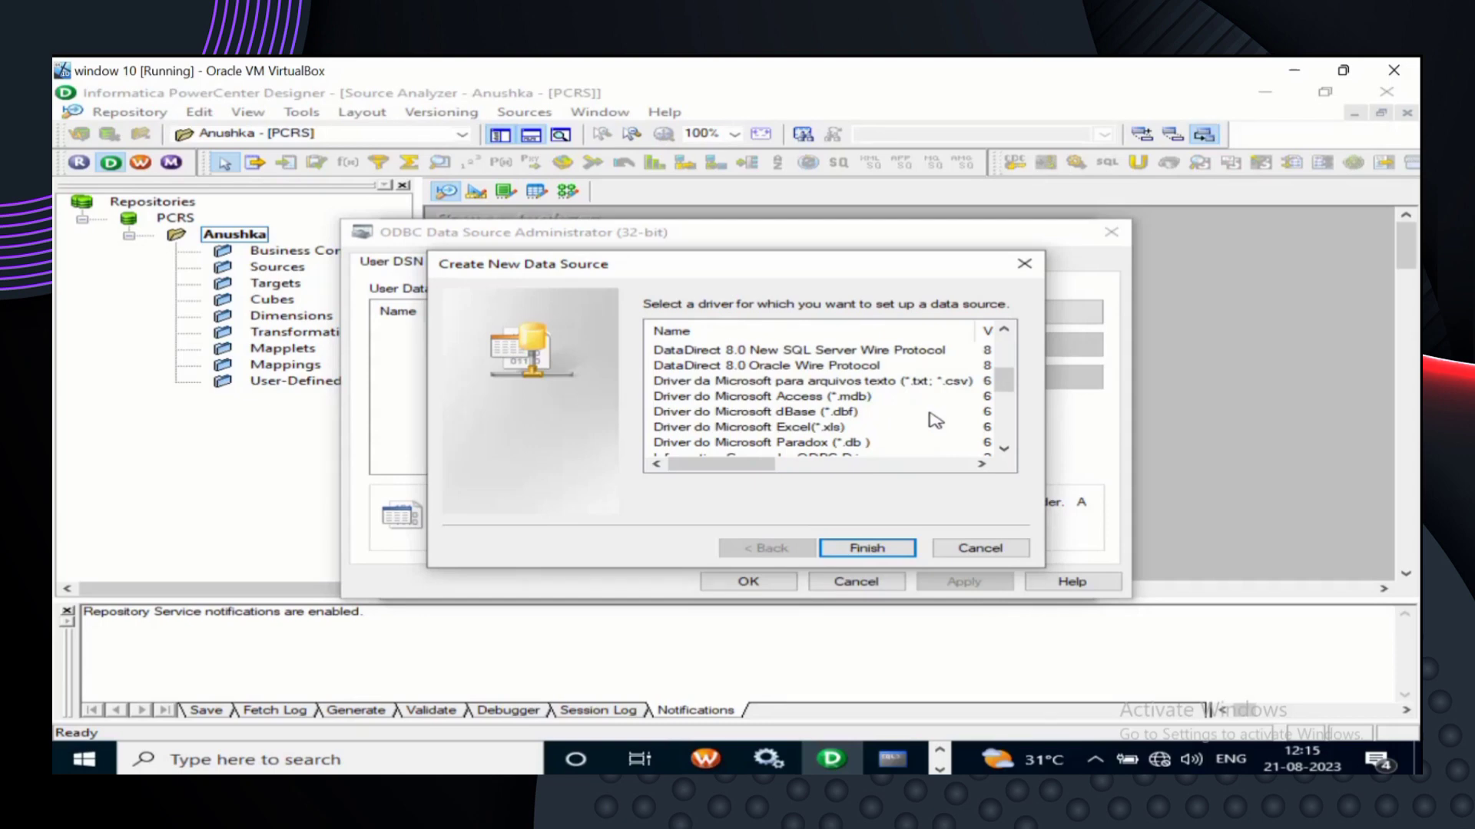
{"action": "left_click", "coordinate": [877, 367]}
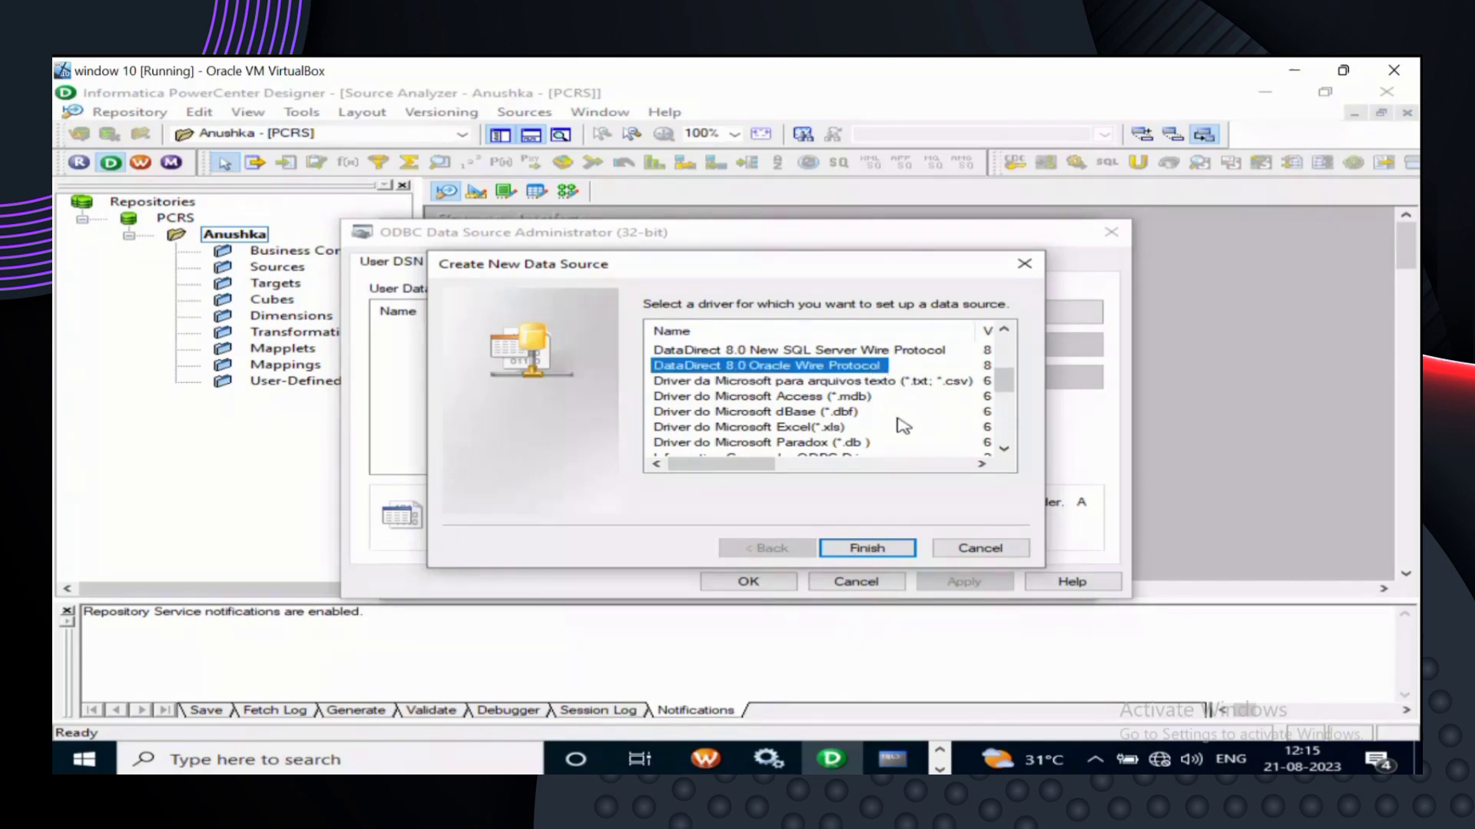
{"action": "left_click", "coordinate": [881, 546]}
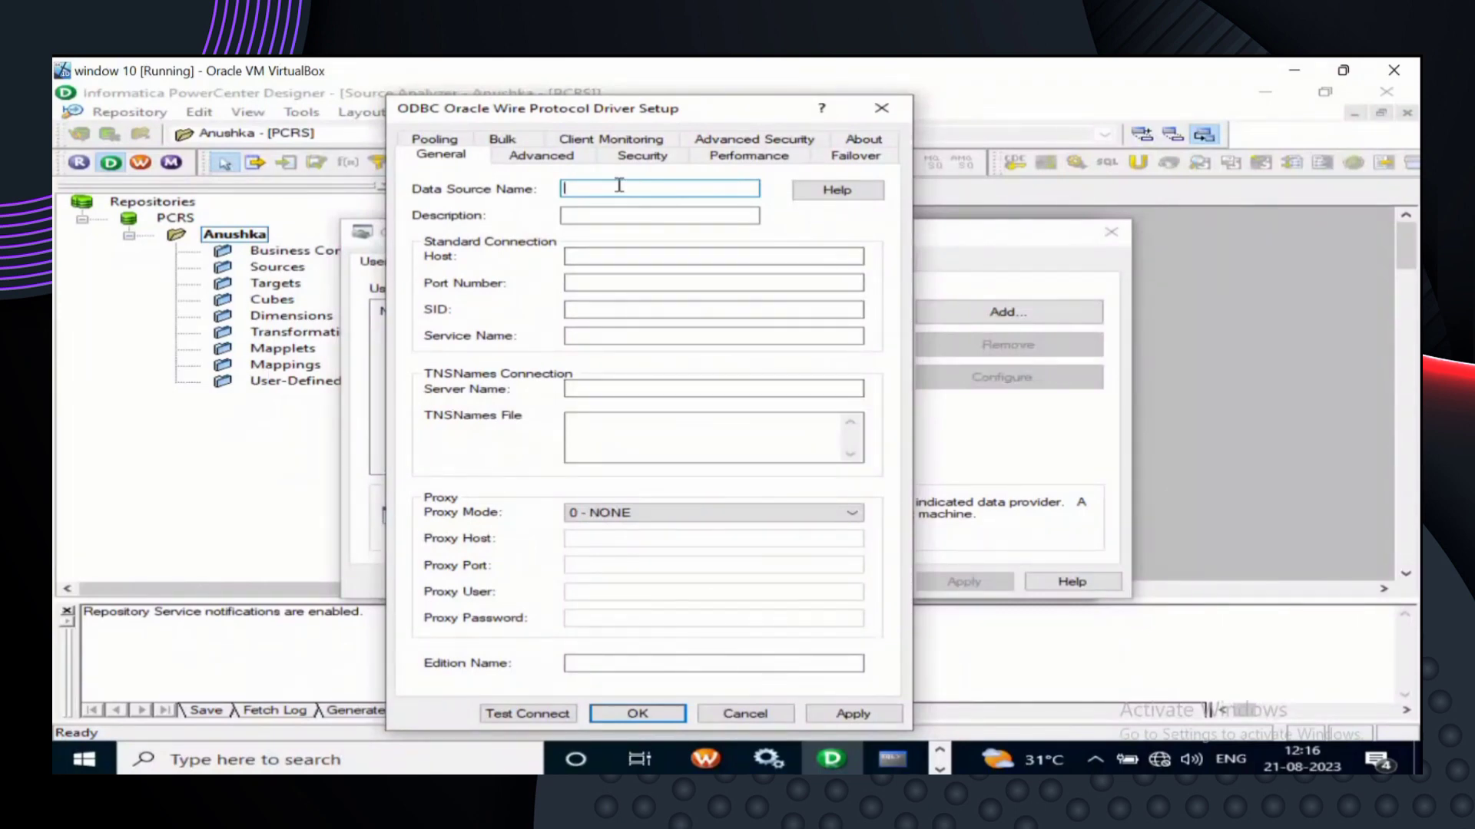
- Save data source oraclesource with host localhost, port 1521 and service name xe
{"action": "type", "text": "oracle source"}
{"action": "key", "text": "BackSpace"}
{"action": "key", "text": "BackSpace"}
{"action": "key", "text": "BackSpace"}
{"action": "key", "text": "BackSpace"}
{"action": "key", "text": "BackSpace"}
{"action": "key", "text": "BackSpace"}
{"action": "key", "text": "BackSpace"}
{"action": "type", "text": "sours"}
{"action": "key", "text": "BackSpace"}
{"action": "type", "text": "ce"}
{"action": "left_click", "coordinate": [592, 258]}
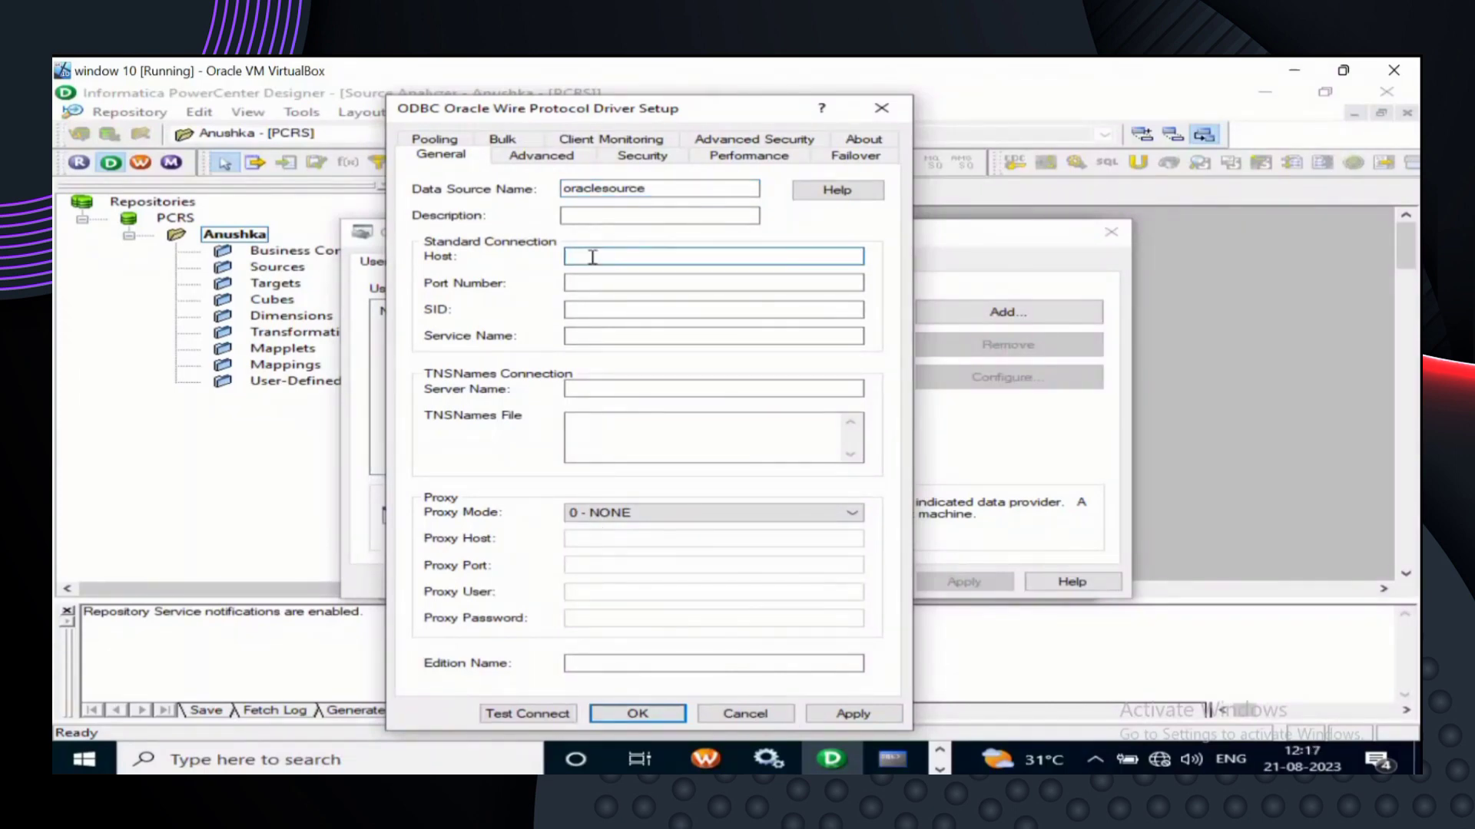
{"action": "type", "text": "lo"}
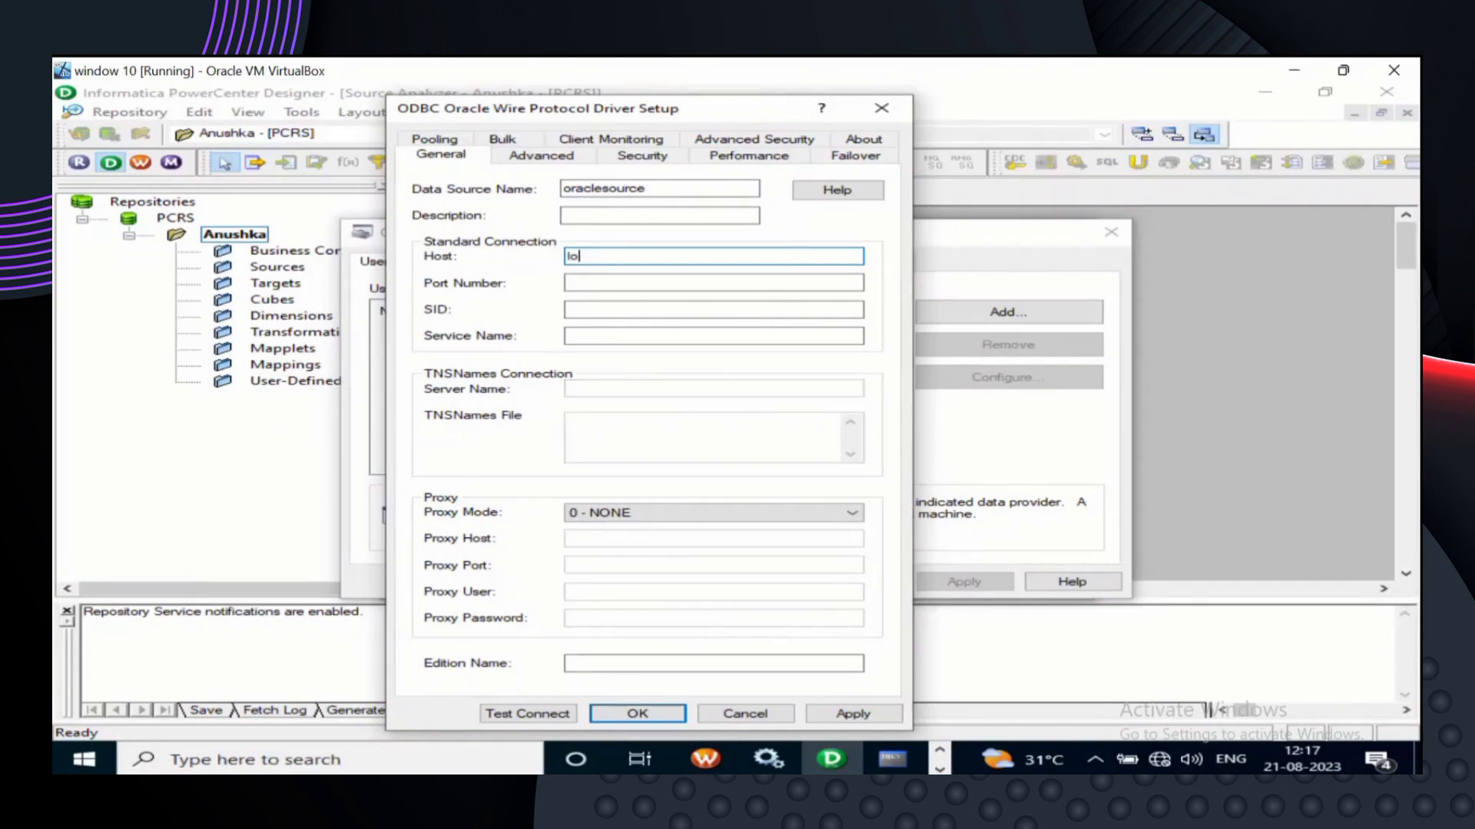
{"action": "type", "text": "calhost"}
{"action": "left_click", "coordinate": [624, 283]}
{"action": "type", "text": "1521"}
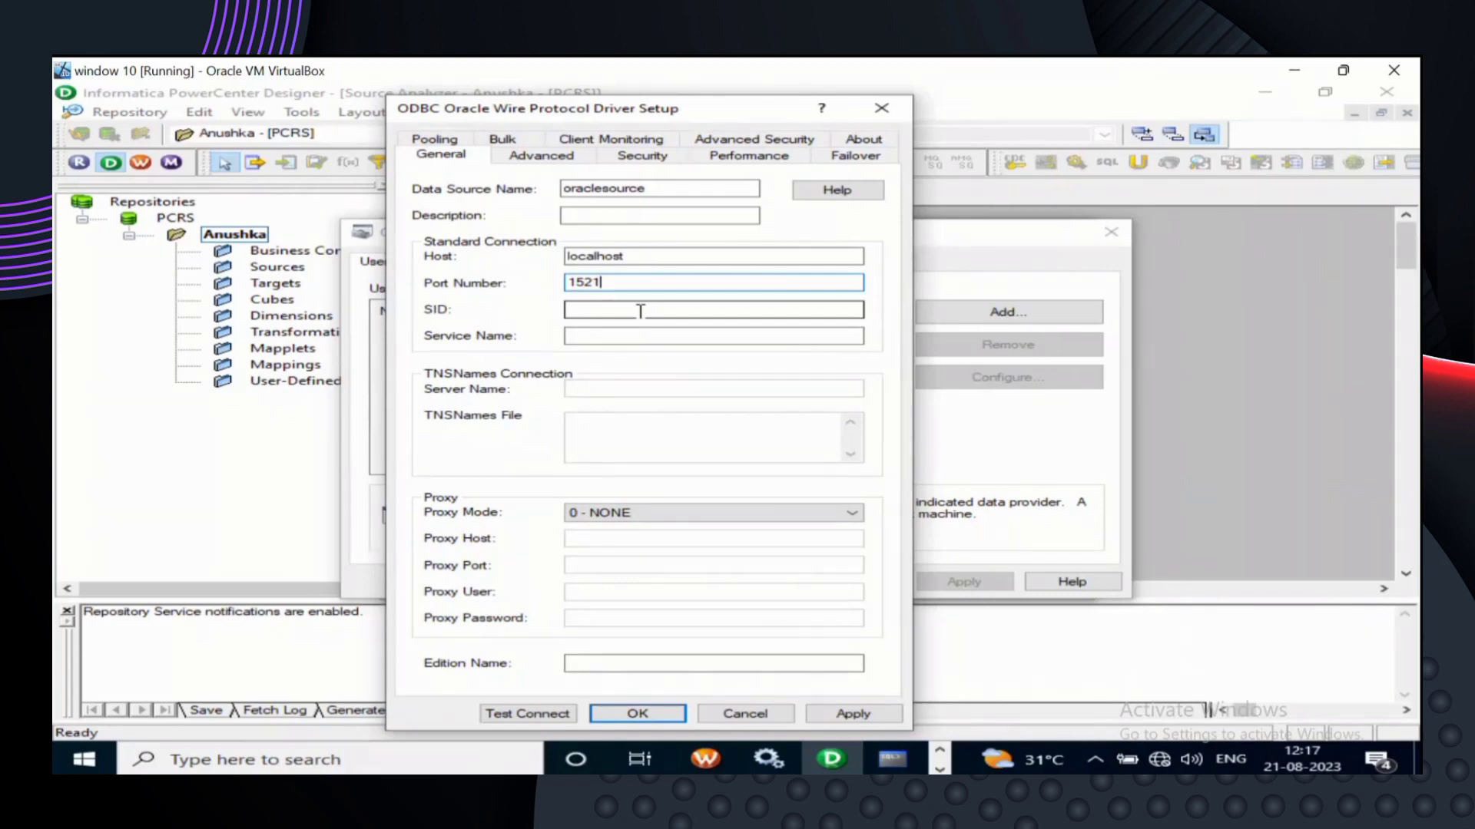
{"action": "left_click", "coordinate": [640, 335]}
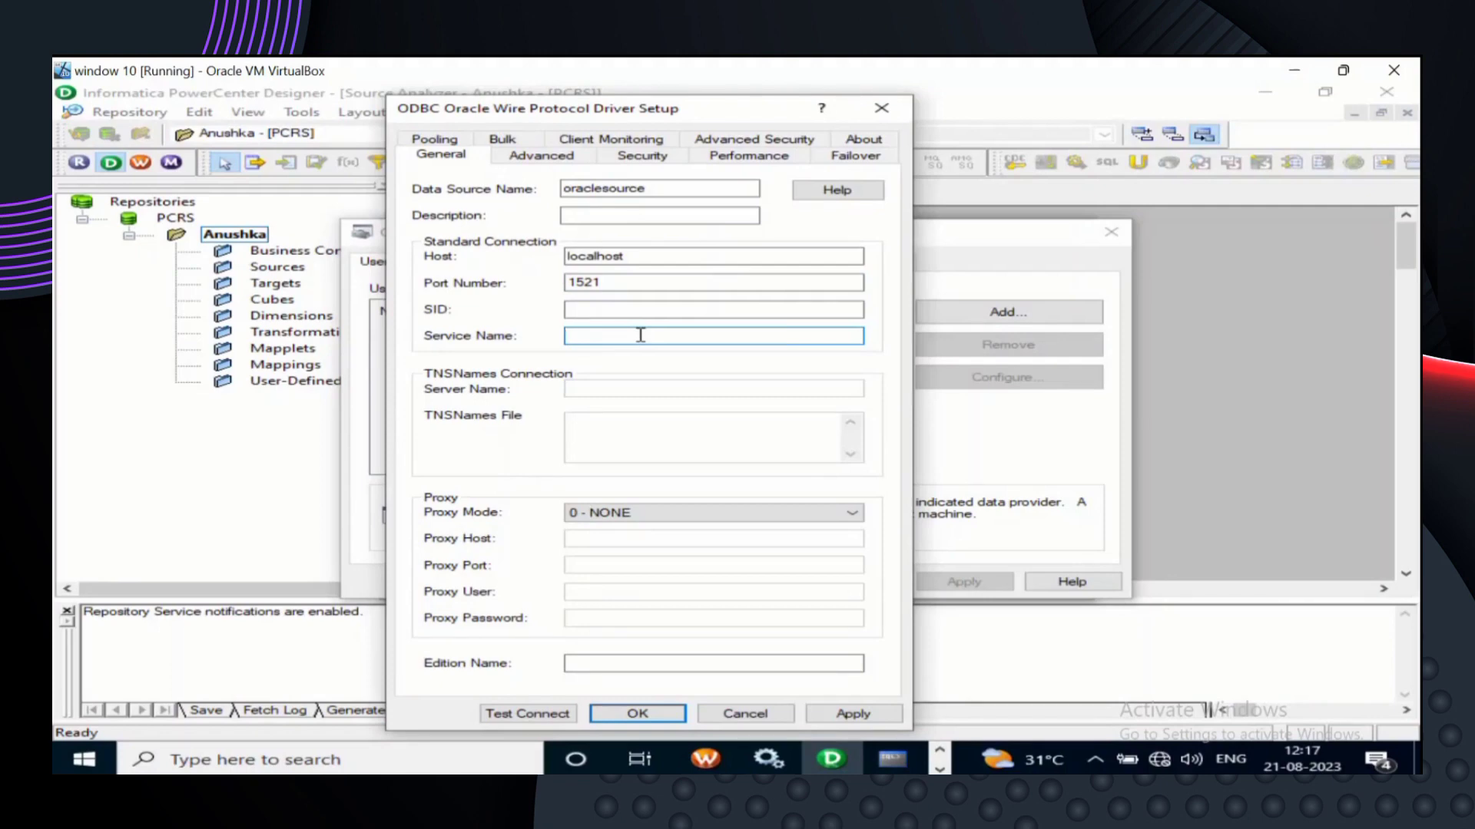
{"action": "type", "text": "xe"}
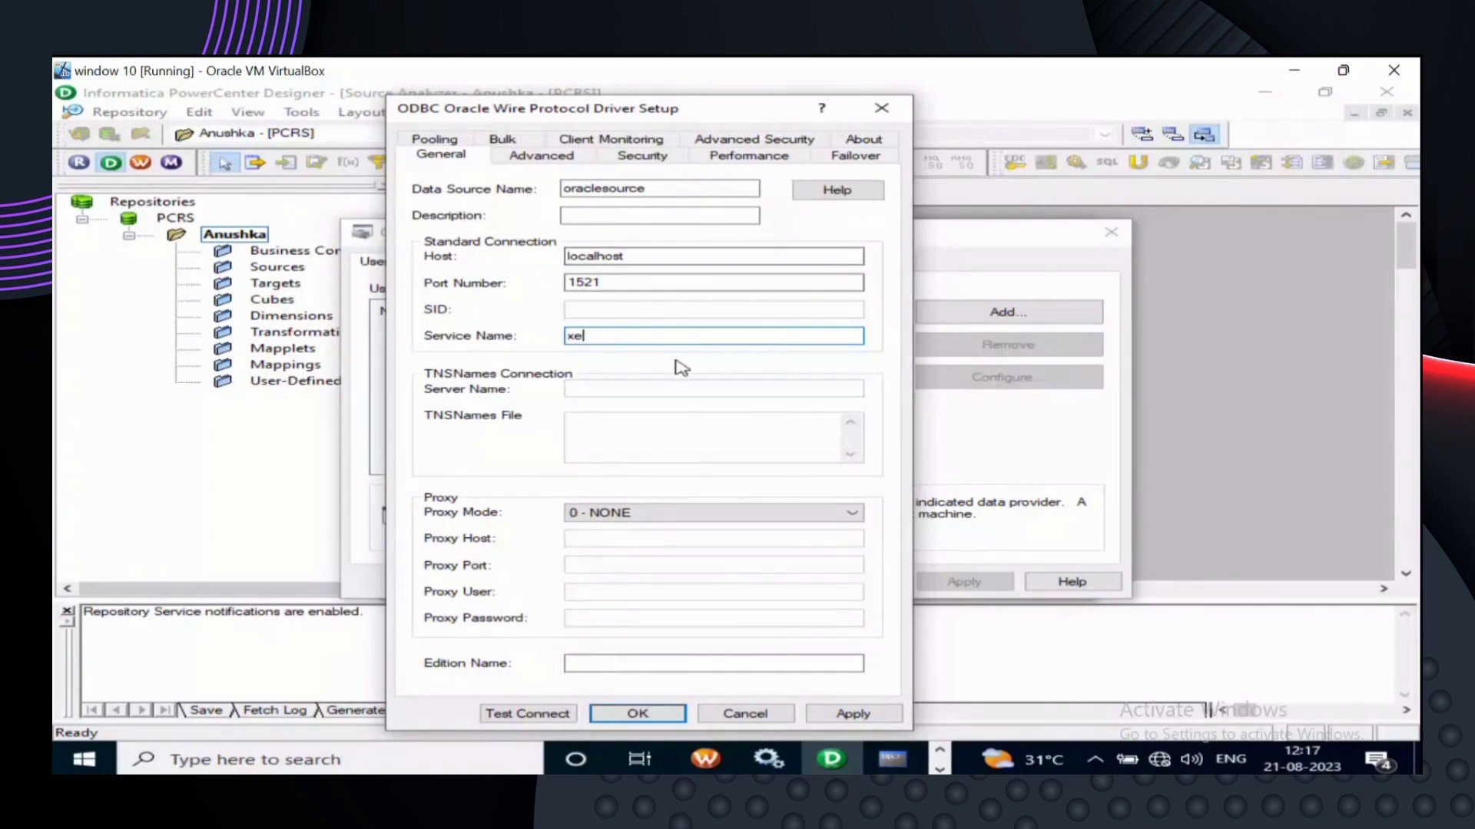
{"action": "left_click", "coordinate": [665, 714]}
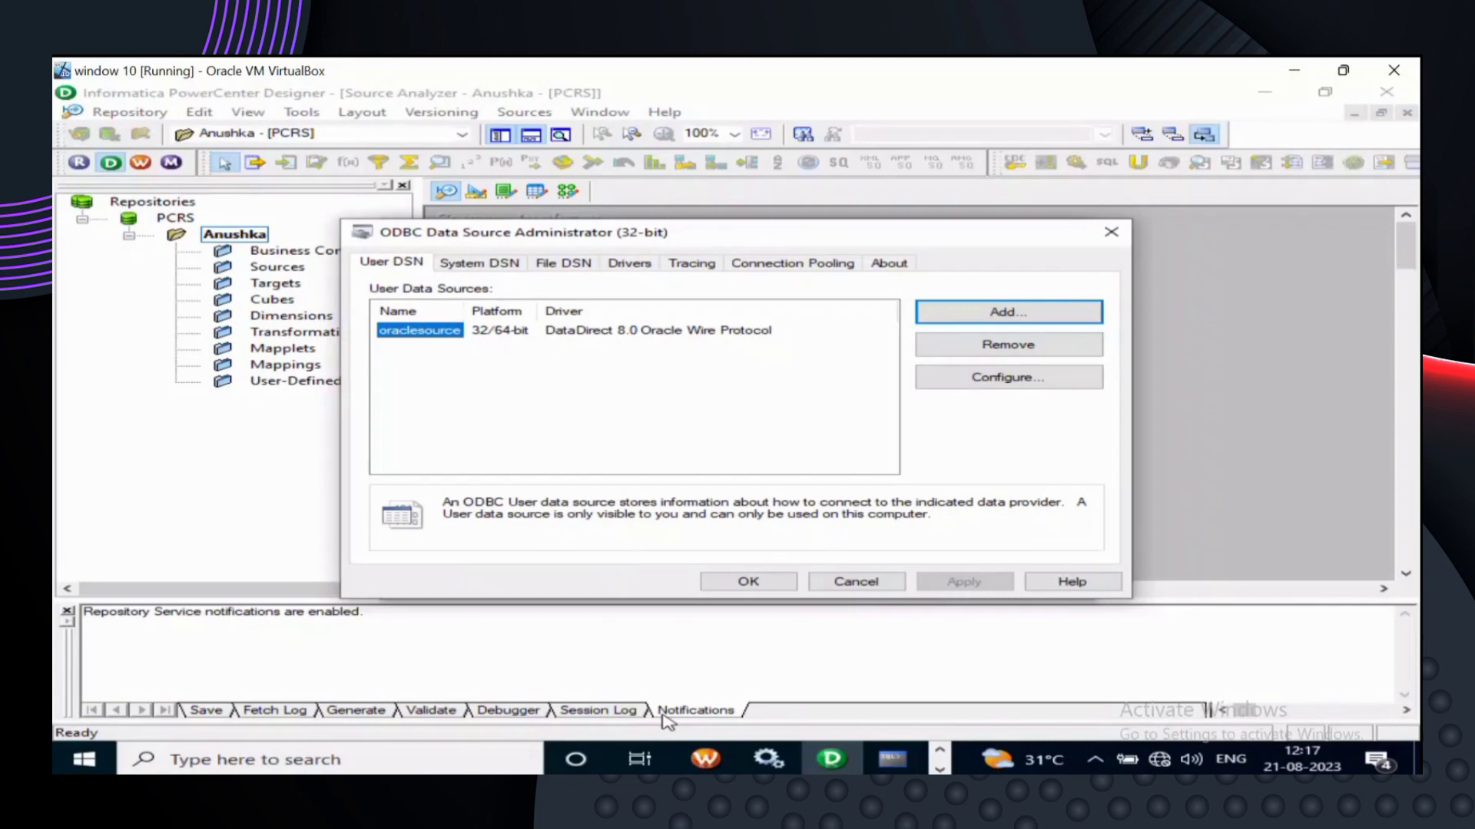
- Start a second user data source with the DataDirect 8.0 Oracle Wire Protocol driver
{"action": "left_click", "coordinate": [1047, 314]}
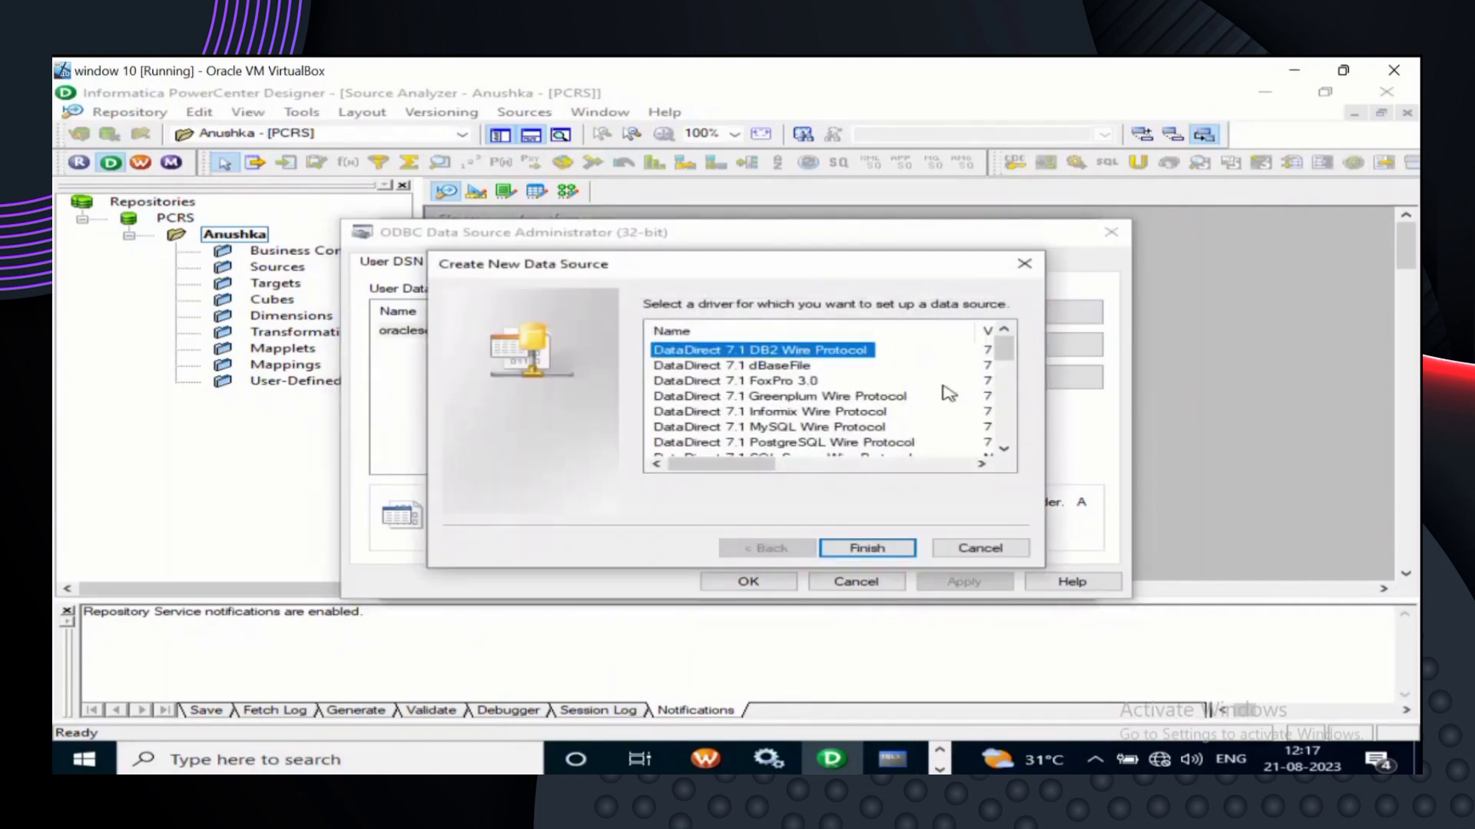
{"action": "scroll", "coordinate": [949, 393], "scroll_direction": "down", "scroll_amount": 1}
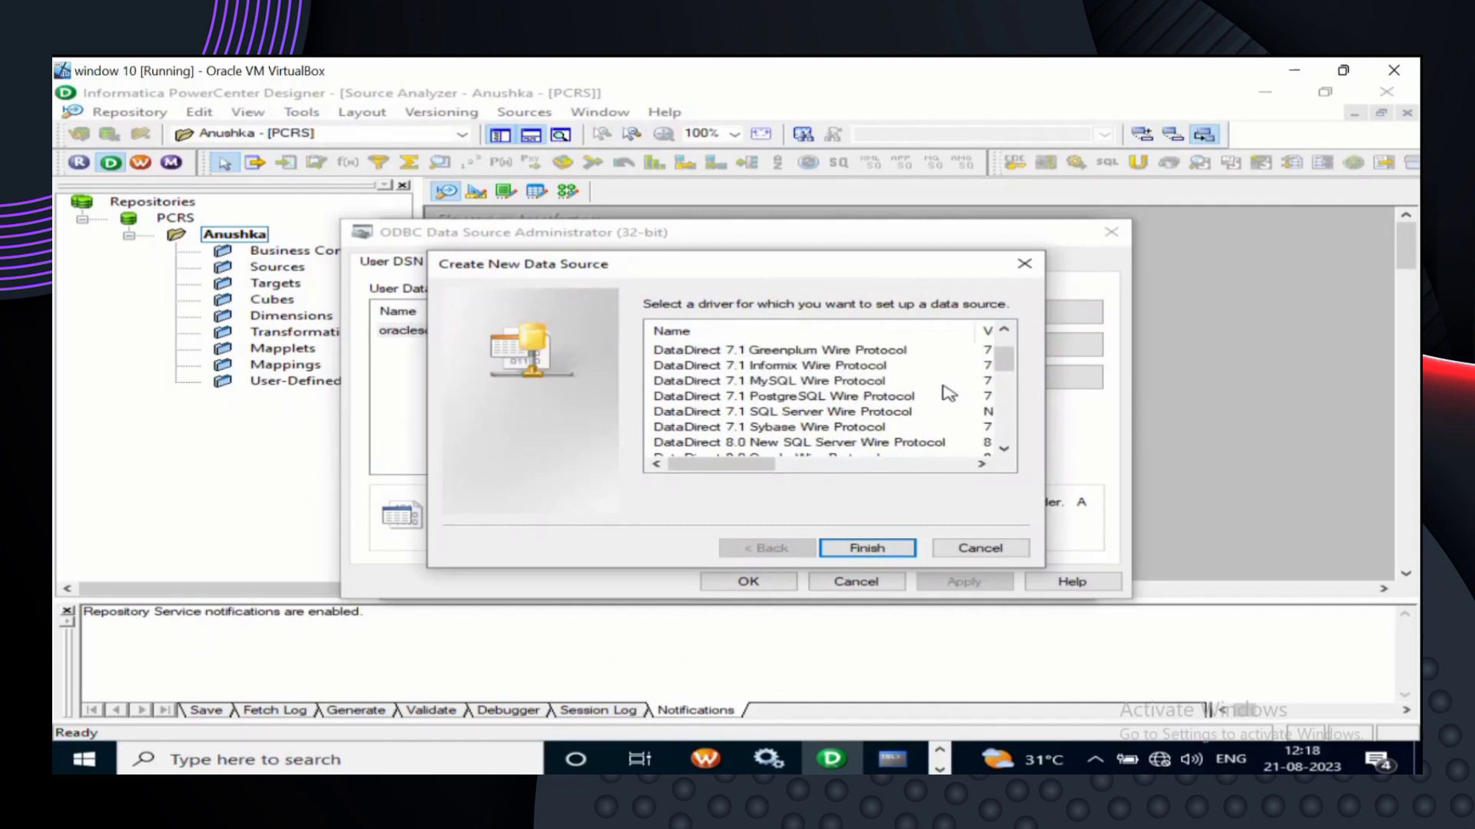
{"action": "scroll", "coordinate": [949, 393], "scroll_direction": "down", "scroll_amount": 1}
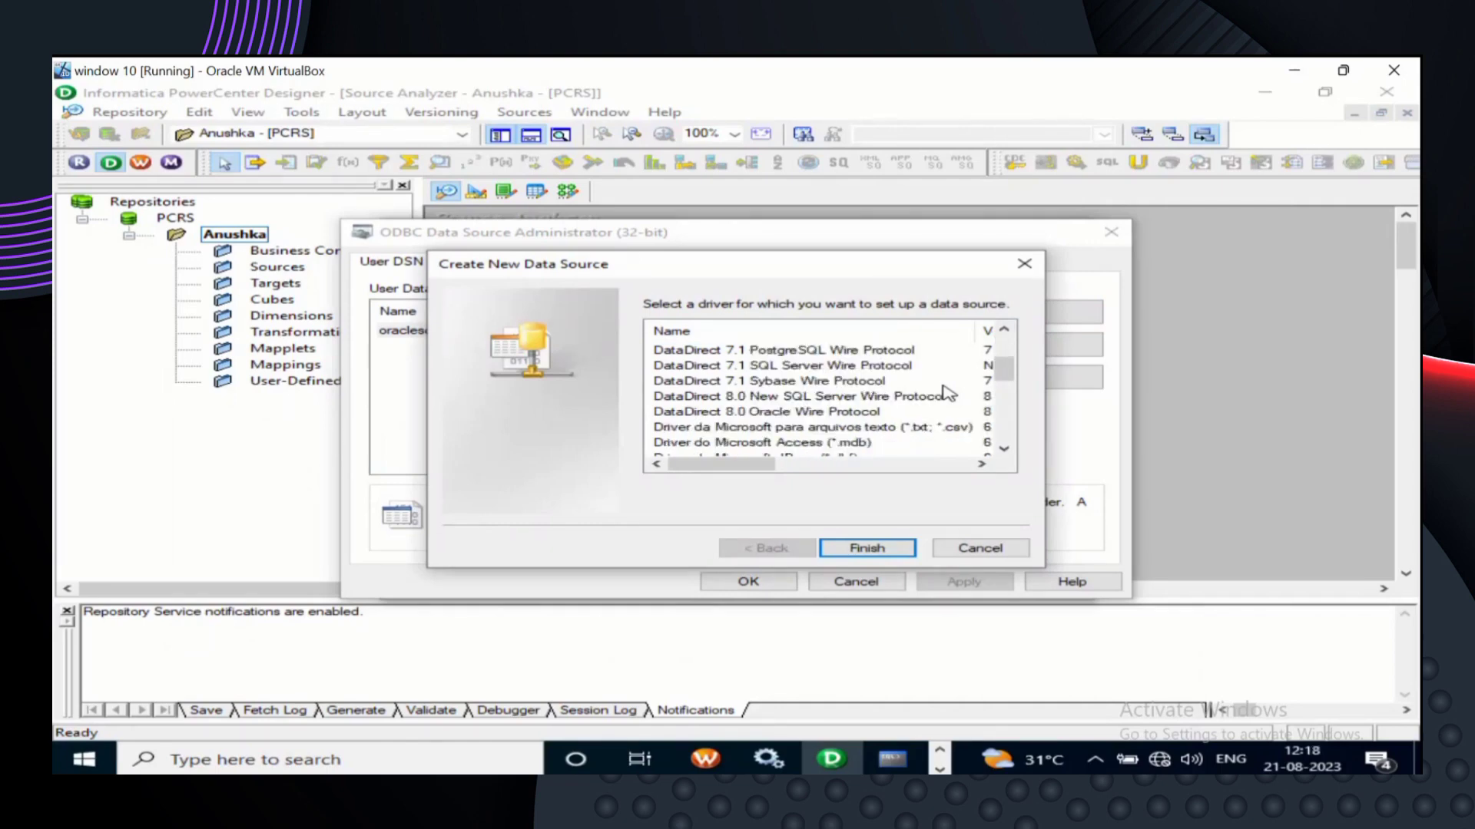
{"action": "left_click", "coordinate": [816, 412]}
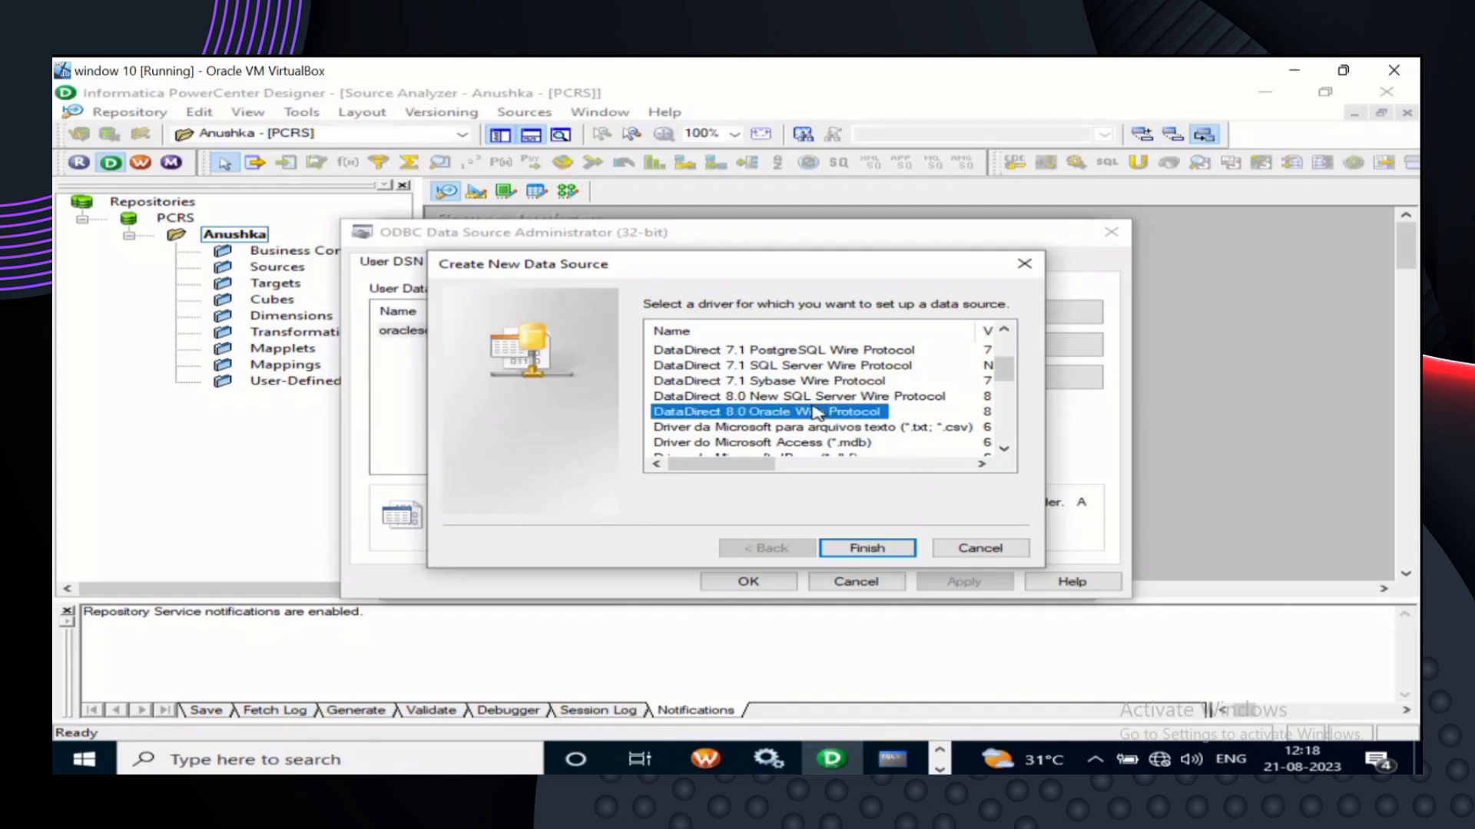
{"action": "left_click", "coordinate": [883, 550]}
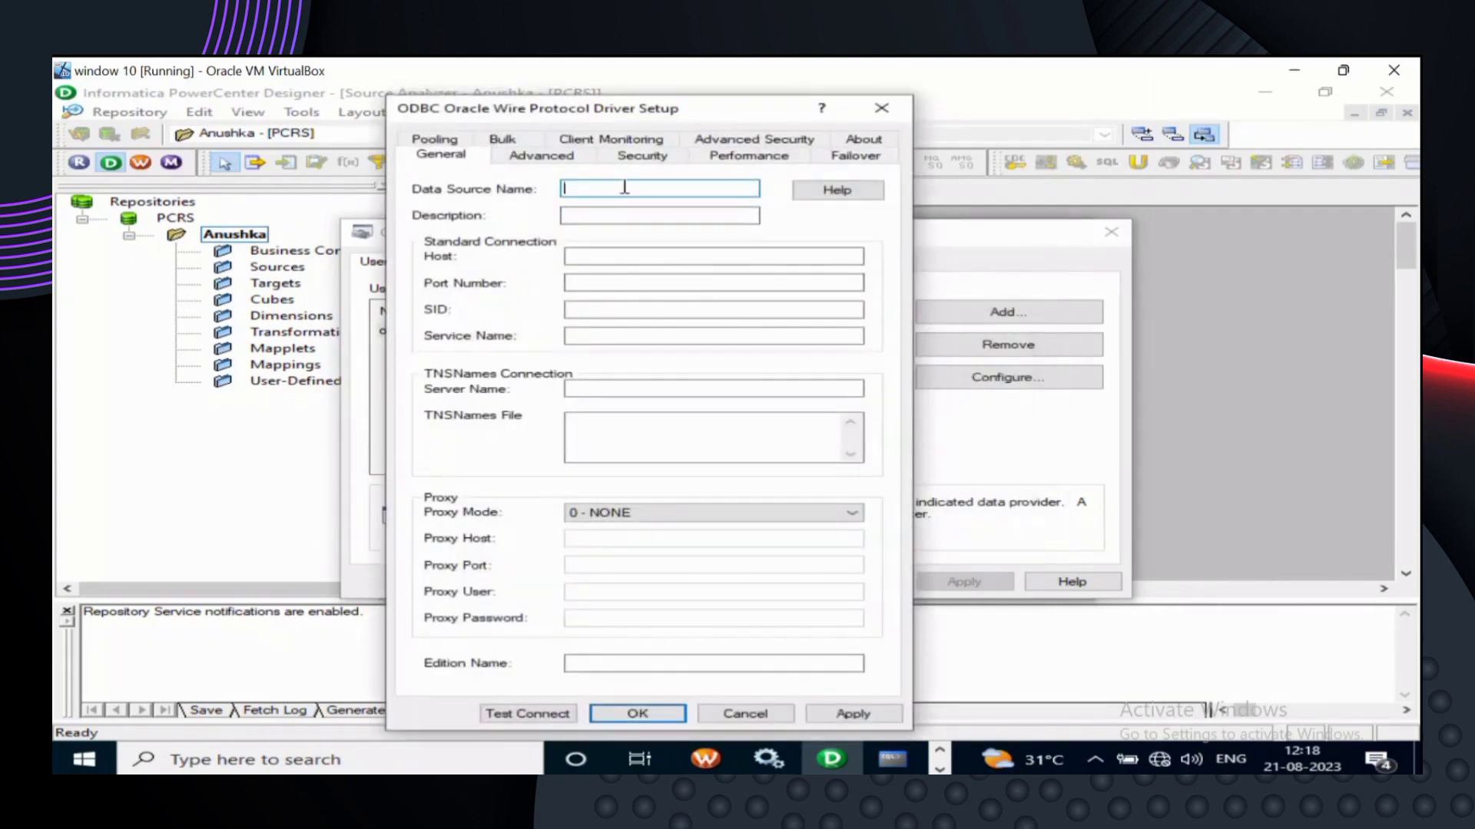
- Save data source oracletarget with host localhost, port 1521 and service name xe
{"action": "type", "text": "oracletarget"}
{"action": "left_click", "coordinate": [646, 249]}
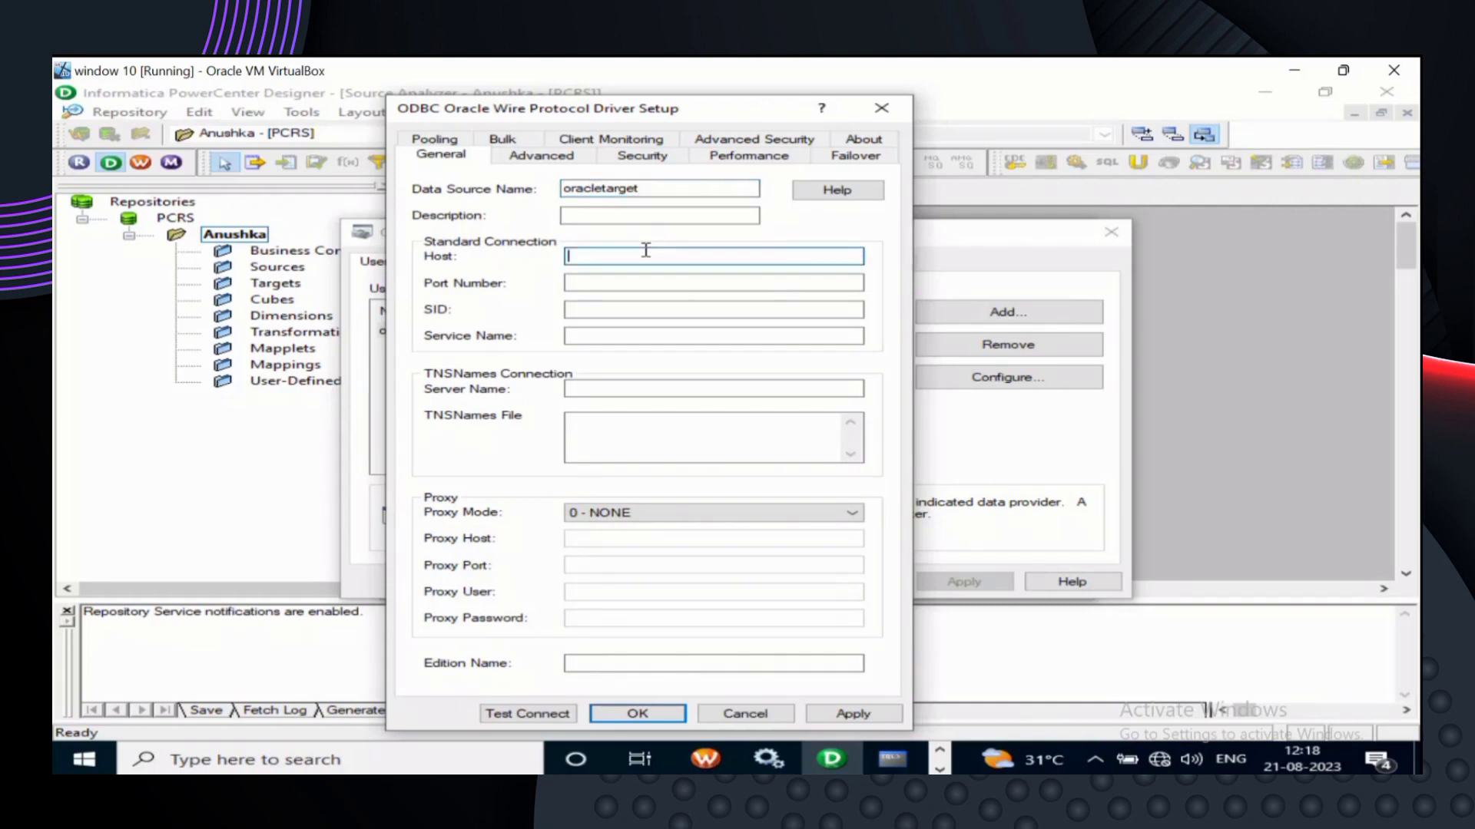
{"action": "type", "text": "localhost"}
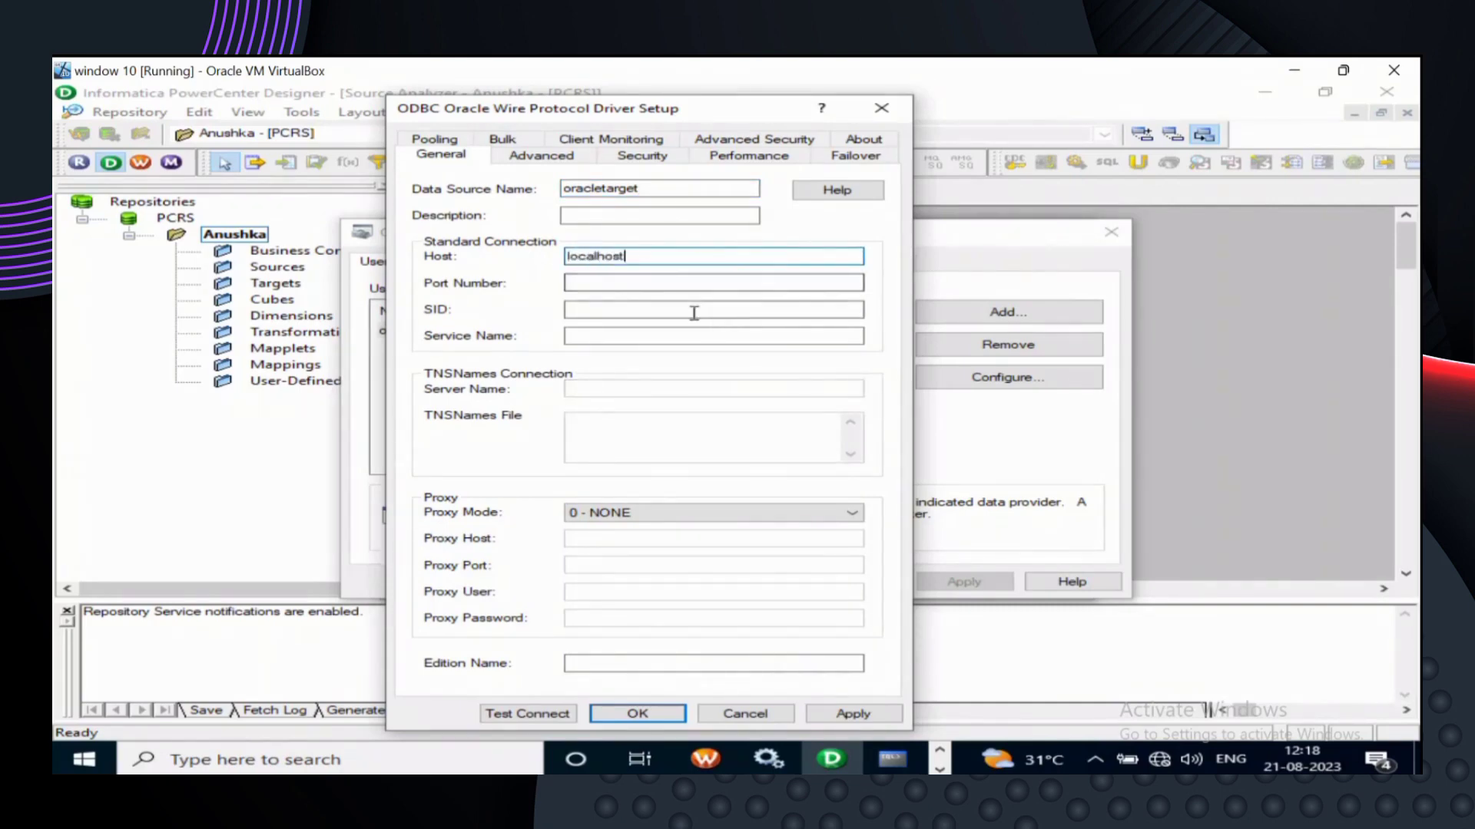
{"action": "left_click", "coordinate": [688, 283]}
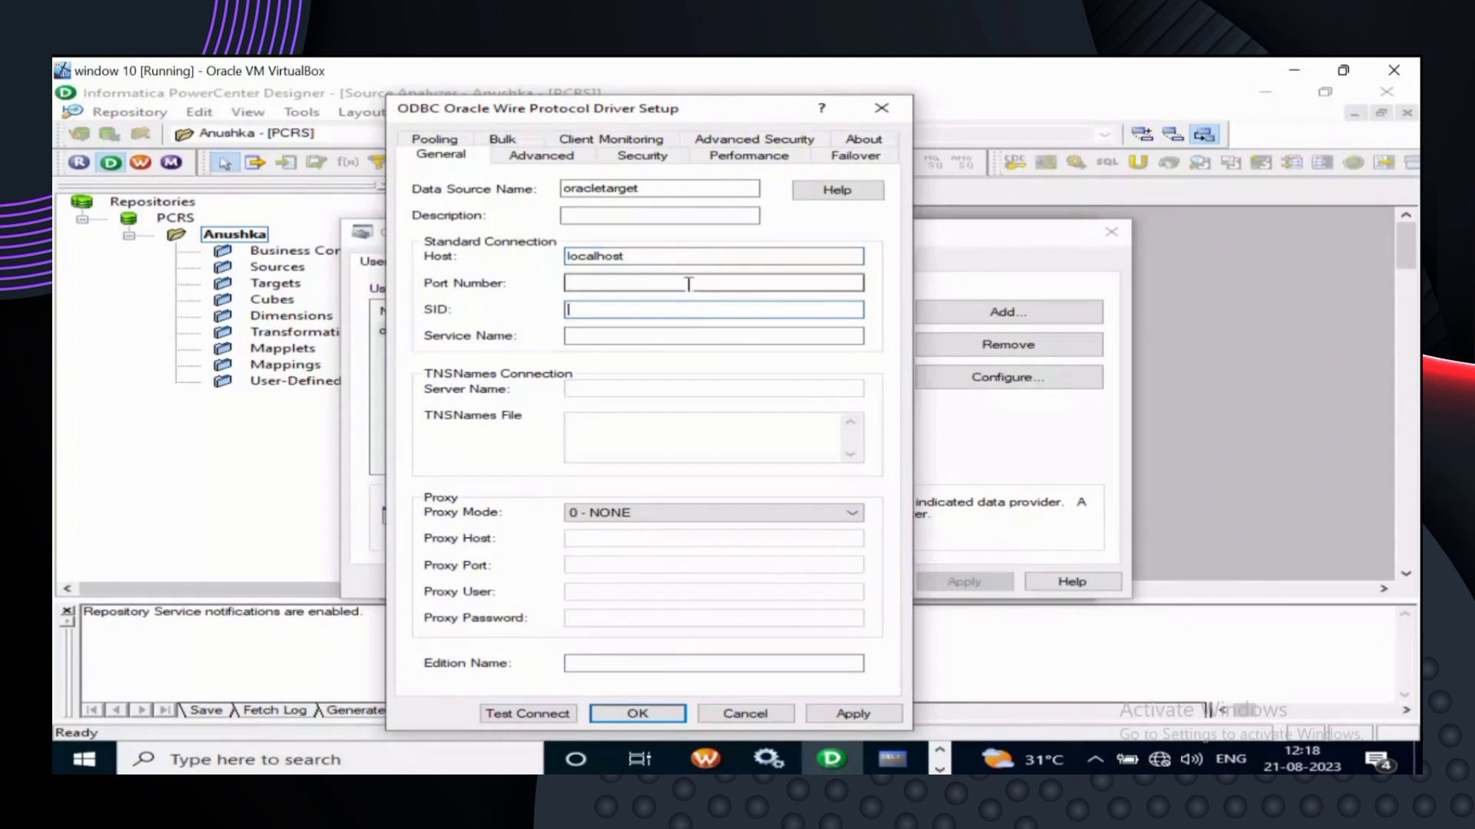
{"action": "type", "text": "15"}
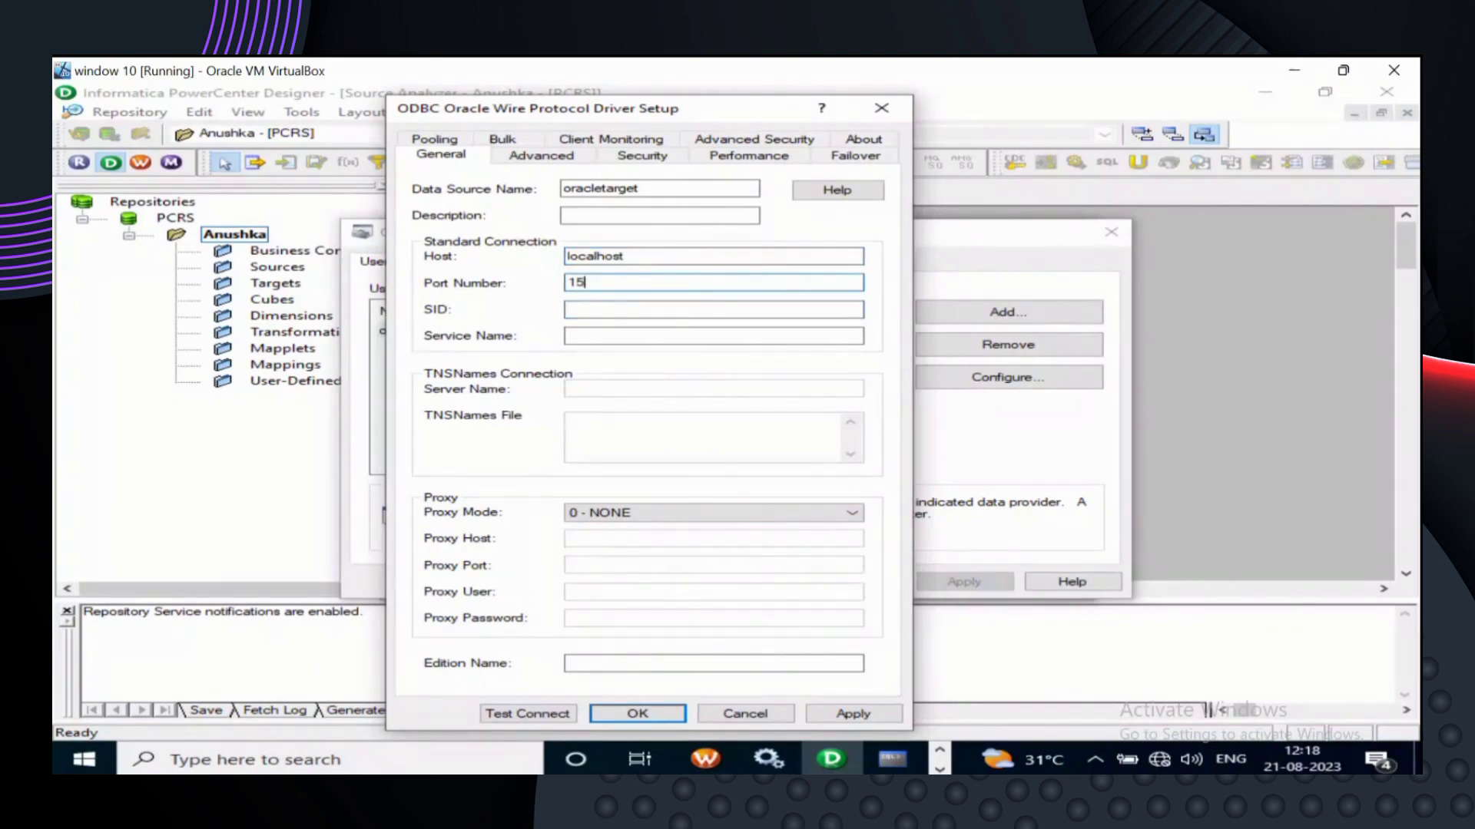
{"action": "type", "text": "21"}
{"action": "left_click", "coordinate": [624, 333]}
{"action": "type", "text": "xe"}
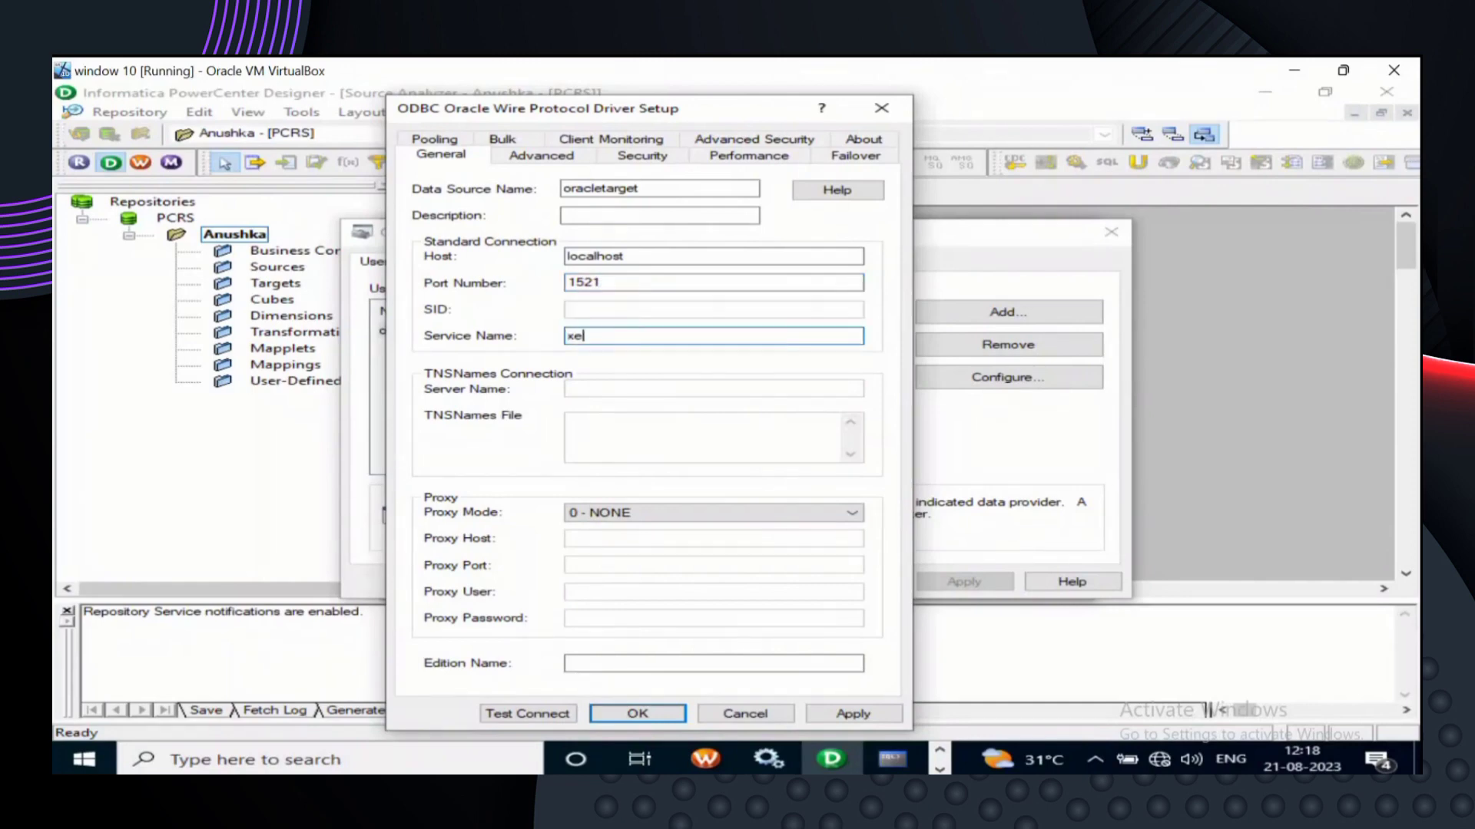
{"action": "left_click", "coordinate": [637, 713]}
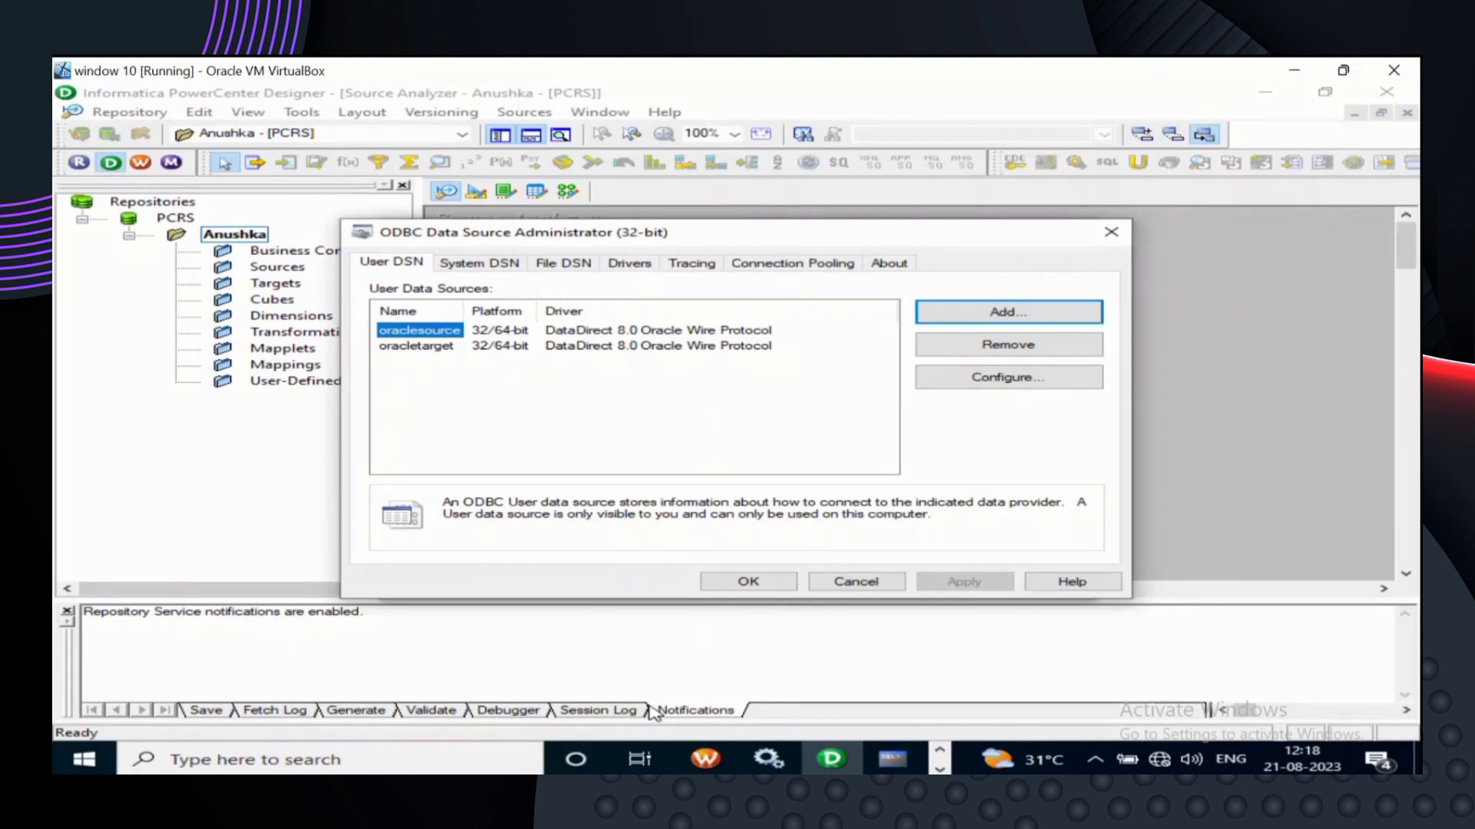
{"action": "left_click", "coordinate": [751, 582]}
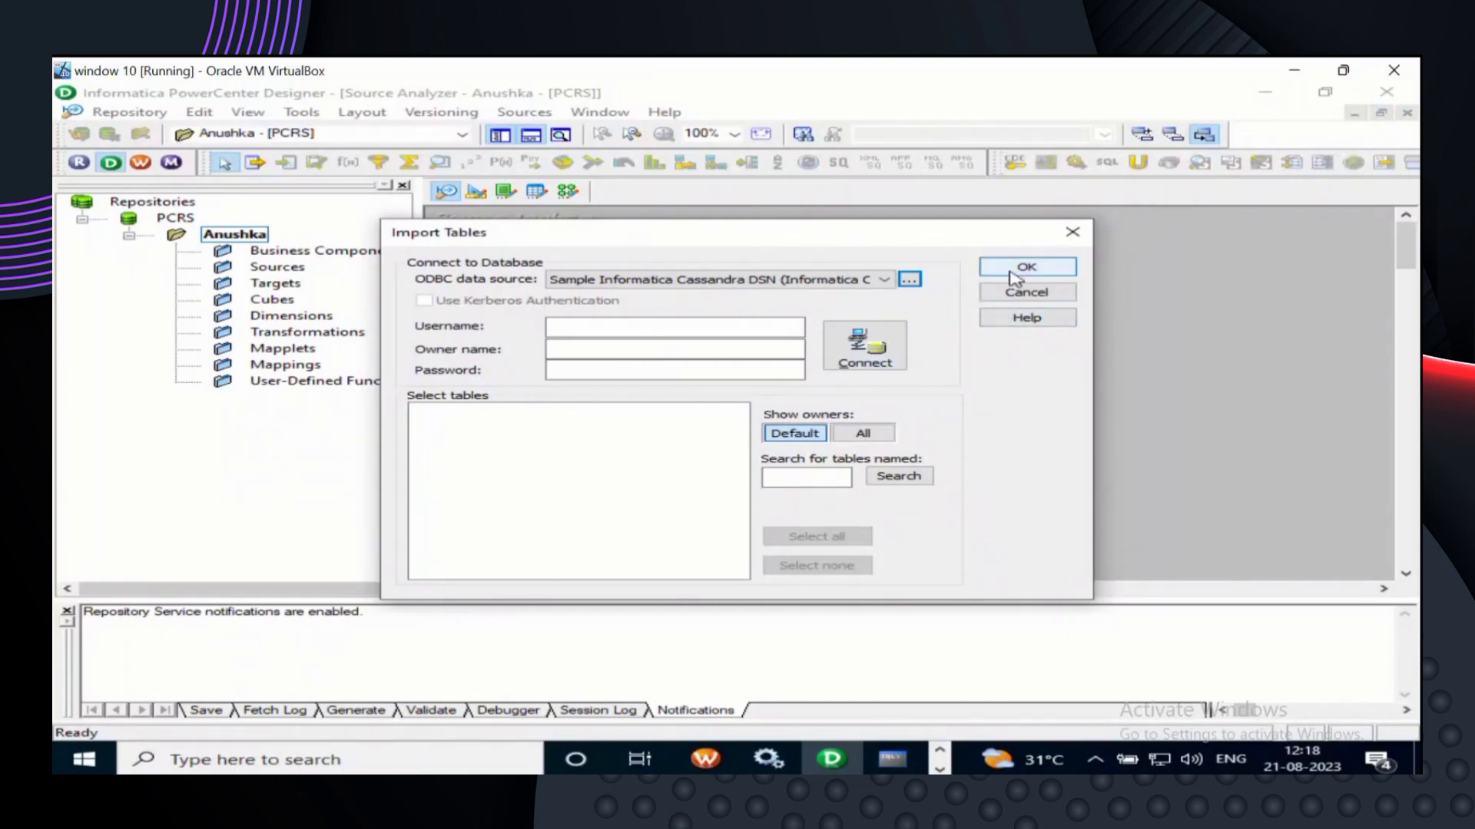
{"action": "left_click", "coordinate": [909, 280]}
{"action": "left_click", "coordinate": [915, 283]}
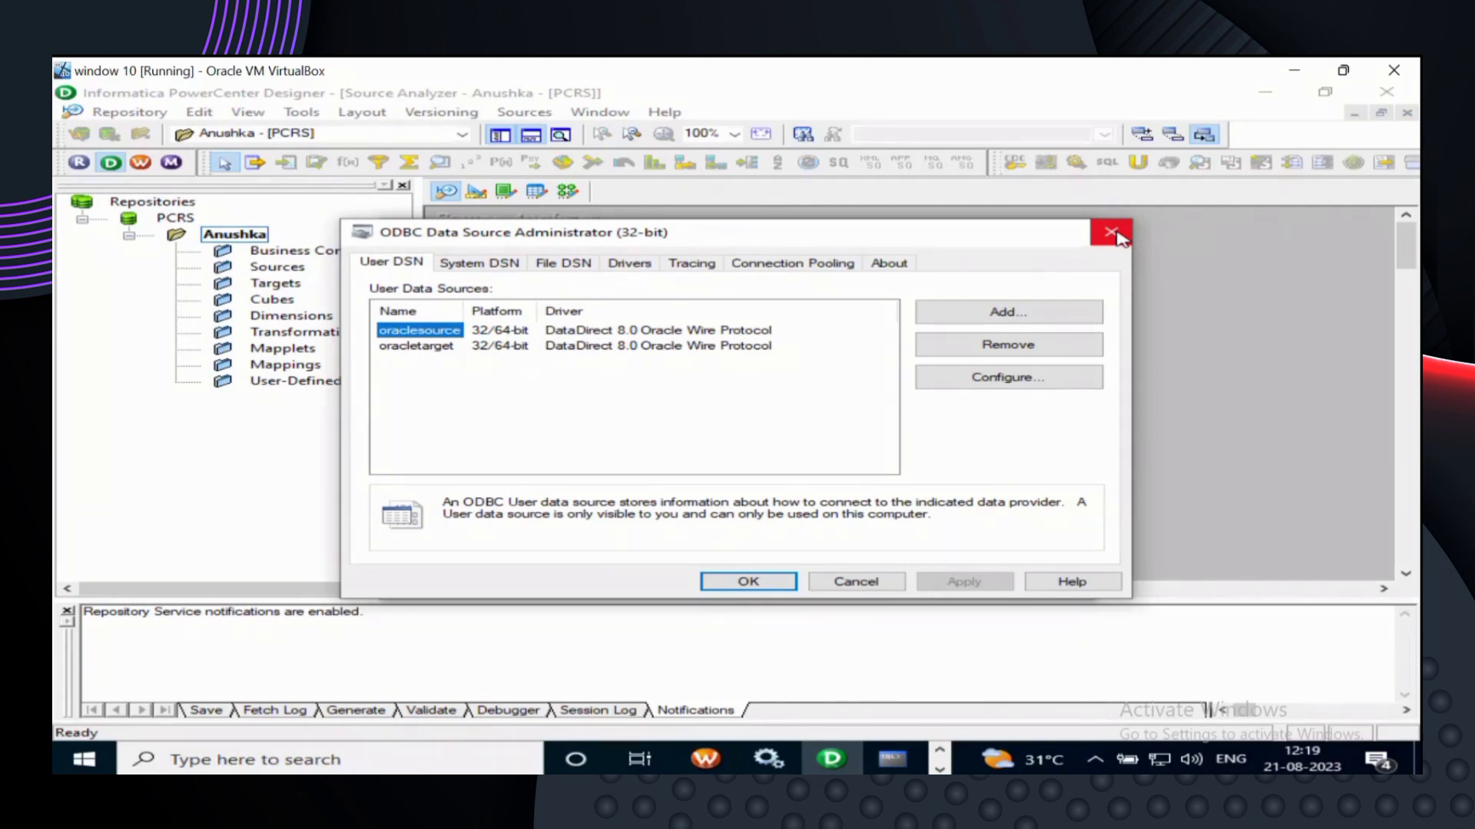
- Close the ODBC administrator and show oraclesource and oracletarget in the ODBC data source list
{"action": "left_click", "coordinate": [783, 588]}
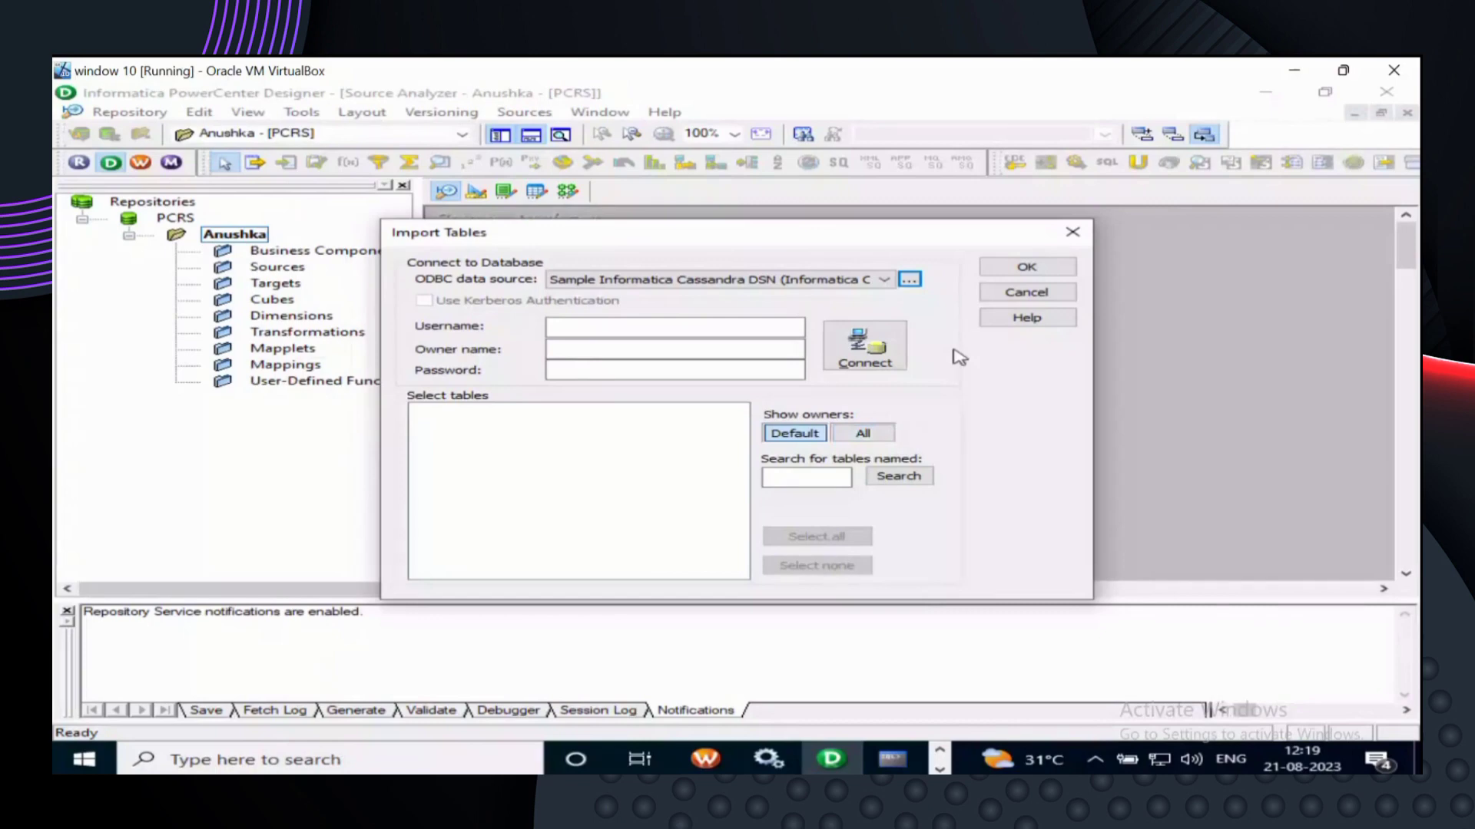
{"action": "left_click", "coordinate": [885, 281]}
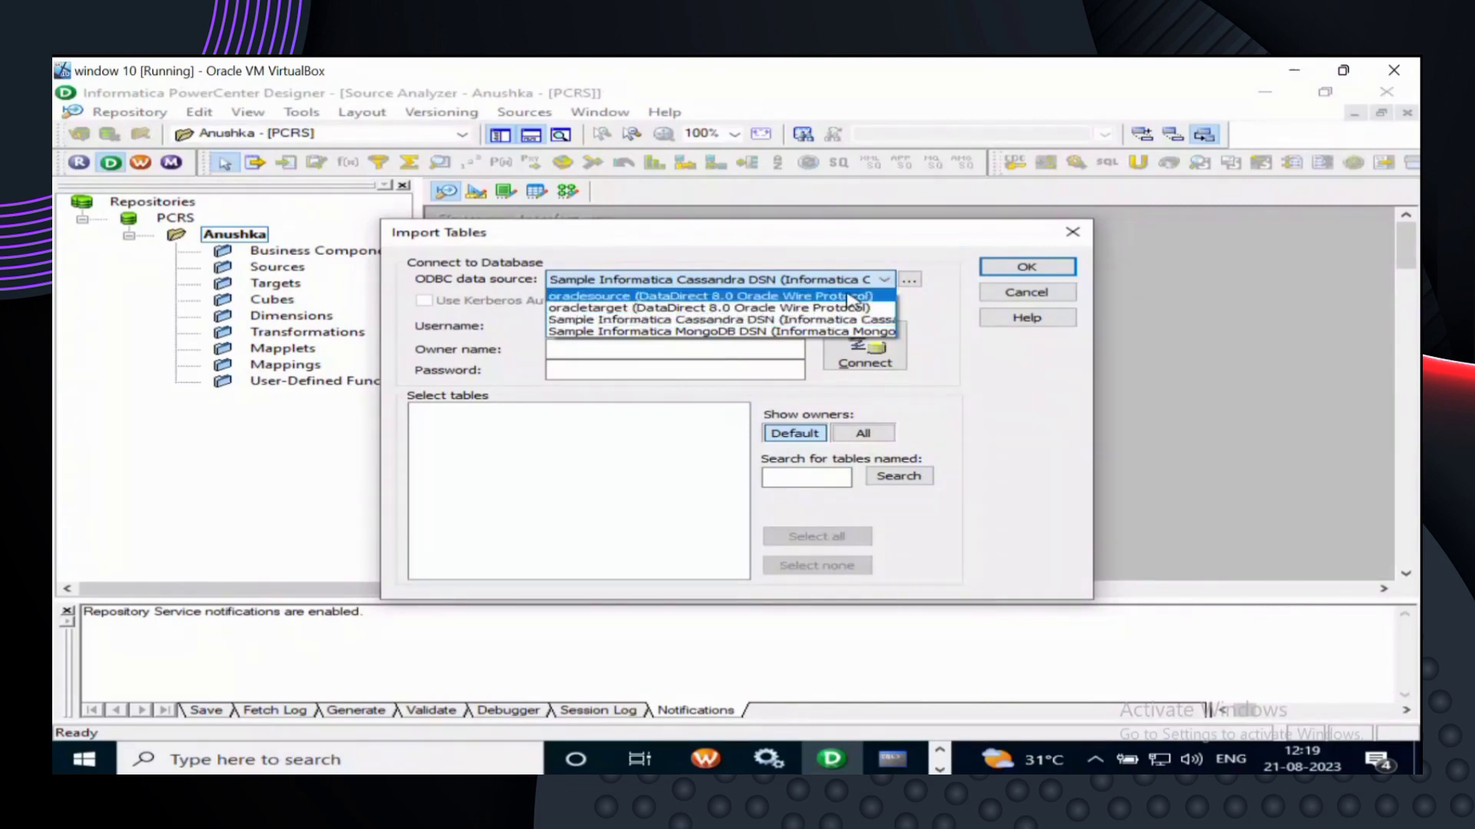
- Connect via oraclesource with the HR schema username, owner name HR and the account password
{"action": "left_click", "coordinate": [851, 297]}
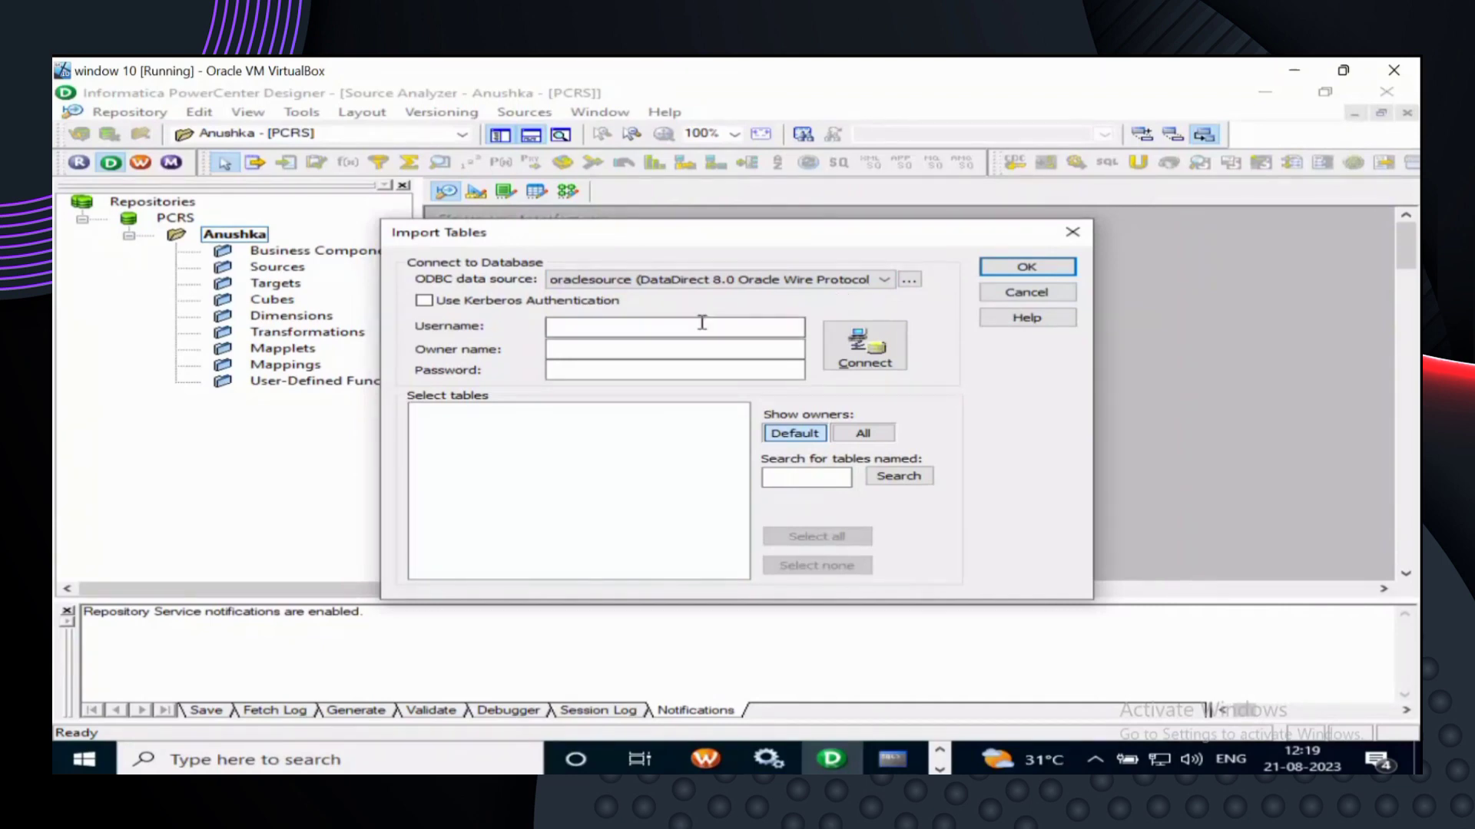
{"action": "type", "text": "hr"}
{"action": "left_click", "coordinate": [606, 348]}
{"action": "type", "text": "HR"}
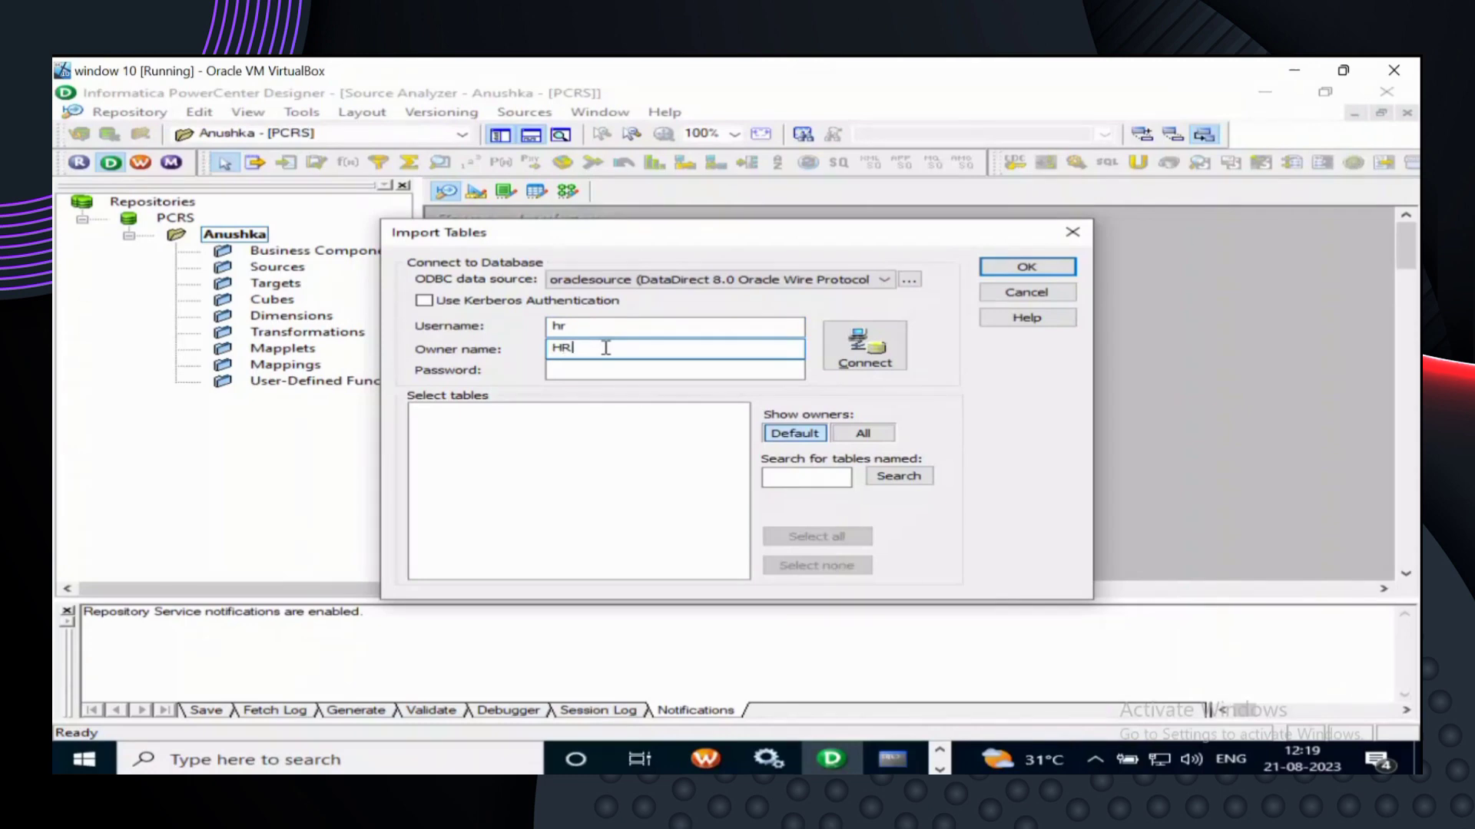
{"action": "key", "text": "BackSpace"}
{"action": "key", "text": "BackSpace"}
{"action": "left_click", "coordinate": [606, 372]}
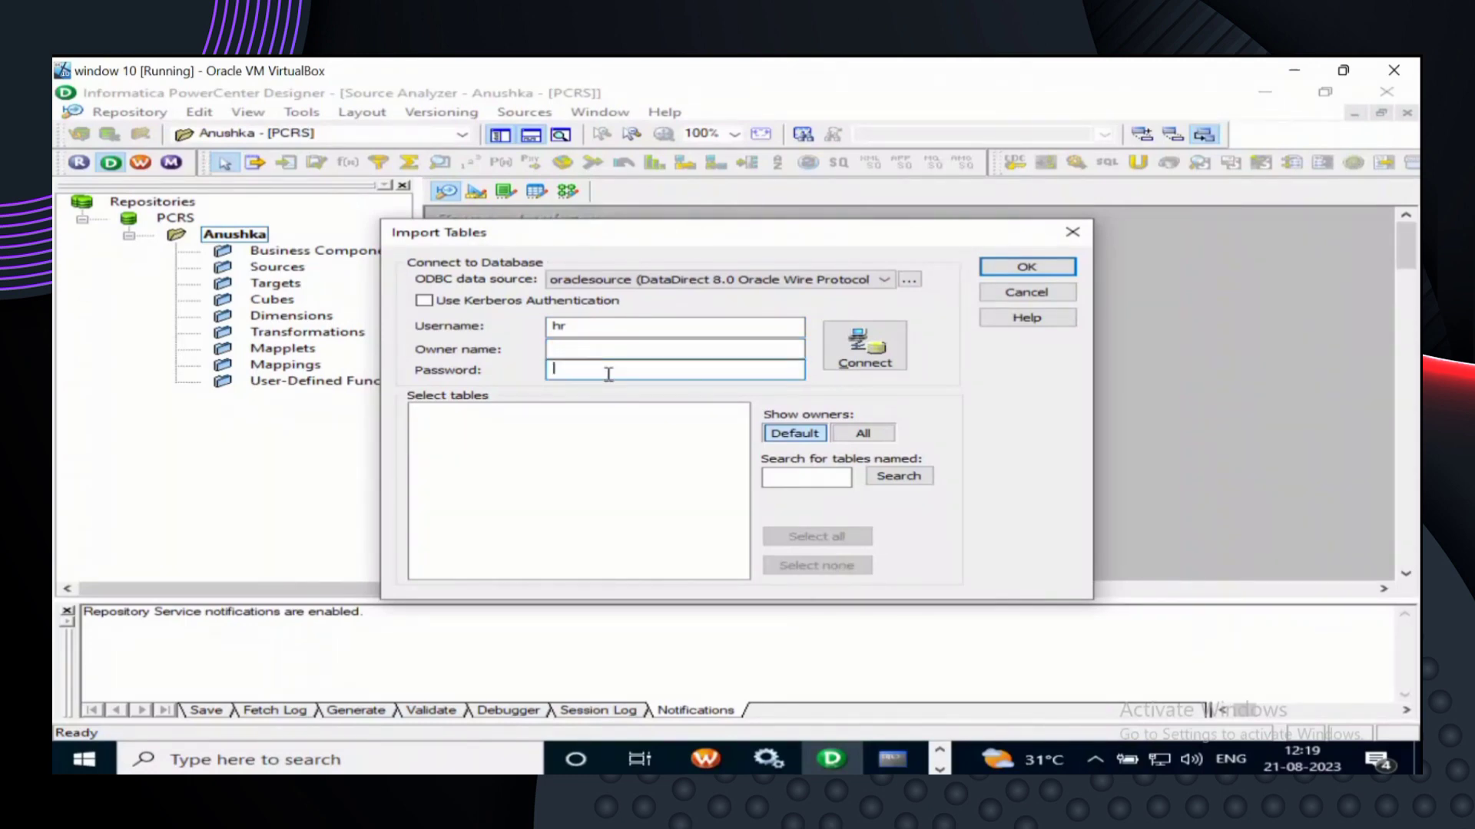
{"action": "type", "text": "hr"}
{"action": "left_click", "coordinate": [576, 350]}
{"action": "type", "text": "HR"}
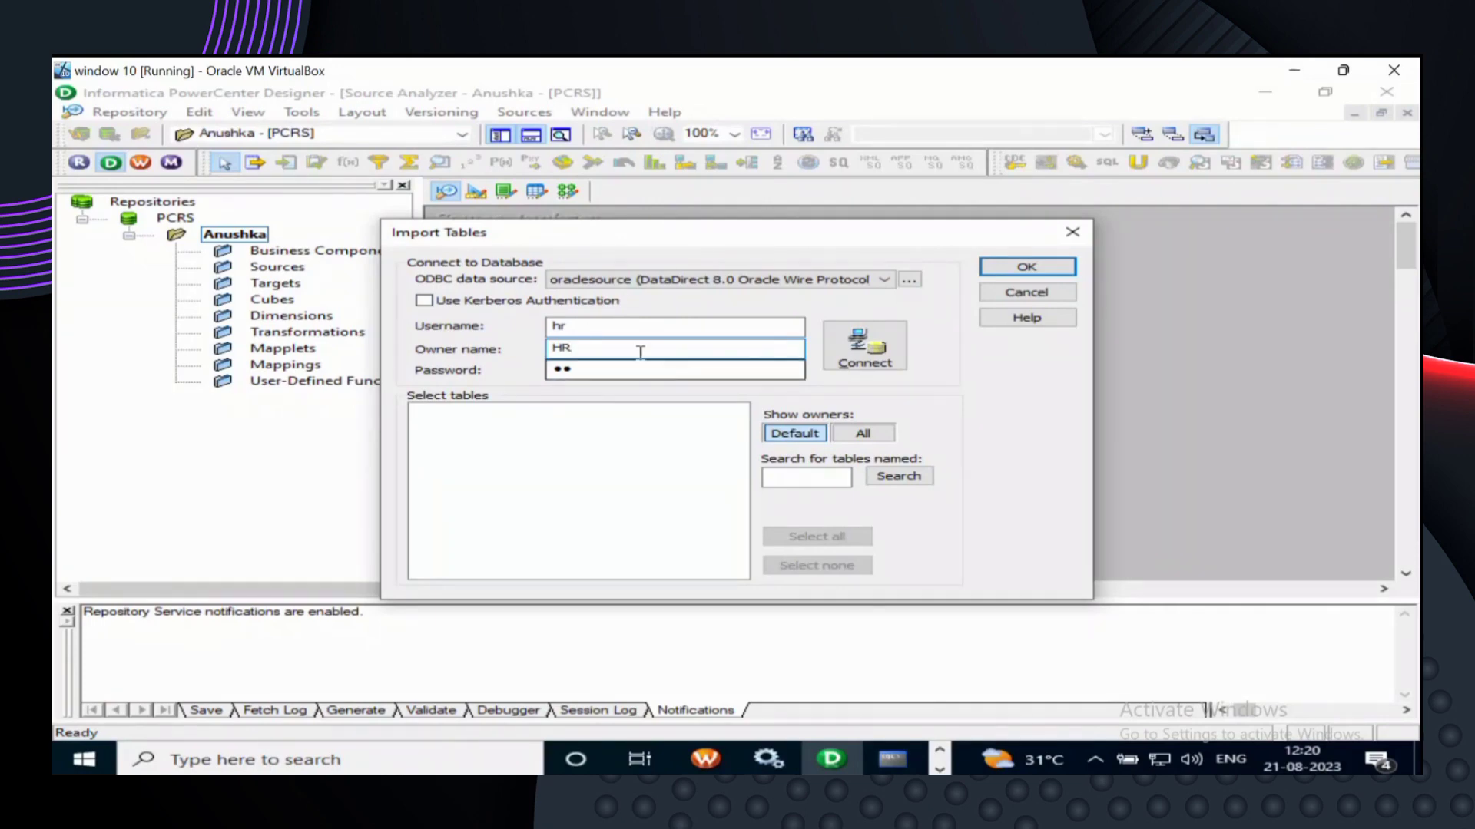
{"action": "left_click", "coordinate": [619, 326]}
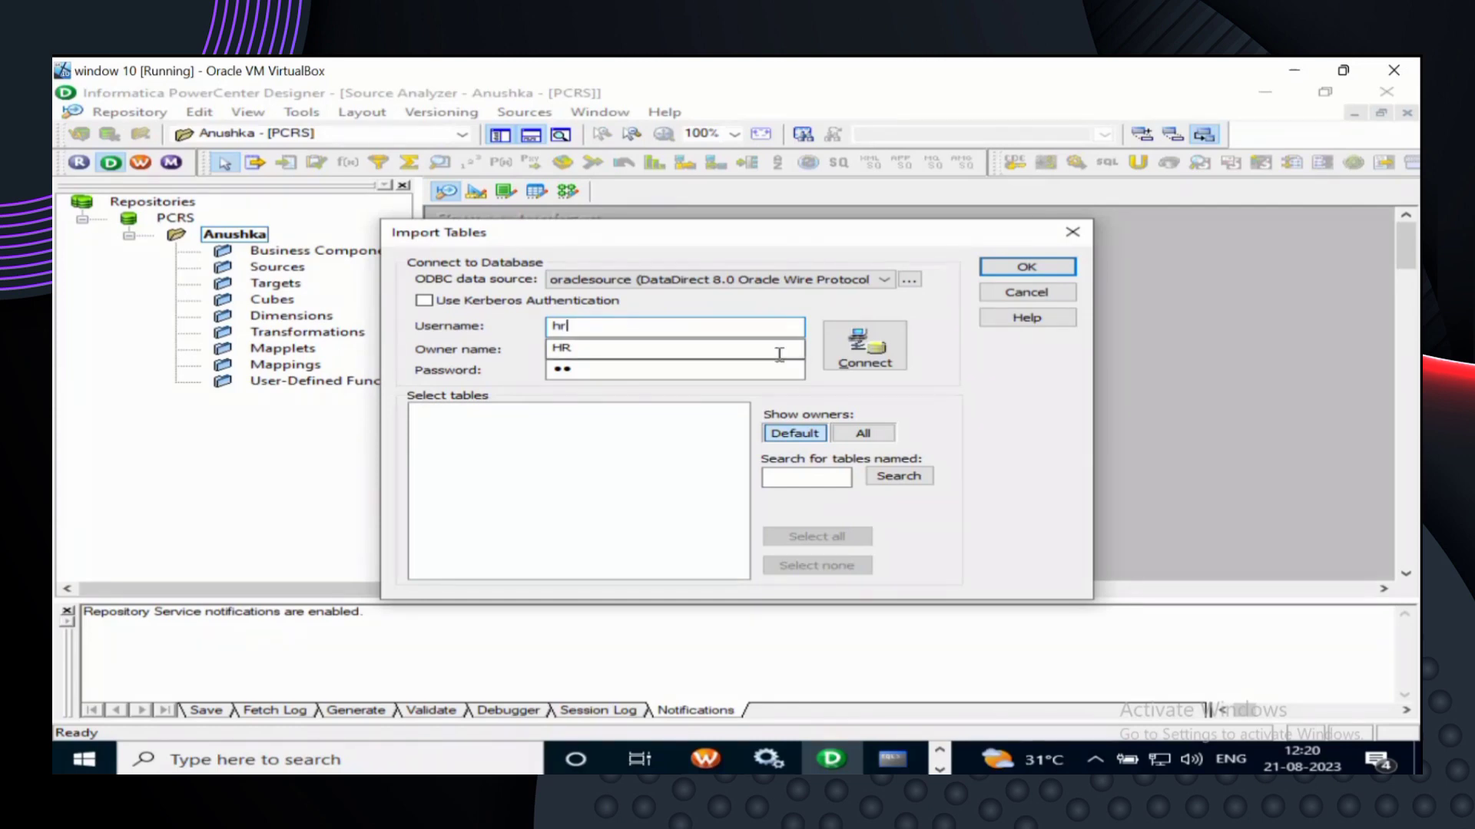
{"action": "left_click", "coordinate": [848, 353]}
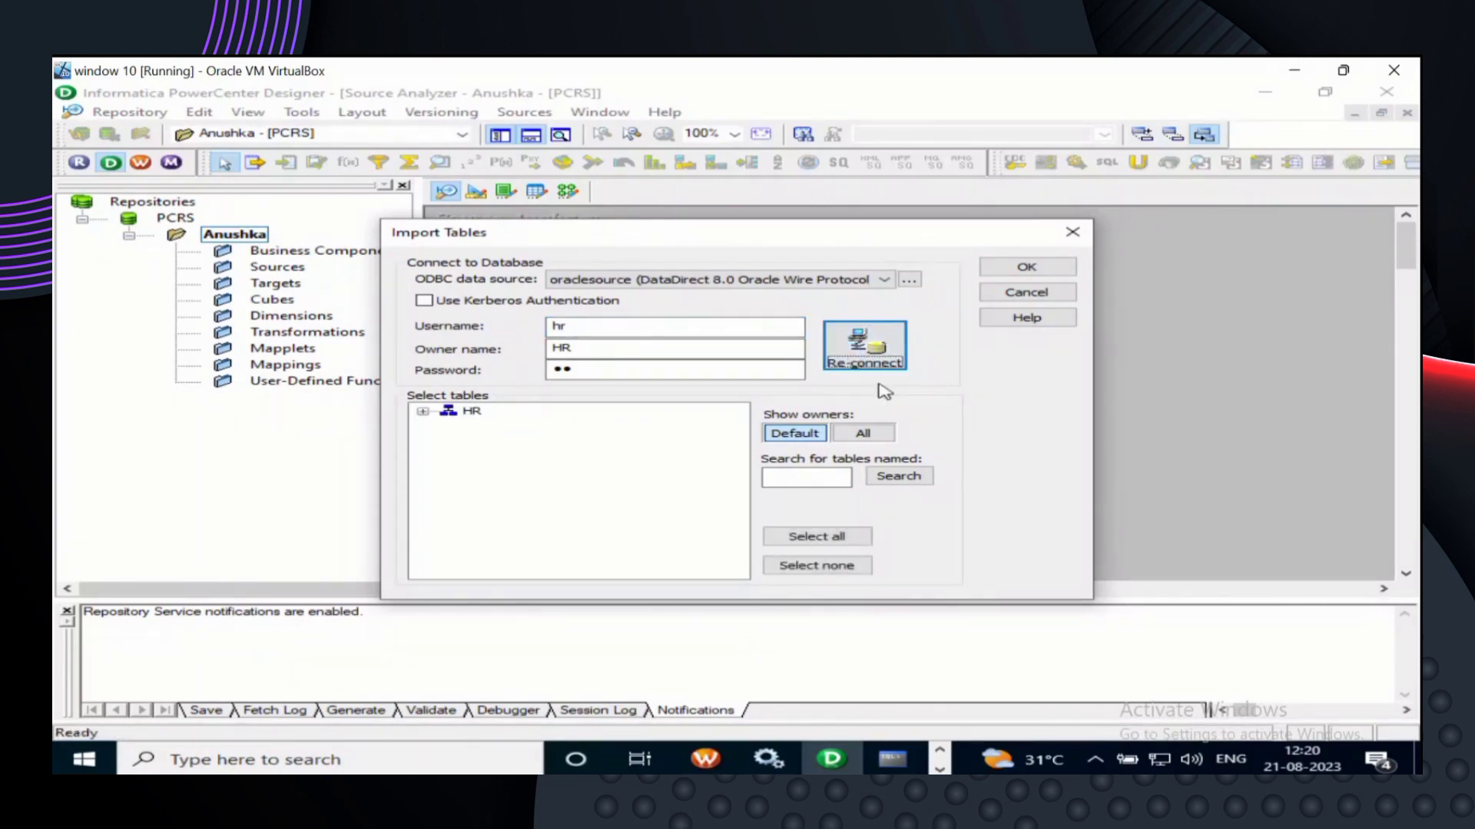
- Expand HR and its TABLES folder, then select the EMPLOYEES table
{"action": "left_click", "coordinate": [427, 419]}
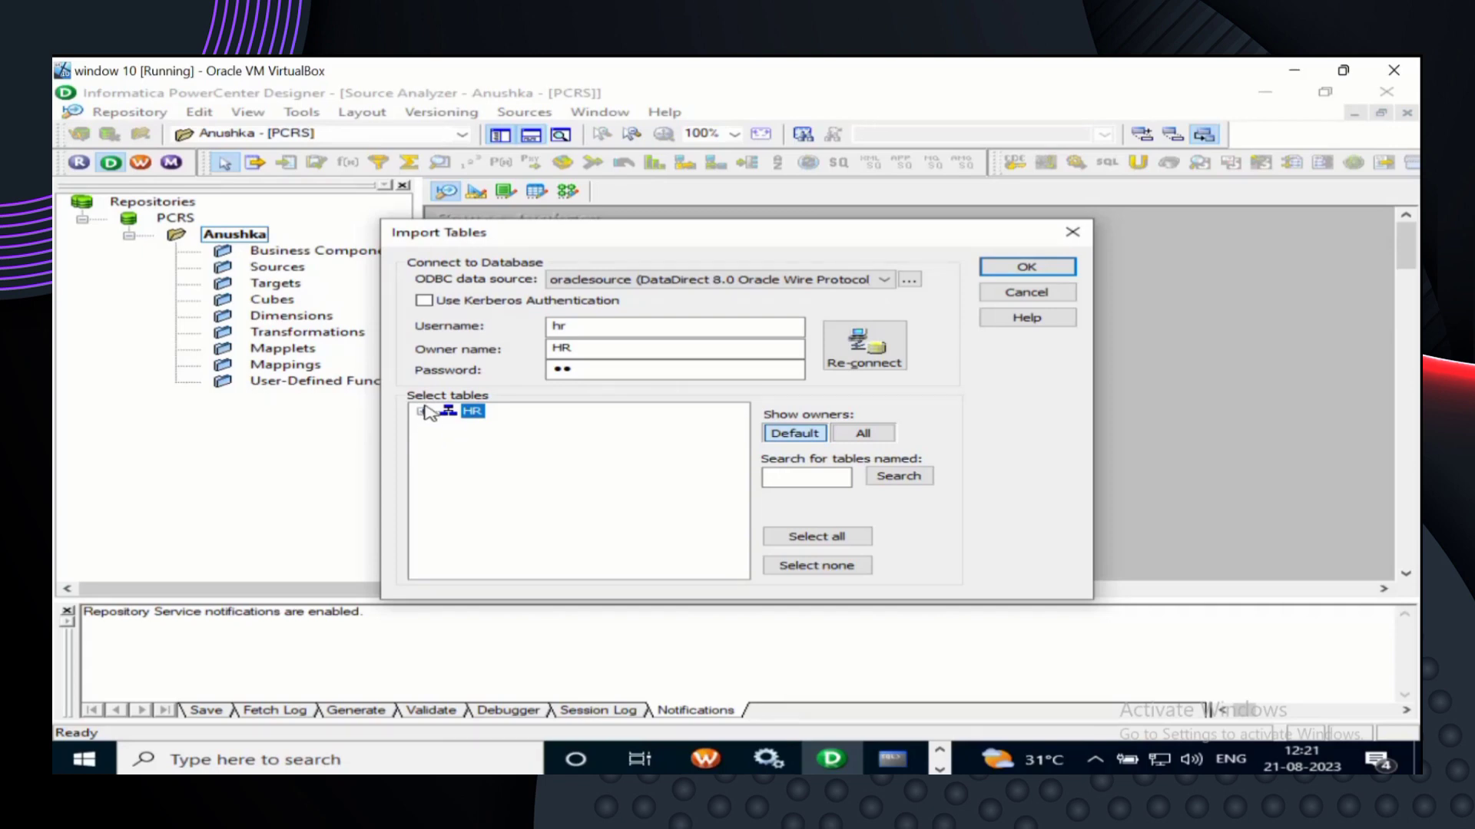
{"action": "left_click", "coordinate": [422, 410]}
{"action": "left_click", "coordinate": [449, 426]}
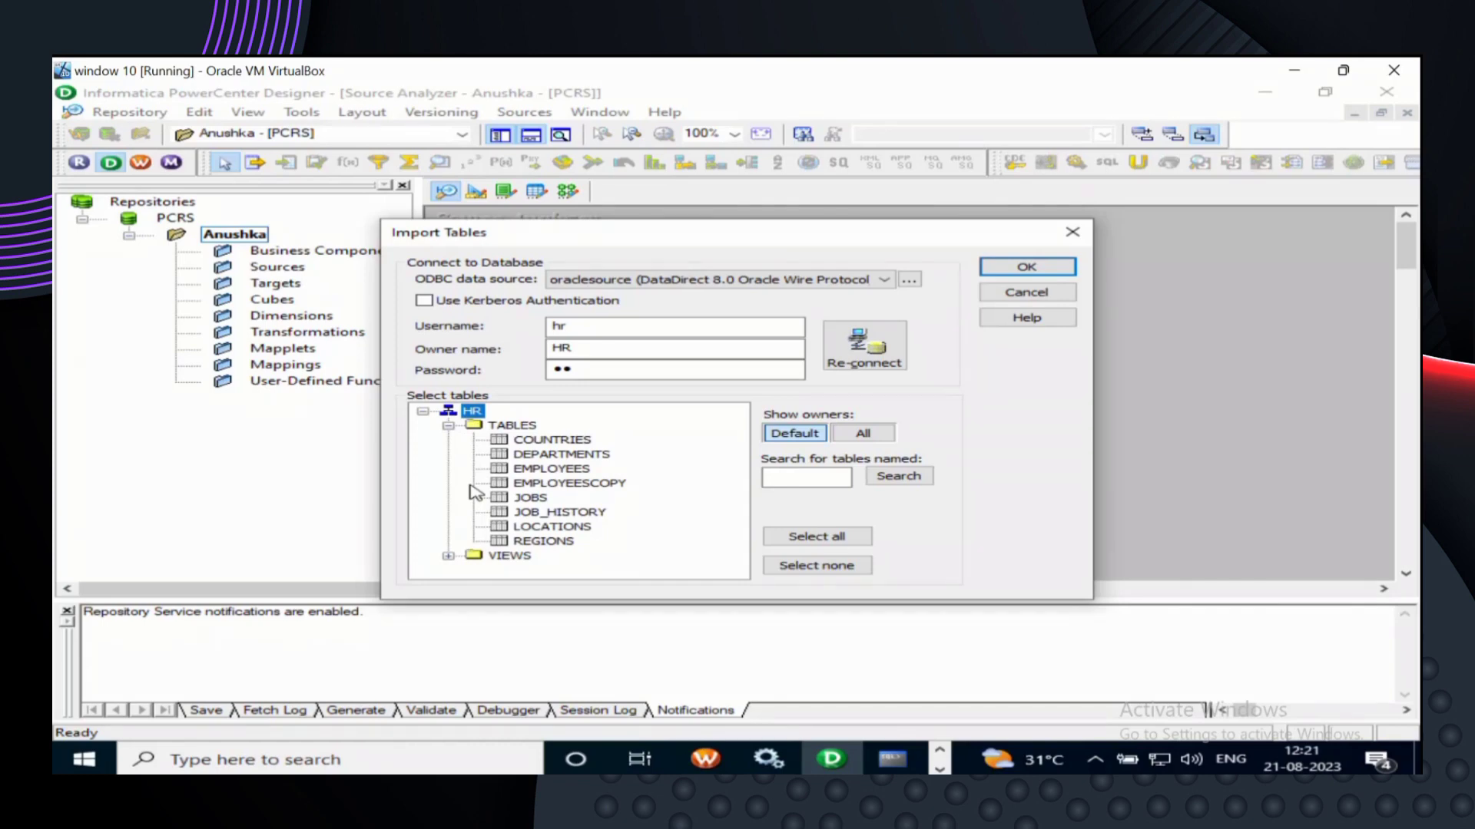
{"action": "left_click", "coordinate": [516, 459]}
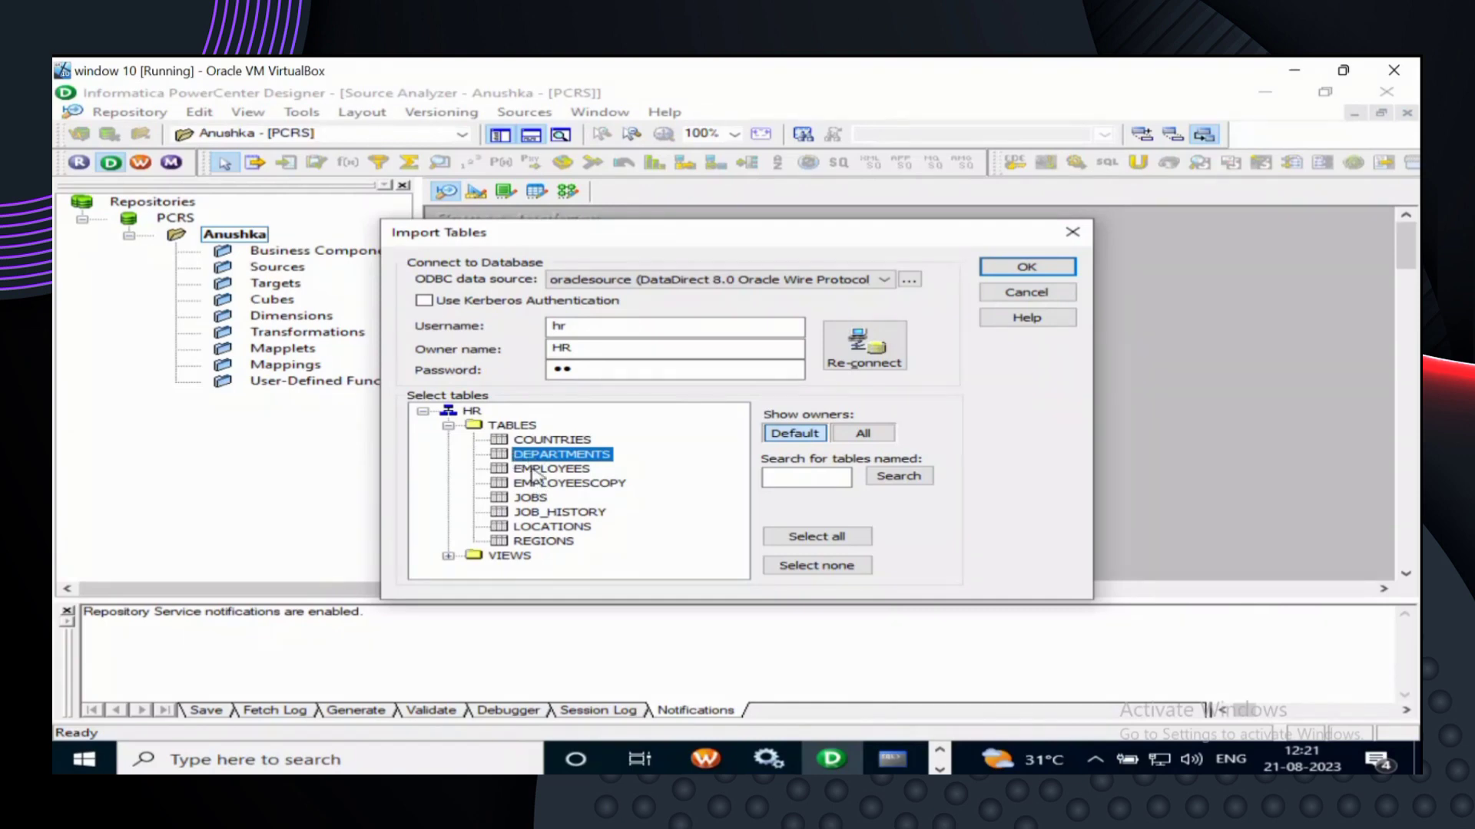
{"action": "left_click", "coordinate": [533, 471]}
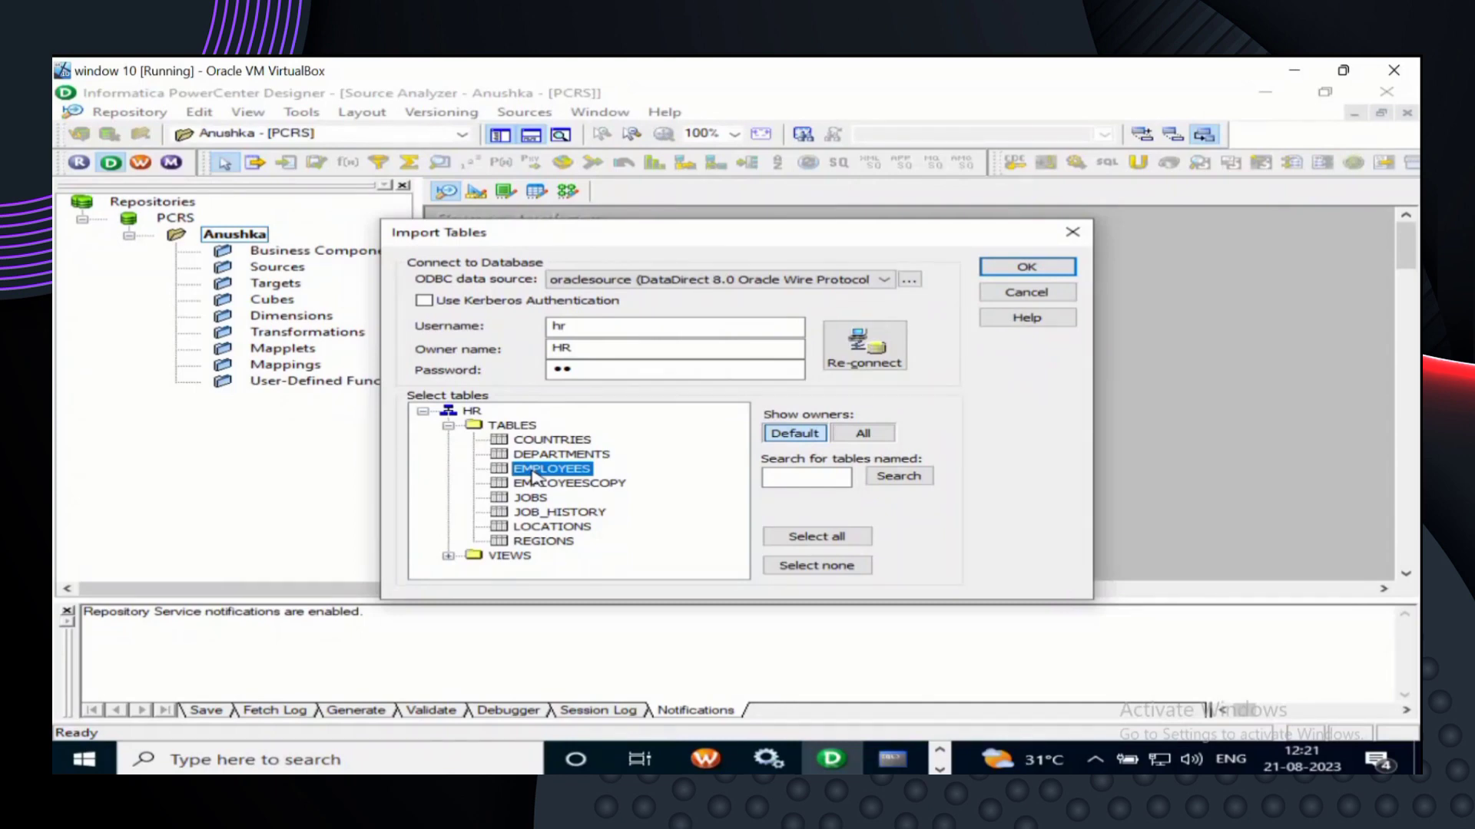
- Import EMPLOYEES into the Source Analyzer and deselect the new source definition
{"action": "left_click", "coordinate": [1006, 276]}
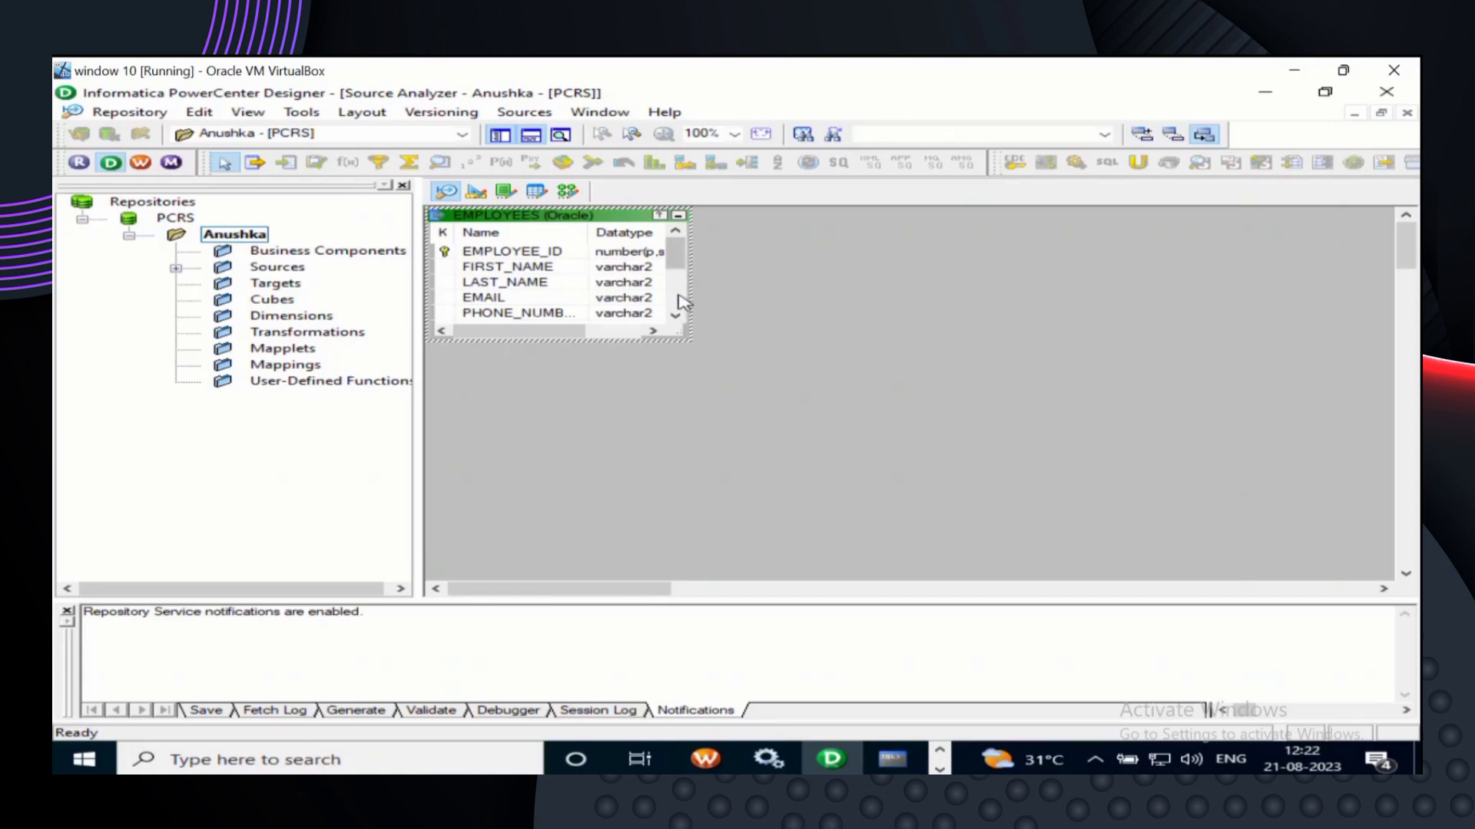
{"action": "left_click", "coordinate": [725, 297]}
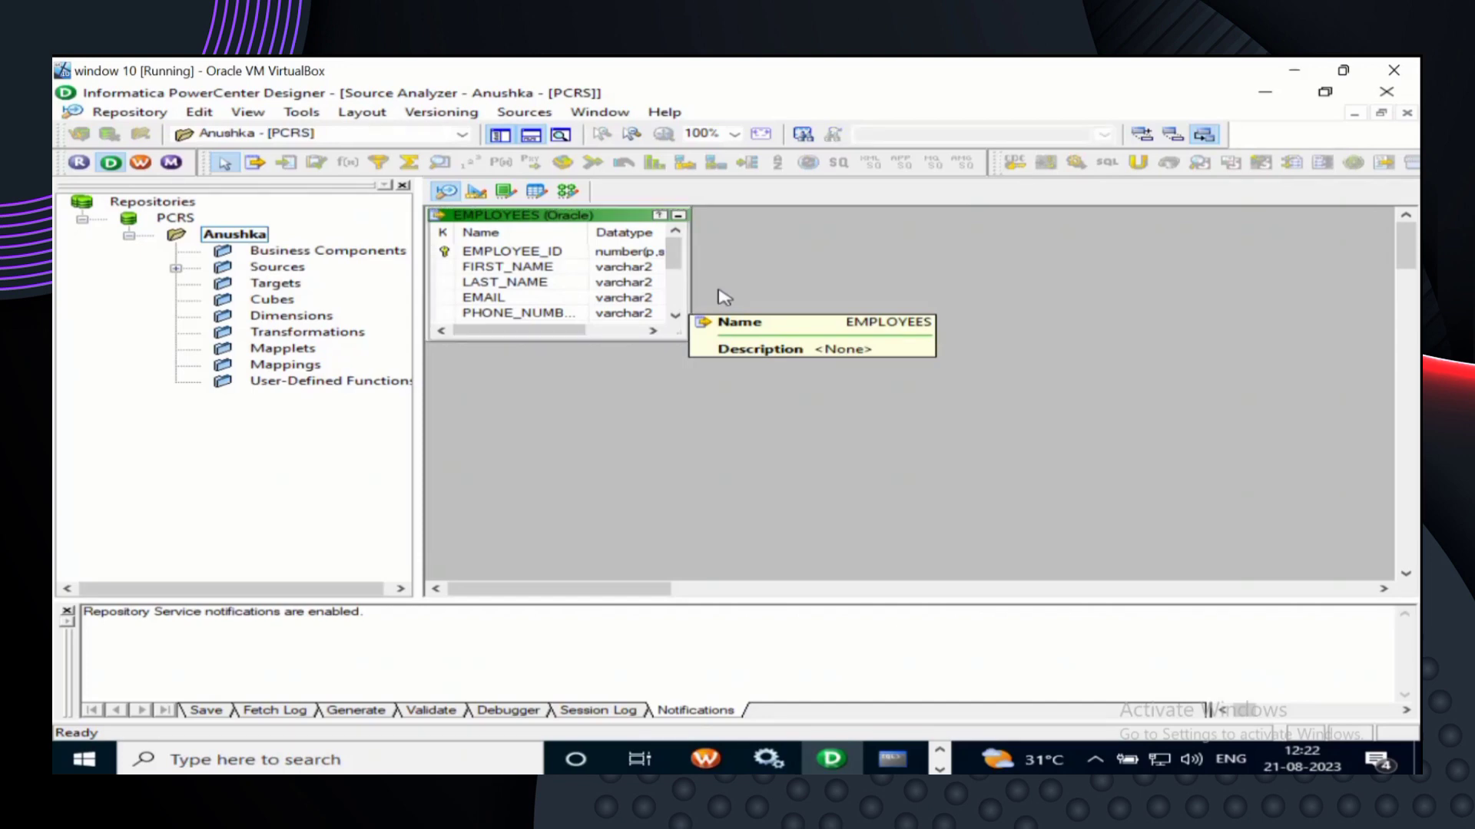
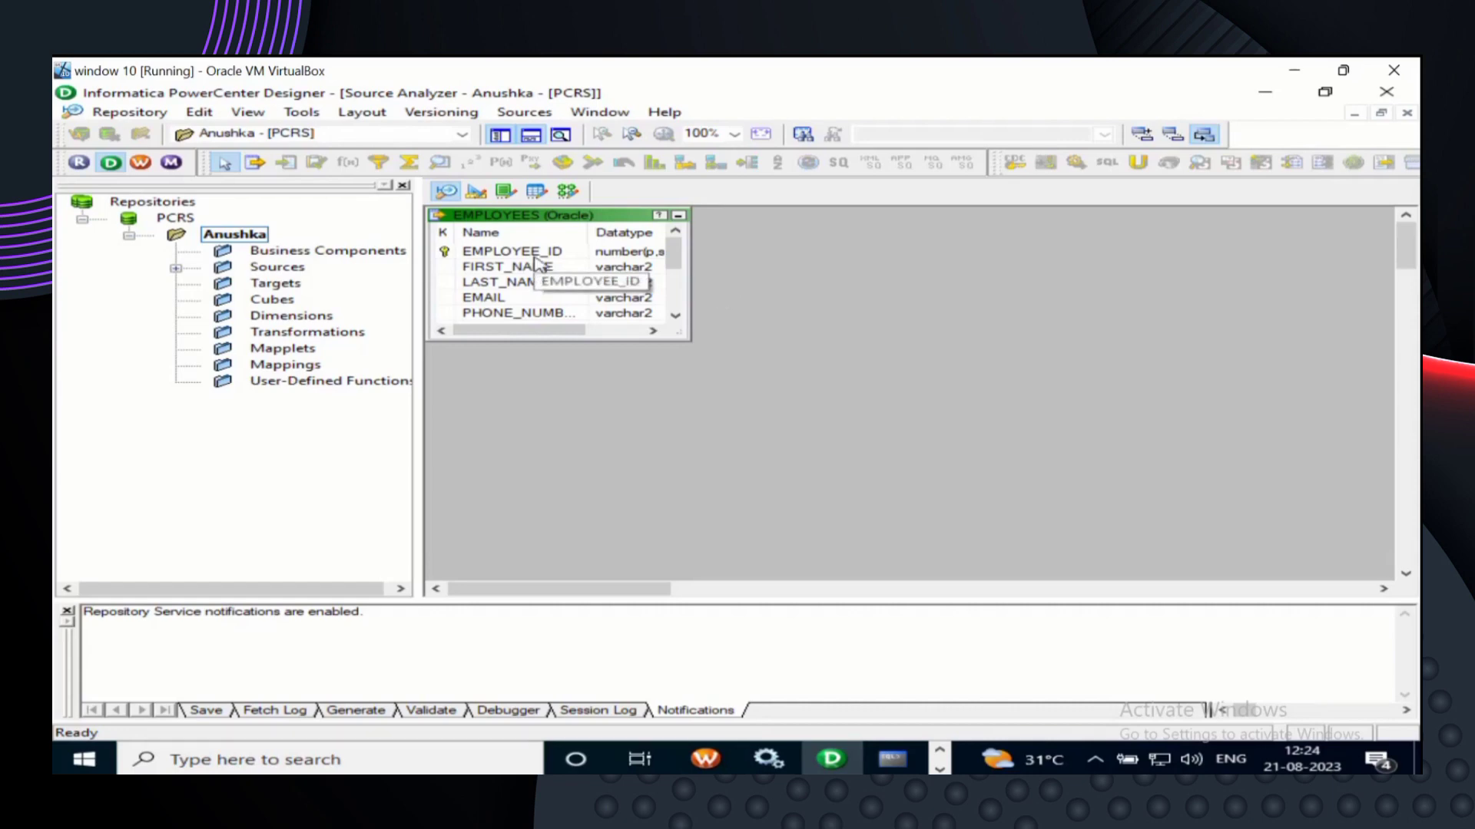
- Resize the EMPLOYEES source definition so every column from EMPLOYEE_ID to the department column shows
{"action": "left_click", "coordinate": [586, 221]}
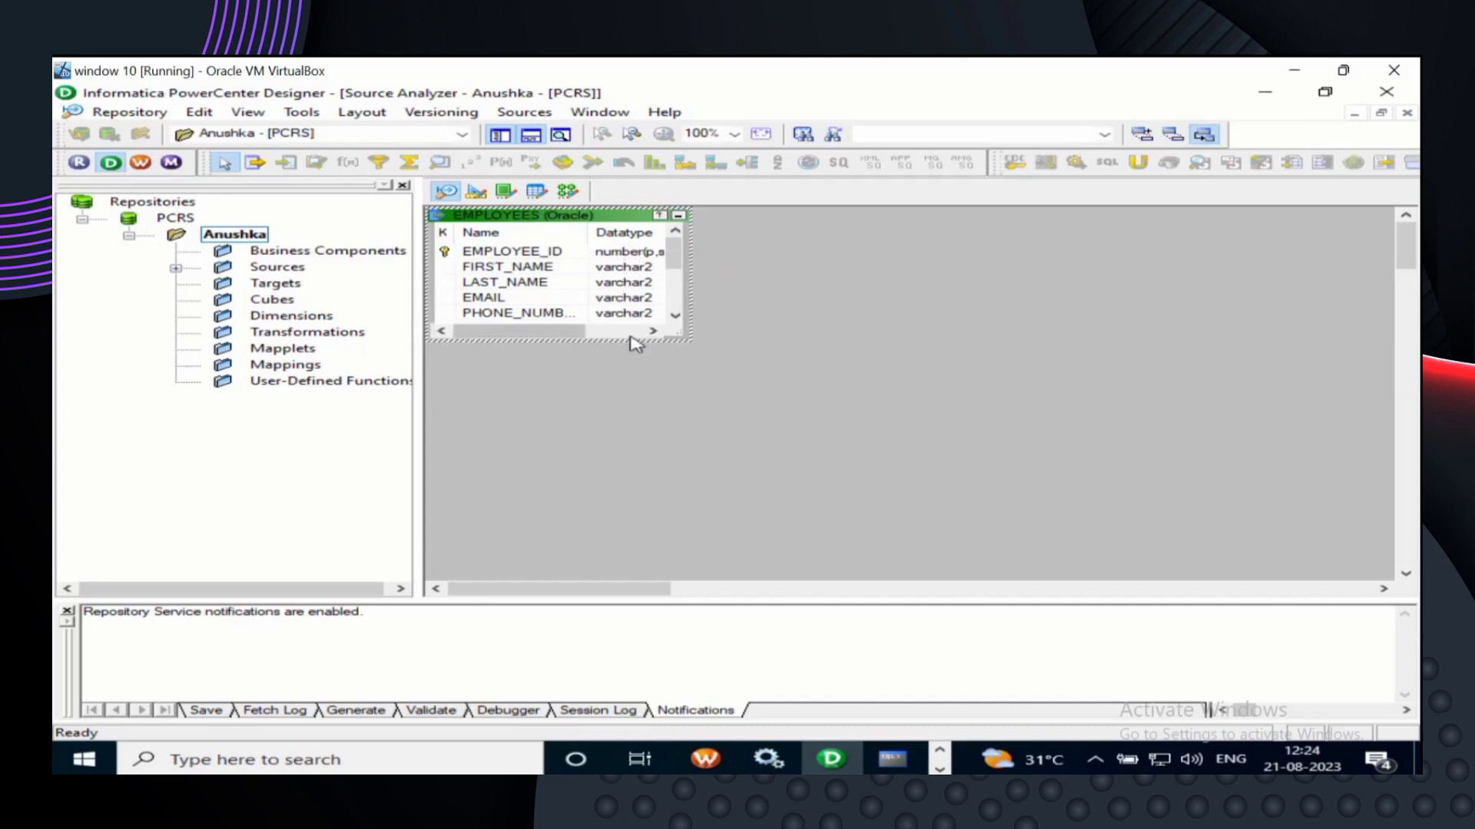
{"action": "left_click_drag", "start_coordinate": [641, 340], "coordinate": [656, 581]}
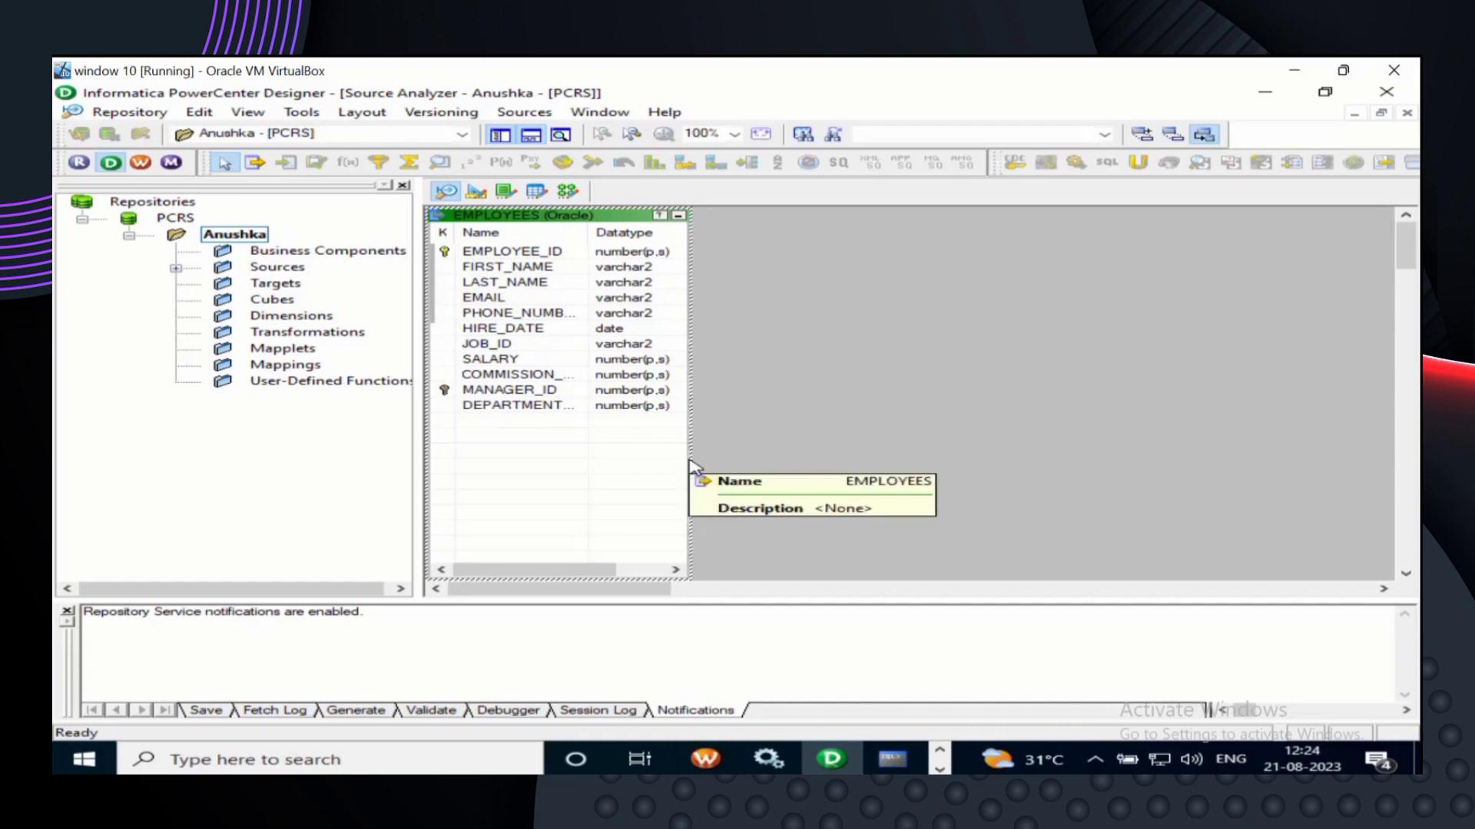
{"action": "left_click_drag", "start_coordinate": [688, 451], "coordinate": [923, 453]}
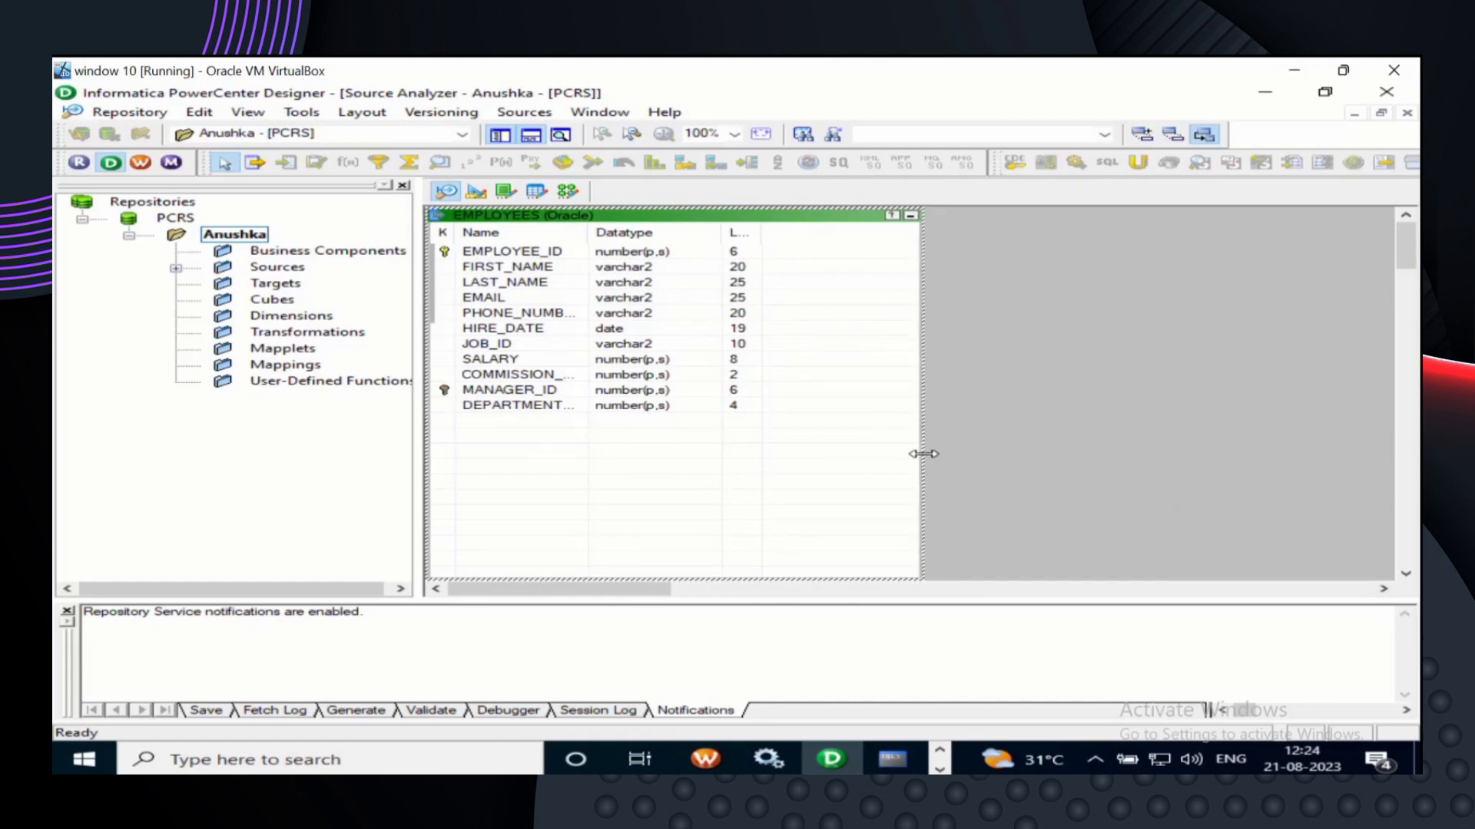
{"action": "left_click_drag", "start_coordinate": [923, 454], "coordinate": [728, 471]}
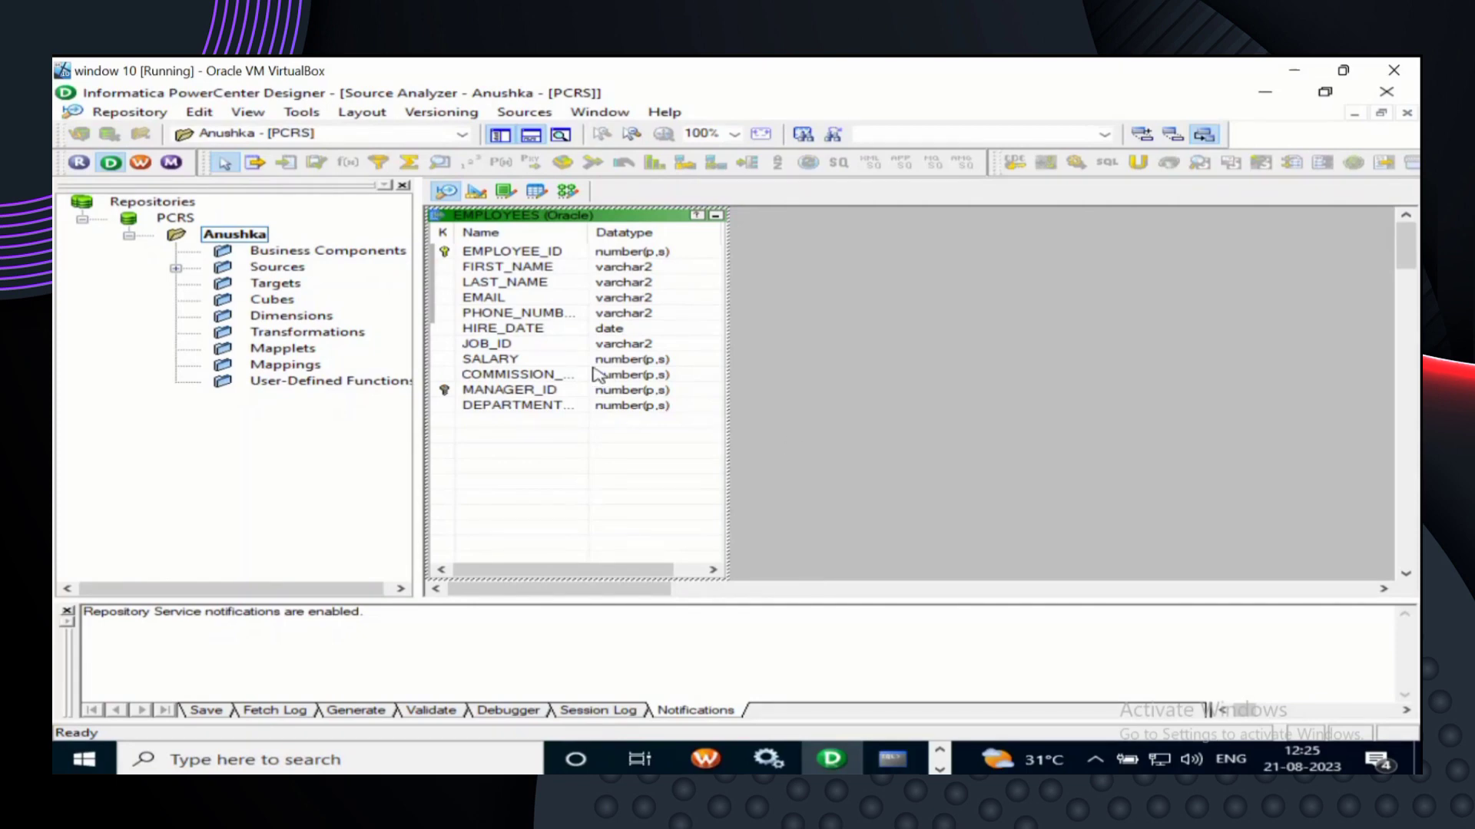
- Expand Sources and then oraclesource in the Navigator to reveal the EMPLOYEES table
{"action": "left_click", "coordinate": [176, 269]}
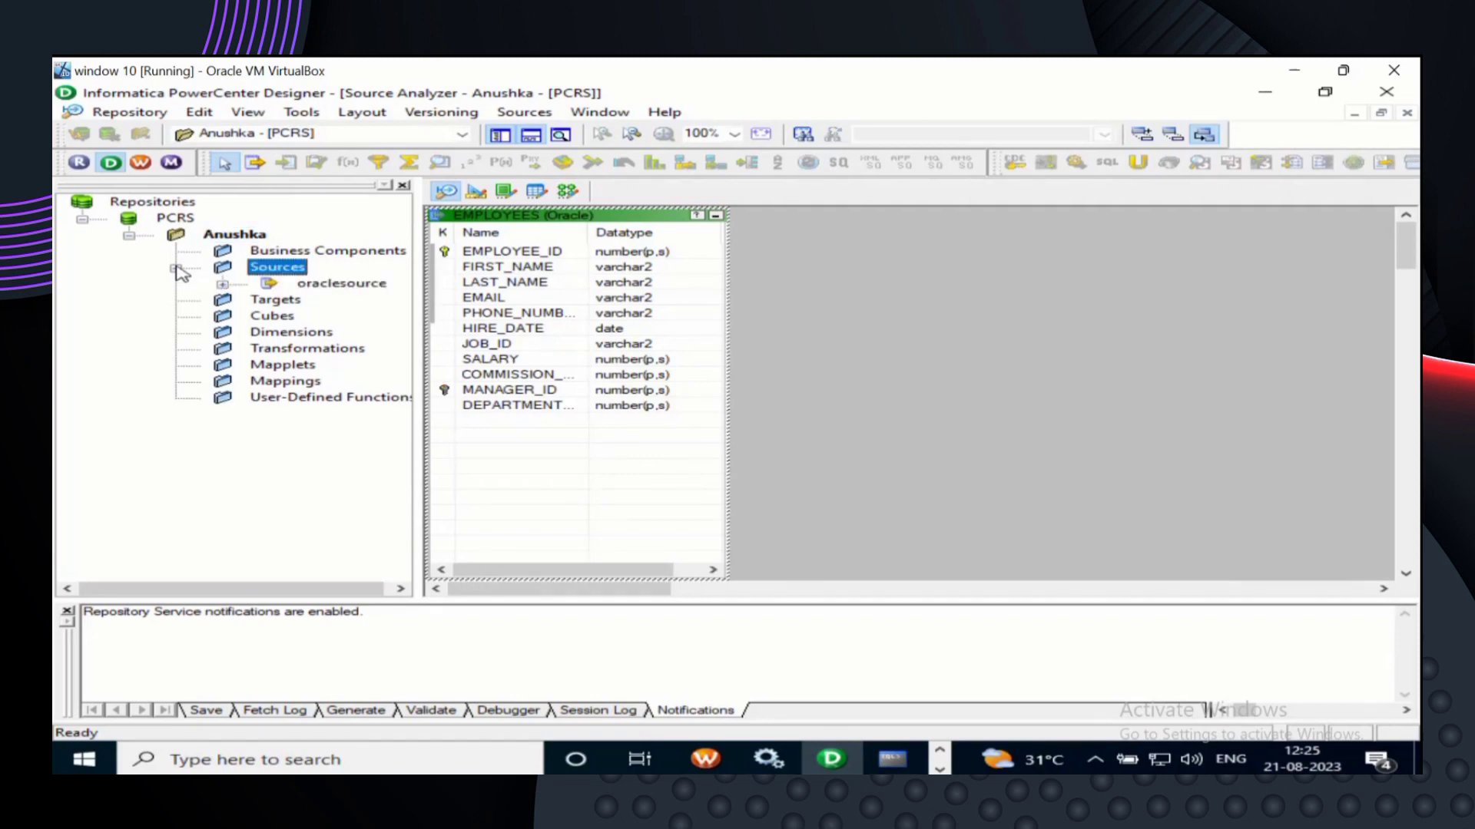
{"action": "left_click", "coordinate": [222, 284]}
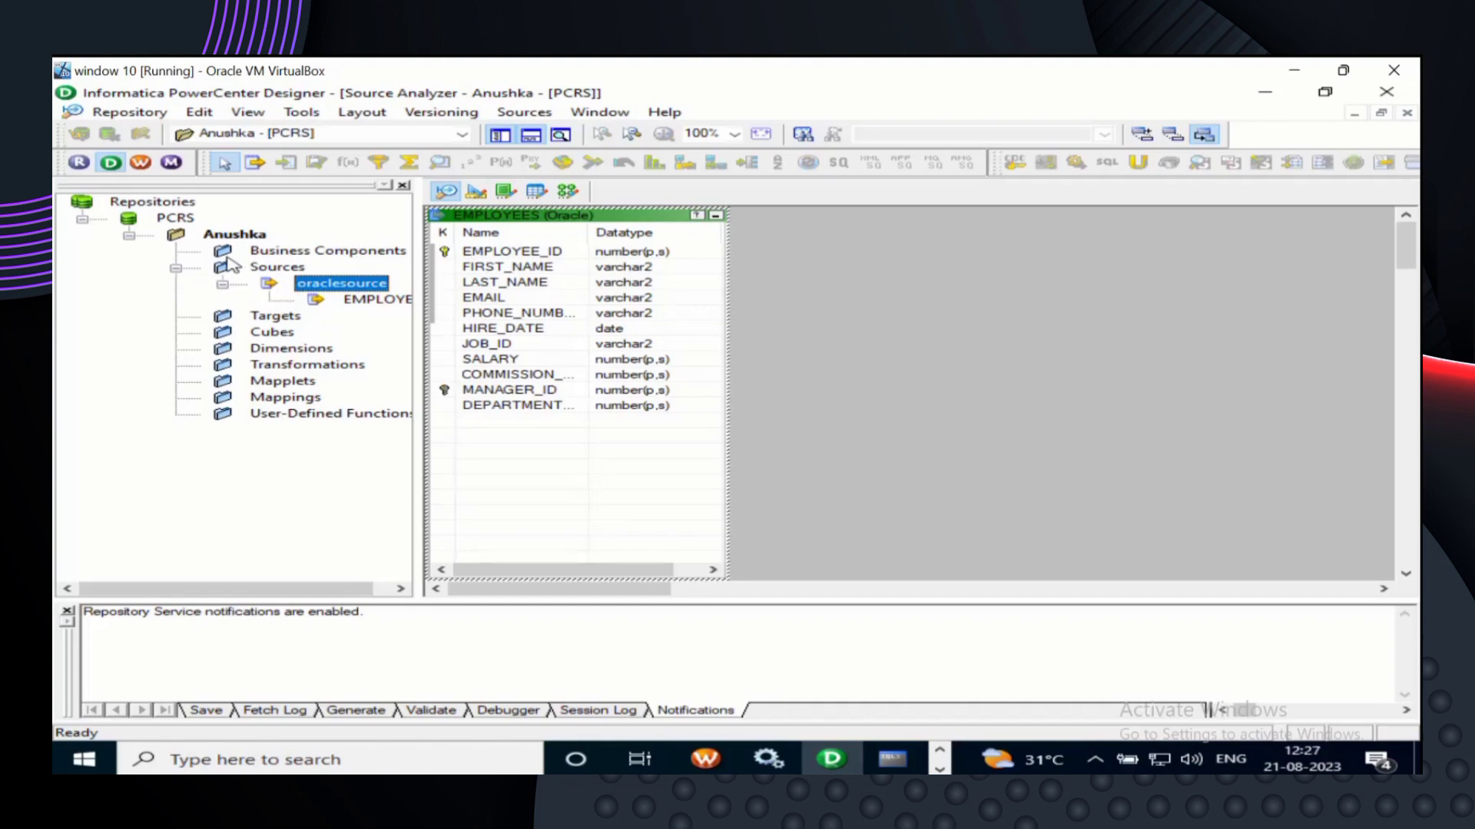
- Switch to the Target Designer and start Targets > Import from Database
{"action": "left_click", "coordinate": [477, 194]}
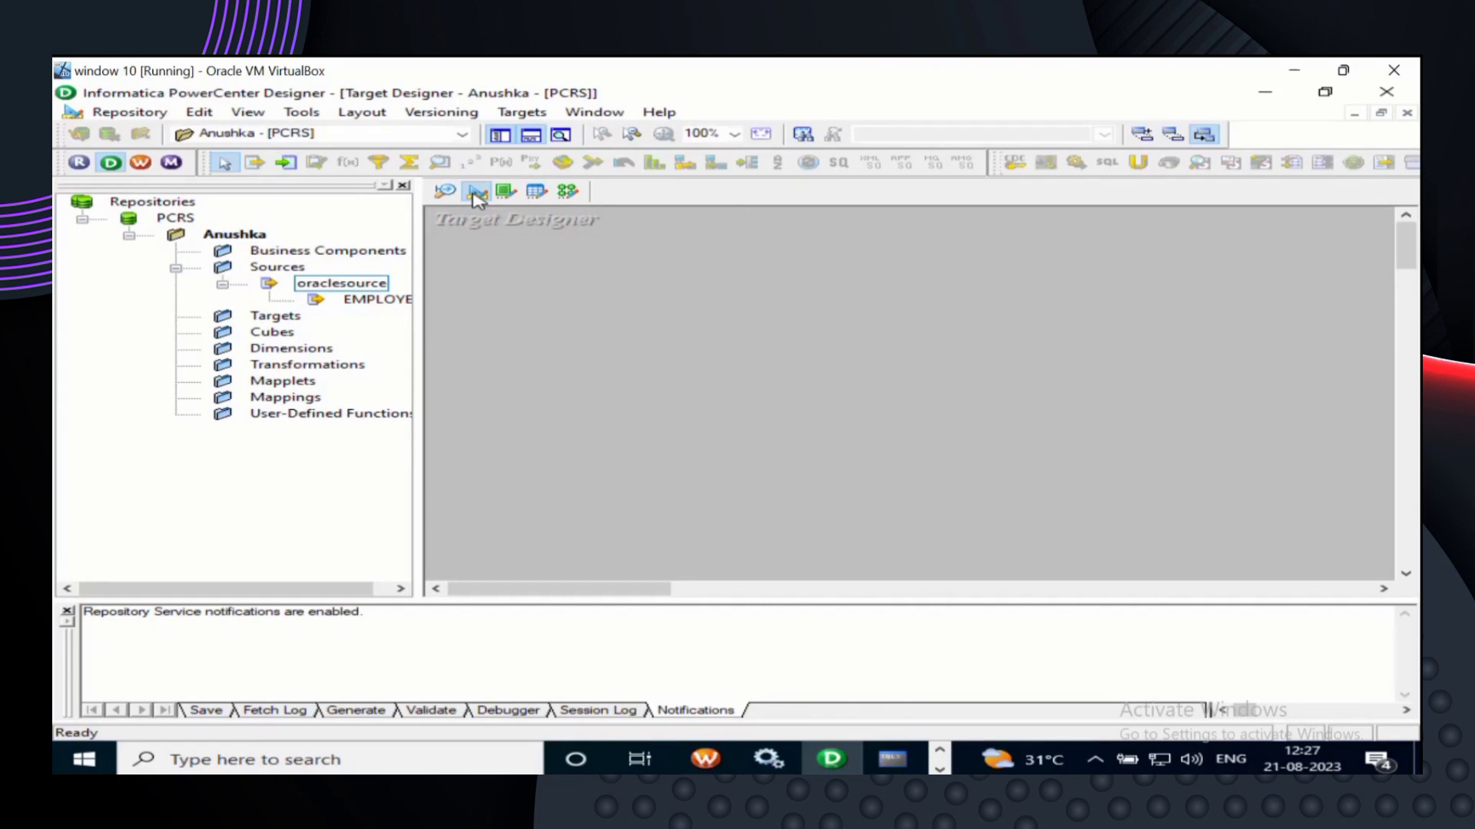
{"action": "left_click", "coordinate": [477, 193]}
{"action": "left_click", "coordinate": [522, 113]}
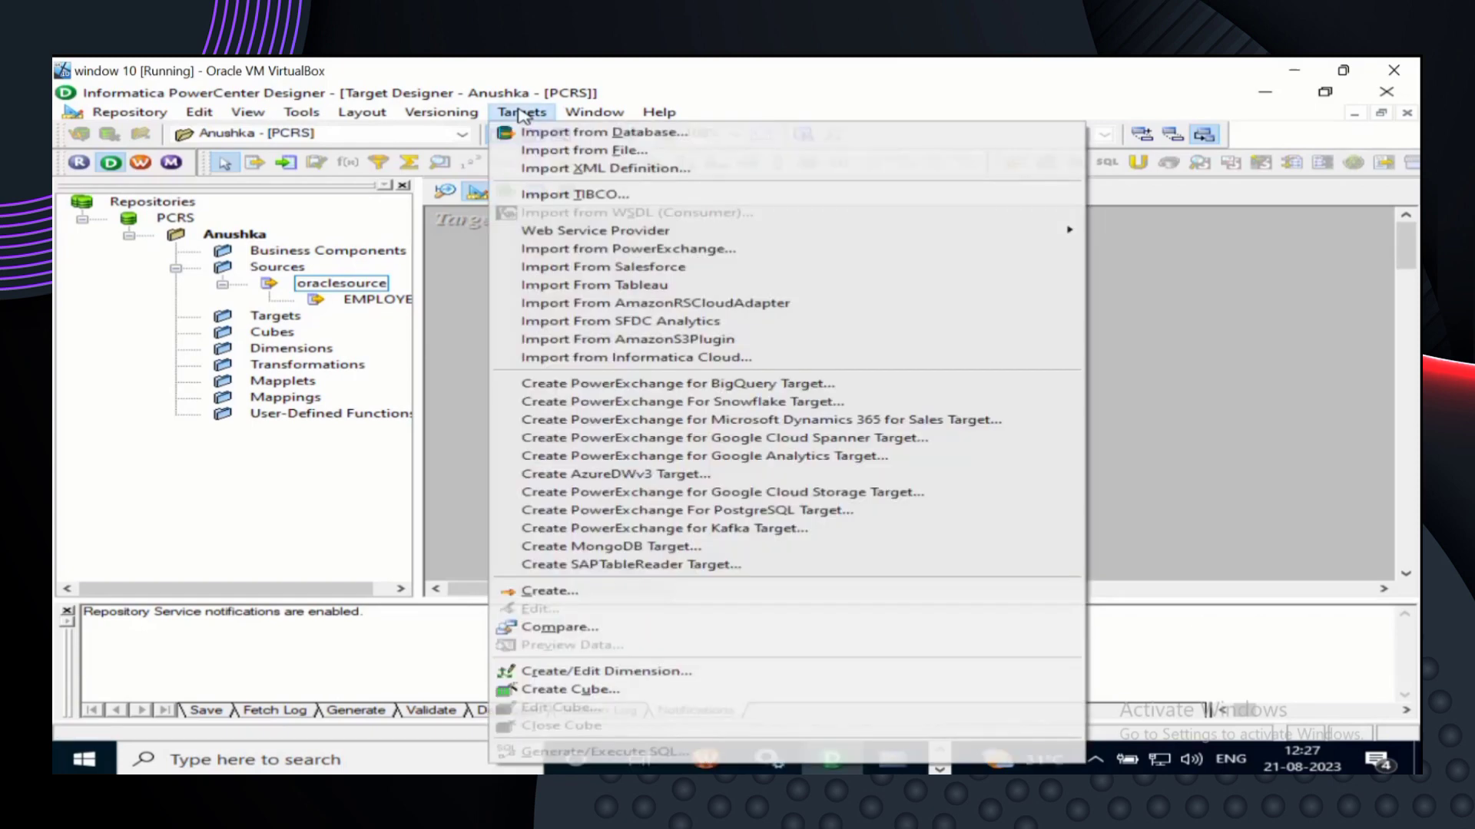
{"action": "left_click", "coordinate": [558, 136]}
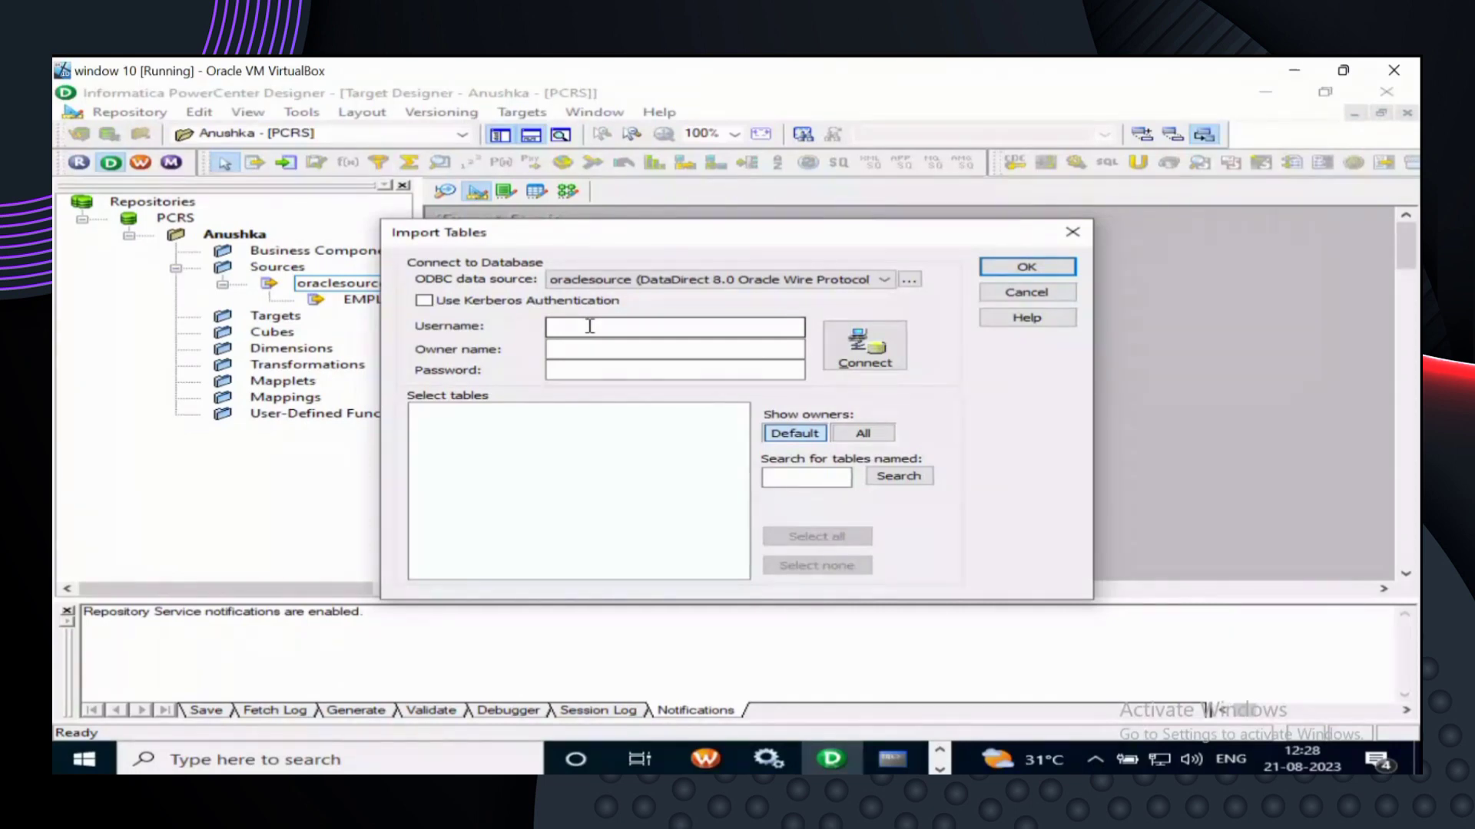
- Connect with the HR schema username, owner name HR and the account password
{"action": "left_click", "coordinate": [589, 326]}
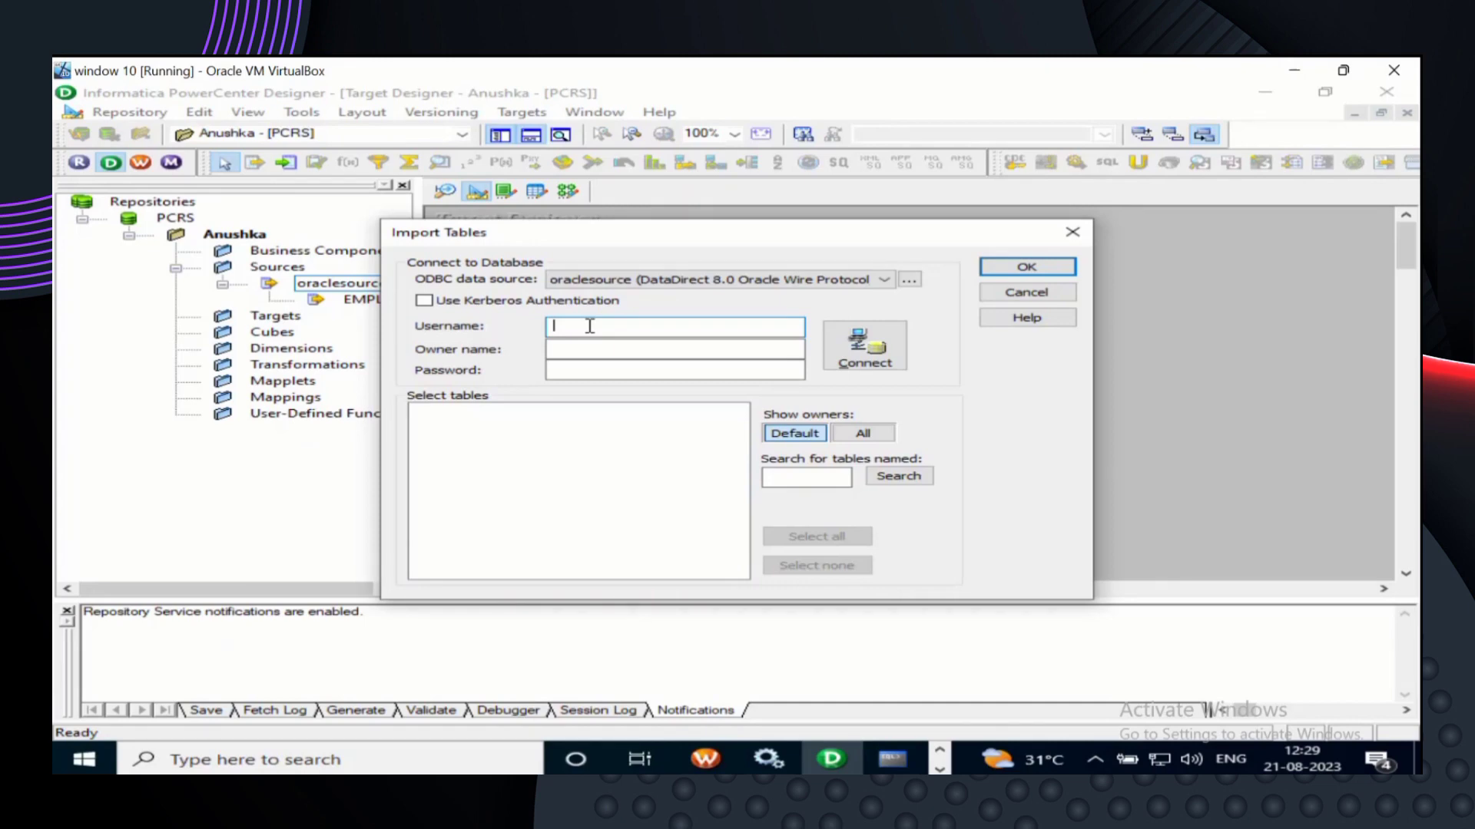
{"action": "type", "text": "hr"}
{"action": "left_click", "coordinate": [579, 348]}
{"action": "type", "text": "HR"}
{"action": "left_click", "coordinate": [584, 375]}
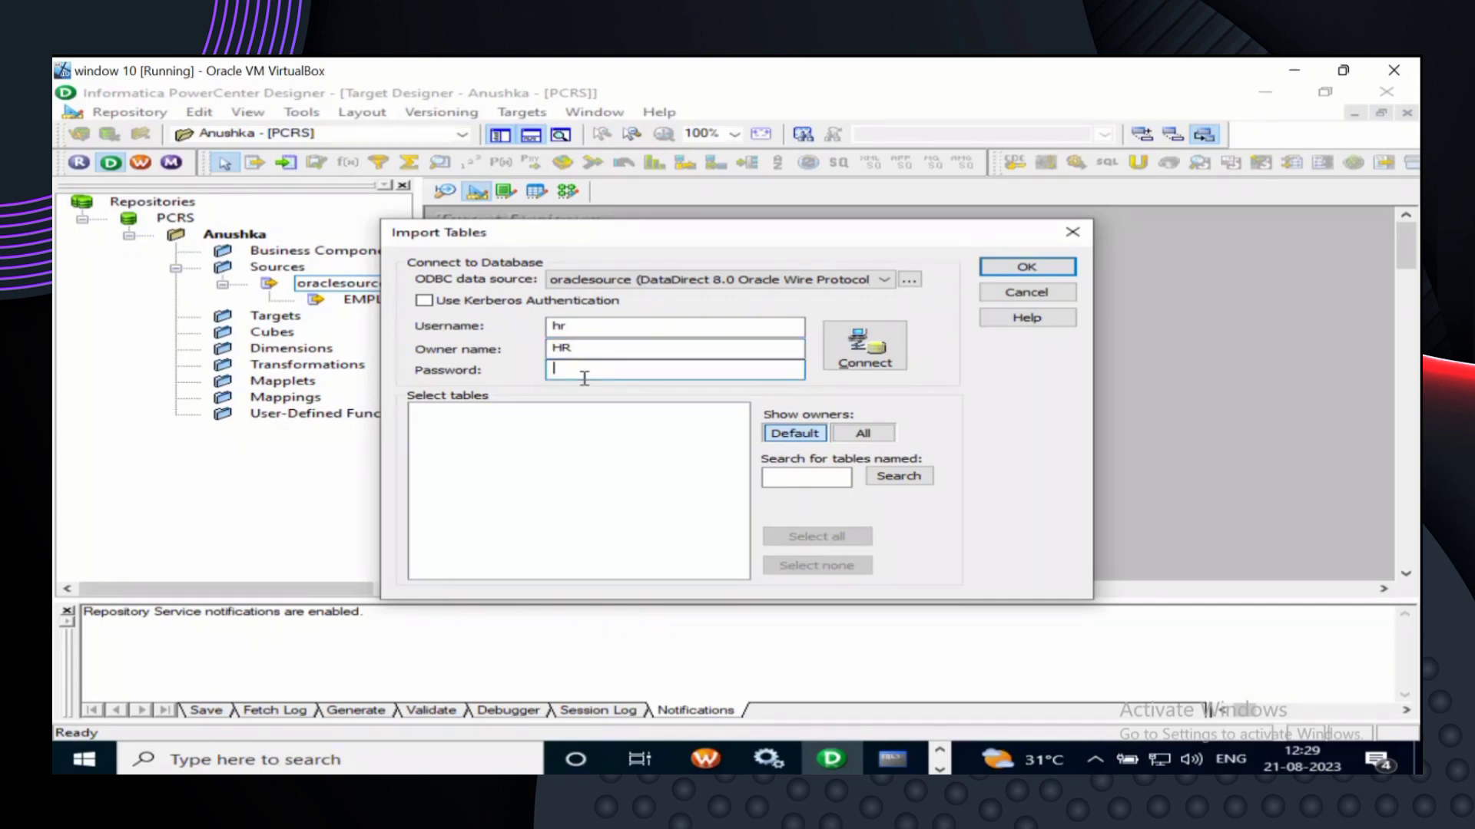
{"action": "type", "text": "hr"}
{"action": "left_click", "coordinate": [866, 353]}
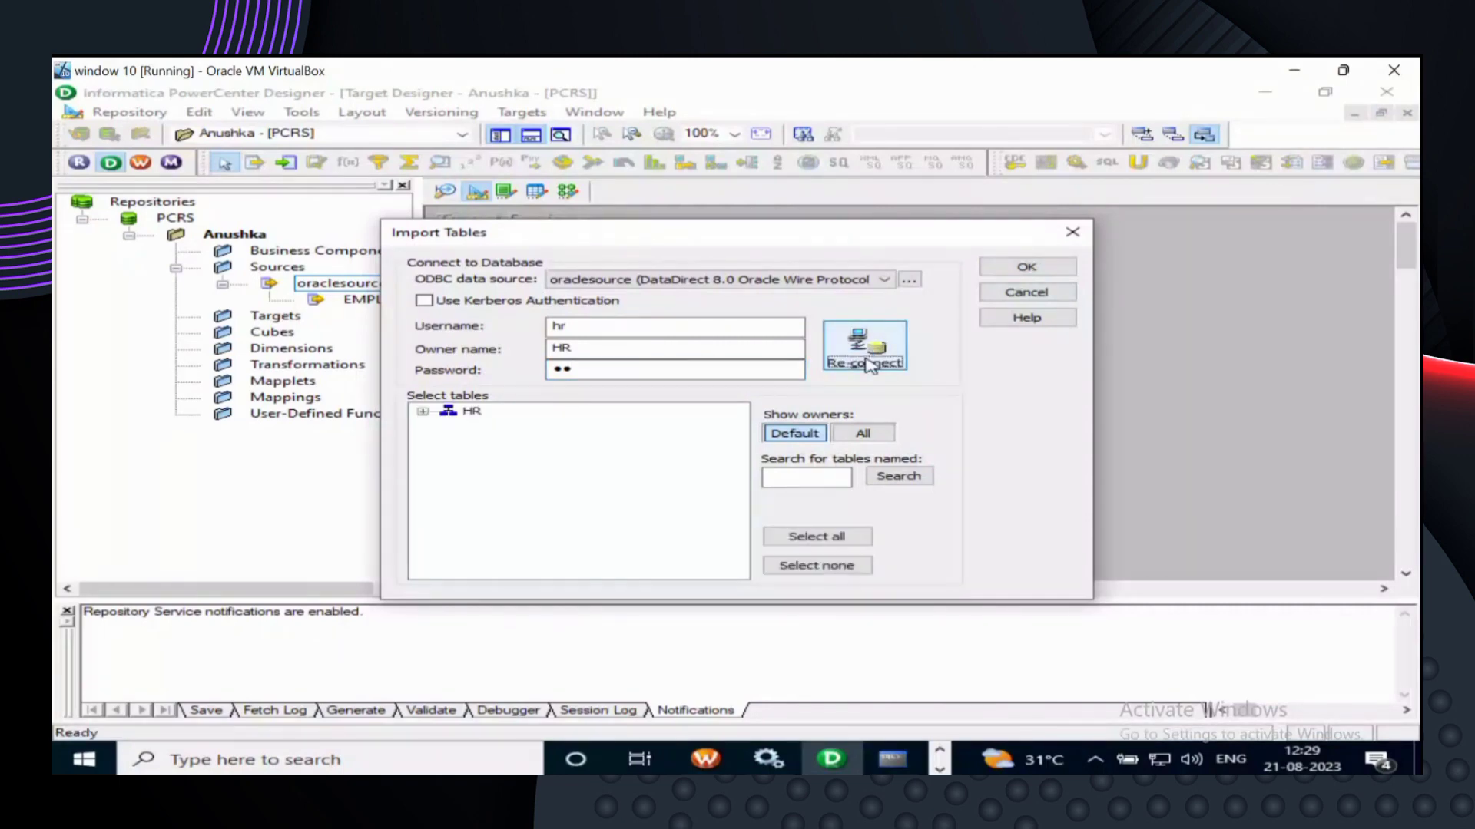
- Expand HR > TABLES and import EMPLOYEESCOPY as a target definition
{"action": "left_click", "coordinate": [422, 413]}
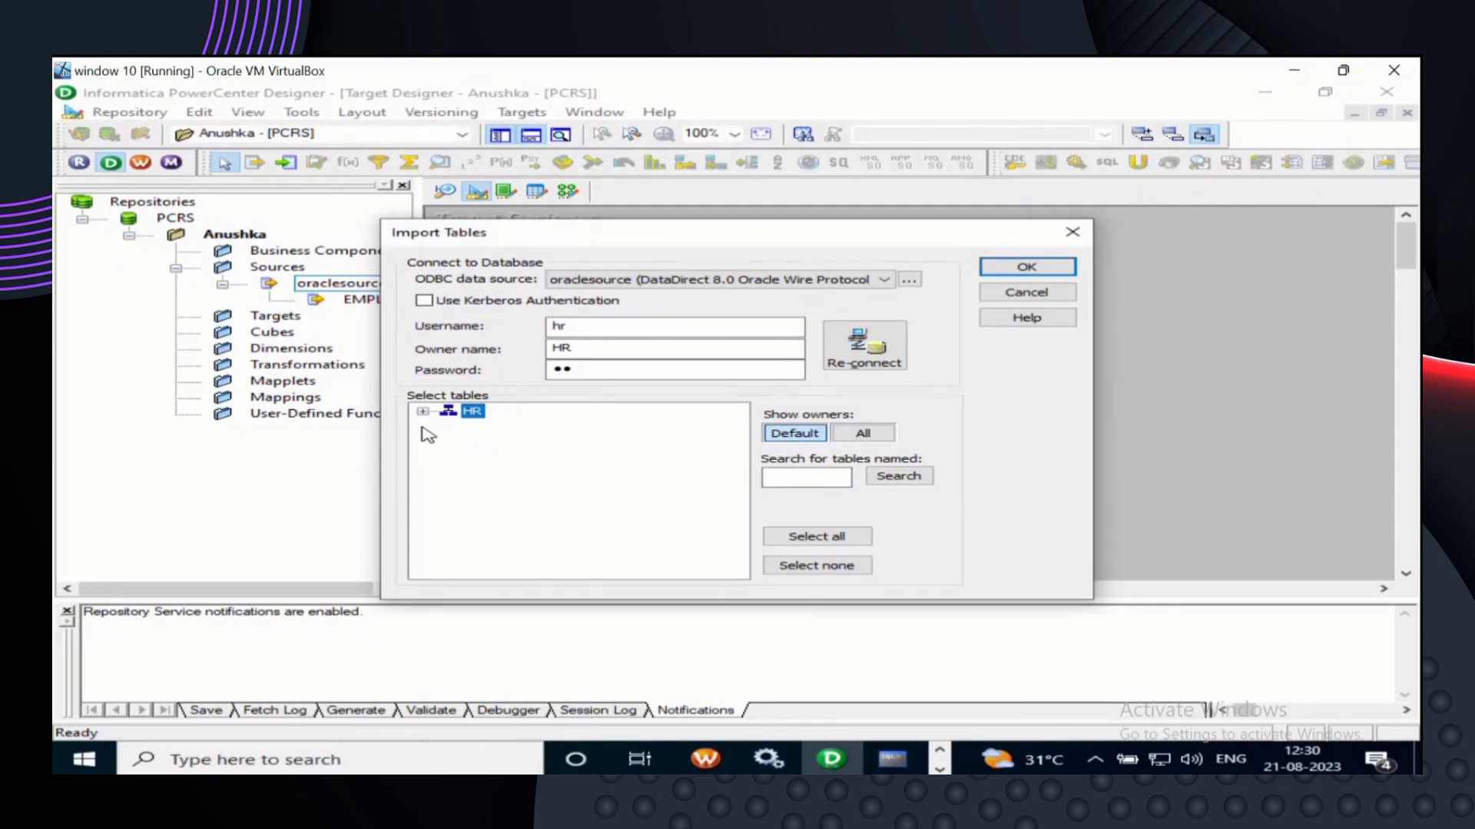
{"action": "left_click", "coordinate": [423, 413]}
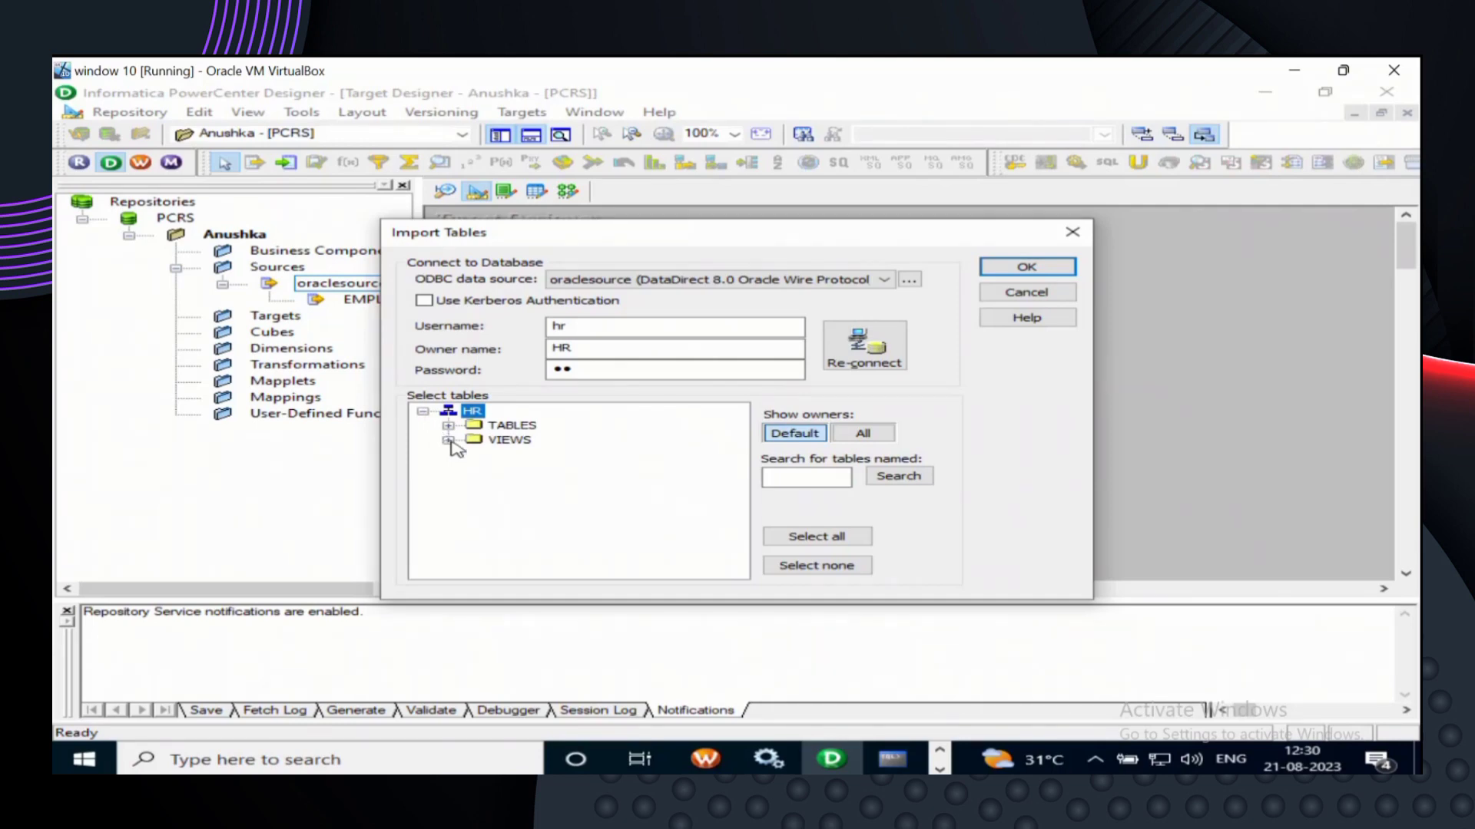
{"action": "left_click", "coordinate": [448, 427]}
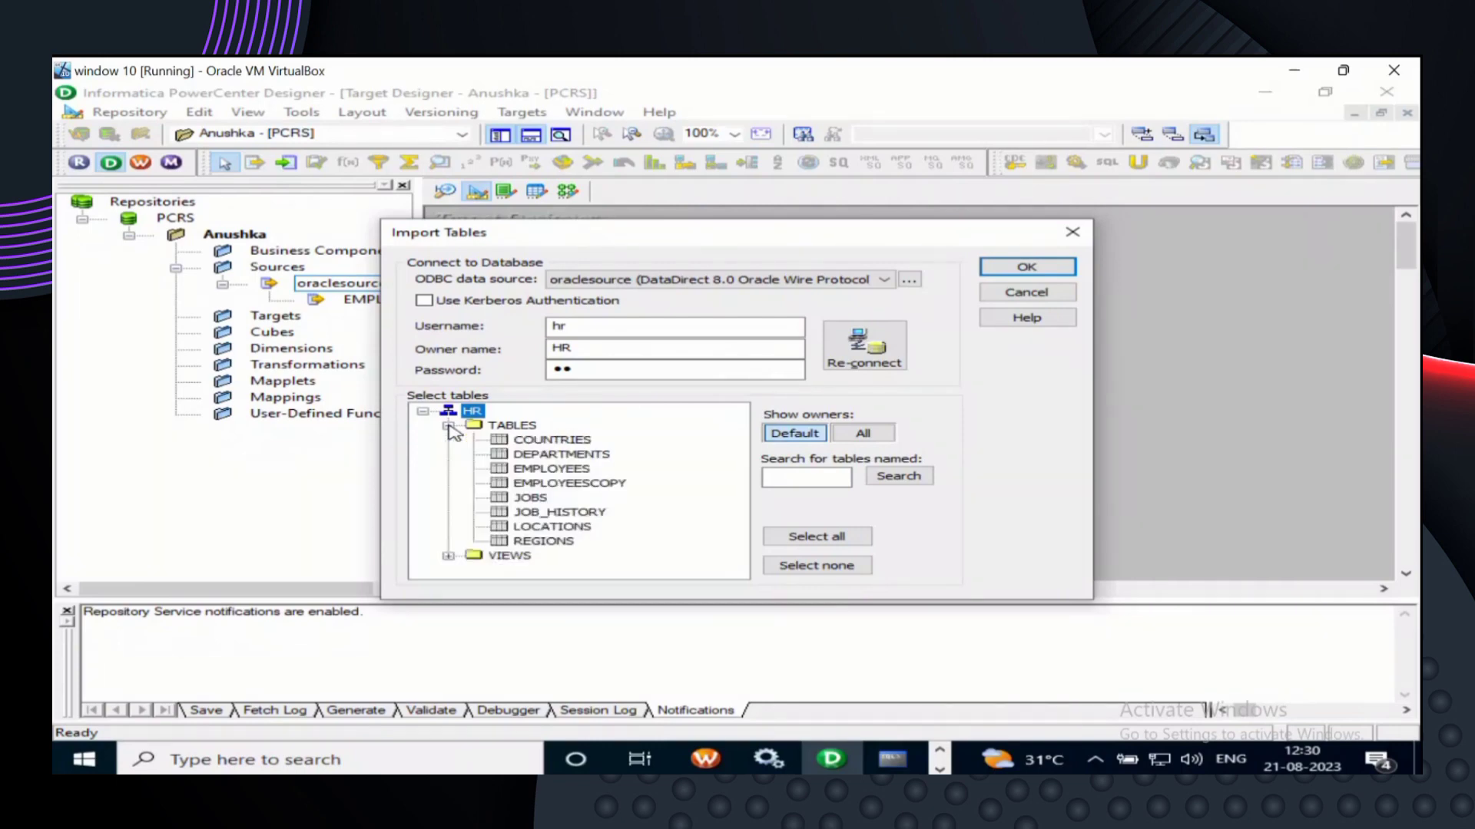
{"action": "left_click", "coordinate": [517, 484]}
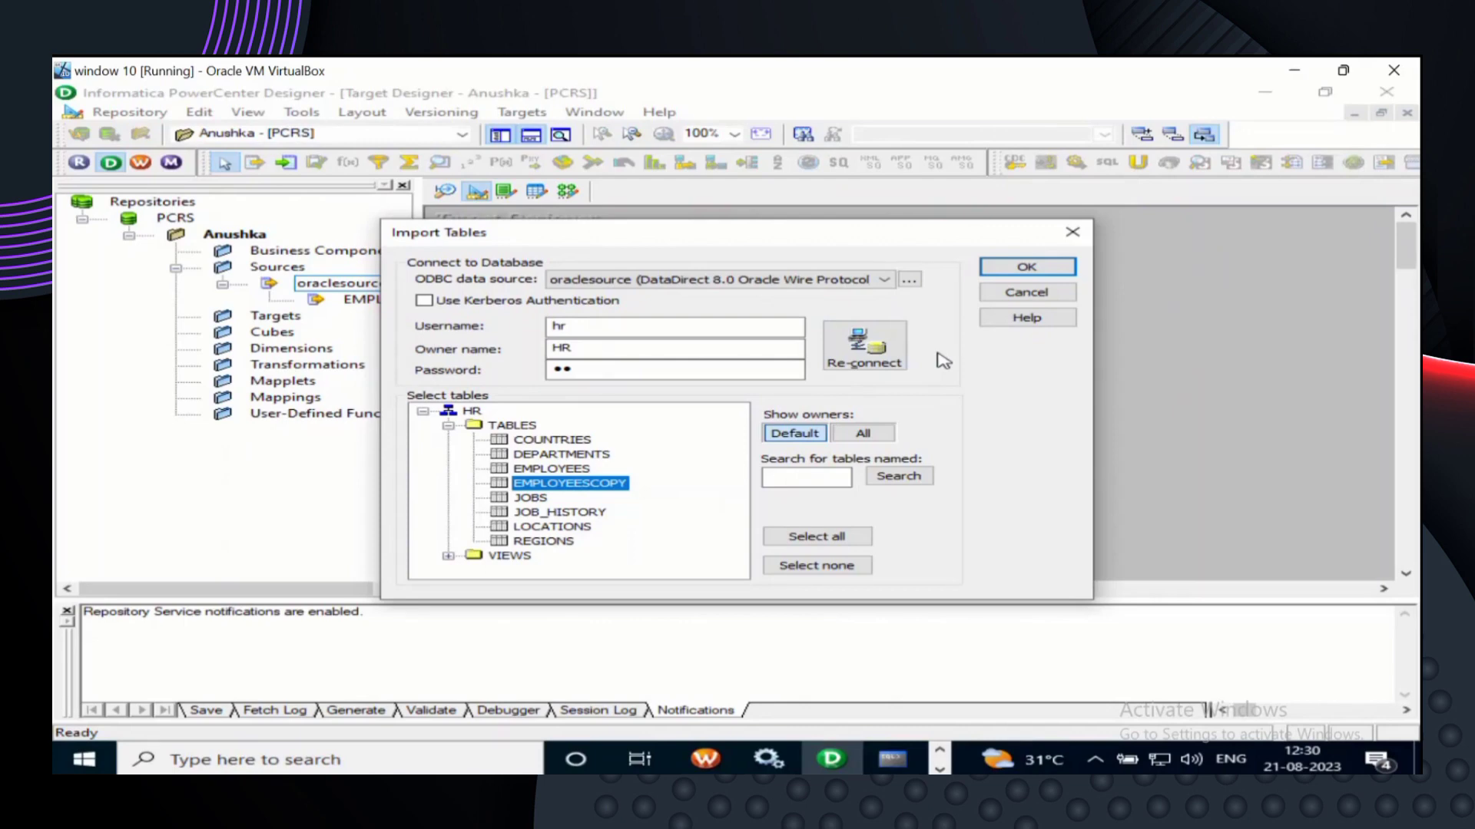
{"action": "left_click", "coordinate": [1018, 267]}
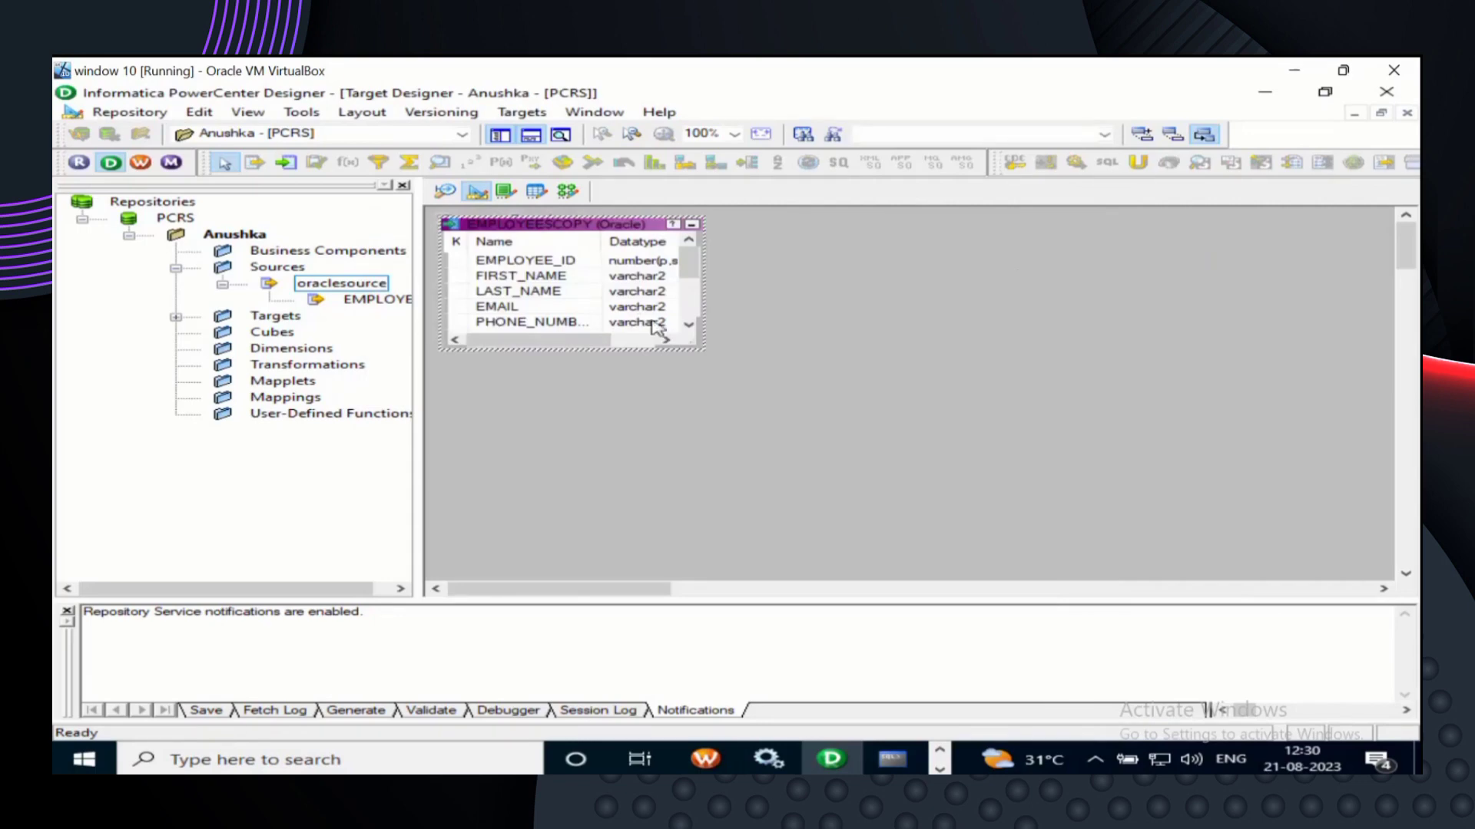
- Stretch the EMPLOYEESCOPY target down to show EMPLOYEE_ID through DEPARTMENT_ID
{"action": "left_click_drag", "start_coordinate": [619, 351], "coordinate": [637, 581]}
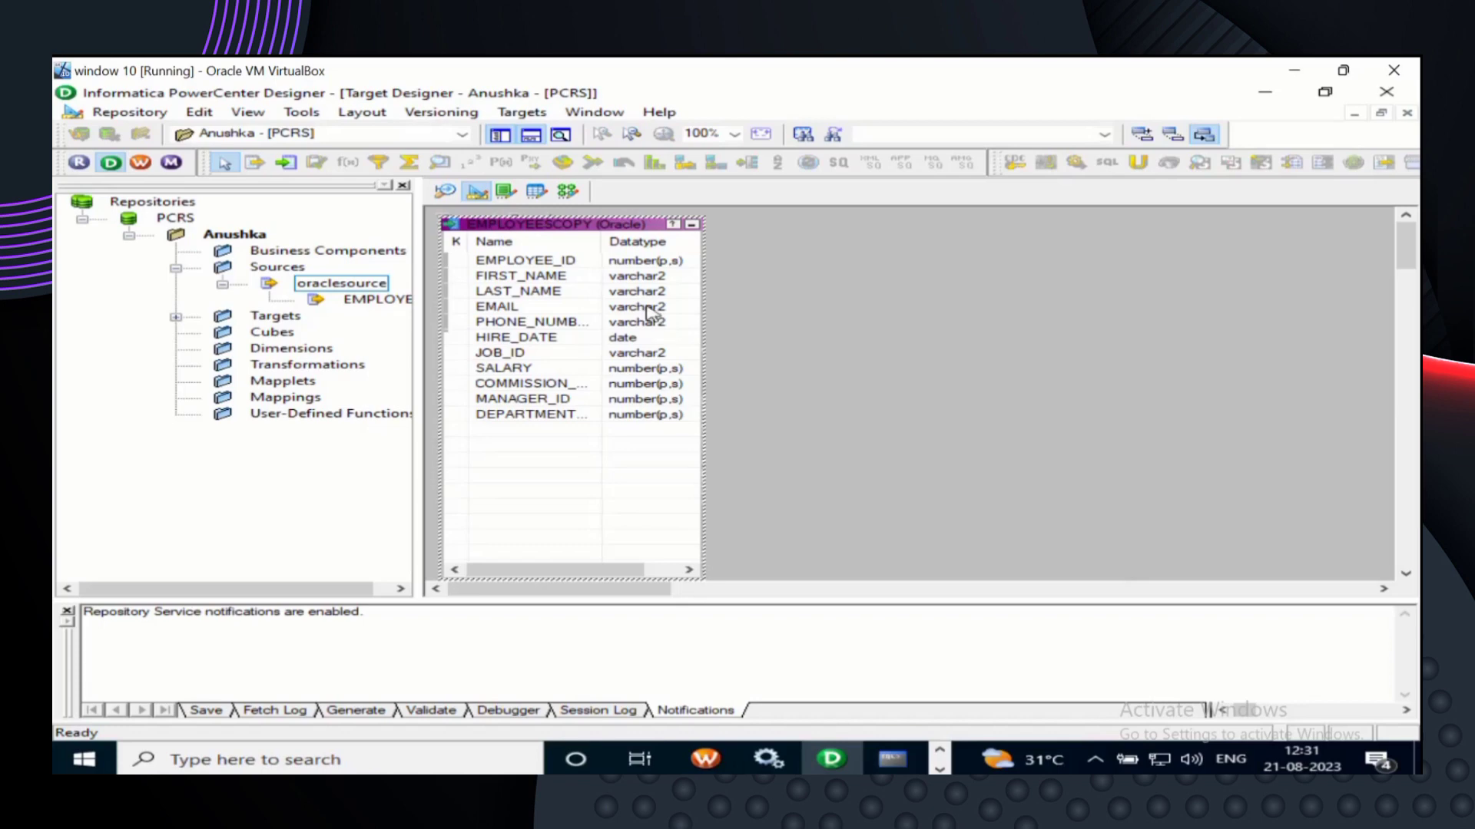
- Switch to the Mapping Designer and expand Targets to show the EMPLOYEESCOPY target
{"action": "left_click", "coordinate": [569, 192]}
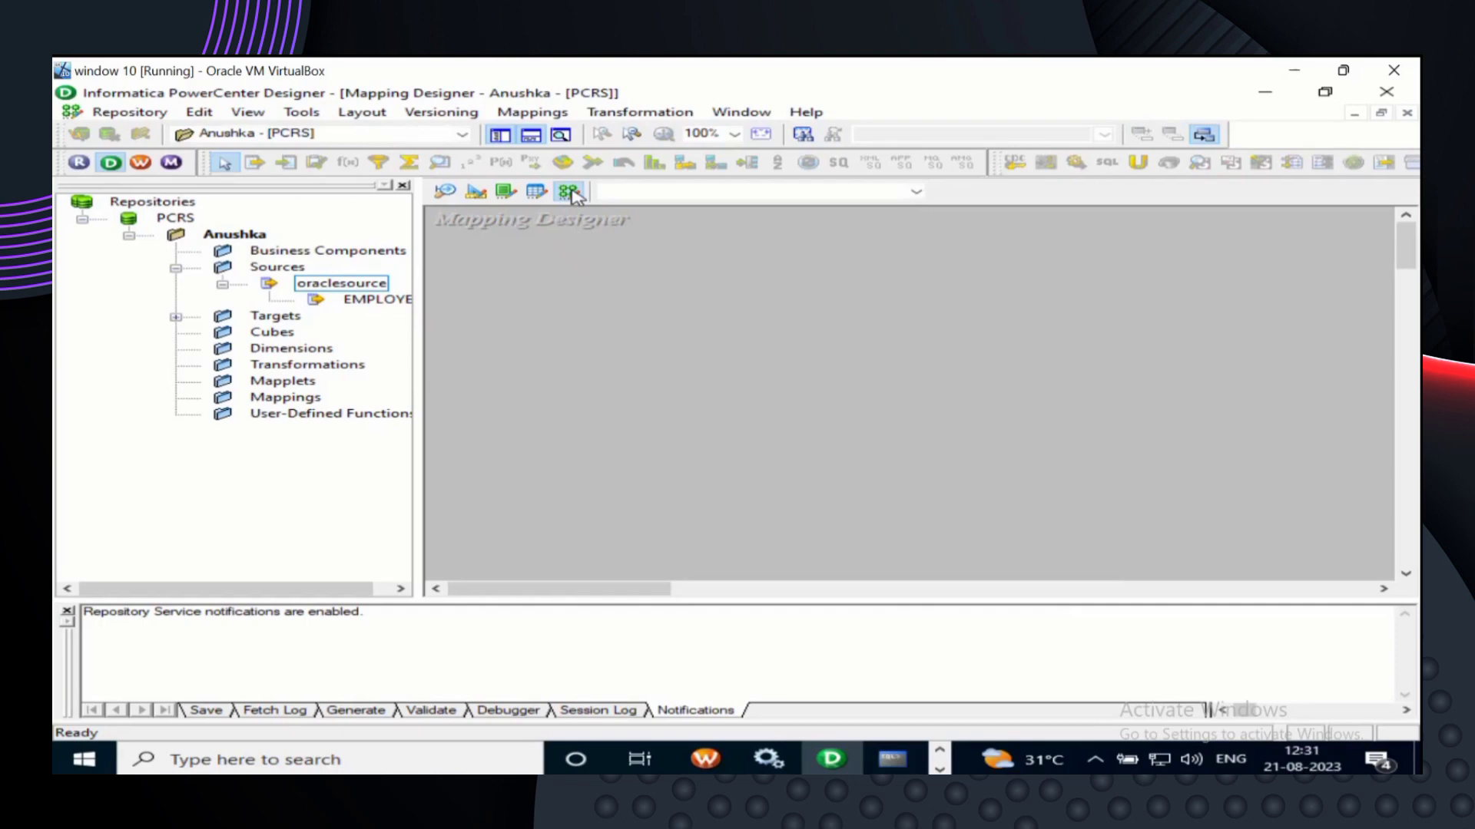
{"action": "left_click", "coordinate": [176, 318]}
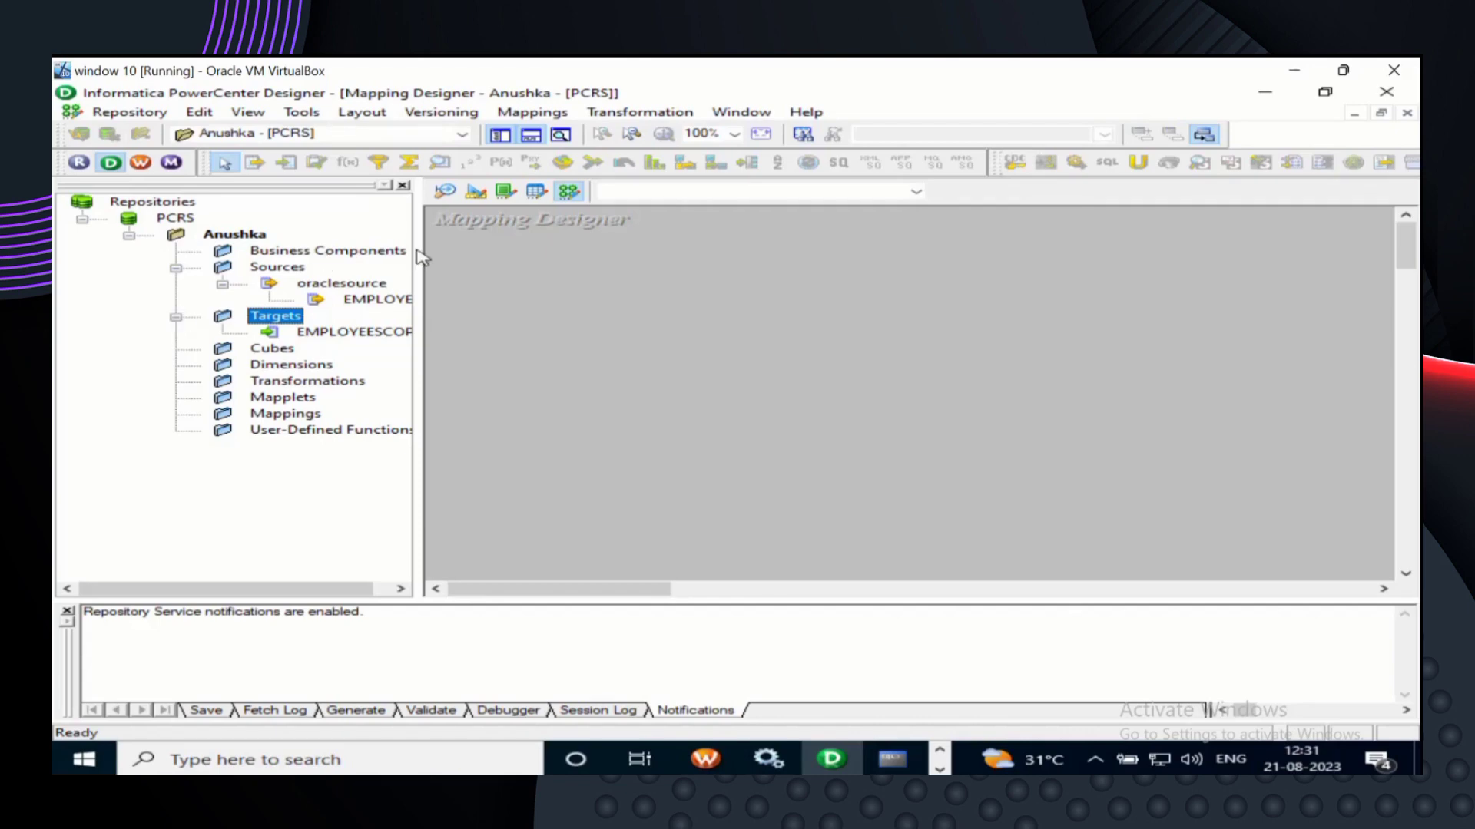
{"action": "left_click", "coordinate": [528, 115]}
{"action": "left_click", "coordinate": [527, 115]}
- Create a new mapping from the Mappings menu named 'Emp_tab_to_tab'
{"action": "left_click", "coordinate": [531, 113]}
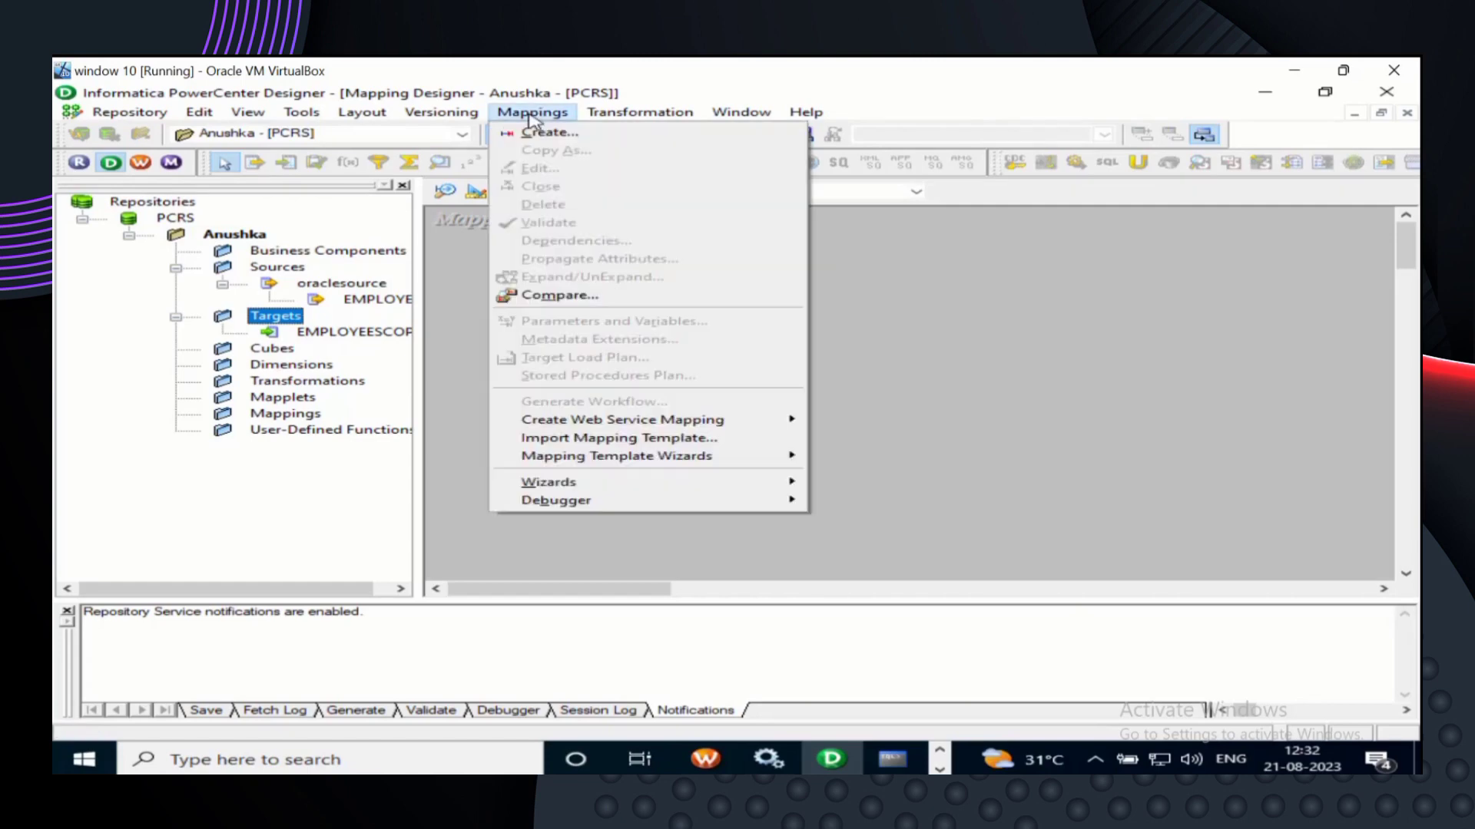
{"action": "left_click", "coordinate": [569, 137]}
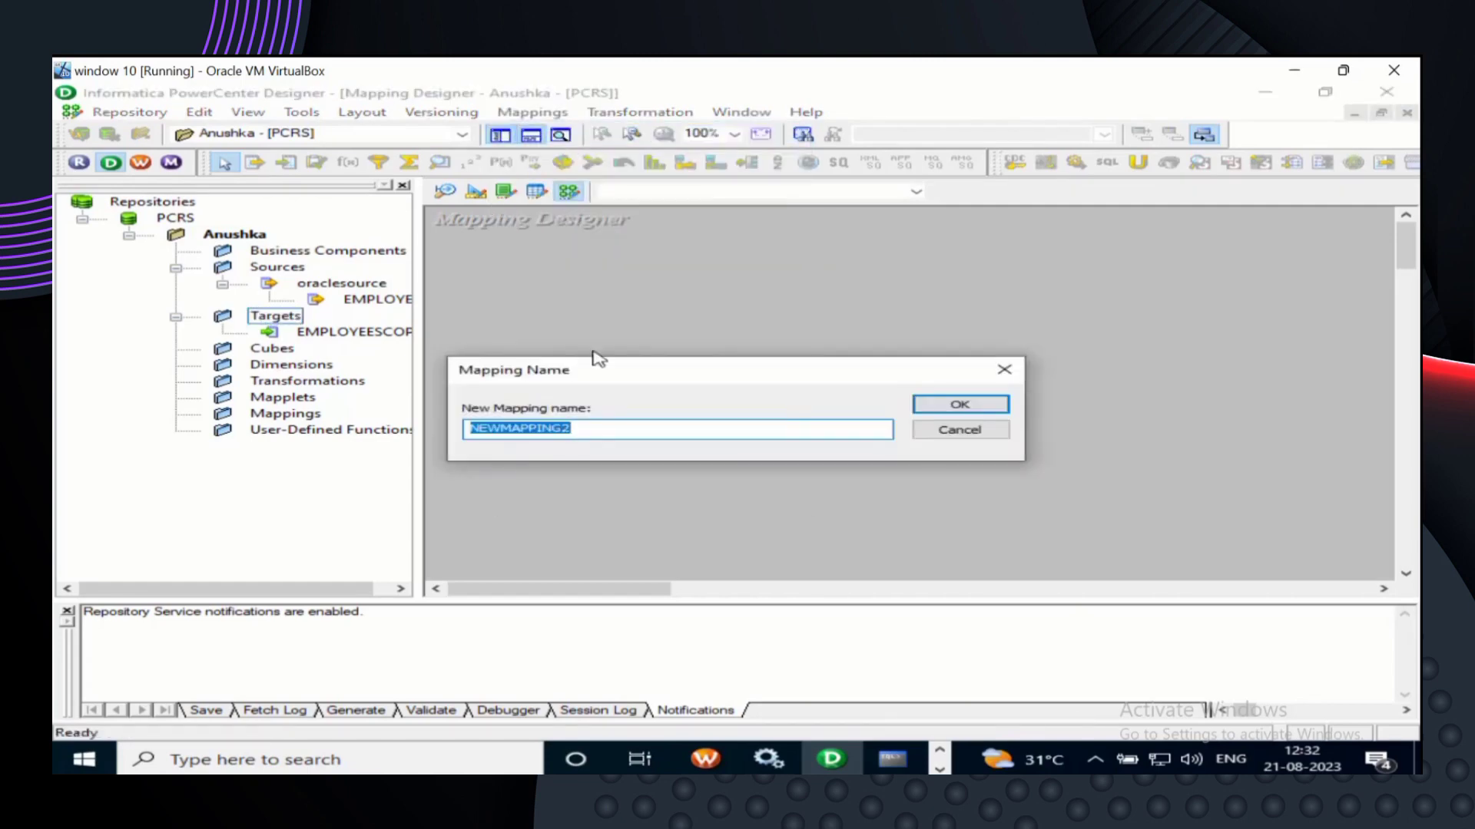
{"action": "left_click", "coordinate": [603, 428]}
{"action": "key", "text": "BackSpace"}
{"action": "key", "text": "BackSpace"}
{"action": "key", "text": "BackSpace"}
{"action": "key", "text": "BackSpace"}
{"action": "key", "text": "BackSpace"}
{"action": "key", "text": "BackSpace"}
{"action": "key", "text": "BackSpace"}
{"action": "key", "text": "BackSpace"}
{"action": "key", "text": "BackSpace"}
{"action": "key", "text": "BackSpace"}
{"action": "key", "text": "BackSpace"}
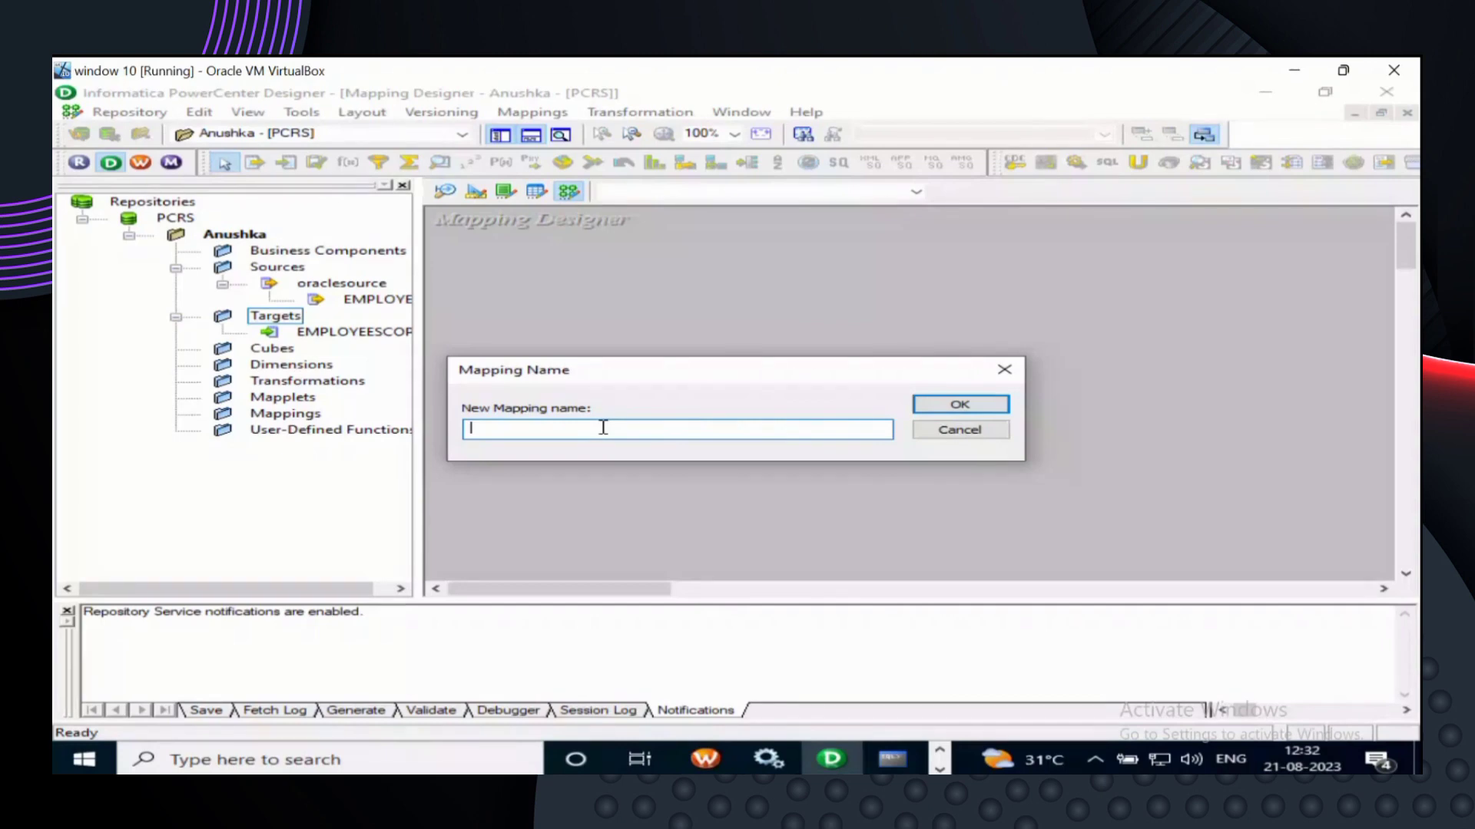
{"action": "type", "text": "Empl"}
{"action": "type", "text": "tab"}
{"action": "key", "text": "BackSpace"}
{"action": "key", "text": "BackSpace"}
{"action": "key", "text": "BackSpace"}
{"action": "key", "text": "BackSpace"}
{"action": "key", "text": "BackSpace"}
{"action": "type", "text": "tabto"}
{"action": "key", "text": "BackSpace"}
{"action": "key", "text": "BackSpace"}
{"action": "key", "text": "BackSpace"}
{"action": "key", "text": "BackSpace"}
{"action": "key", "text": "BackSpace"}
{"action": "type", "text": "_tab_to_tab"}
{"action": "left_click", "coordinate": [946, 410]}
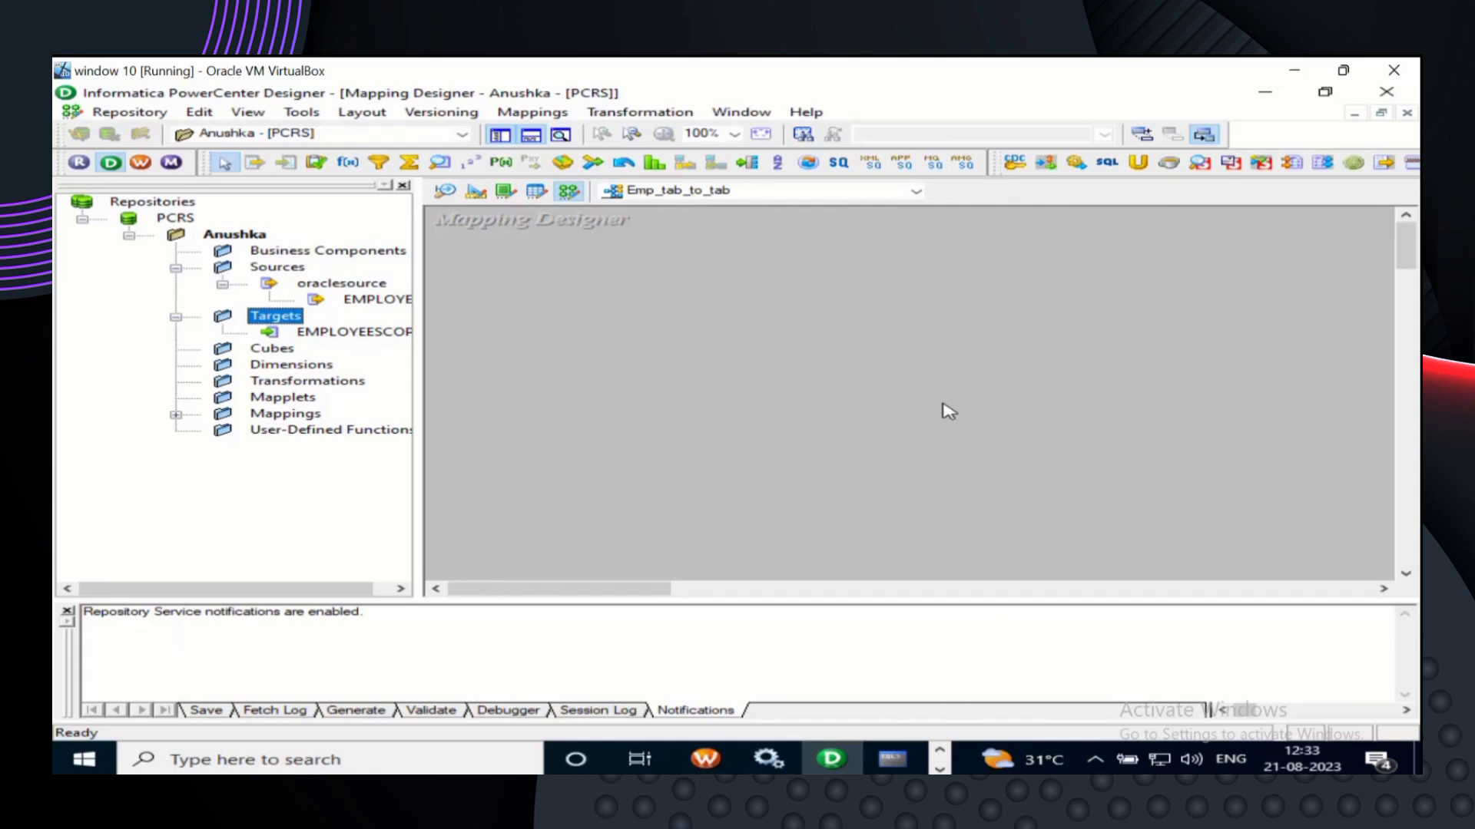
{"action": "left_click", "coordinate": [916, 192]}
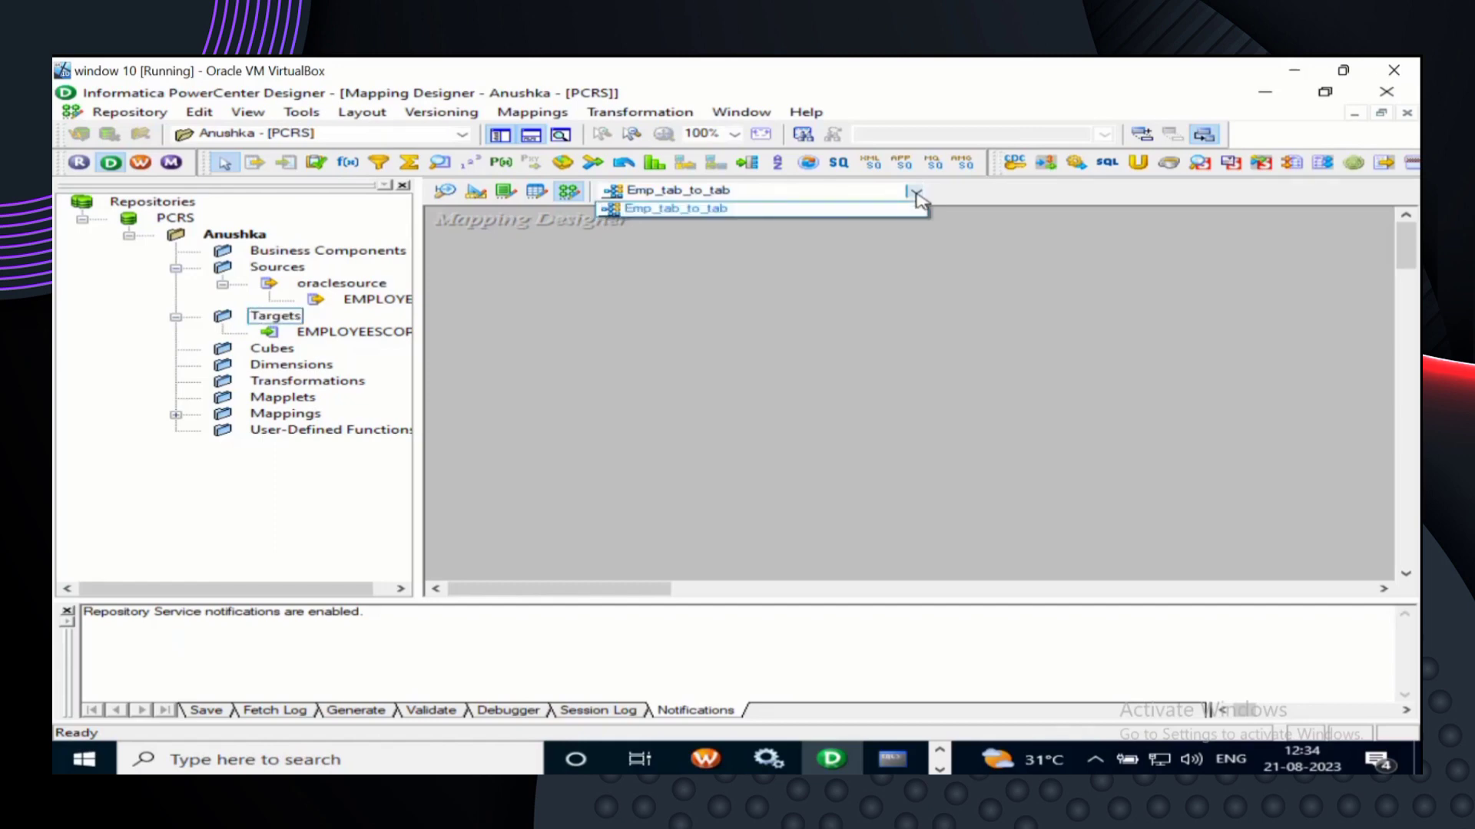
{"action": "left_click", "coordinate": [860, 215]}
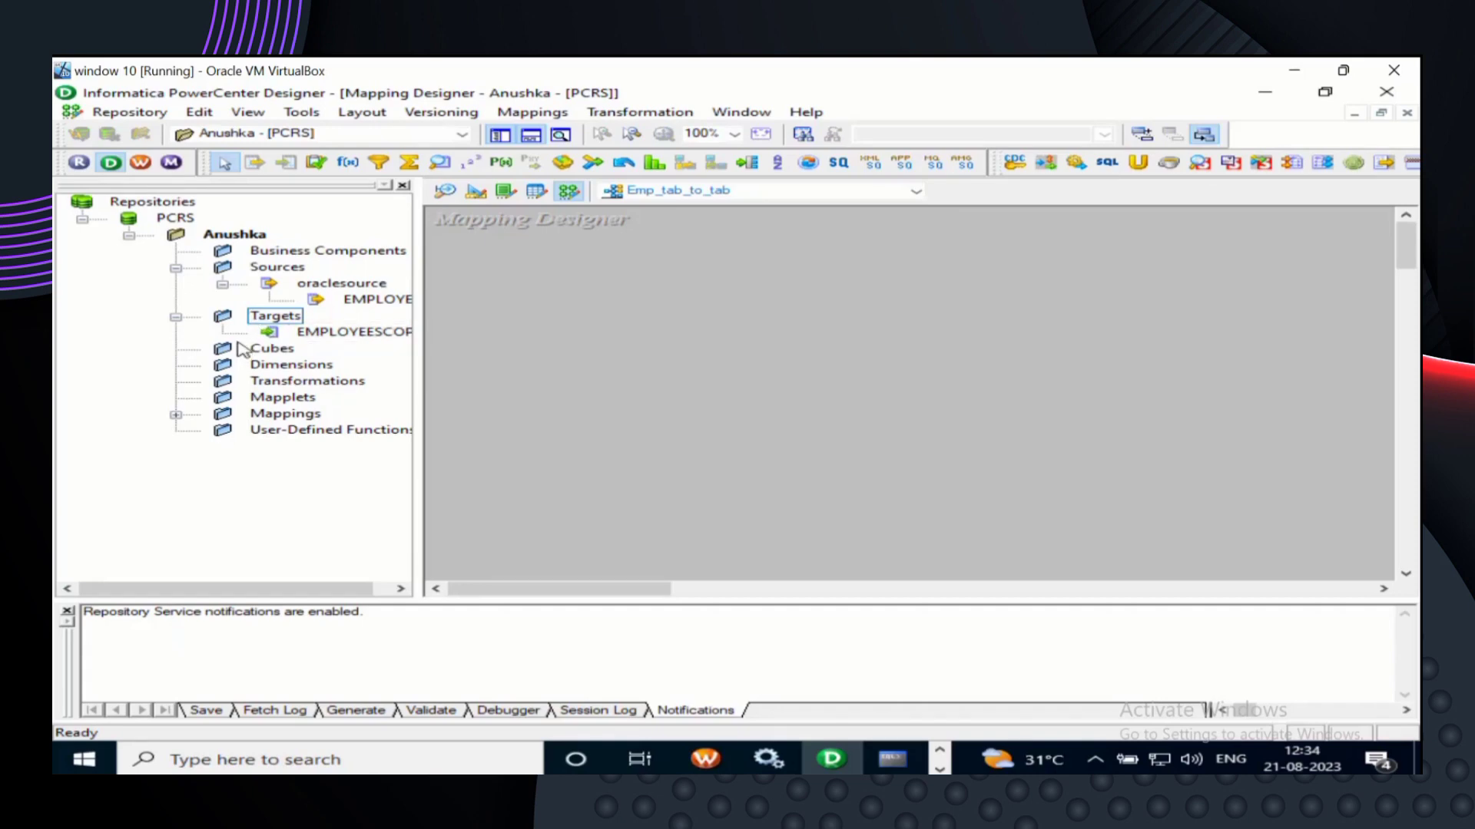
- Drag the EMPLOYEES source and EMPLOYEESCOPY target into the mapping, then resize SQ_EMPLOYEES
{"action": "left_click", "coordinate": [323, 306]}
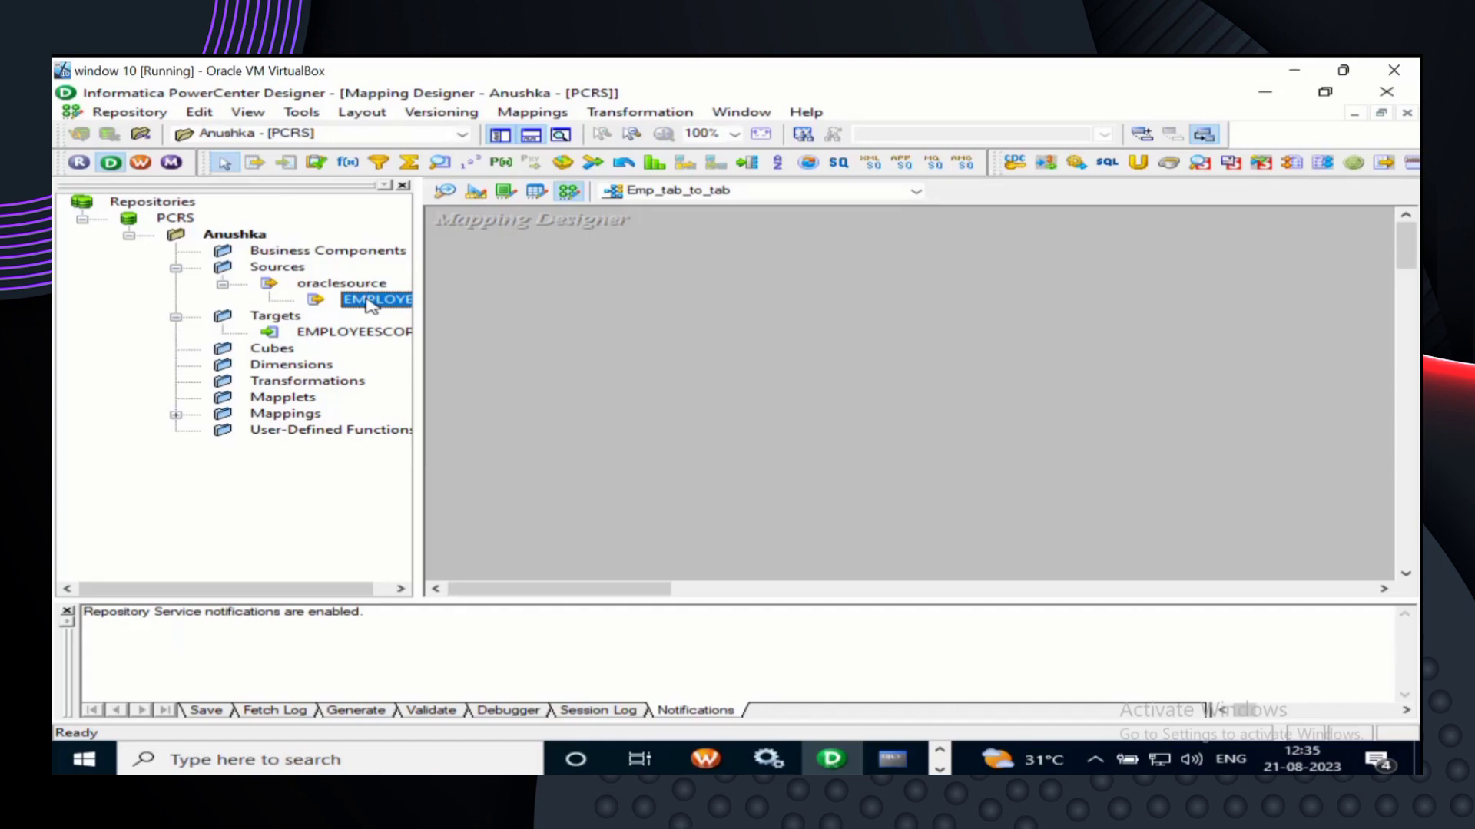
{"action": "left_click_drag", "start_coordinate": [372, 307], "coordinate": [494, 252]}
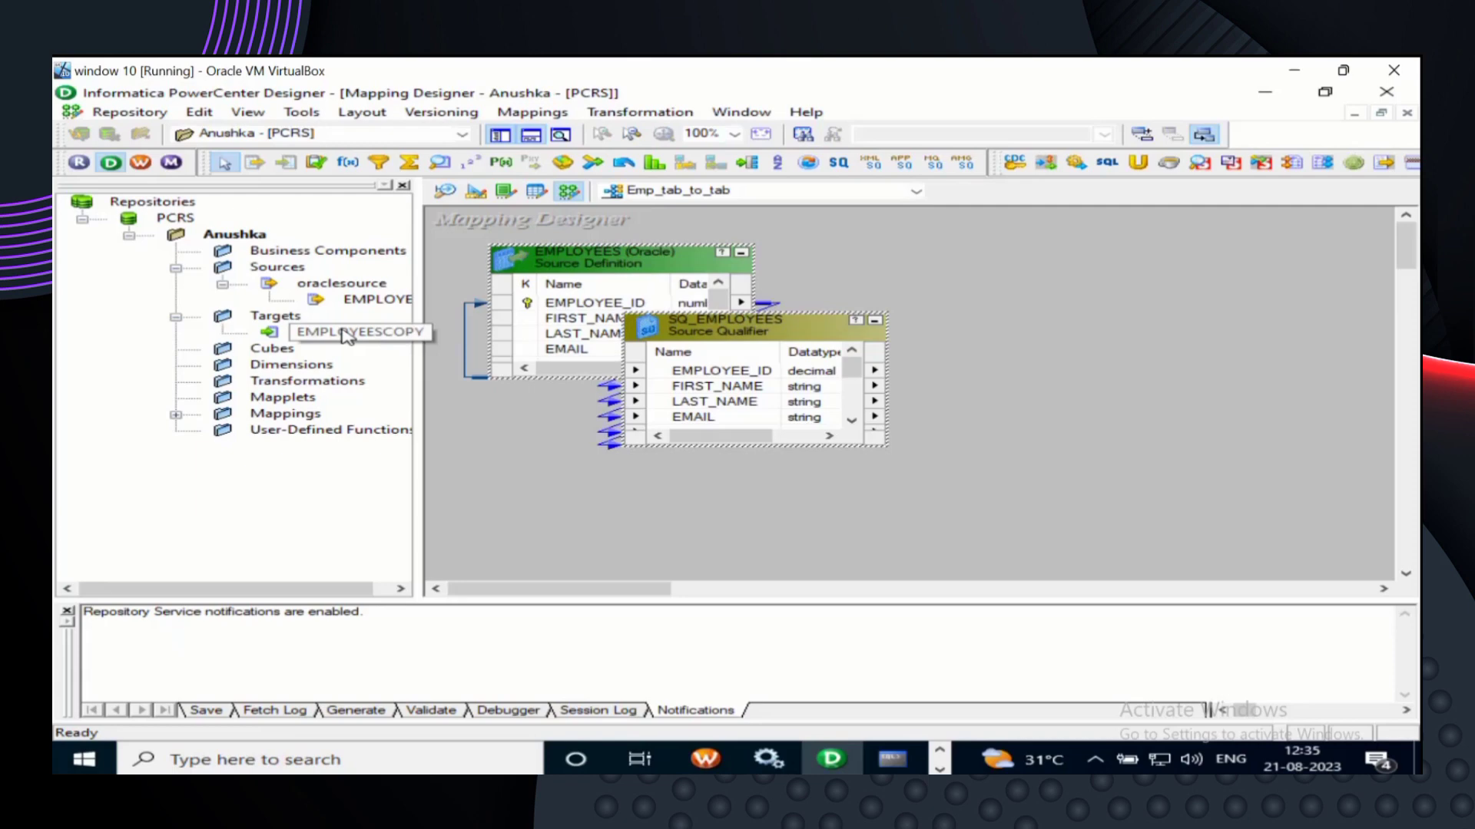
{"action": "left_click_drag", "start_coordinate": [364, 338], "coordinate": [1204, 333]}
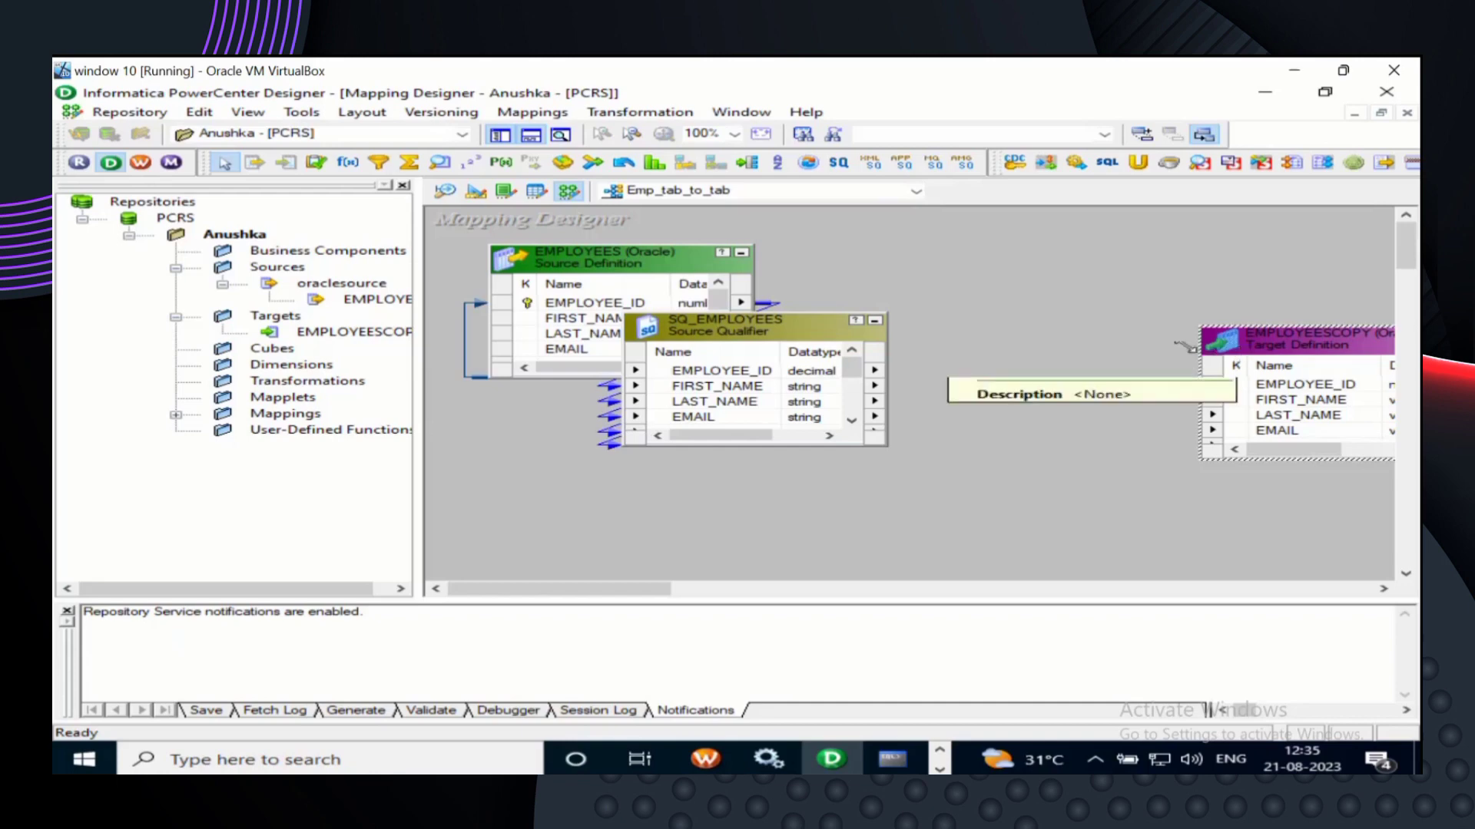
{"action": "left_click_drag", "start_coordinate": [778, 313], "coordinate": [948, 346]}
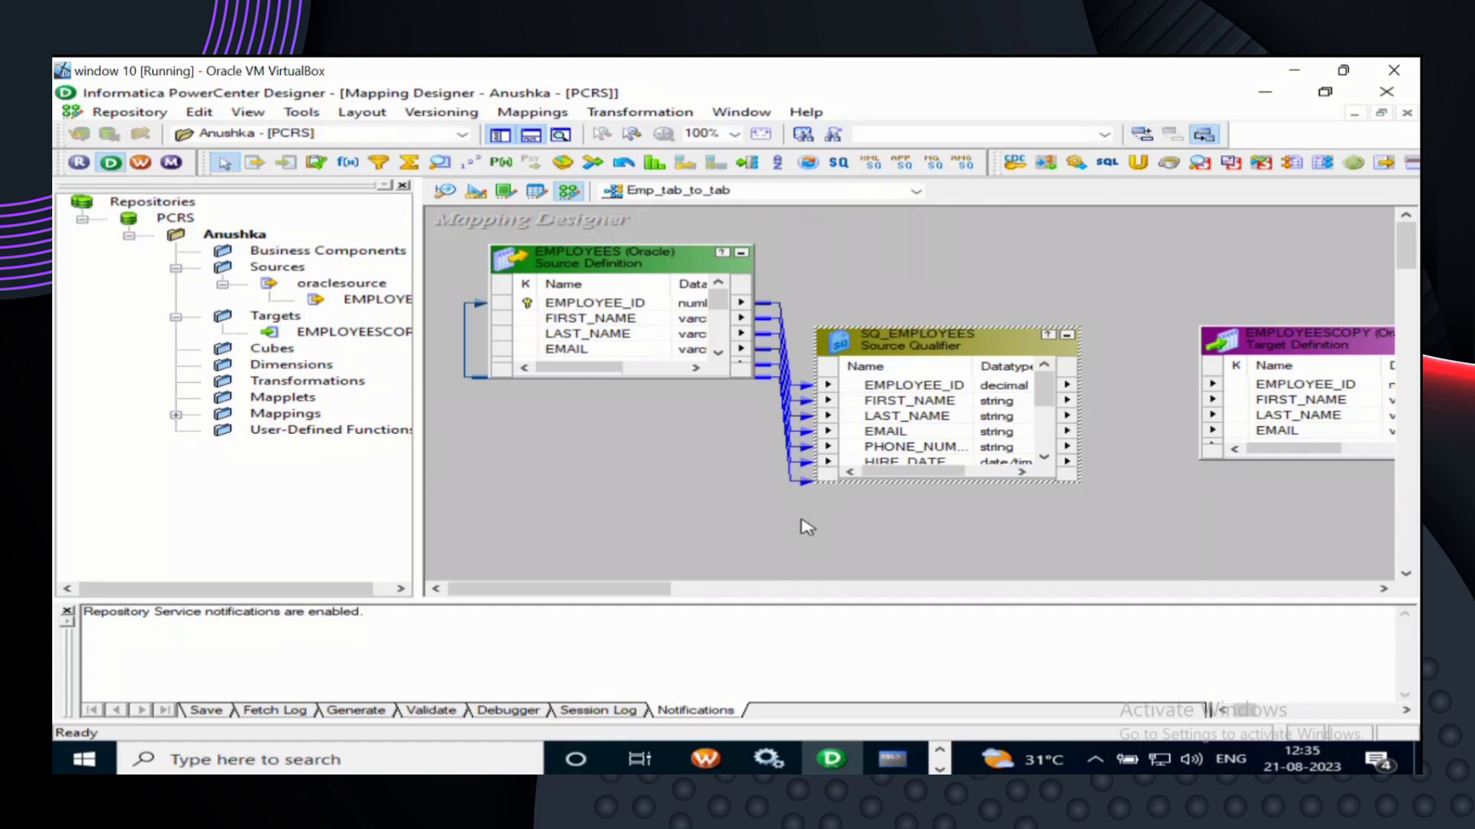
- Apply Arrange All from the workspace context menu to lay out the mapping objects
{"action": "right_click", "coordinate": [671, 262]}
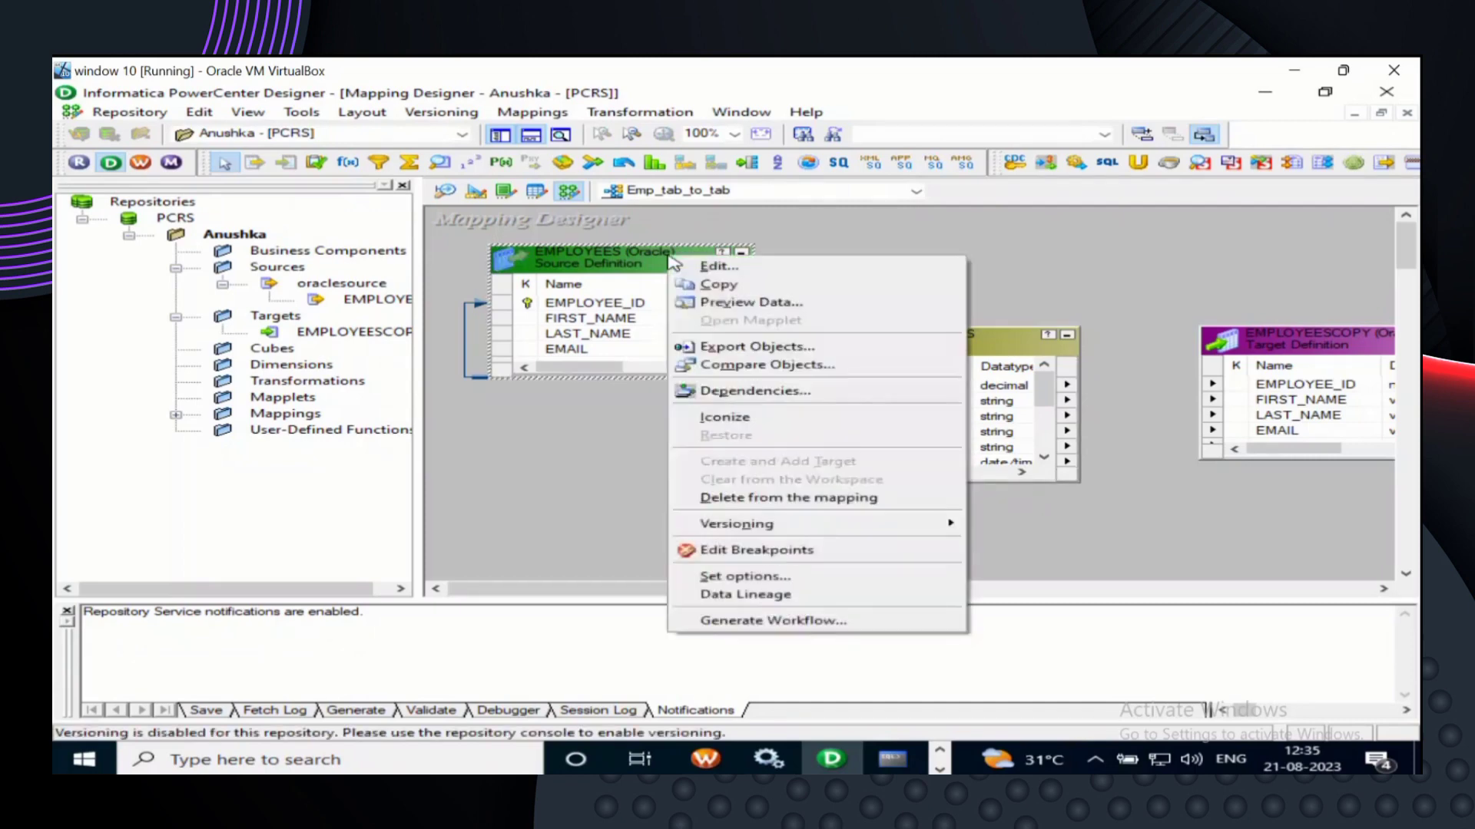
{"action": "left_click", "coordinate": [542, 603]}
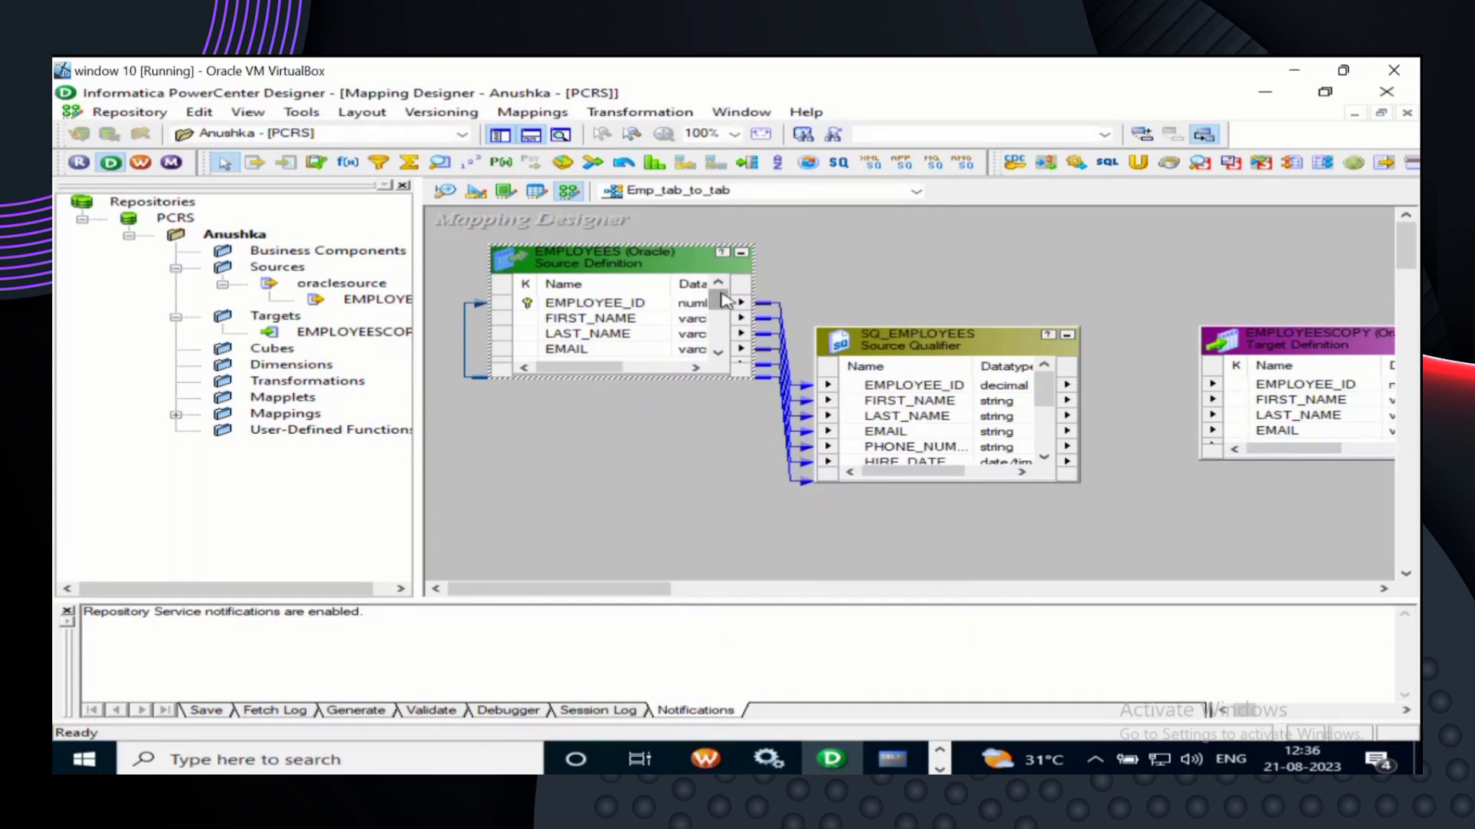
{"action": "left_click", "coordinate": [825, 273]}
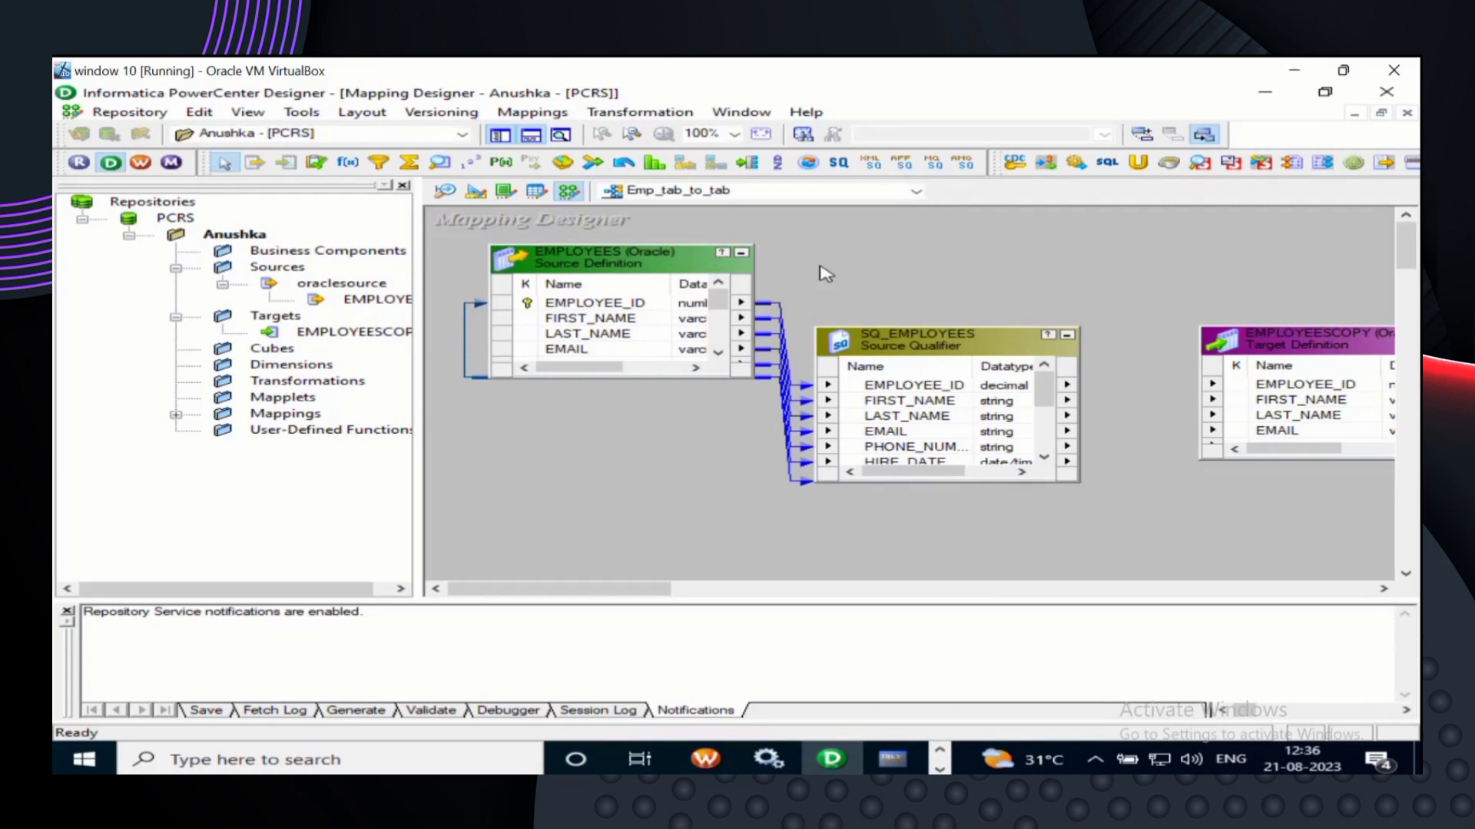
{"action": "right_click", "coordinate": [825, 274]}
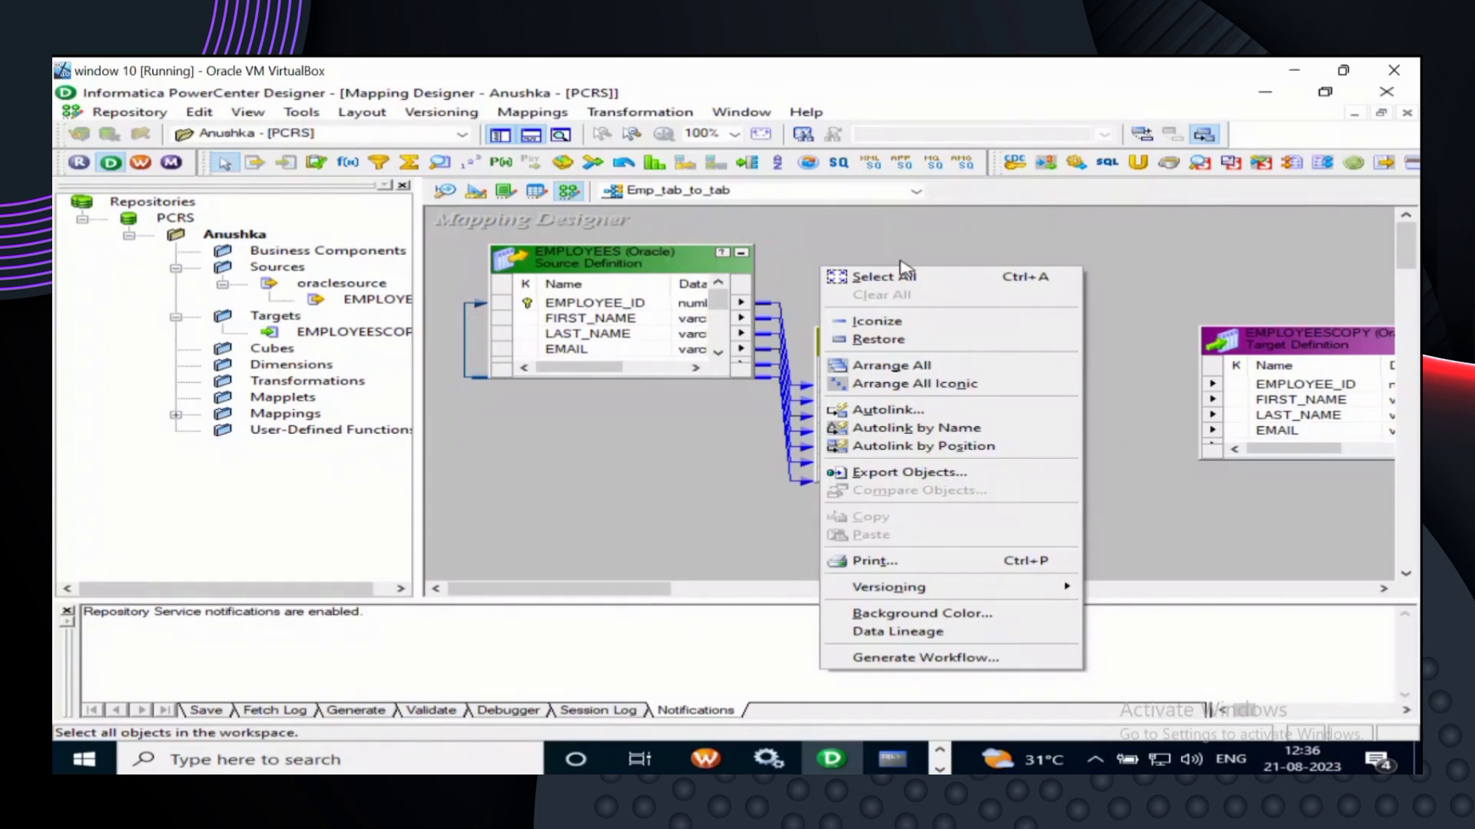
{"action": "left_click", "coordinate": [899, 336]}
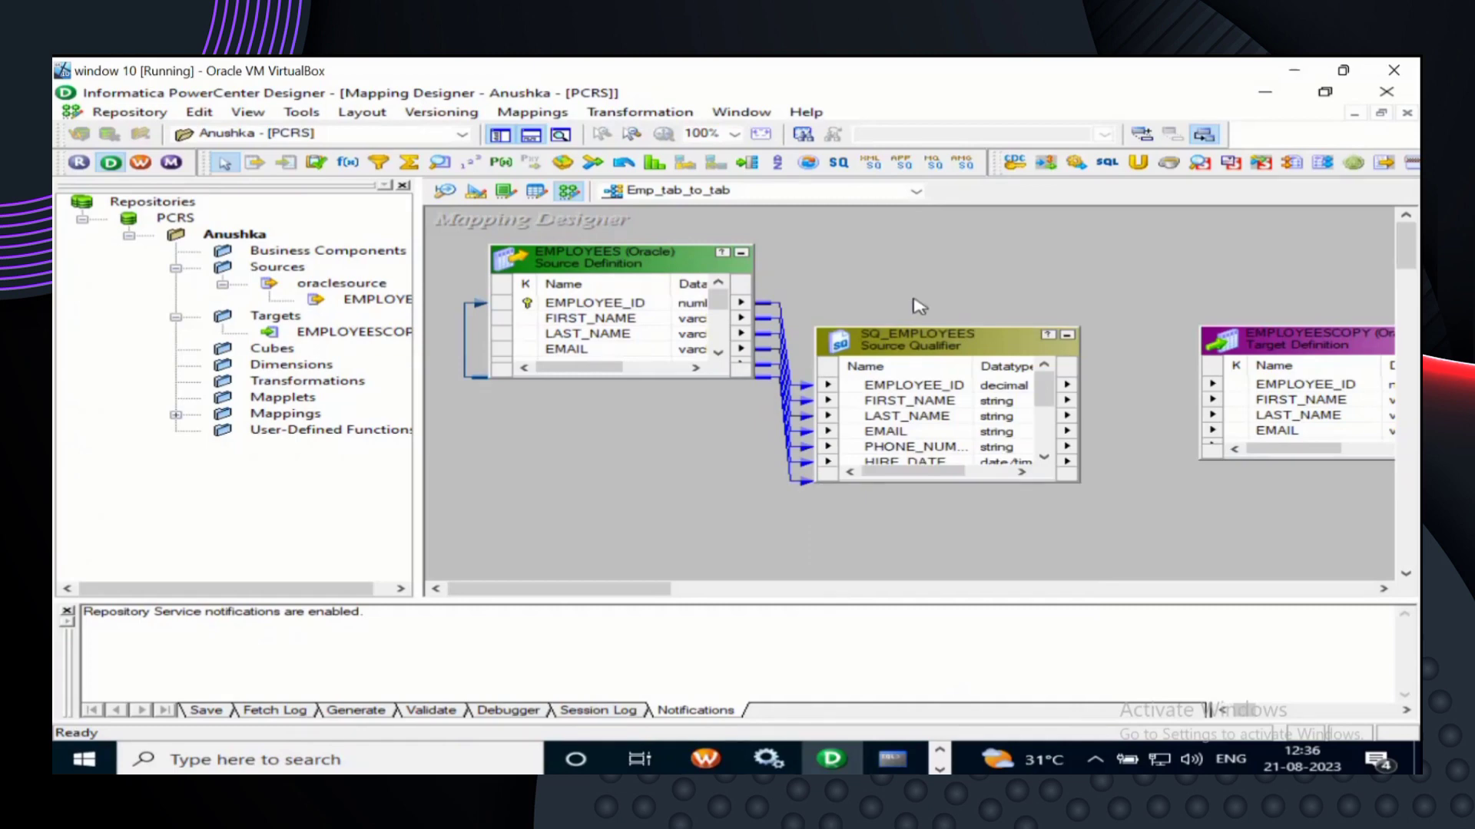
{"action": "right_click", "coordinate": [914, 301]}
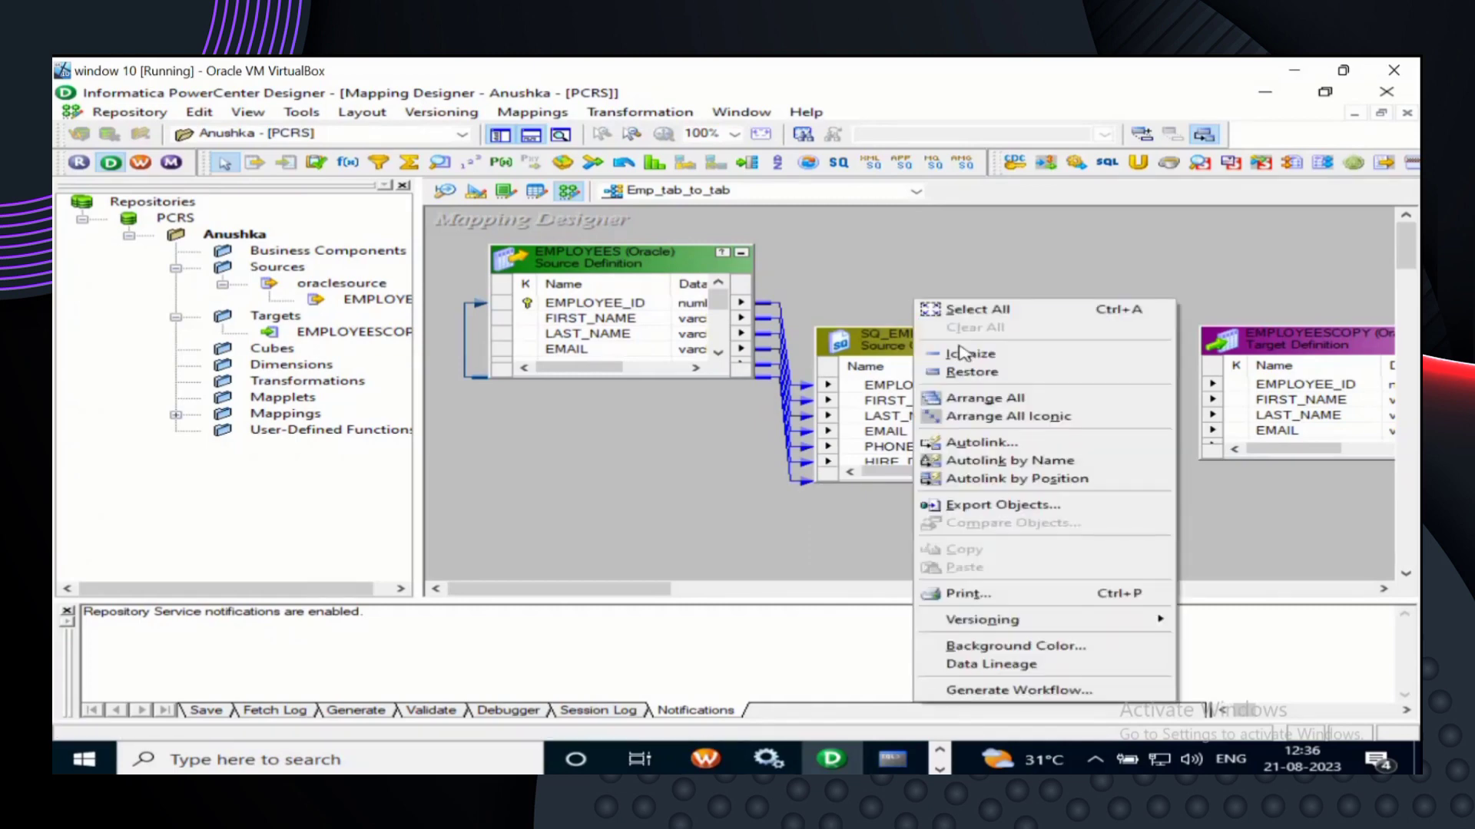
{"action": "left_click", "coordinate": [988, 401]}
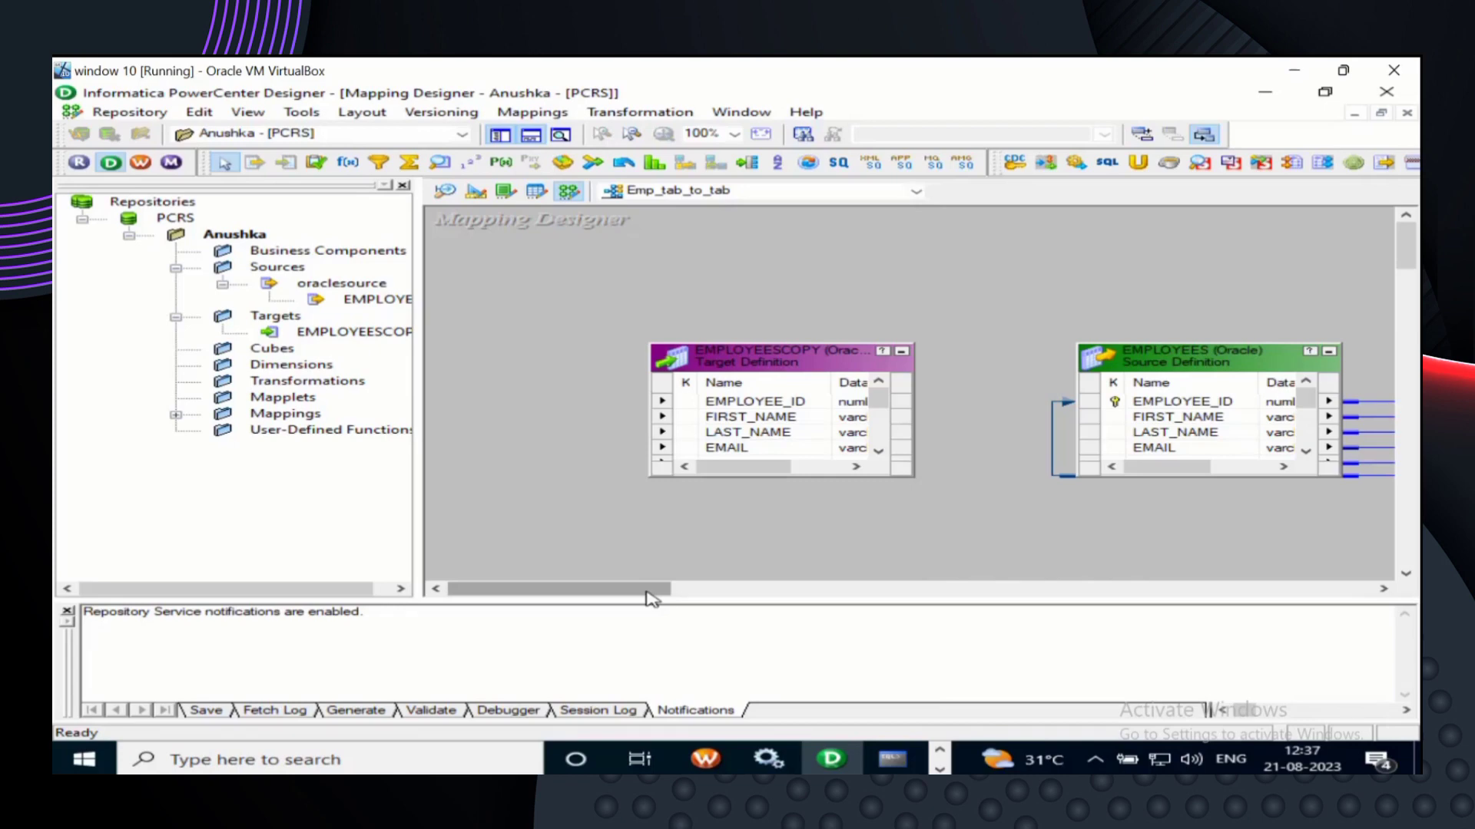
{"action": "left_click", "coordinate": [735, 89]}
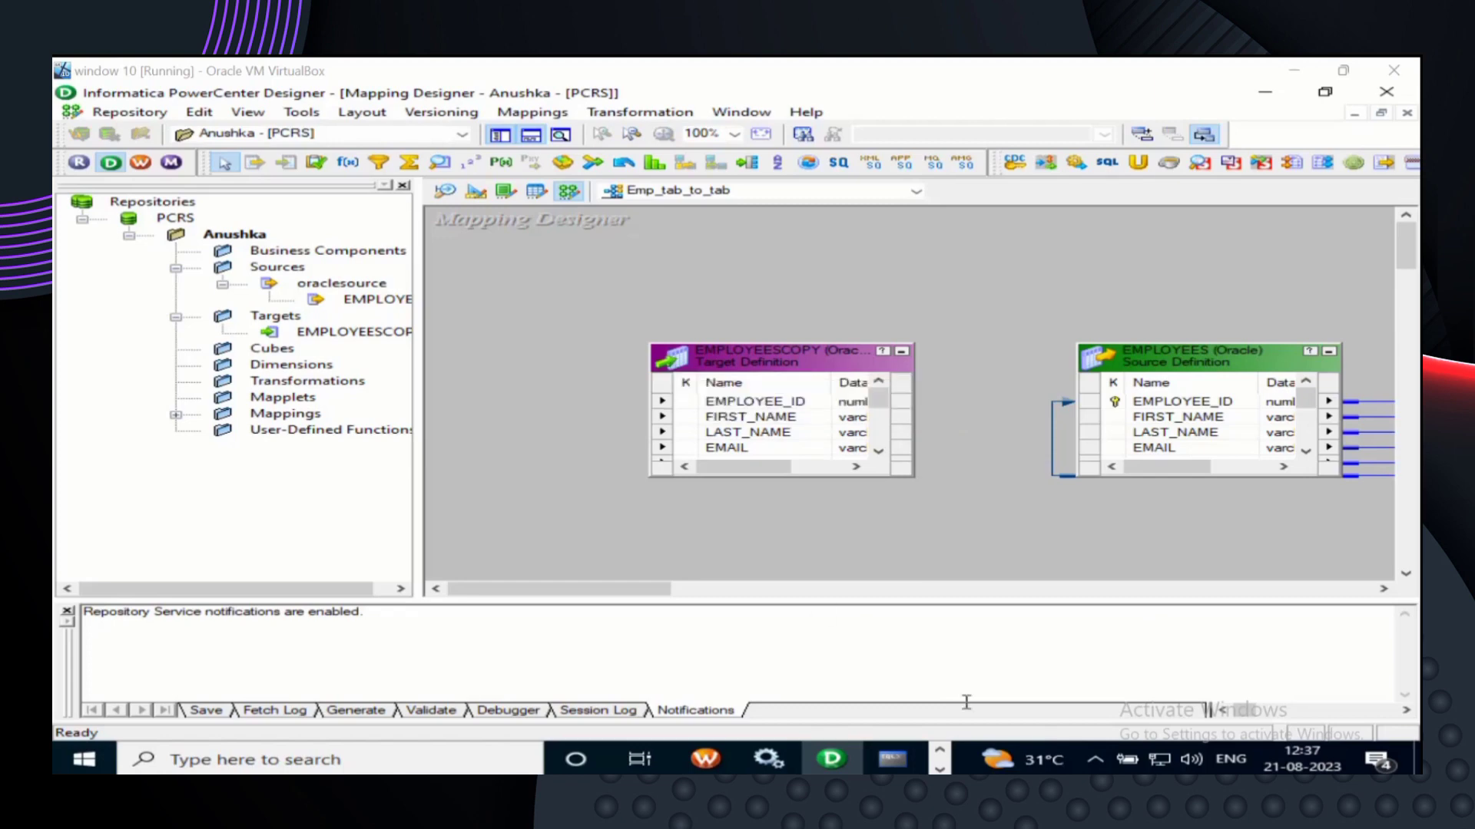
{"action": "mouse_move", "coordinate": [1048, 790]}
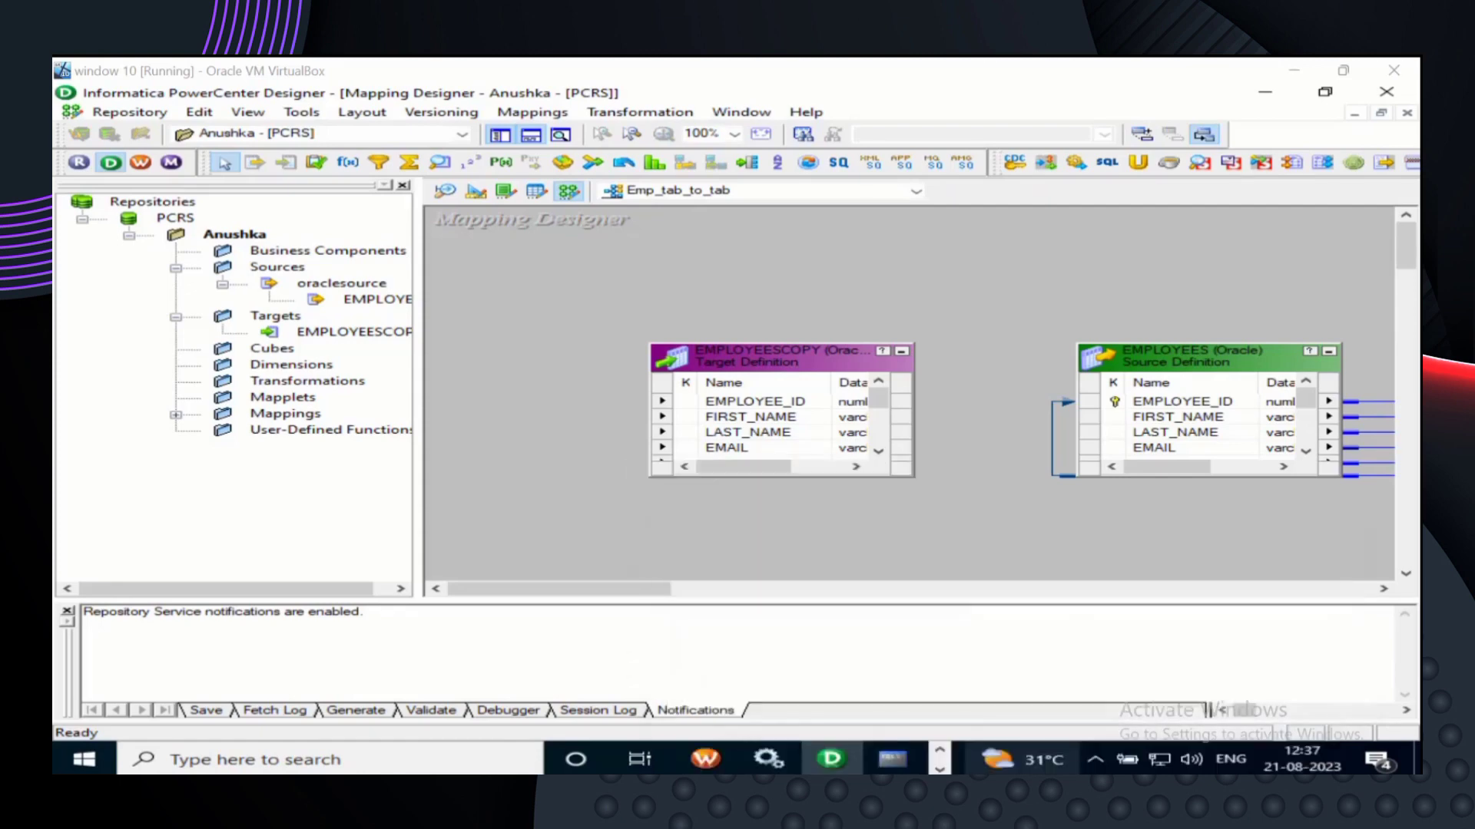
{"action": "mouse_move", "coordinate": [1001, 790]}
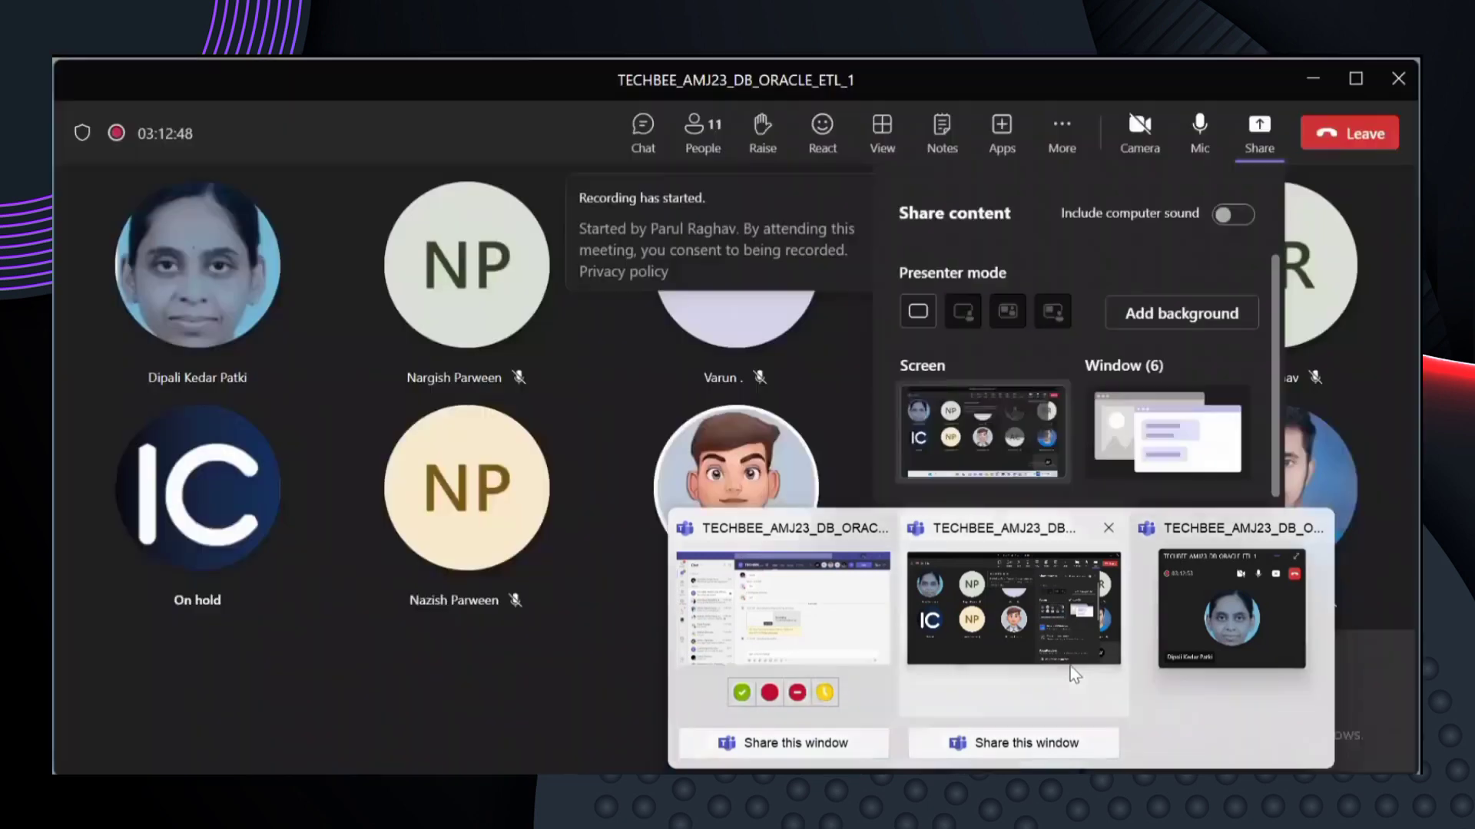
- Close the Teams 'Recording has started' notice and Alt+Tab back to the Informatica Designer
{"action": "left_click", "coordinate": [1073, 675]}
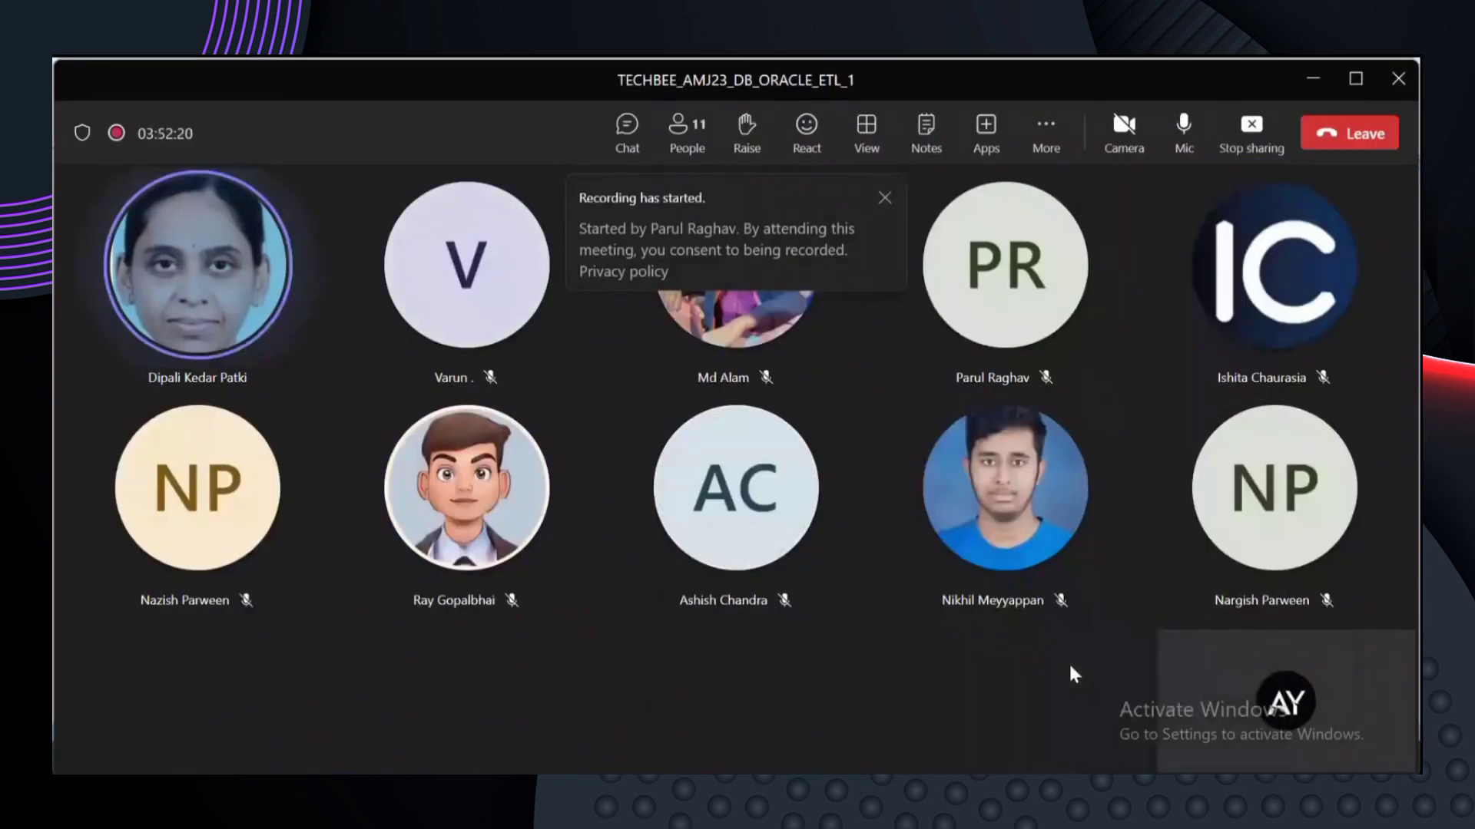
{"action": "left_click", "coordinate": [884, 197]}
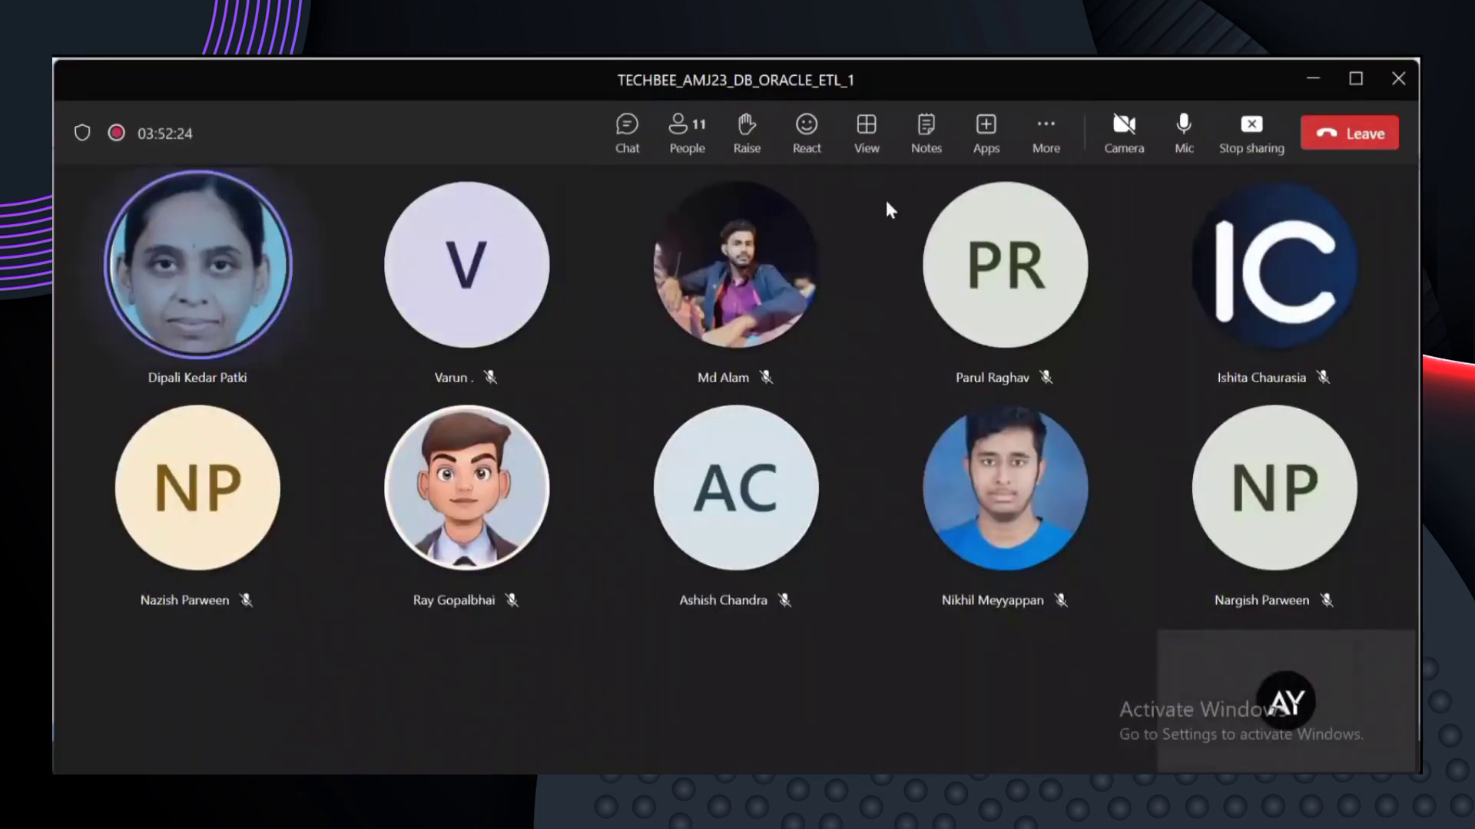
{"action": "mouse_move", "coordinate": [673, 221]}
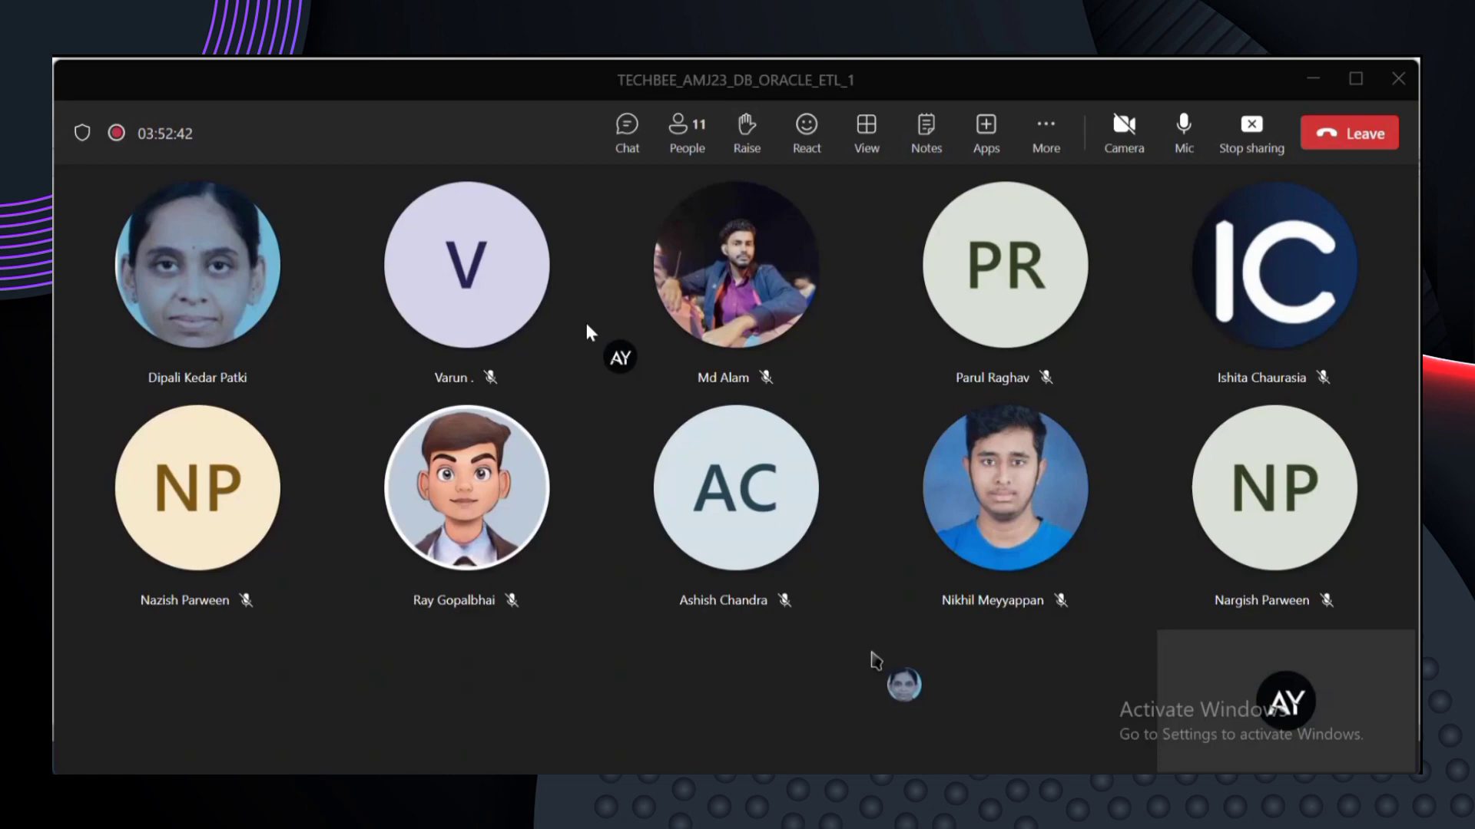
{"action": "left_click", "coordinate": [871, 653]}
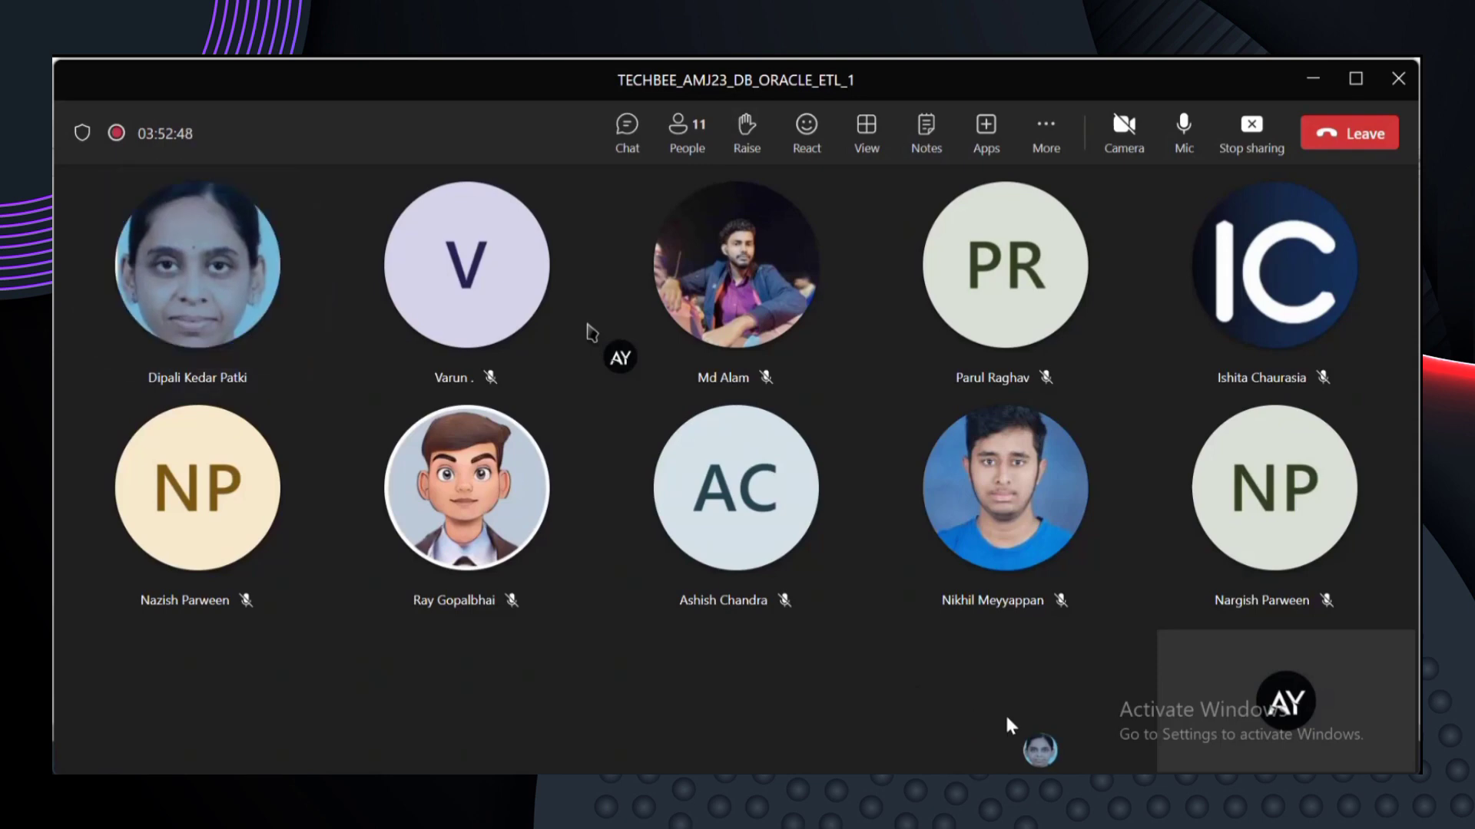
{"action": "mouse_move", "coordinate": [1095, 791]}
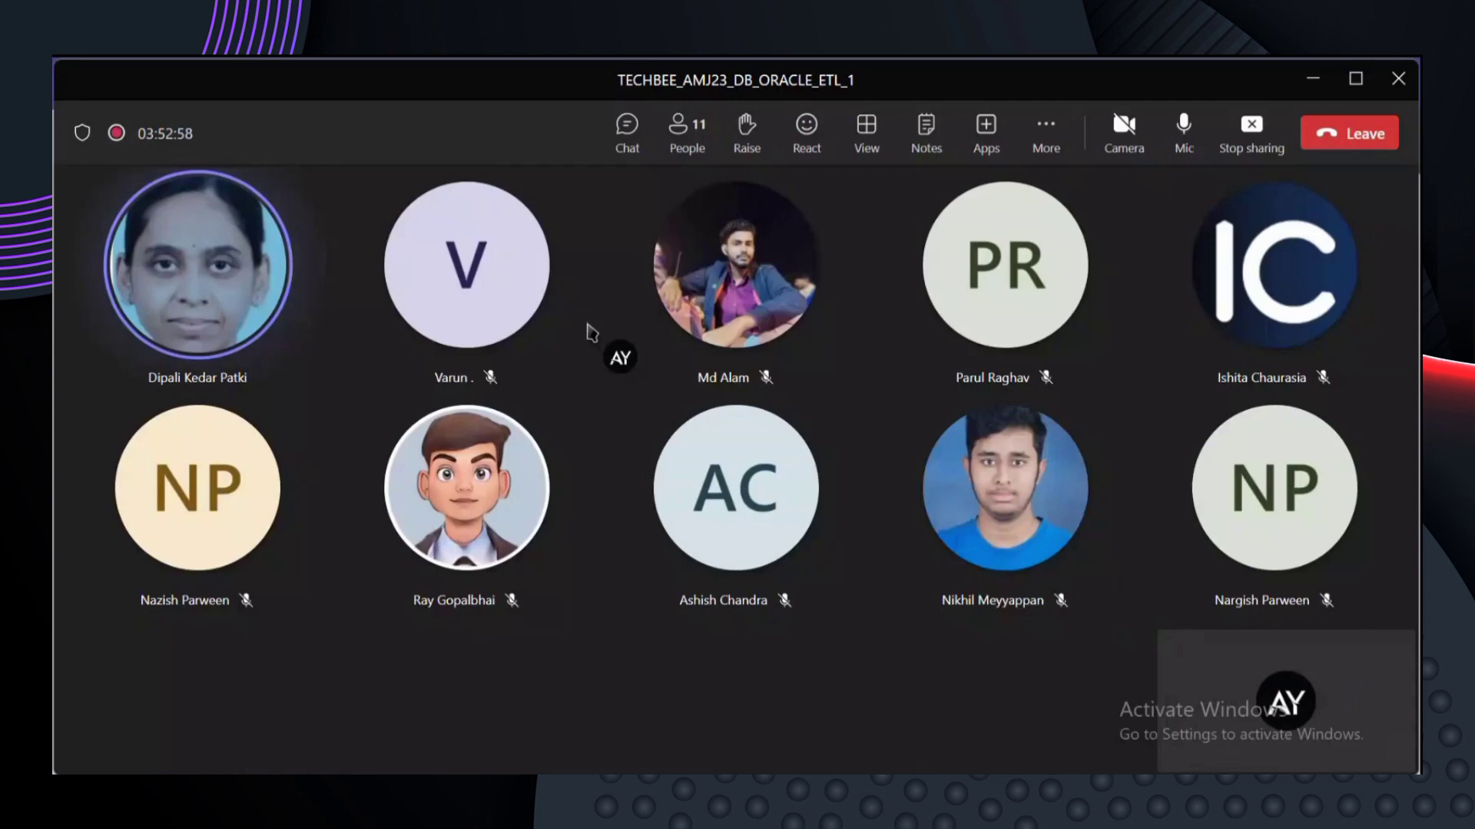
{"action": "key", "text": "alt+Tab"}
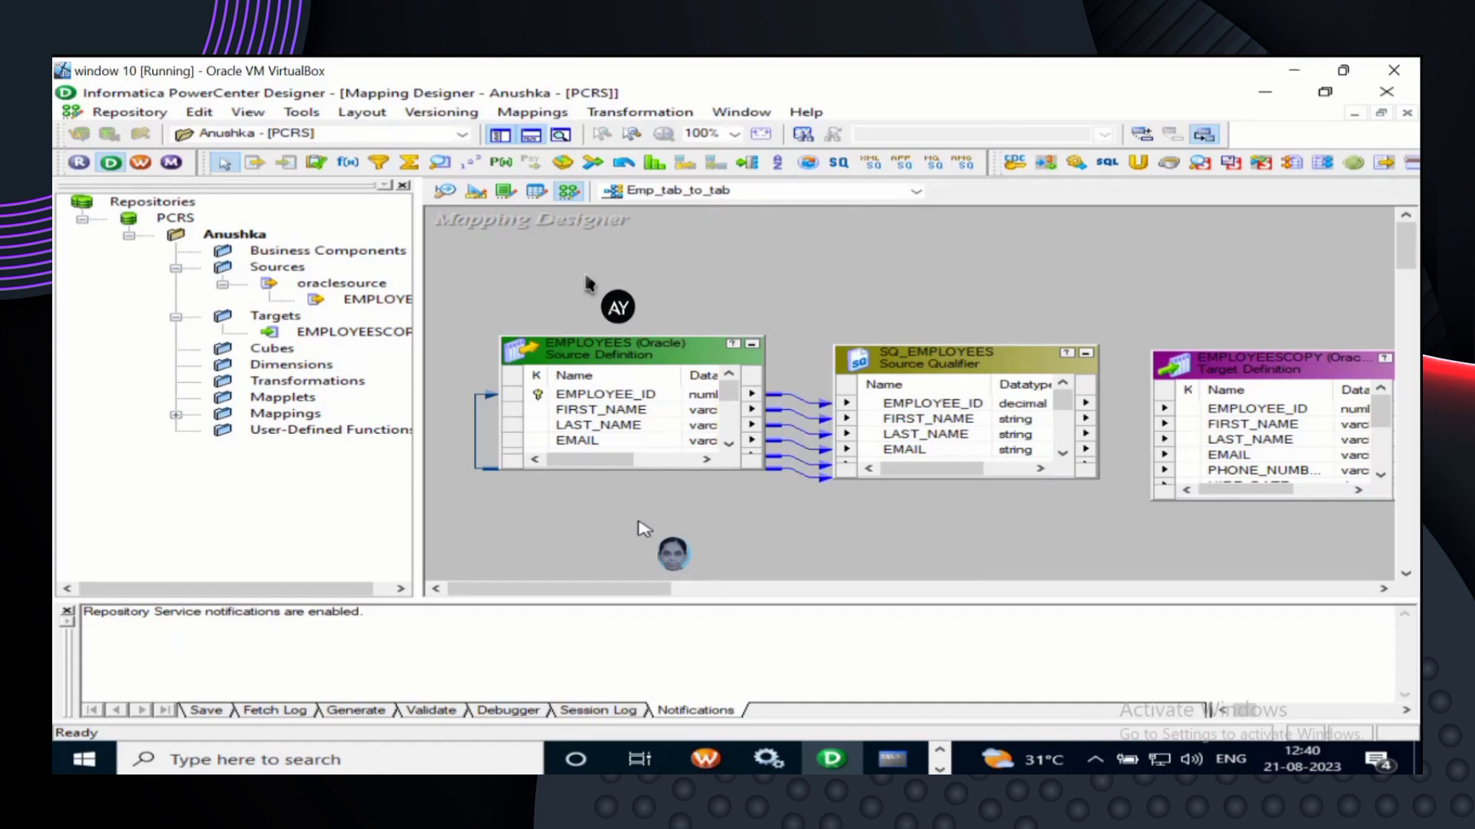
- Scroll the EMPLOYEES and SQ_EMPLOYEES boxes right to show datatypes like number(p,s) and varchar2
{"action": "left_click", "coordinate": [705, 459]}
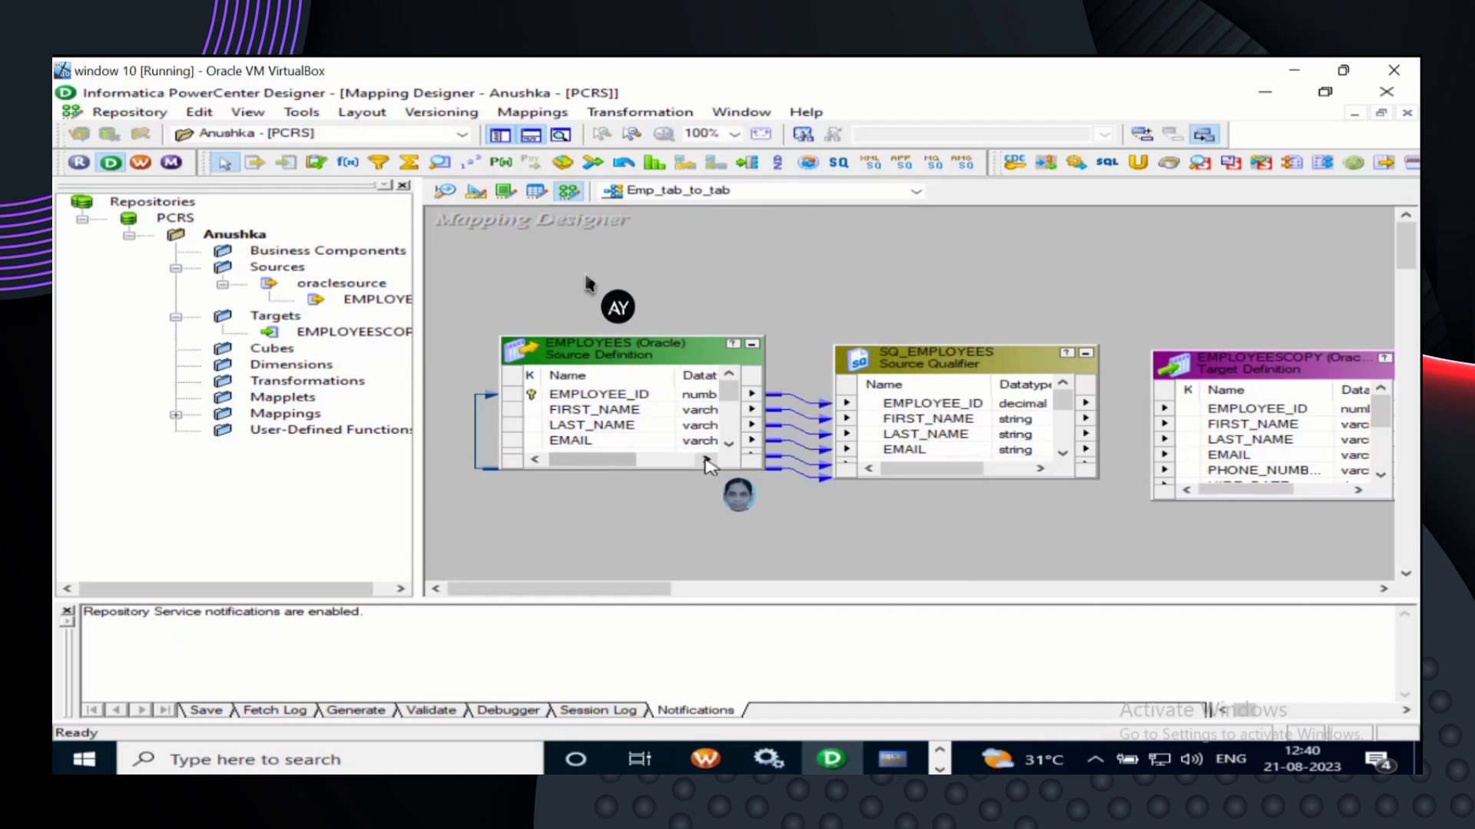
{"action": "left_click", "coordinate": [705, 459]}
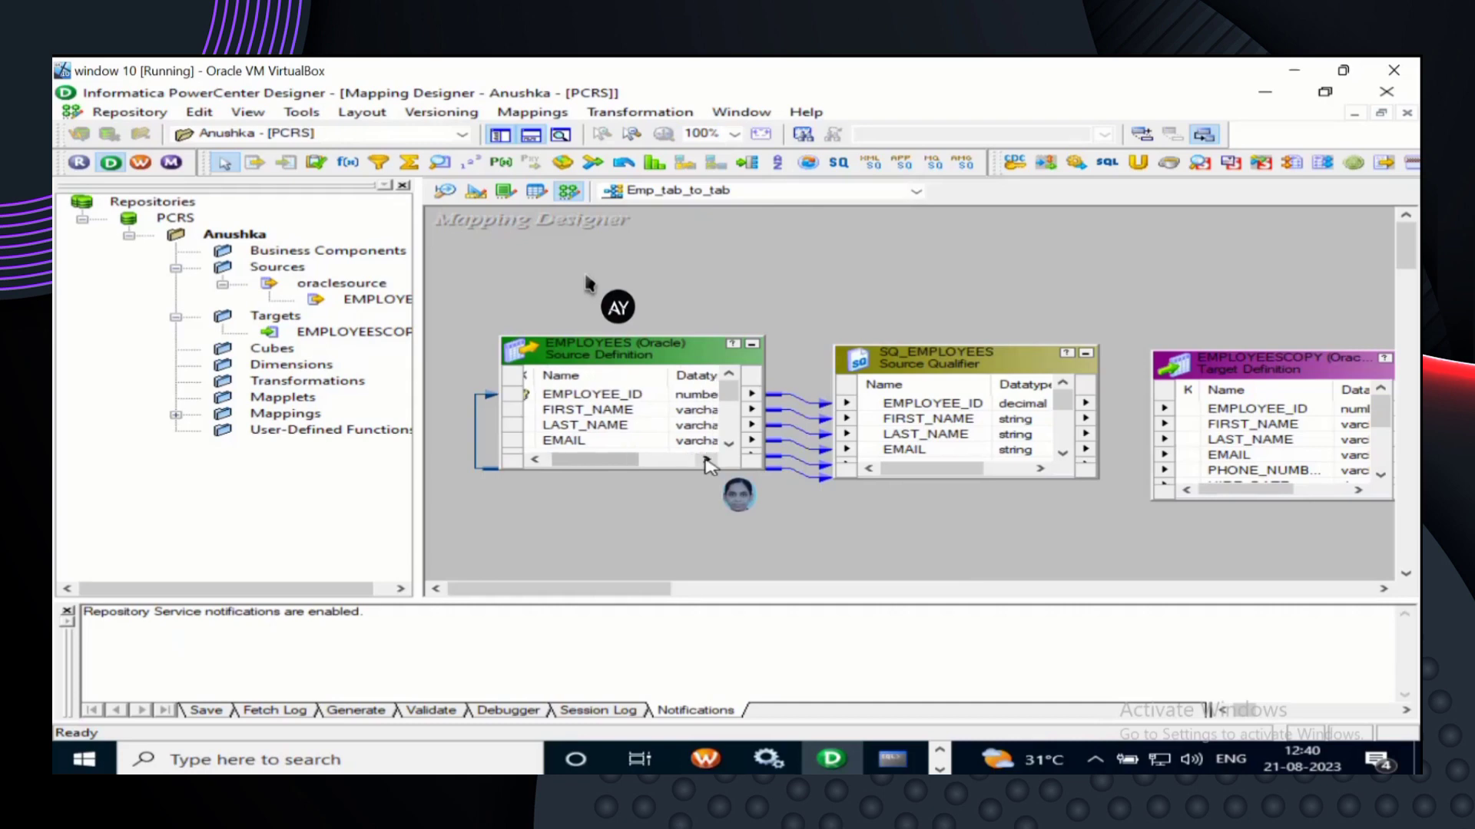
{"action": "left_click", "coordinate": [705, 459]}
{"action": "left_click", "coordinate": [705, 460]}
{"action": "left_click", "coordinate": [705, 460]}
{"action": "left_click", "coordinate": [705, 459]}
{"action": "left_click", "coordinate": [705, 459]}
{"action": "left_click", "coordinate": [705, 459]}
{"action": "left_click", "coordinate": [705, 459]}
{"action": "left_click", "coordinate": [705, 459]}
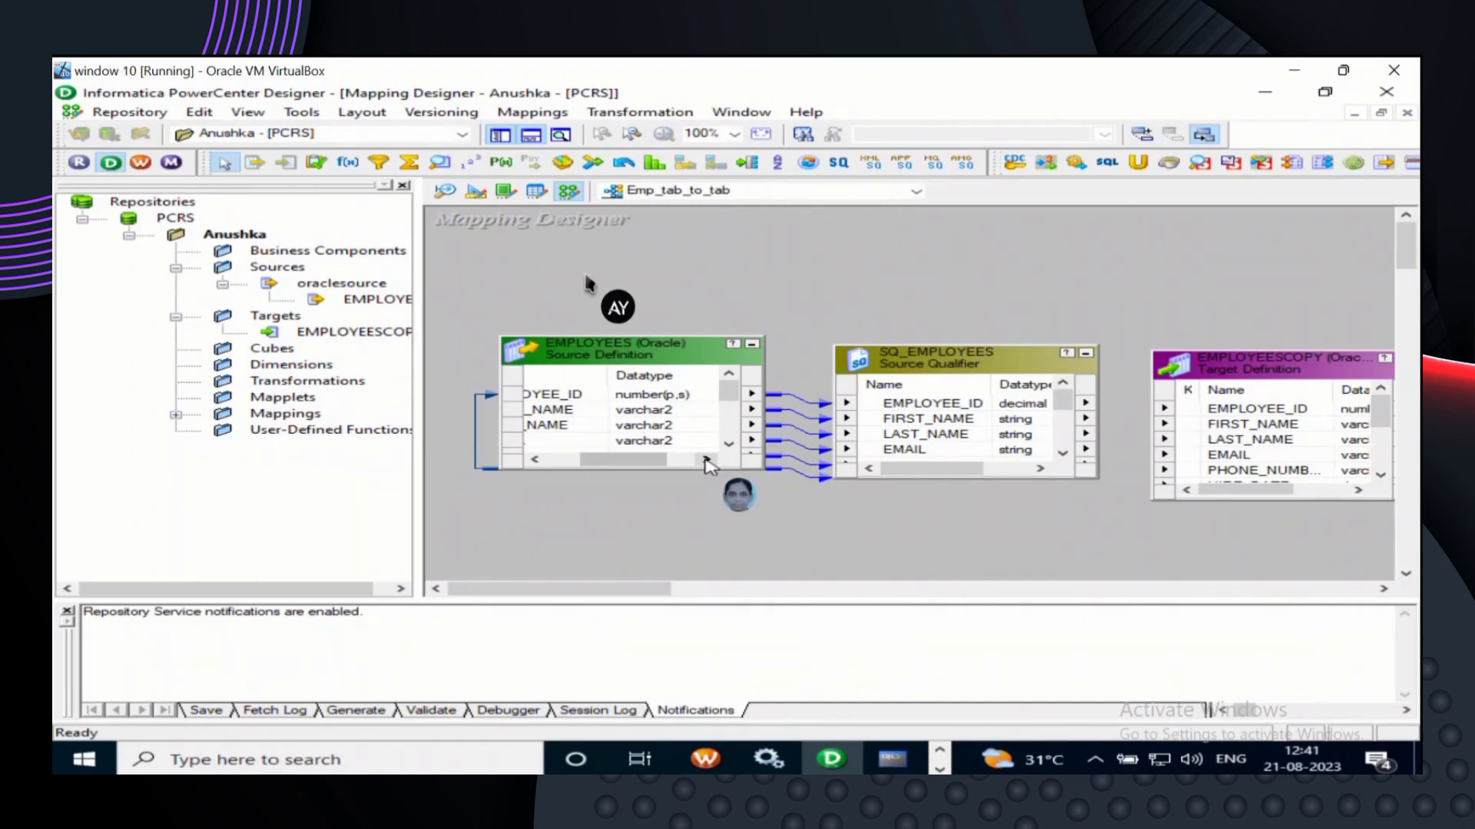
{"action": "left_click", "coordinate": [1040, 468]}
{"action": "left_click", "coordinate": [1039, 468]}
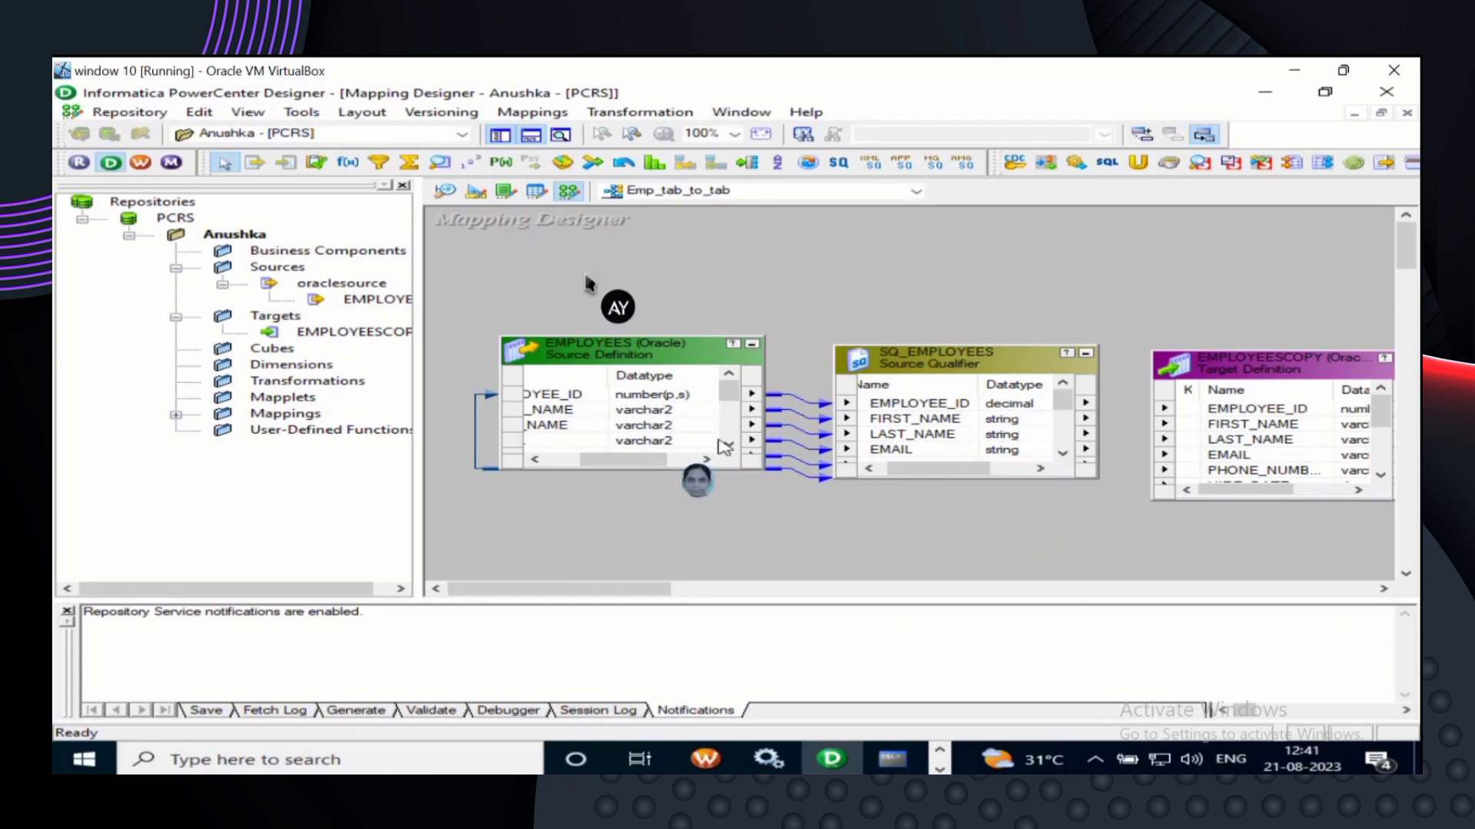
{"action": "left_click", "coordinate": [1062, 454]}
{"action": "left_click", "coordinate": [1062, 453]}
{"action": "left_click", "coordinate": [1062, 453]}
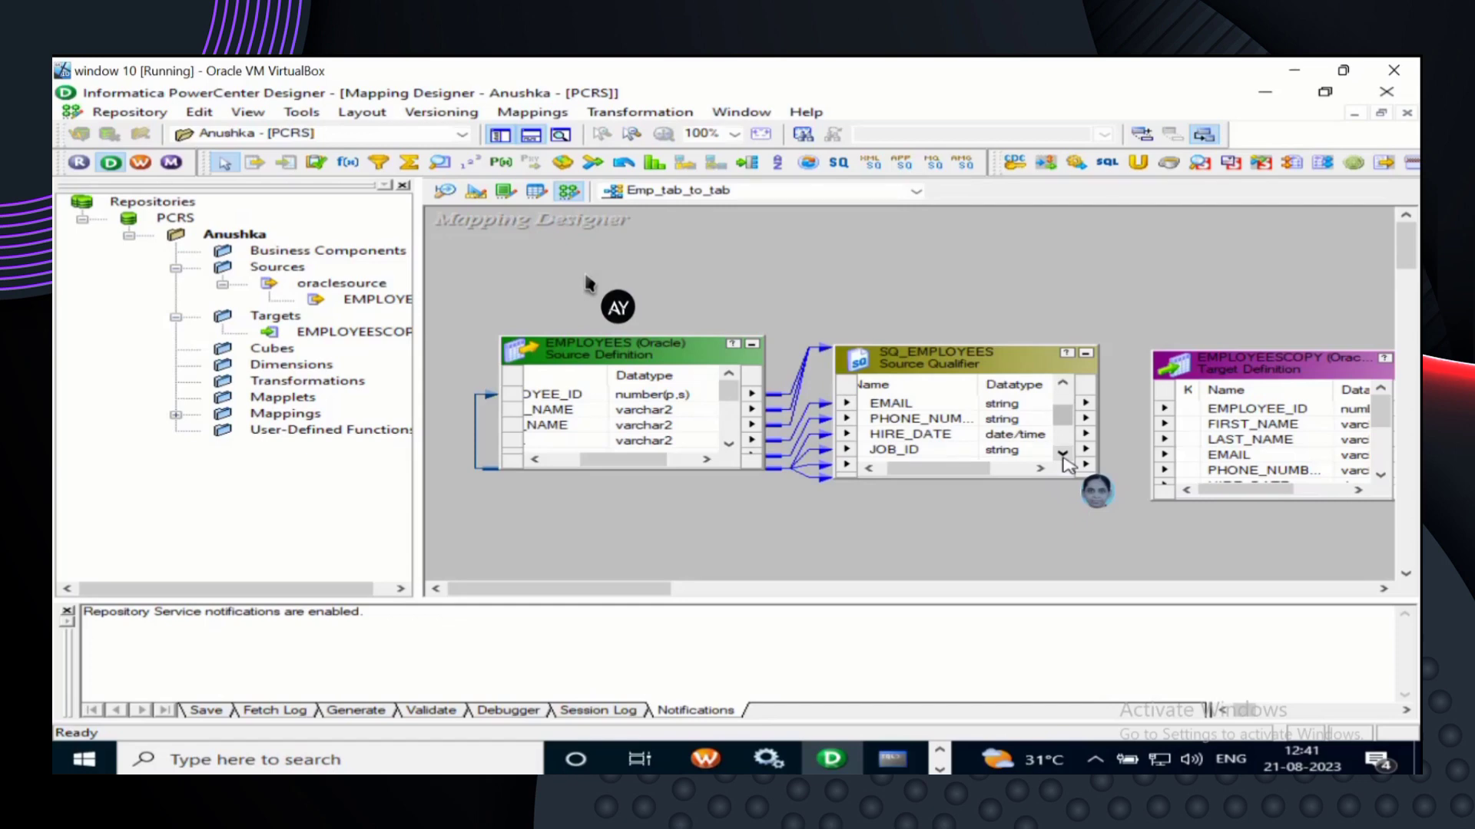
{"action": "left_click", "coordinate": [1062, 453]}
{"action": "left_click", "coordinate": [1062, 453]}
{"action": "left_click", "coordinate": [1062, 453]}
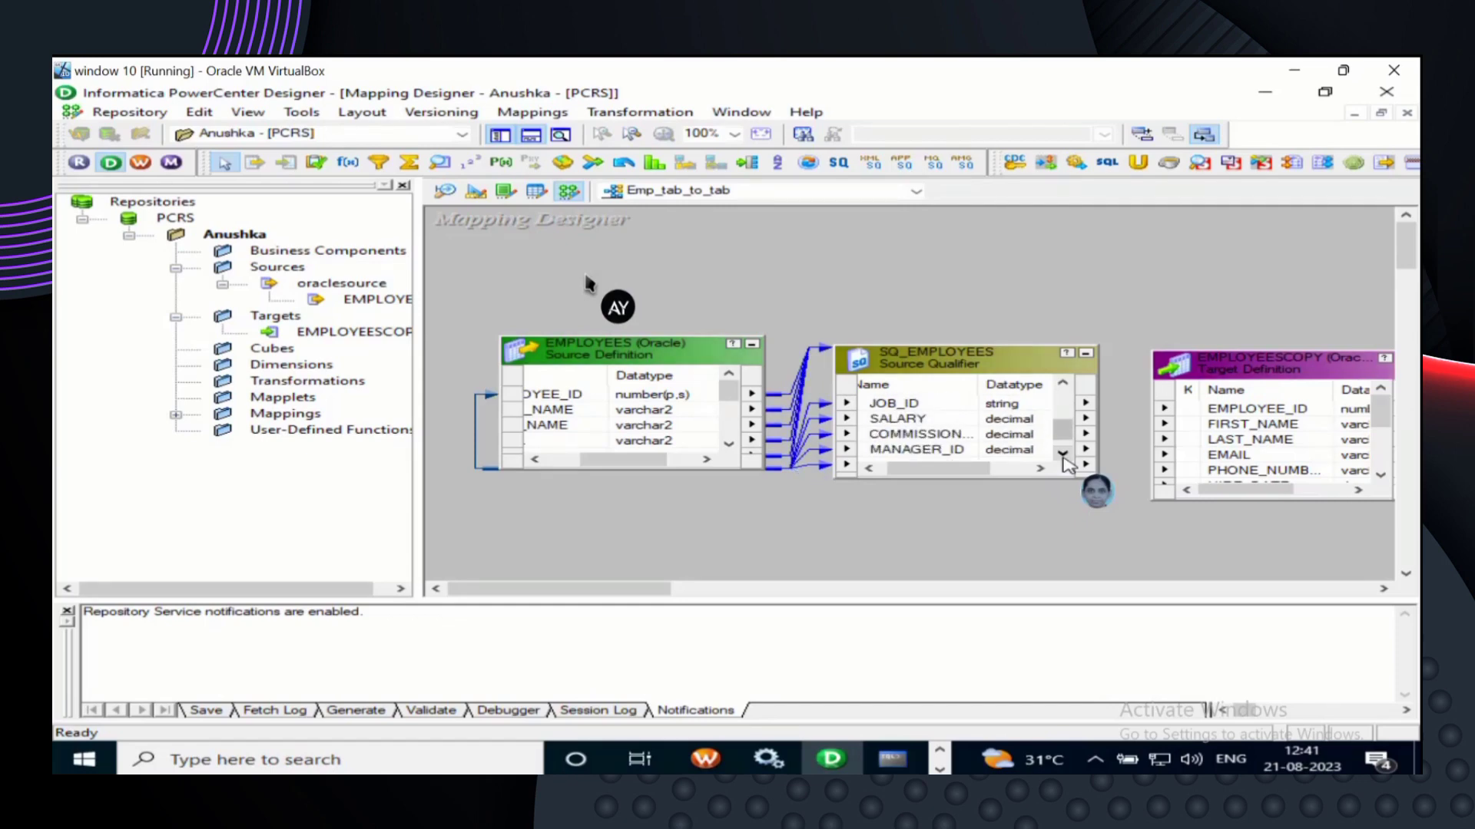
{"action": "left_click", "coordinate": [1062, 385]}
{"action": "left_click", "coordinate": [1062, 385]}
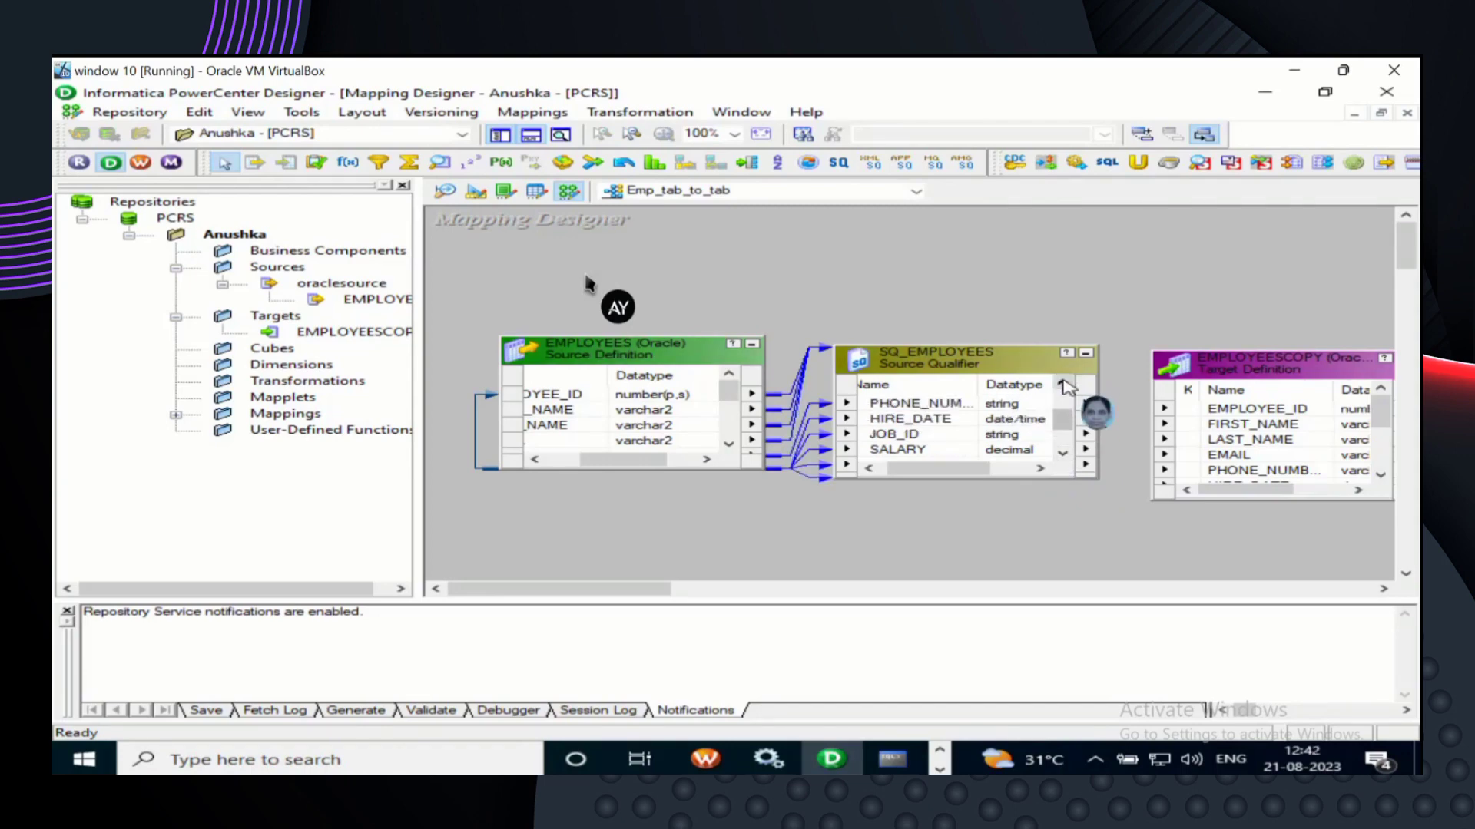
{"action": "left_click", "coordinate": [1062, 385]}
{"action": "left_click", "coordinate": [1062, 385]}
{"action": "left_click", "coordinate": [1062, 385]}
{"action": "left_click", "coordinate": [1062, 385]}
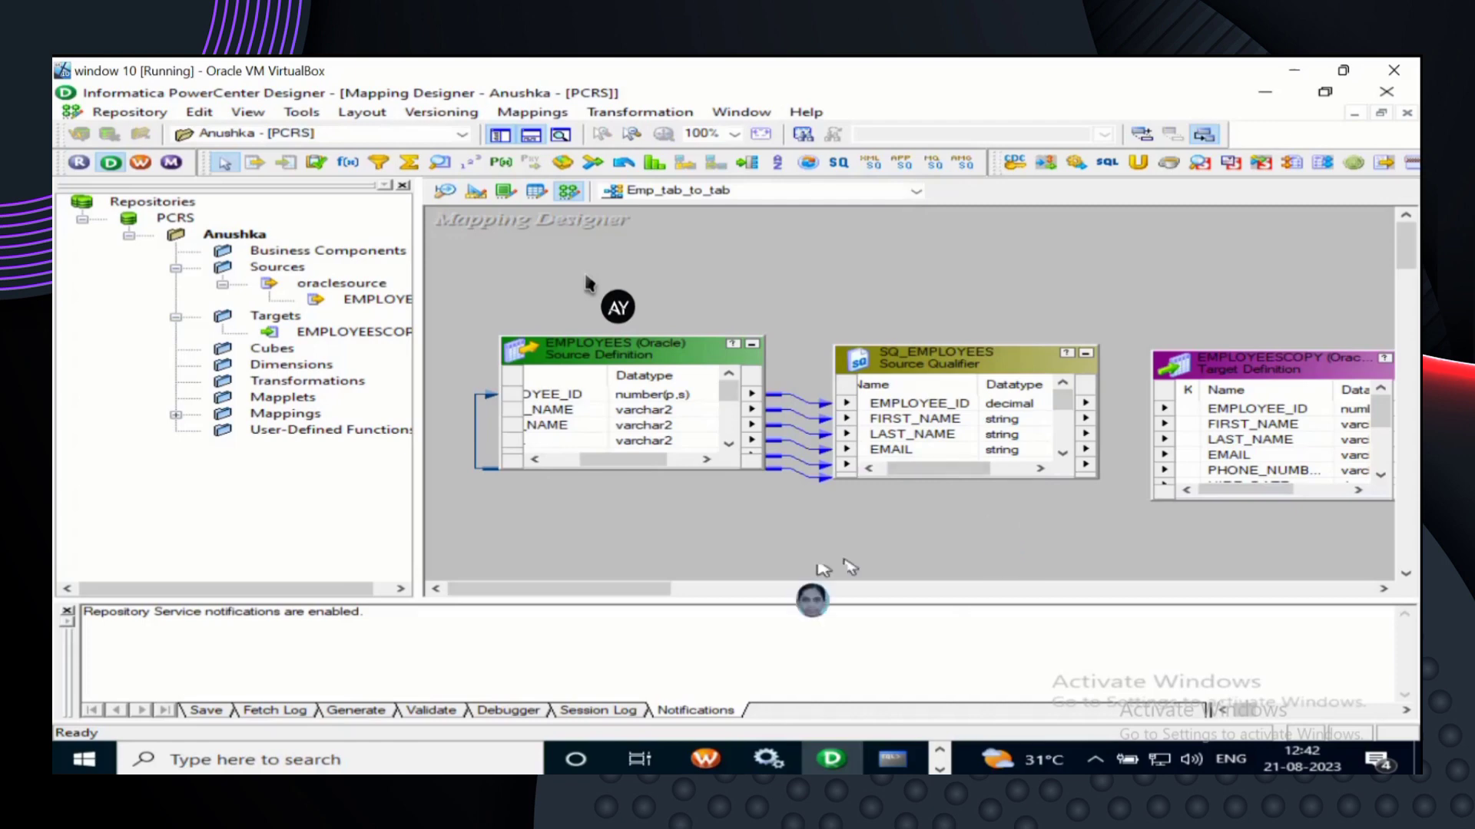
- Shift the canvas so EMPLOYEESCOPY sits beside SQ_EMPLOYEES, and select SQ_EMPLOYEES' EMPLOYEE_ID port
{"action": "left_click_drag", "start_coordinate": [656, 595], "coordinate": [716, 597]}
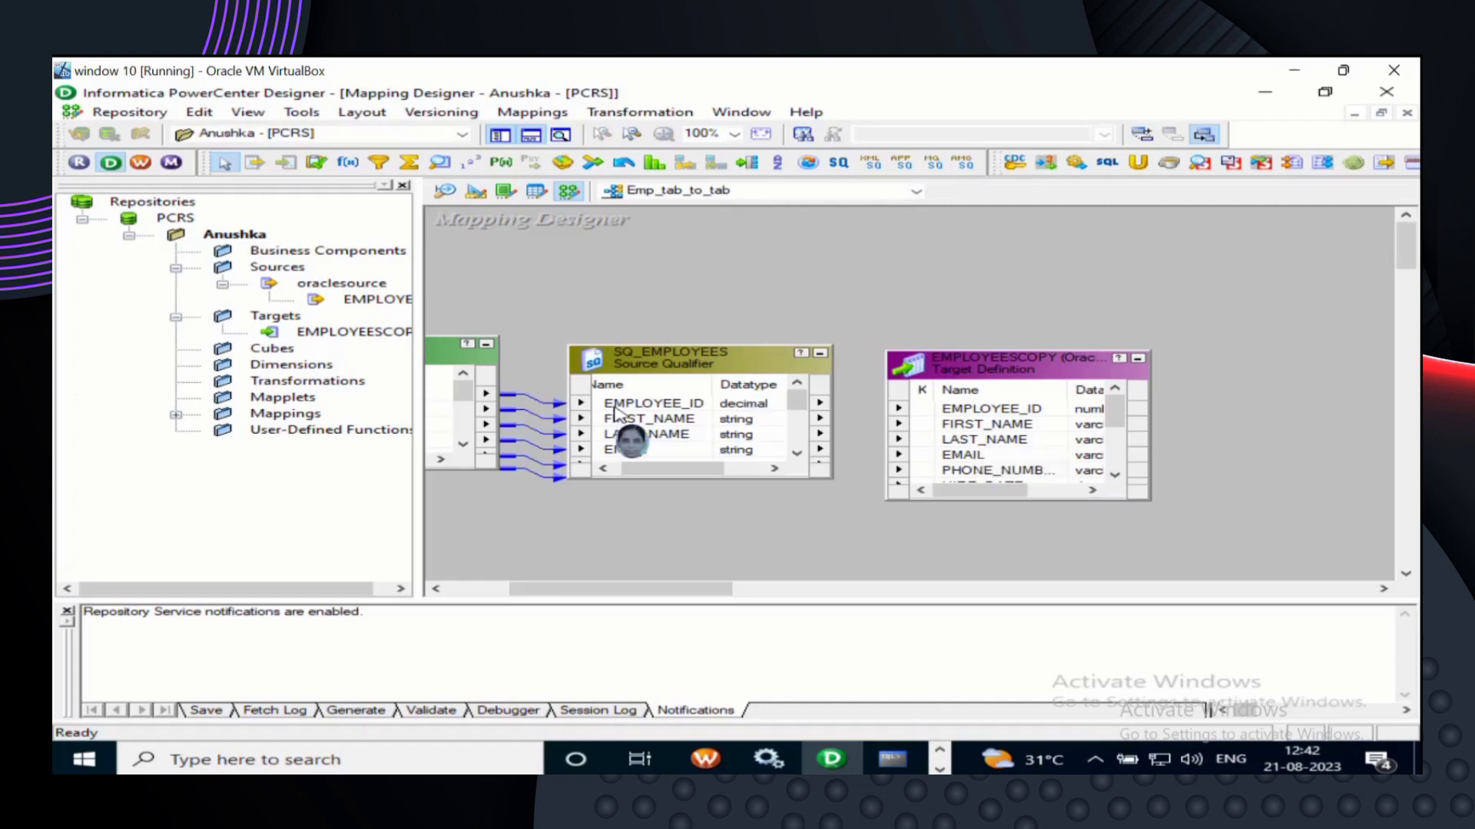
{"action": "left_click", "coordinate": [583, 413]}
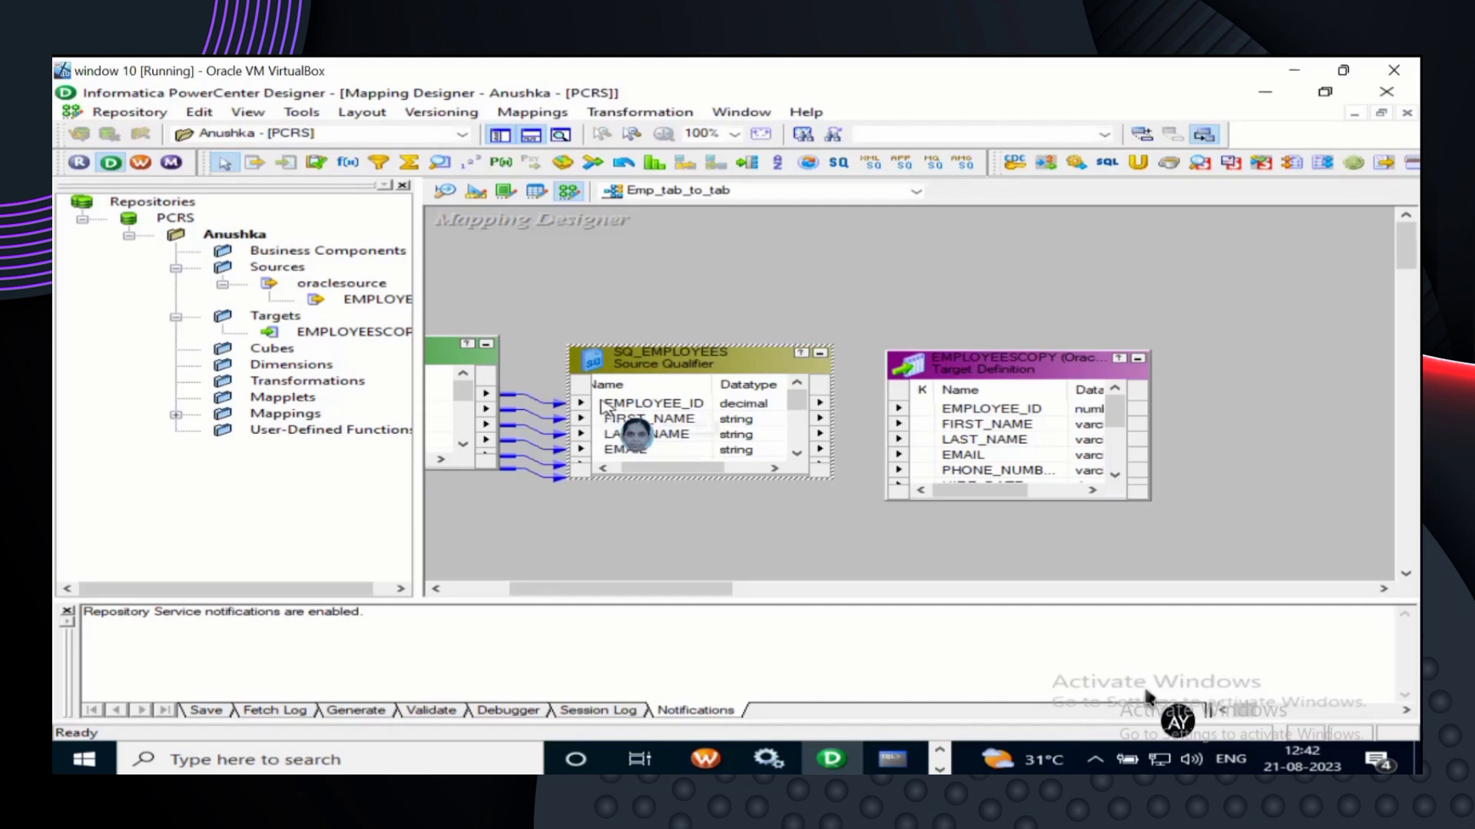
{"action": "left_click", "coordinate": [605, 404]}
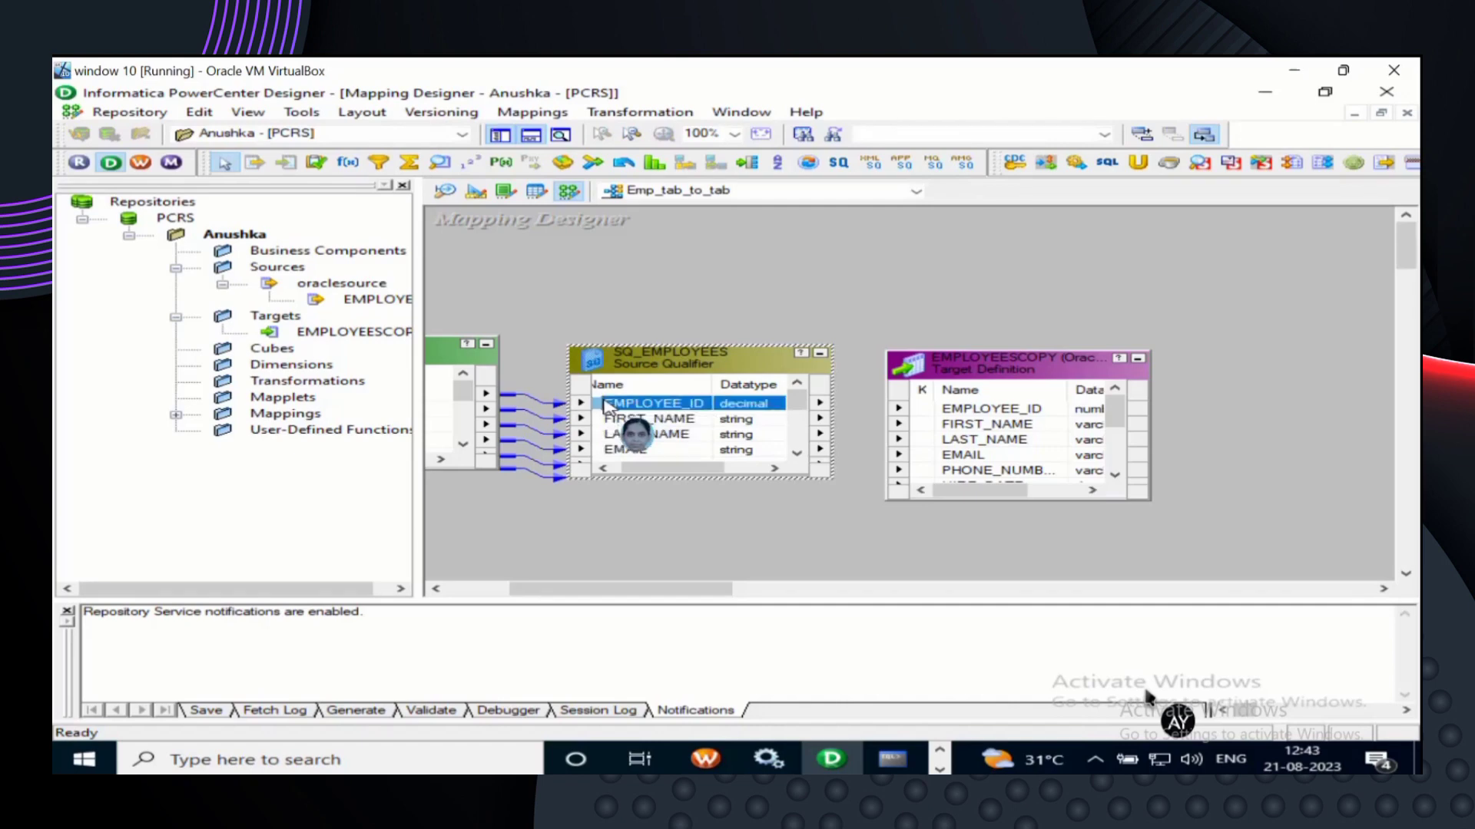
- Select all SQ_EMPLOYEES ports and drop them on EMPLOYEESCOPY's EMPLOYEE_ID to link matching columns
{"action": "right_click", "coordinate": [606, 407]}
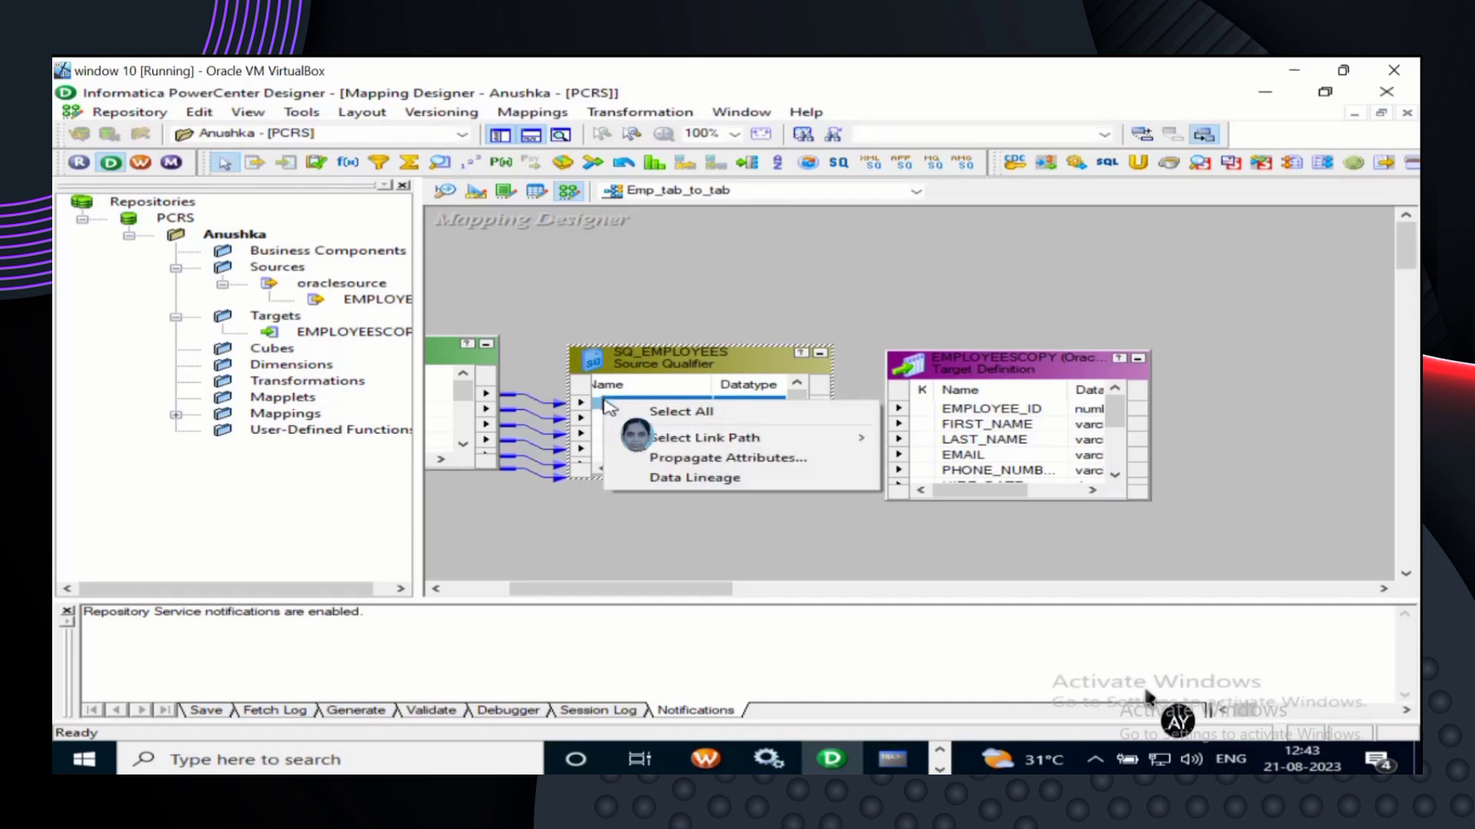
{"action": "left_click", "coordinate": [731, 417]}
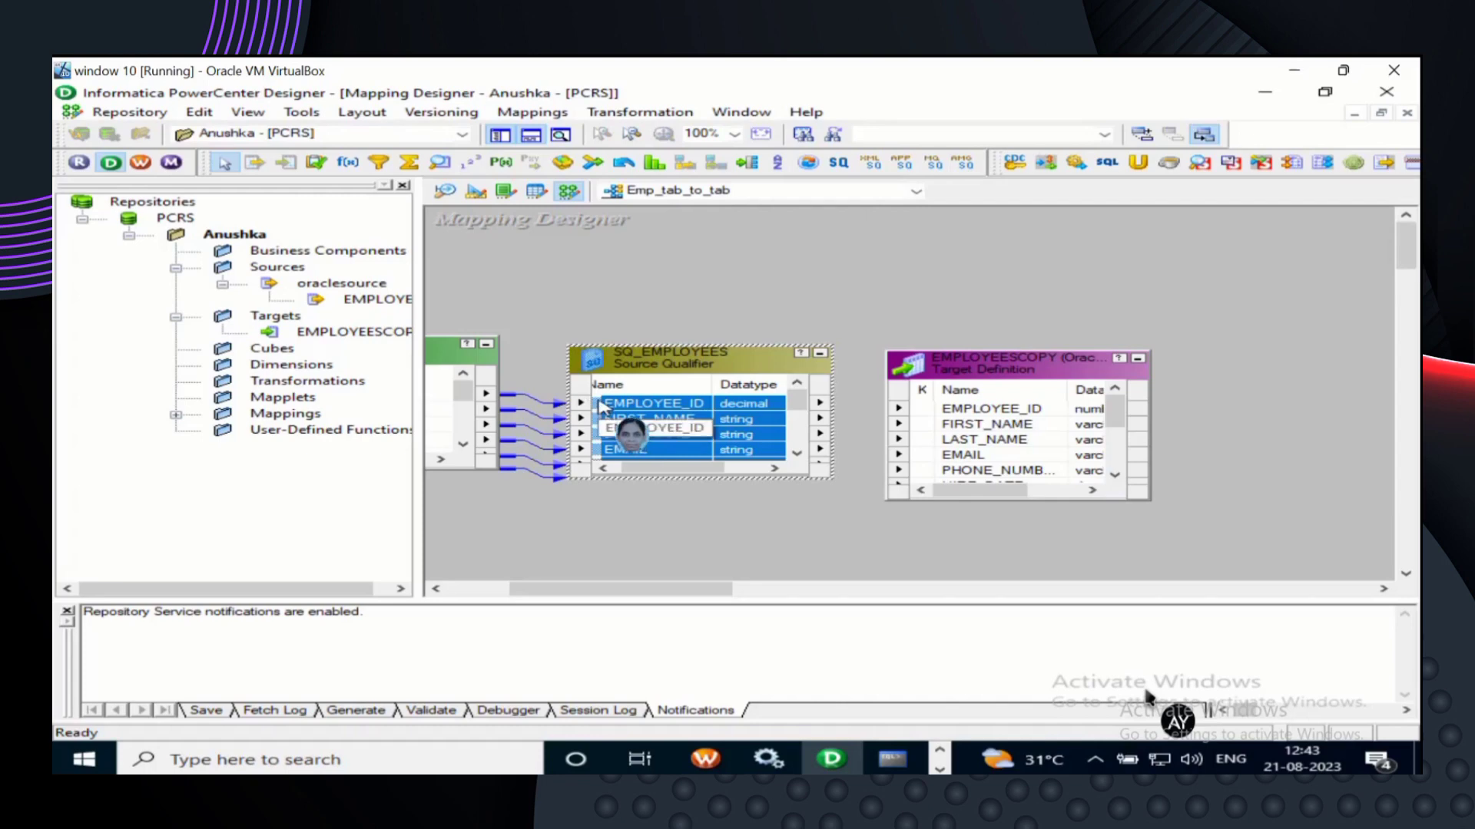
{"action": "left_click_drag", "start_coordinate": [603, 407], "coordinate": [927, 414]}
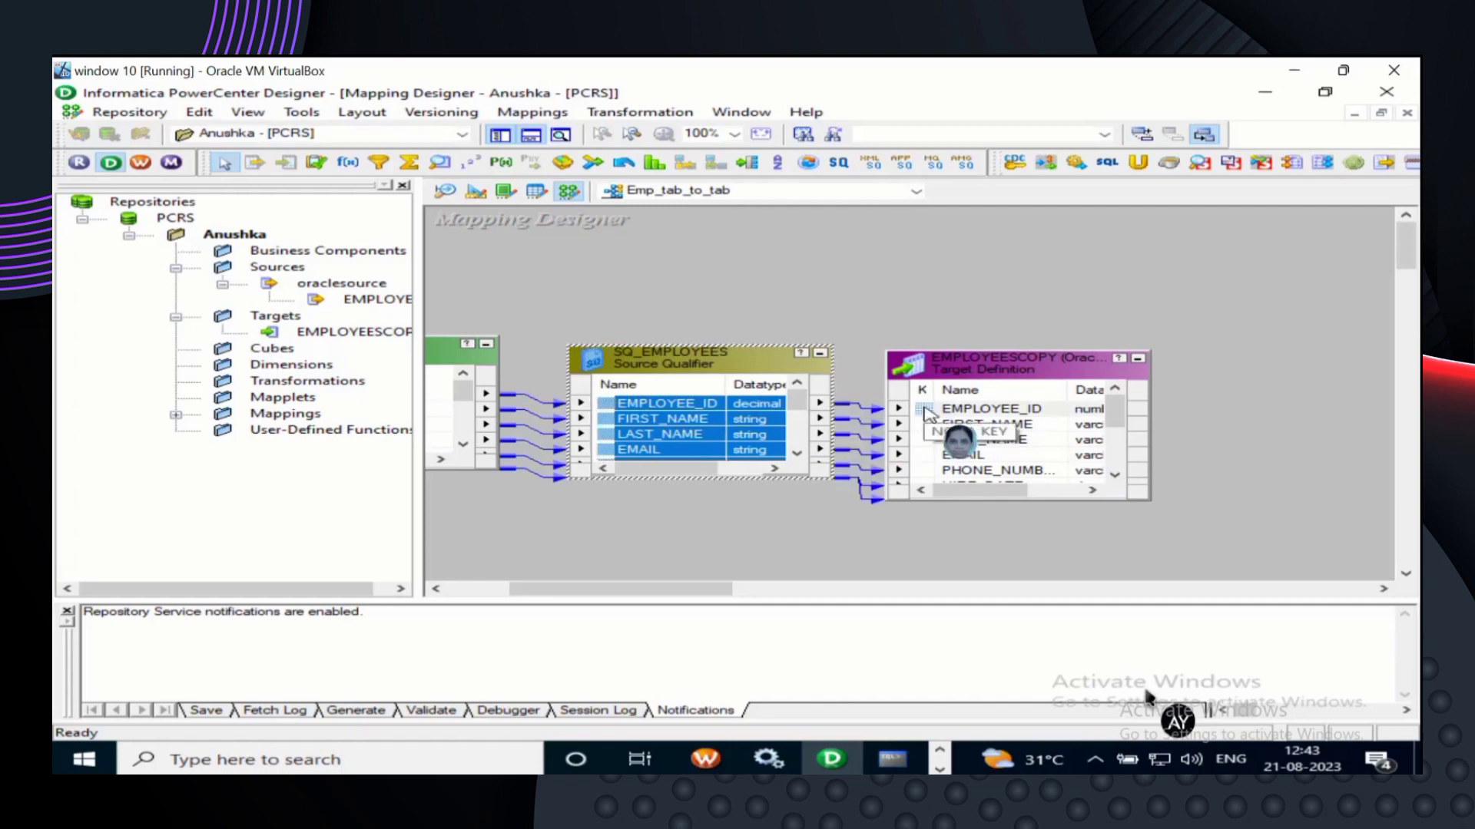
{"action": "left_click", "coordinate": [1002, 495]}
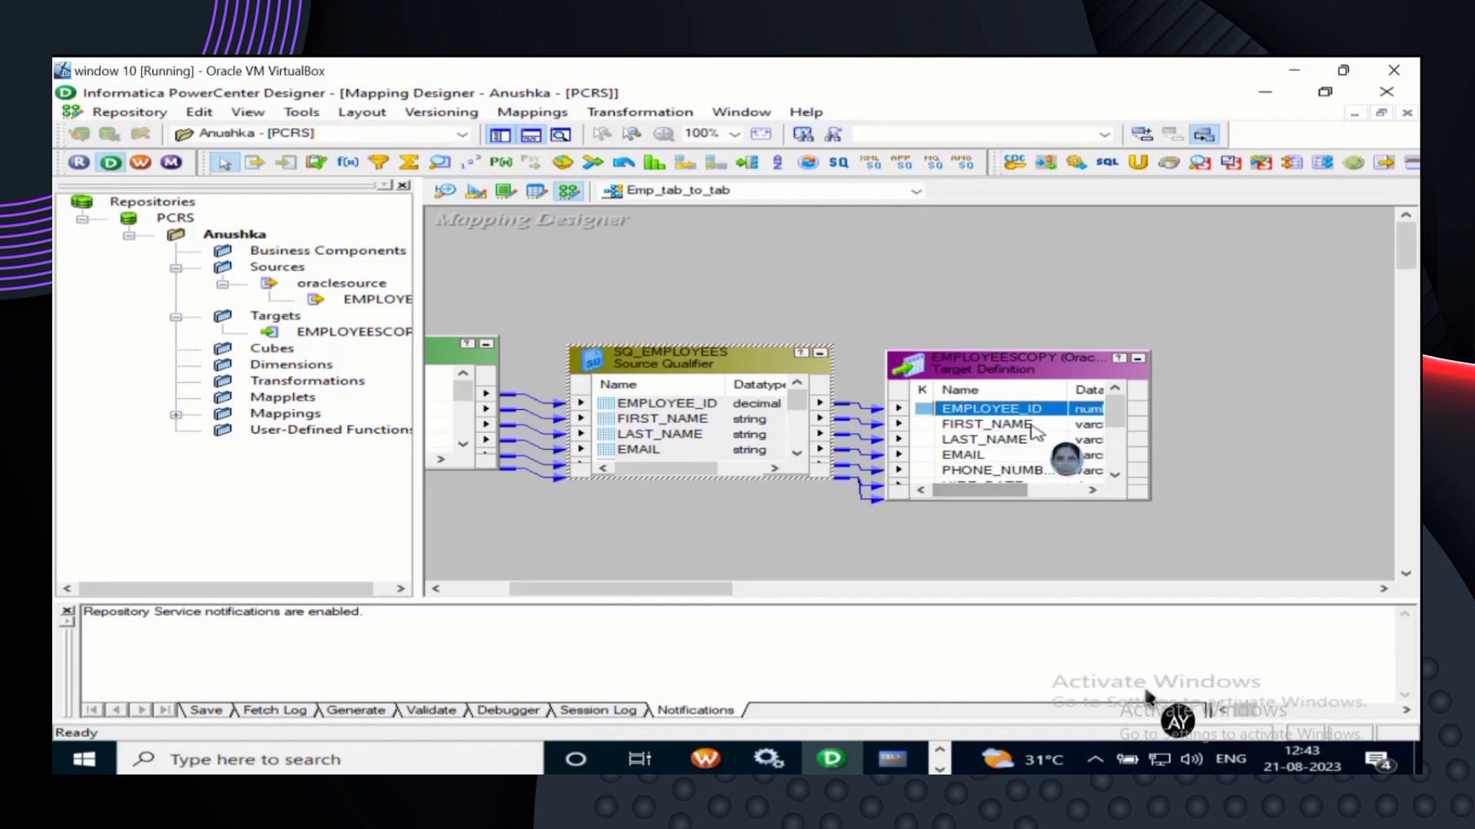
{"action": "left_click", "coordinate": [1028, 371]}
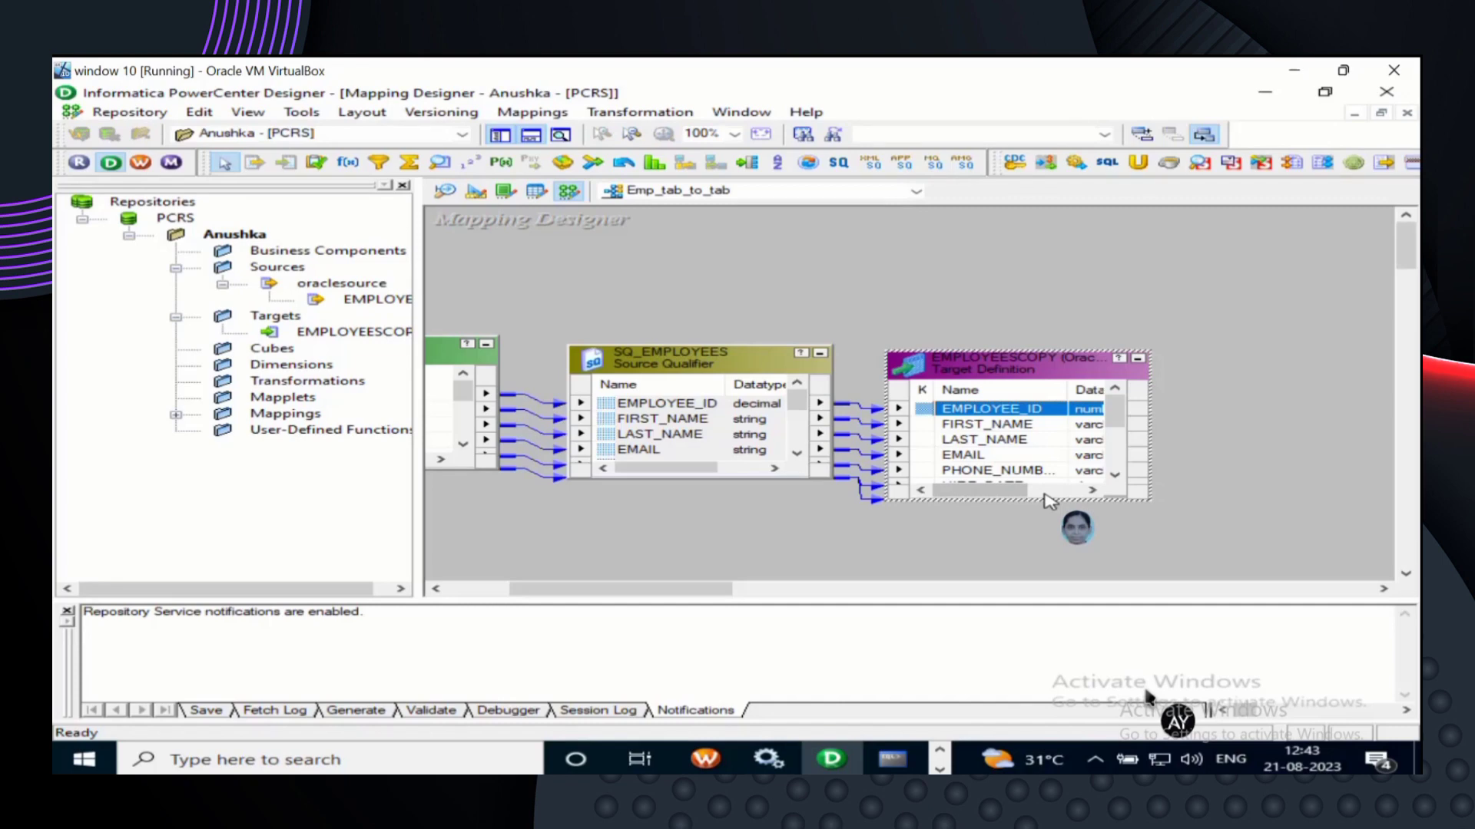
- Stretch the EMPLOYEESCOPY target box to list every column and make SQ_EMPLOYEES tall enough for eight ports
{"action": "left_click", "coordinate": [1046, 491]}
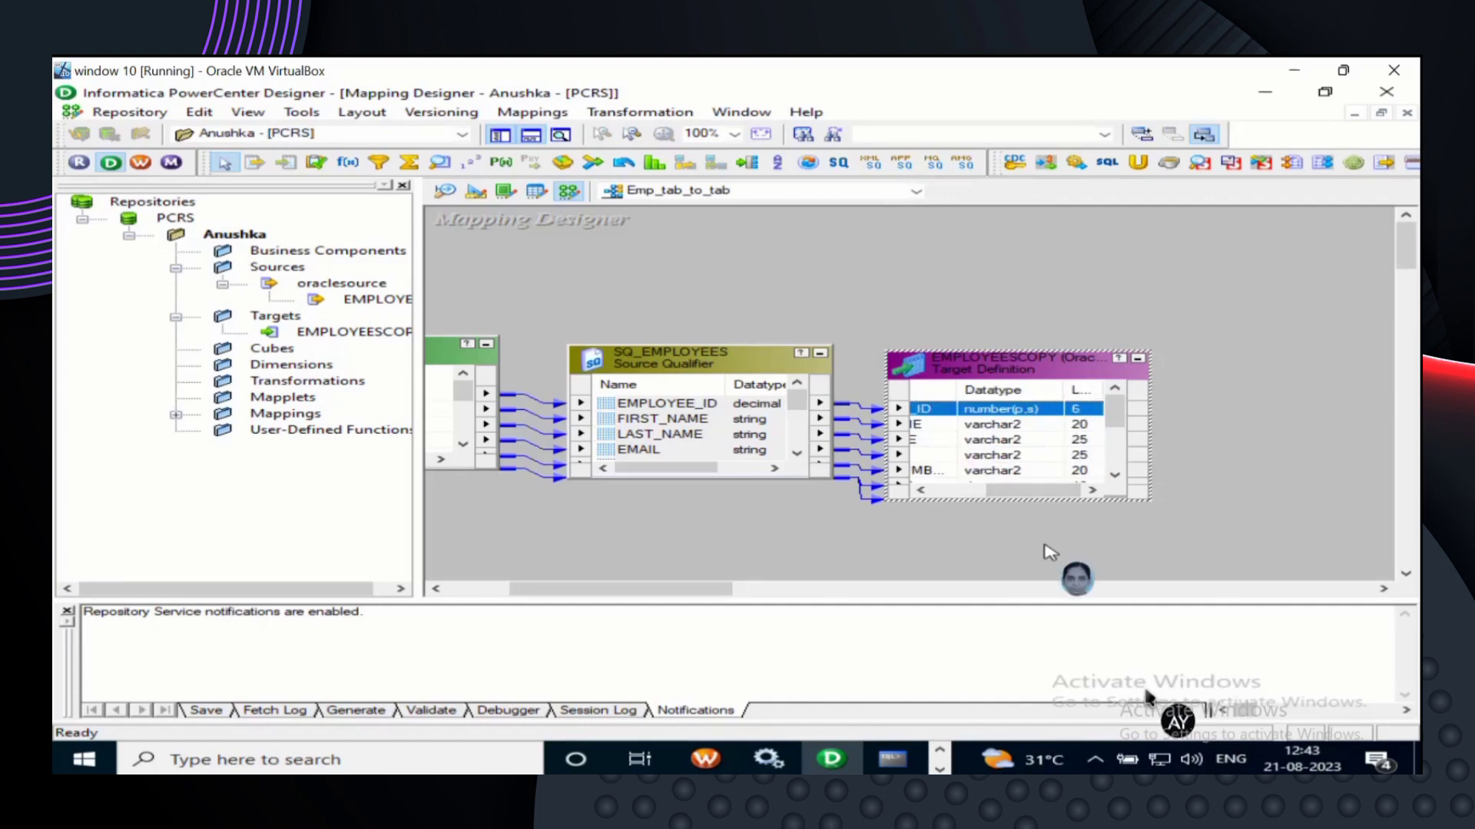
{"action": "left_click", "coordinate": [952, 503]}
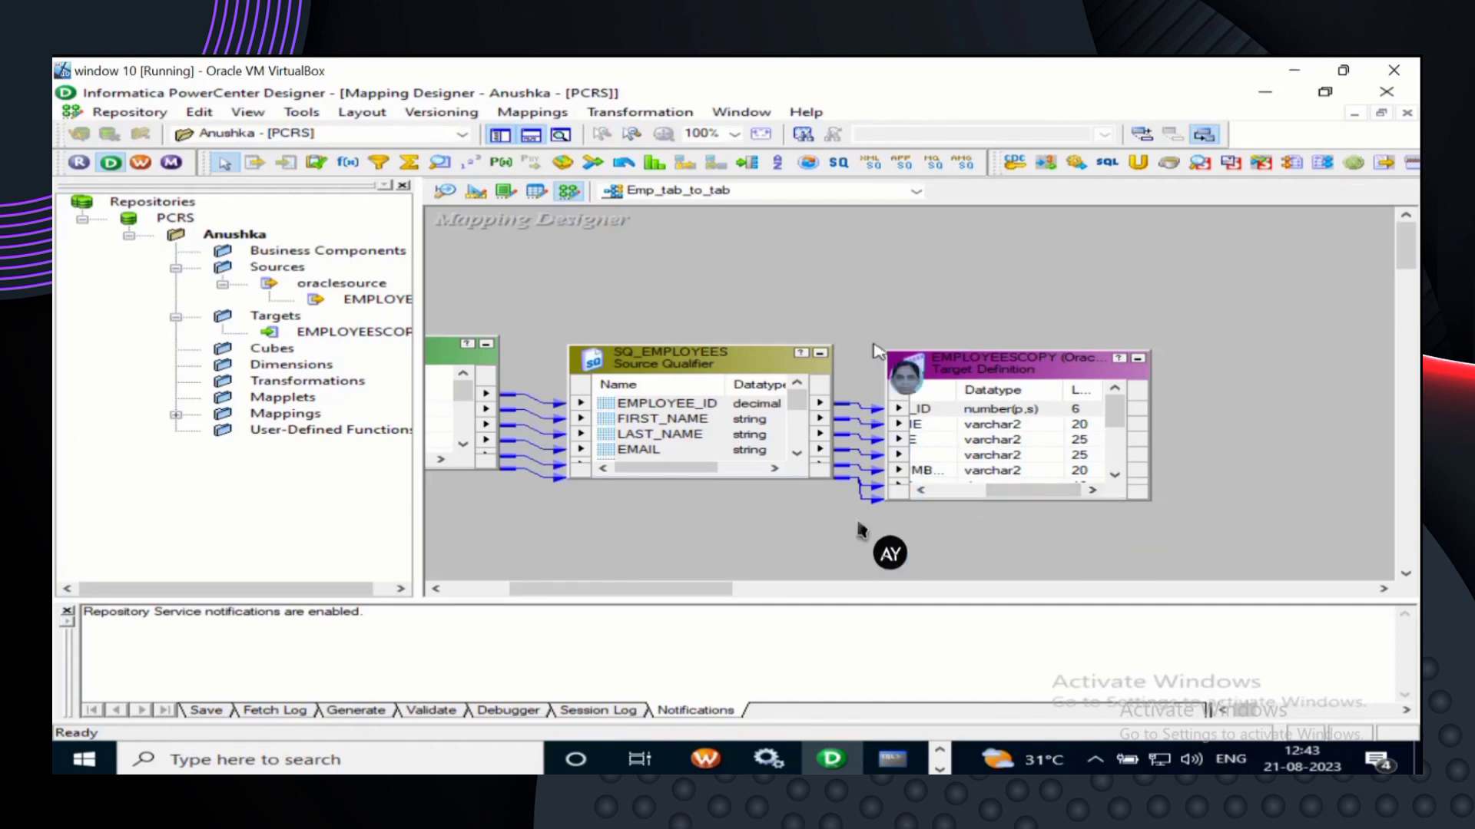
{"action": "left_click_drag", "start_coordinate": [626, 404], "coordinate": [609, 412]}
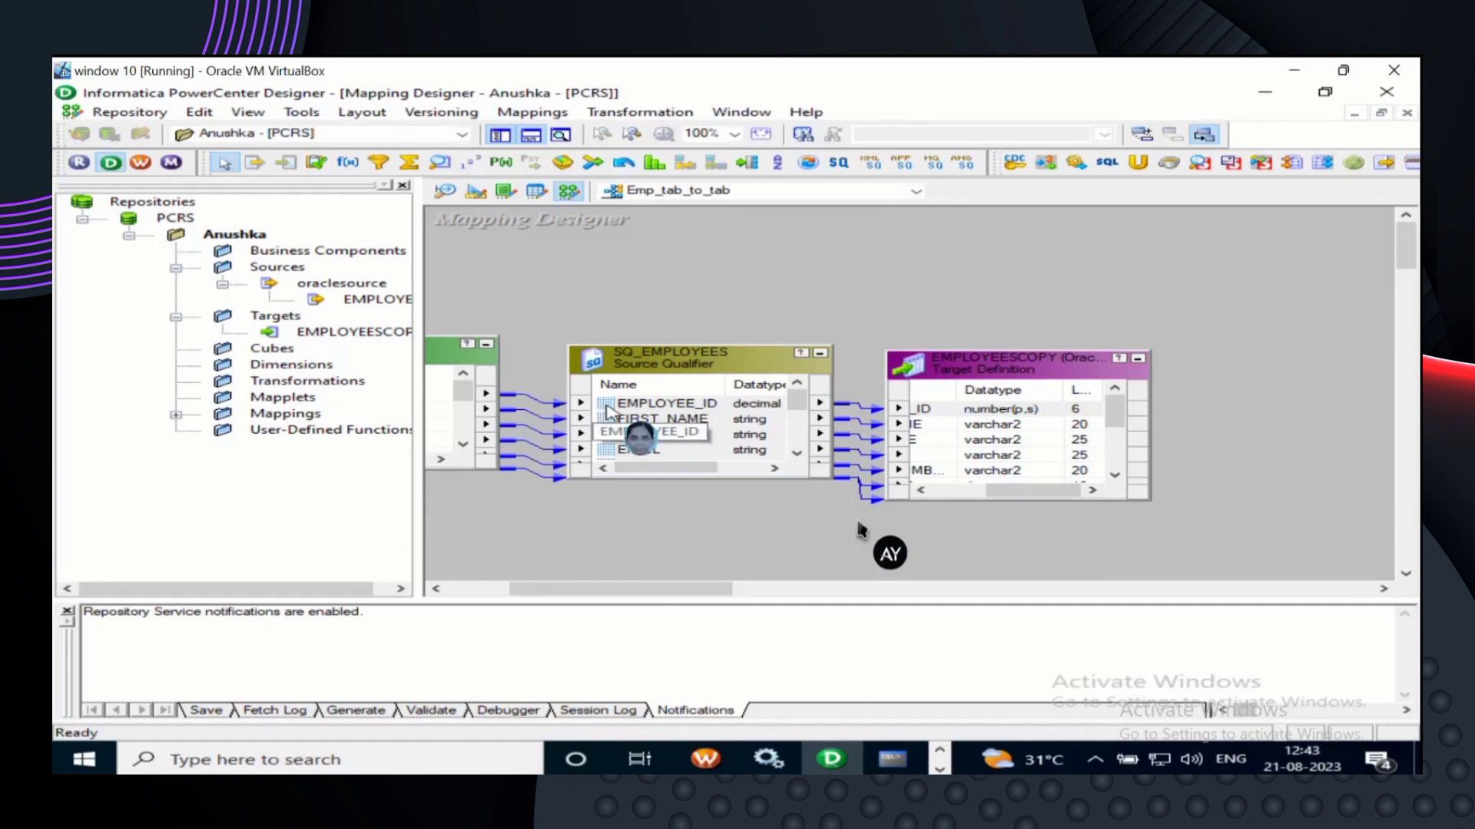
{"action": "left_click", "coordinate": [925, 369]}
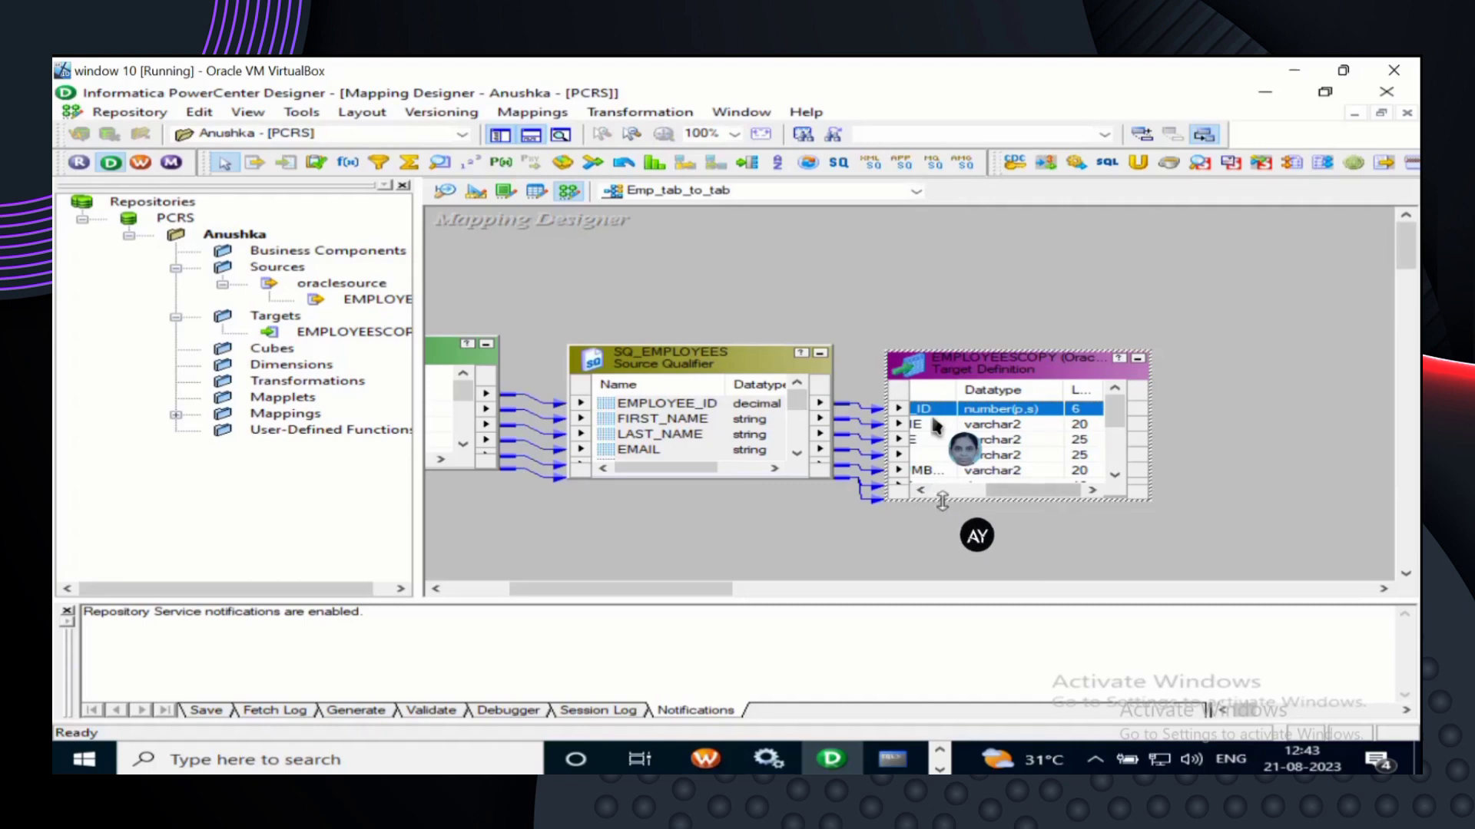
{"action": "left_click_drag", "start_coordinate": [941, 503], "coordinate": [960, 580]}
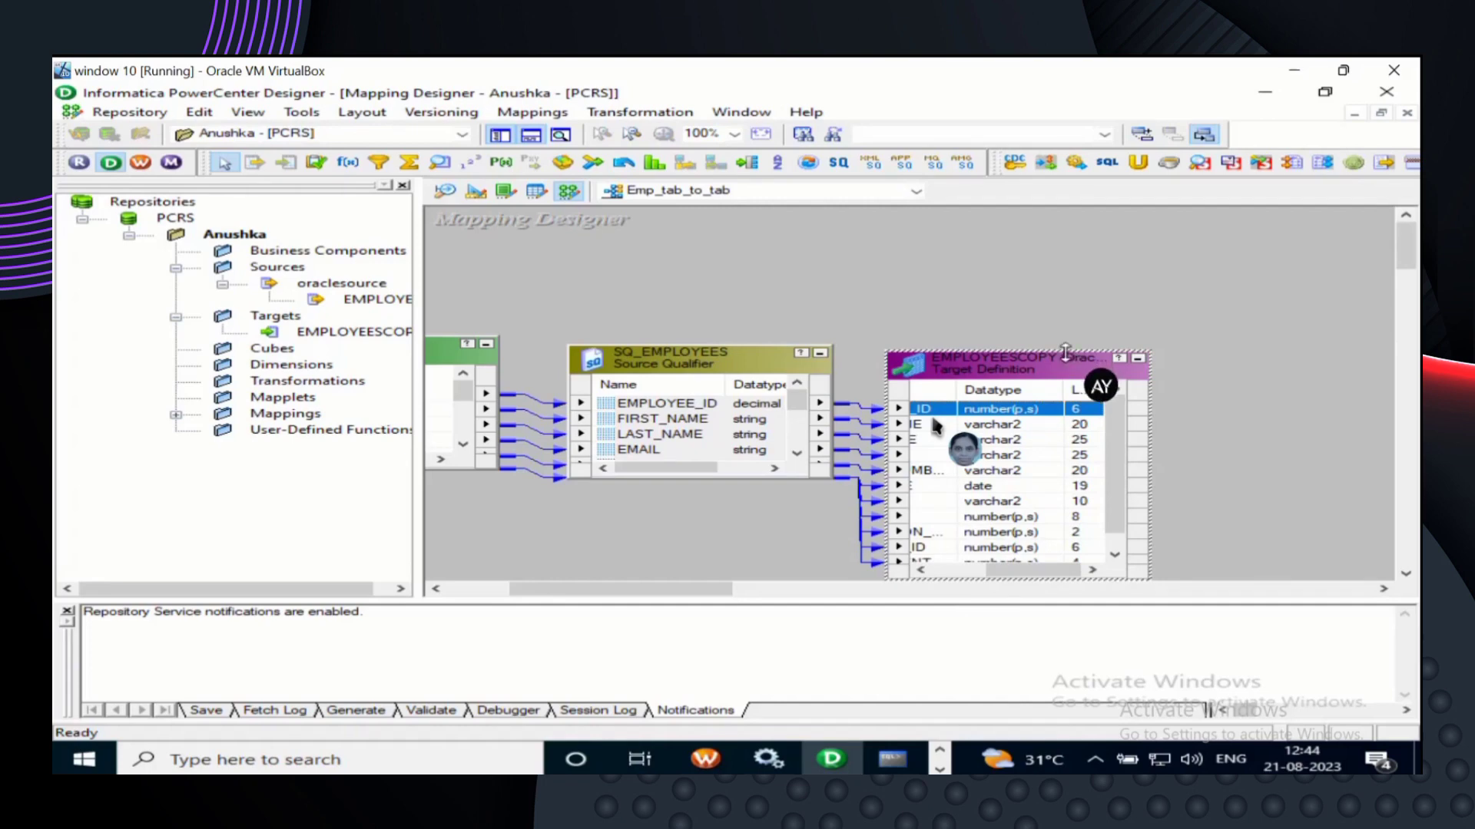
{"action": "left_click_drag", "start_coordinate": [1066, 352], "coordinate": [1064, 218]}
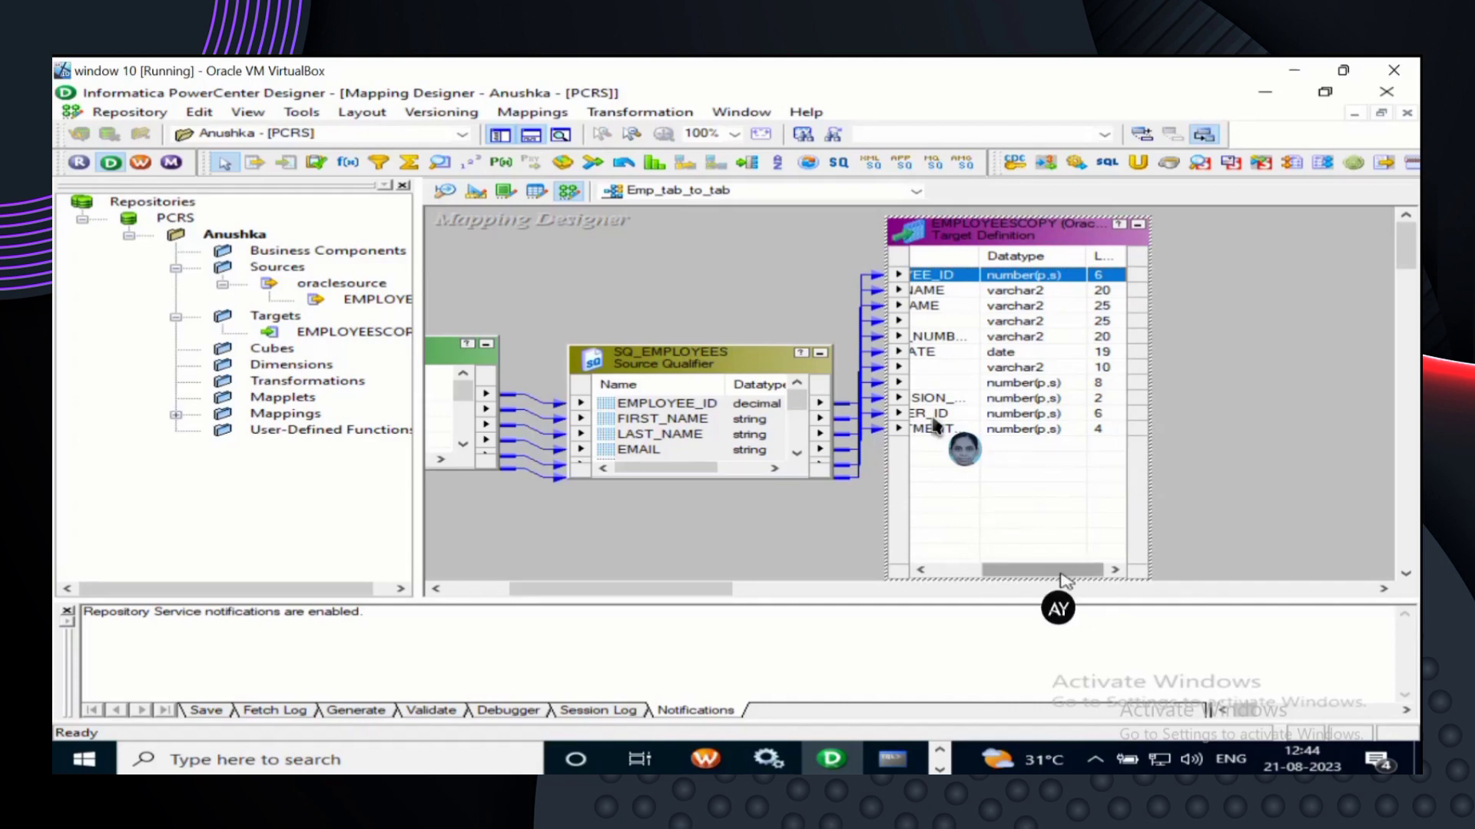
{"action": "left_click_drag", "start_coordinate": [1061, 576], "coordinate": [1009, 577]}
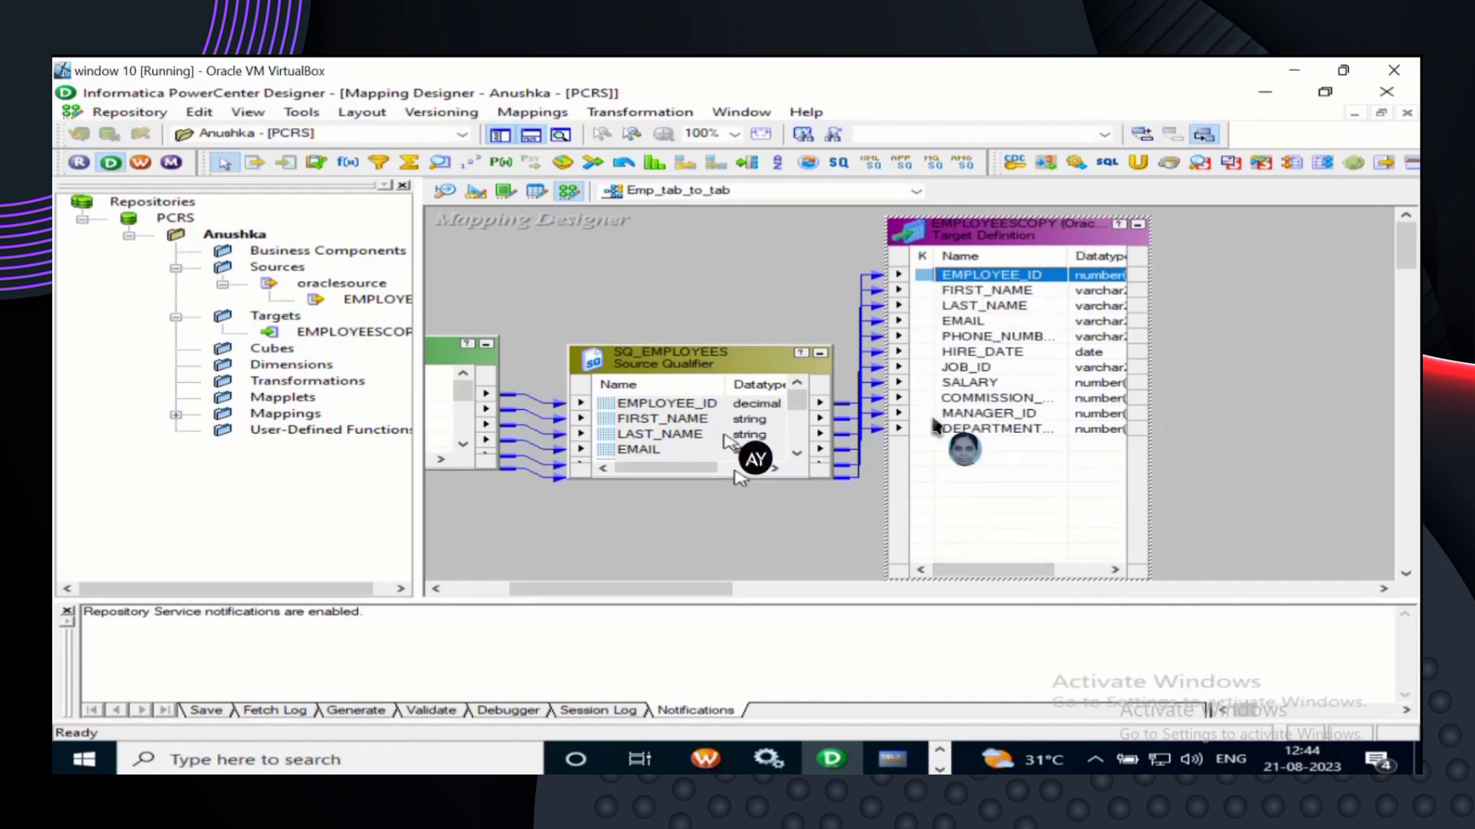
{"action": "left_click", "coordinate": [722, 367]}
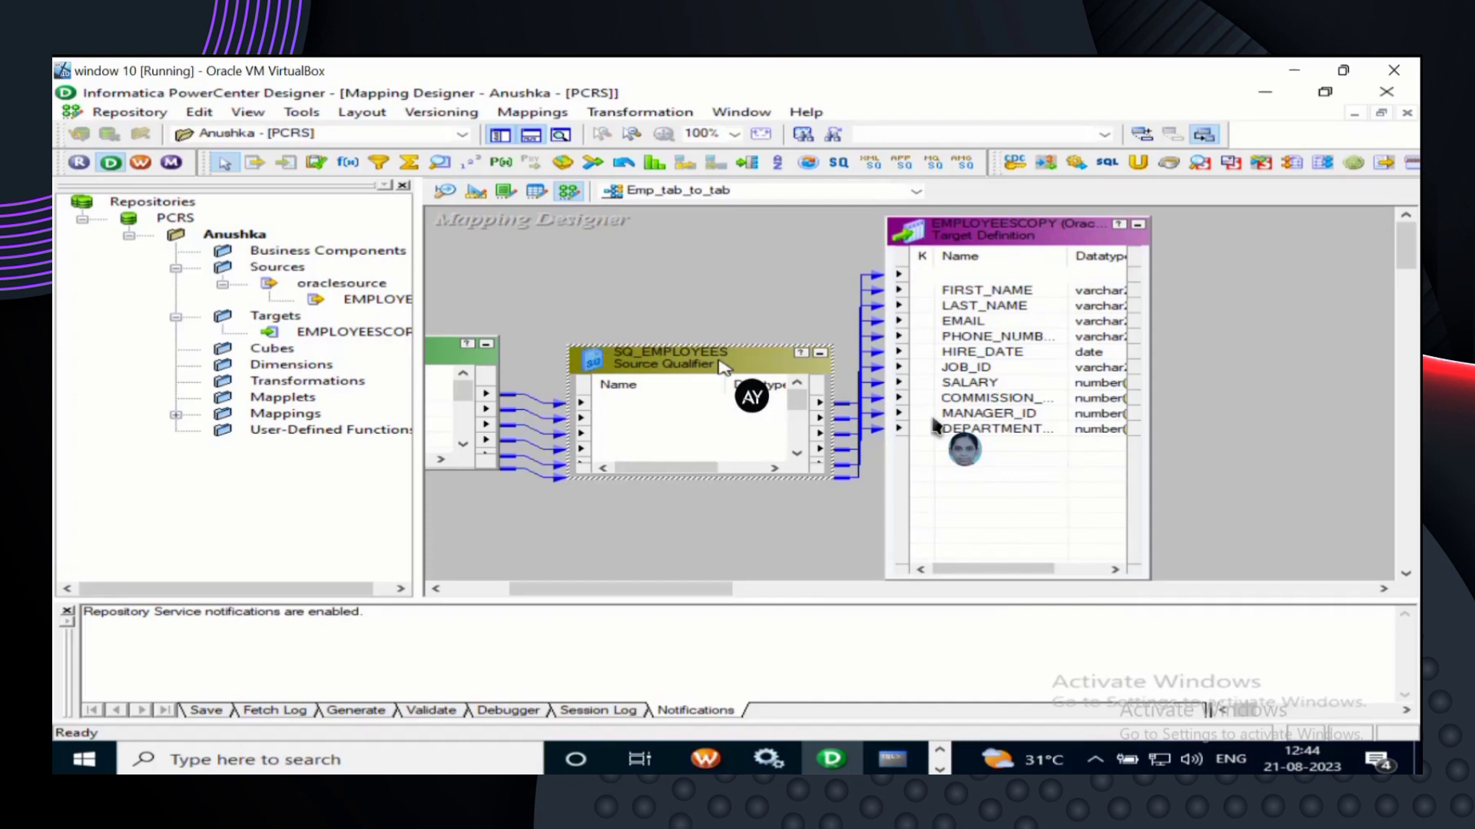
{"action": "left_click_drag", "start_coordinate": [735, 478], "coordinate": [736, 563]}
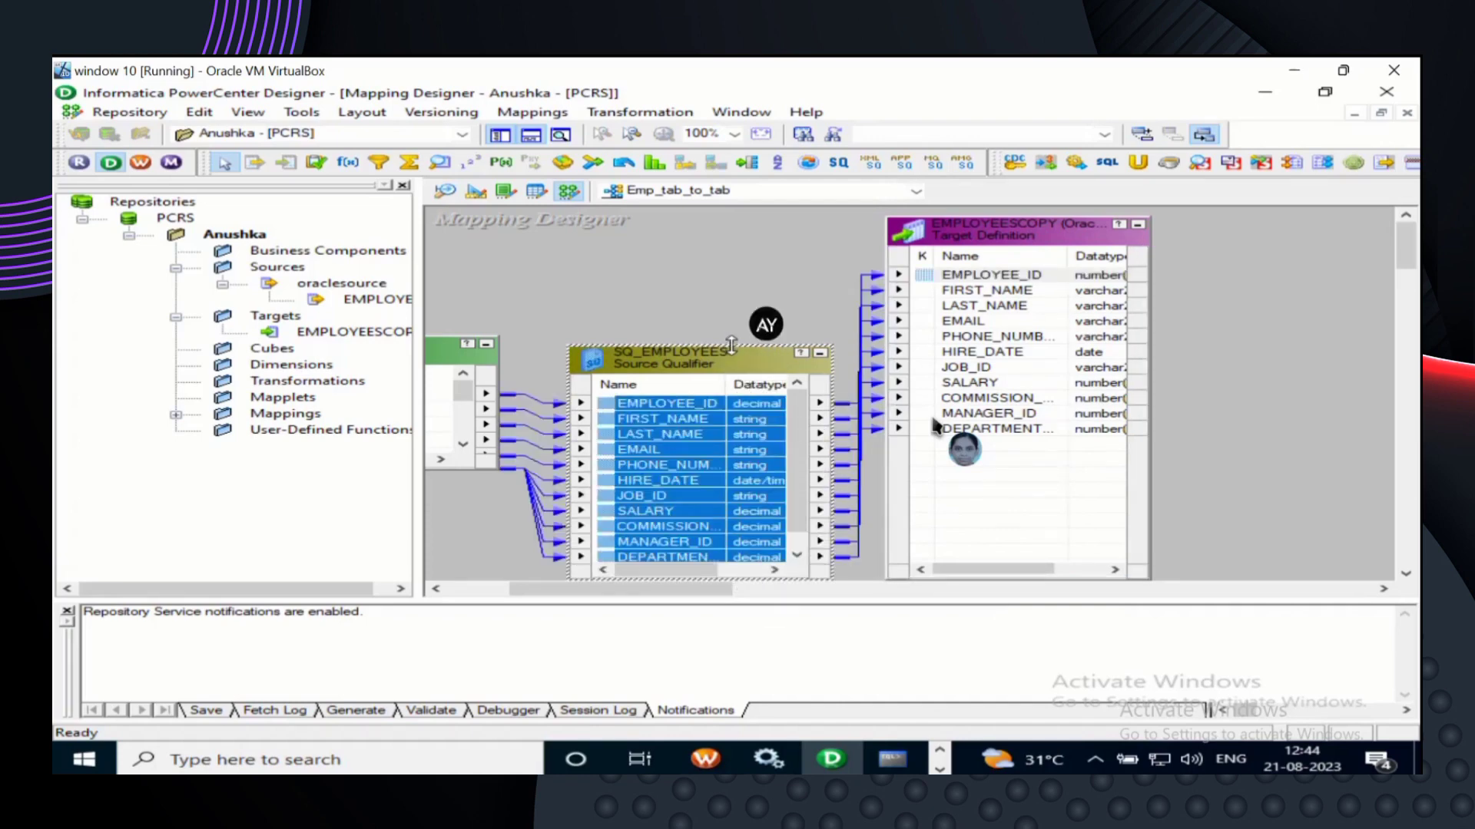
- Extend SQ_EMPLOYEES upward and stretch the EMPLOYEES source box to show all ports through DEPARTMENT_ID
{"action": "left_click_drag", "start_coordinate": [731, 345], "coordinate": [725, 224]}
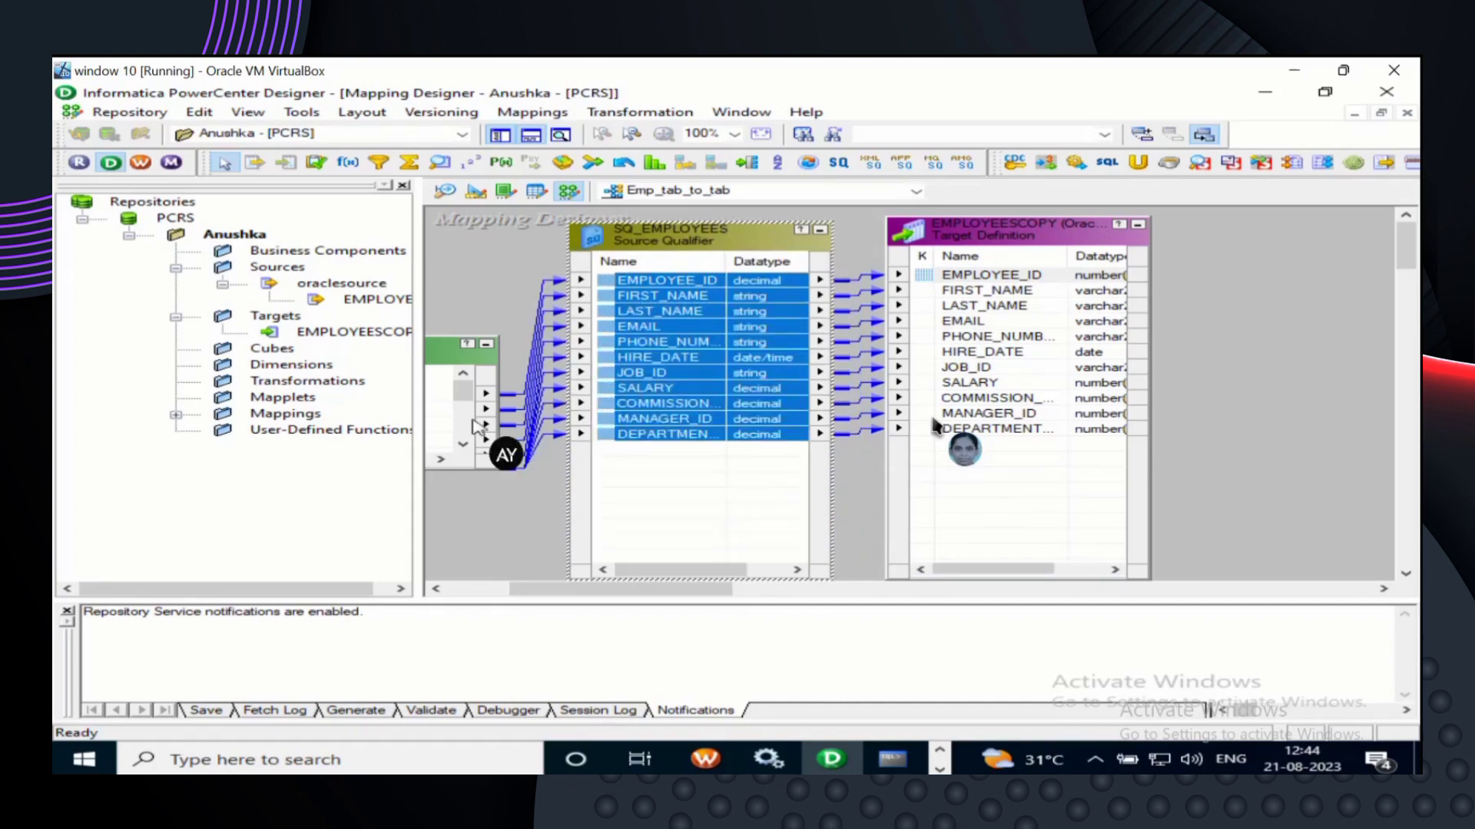
{"action": "left_click", "coordinate": [448, 352]}
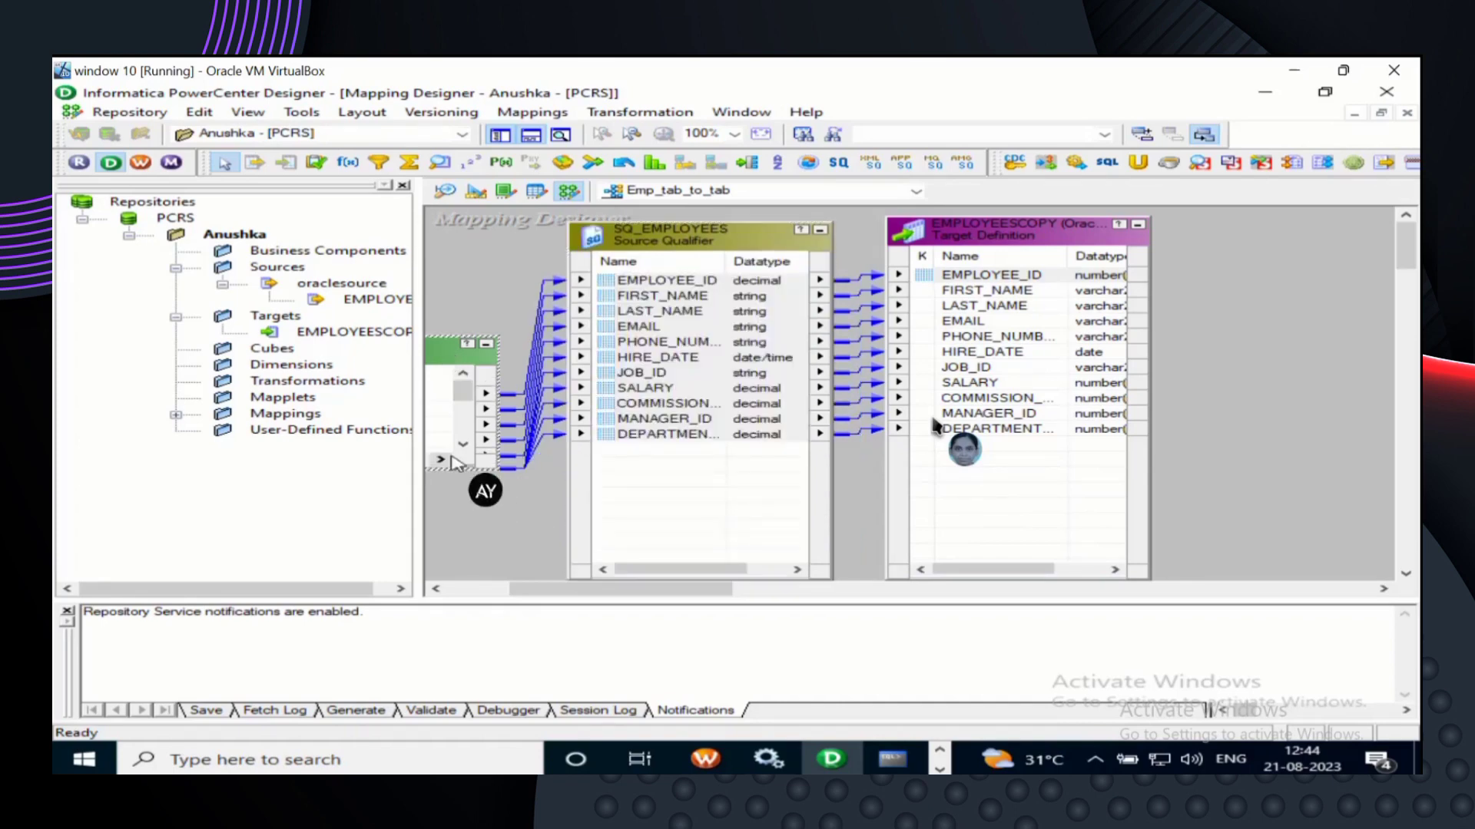
{"action": "left_click_drag", "start_coordinate": [448, 470], "coordinate": [471, 580]}
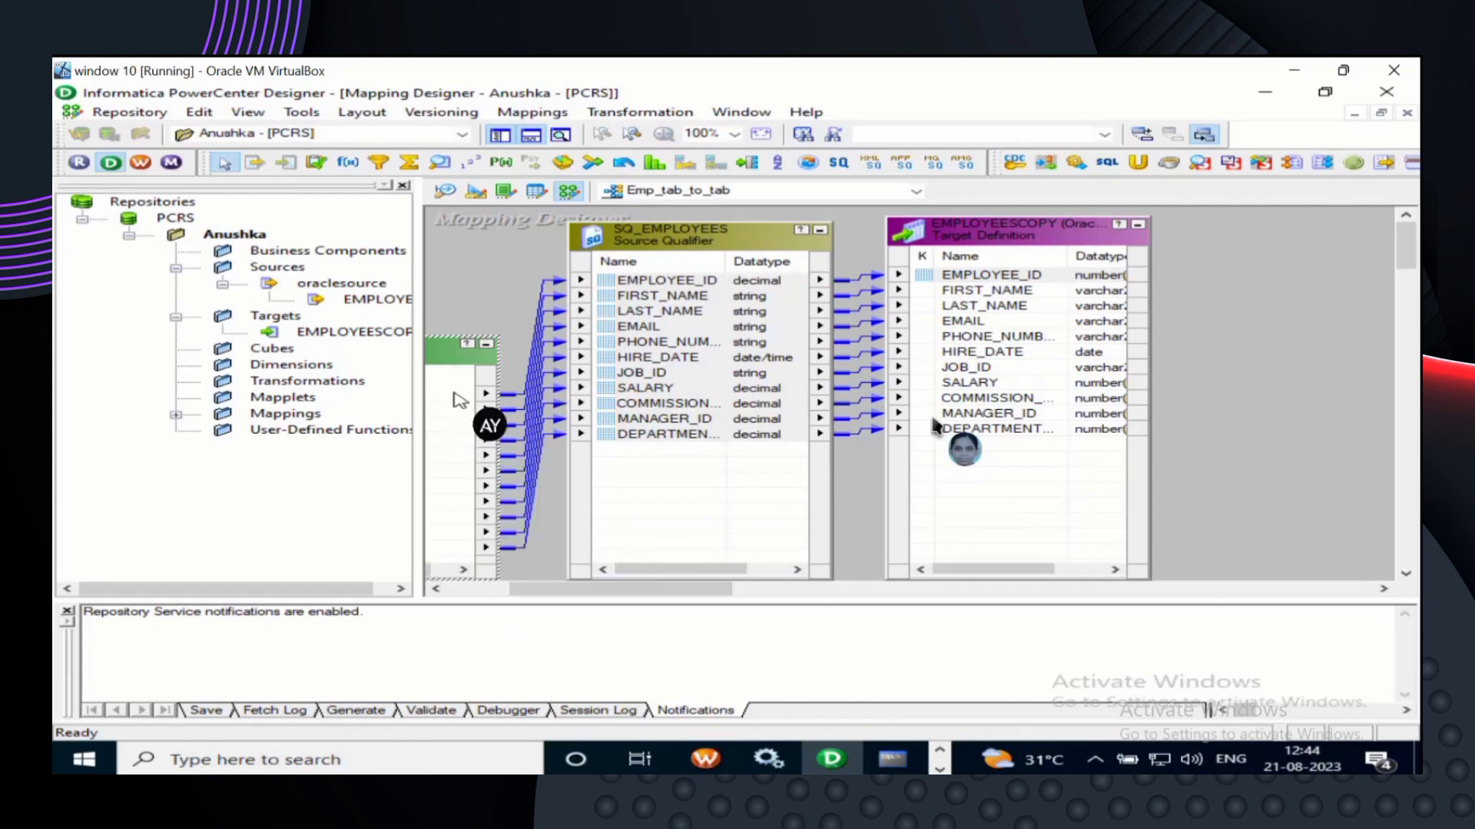
{"action": "left_click_drag", "start_coordinate": [444, 342], "coordinate": [457, 209]}
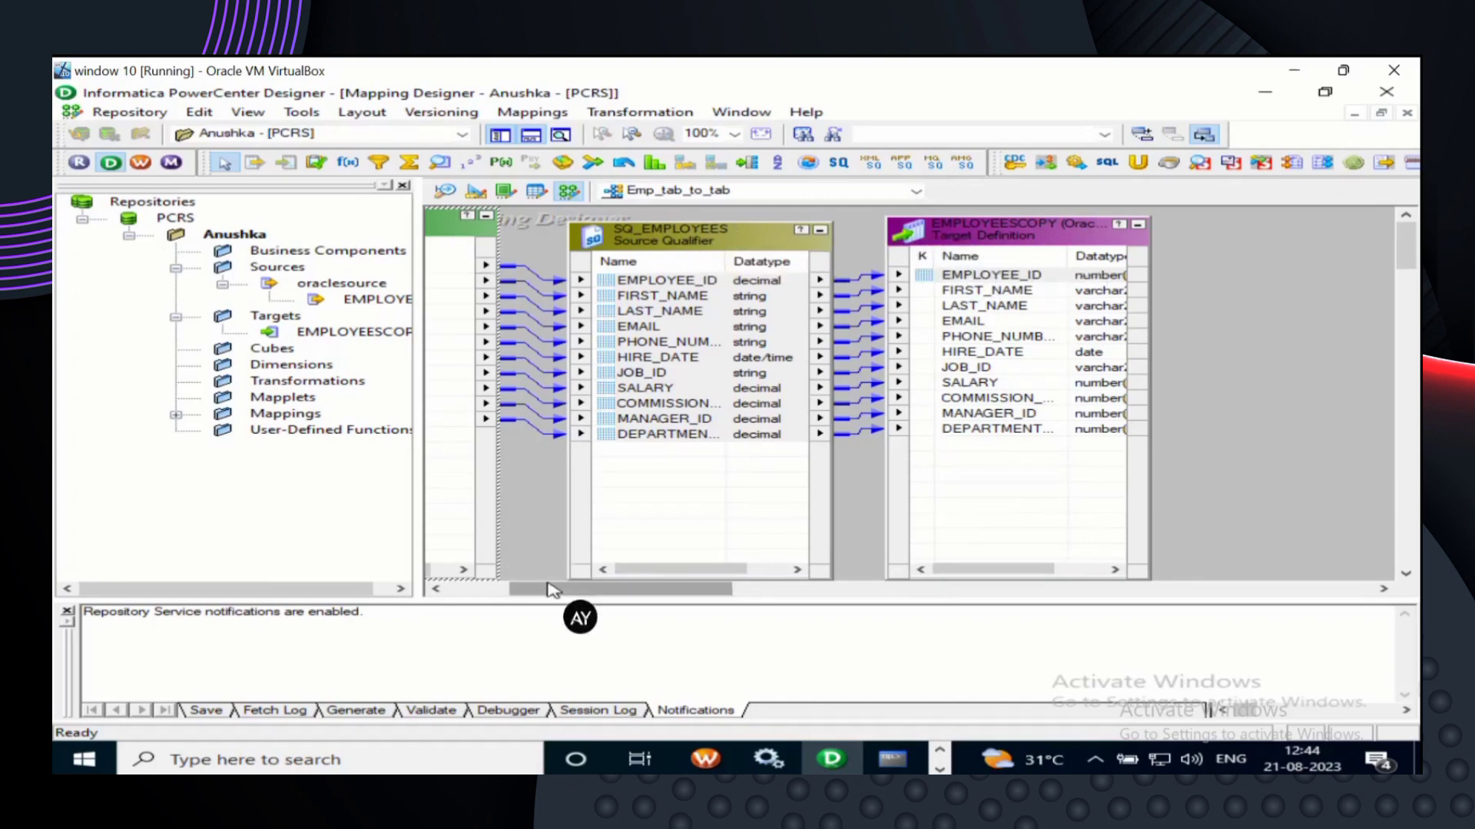
{"action": "left_click_drag", "start_coordinate": [552, 590], "coordinate": [455, 581]}
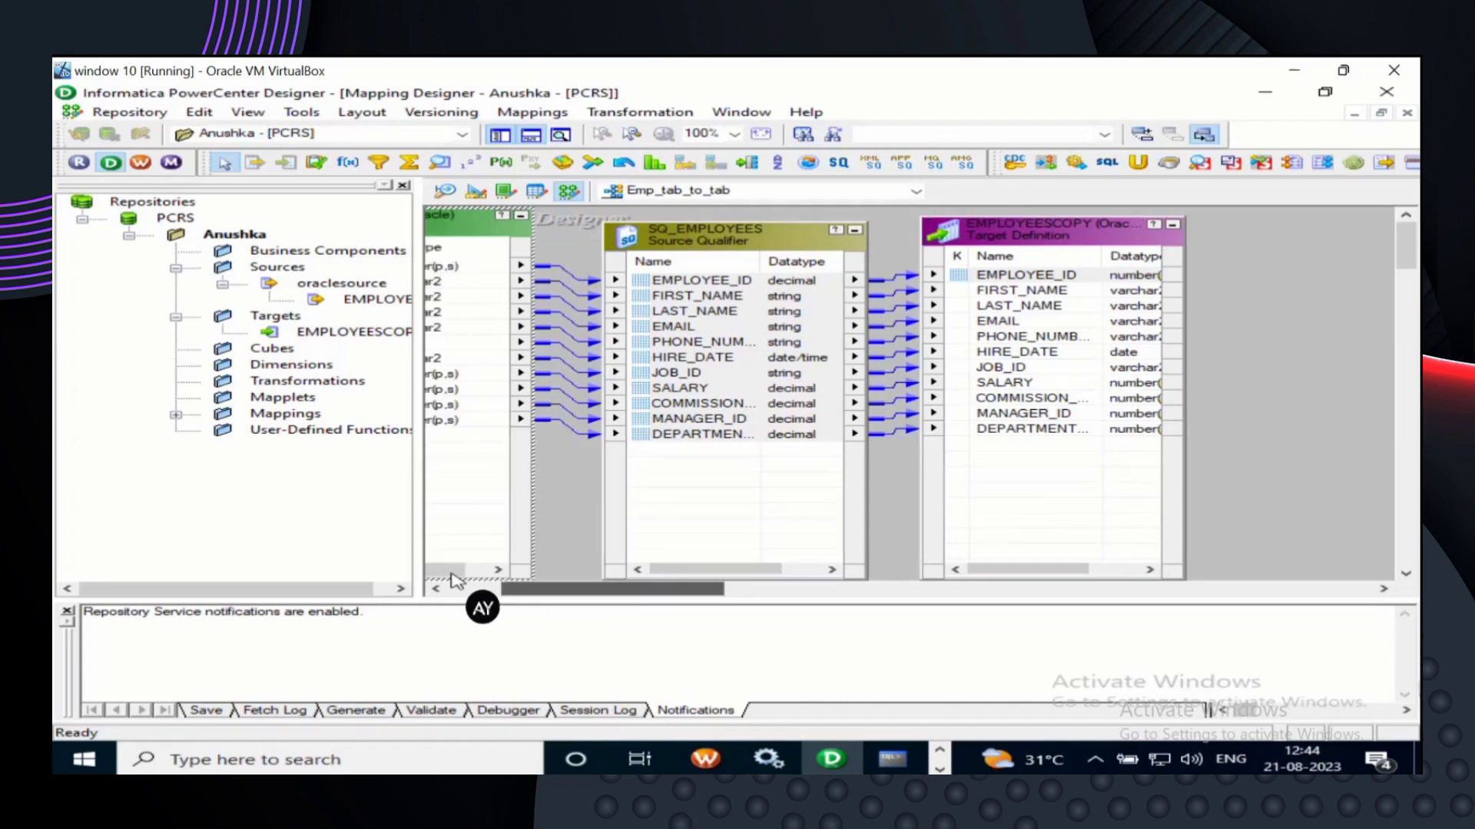
{"action": "left_click_drag", "start_coordinate": [455, 581], "coordinate": [438, 582]}
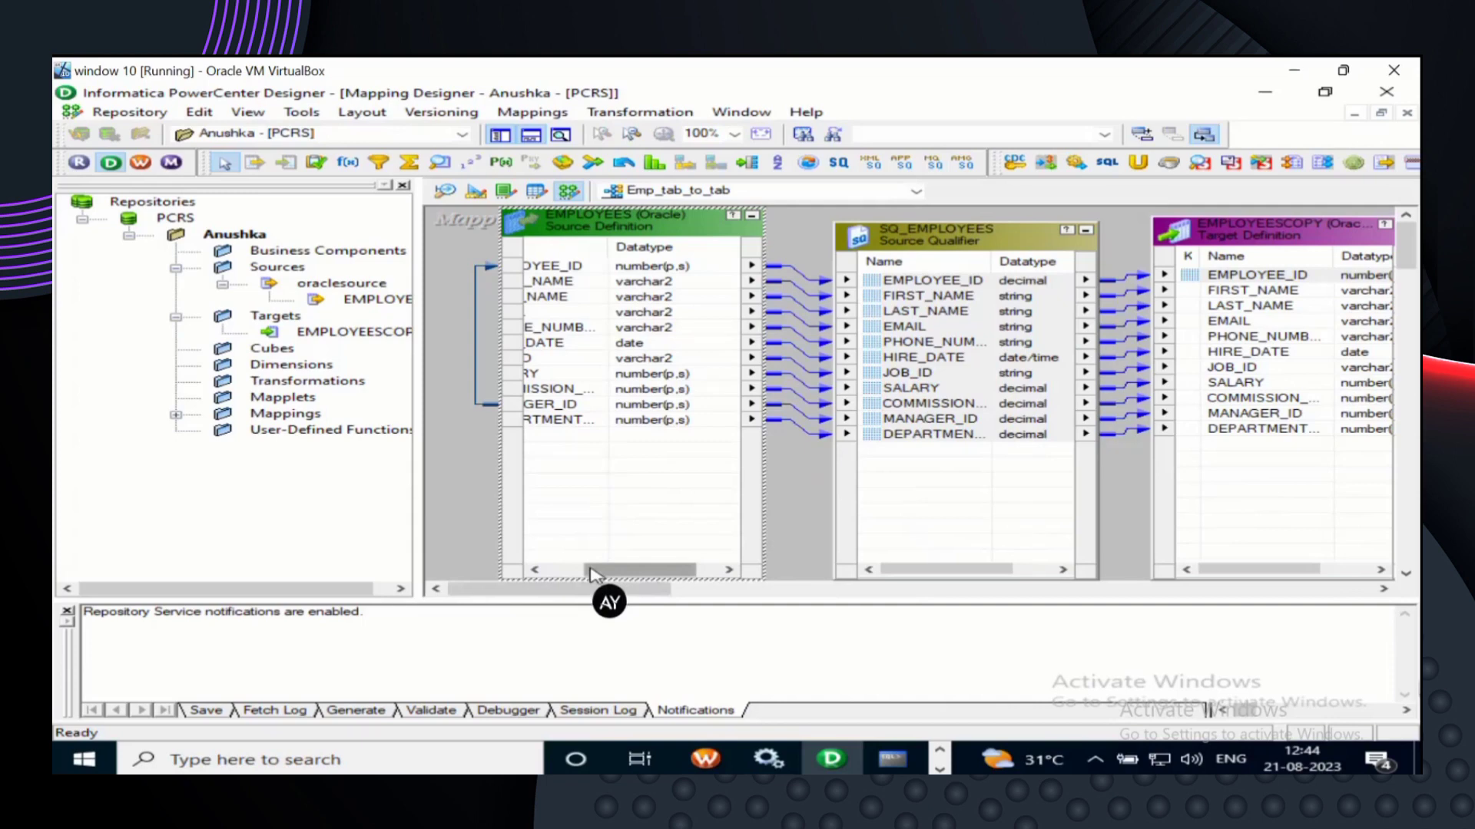
{"action": "left_click_drag", "start_coordinate": [591, 575], "coordinate": [558, 575]}
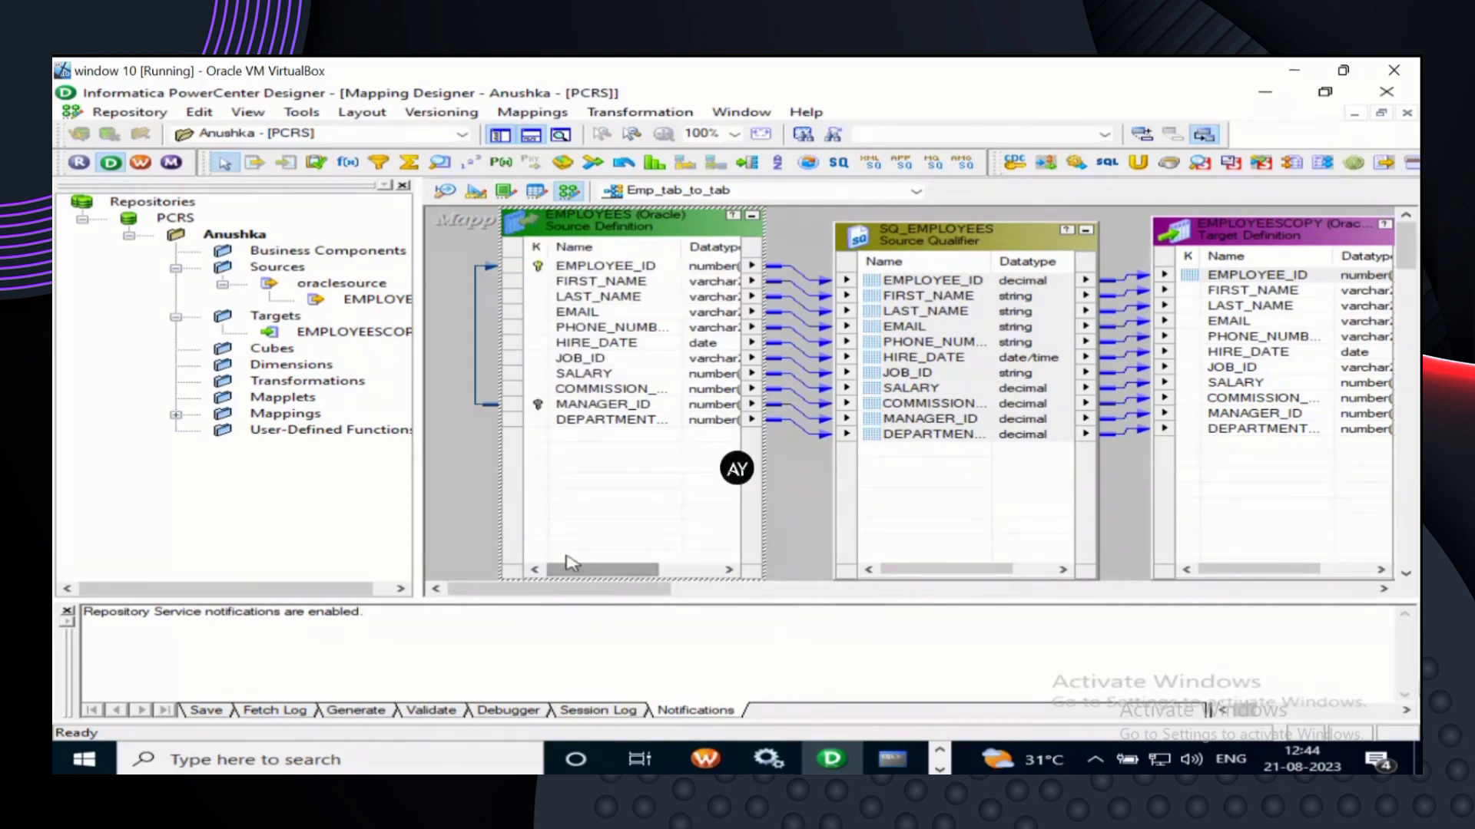
- Raise SQ_EMPLOYEES and the EMPLOYEESCOPY target so their tops line up with EMPLOYEES
{"action": "left_click", "coordinate": [926, 240]}
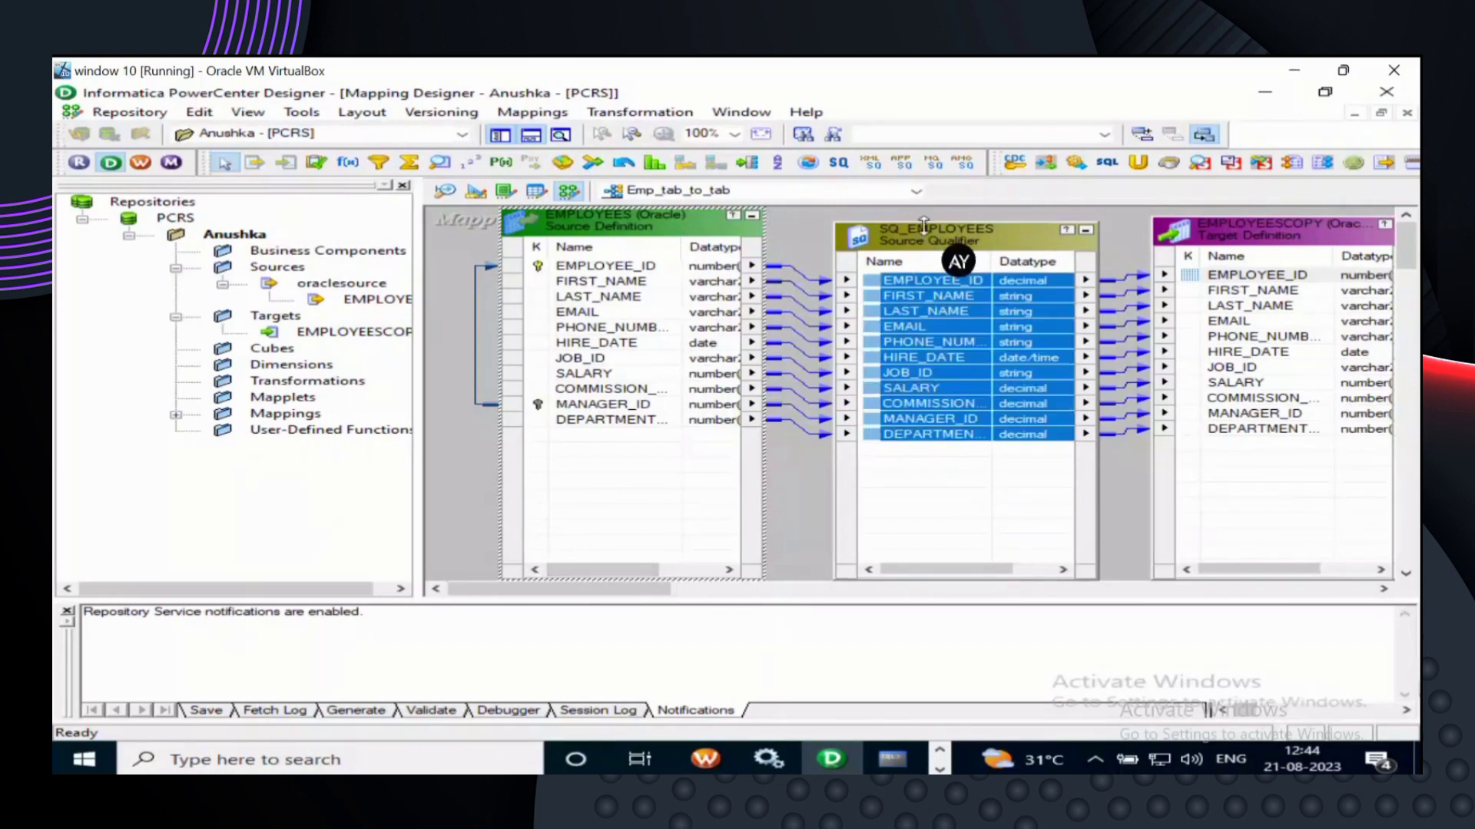
{"action": "left_click_drag", "start_coordinate": [926, 225], "coordinate": [926, 206]}
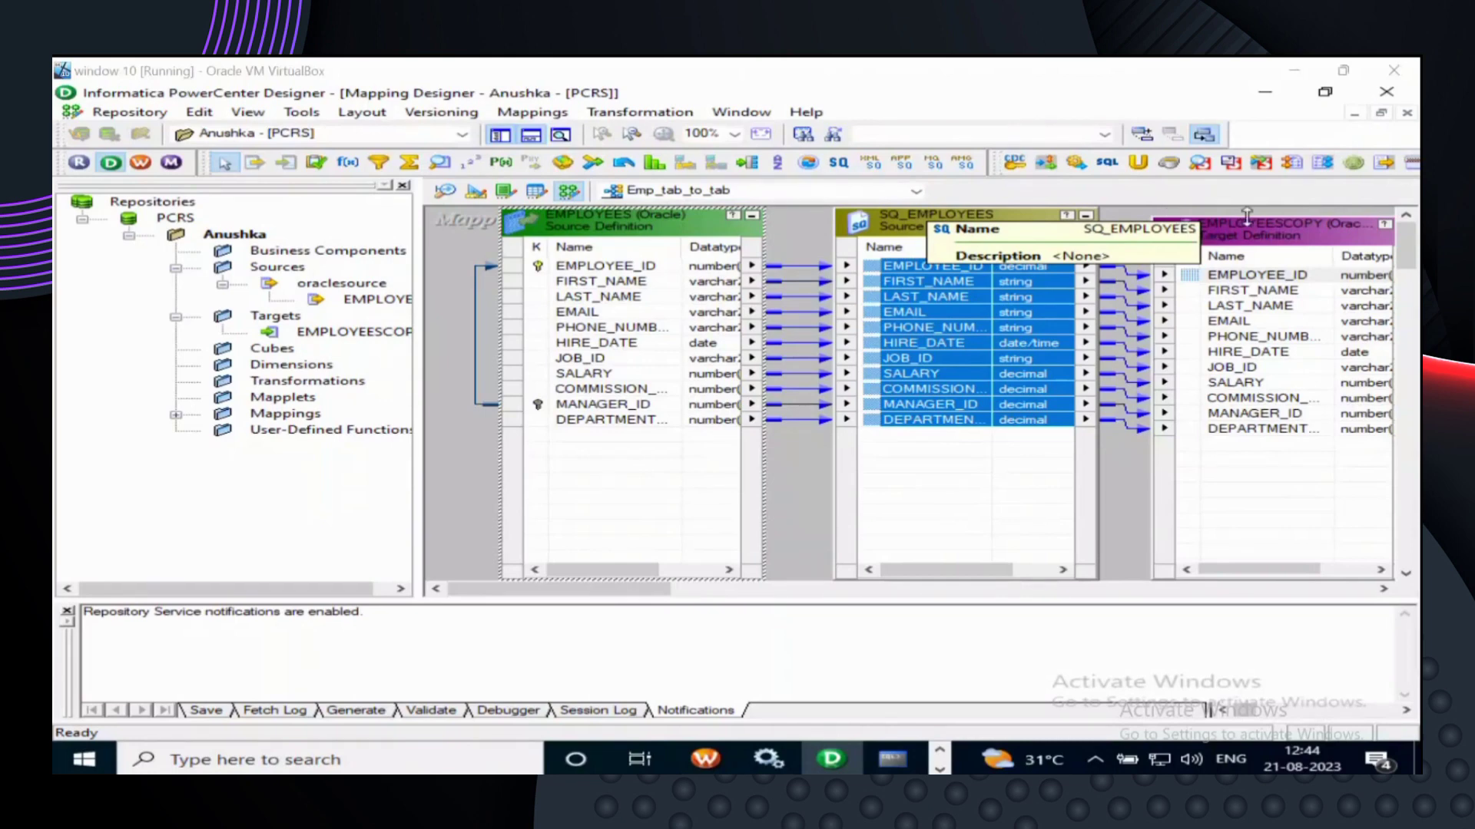
{"action": "left_click_drag", "start_coordinate": [1246, 217], "coordinate": [1247, 208]}
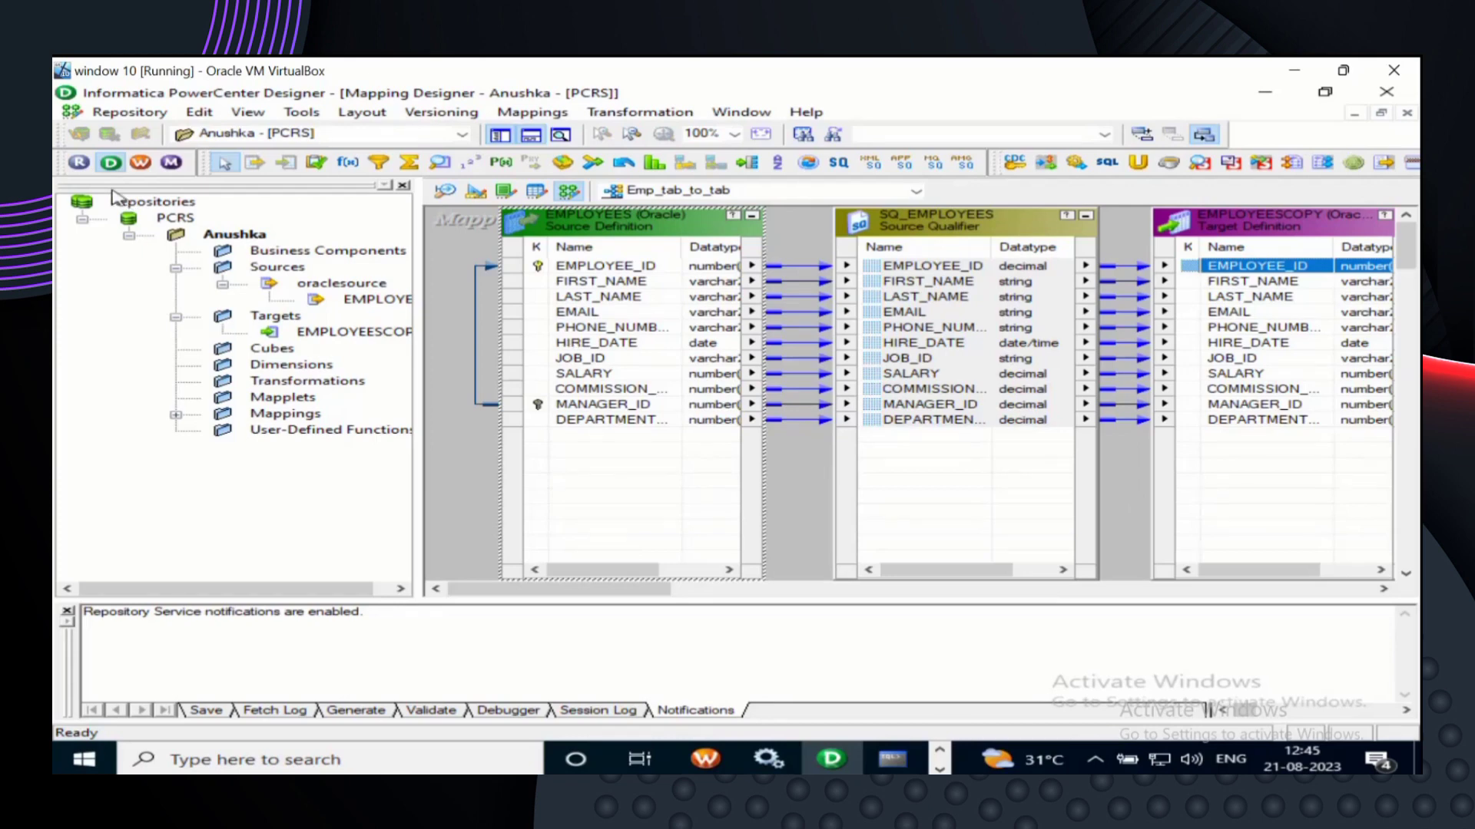
- Save the repository with Ctrl+S and confirm Emp_tab_to_tab is reported VALID in the Output window
{"action": "key", "text": "ctrl+s"}
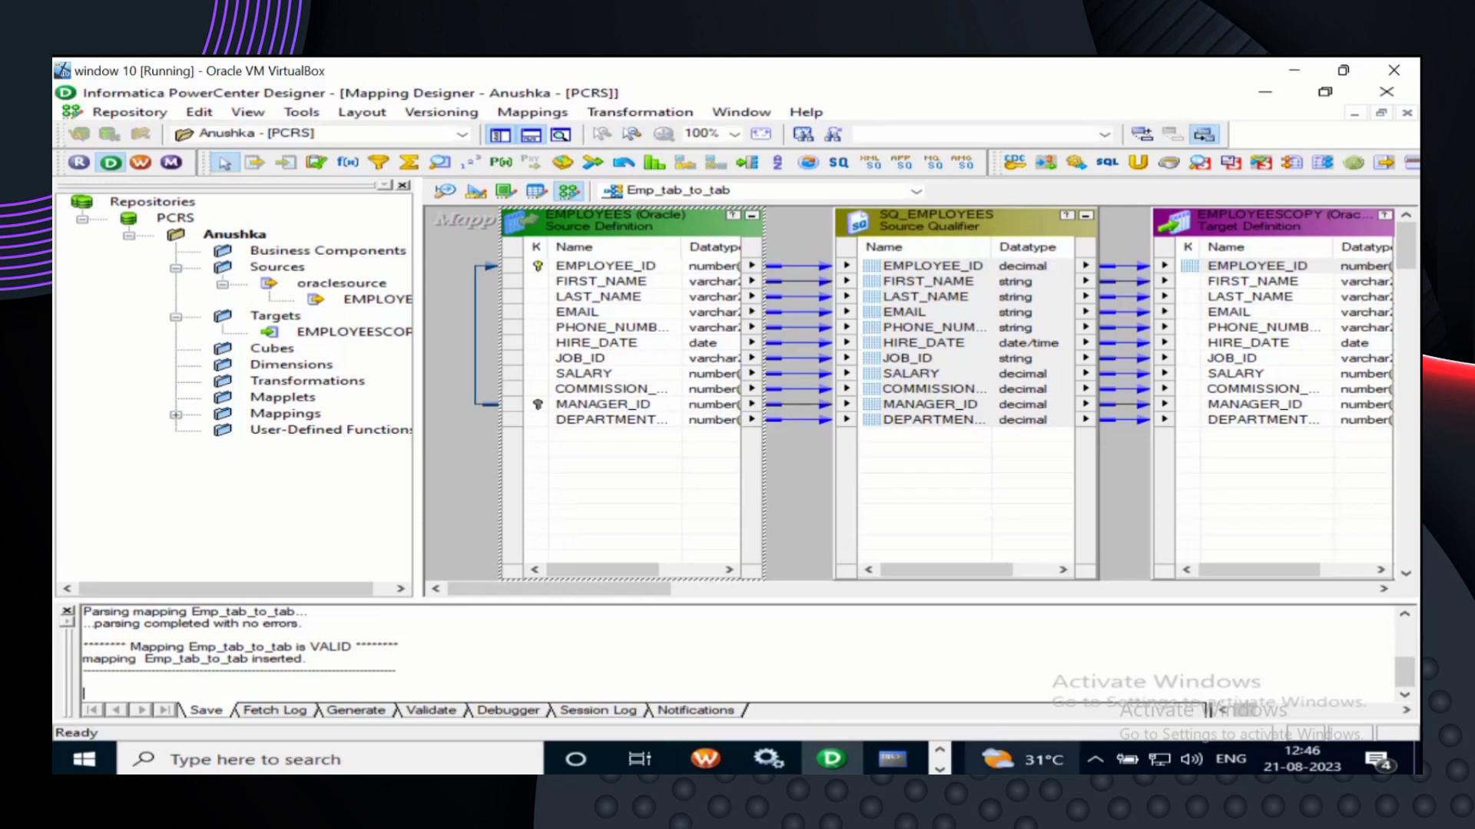
{"action": "mouse_move", "coordinate": [951, 770]}
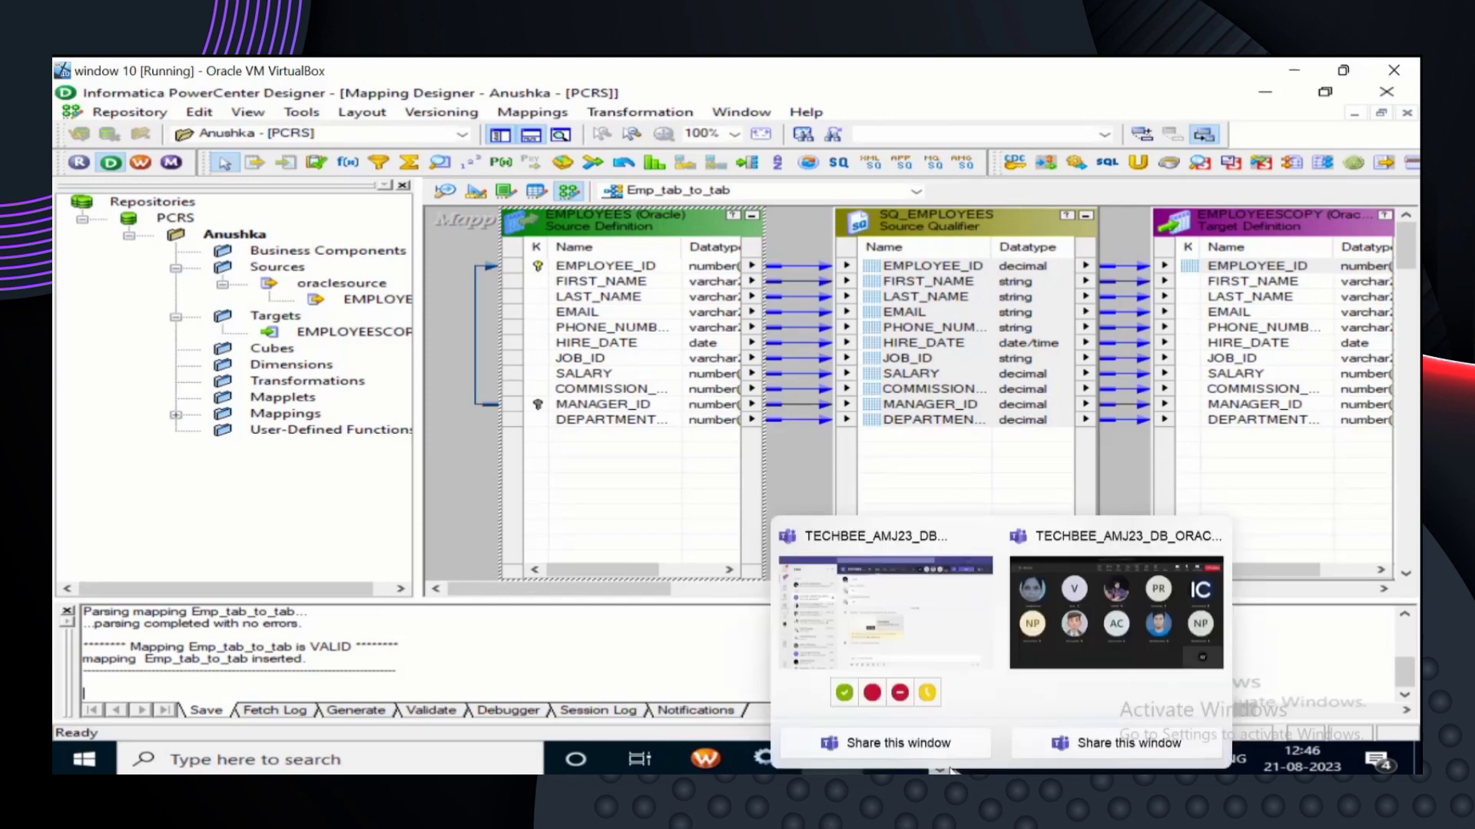
{"action": "mouse_move", "coordinate": [921, 653]}
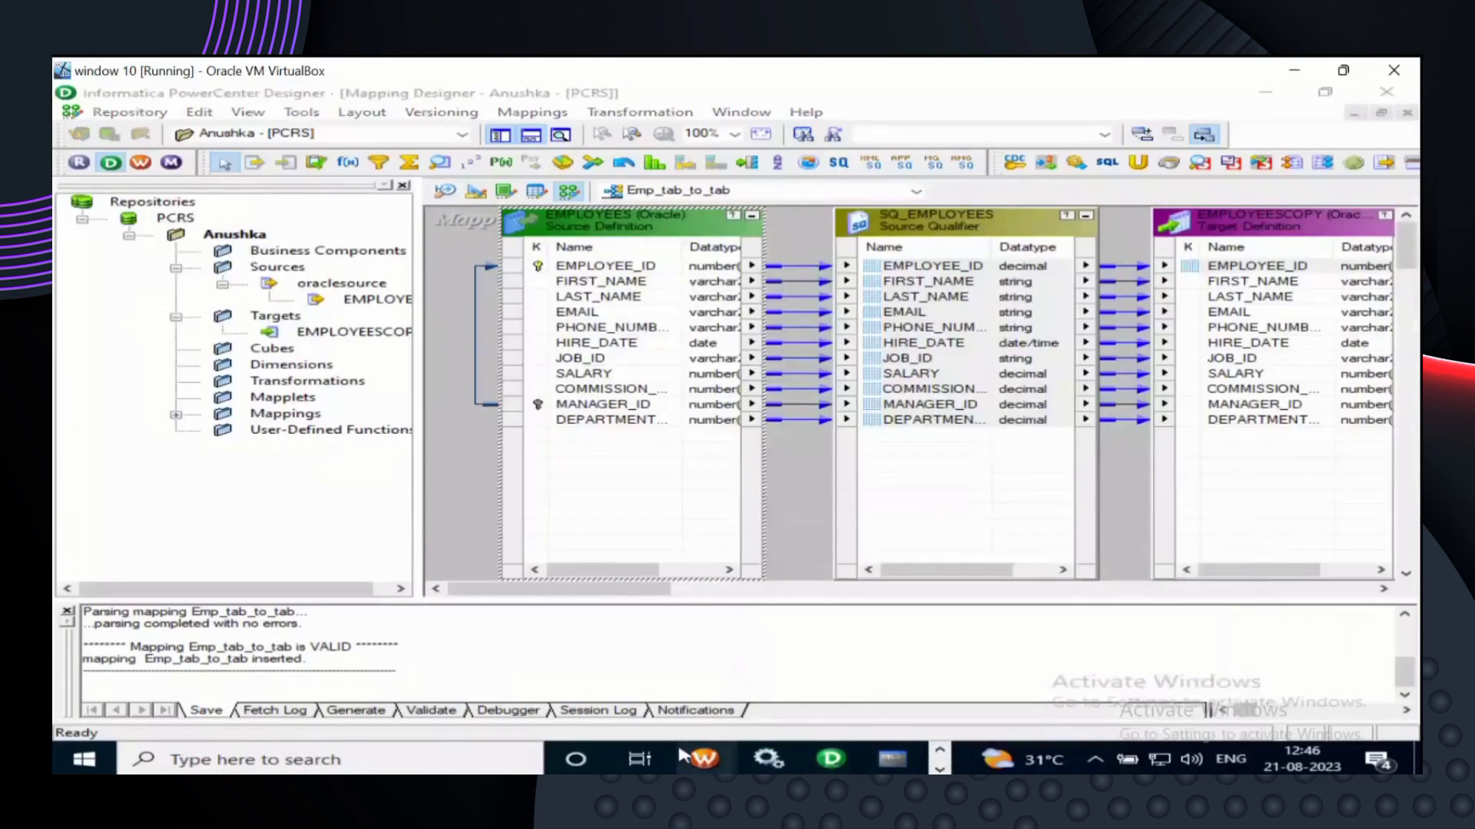
{"action": "mouse_move", "coordinate": [697, 766]}
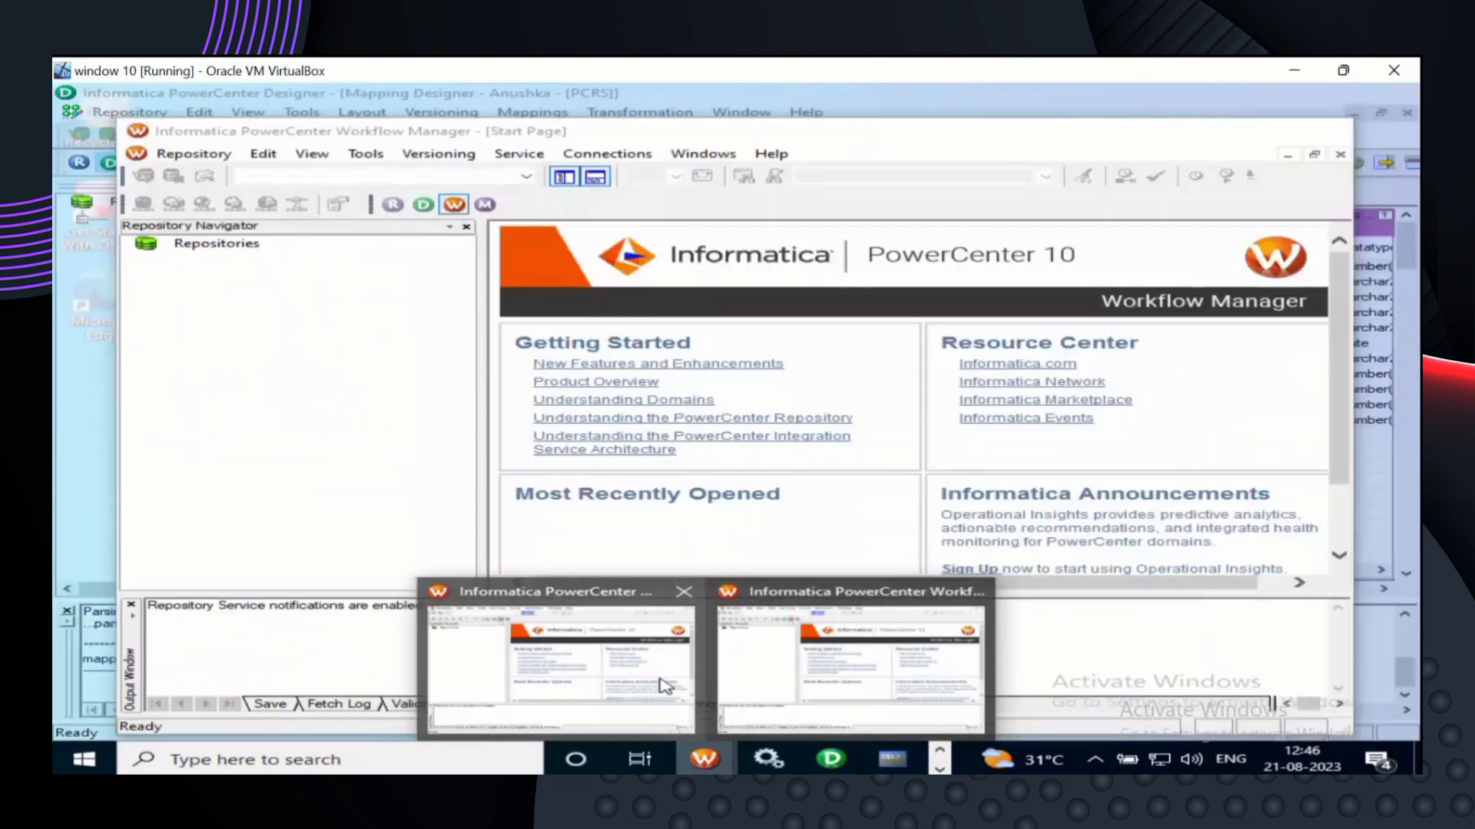
- Bring Workflow Manager forward, maximize it, and look through the Repository menu and Repositories node options
{"action": "left_click", "coordinate": [664, 685]}
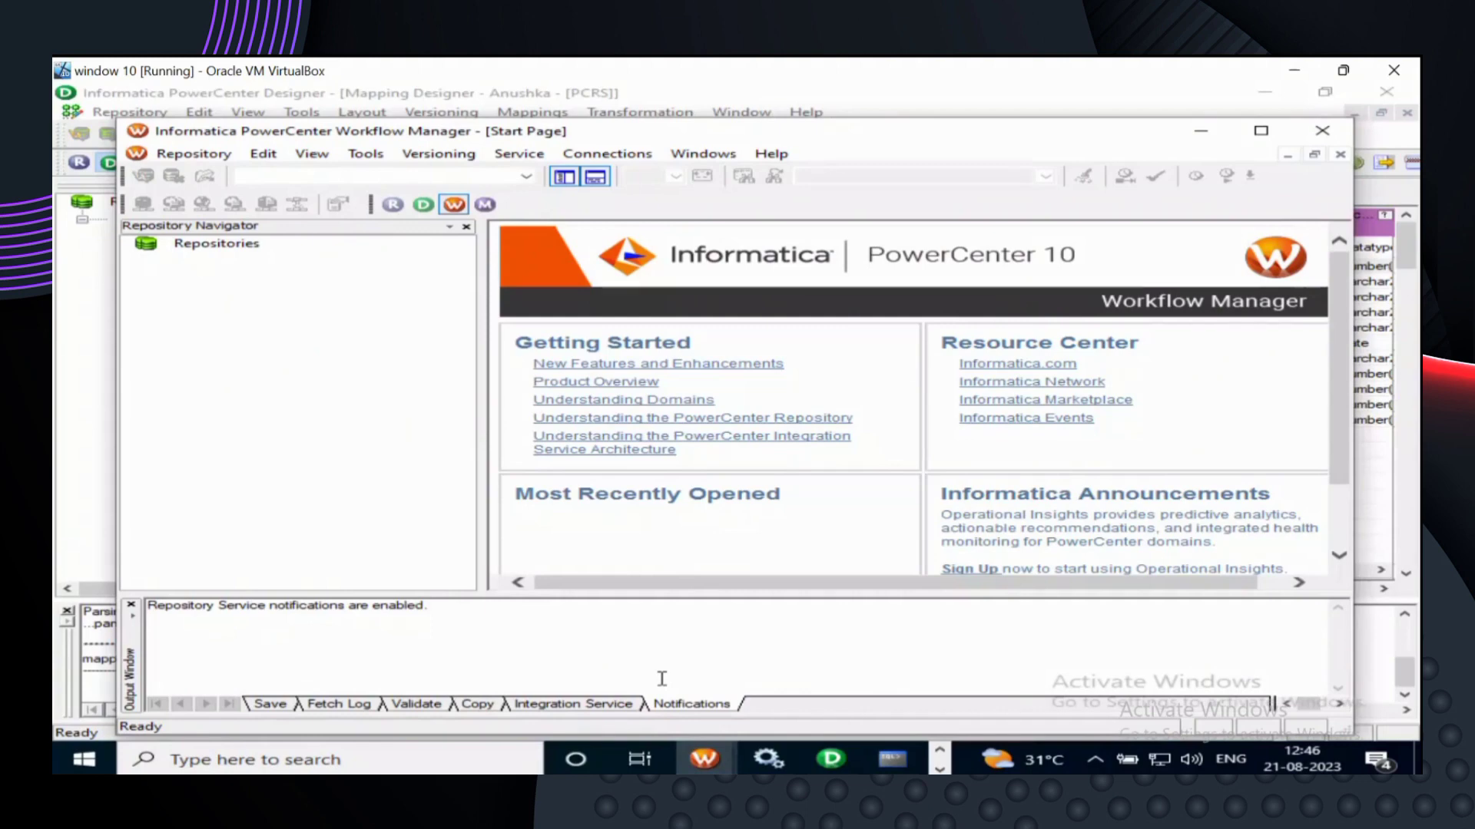
{"action": "left_click", "coordinate": [1260, 130]}
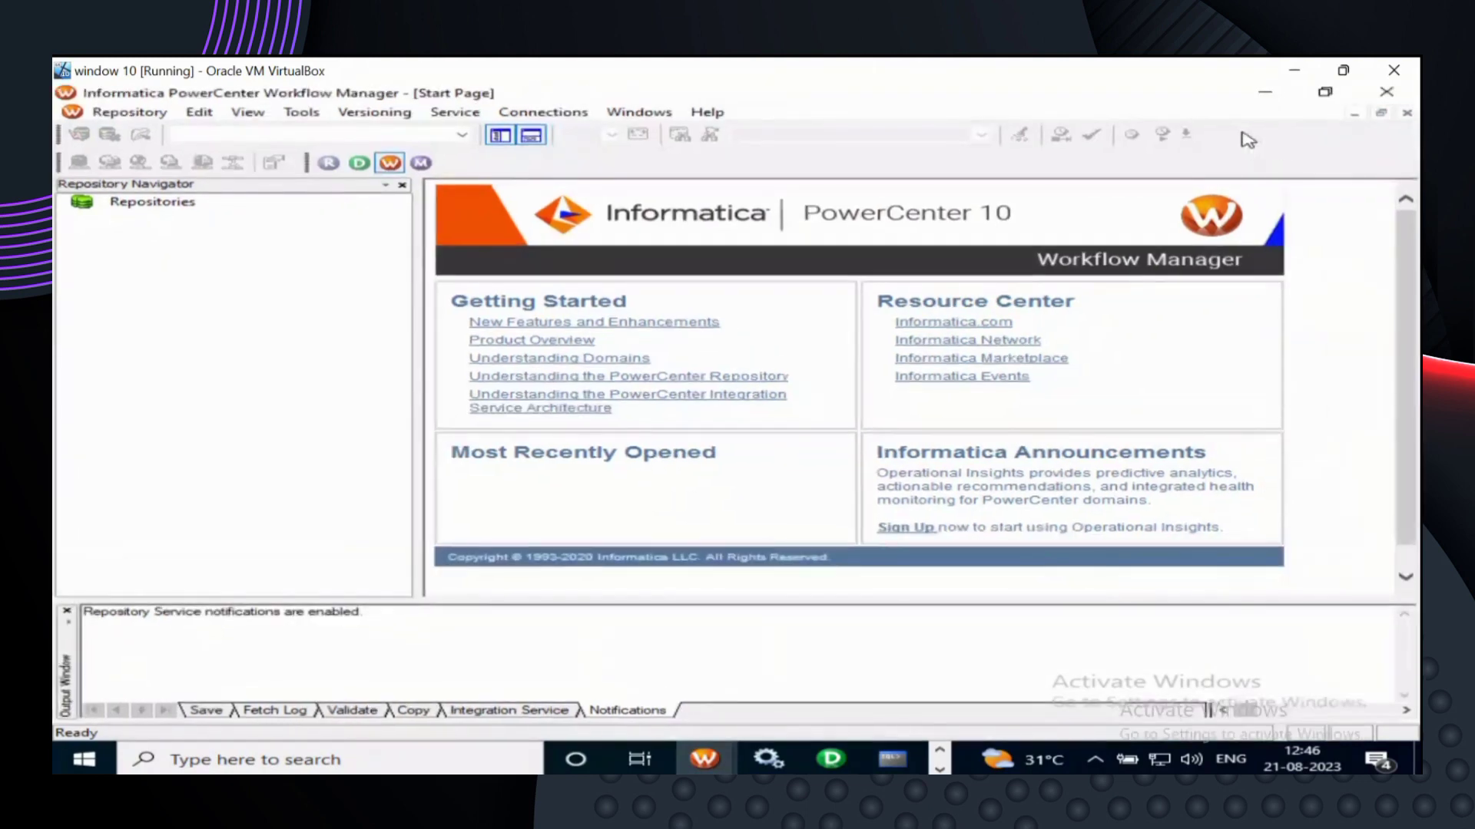
{"action": "left_click", "coordinate": [128, 114]}
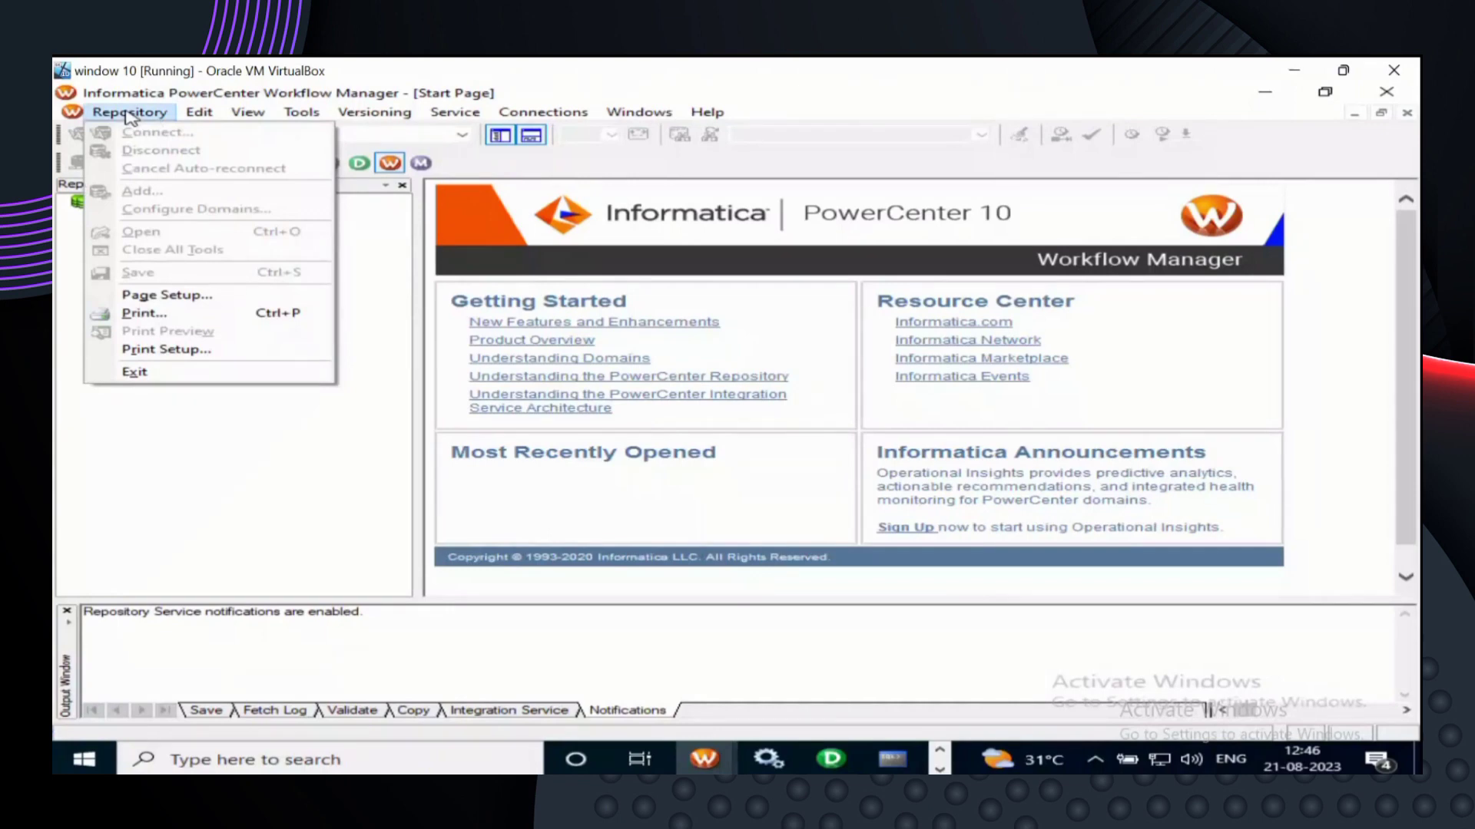
{"action": "left_click", "coordinate": [149, 482]}
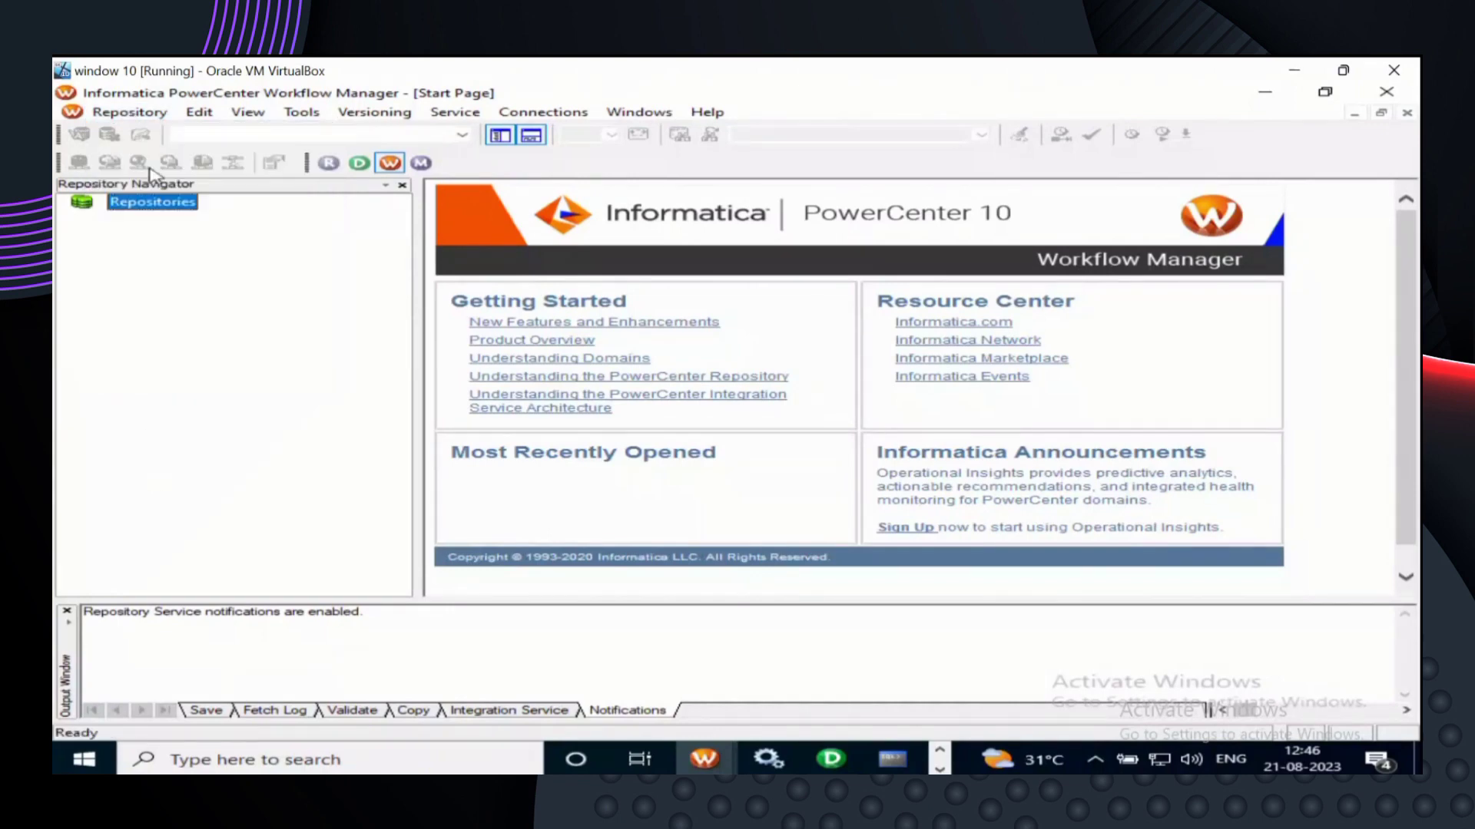
{"action": "right_click", "coordinate": [159, 215]}
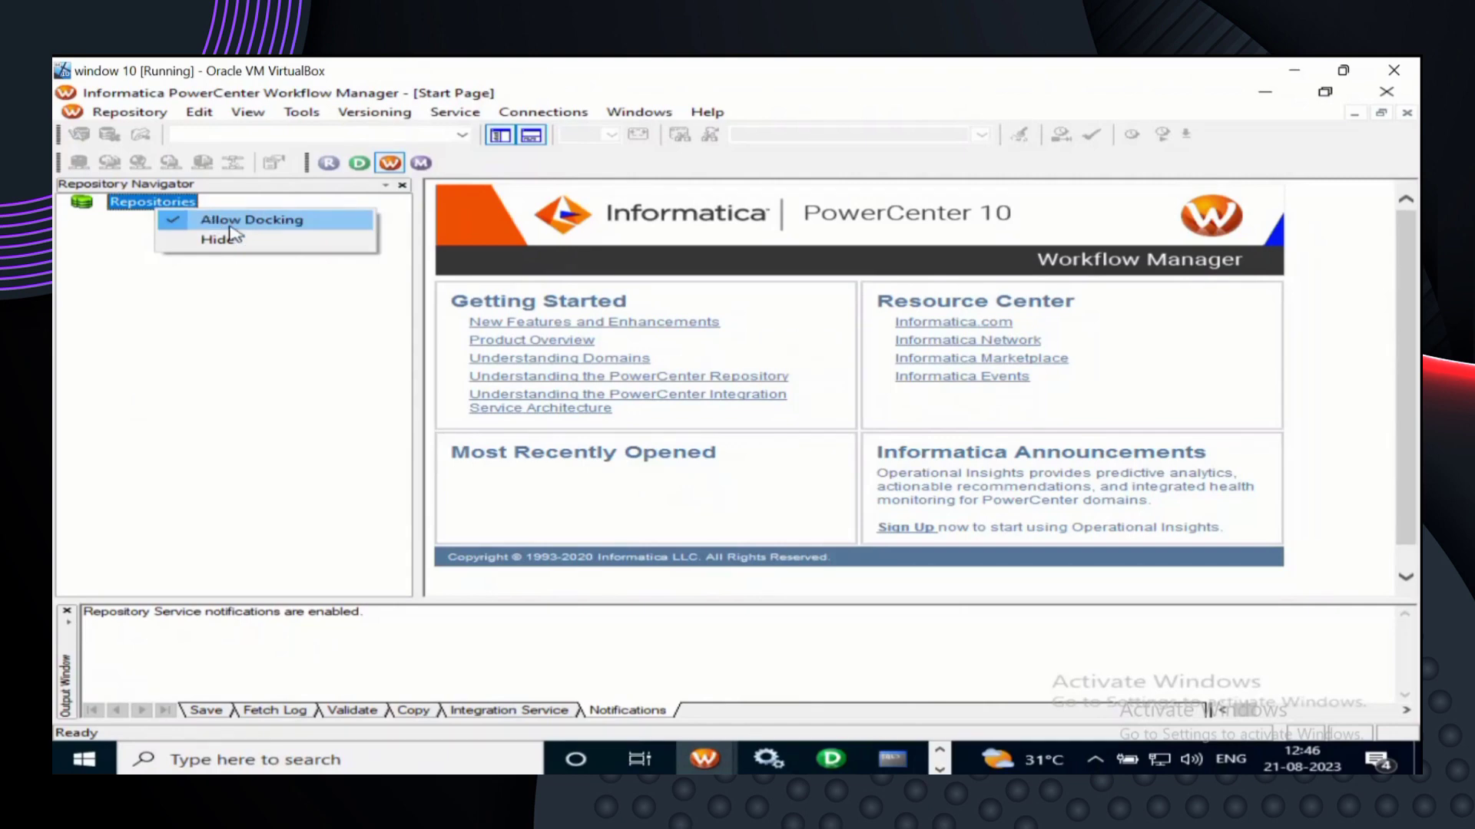
{"action": "left_click", "coordinate": [198, 306]}
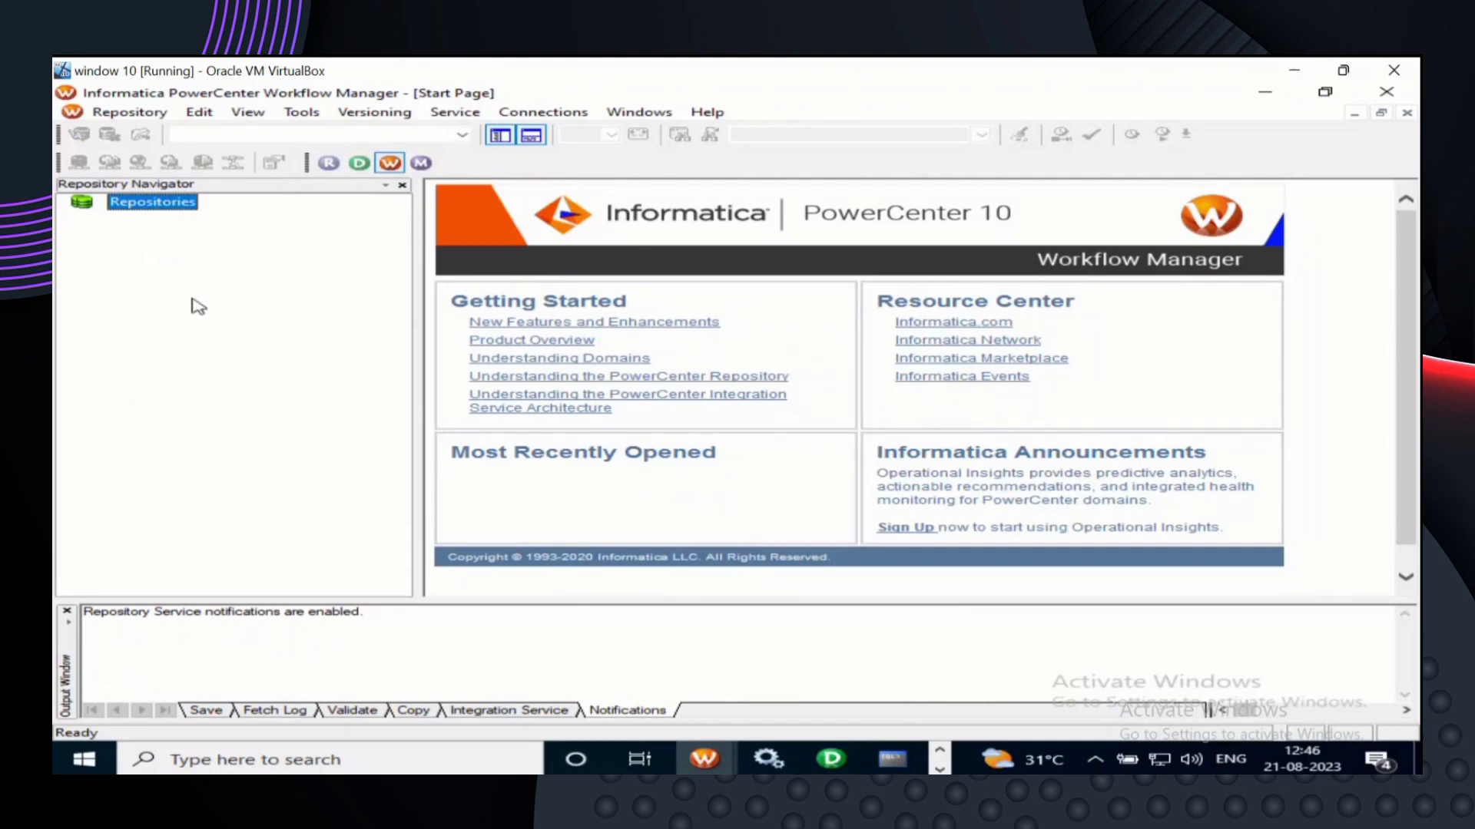
{"action": "right_click", "coordinate": [167, 207]}
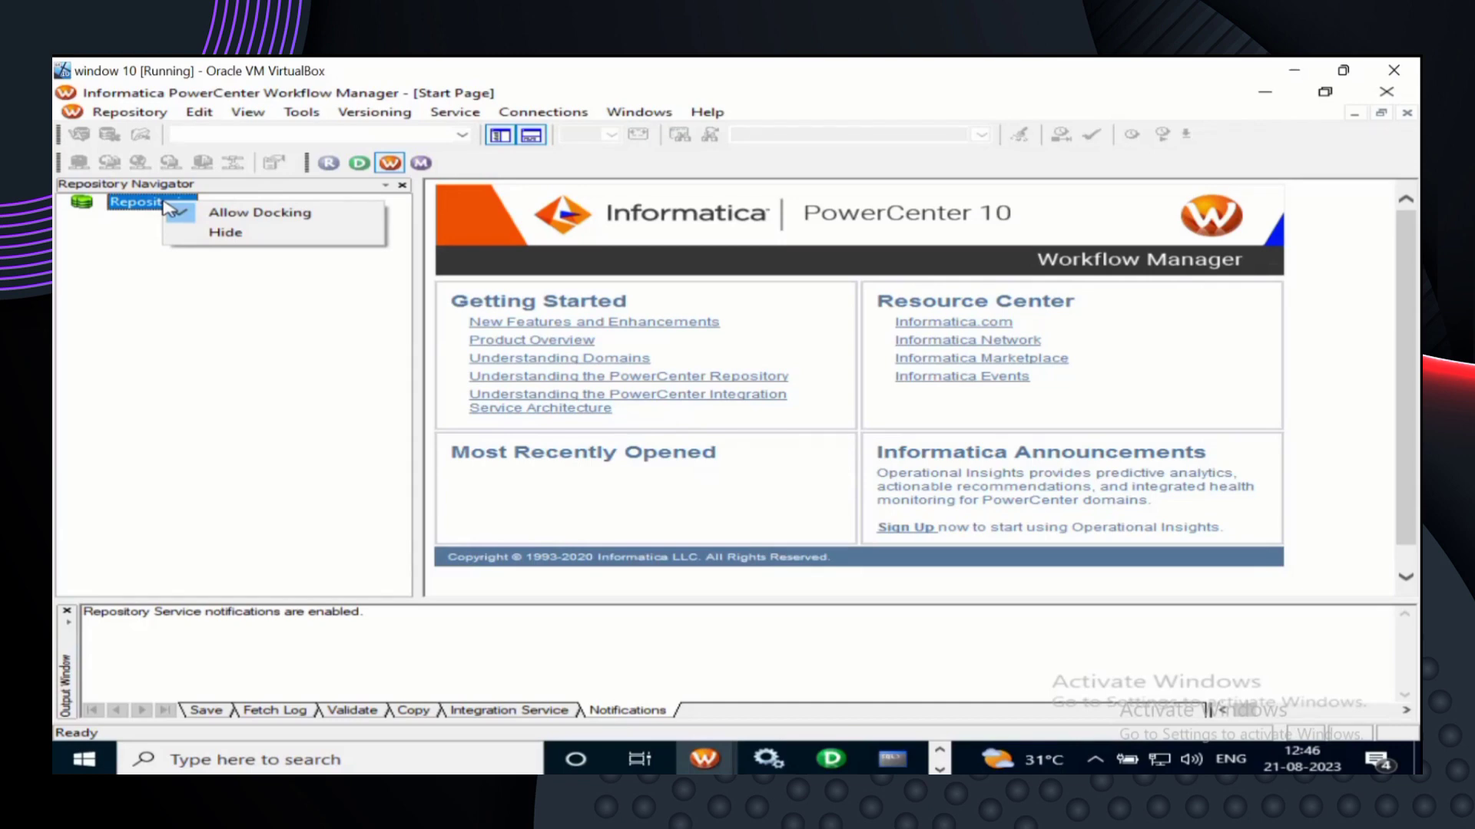
{"action": "left_click", "coordinate": [184, 286]}
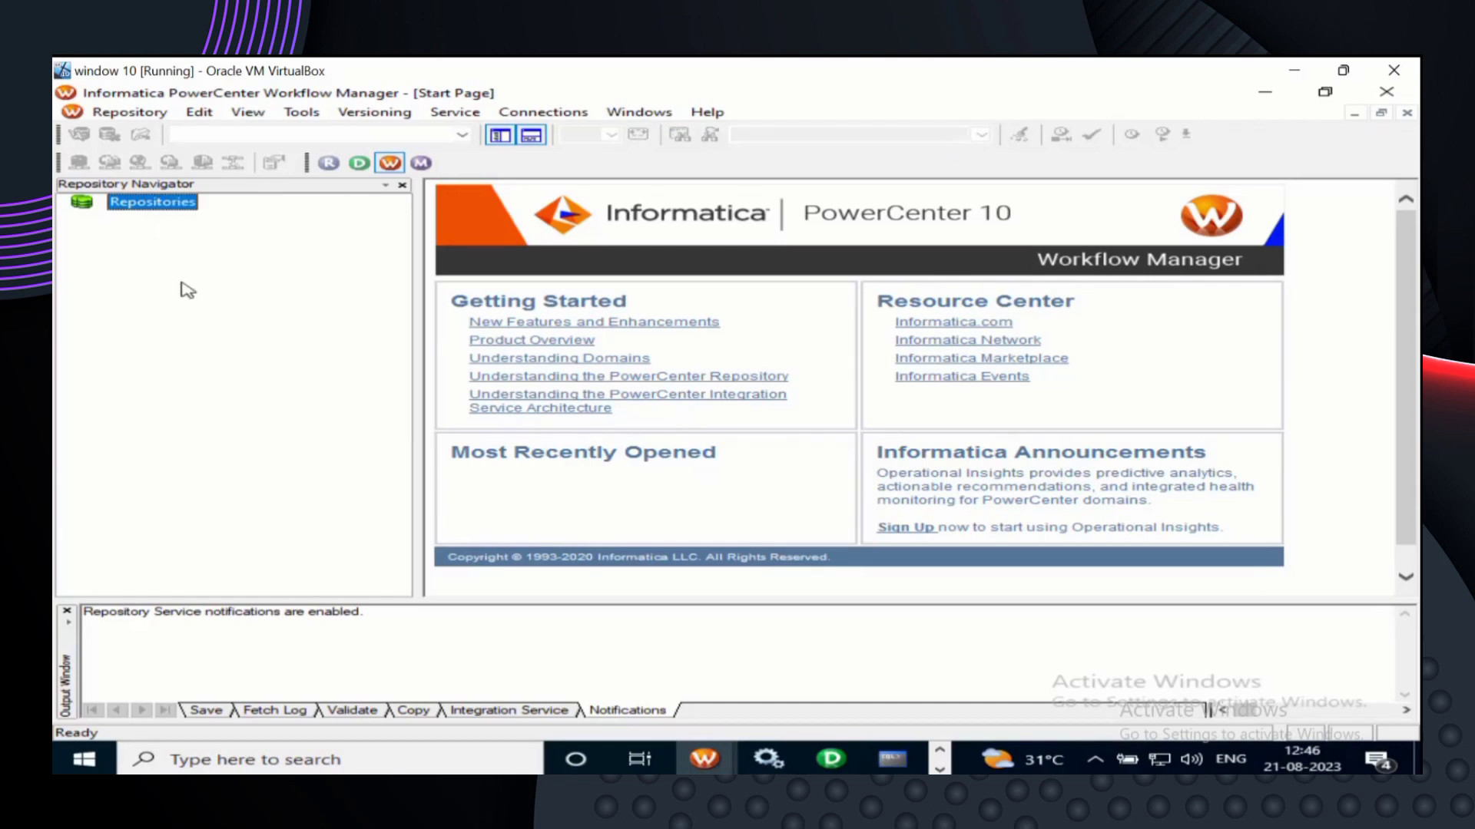
- Close the Workflow Manager window to return to Designer, then click into the taskbar search box
{"action": "left_click", "coordinate": [1396, 95]}
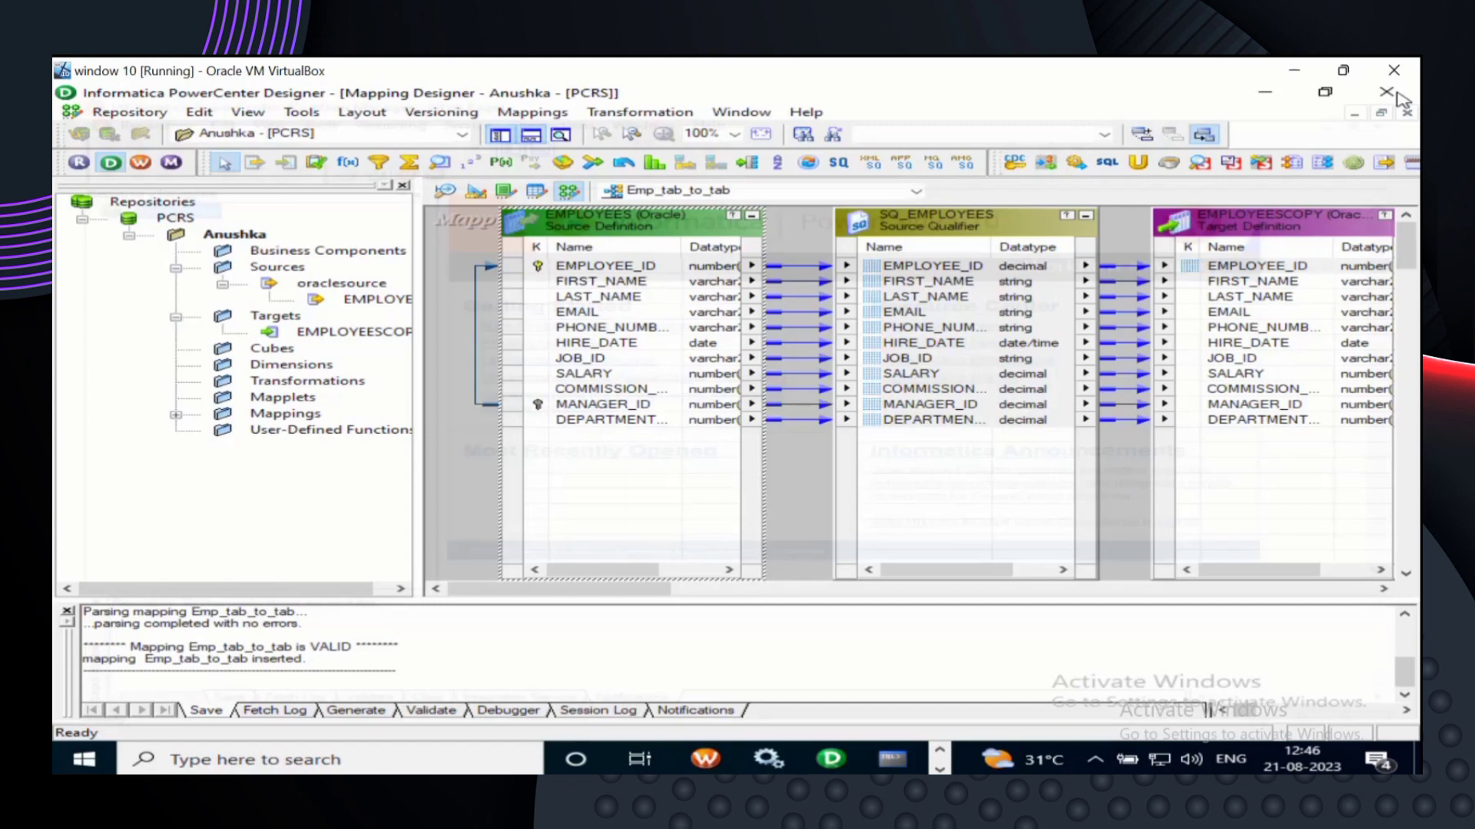
{"action": "left_click", "coordinate": [704, 760]}
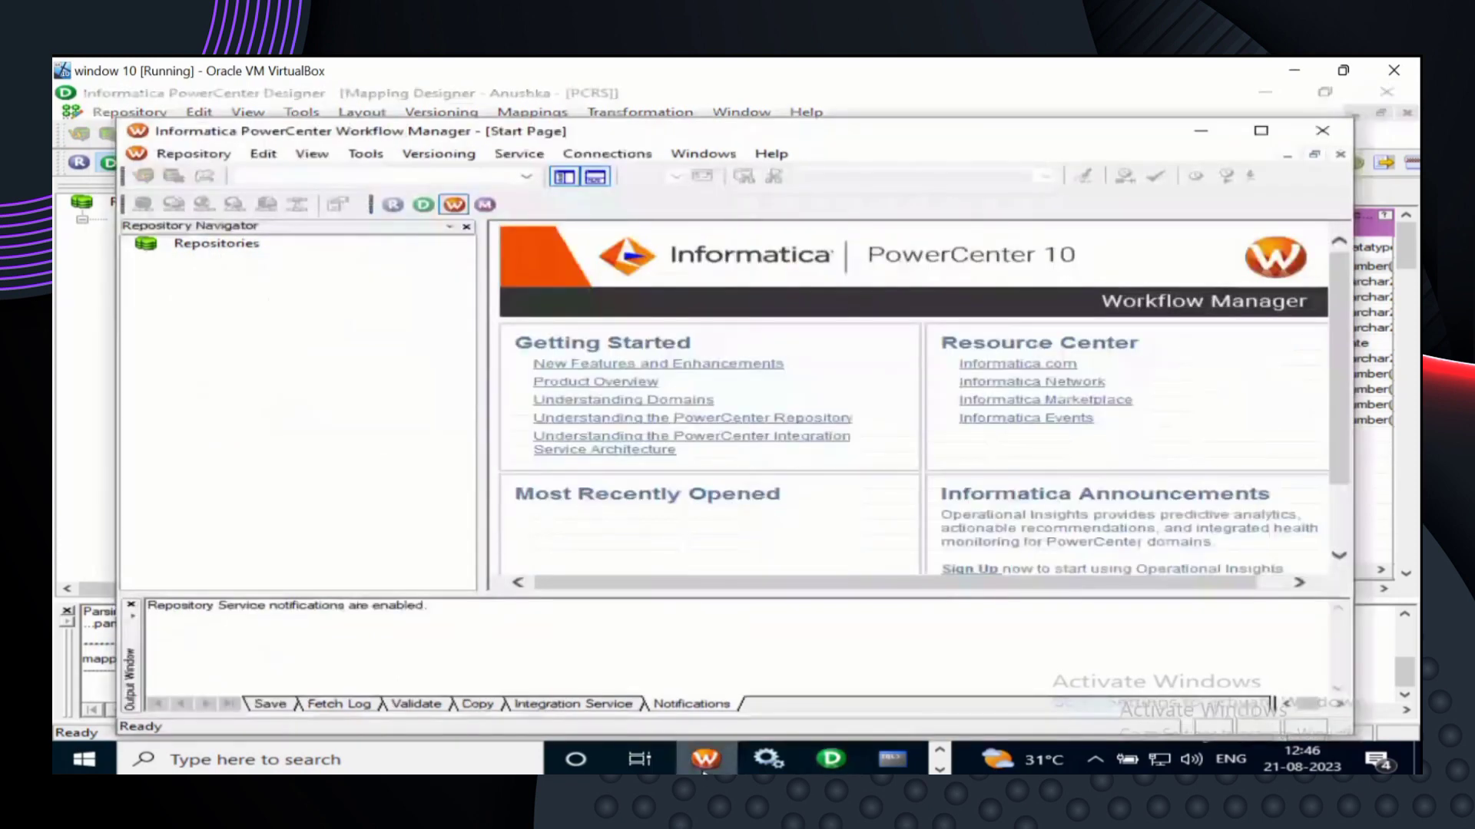
{"action": "left_click", "coordinate": [220, 244]}
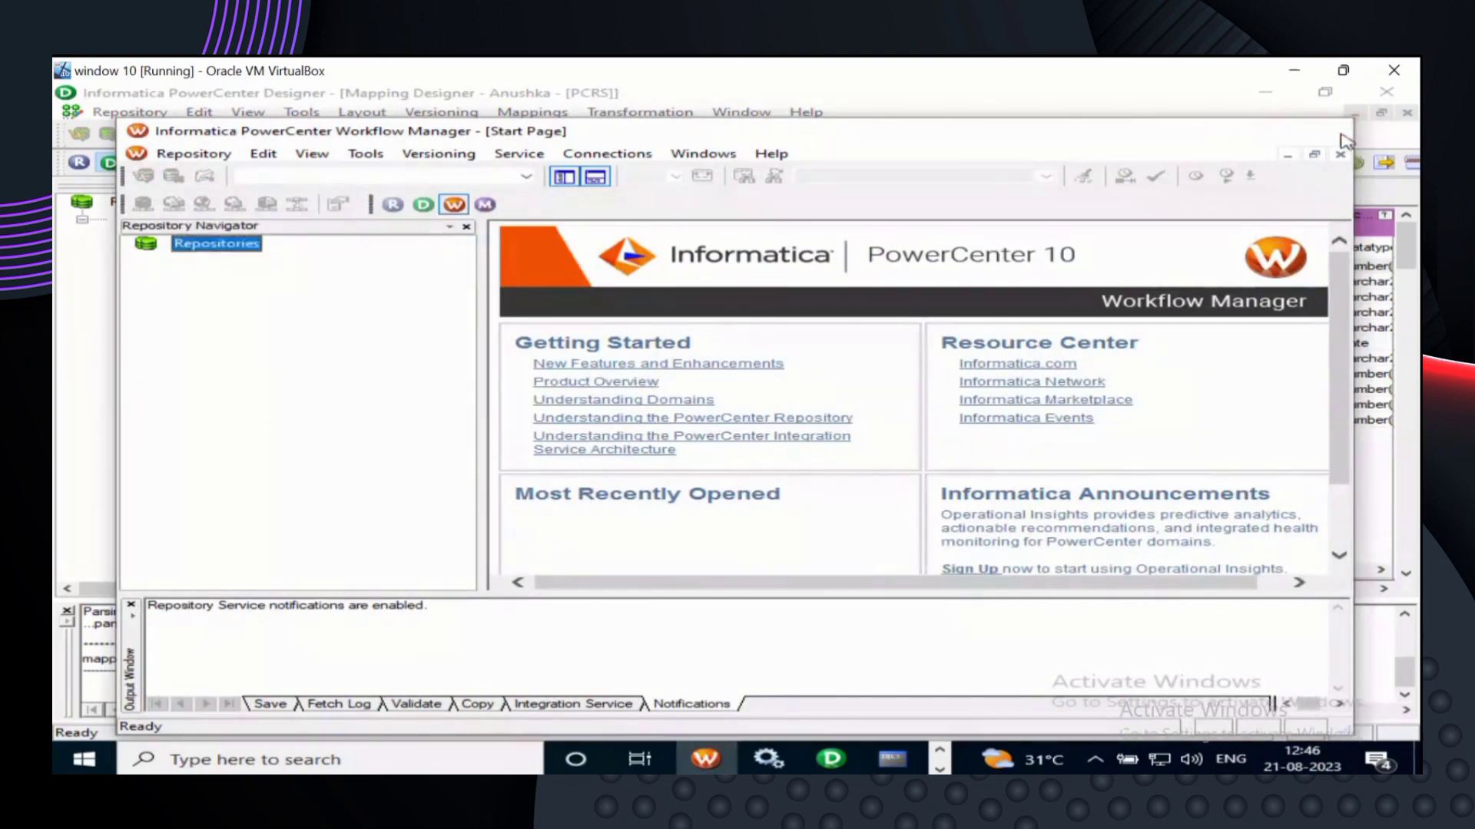
{"action": "left_click", "coordinate": [1343, 137]}
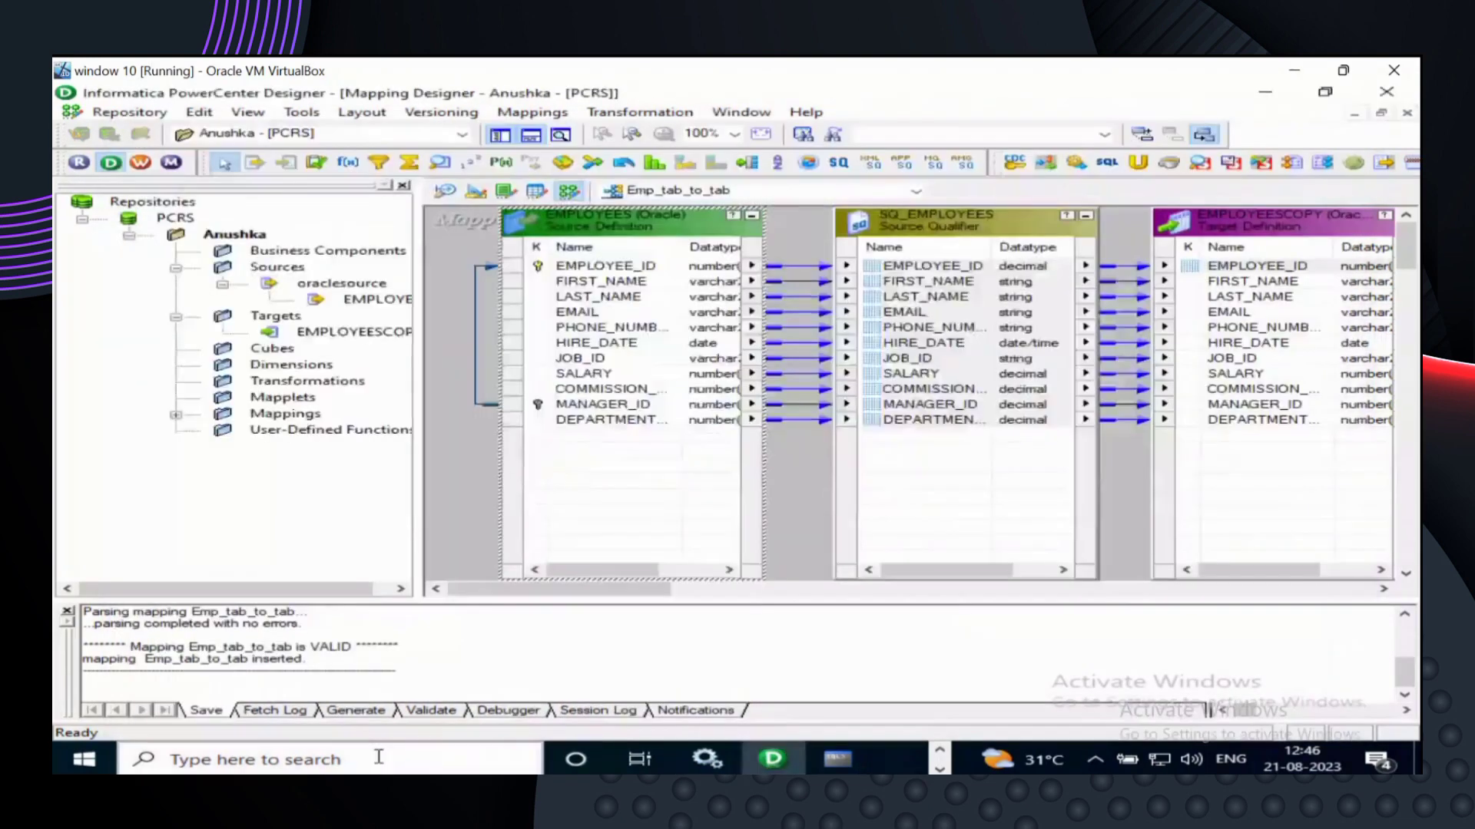
{"action": "left_click", "coordinate": [371, 764]}
- Search 'workflow' in Start and launch PowerCenter Workflow Manager from the best match
{"action": "type", "text": "w"}
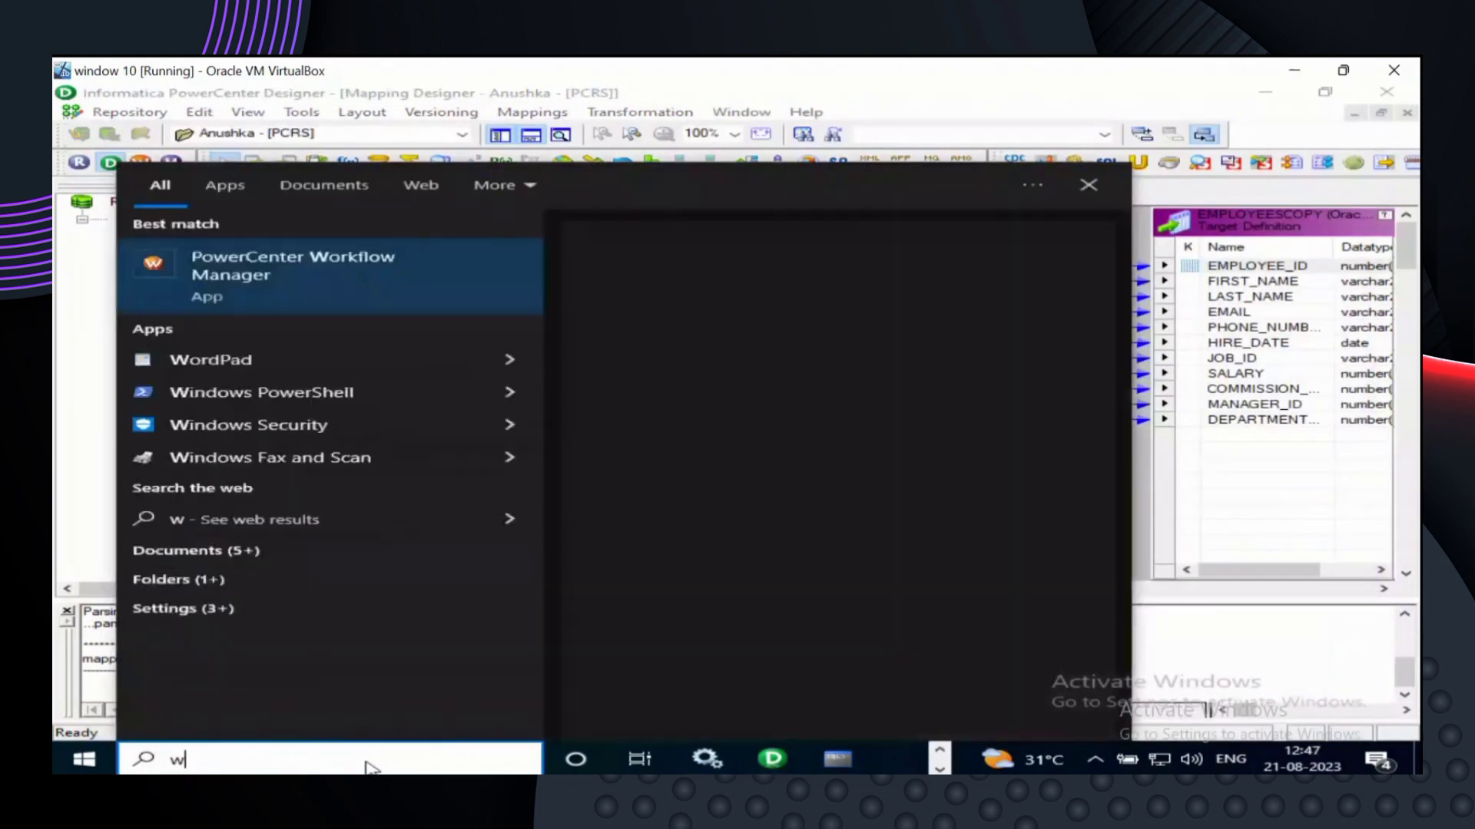
{"action": "type", "text": "o"}
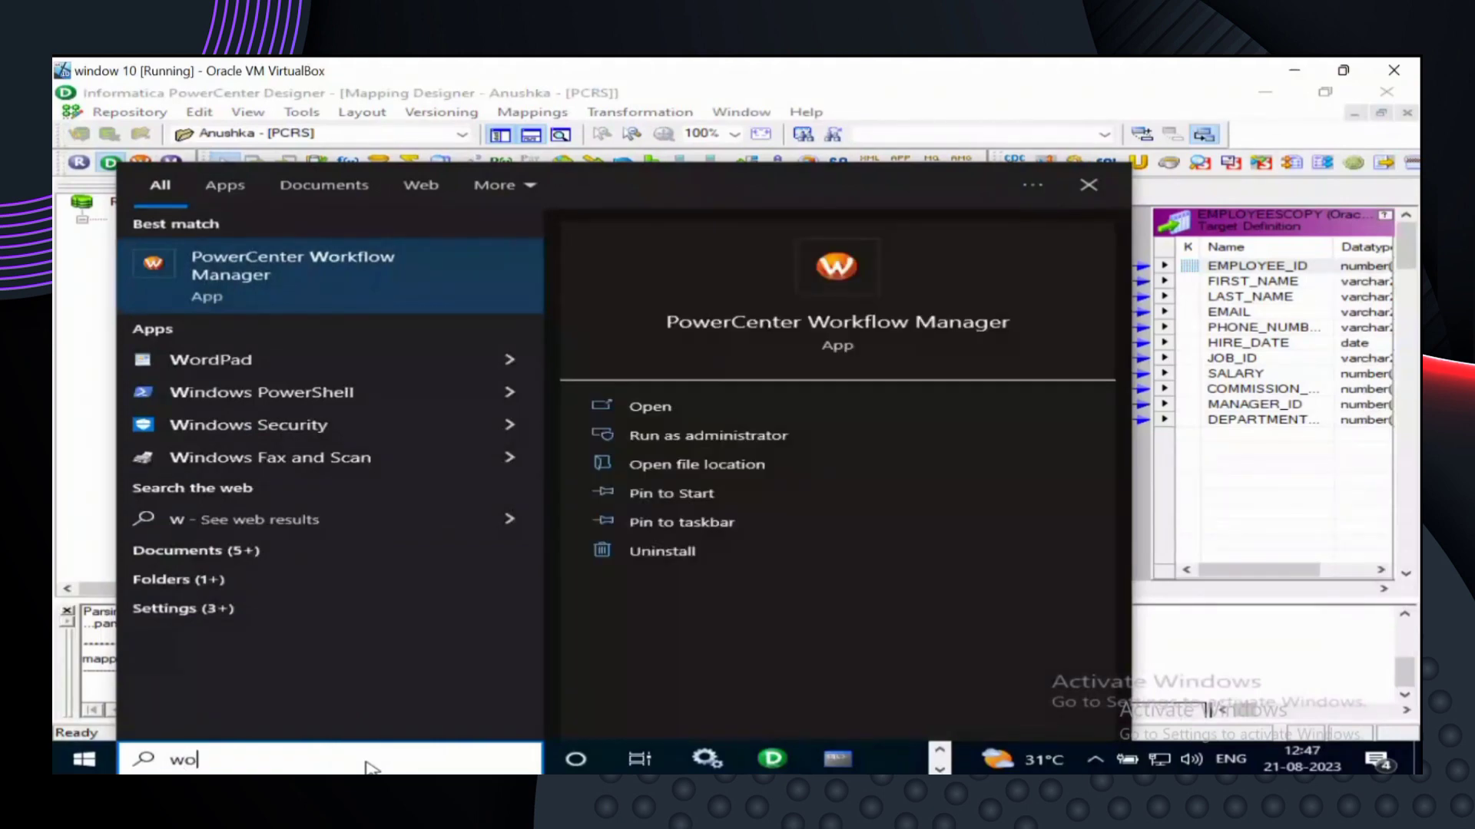
{"action": "type", "text": "rkflow"}
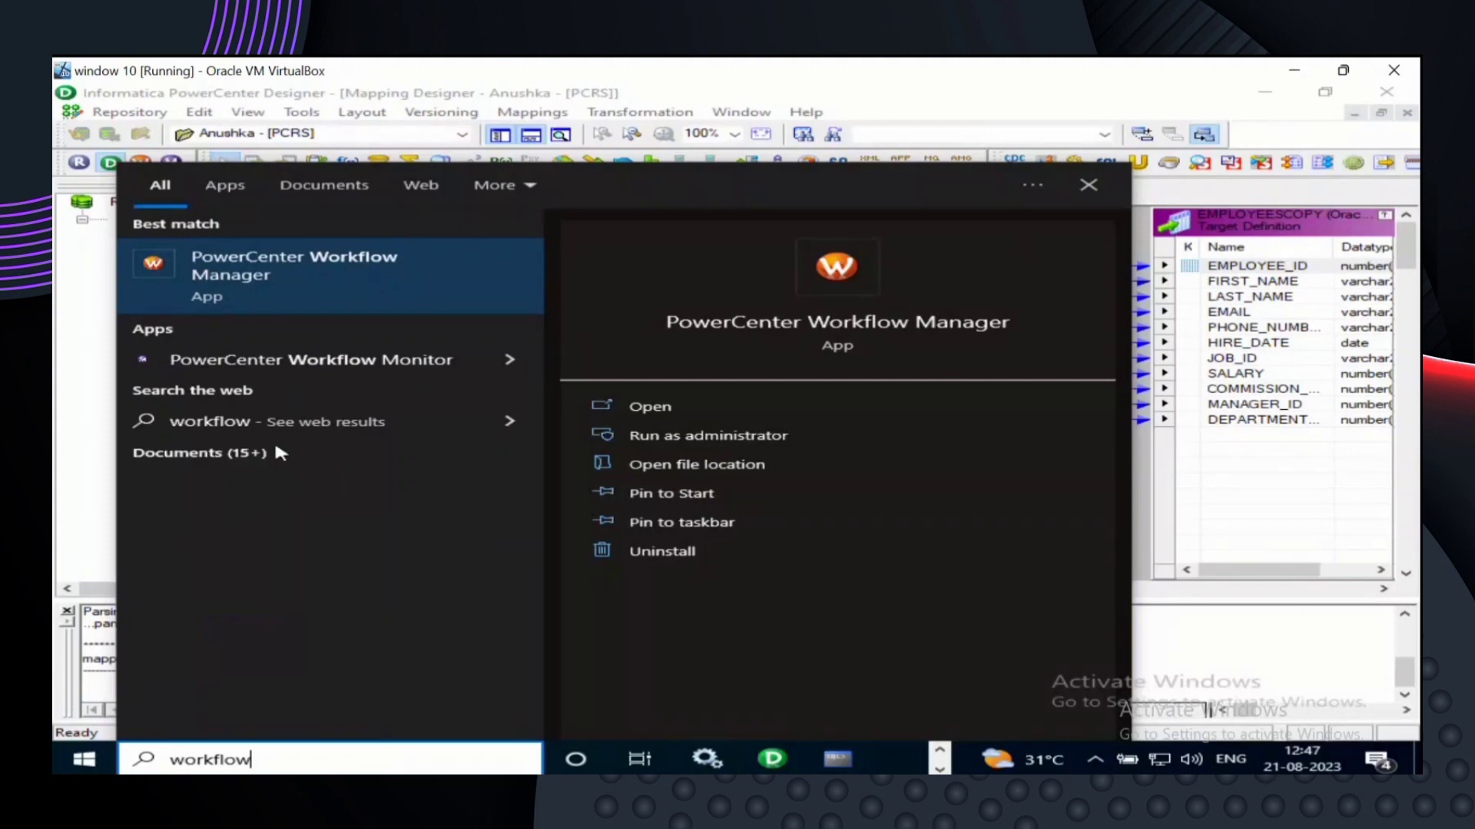
{"action": "left_click", "coordinate": [314, 275]}
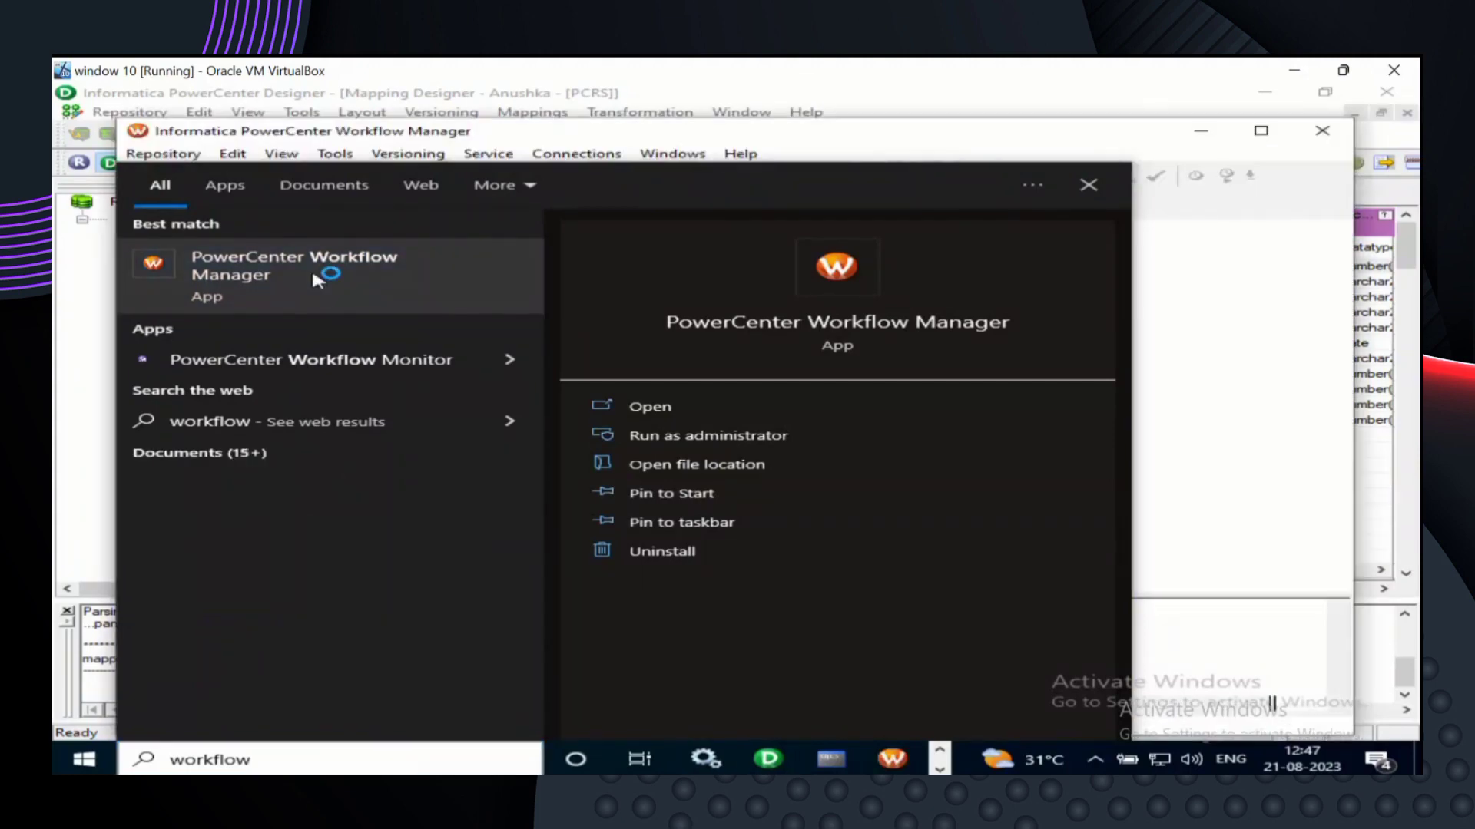
- Dismiss the welcome tip and maximize the Workflow Manager window
{"action": "left_click", "coordinate": [1090, 186]}
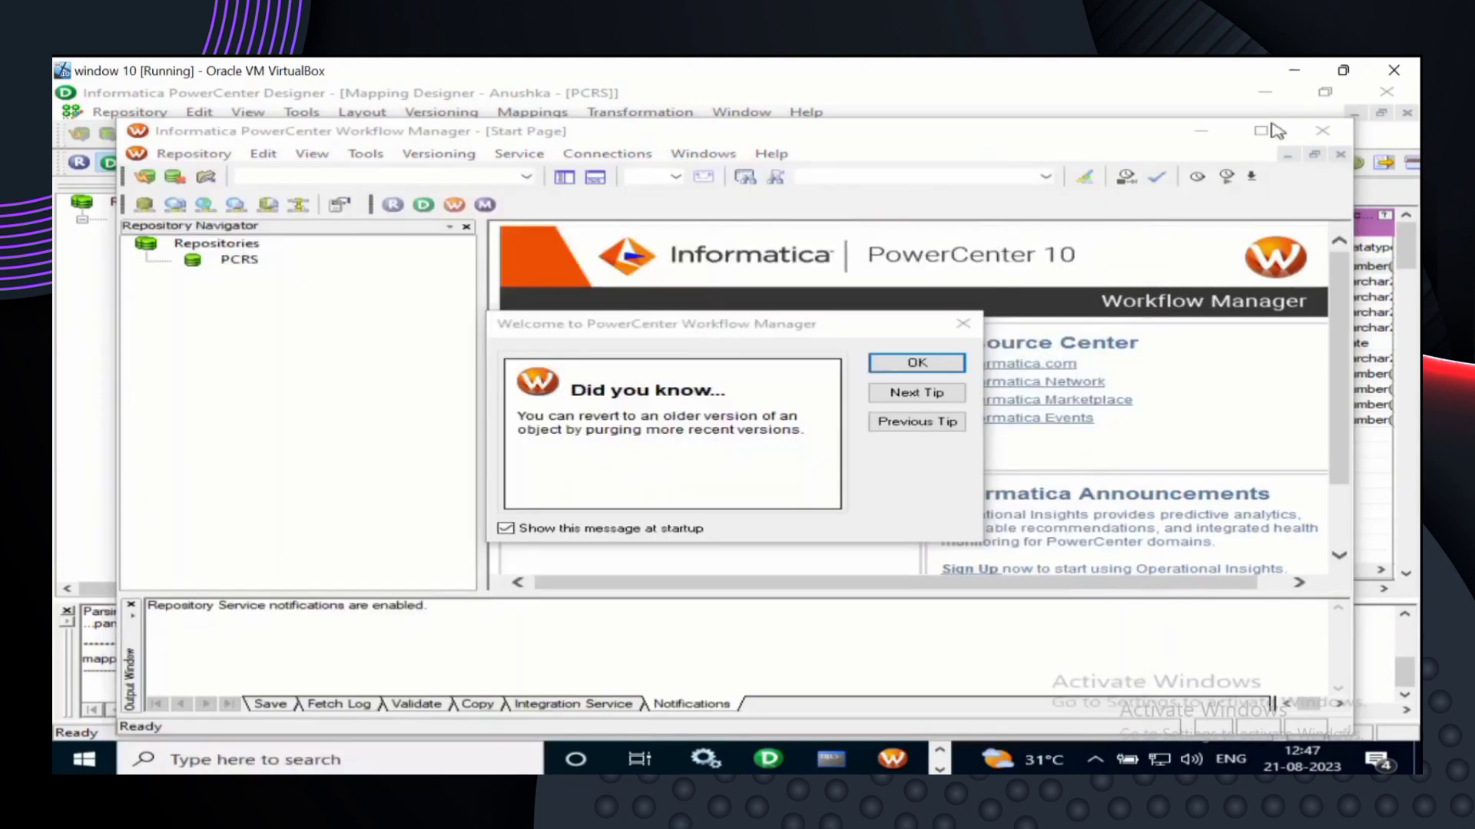
{"action": "left_click", "coordinate": [929, 364]}
{"action": "left_click", "coordinate": [918, 363]}
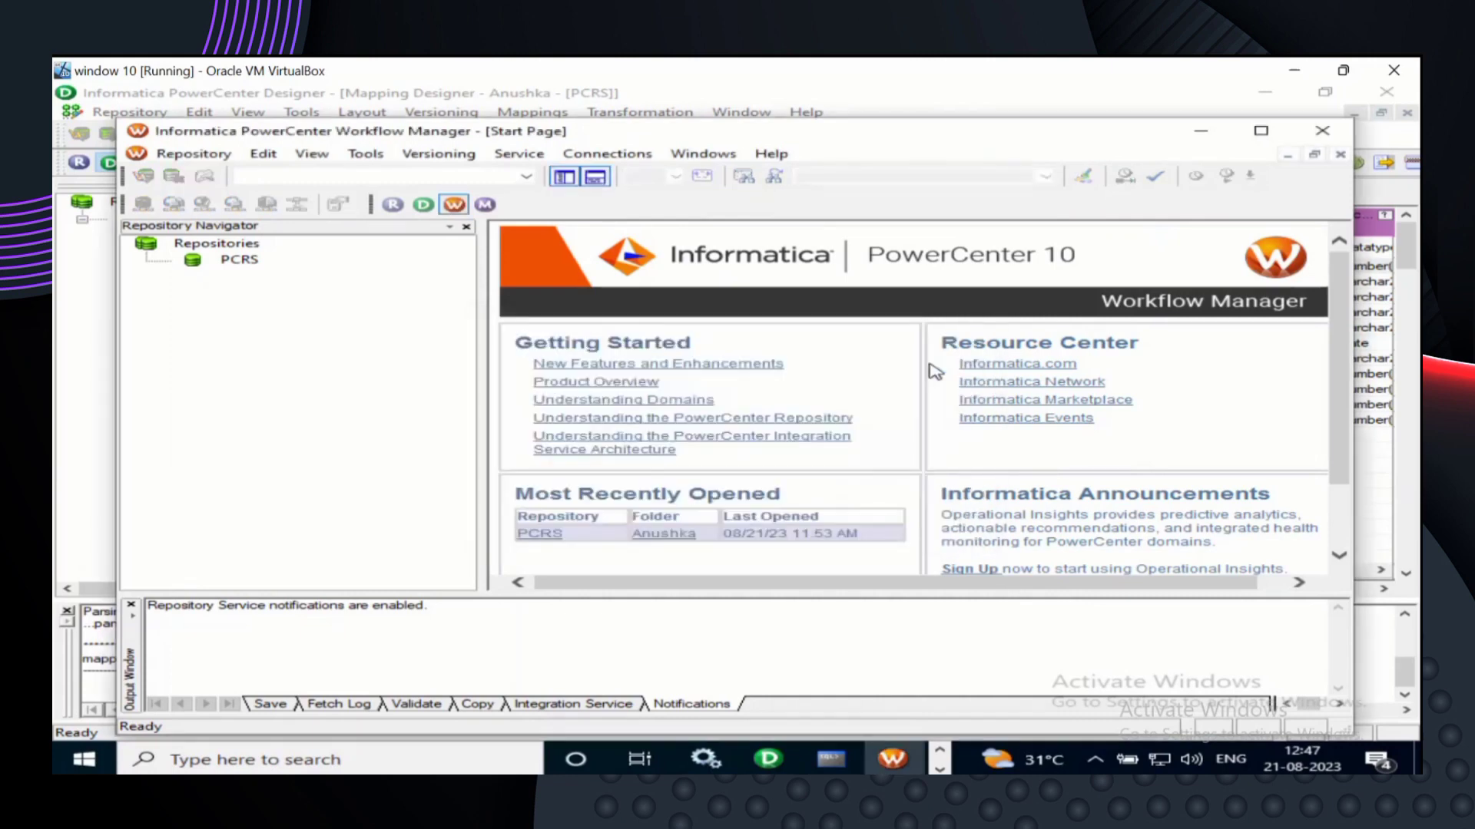
{"action": "left_click", "coordinate": [1260, 130]}
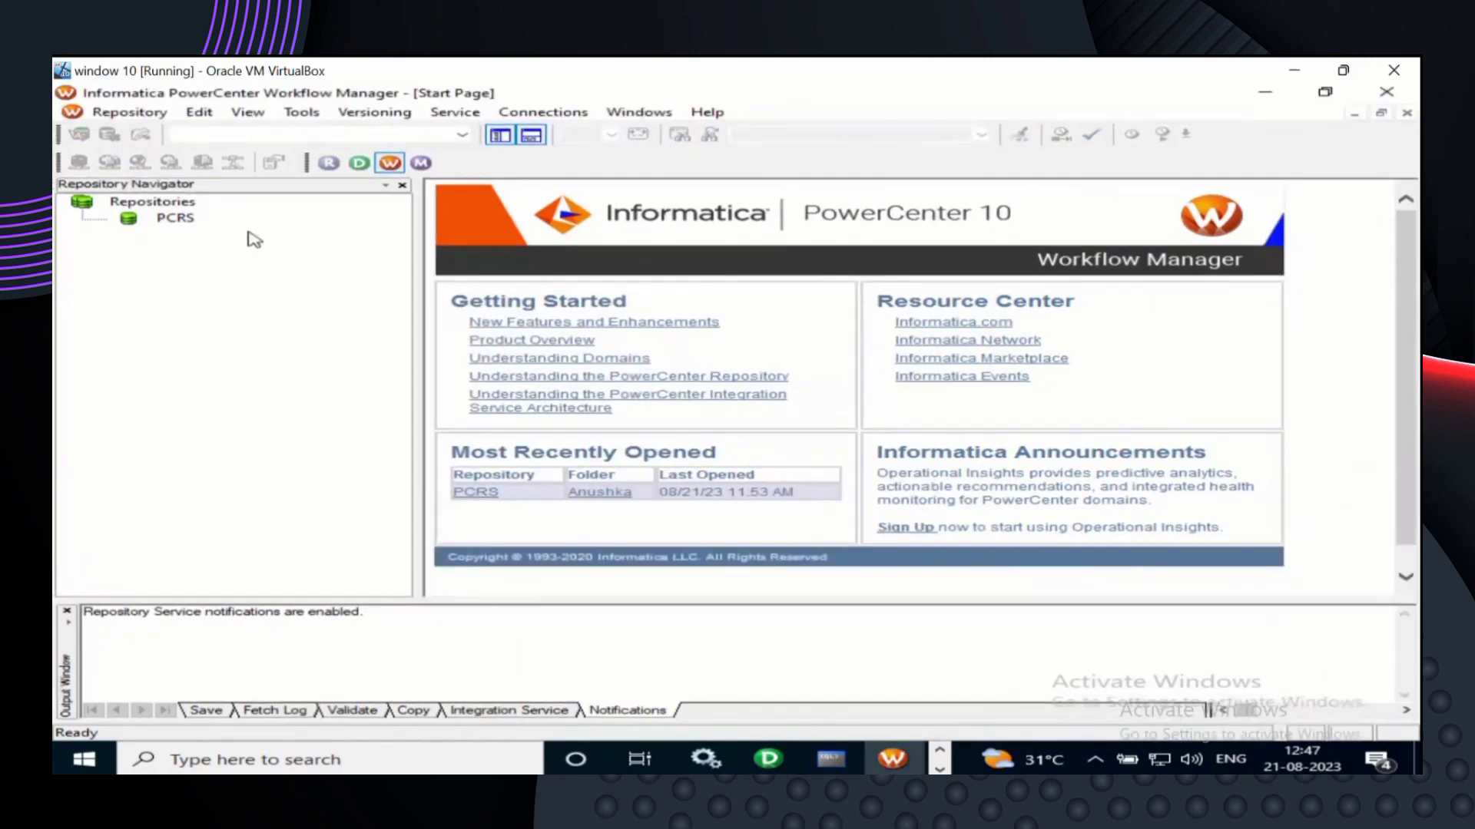
- Connect to the PCRS repository, logging in with the repository password
{"action": "left_click", "coordinate": [177, 219]}
{"action": "right_click", "coordinate": [190, 224]}
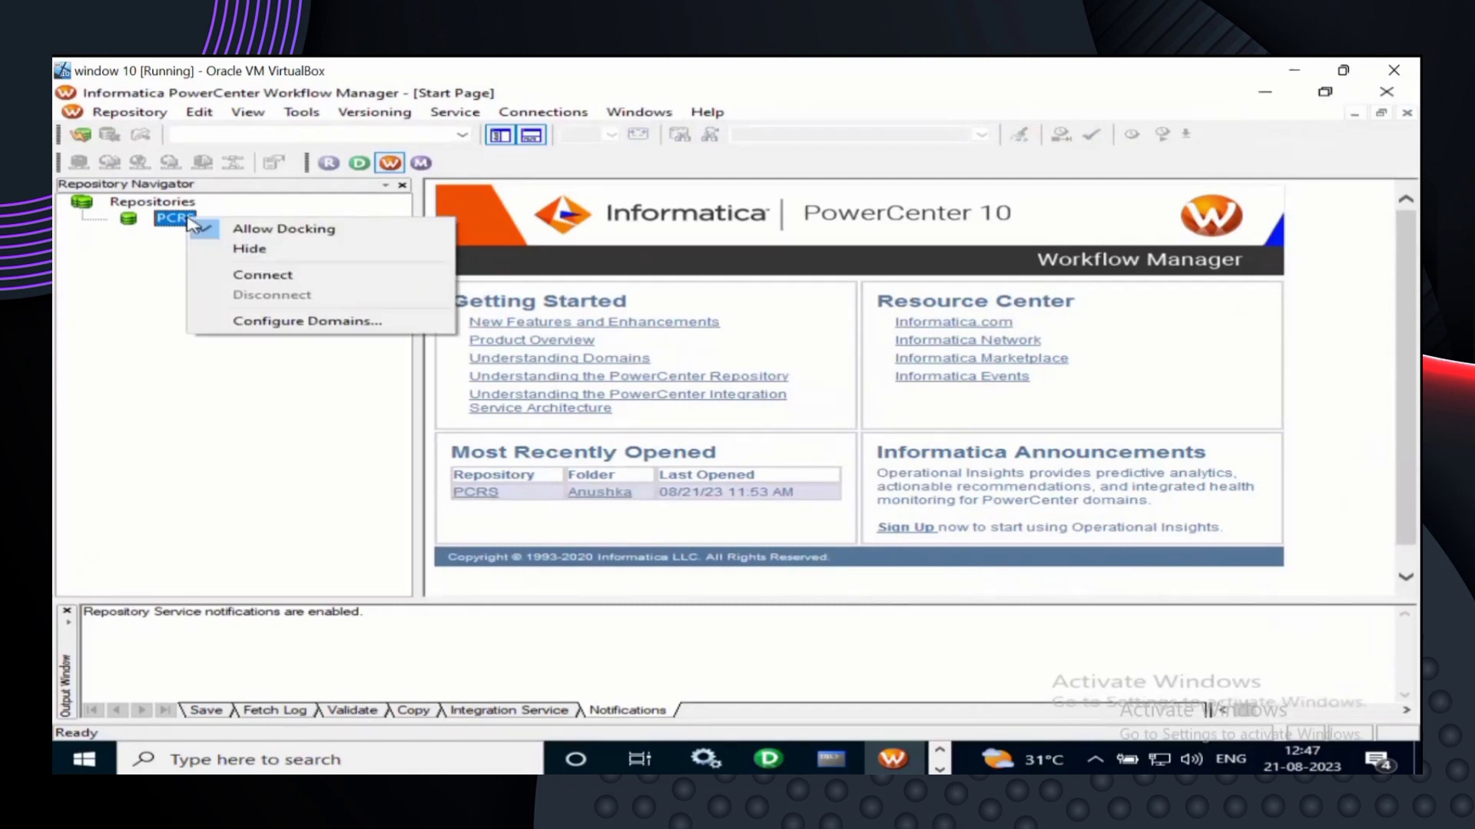
{"action": "left_click", "coordinate": [286, 276]}
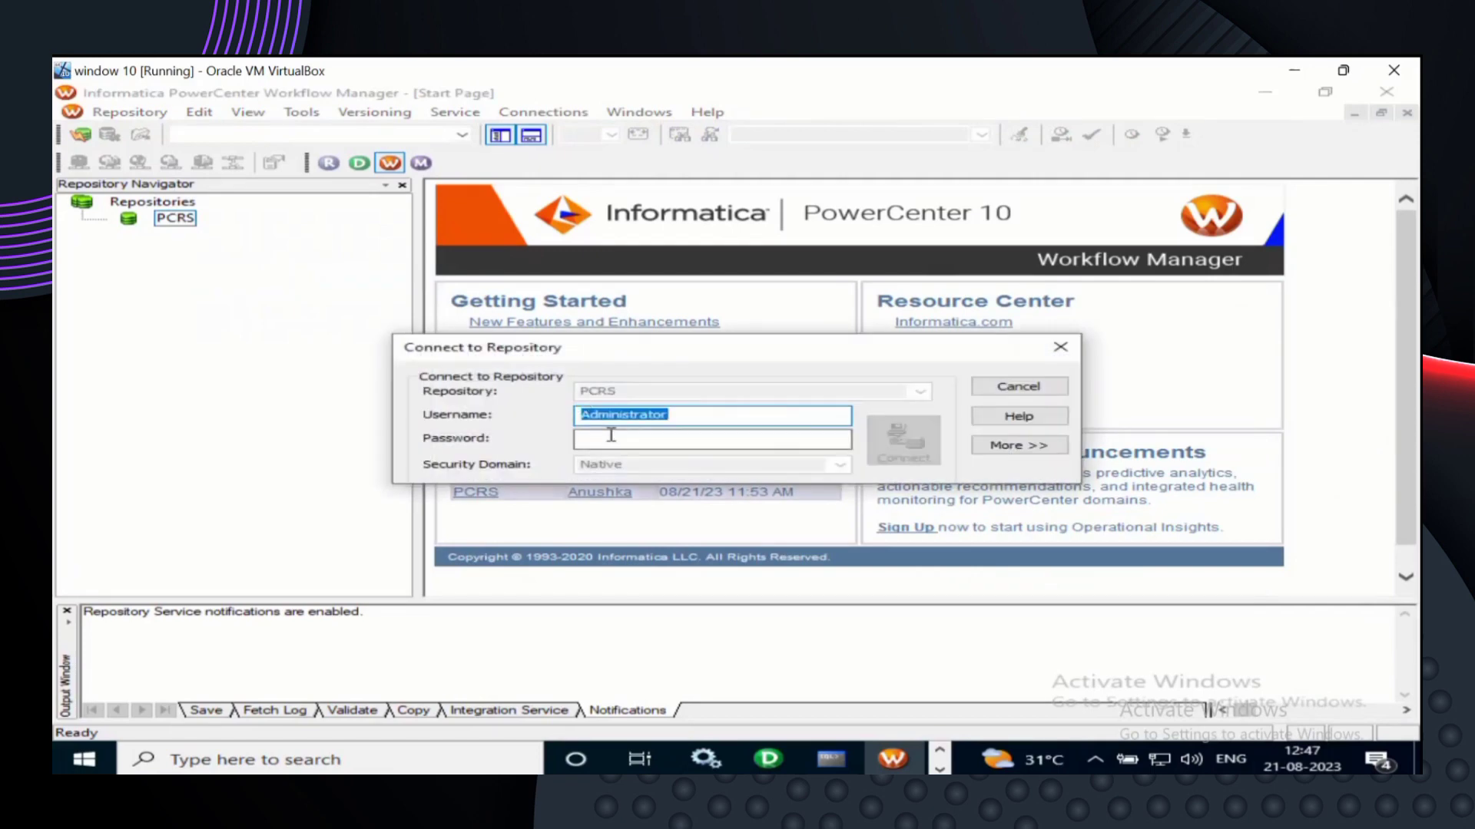
{"action": "left_click", "coordinate": [611, 436]}
{"action": "type", "text": "A"}
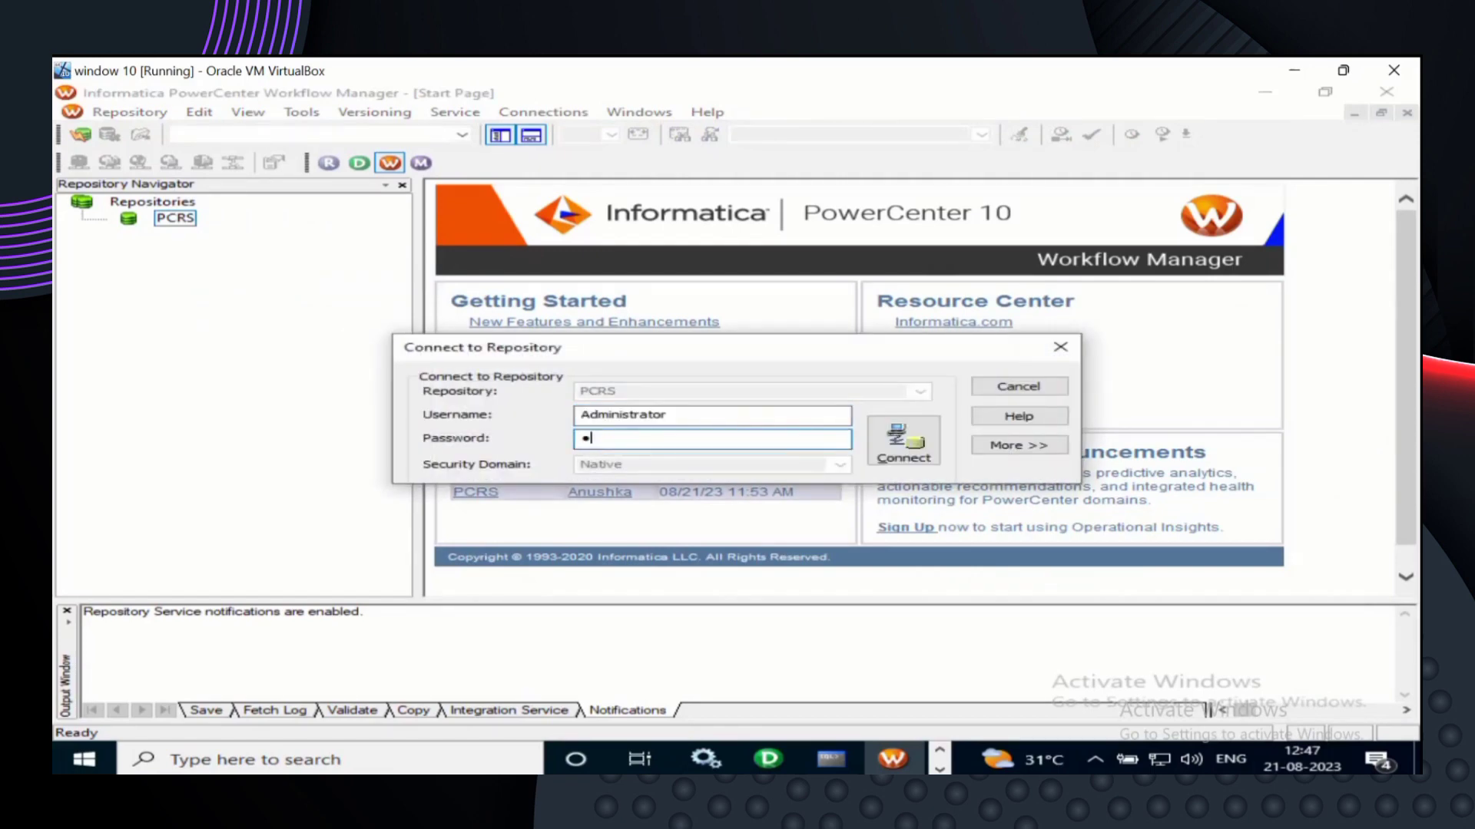
{"action": "type", "text": "dministrator"}
{"action": "left_click", "coordinate": [911, 439]}
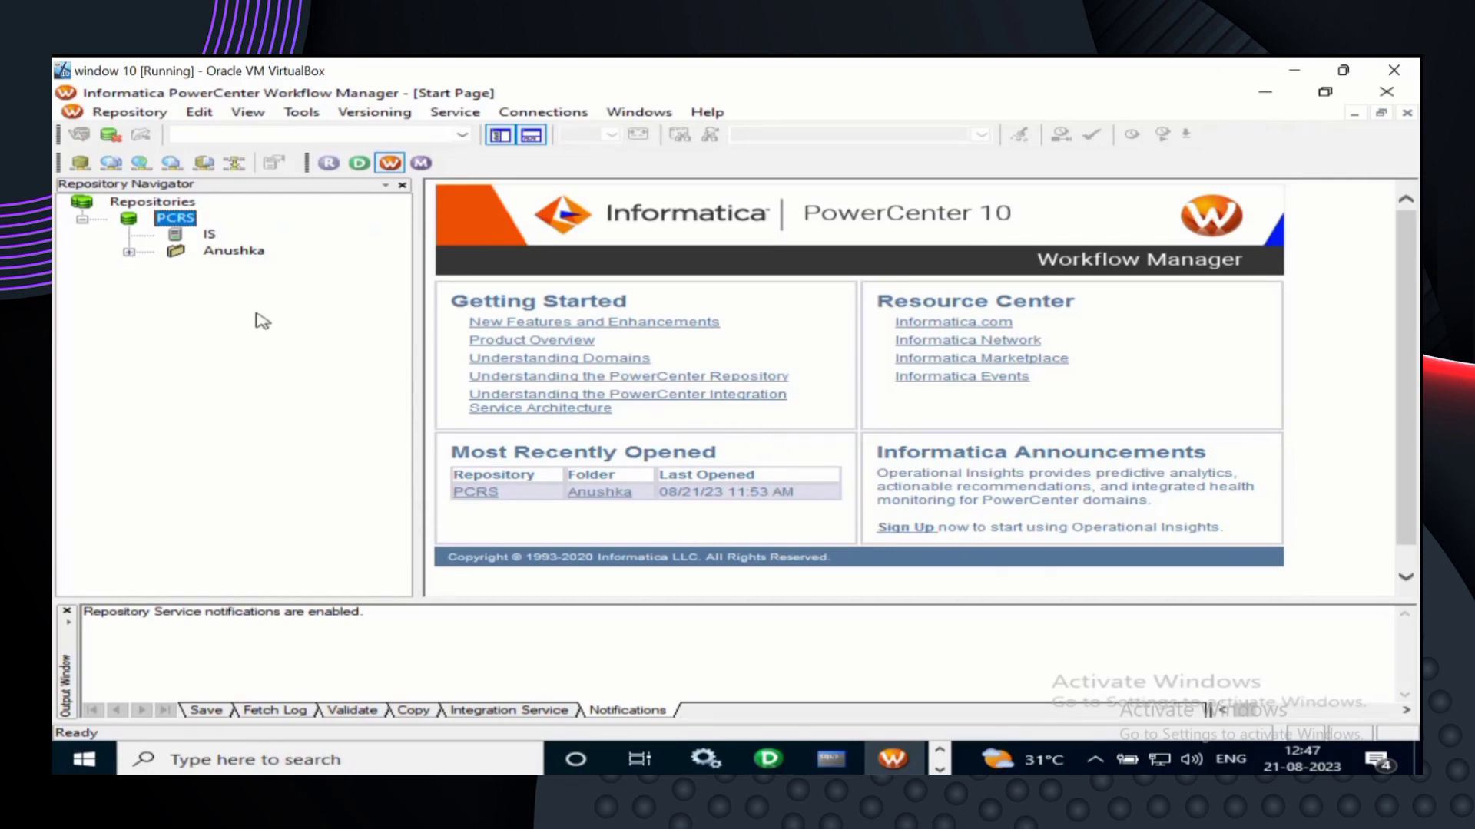
- Connect to the Anushka folder to expand its Tasks, Sessions, Worklets and Workflows
{"action": "right_click", "coordinate": [228, 258]}
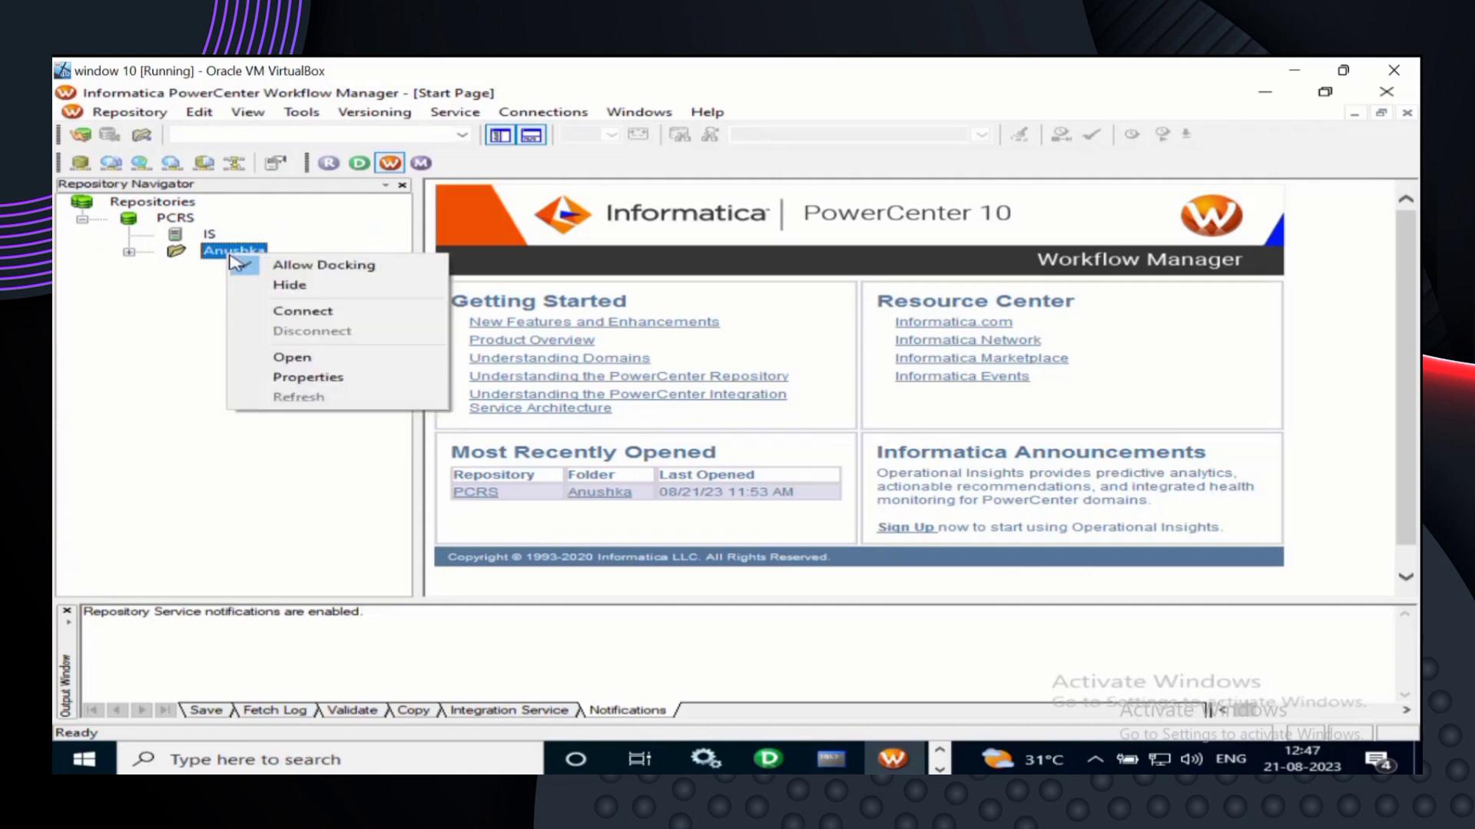
{"action": "left_click", "coordinate": [299, 311]}
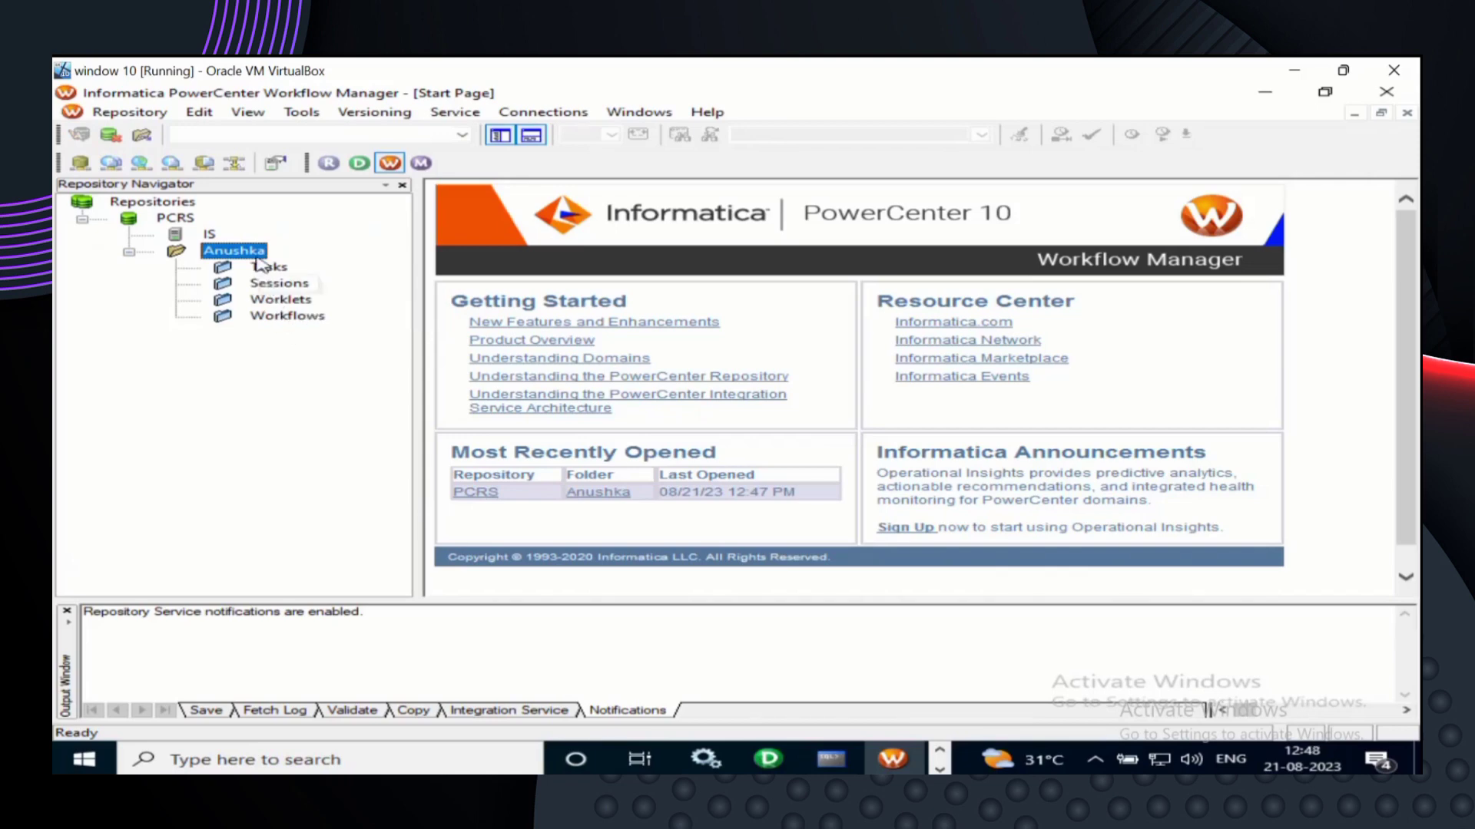
{"action": "right_click", "coordinate": [257, 258]}
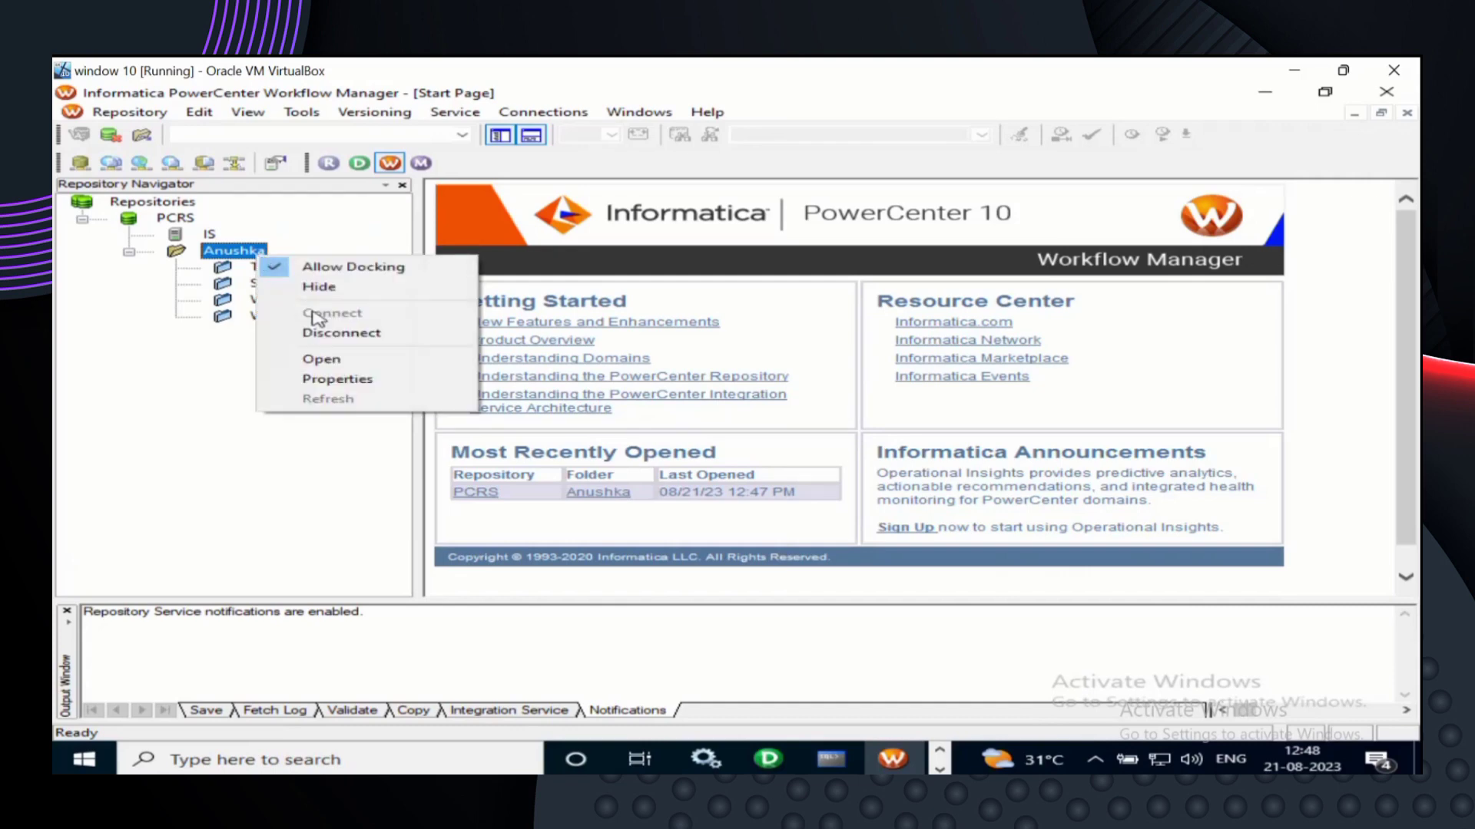
- Open the Anushka folder and switch from Task Developer to the Workflow Designer
{"action": "left_click", "coordinate": [319, 361]}
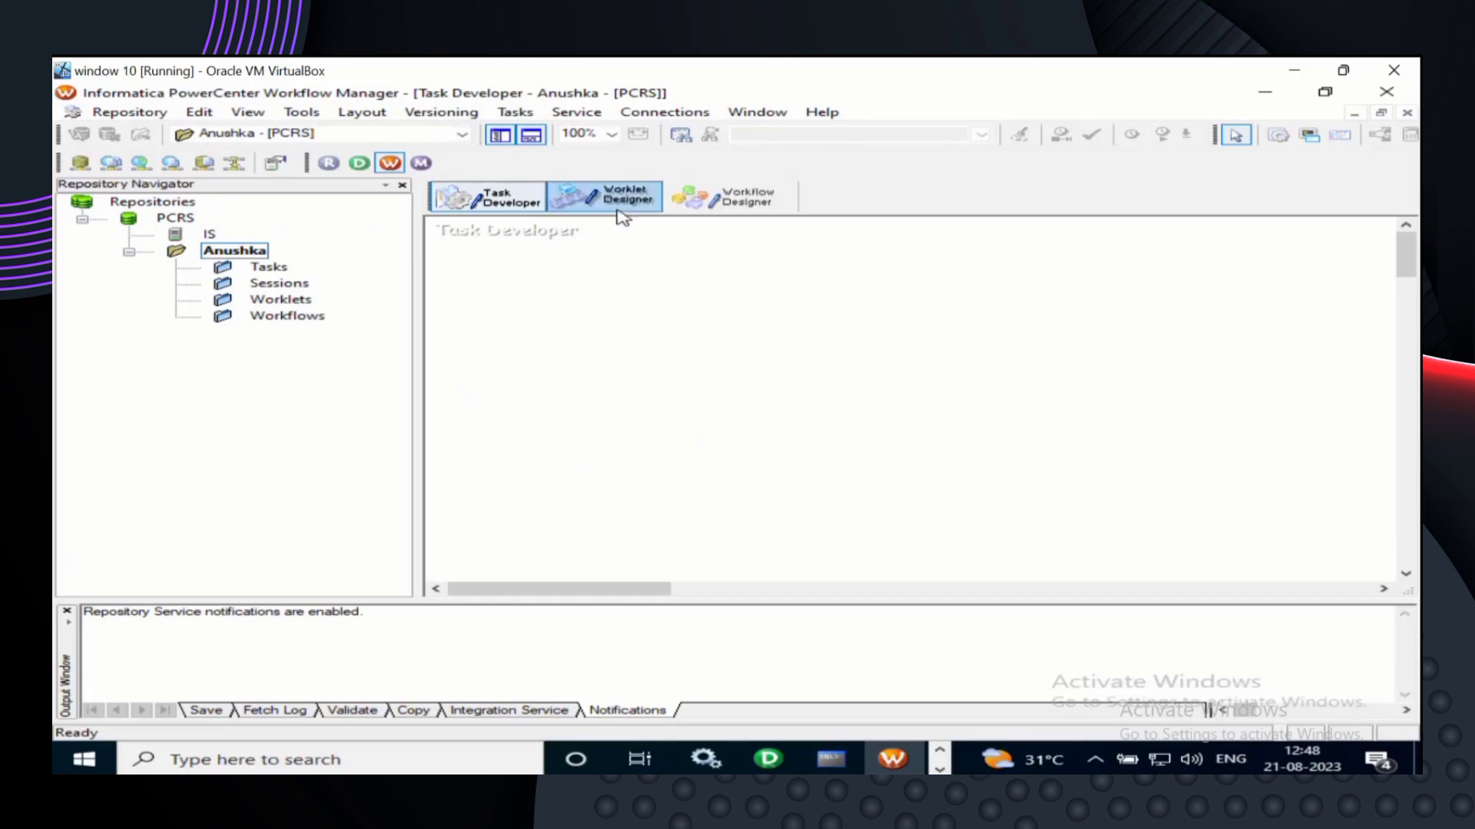
{"action": "left_click", "coordinate": [725, 203]}
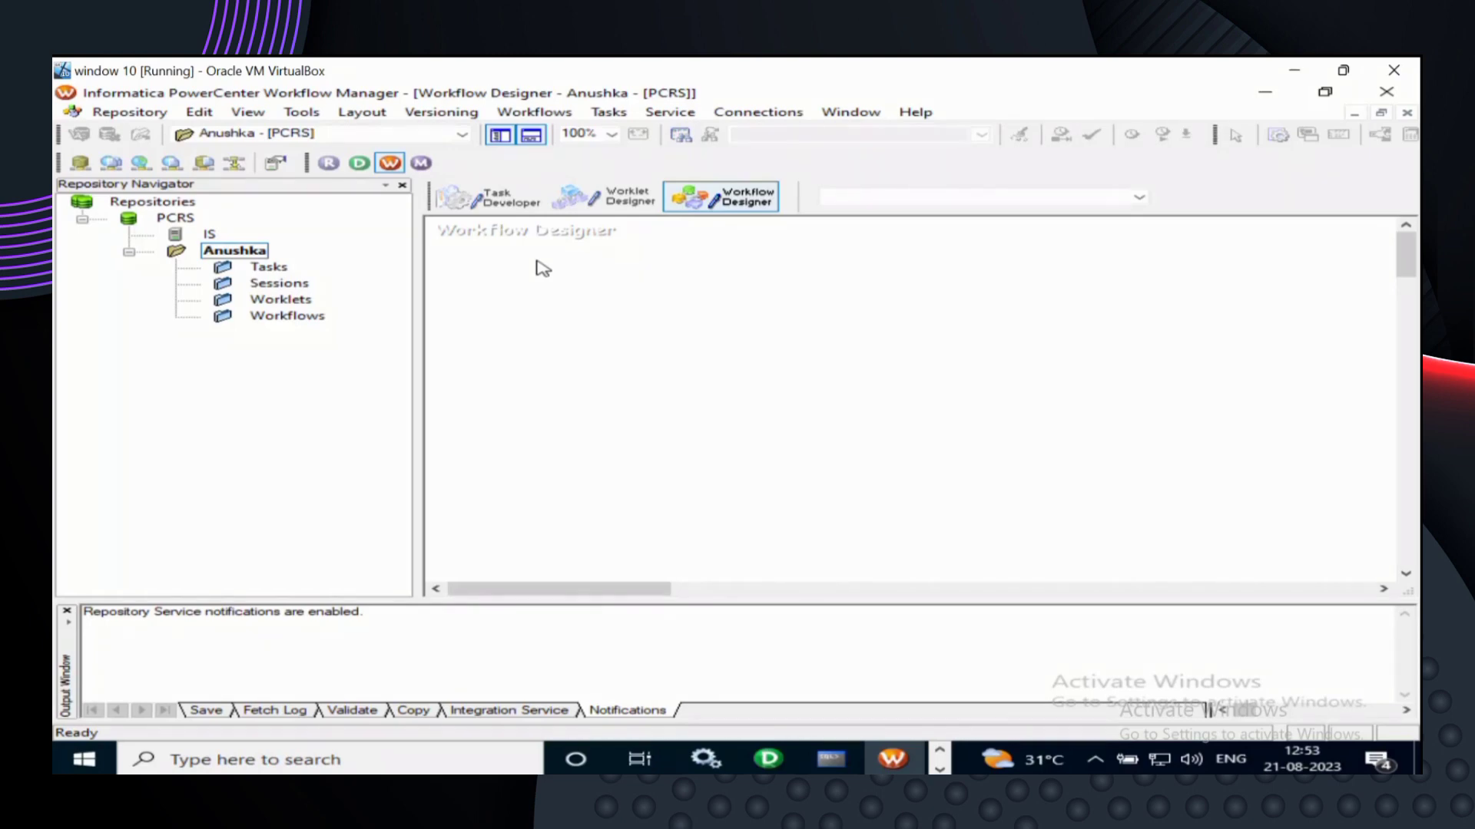
- Start a new workflow from Workflows > Create and edit its default name NEWWORKFLOW2
{"action": "left_click", "coordinate": [538, 114]}
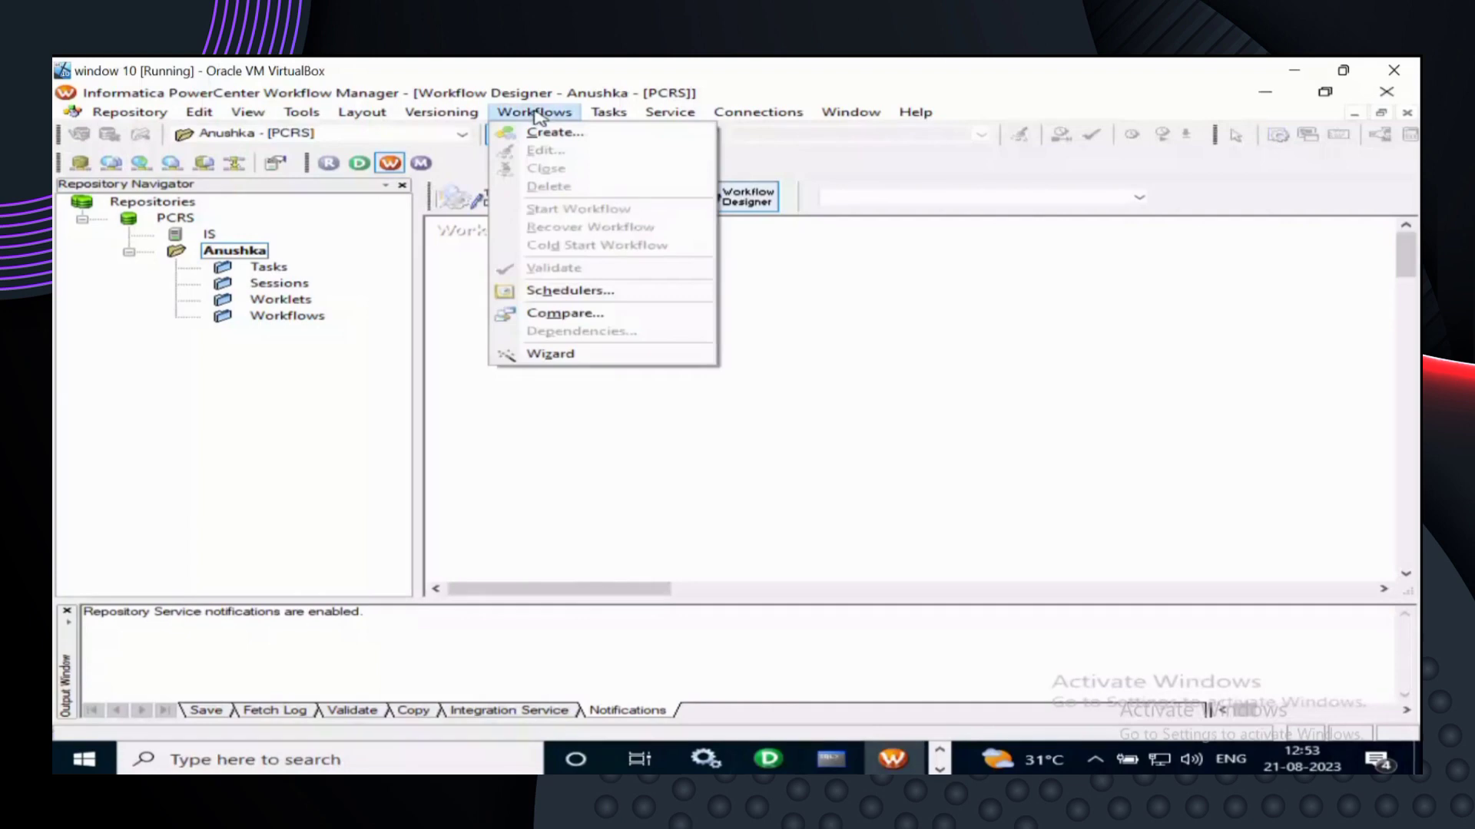
{"action": "left_click", "coordinate": [578, 134]}
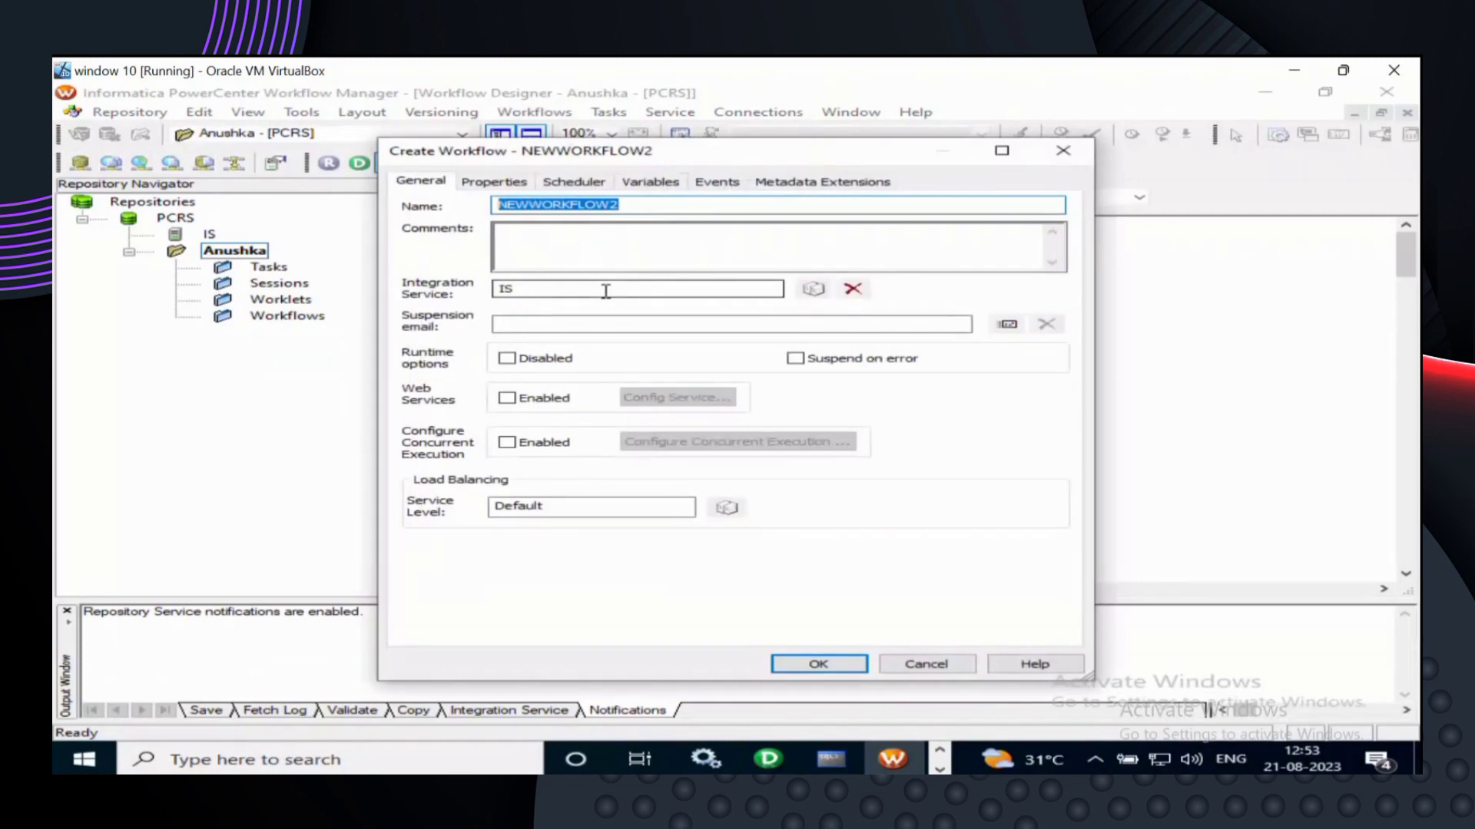
{"action": "left_click", "coordinate": [635, 205]}
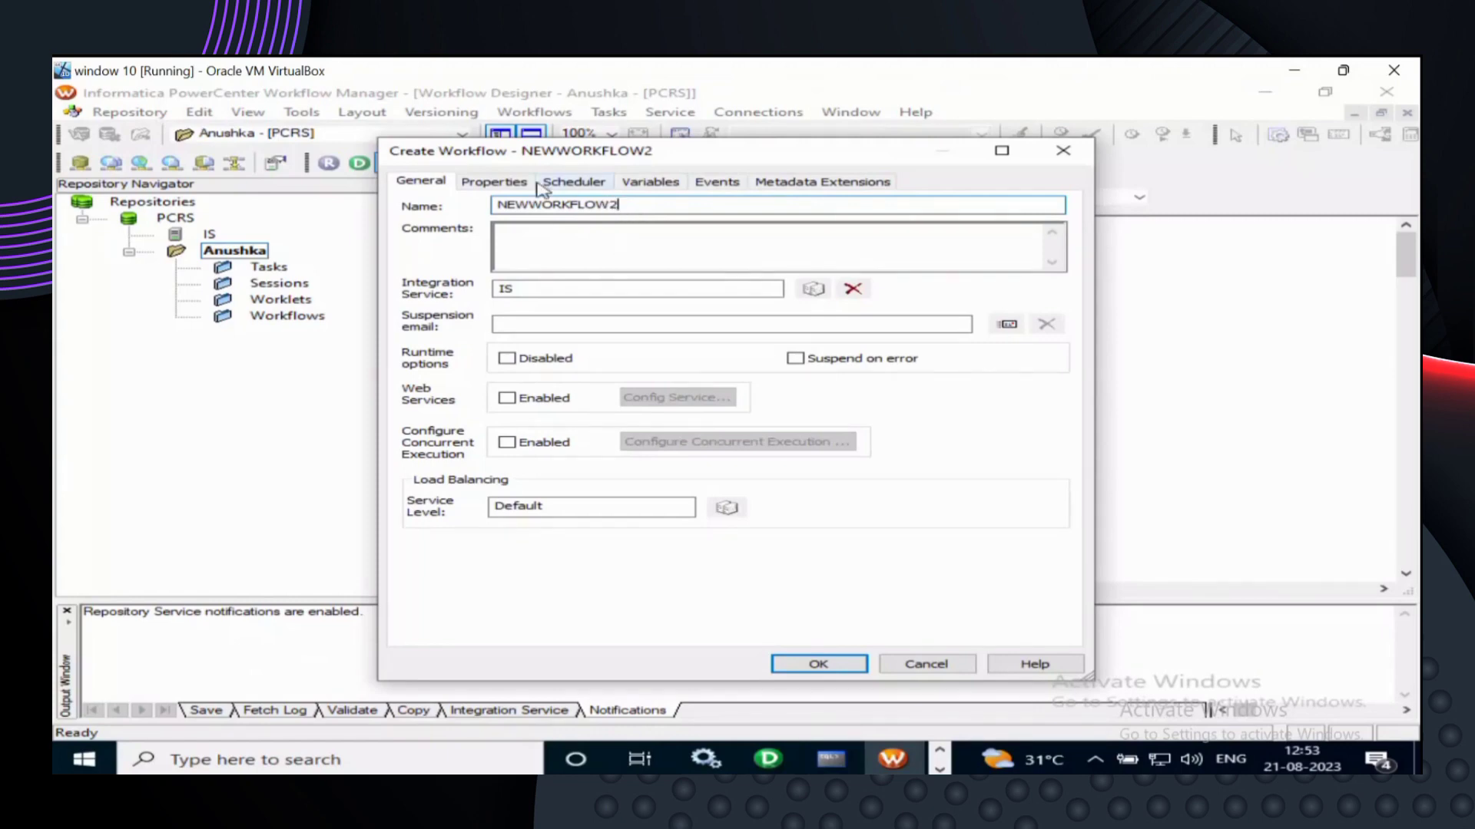
- Review the NEWWORKFLOW2 properties, with log file NEWWORKFLOW2.log, then close the dialog unsaved
{"action": "left_click", "coordinate": [512, 184]}
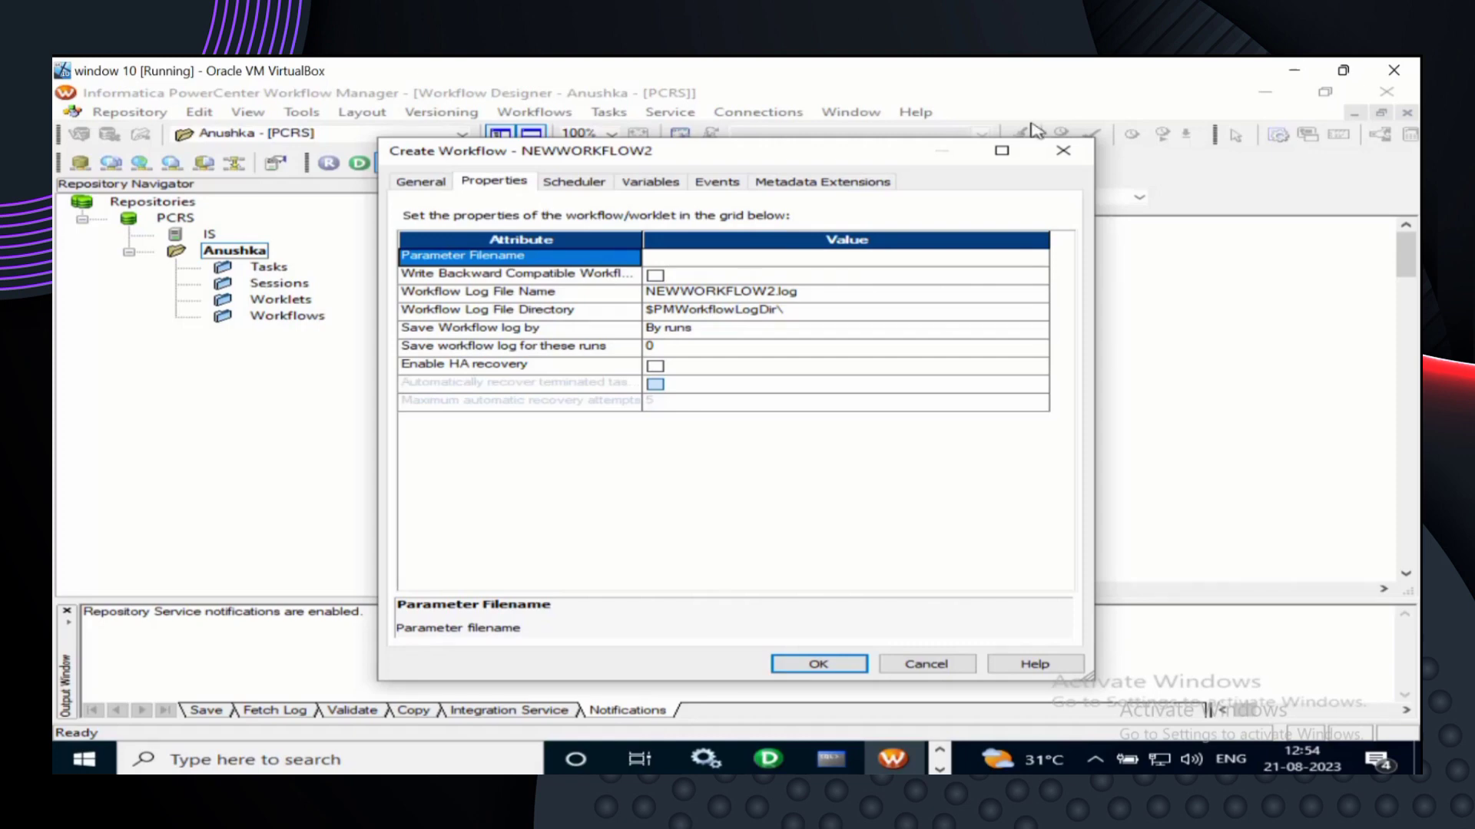
{"action": "left_click", "coordinate": [1067, 154]}
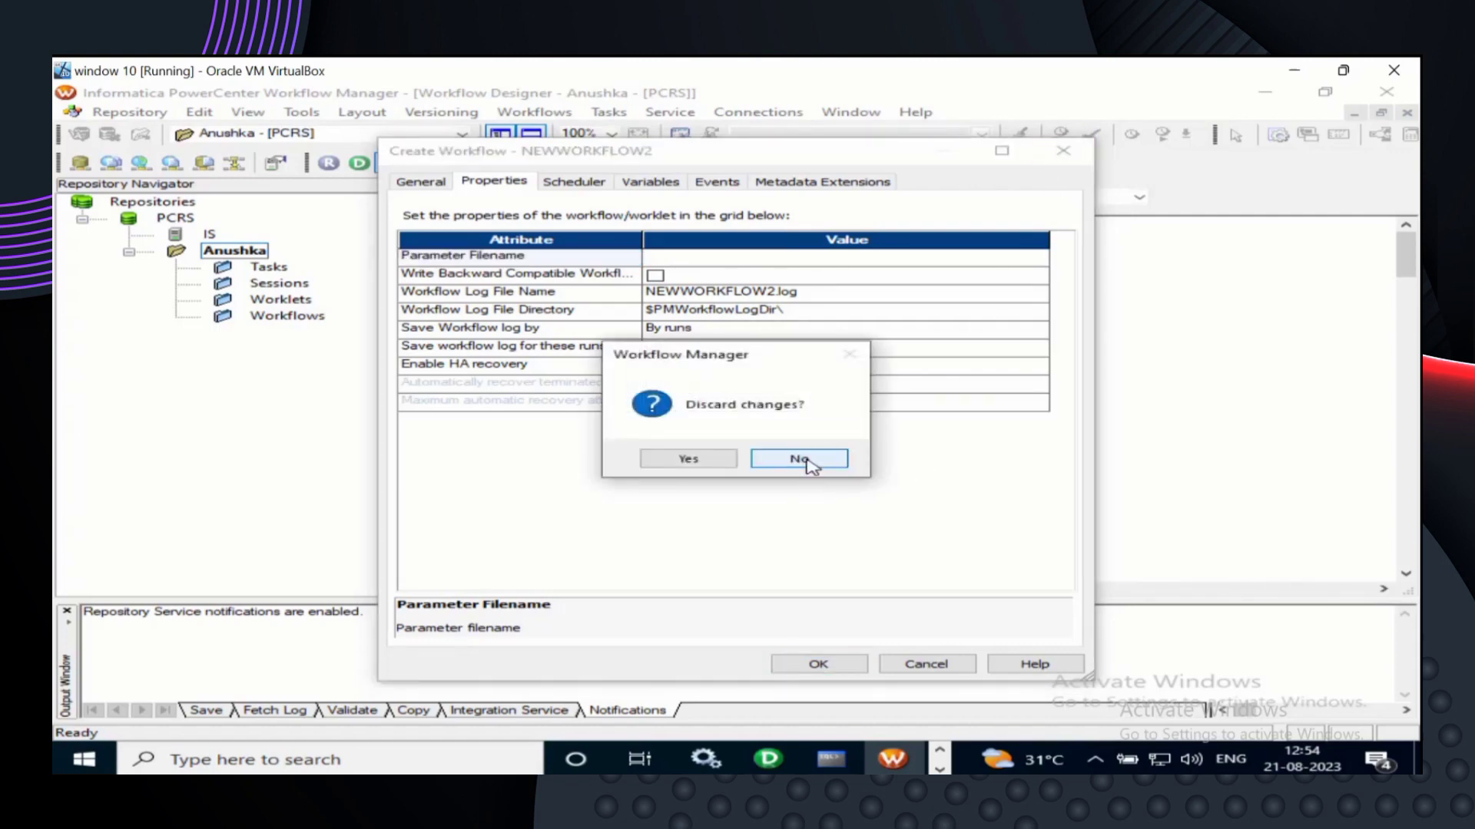
- Discard the draft workflow and start a new Oracle relational connection
{"action": "left_click", "coordinate": [718, 462]}
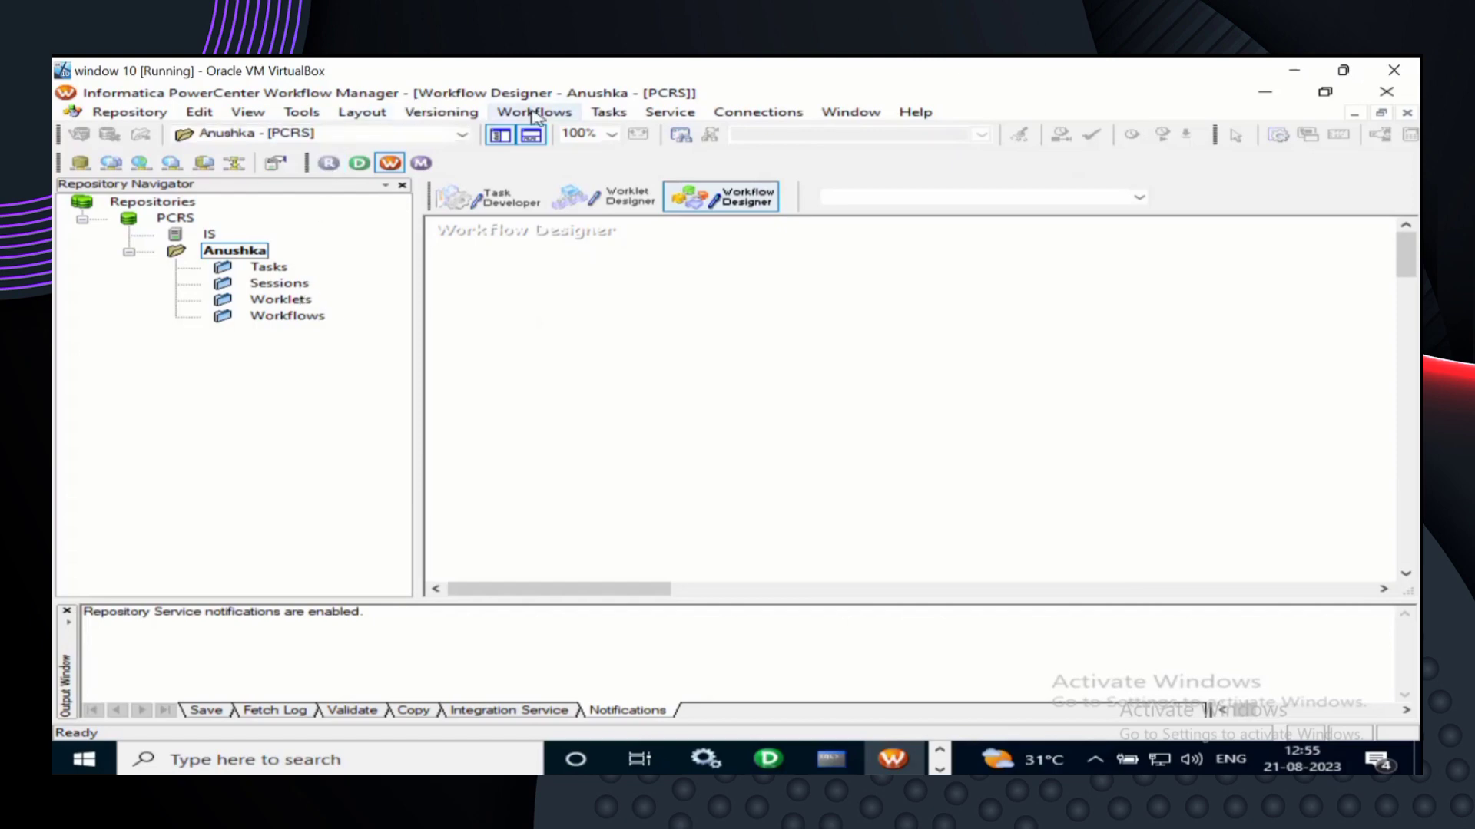
{"action": "left_click", "coordinate": [739, 114]}
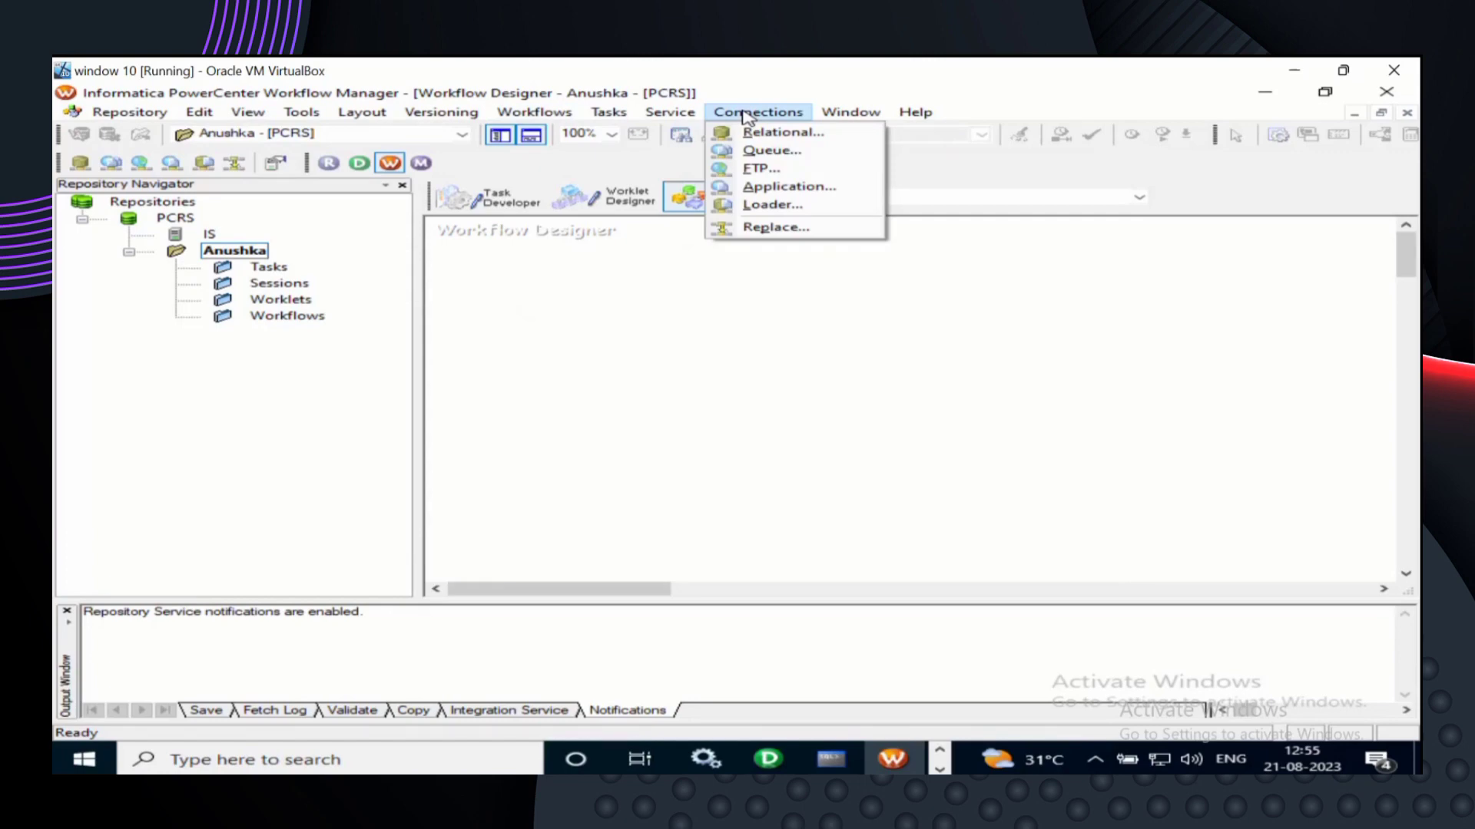
{"action": "left_click", "coordinate": [777, 135]}
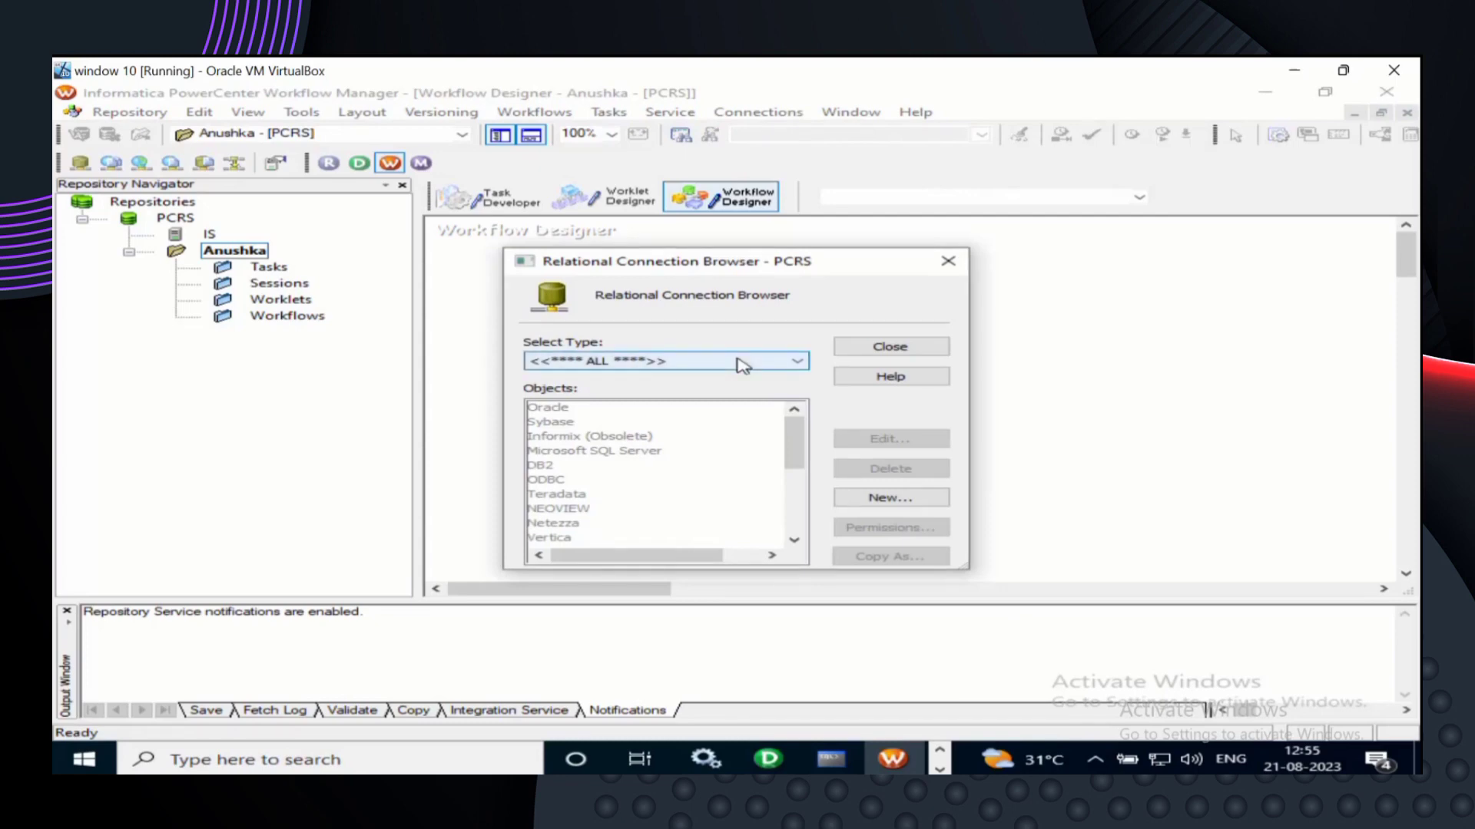
{"action": "left_click", "coordinate": [883, 504]}
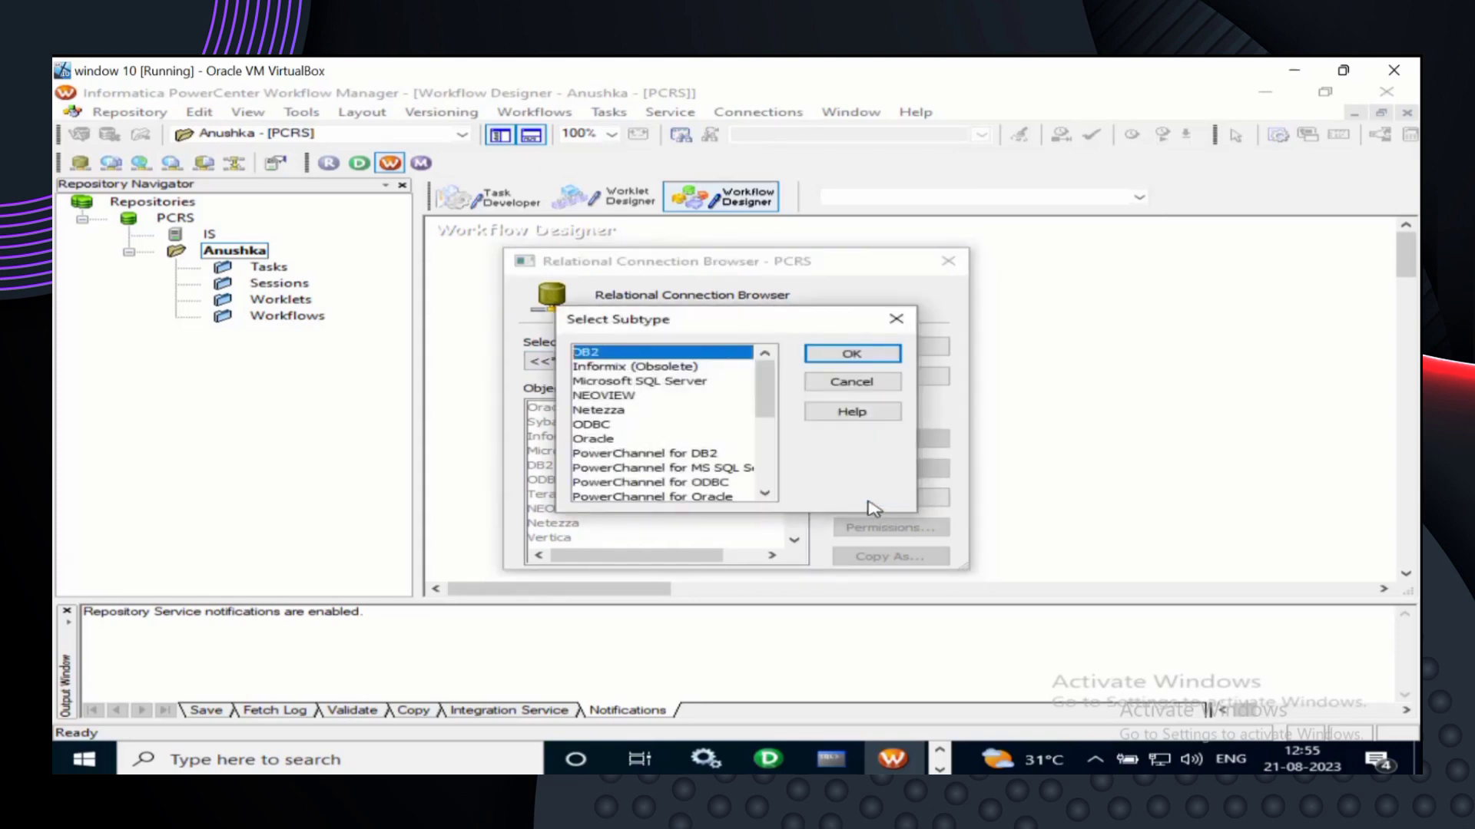
{"action": "left_click", "coordinate": [607, 440]}
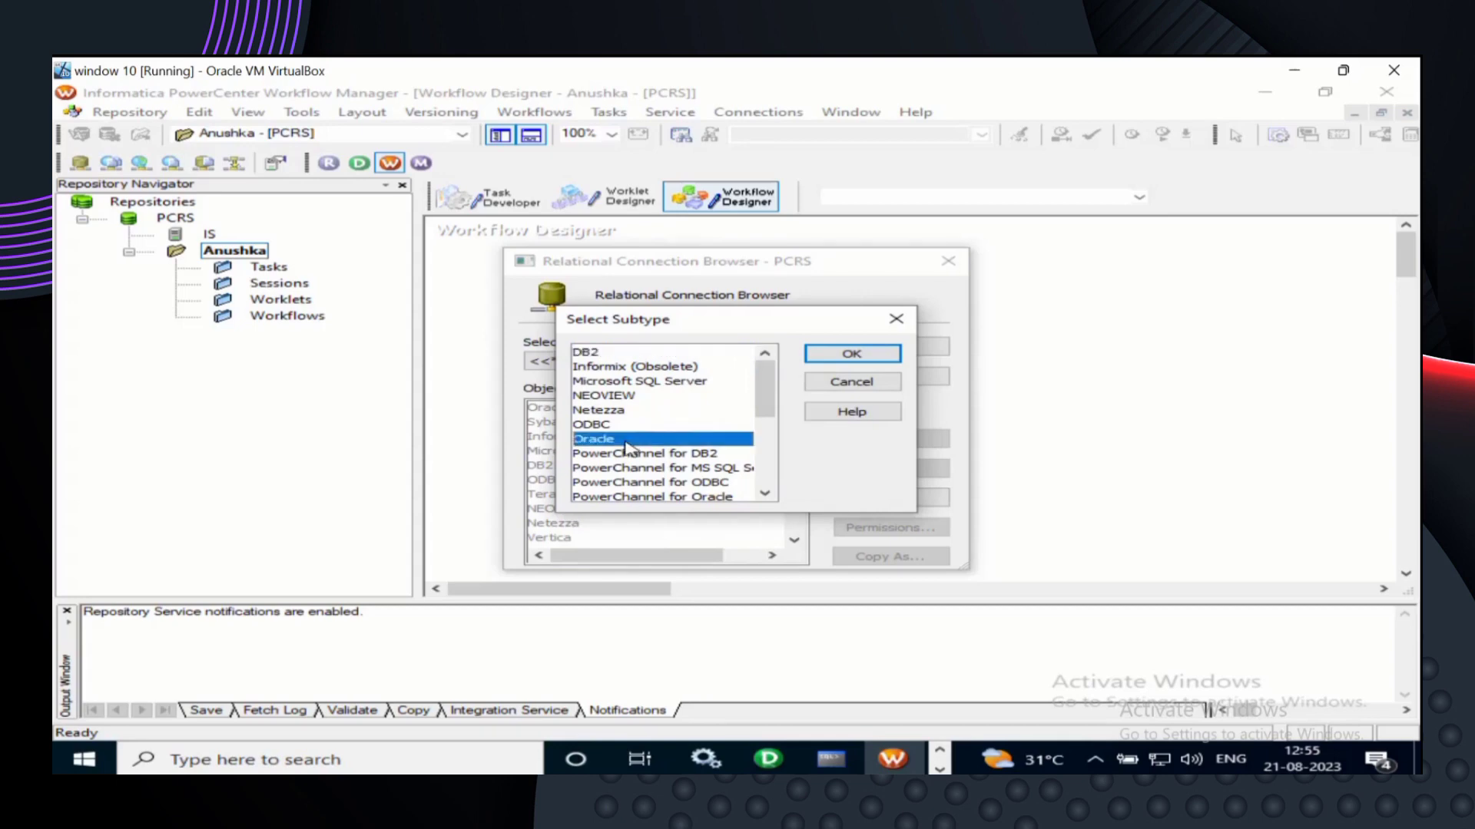
{"action": "left_click", "coordinate": [864, 354]}
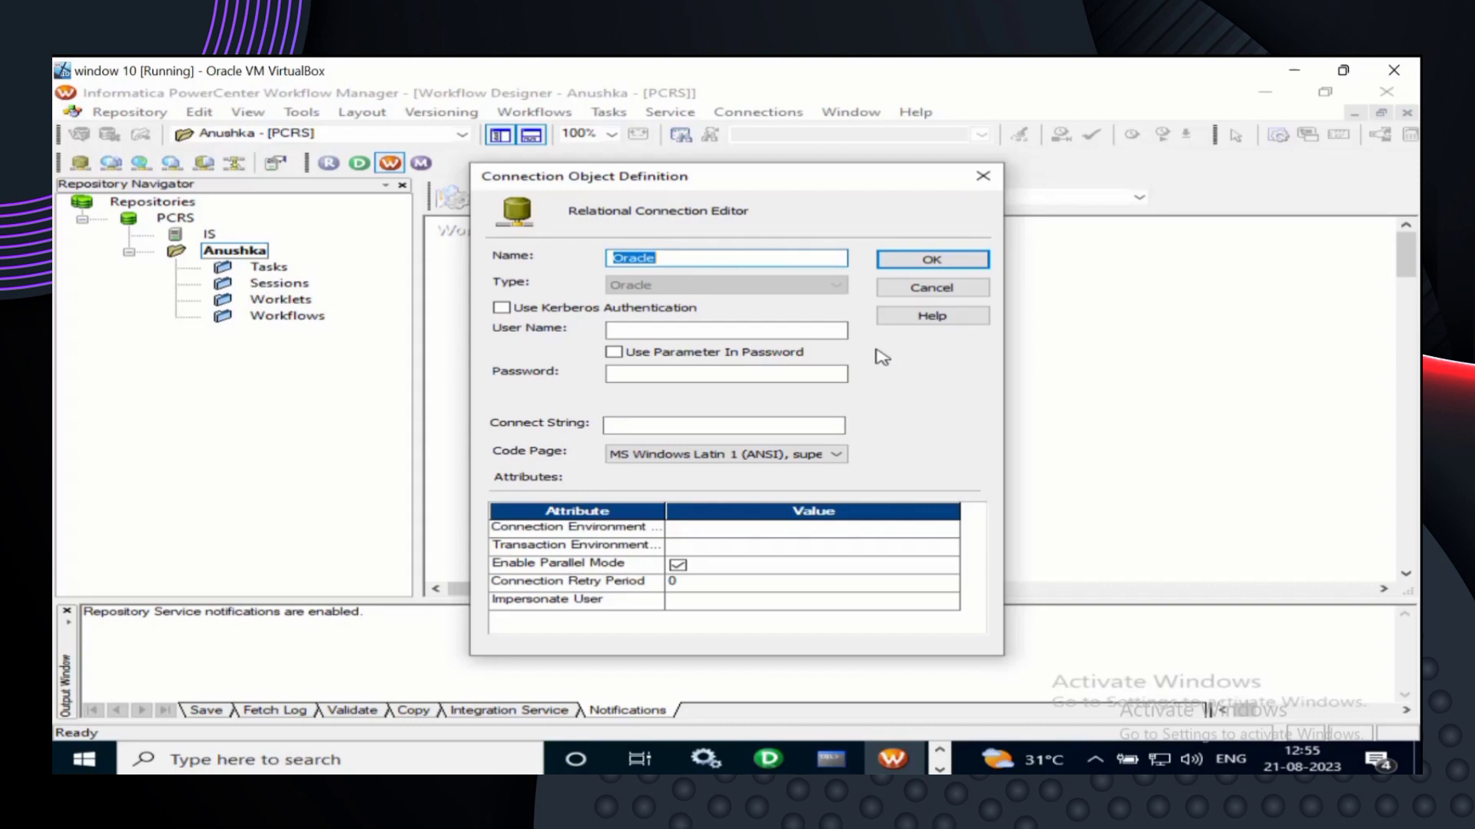
- Name the connection Oracle_source, enter the database user and password, set connect string xe, and save
{"action": "left_click", "coordinate": [698, 257]}
{"action": "type", "text": "_source"}
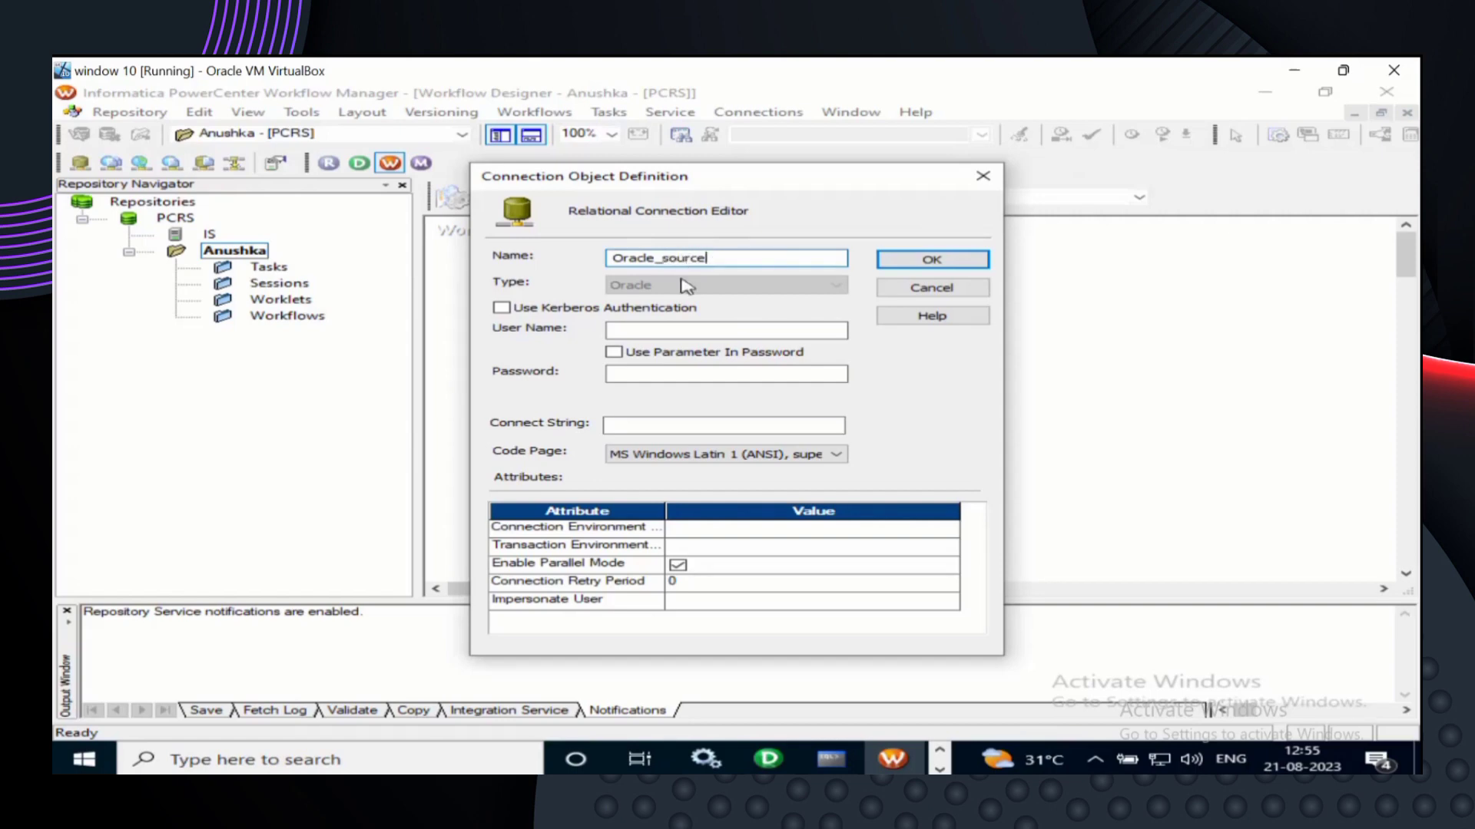
{"action": "left_click", "coordinate": [682, 329]}
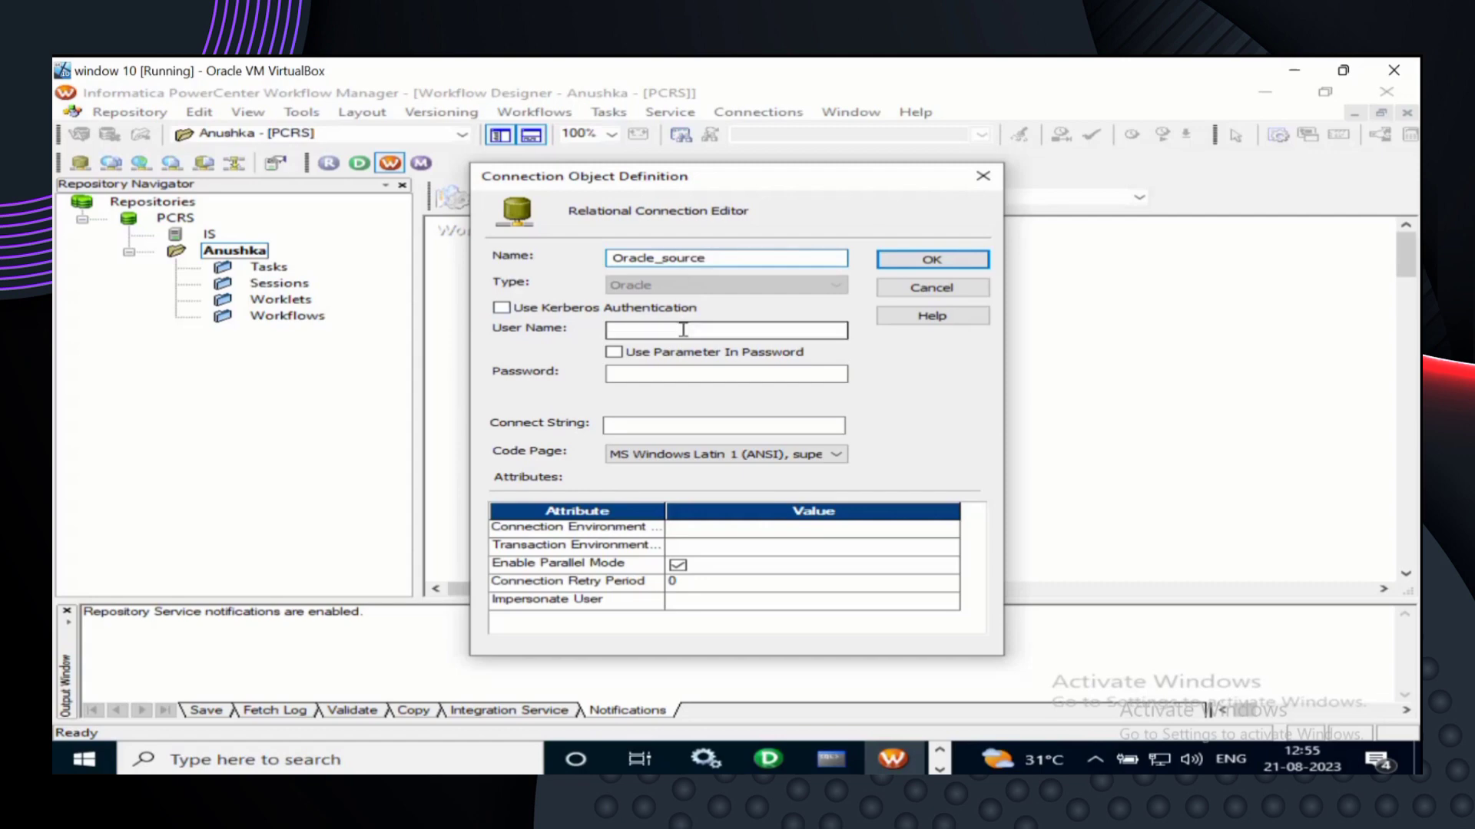
{"action": "type", "text": "hr"}
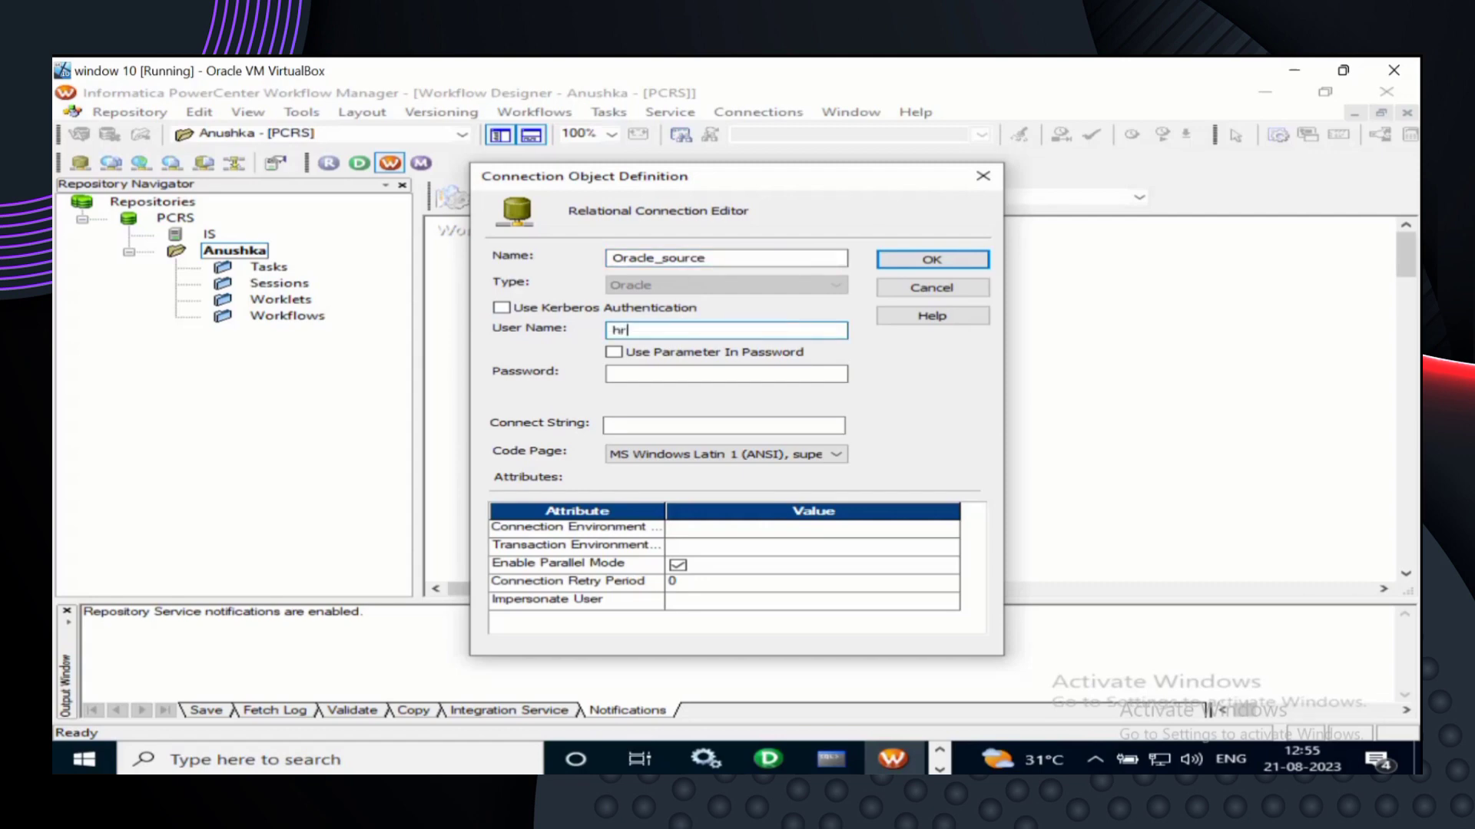
{"action": "left_click", "coordinate": [621, 373]}
{"action": "type", "text": "hr"}
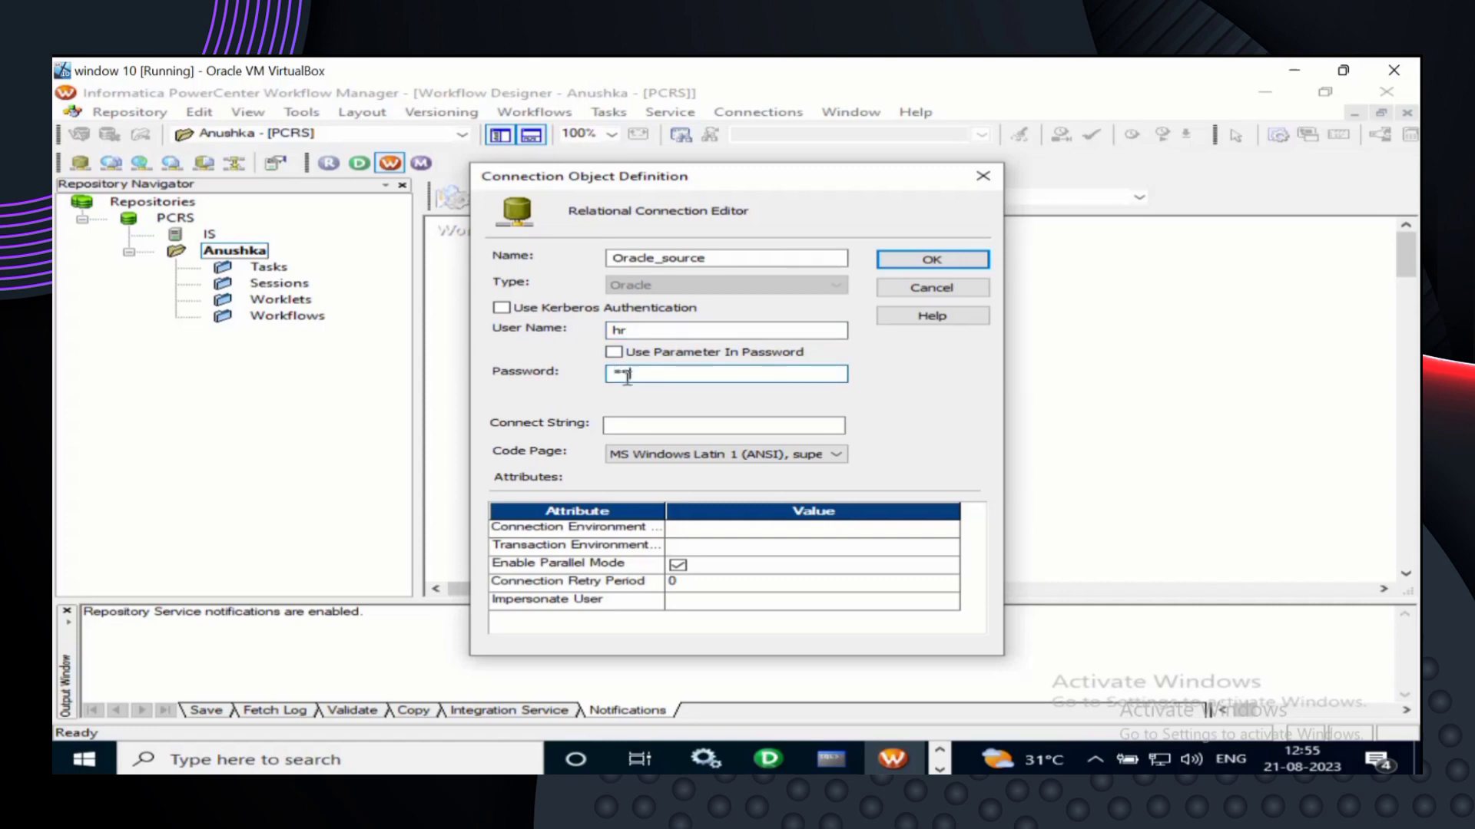
{"action": "left_click", "coordinate": [645, 427]}
{"action": "type", "text": "xe"}
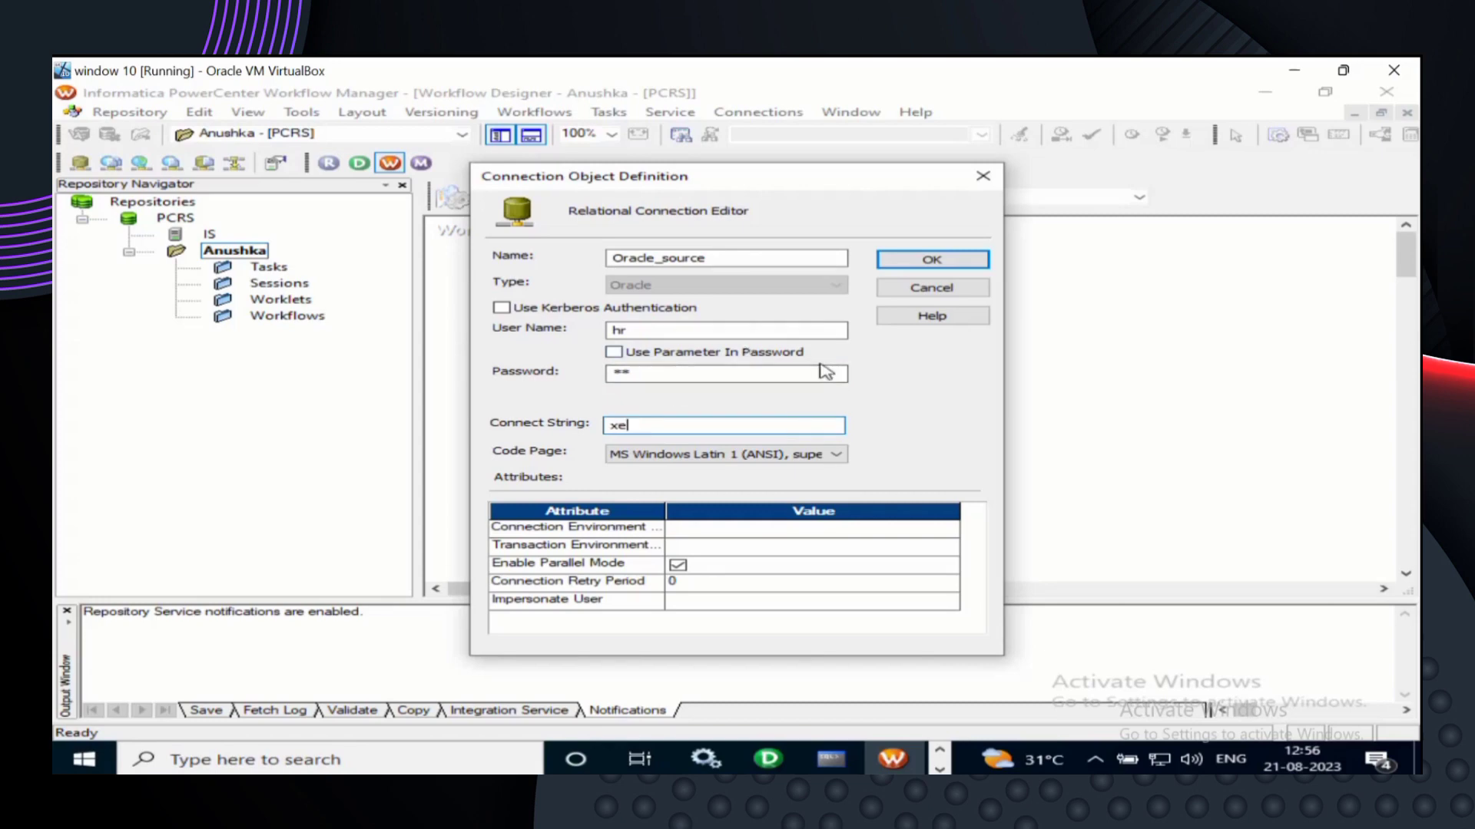
{"action": "left_click", "coordinate": [949, 266]}
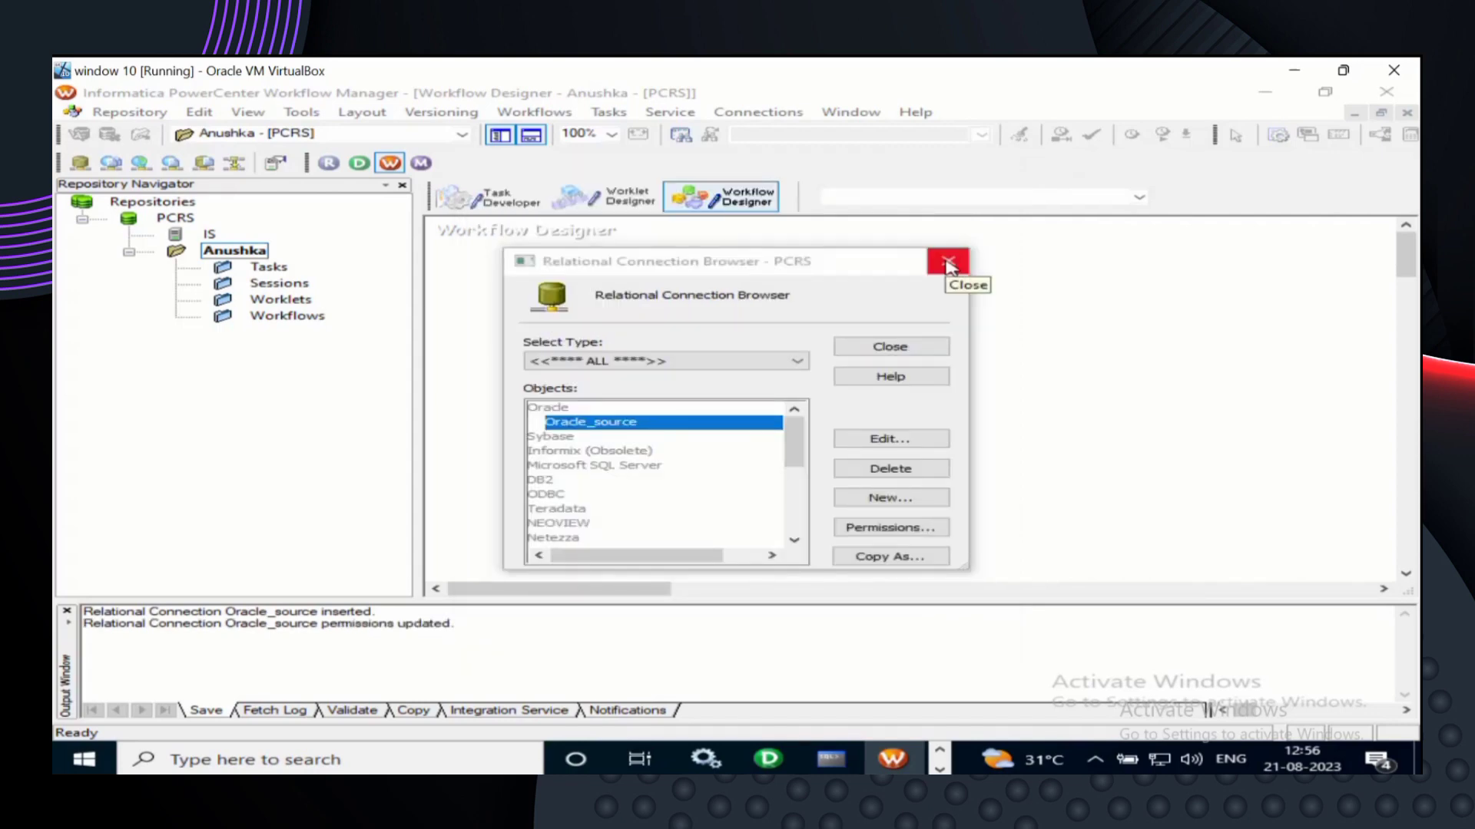
- Create a second Oracle relational connection named Oracle_target
{"action": "left_click", "coordinate": [878, 500]}
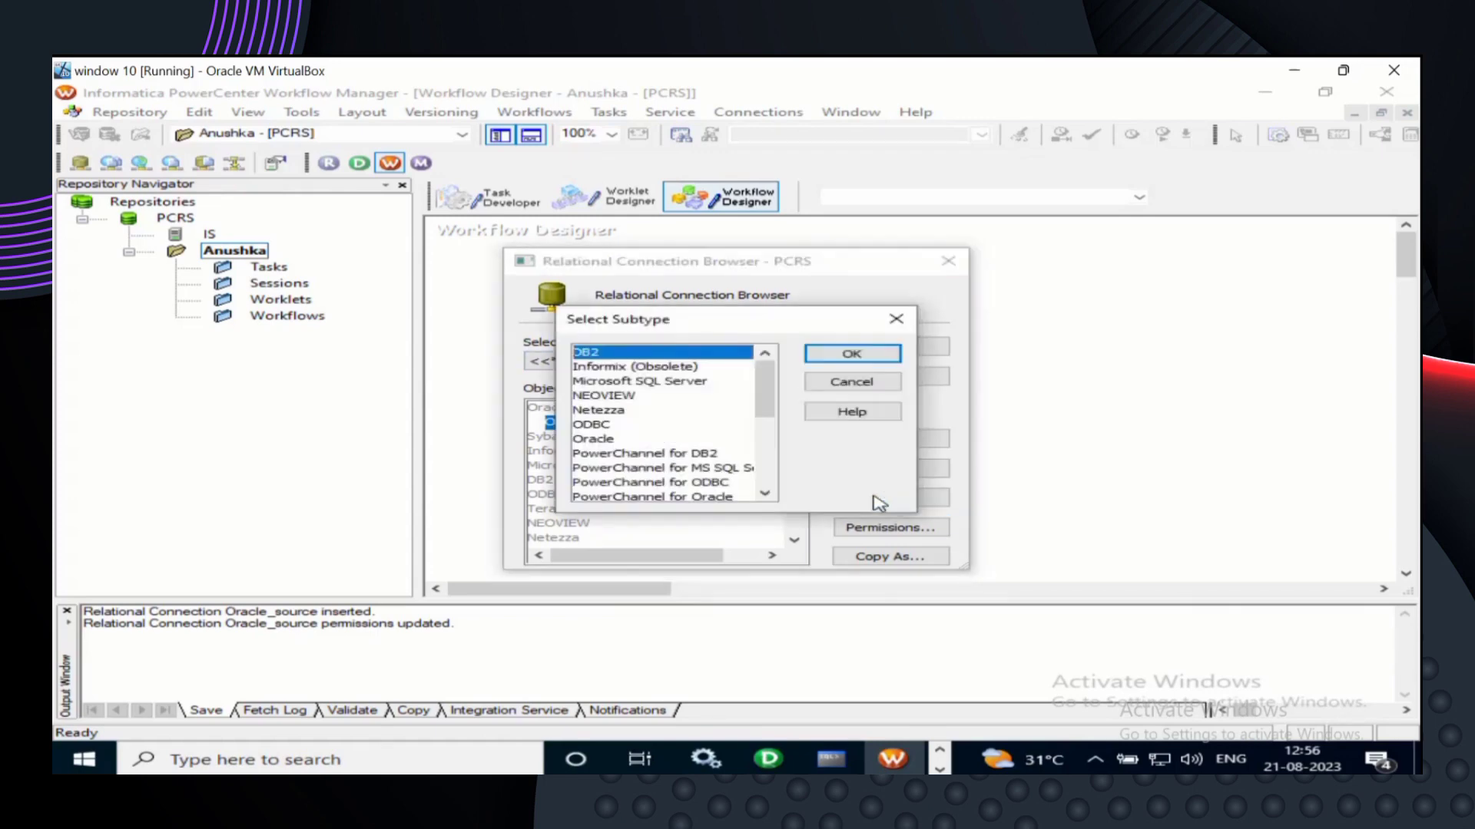
{"action": "left_click", "coordinate": [615, 439]}
{"action": "left_click", "coordinate": [872, 358]}
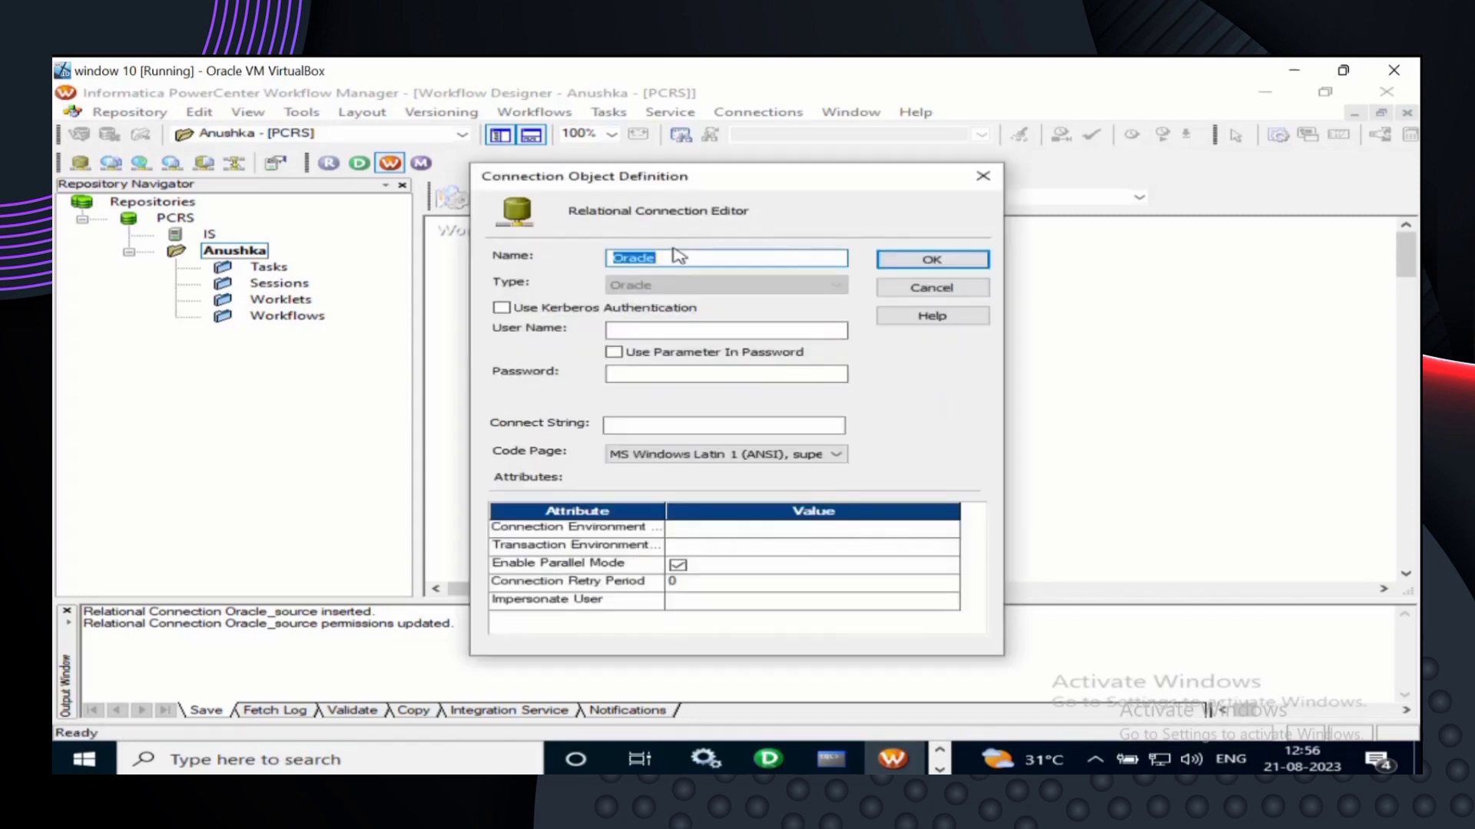
{"action": "left_click", "coordinate": [676, 257]}
{"action": "type", "text": "_target"}
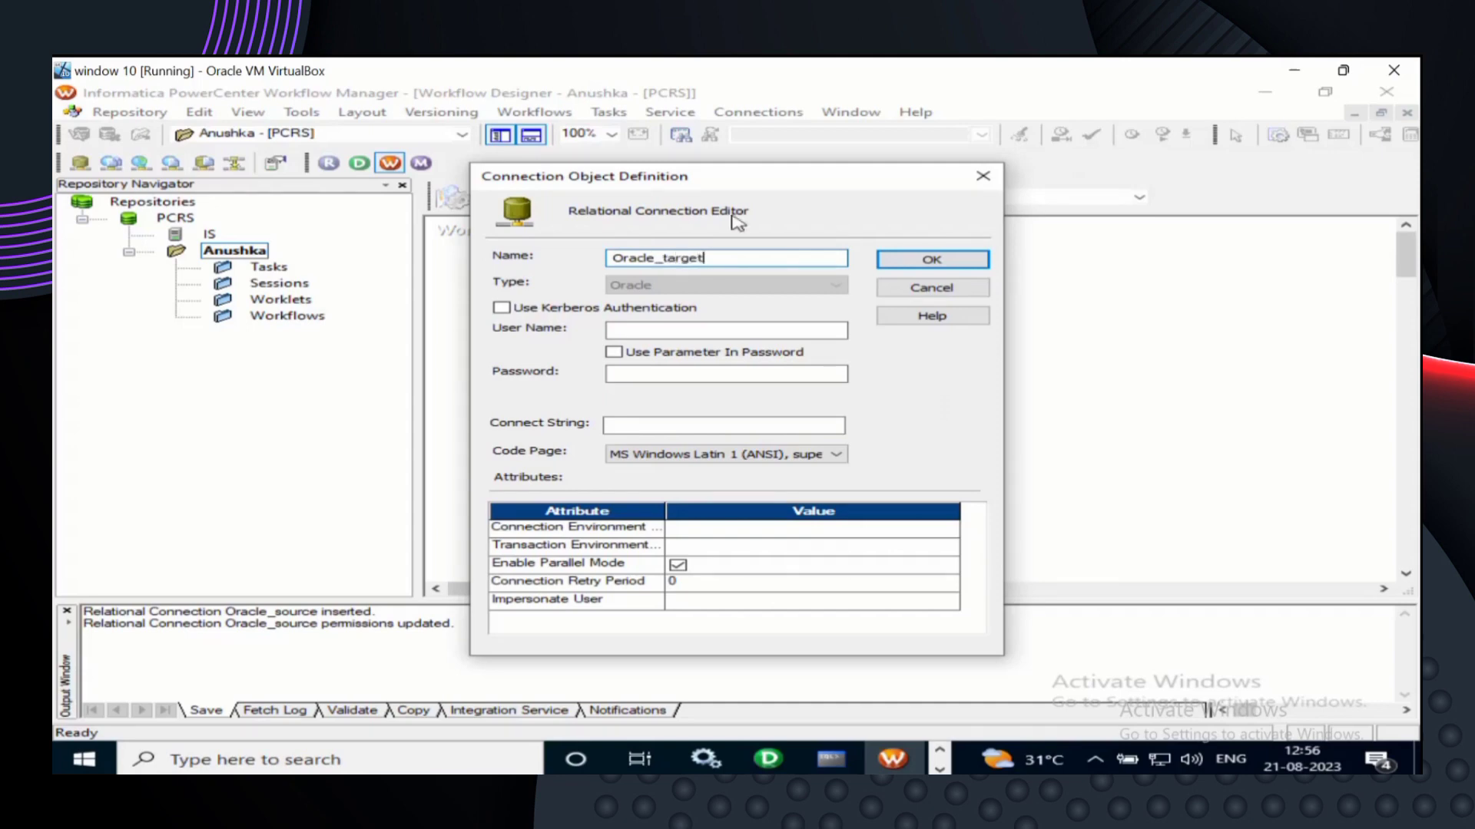
- Enter Oracle_target's database user and password and connect string xe, save it, and close the browser
{"action": "left_click", "coordinate": [699, 329]}
{"action": "type", "text": "h"}
{"action": "key", "text": "BackSpace"}
{"action": "type", "text": "core"}
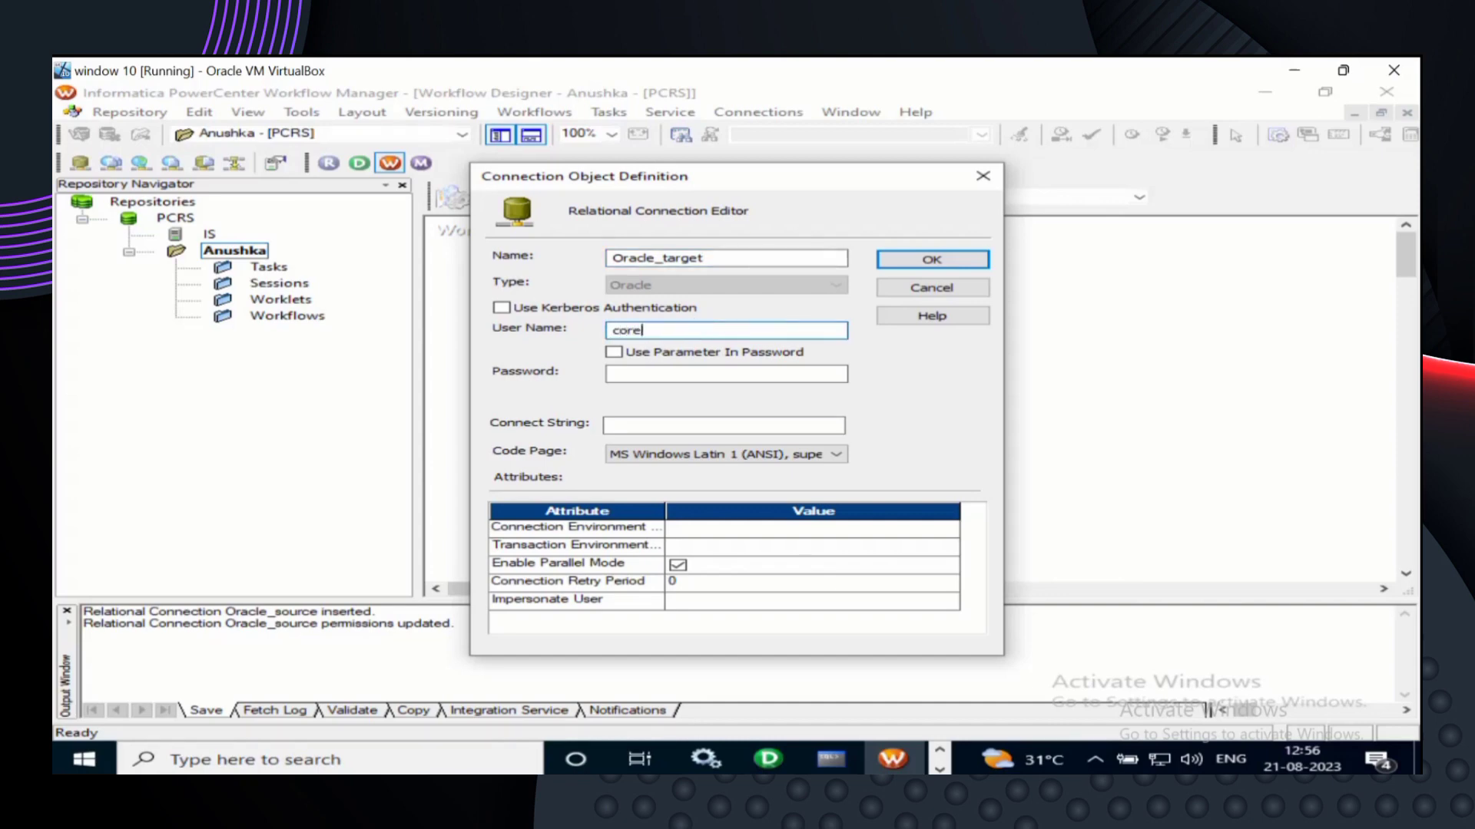
{"action": "left_click", "coordinate": [675, 373]}
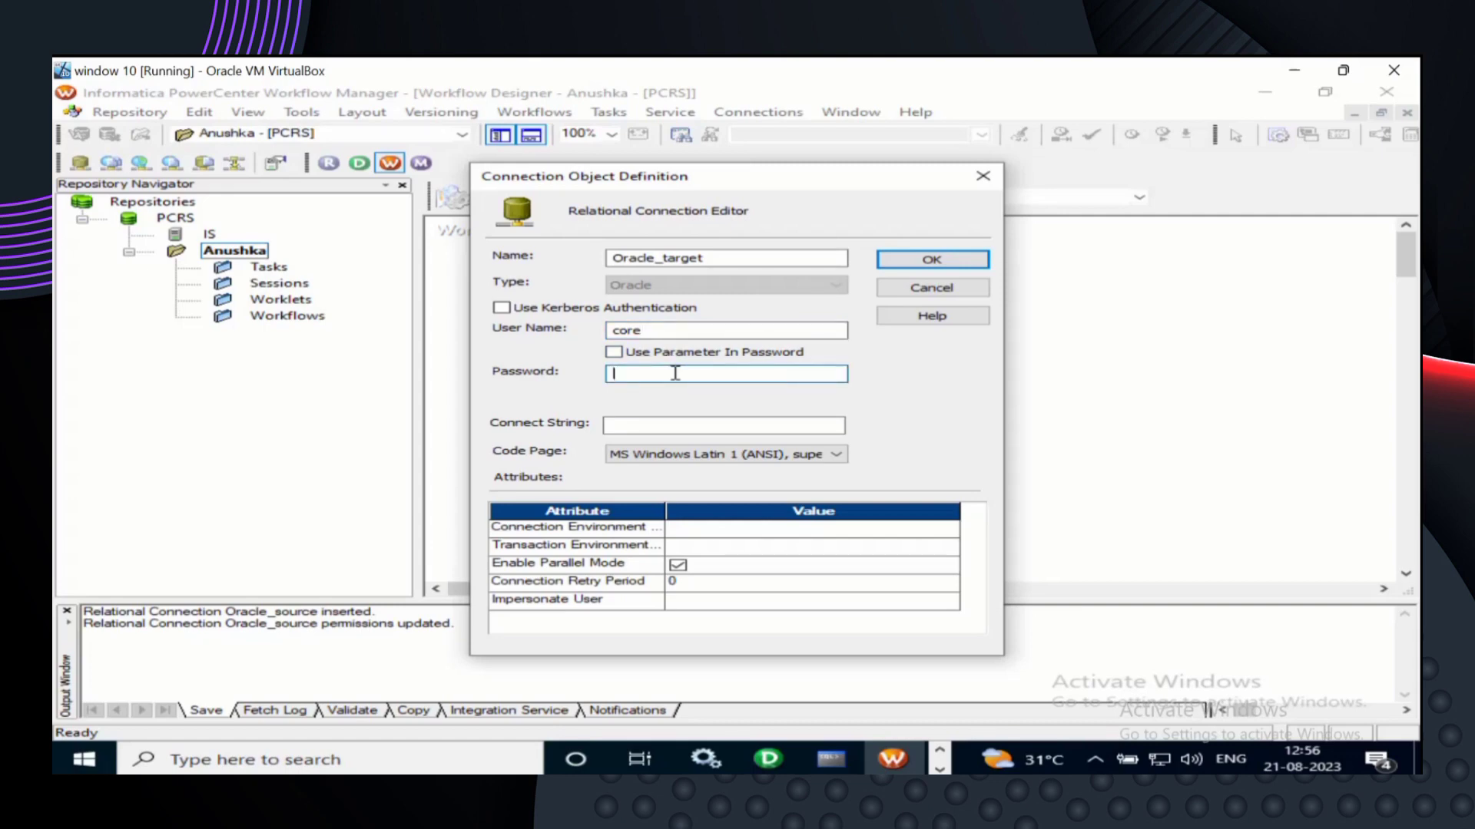
{"action": "type", "text": "core"}
{"action": "left_click", "coordinate": [657, 424]}
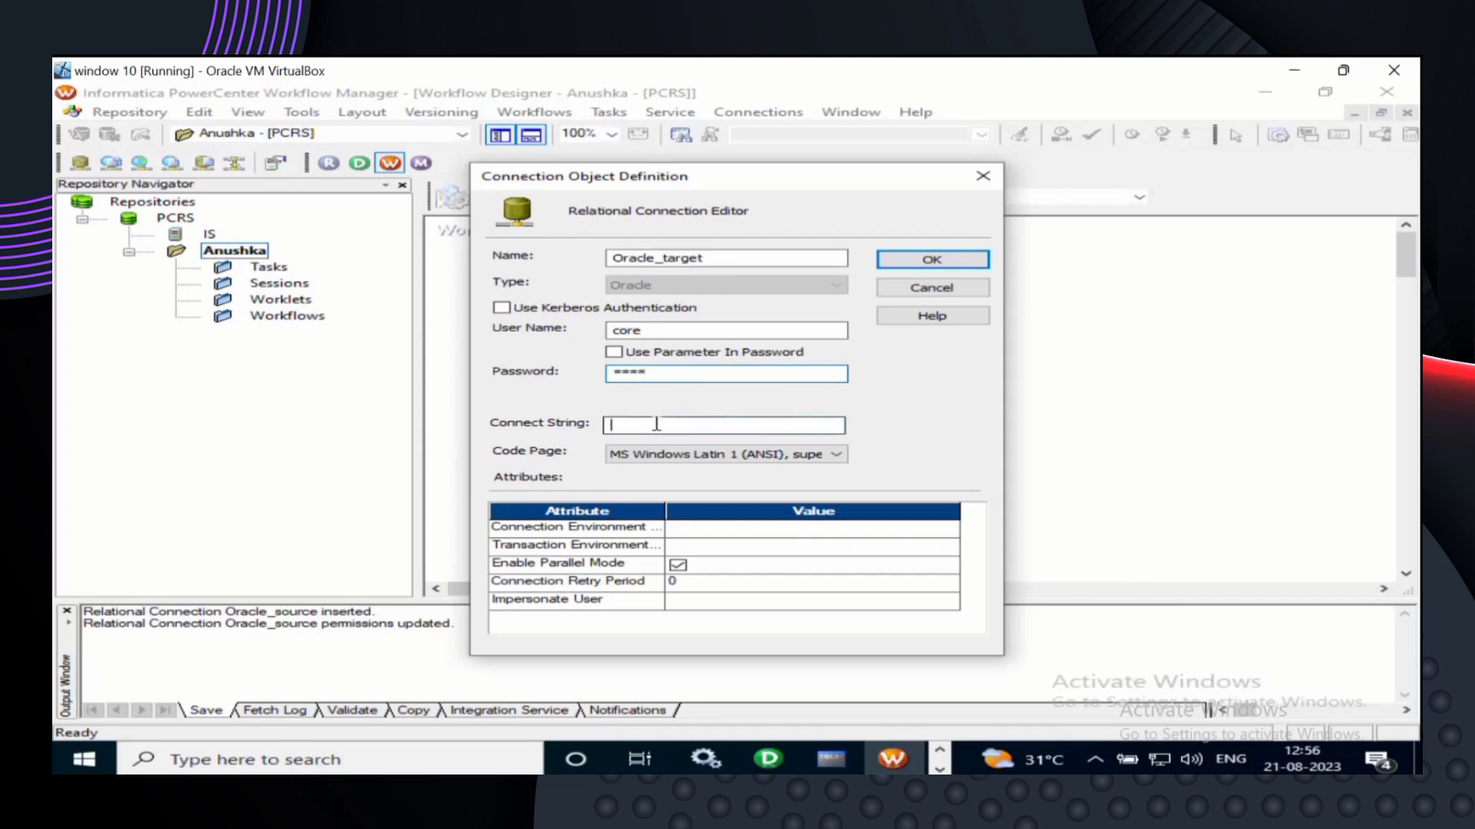
{"action": "type", "text": "xe"}
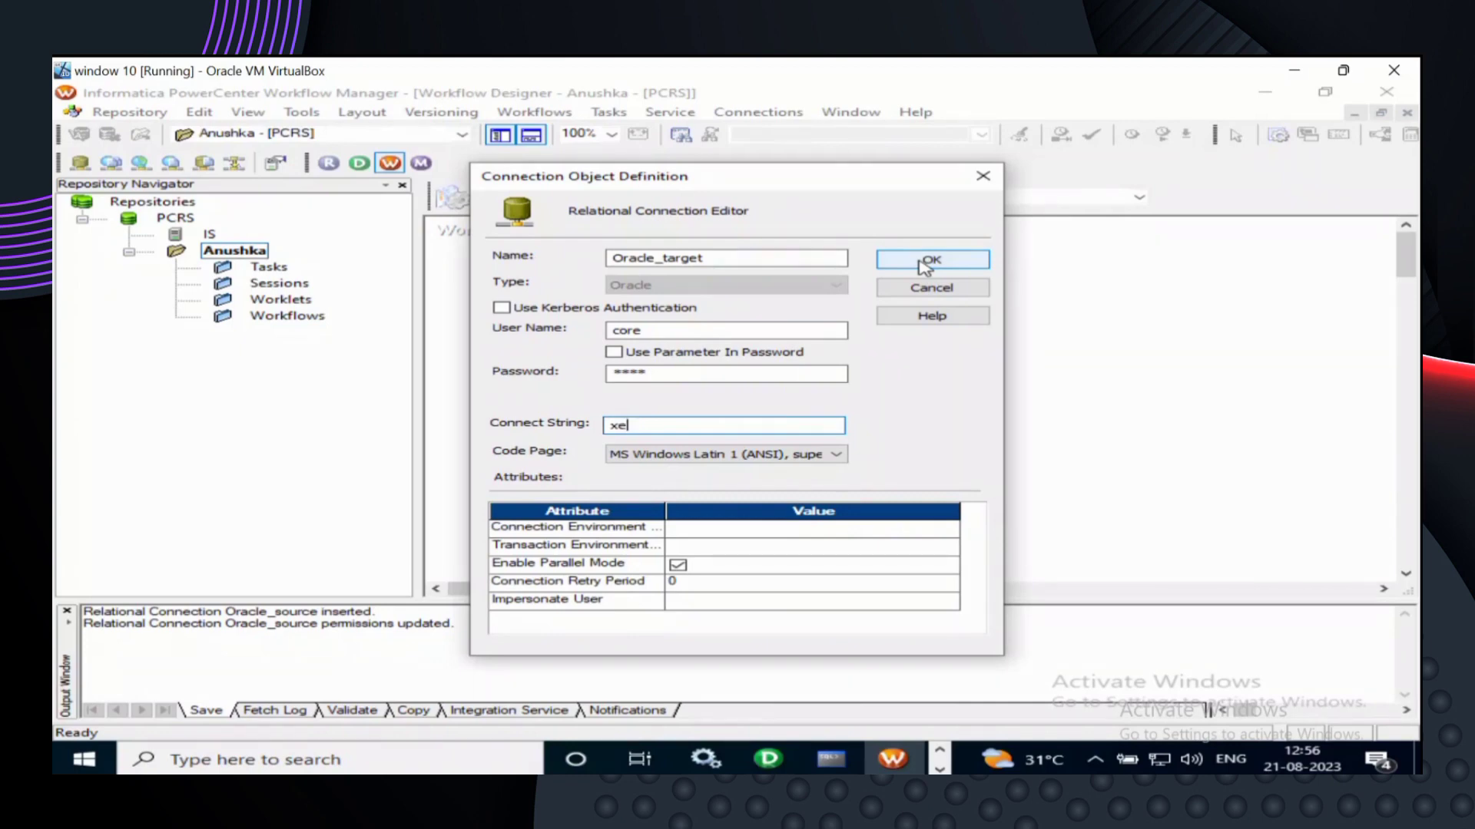
{"action": "left_click", "coordinate": [925, 265]}
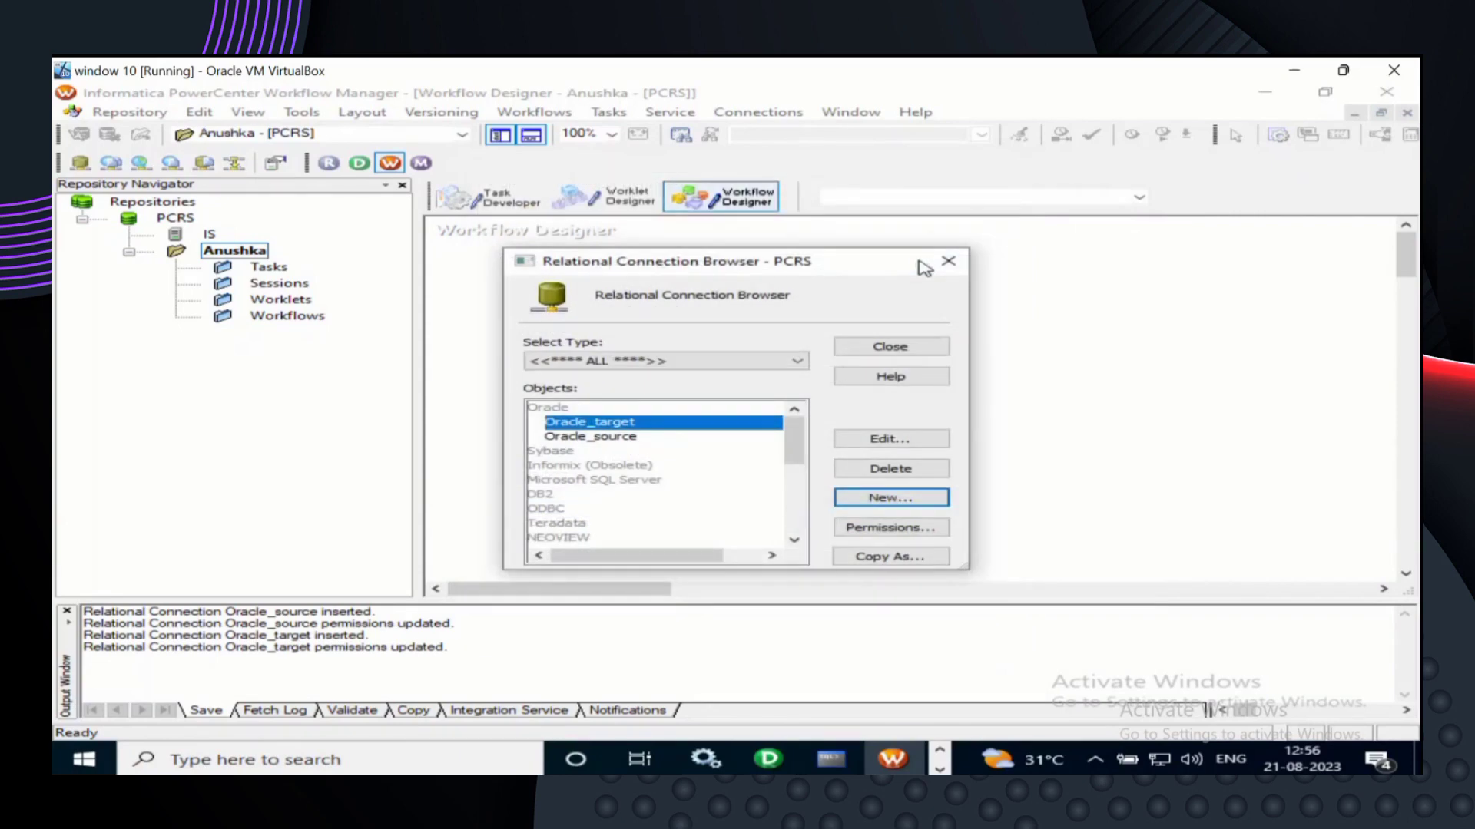
{"action": "left_click", "coordinate": [924, 349]}
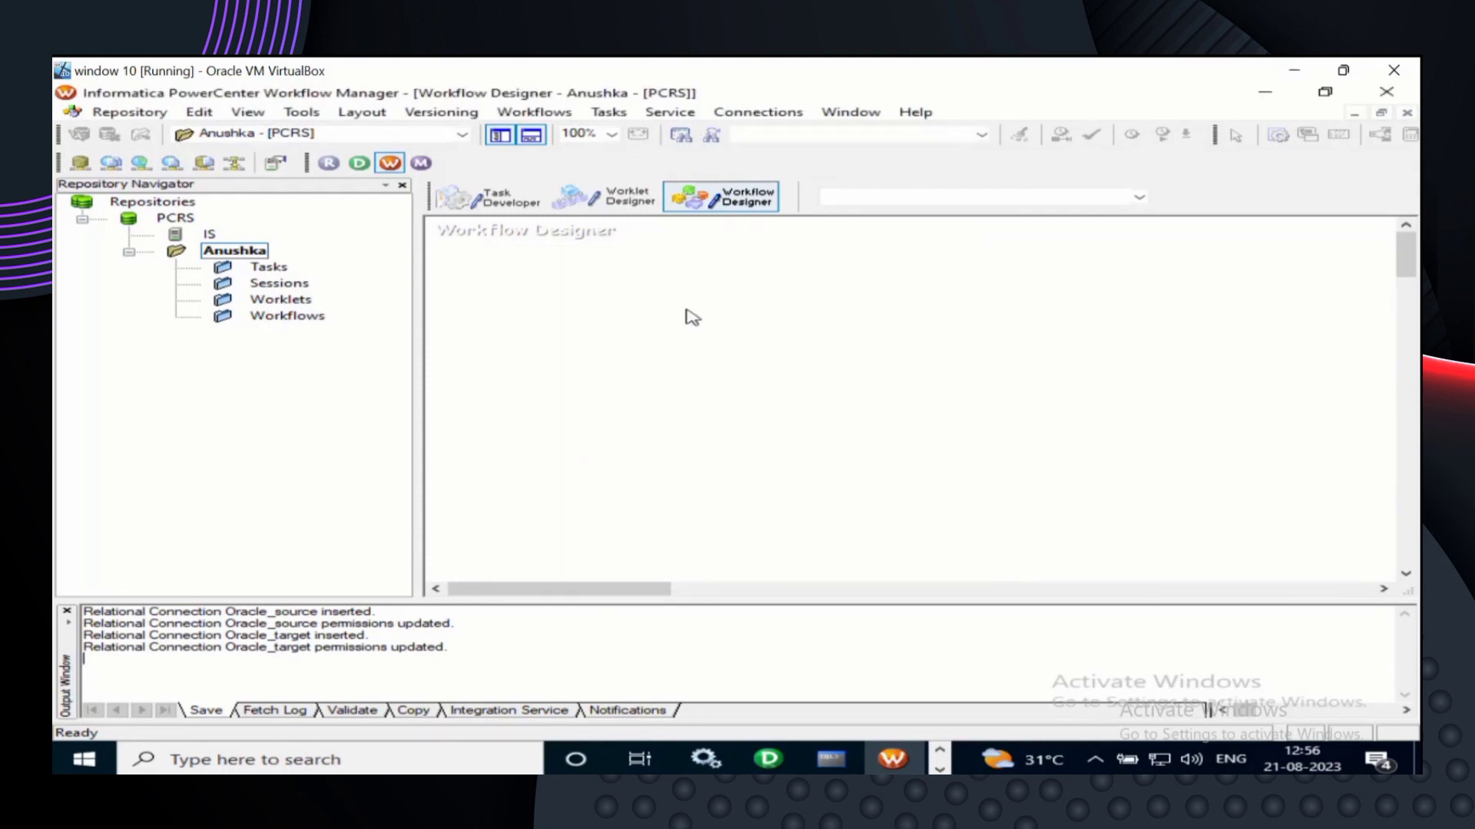
- Create a workflow named EMP_TAB_TO_TAB_WF, replacing the default name NEWWORKFLOW4
{"action": "left_click", "coordinate": [569, 115]}
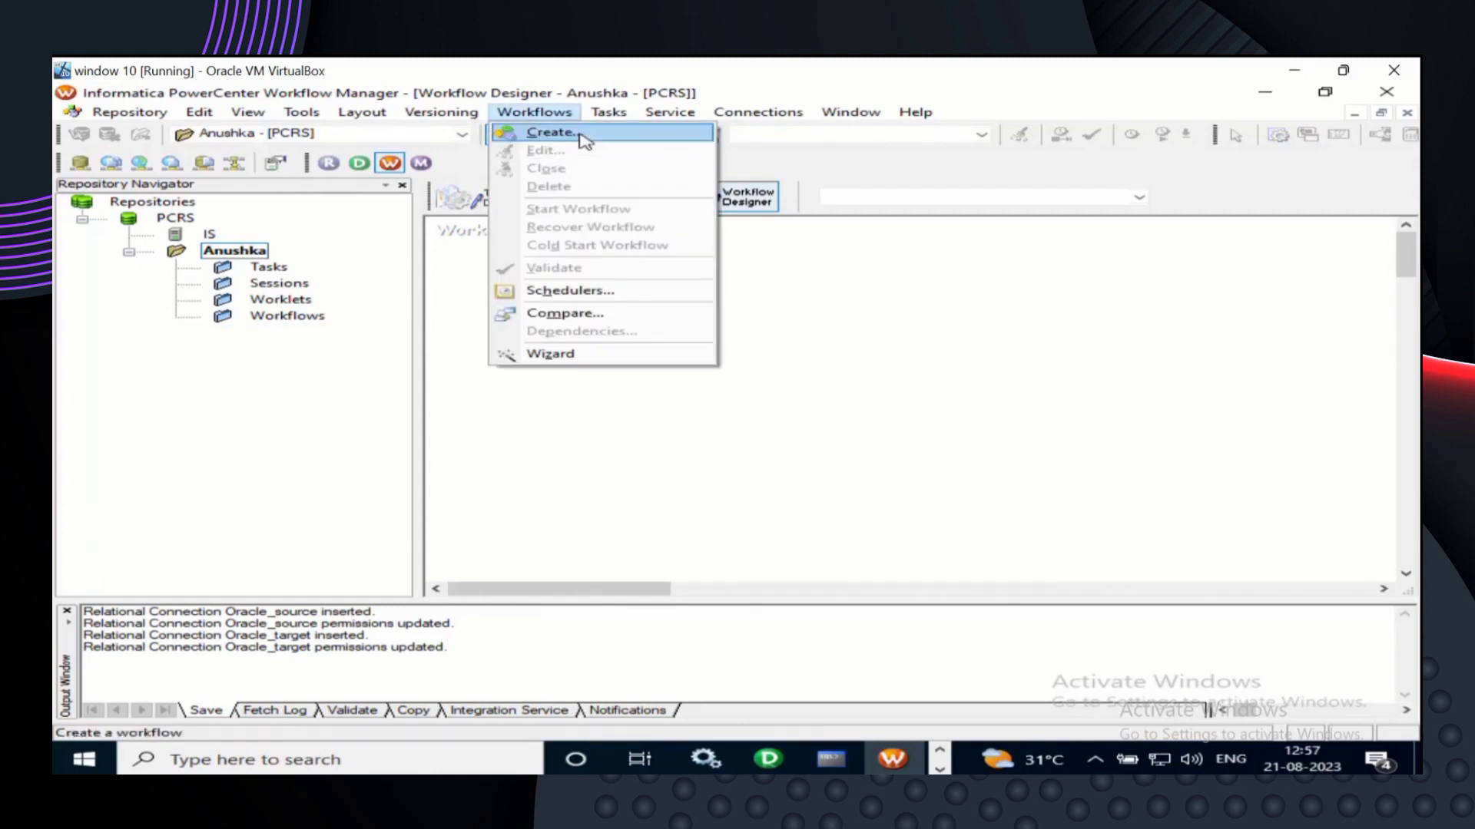
{"action": "left_click", "coordinate": [577, 134]}
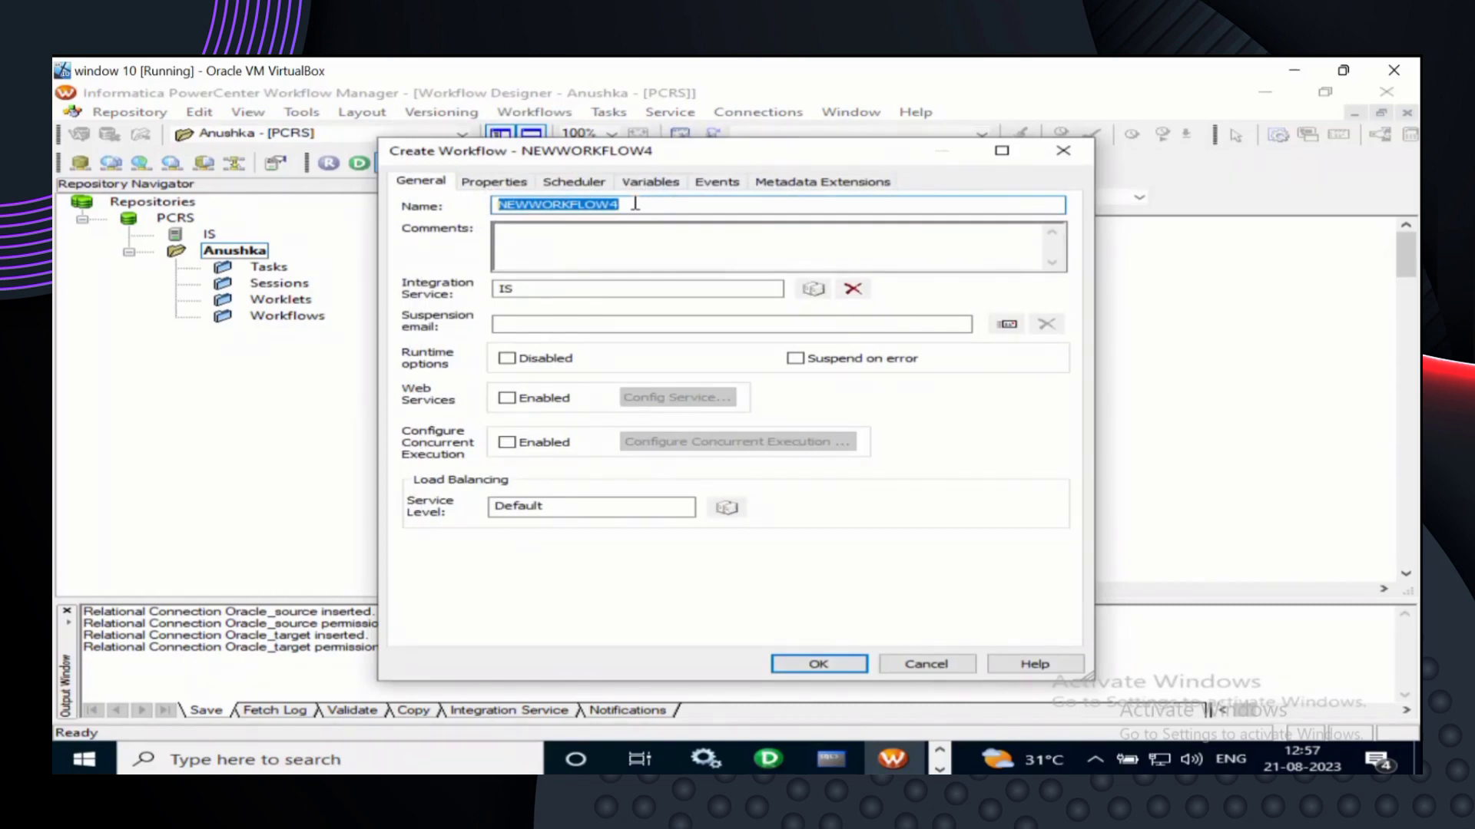
{"action": "left_click", "coordinate": [635, 203]}
{"action": "key", "text": "BackSpace"}
{"action": "key", "text": "BackSpace"}
{"action": "key", "text": "BackSpace"}
{"action": "key", "text": "BackSpace"}
{"action": "key", "text": "BackSpace"}
{"action": "key", "text": "BackSpace"}
{"action": "key", "text": "BackSpace"}
{"action": "key", "text": "BackSpace"}
{"action": "key", "text": "BackSpace"}
{"action": "key", "text": "BackSpace"}
{"action": "key", "text": "BackSpace"}
{"action": "key", "text": "BackSpace"}
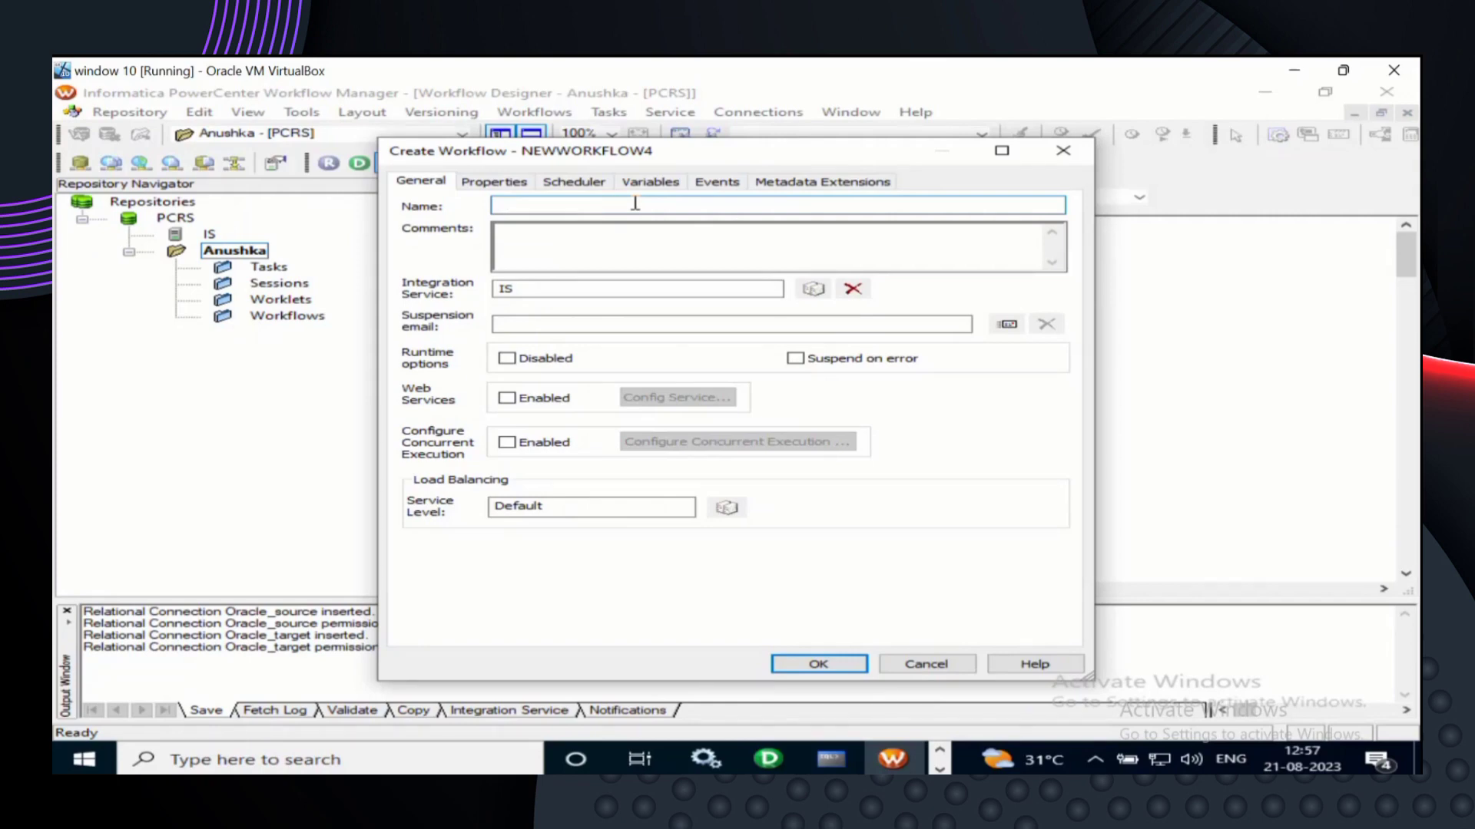
{"action": "type", "text": "A"}
{"action": "key", "text": "BackSpace"}
{"action": "type", "text": "EMP_TAB_TO_TAB_WF"}
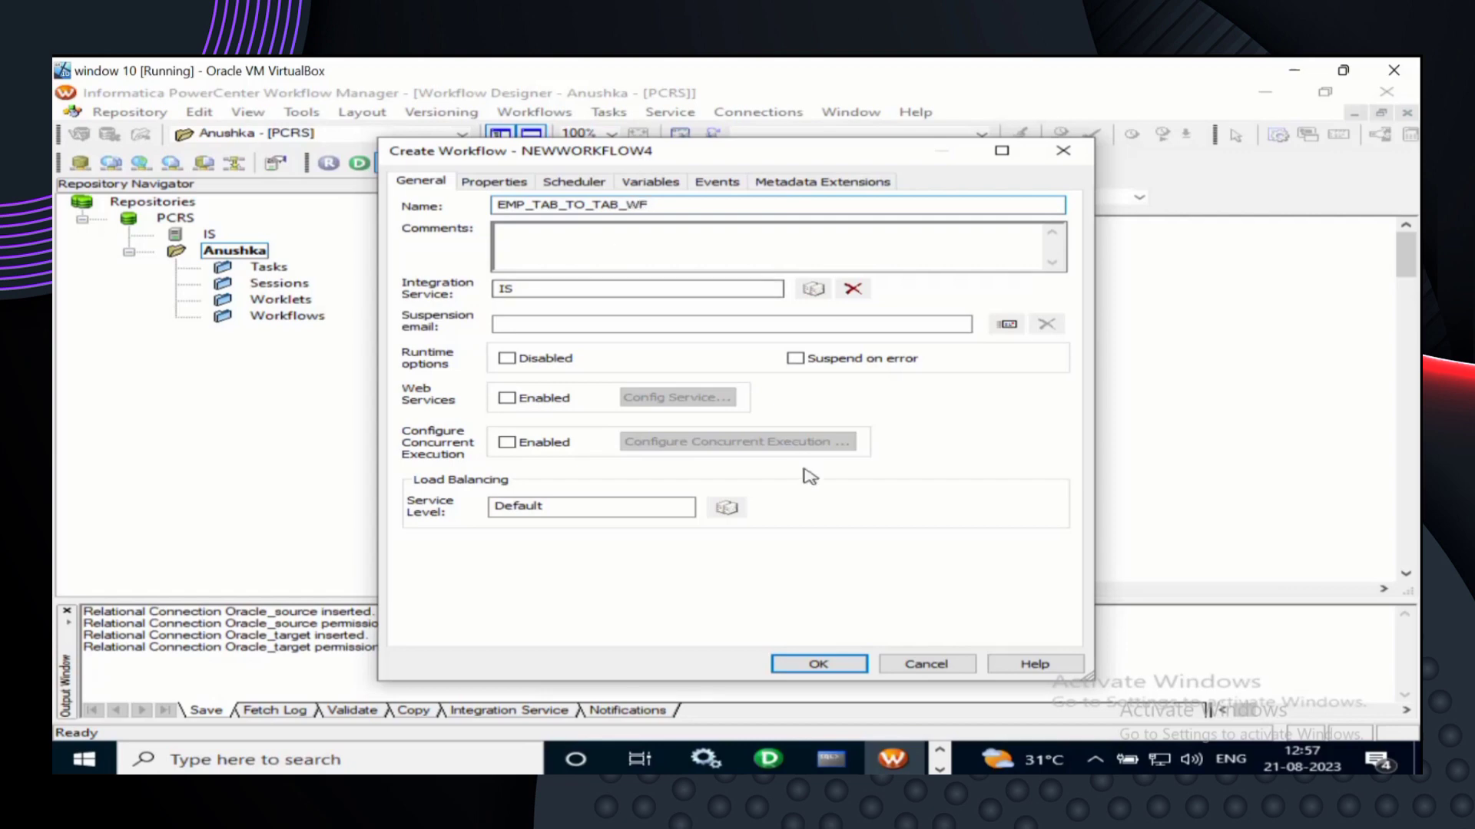
{"action": "left_click", "coordinate": [819, 665]}
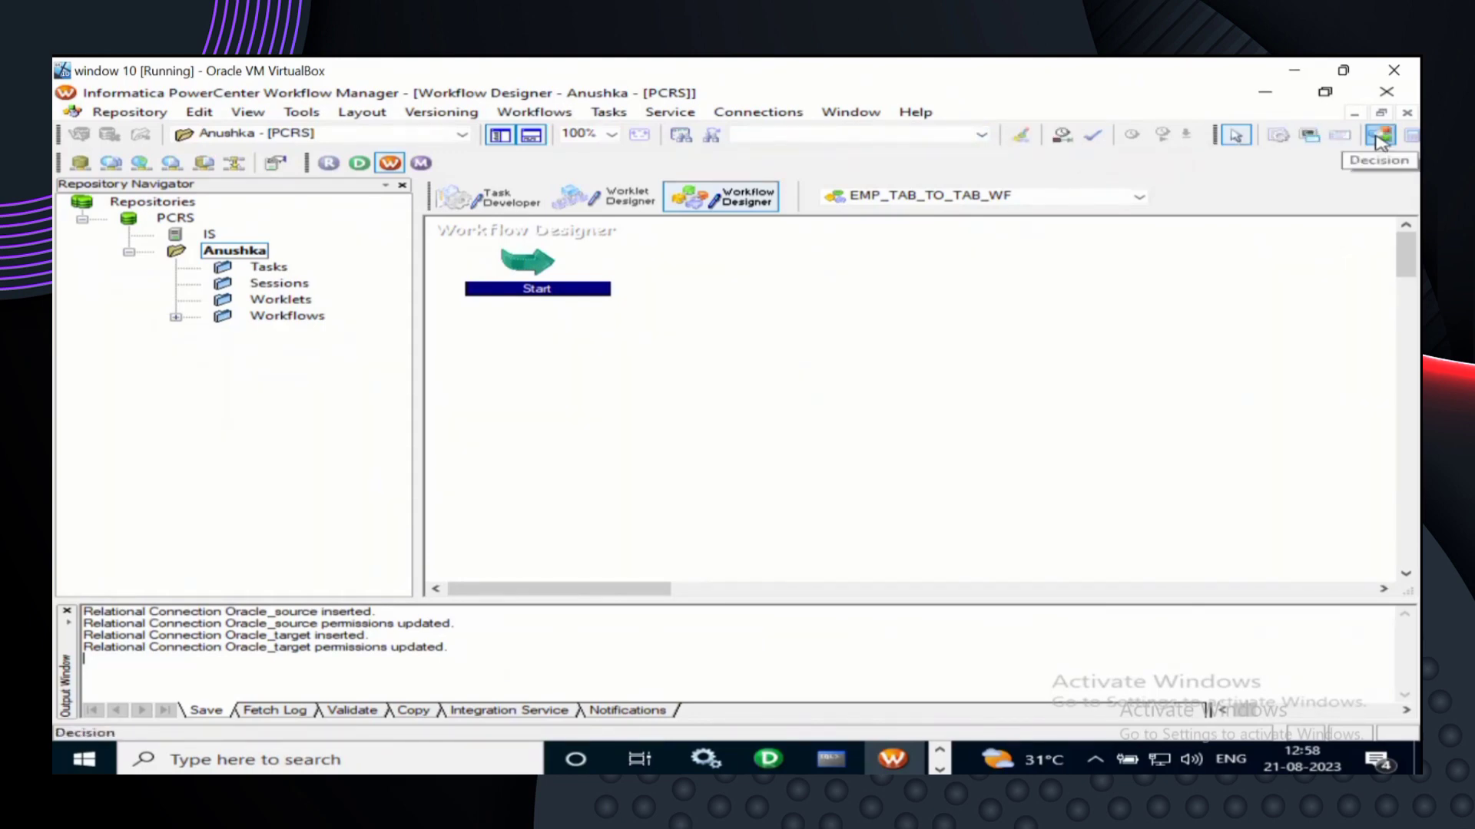
- Add session s_Emp_tab_to_tab to the canvas, based on the Emp_tab_to_tab mapping
{"action": "left_click", "coordinate": [1277, 140]}
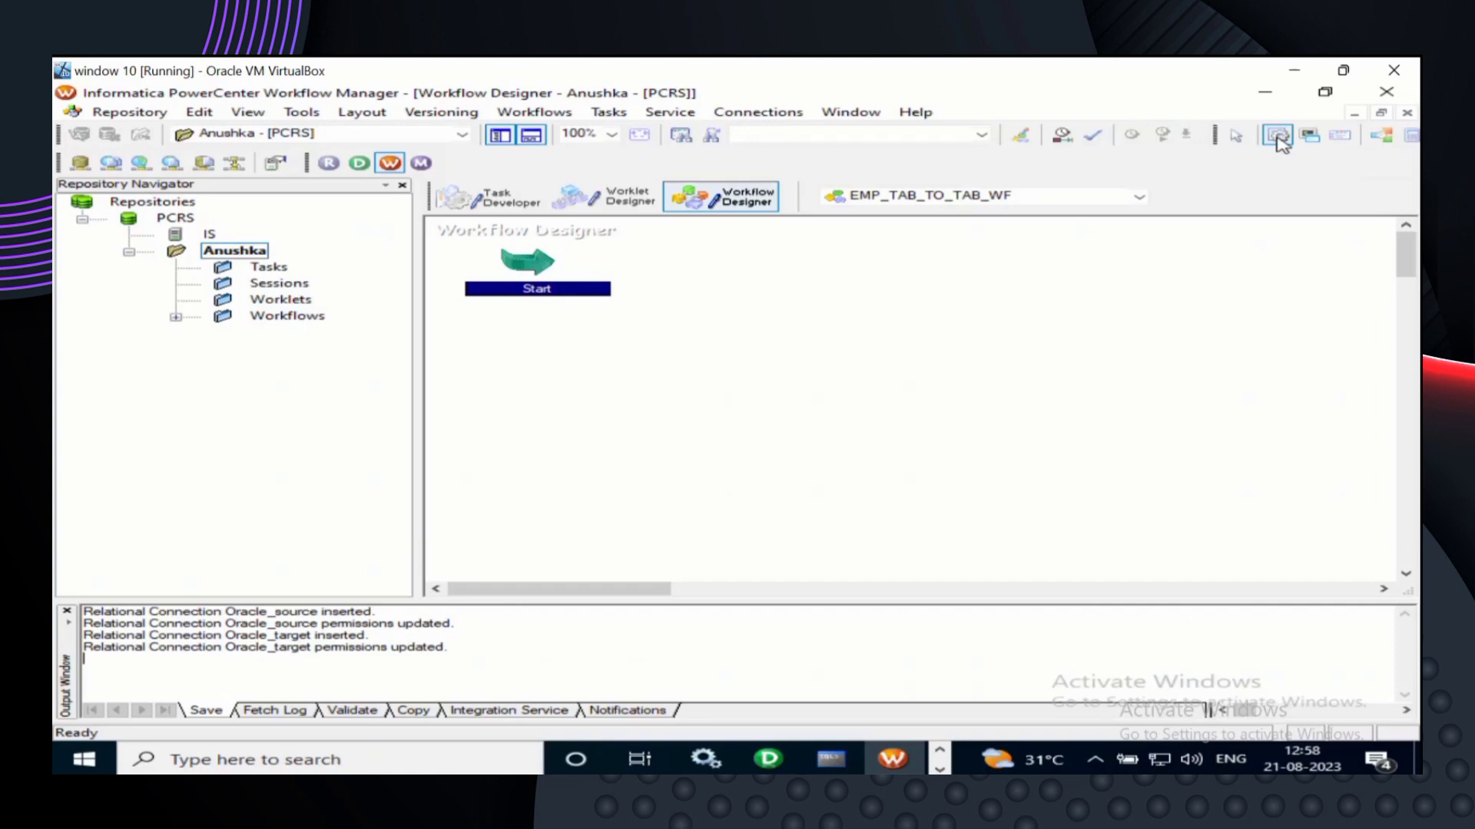
{"action": "right_click", "coordinate": [1280, 144]}
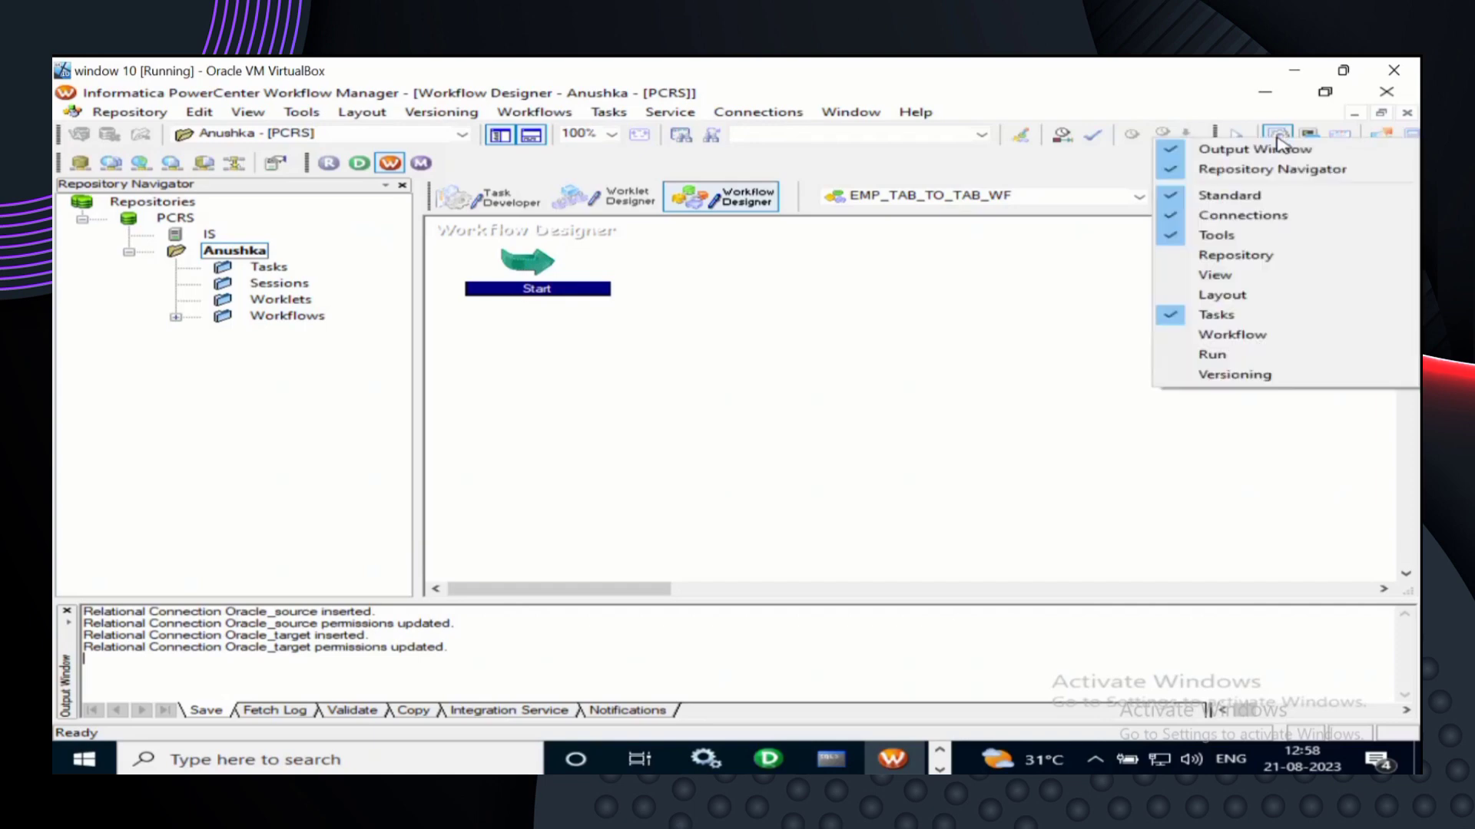
{"action": "left_click", "coordinate": [1100, 323]}
{"action": "left_click", "coordinate": [1098, 324]}
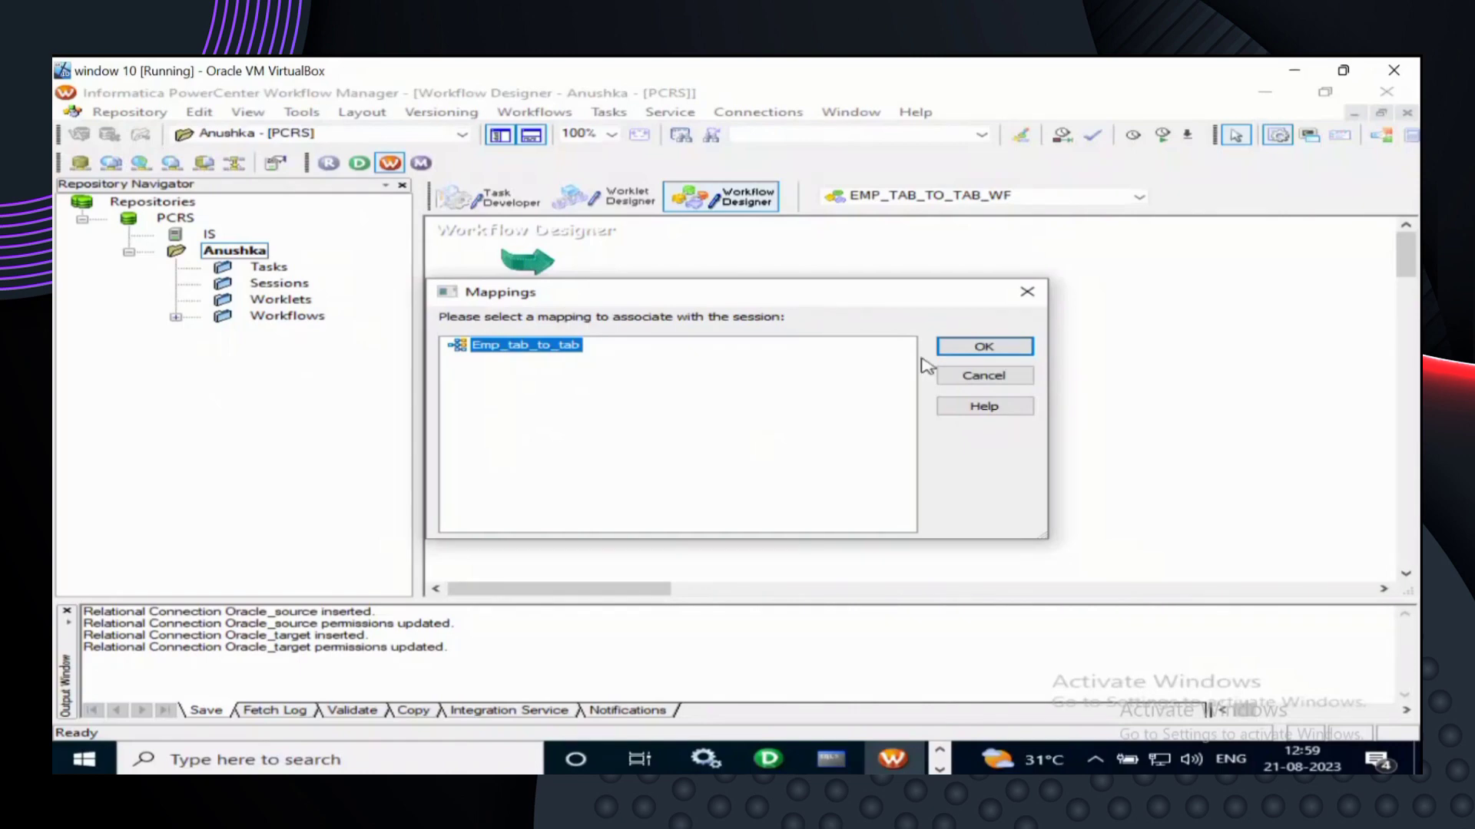
{"action": "left_click", "coordinate": [990, 346]}
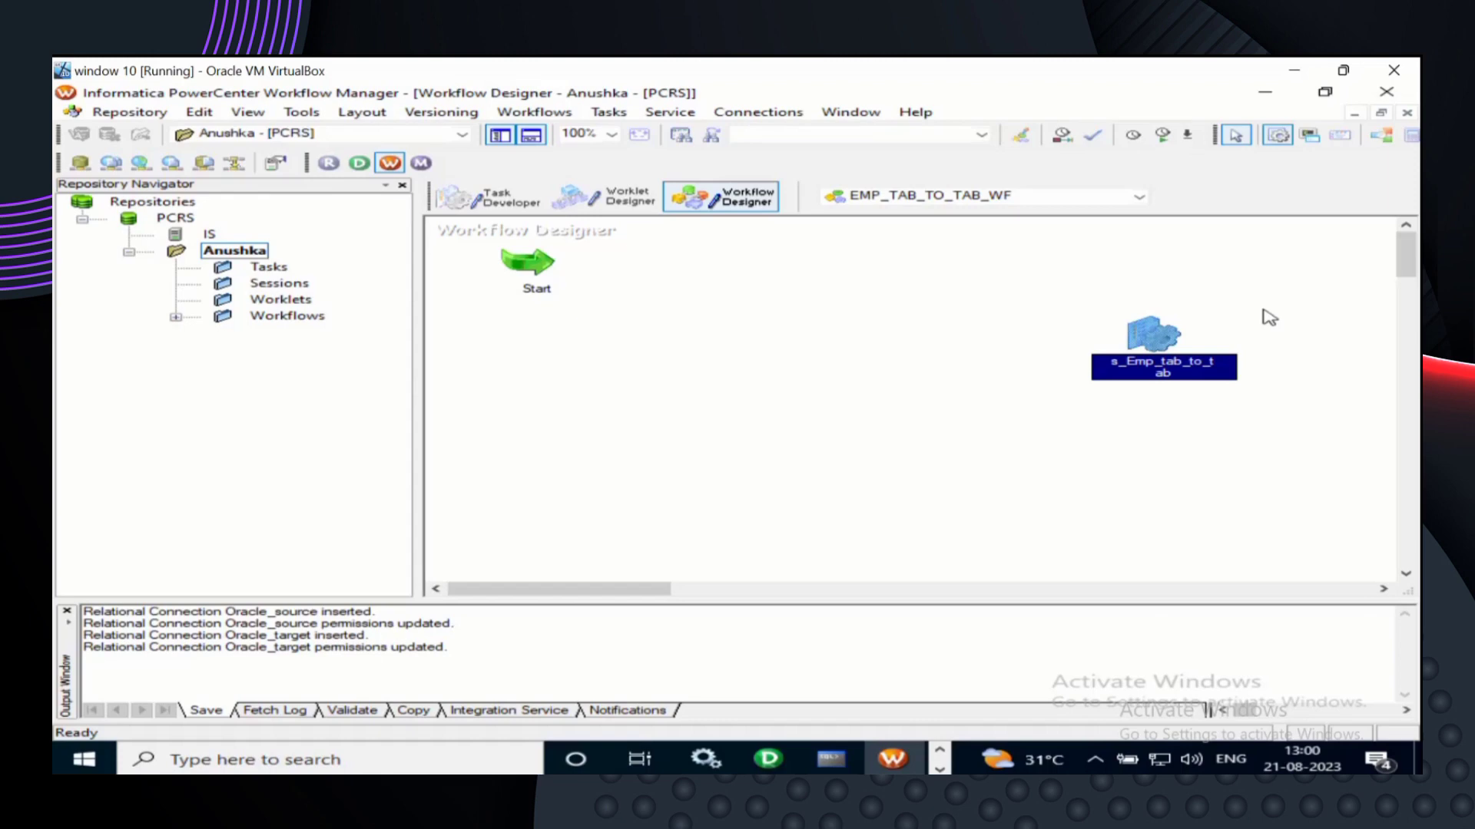
- Make the virtual machine window fill the screen
{"action": "mouse_move", "coordinate": [1344, 75]}
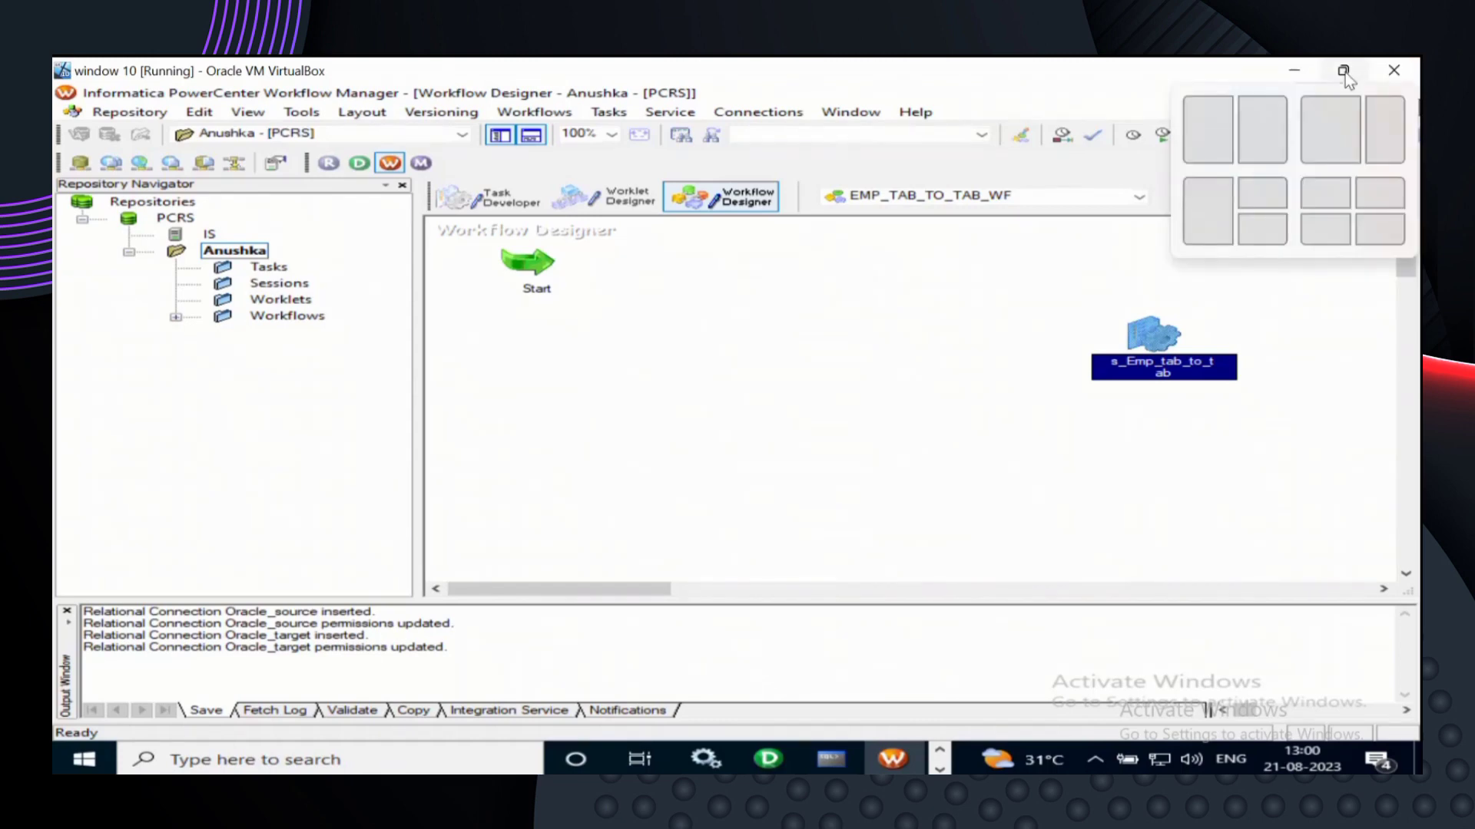
{"action": "left_click", "coordinate": [1344, 76]}
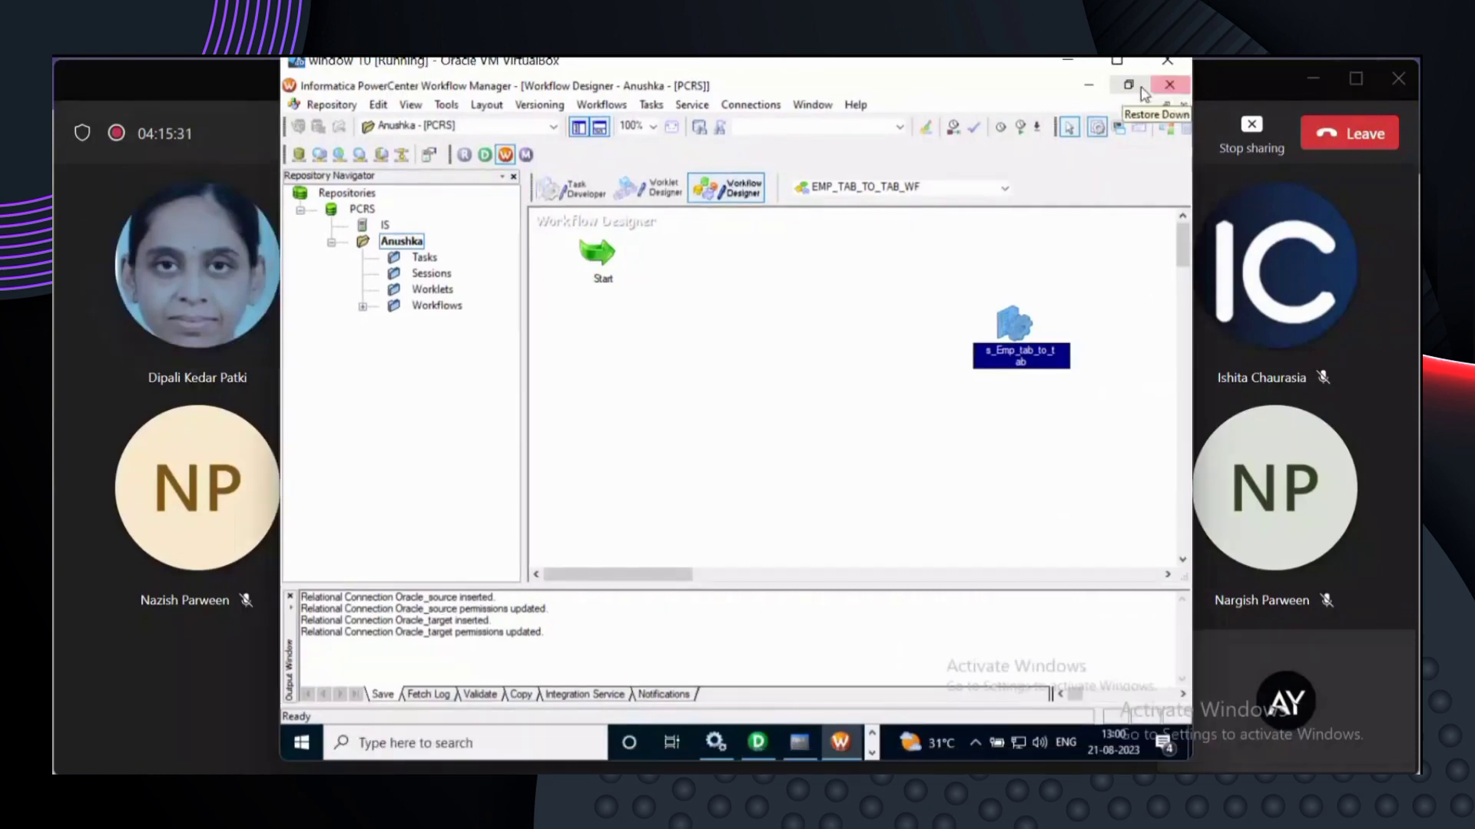
{"action": "left_click", "coordinate": [1141, 87]}
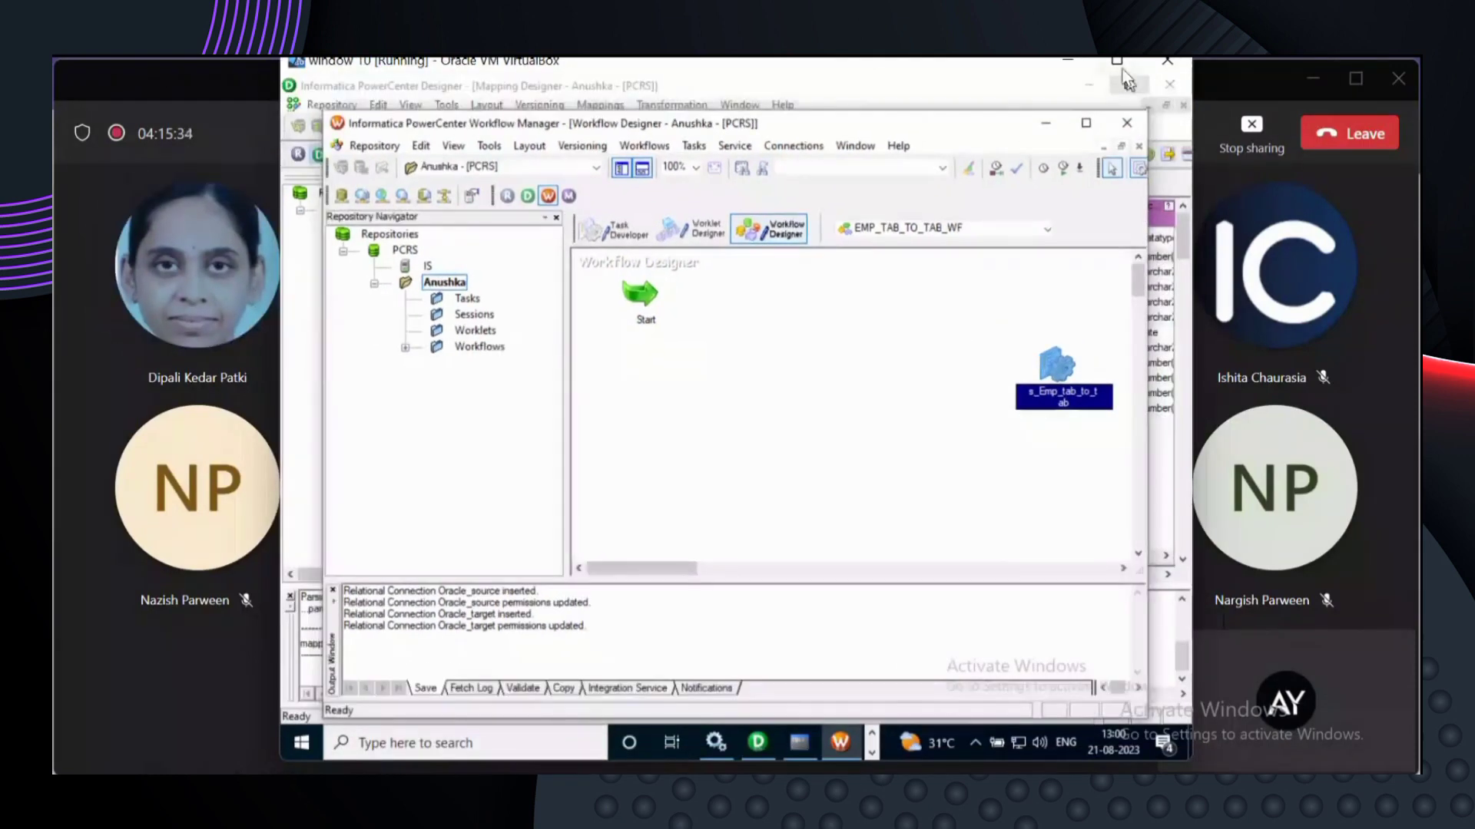
{"action": "left_click", "coordinate": [1117, 61]}
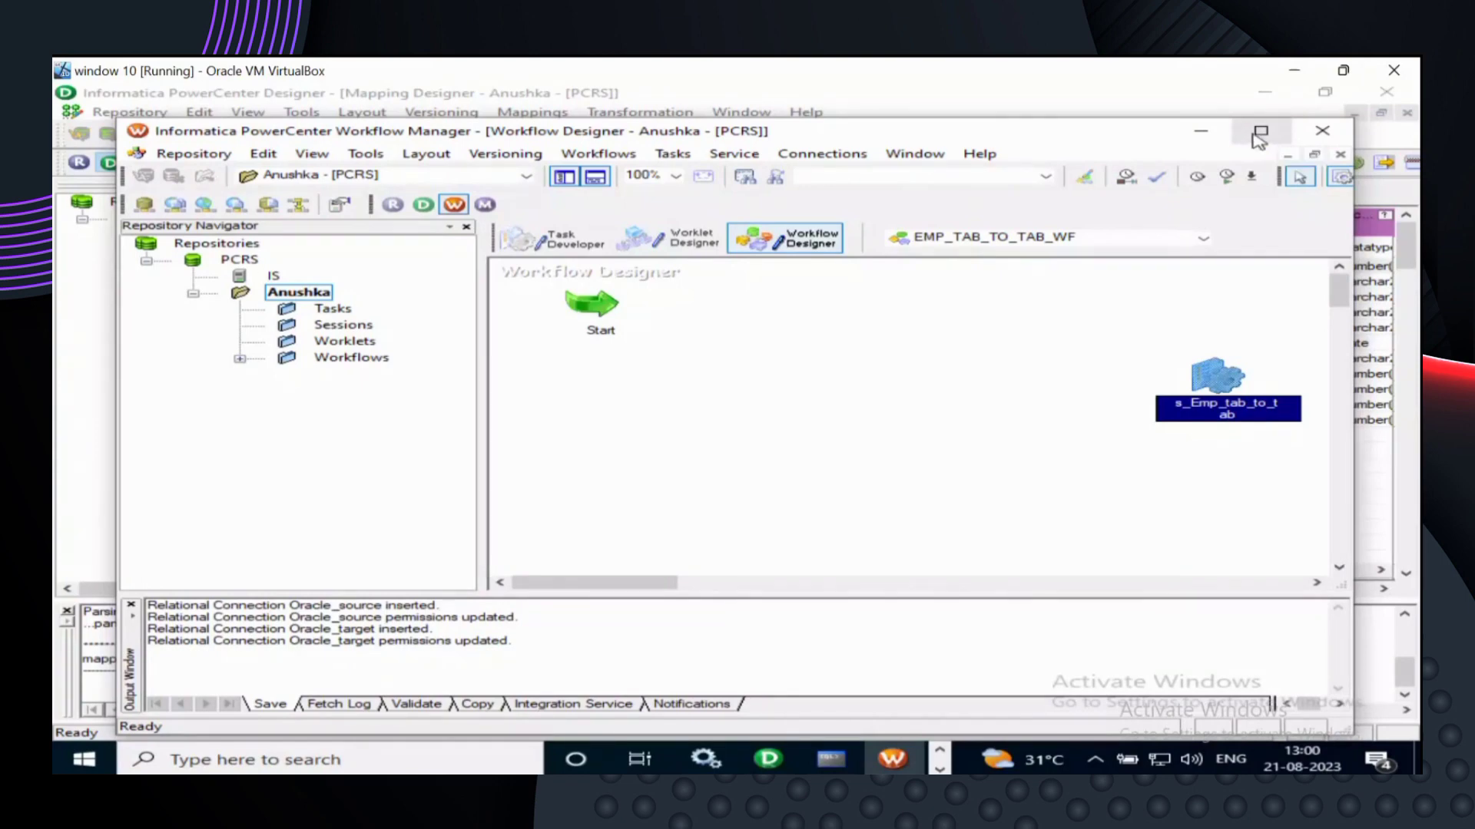
- Minimize Repository Manager and Designer, then bring Workflow Manager back up
{"action": "left_click", "coordinate": [1331, 96]}
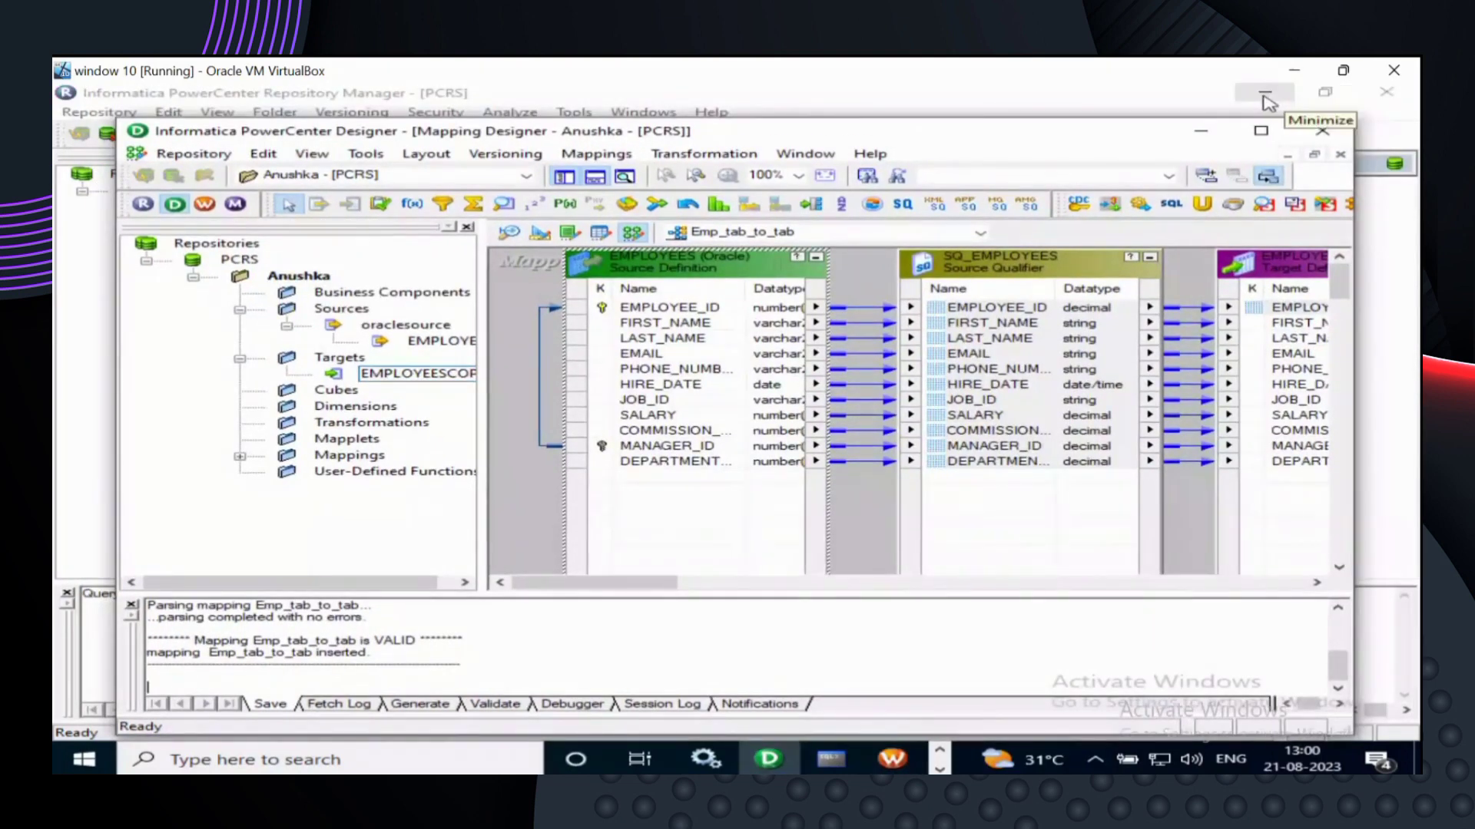
{"action": "left_click", "coordinate": [1319, 92]}
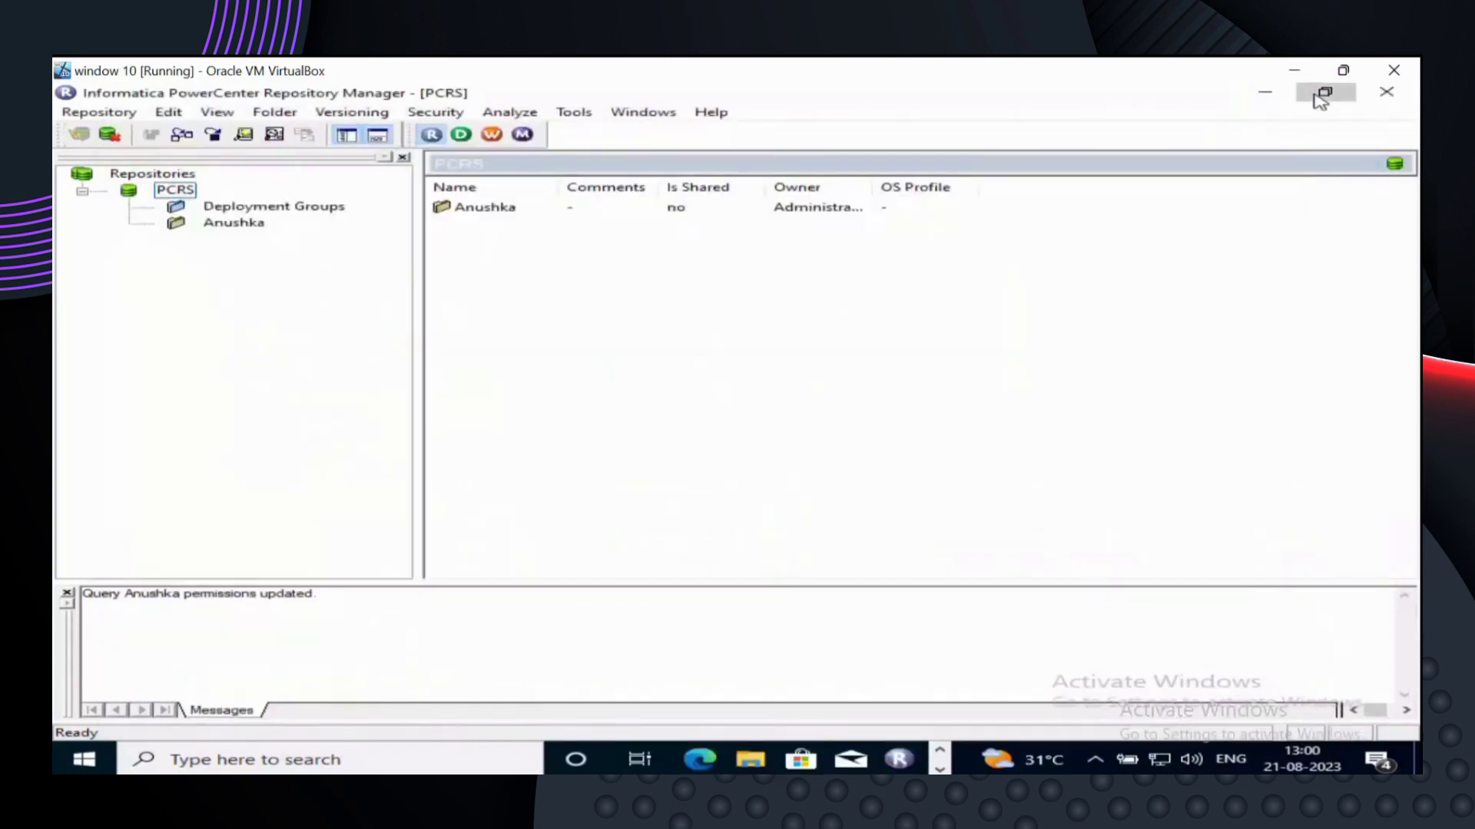
{"action": "left_click", "coordinate": [1315, 90]}
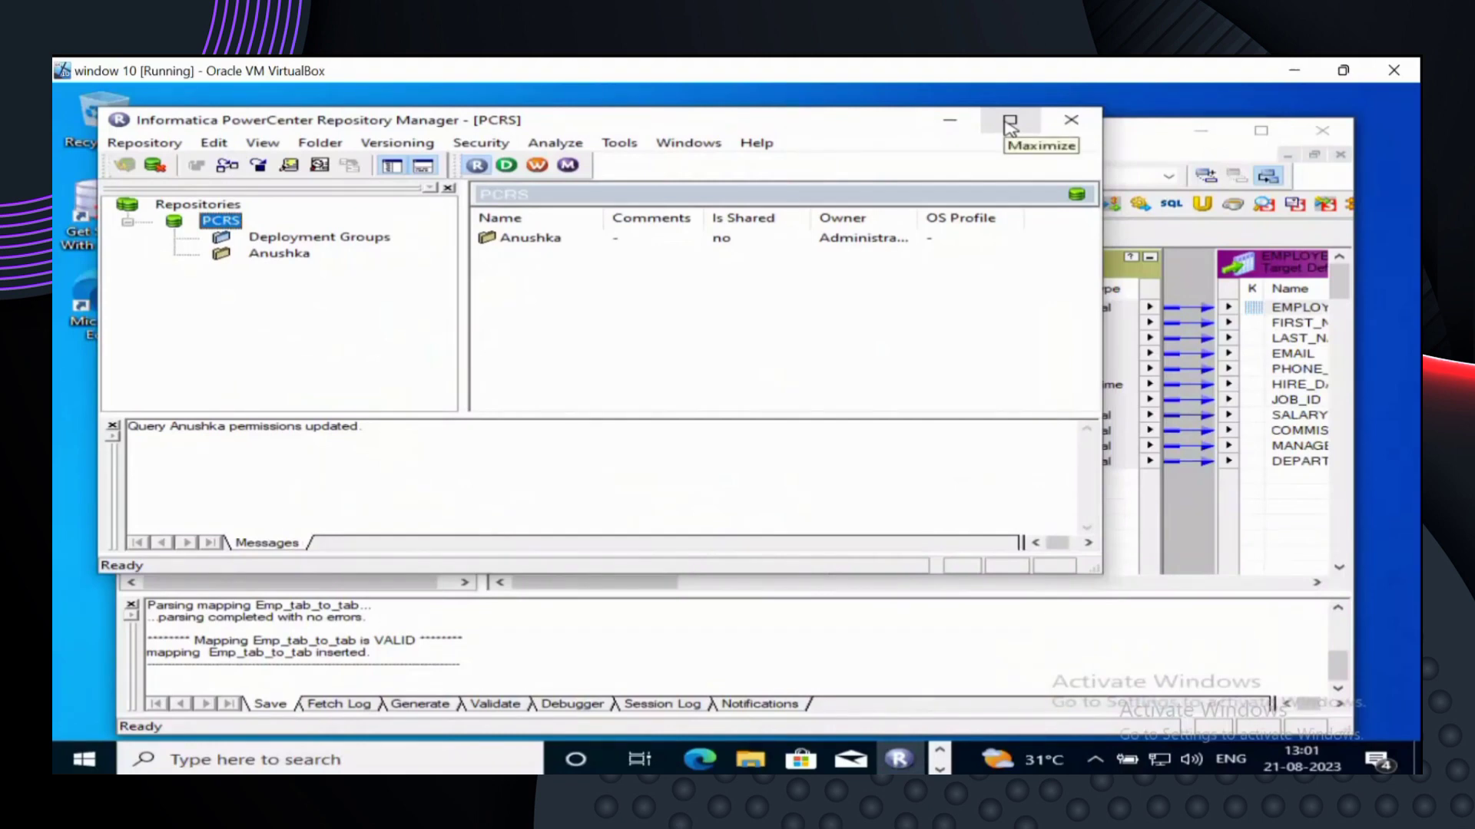
{"action": "left_click", "coordinate": [948, 127]}
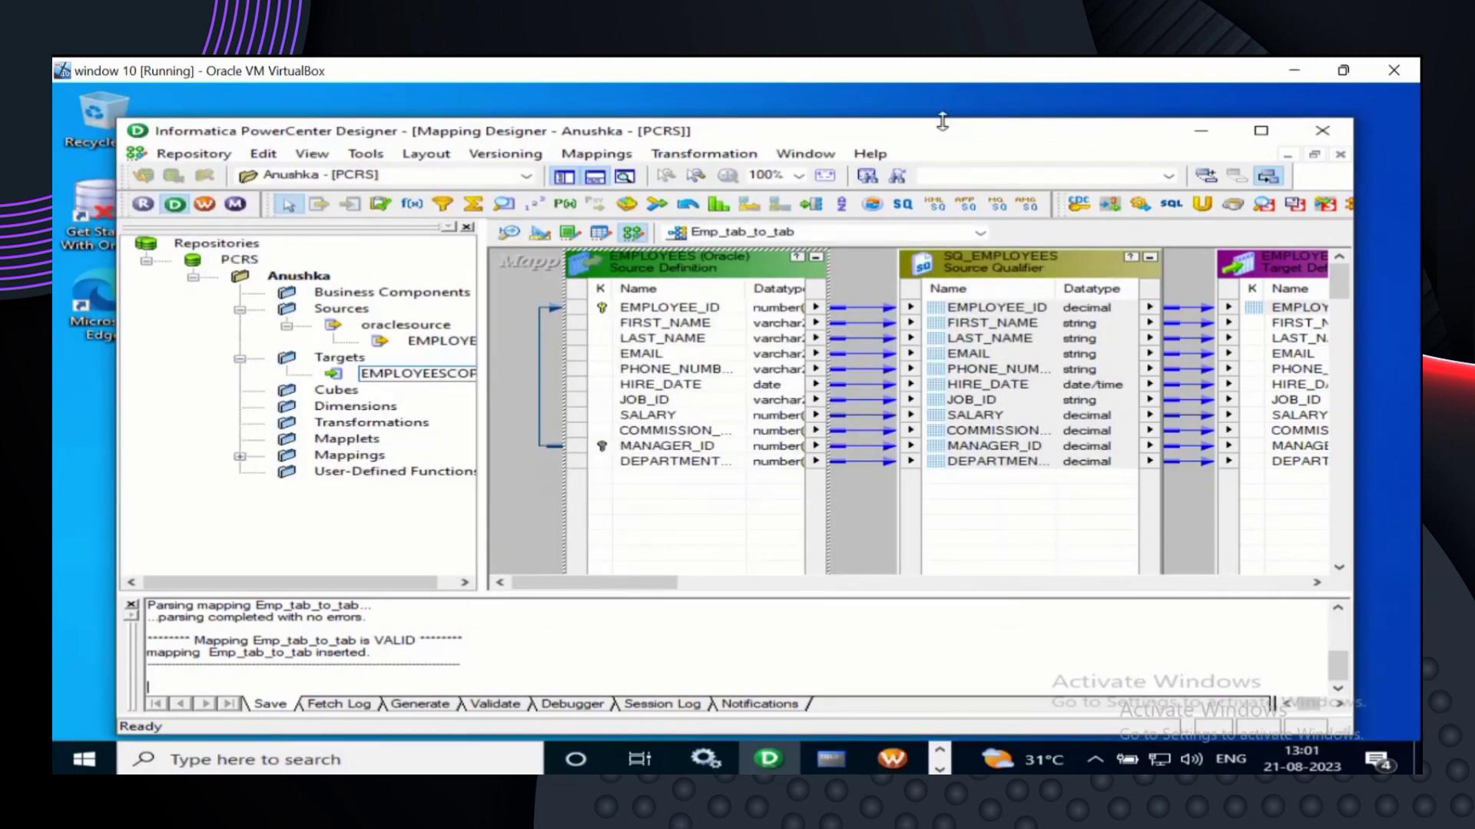
{"action": "left_click", "coordinate": [1204, 138]}
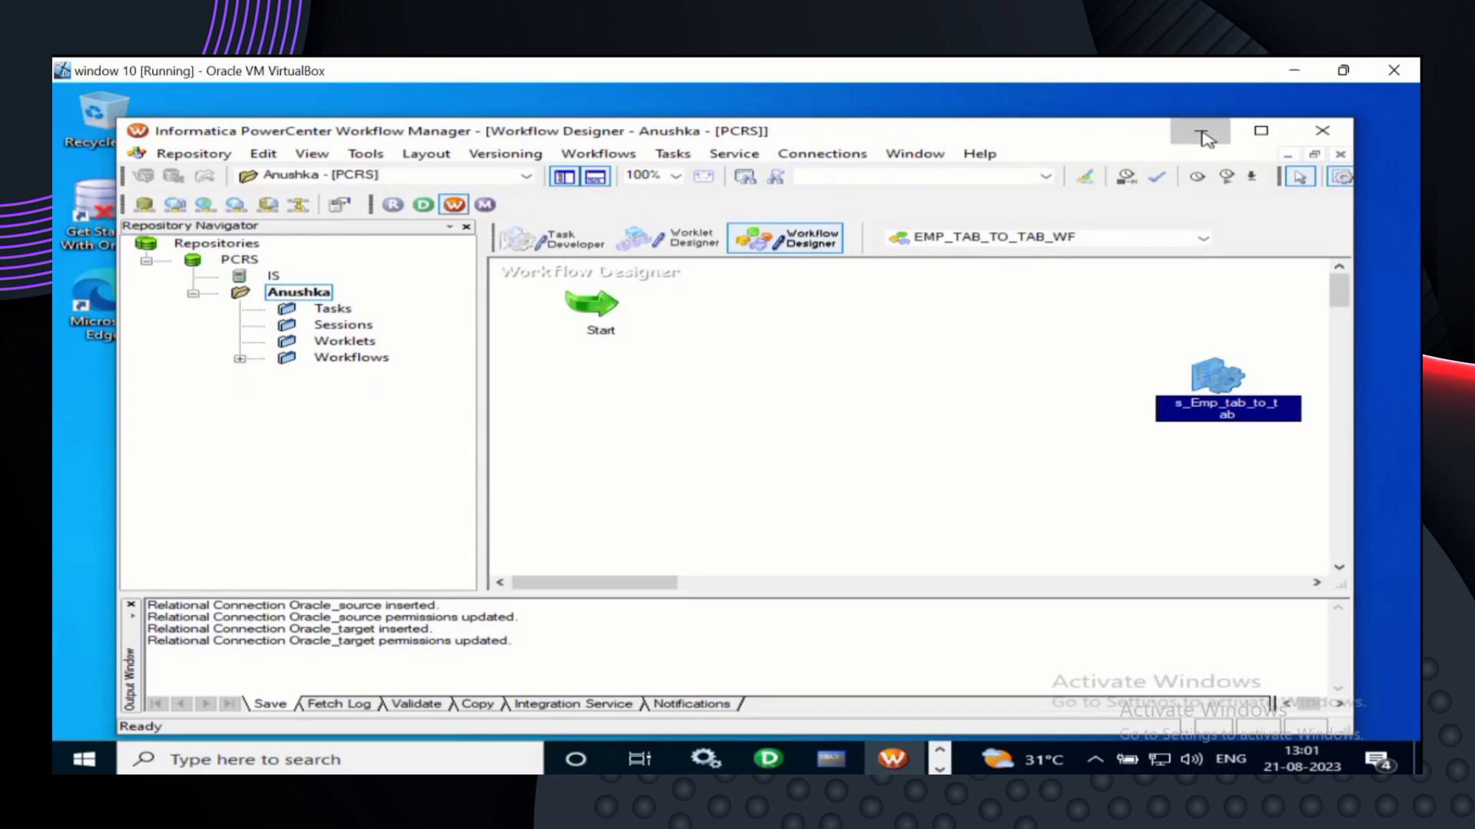
{"action": "left_click", "coordinate": [1205, 138]}
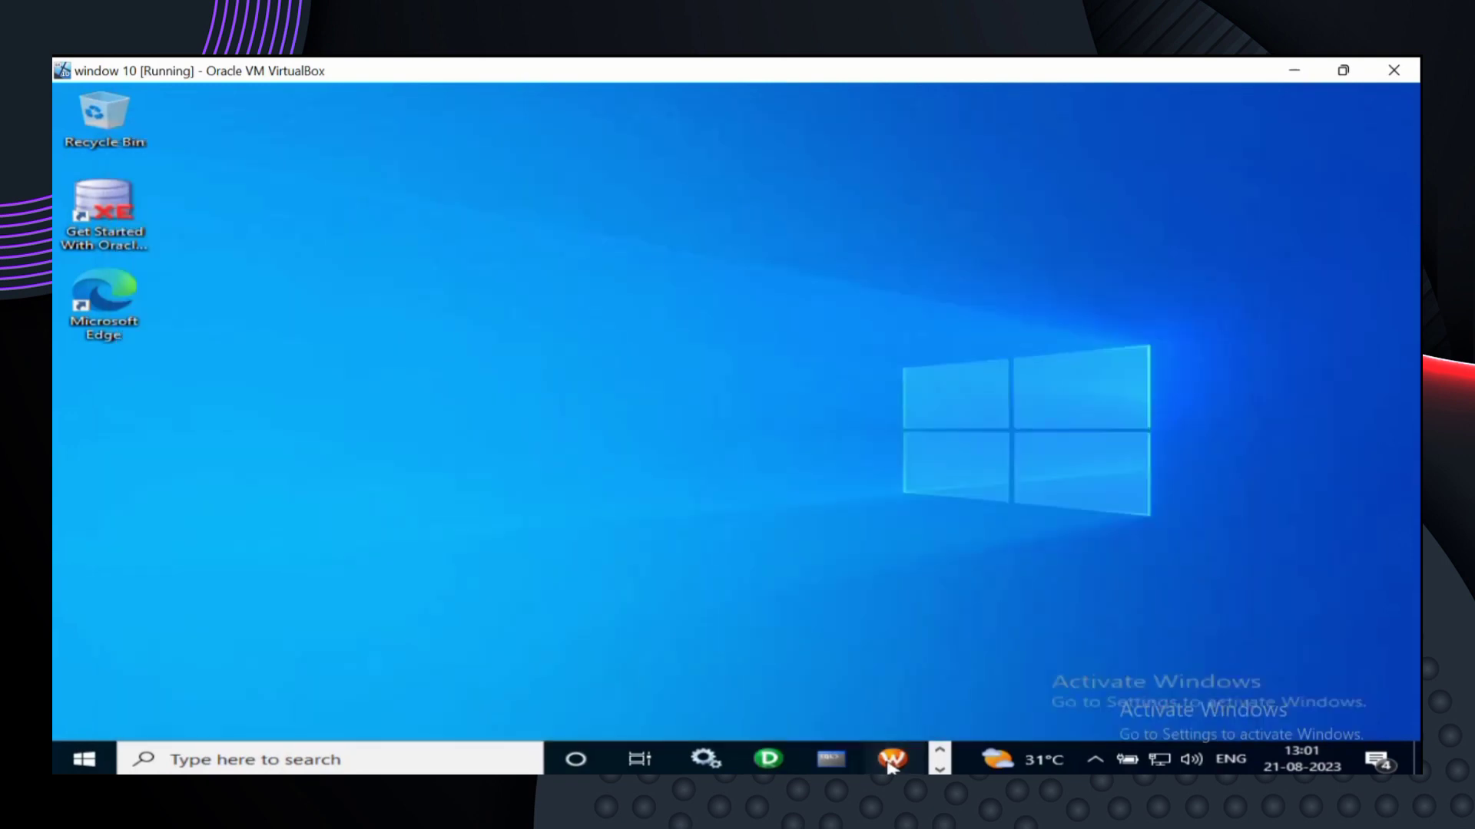
{"action": "left_click", "coordinate": [891, 760]}
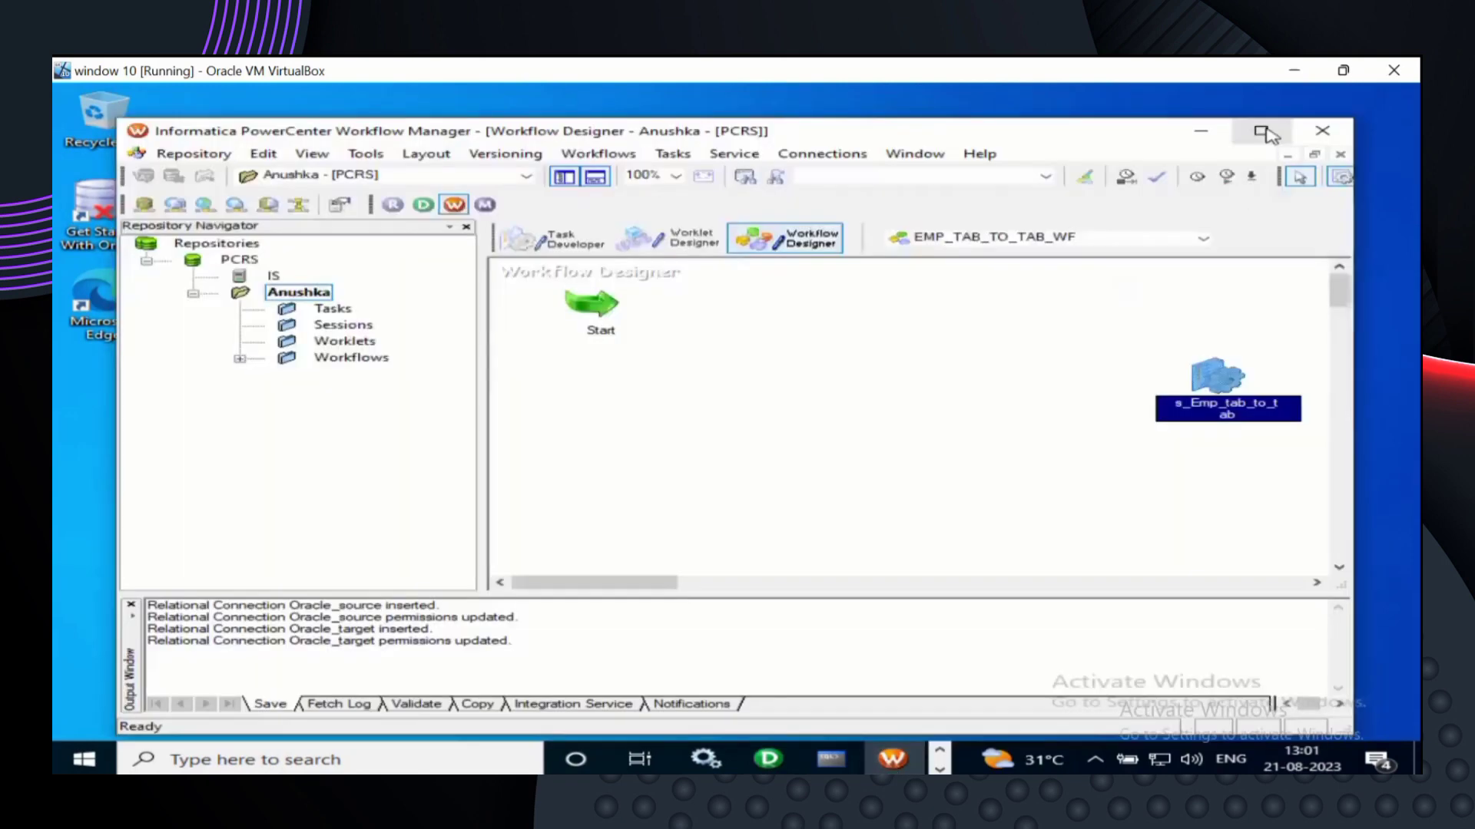
- Maximize Workflow Manager inside the VM and select the Session tool
{"action": "left_click", "coordinate": [1262, 133]}
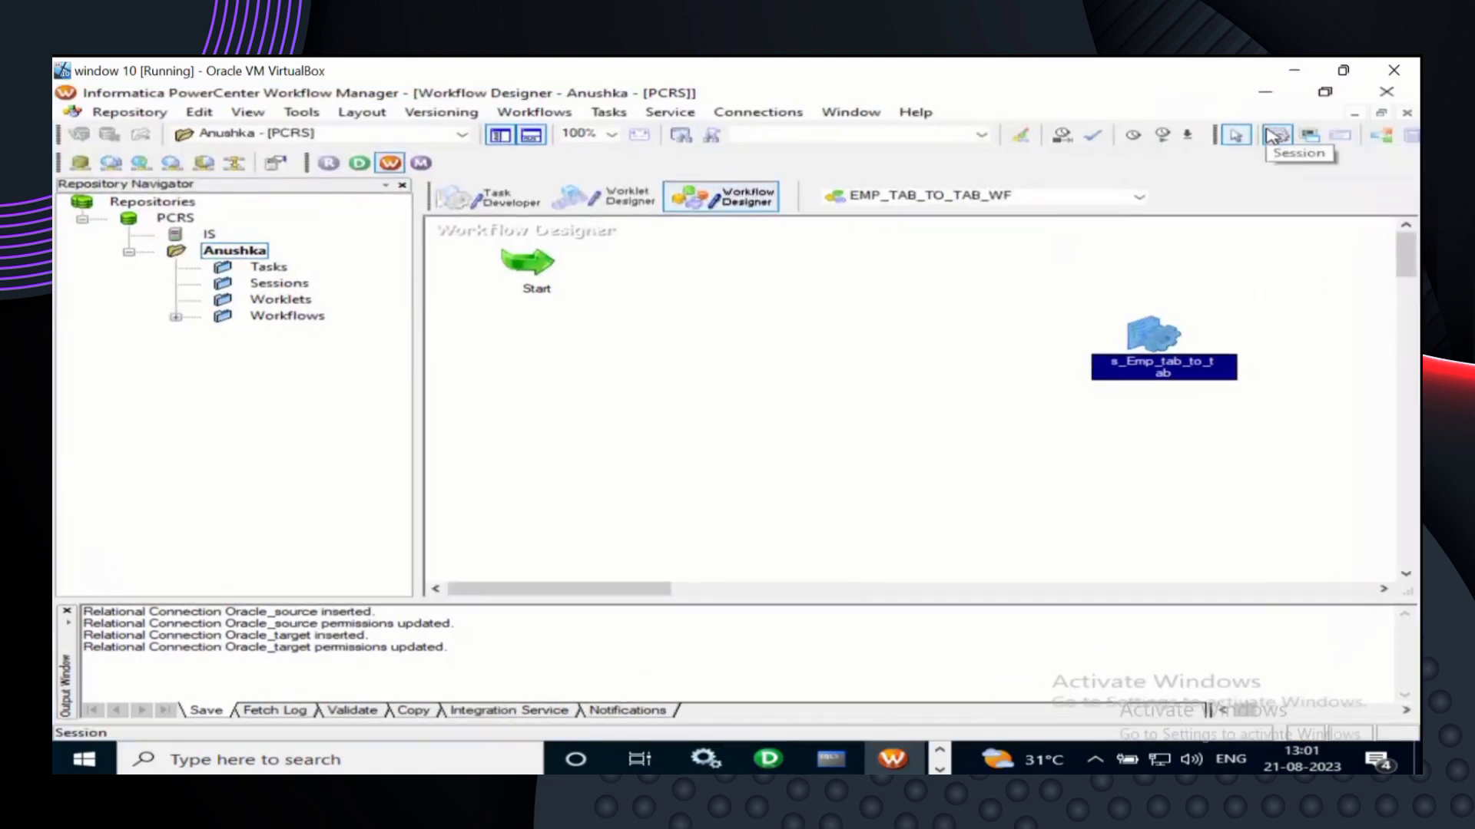
{"action": "left_click", "coordinate": [1274, 136]}
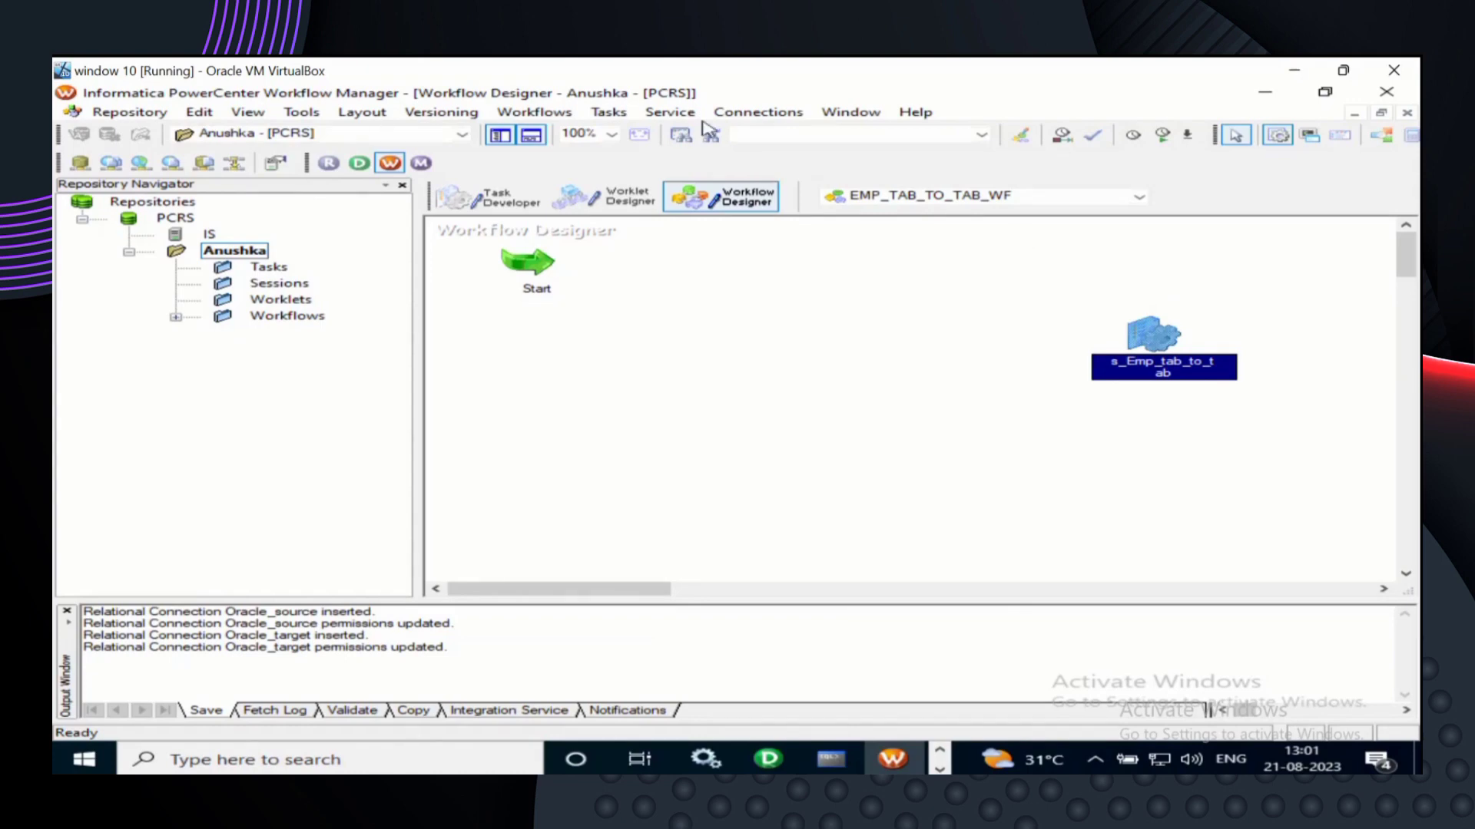
{"action": "left_click", "coordinate": [296, 113]}
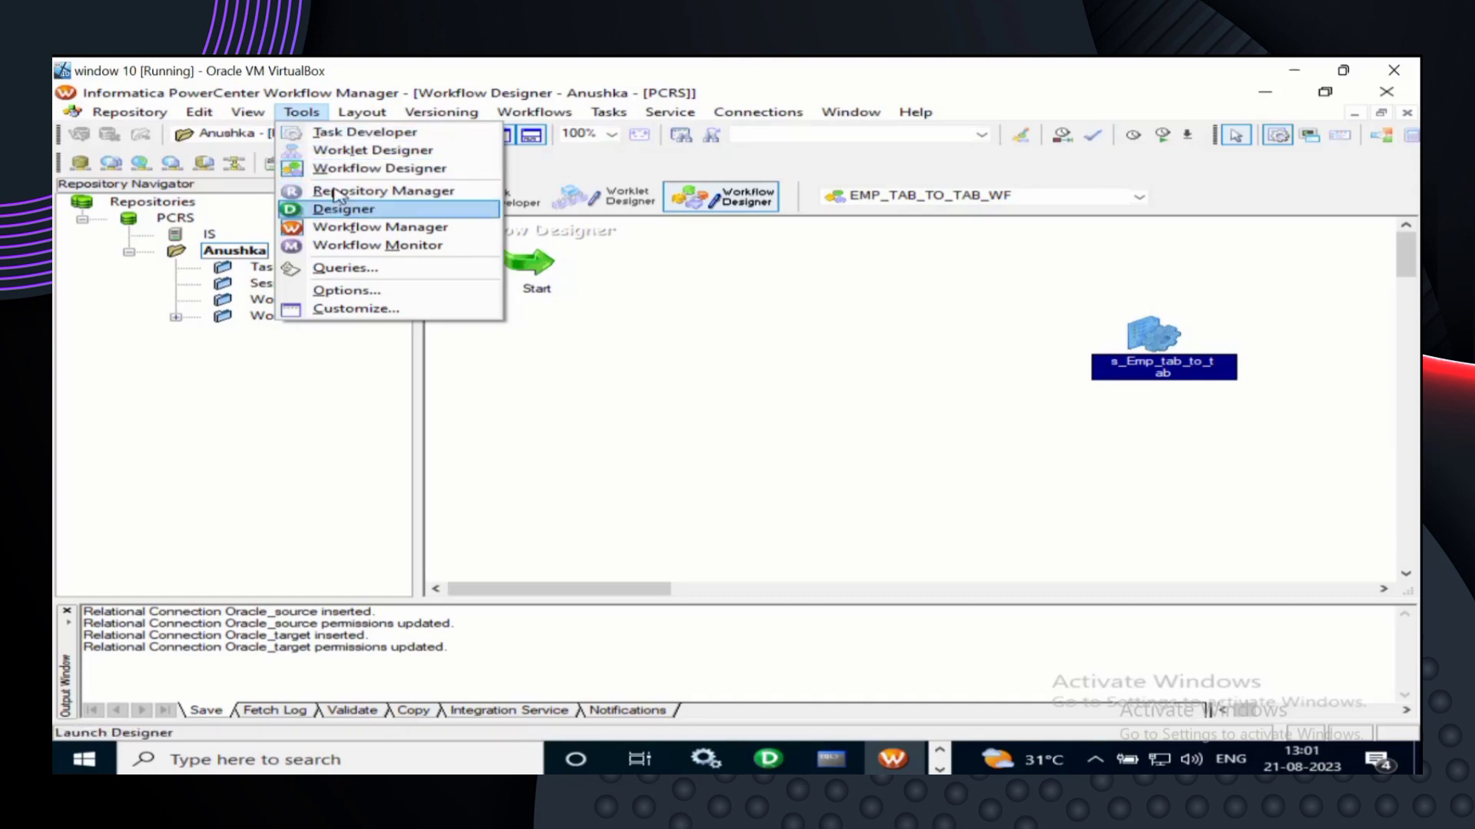
{"action": "left_click", "coordinate": [361, 113]}
{"action": "left_click", "coordinate": [361, 112]}
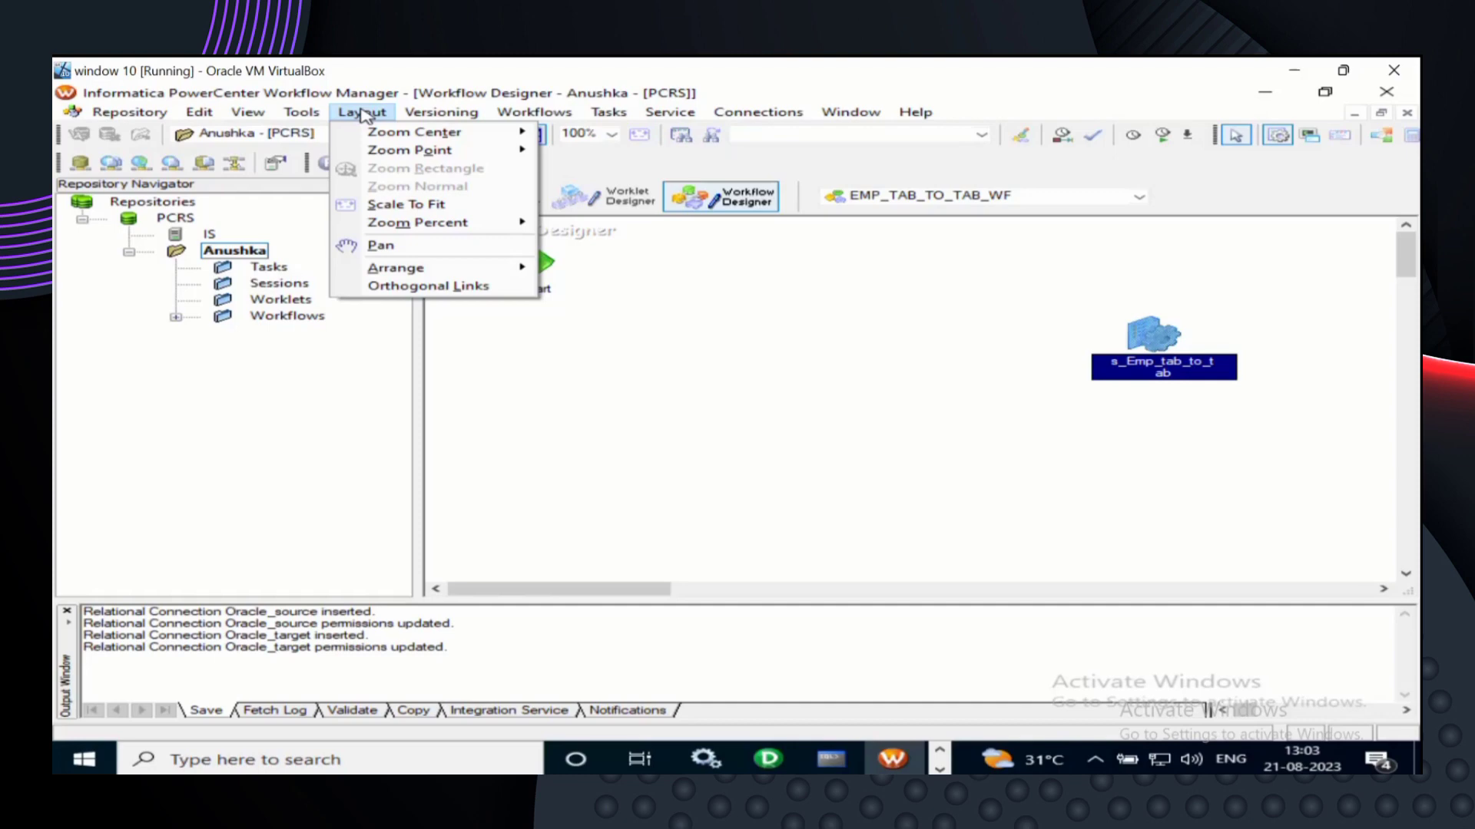
{"action": "left_click", "coordinate": [300, 201]}
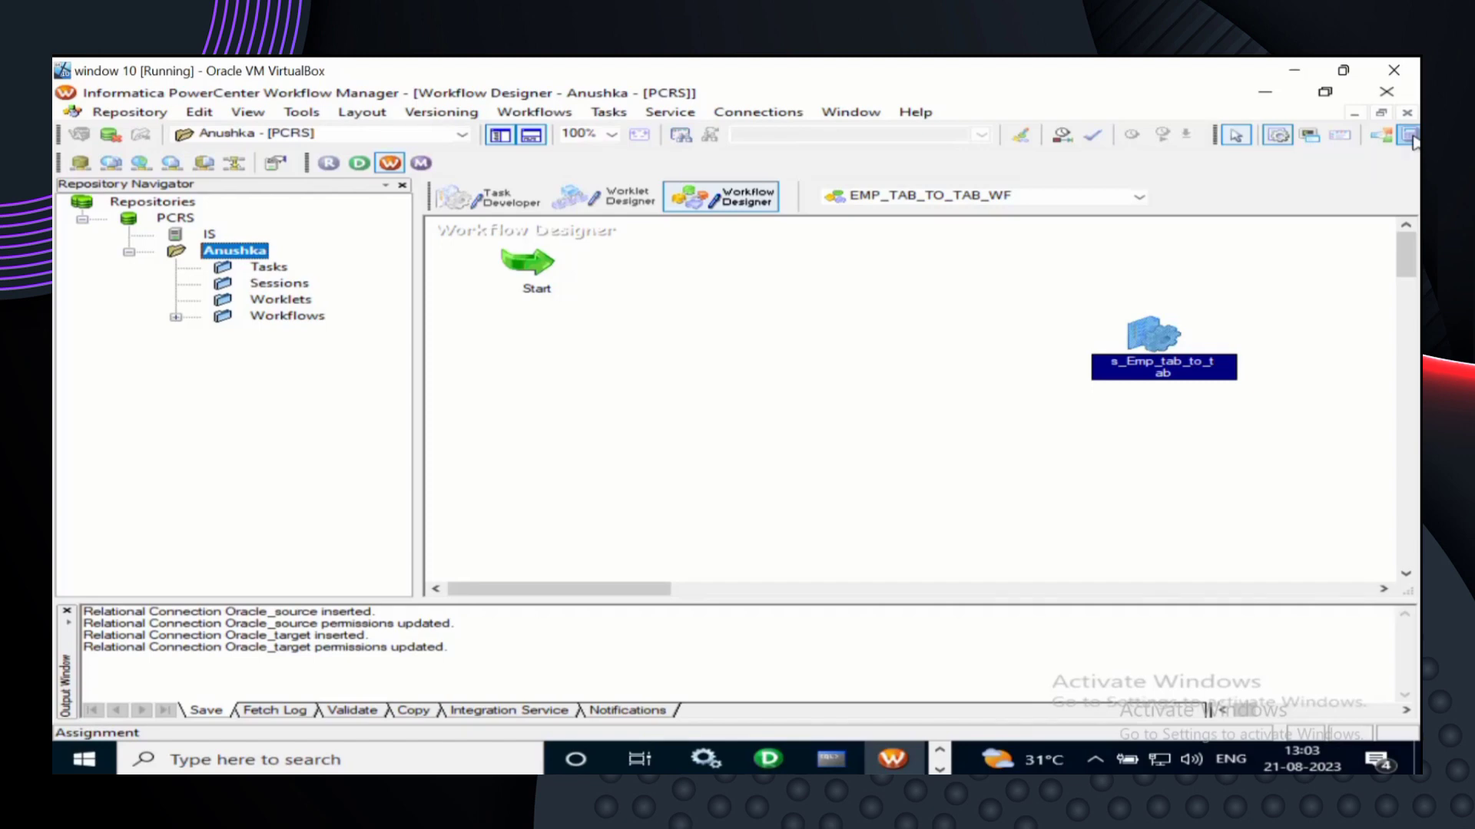
{"action": "scroll", "coordinate": [1284, 260], "scroll_direction": "down", "scroll_amount": 1}
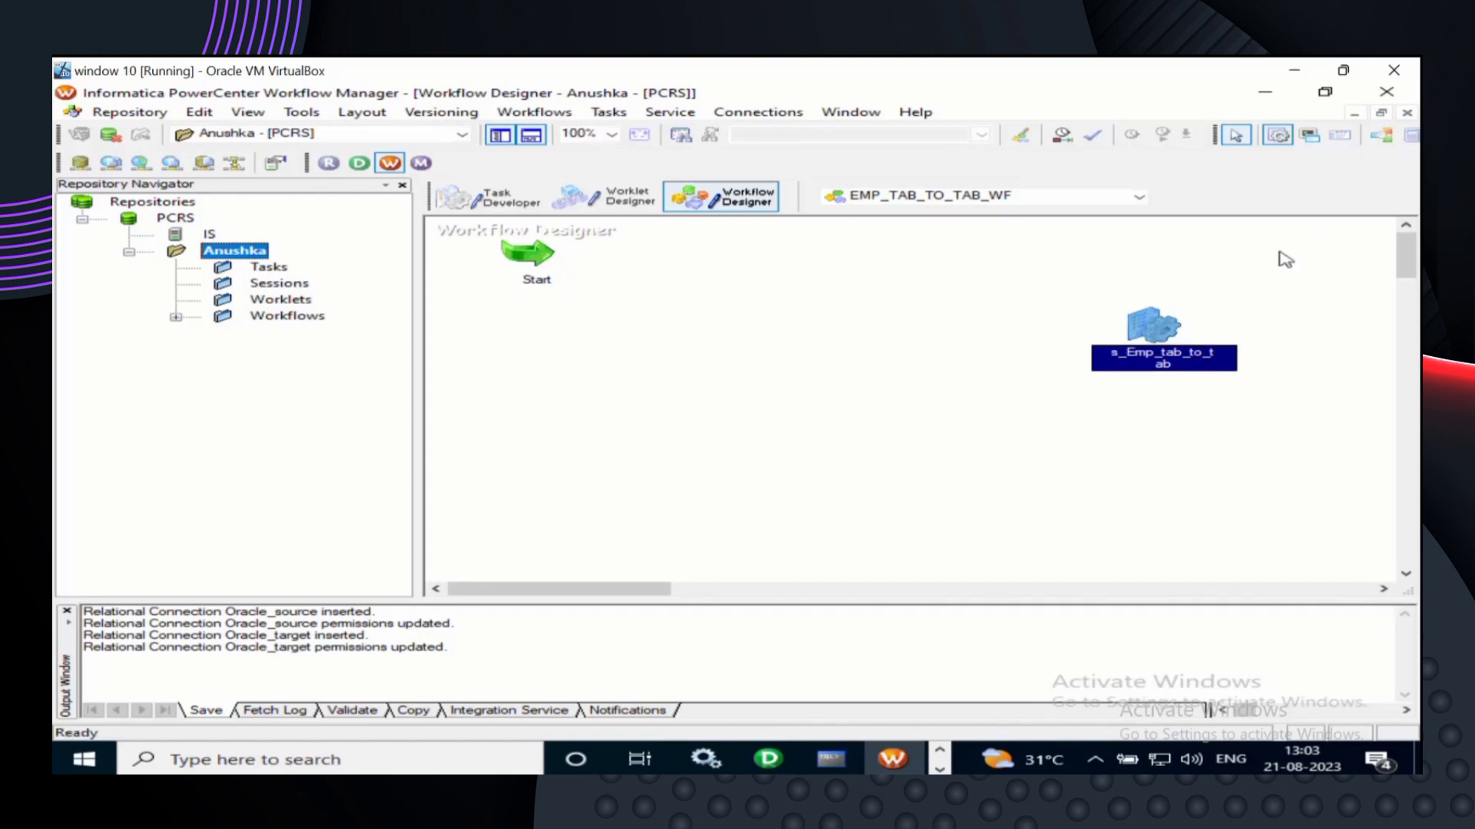
{"action": "scroll", "coordinate": [1285, 259], "scroll_direction": "down", "scroll_amount": 4}
{"action": "scroll", "coordinate": [1285, 259], "scroll_direction": "up", "scroll_amount": 3}
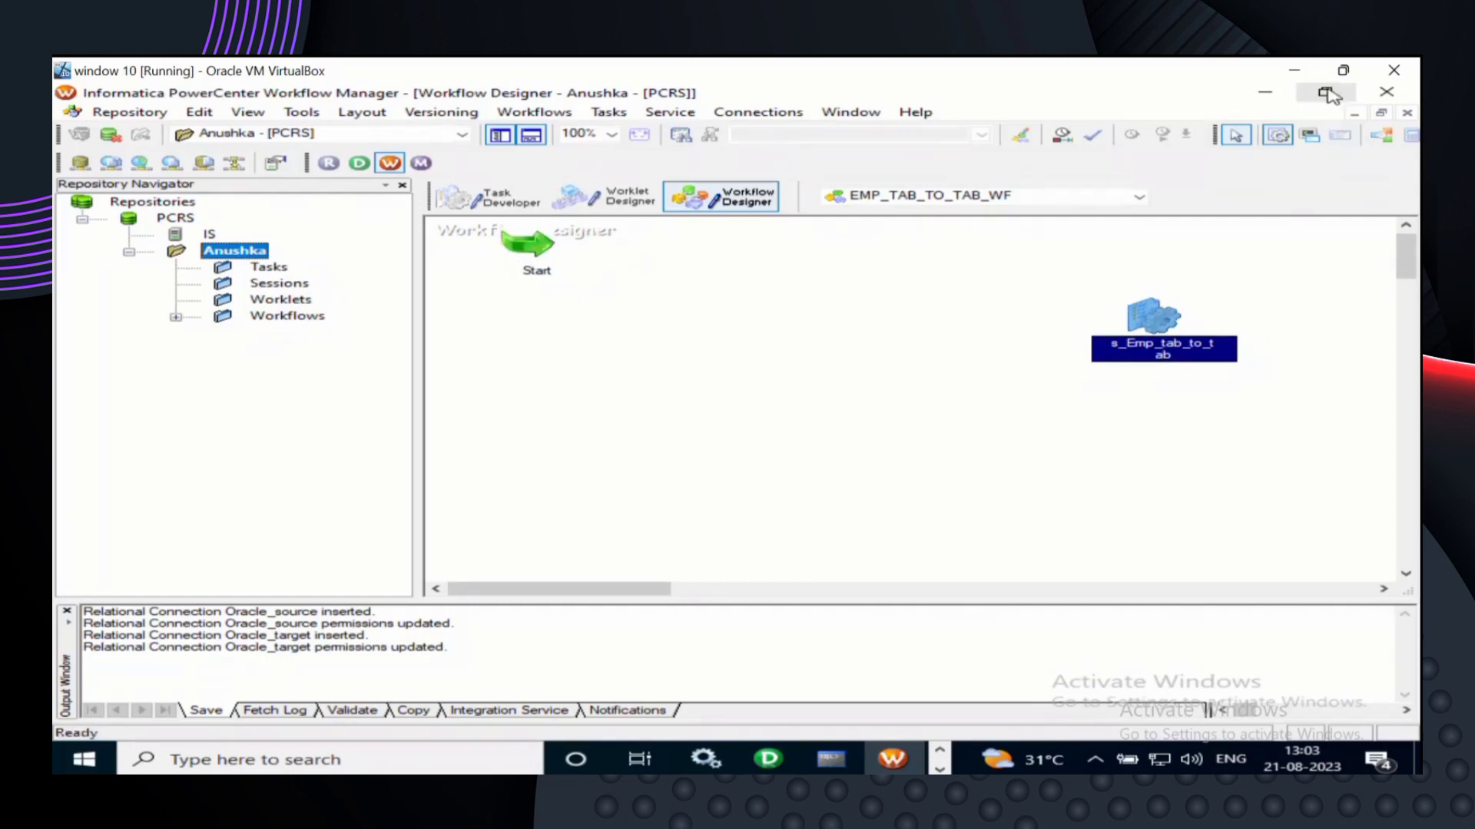
{"action": "left_click", "coordinate": [1382, 114]}
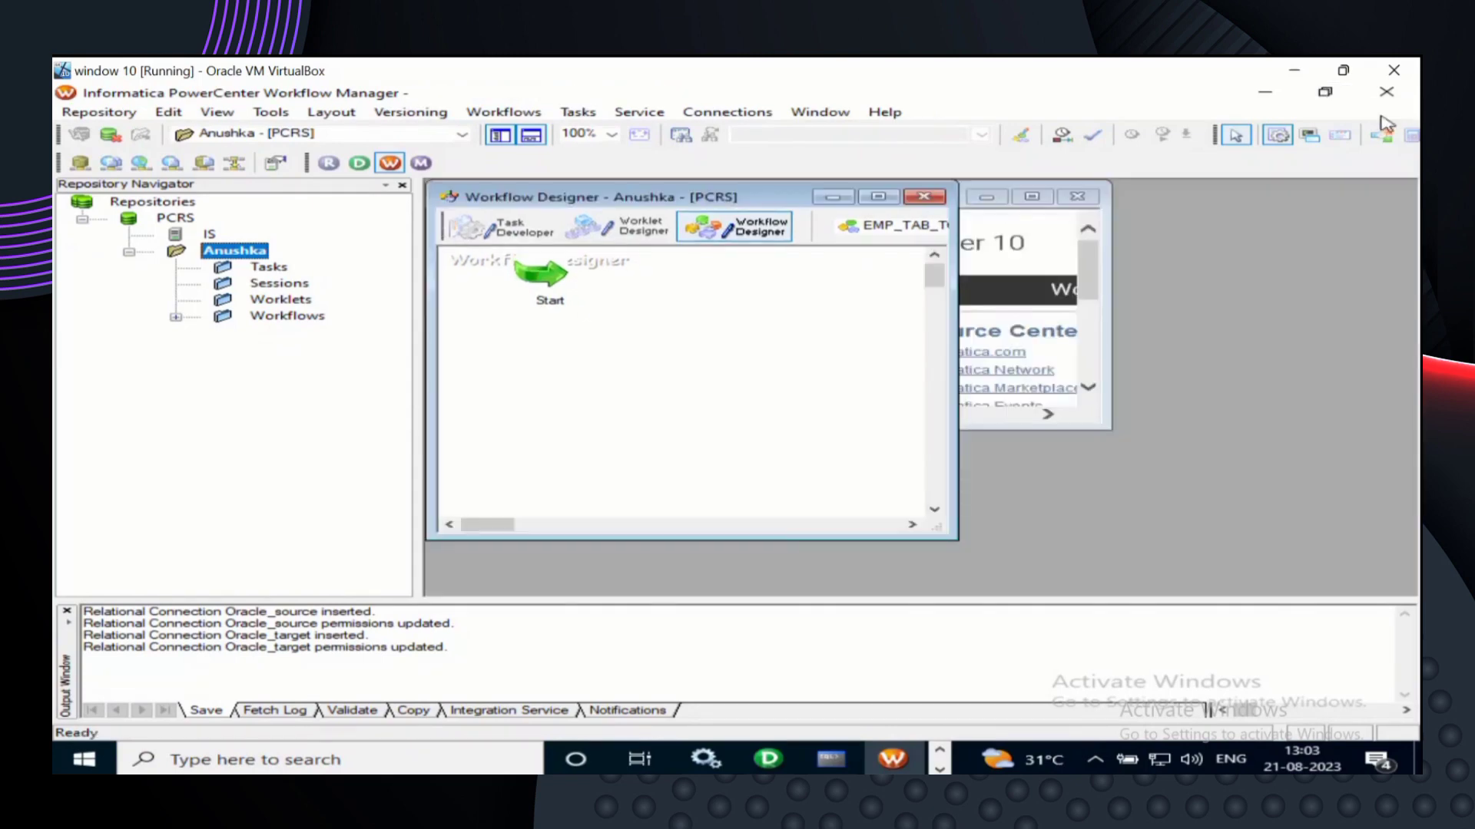
{"action": "left_click", "coordinate": [877, 197]}
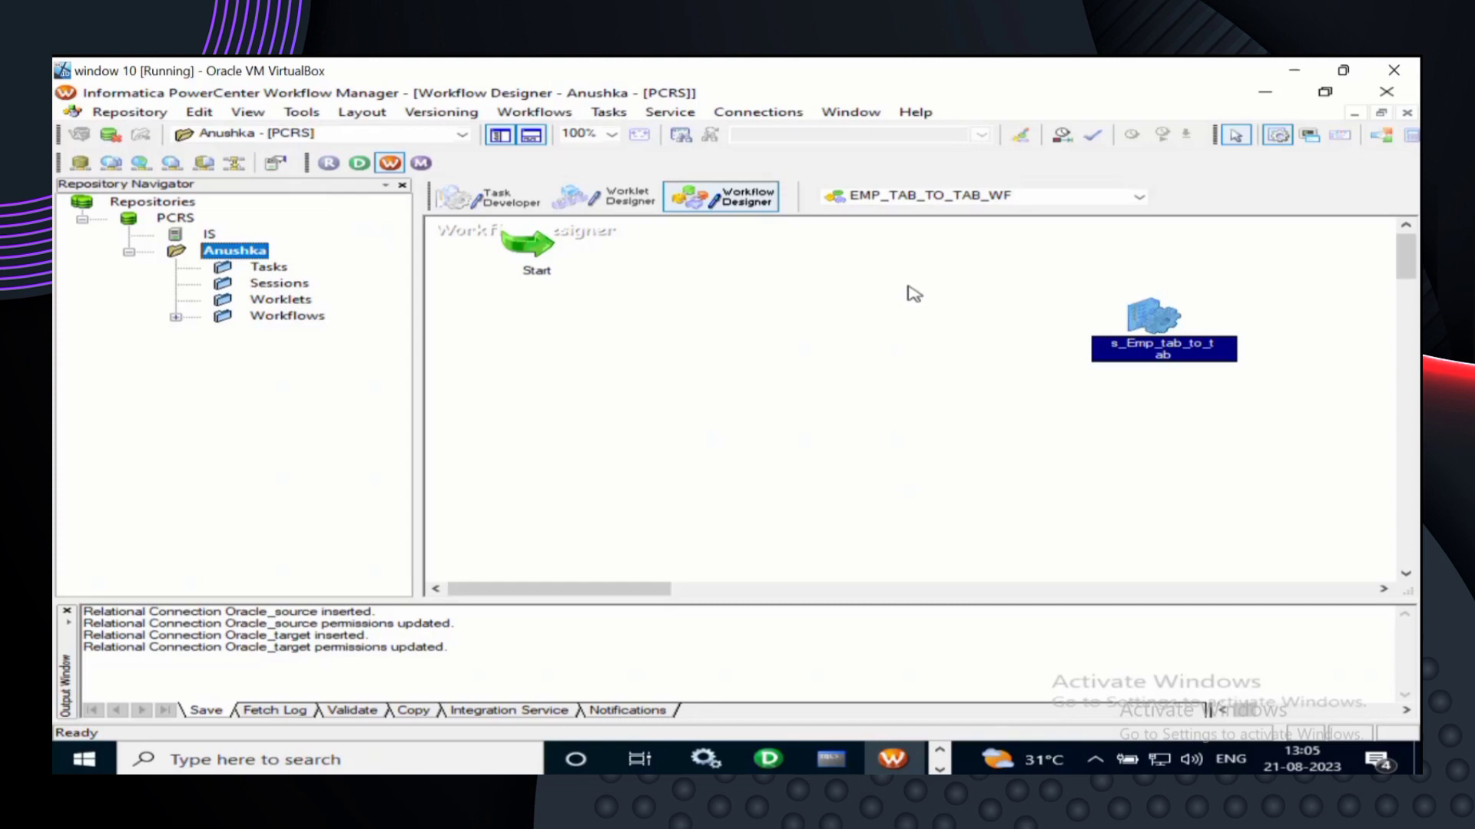
- Adjust the Workflow Manager window and taskbar, then maximize it to fill the VM desktop
{"action": "left_click", "coordinate": [1326, 94]}
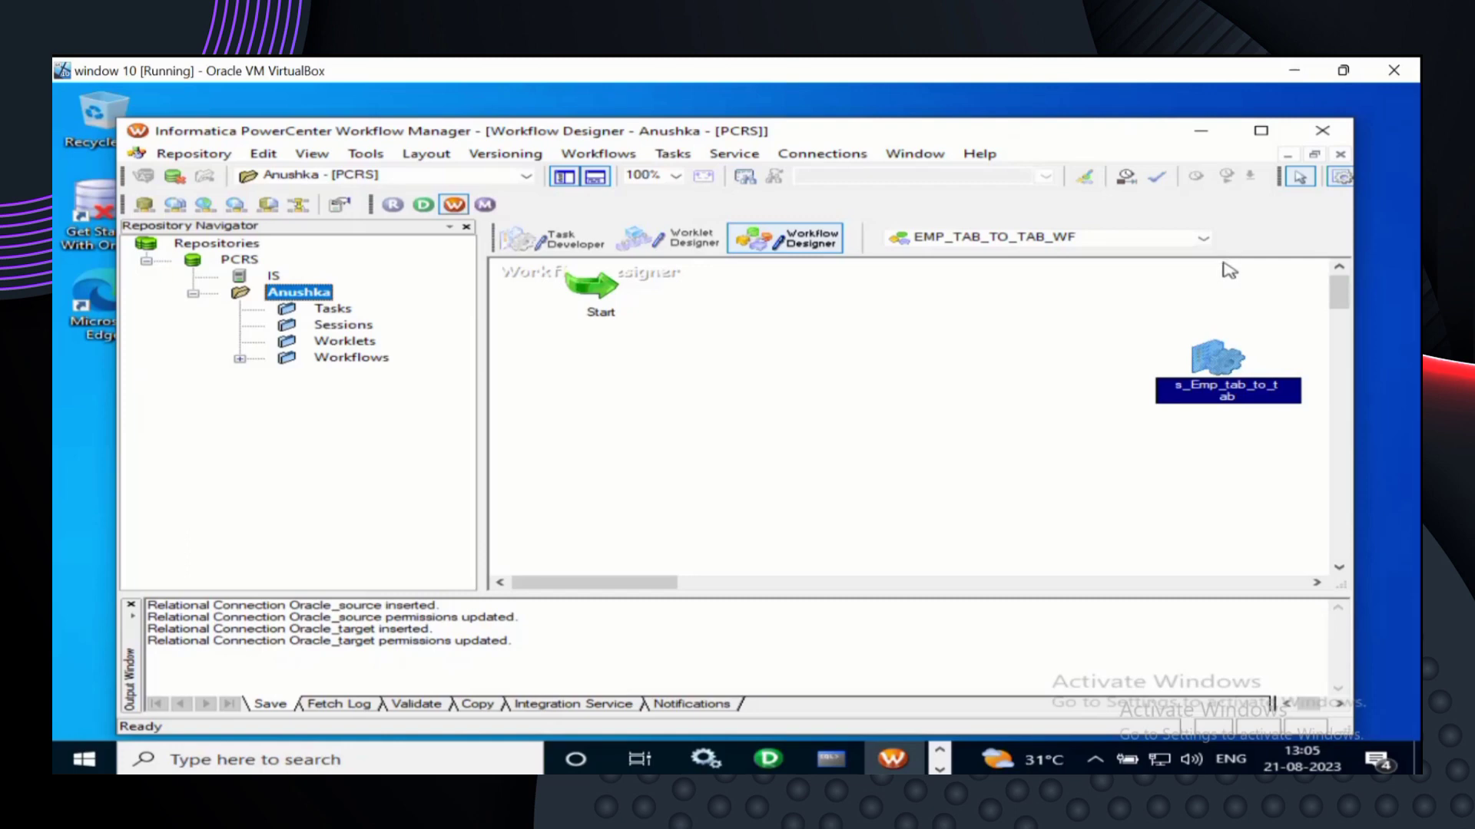
{"action": "left_click", "coordinate": [1339, 180]}
{"action": "left_click", "coordinate": [1338, 703]}
{"action": "left_click", "coordinate": [1337, 702]}
{"action": "left_click_drag", "start_coordinate": [1316, 706], "coordinate": [1343, 709]}
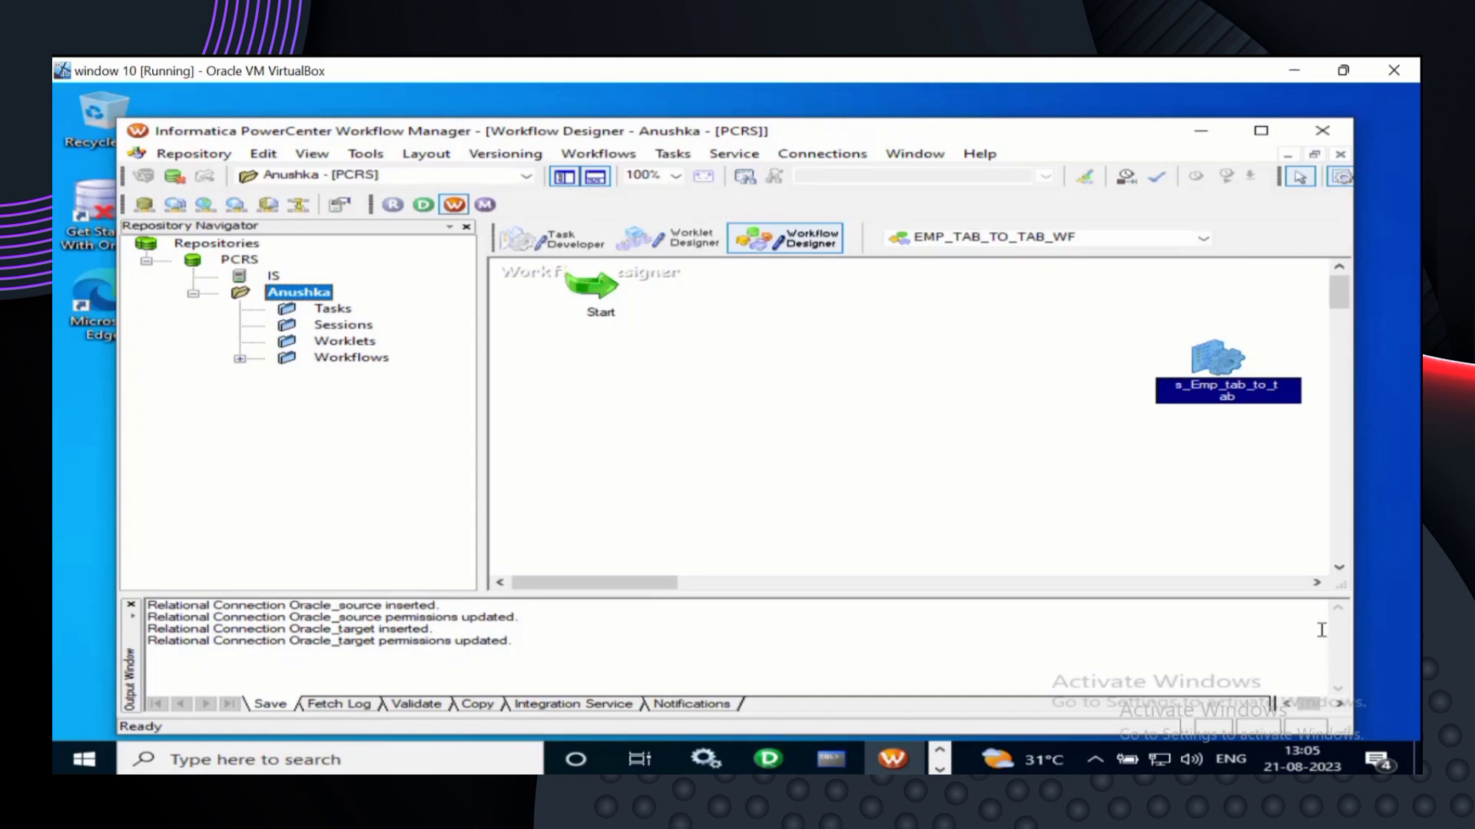
{"action": "left_click", "coordinate": [1261, 131]}
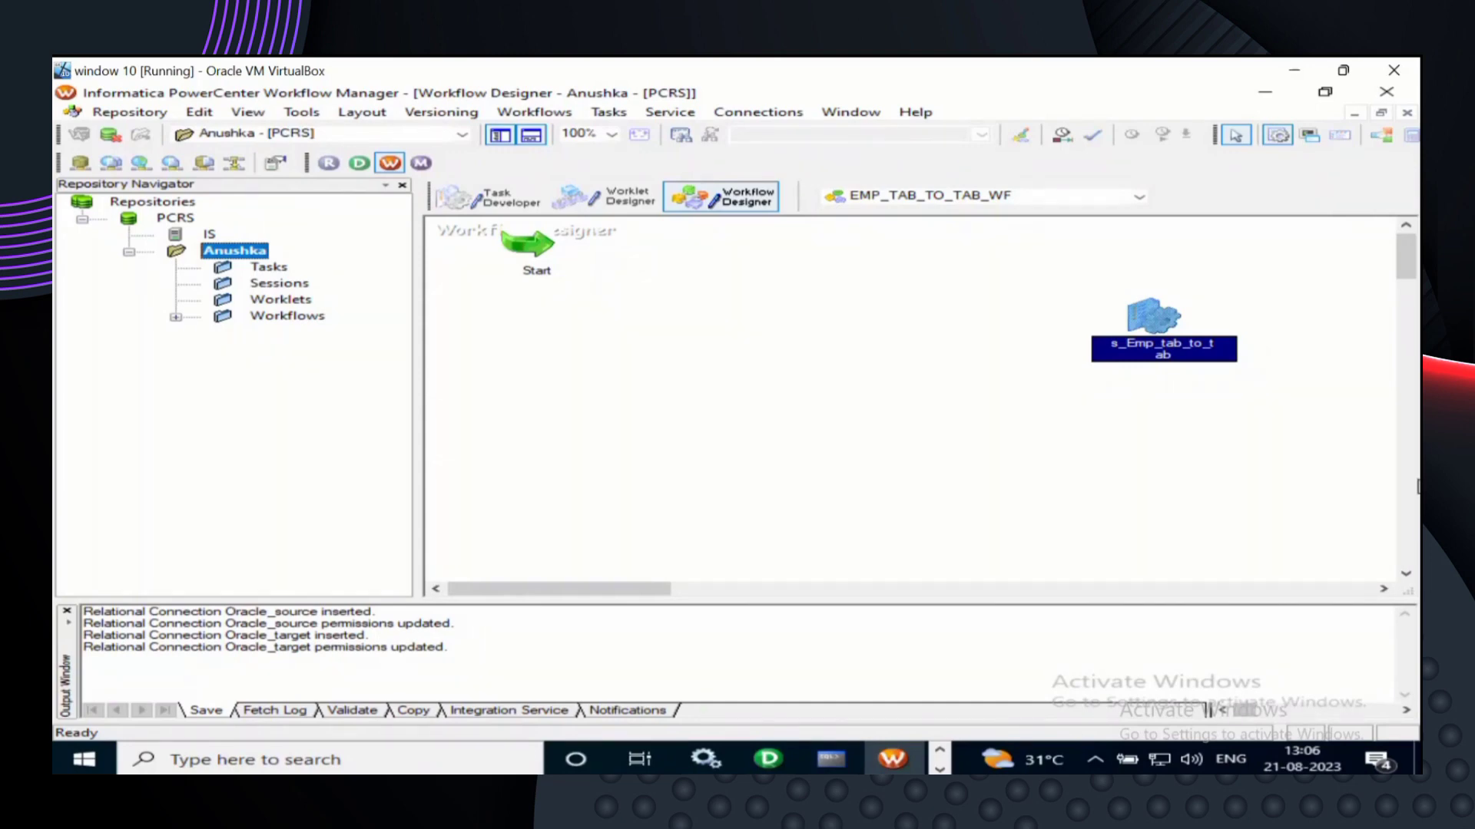
{"action": "left_click_drag", "start_coordinate": [619, 589], "coordinate": [998, 589]}
{"action": "left_click_drag", "start_coordinate": [822, 599], "coordinate": [471, 619]}
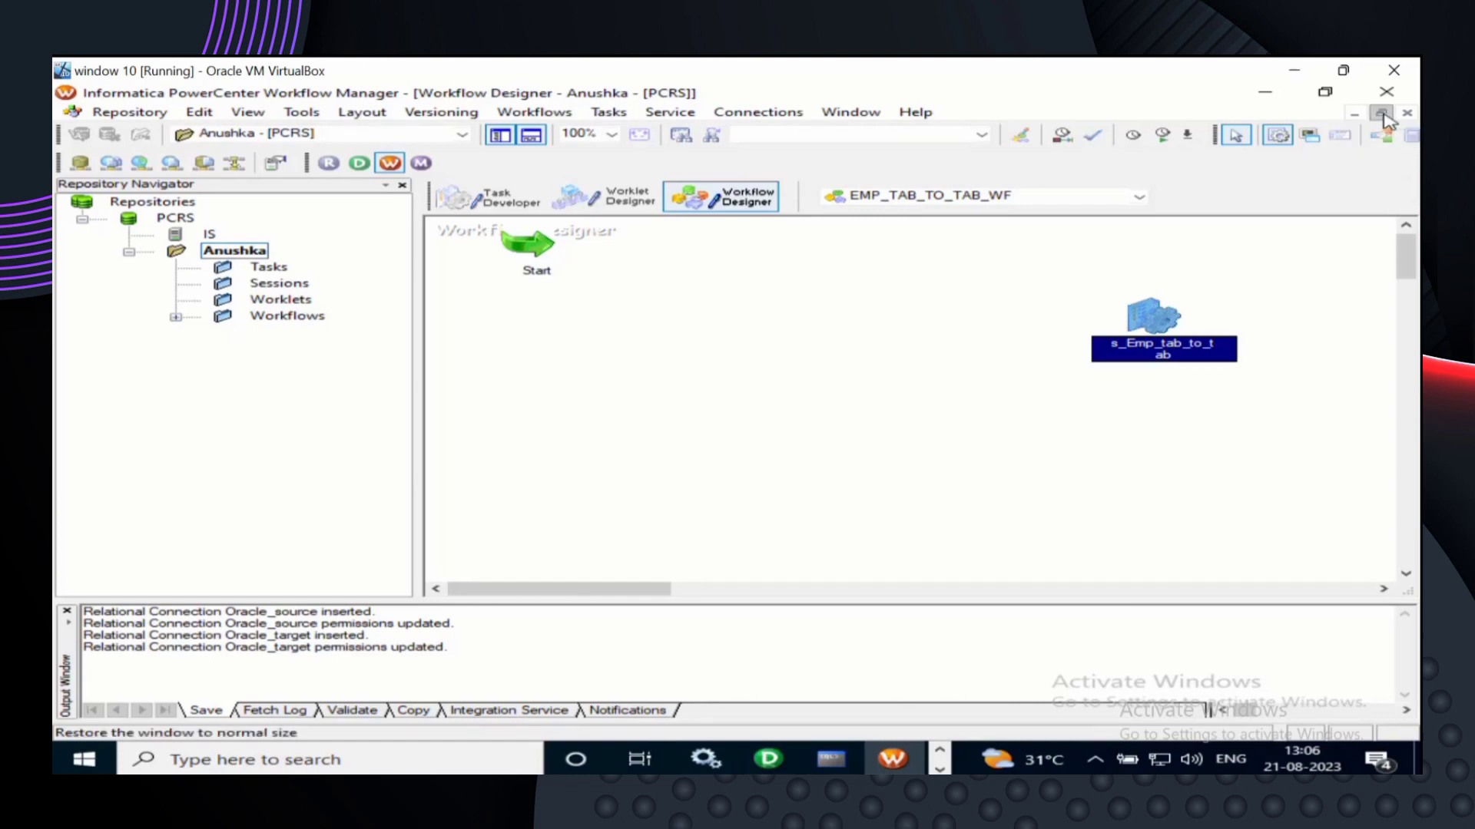
{"action": "left_click", "coordinate": [1383, 115]}
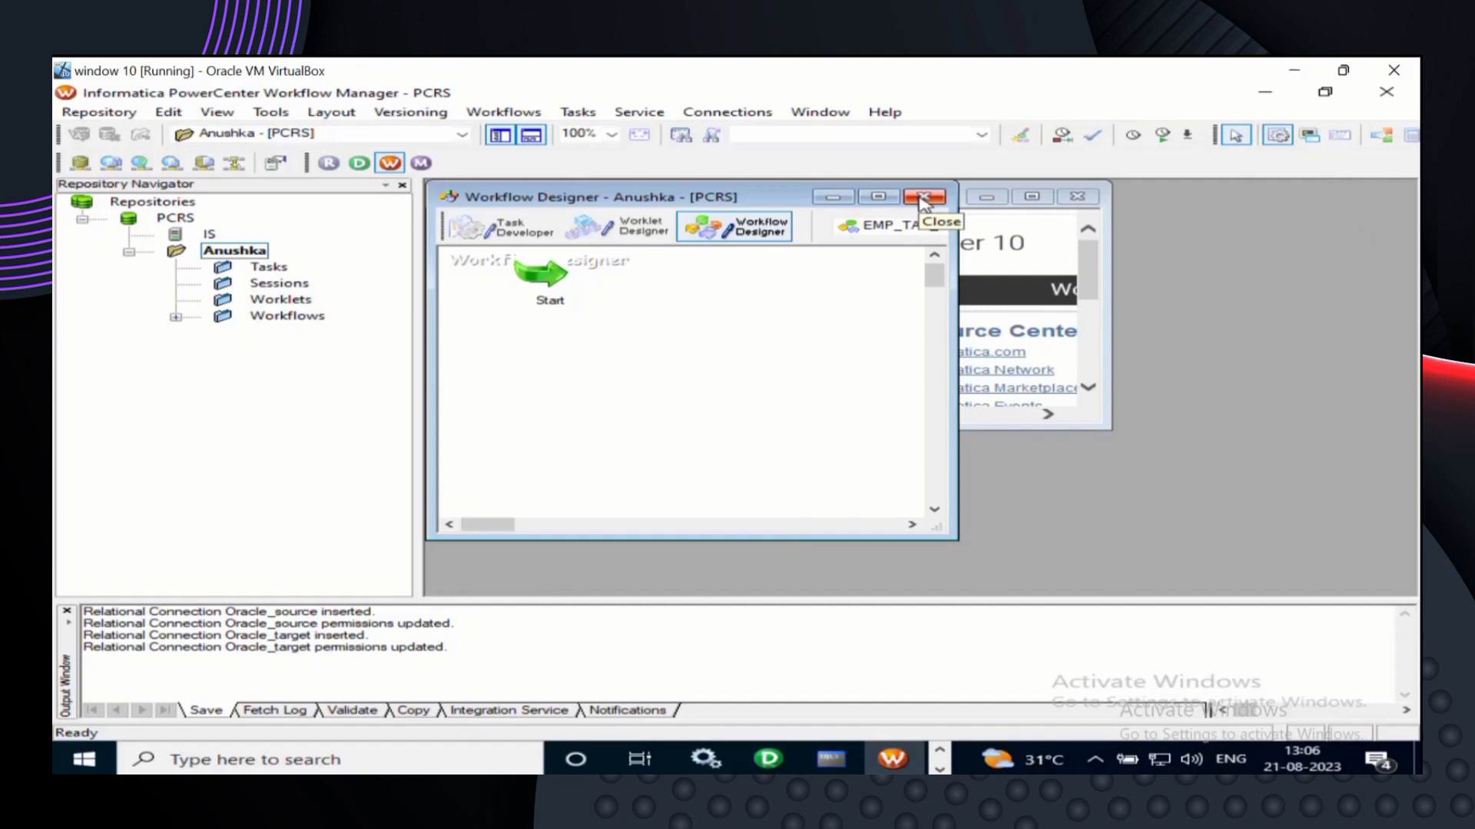
{"action": "left_click", "coordinate": [878, 198]}
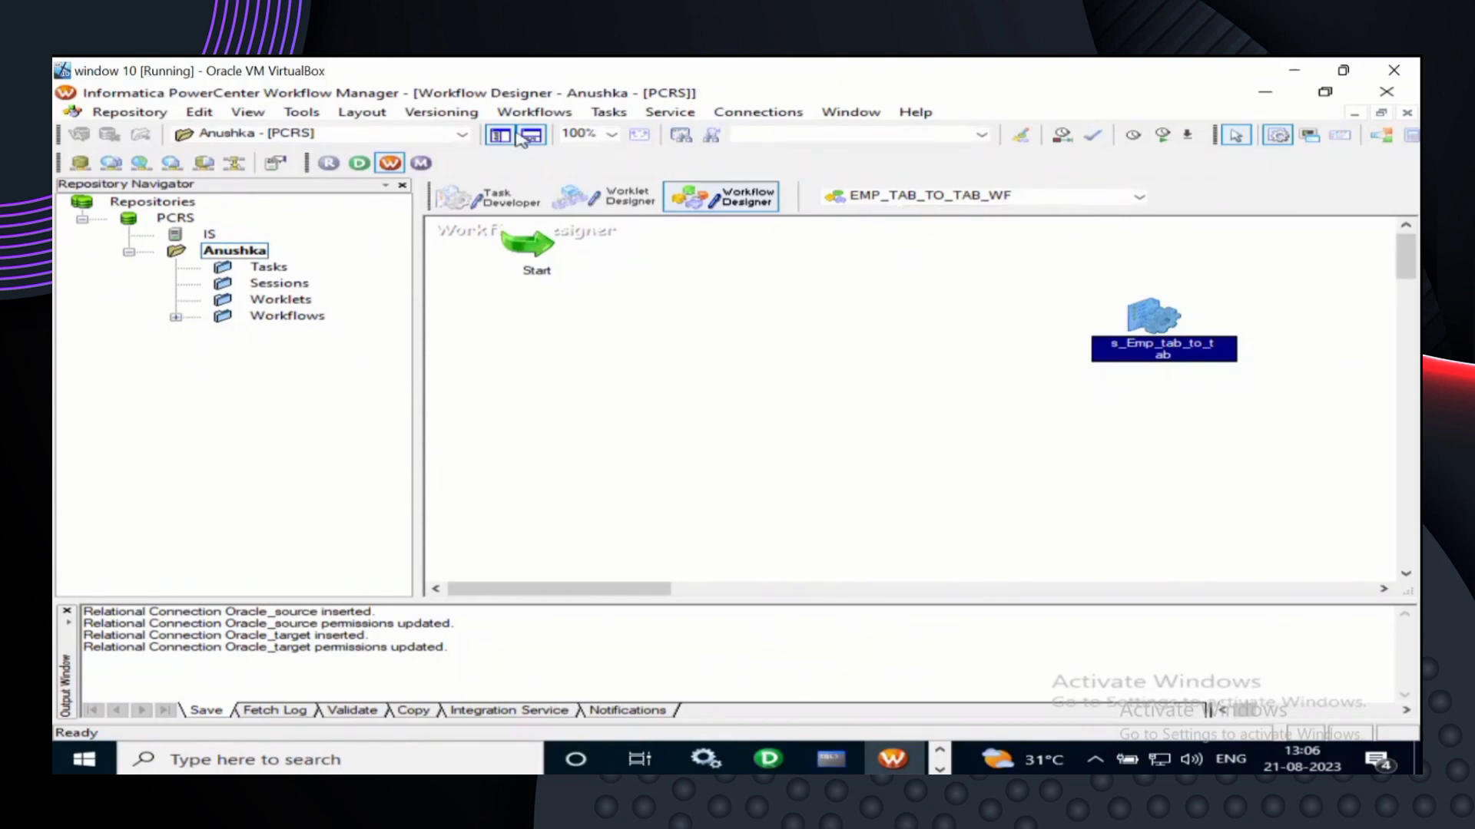
- Show the EMP_TAB_TO_TAB_WF canvas in View > Full Screen and scroll horizontally across it
{"action": "left_click", "coordinate": [247, 112]}
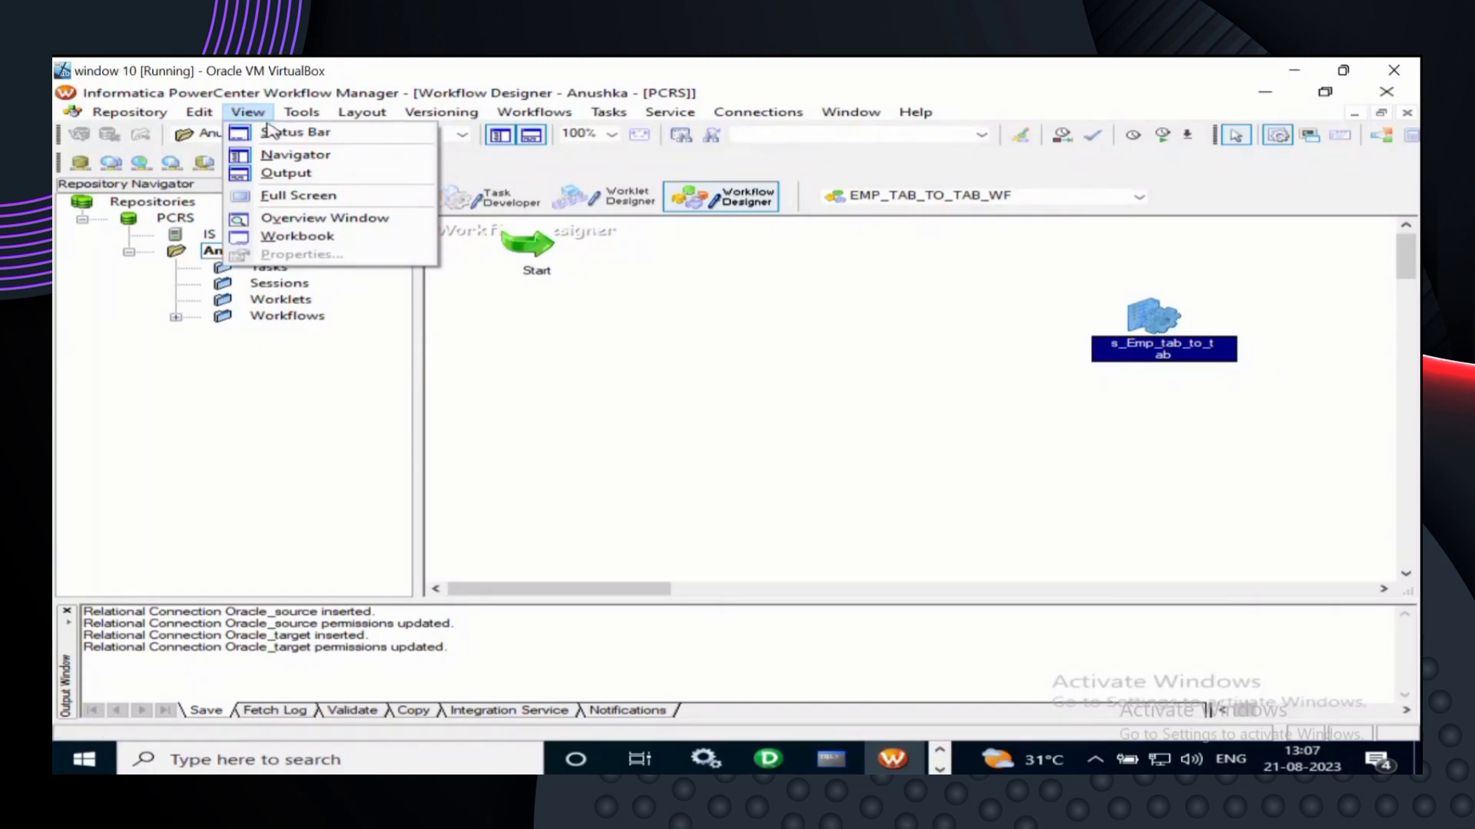
{"action": "left_click", "coordinate": [299, 201]}
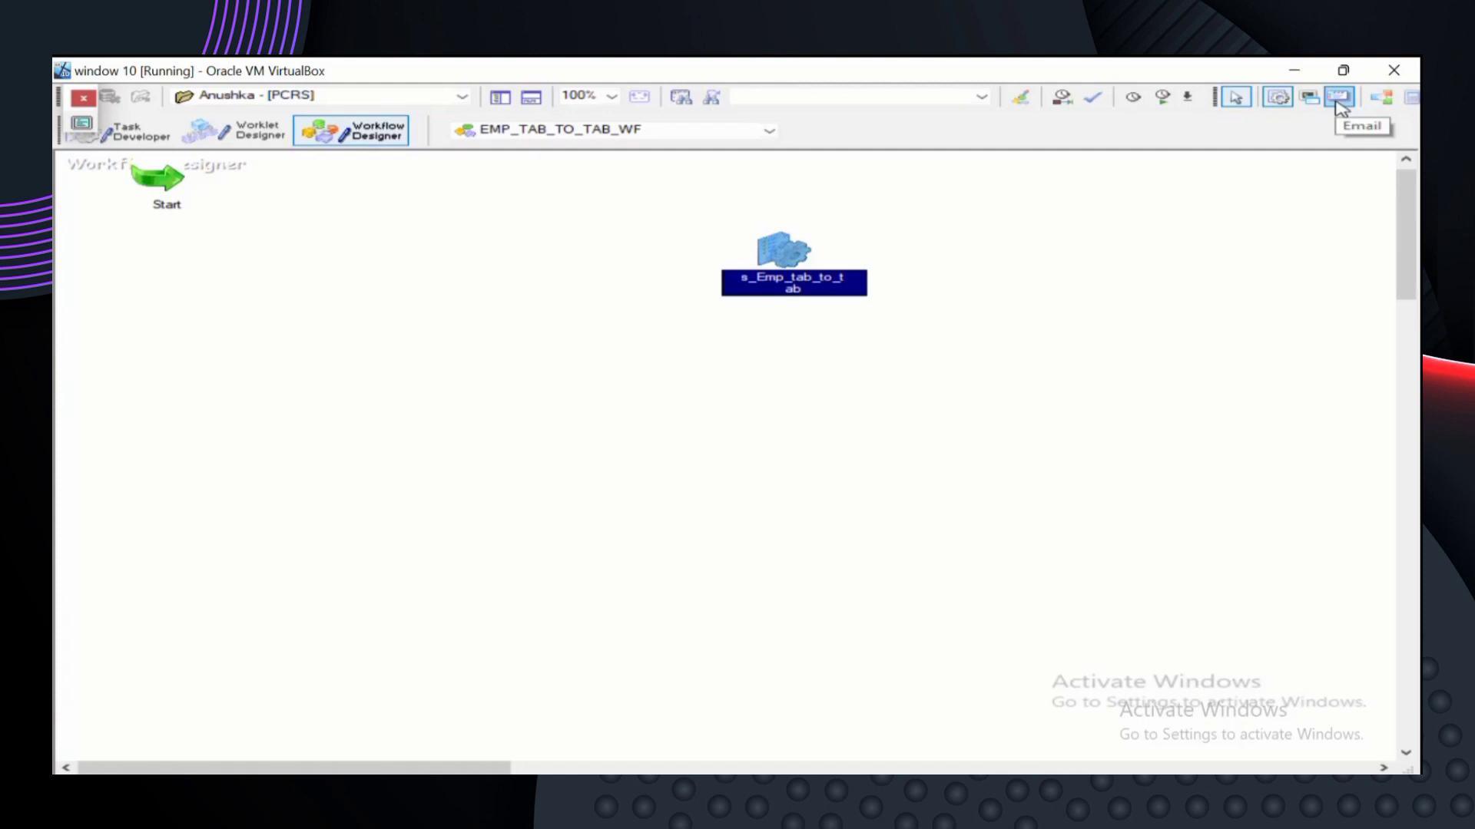
{"action": "left_click", "coordinate": [1275, 100]}
{"action": "left_click", "coordinate": [1383, 768]}
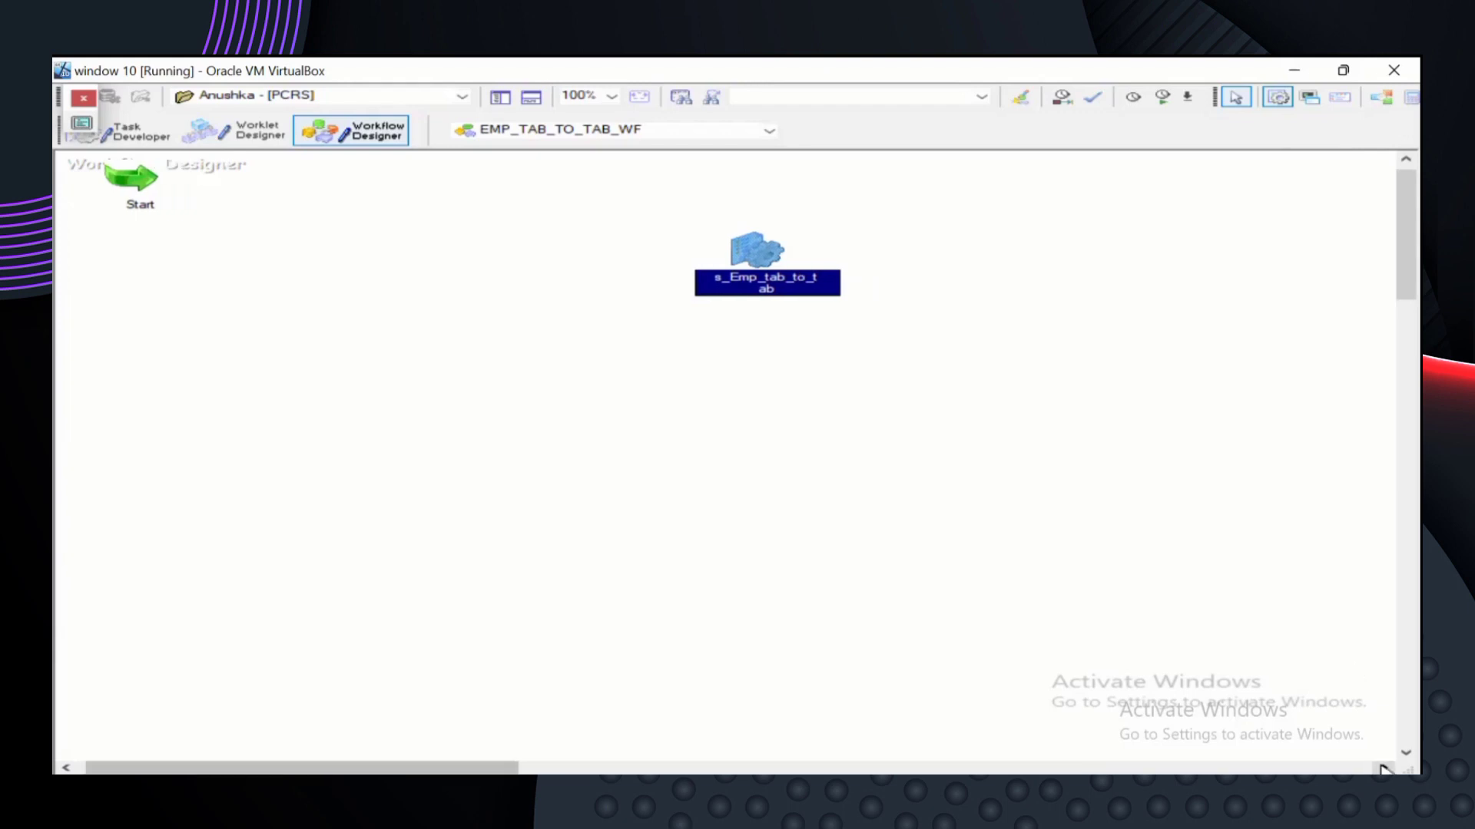
{"action": "left_click", "coordinate": [1382, 768]}
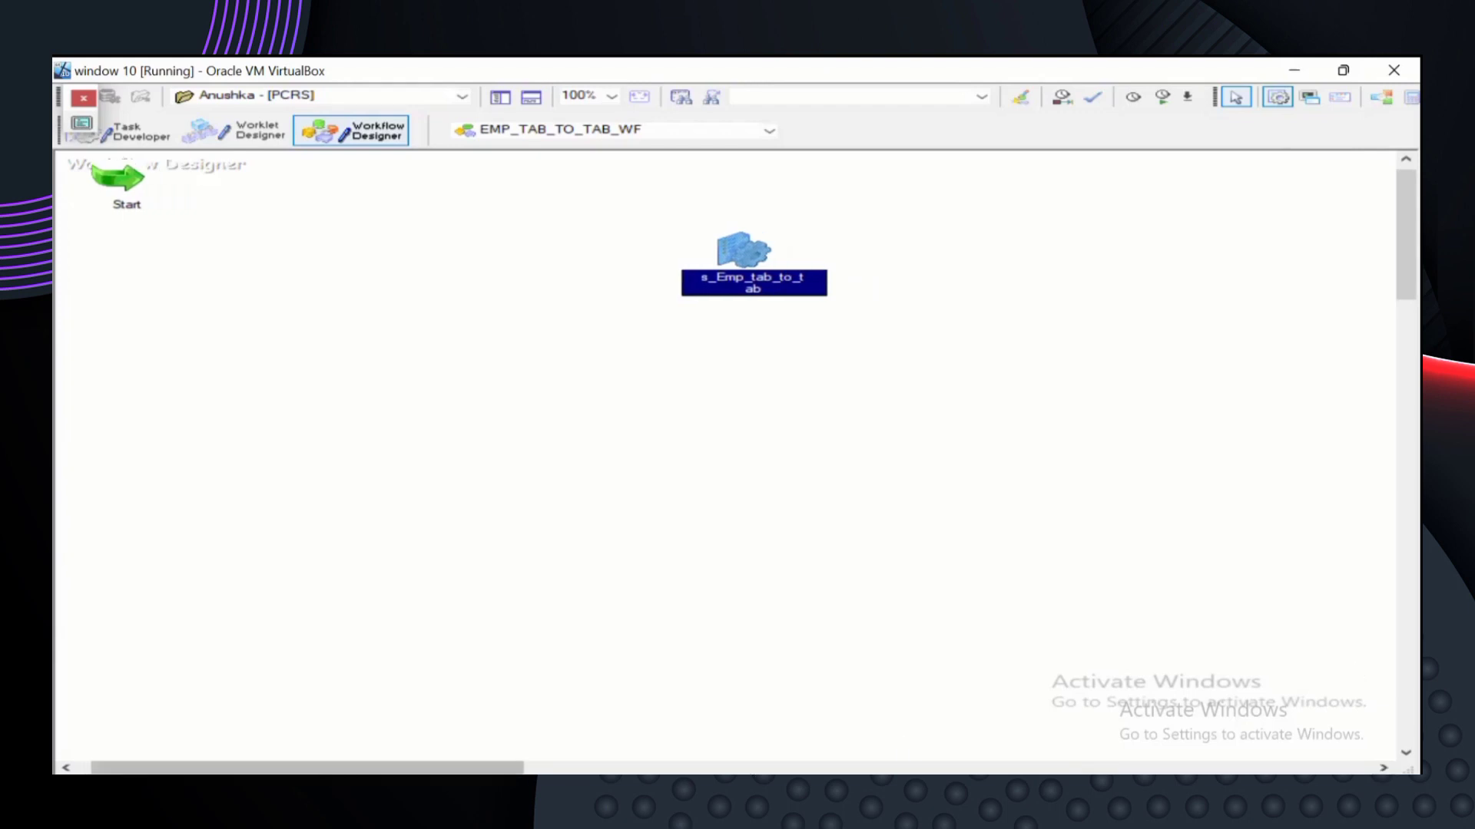
{"action": "left_click_drag", "start_coordinate": [468, 772], "coordinate": [362, 760]}
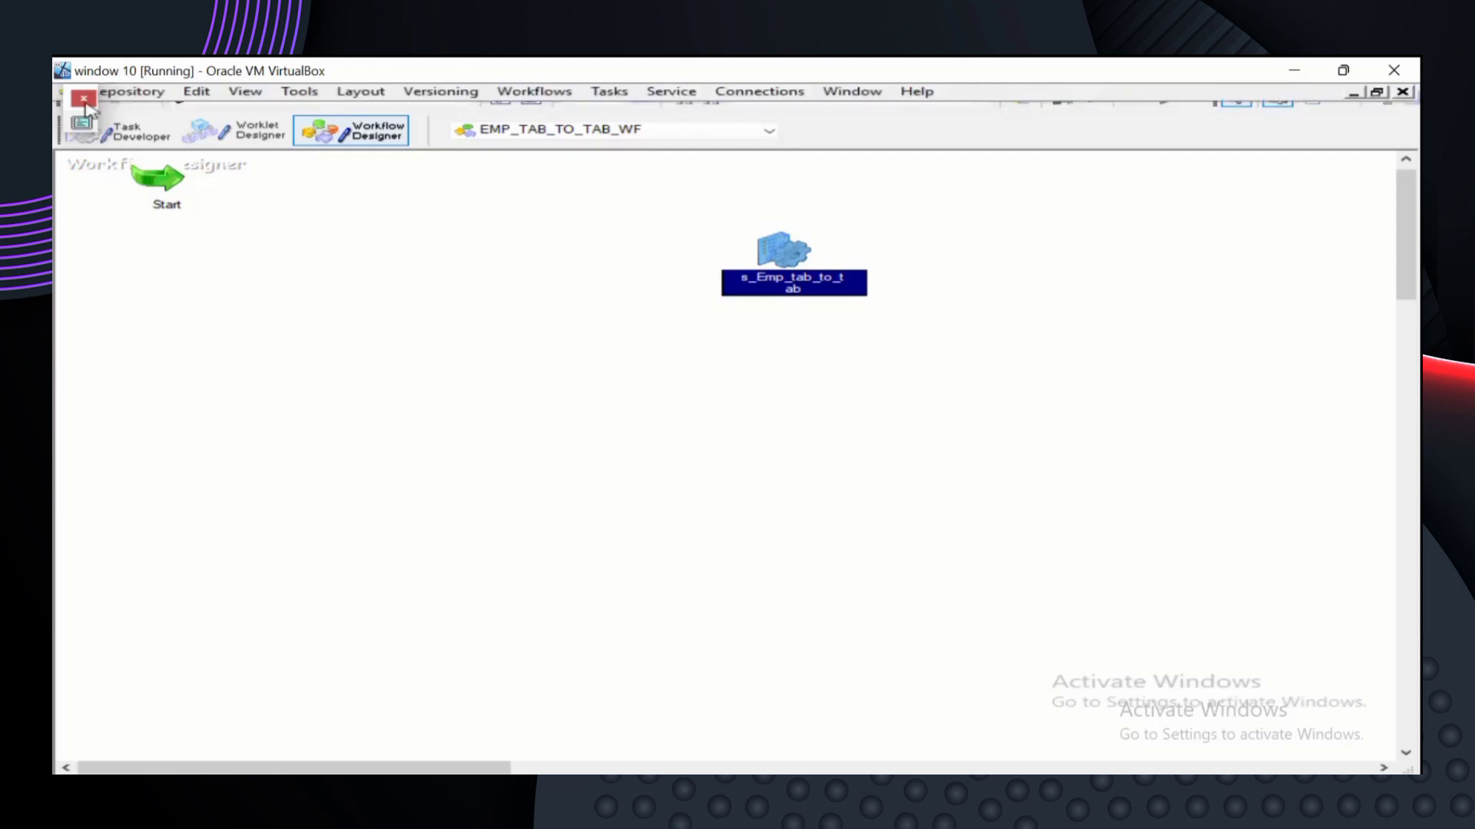
{"action": "left_click", "coordinate": [83, 101]}
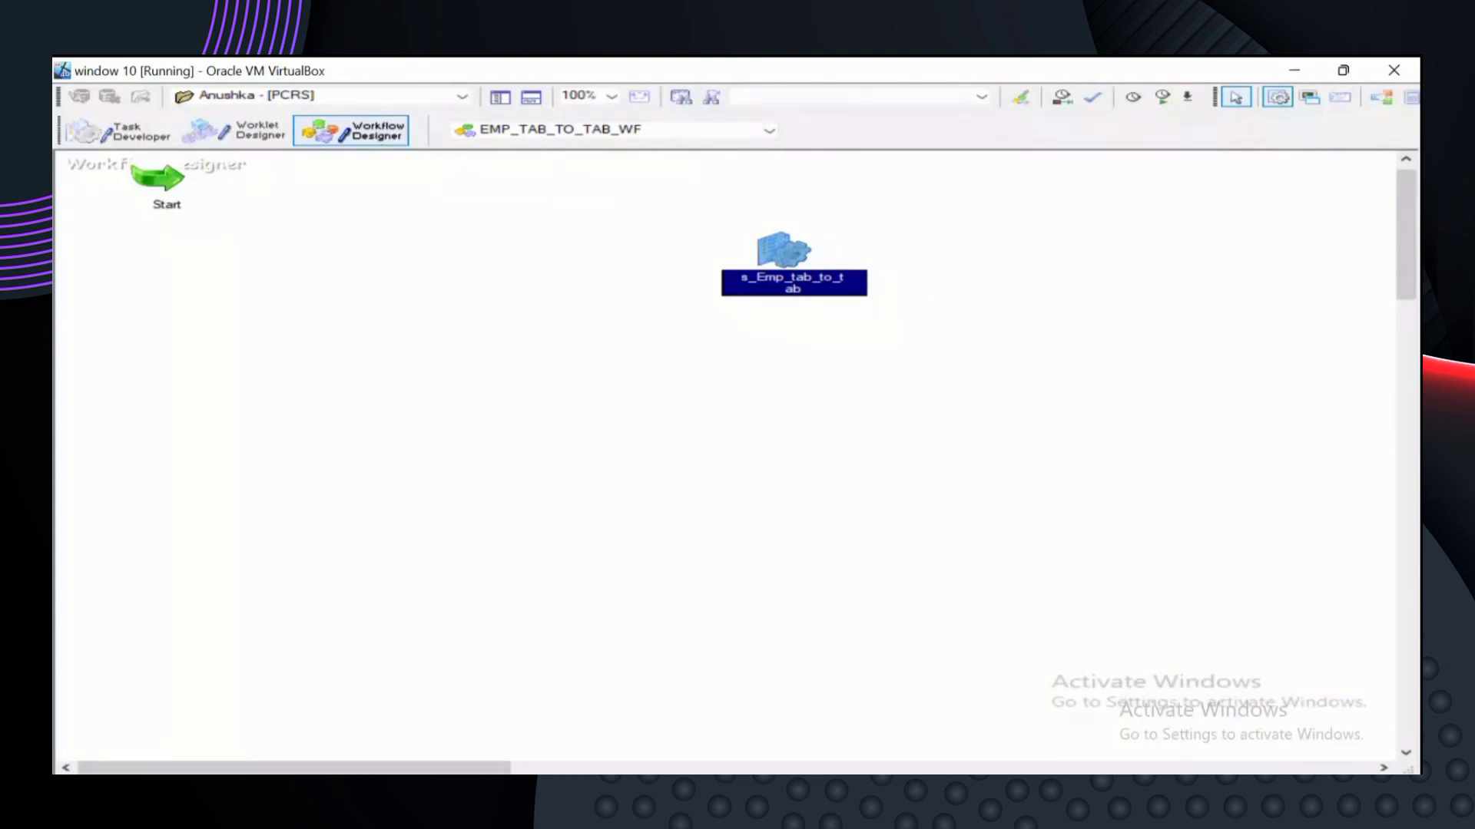
{"action": "key", "text": "alt+Tab"}
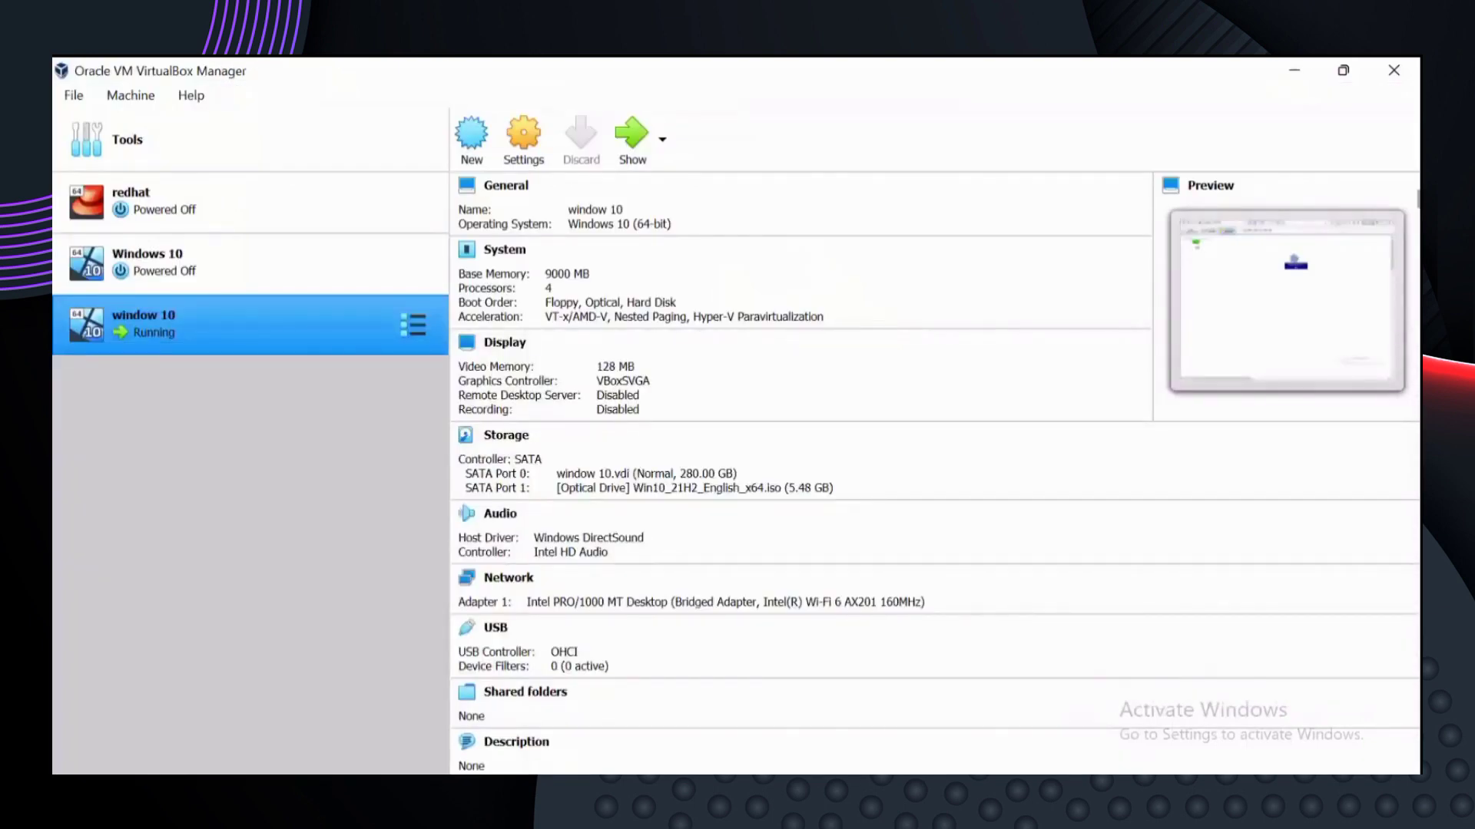
{"action": "mouse_move", "coordinate": [954, 791]}
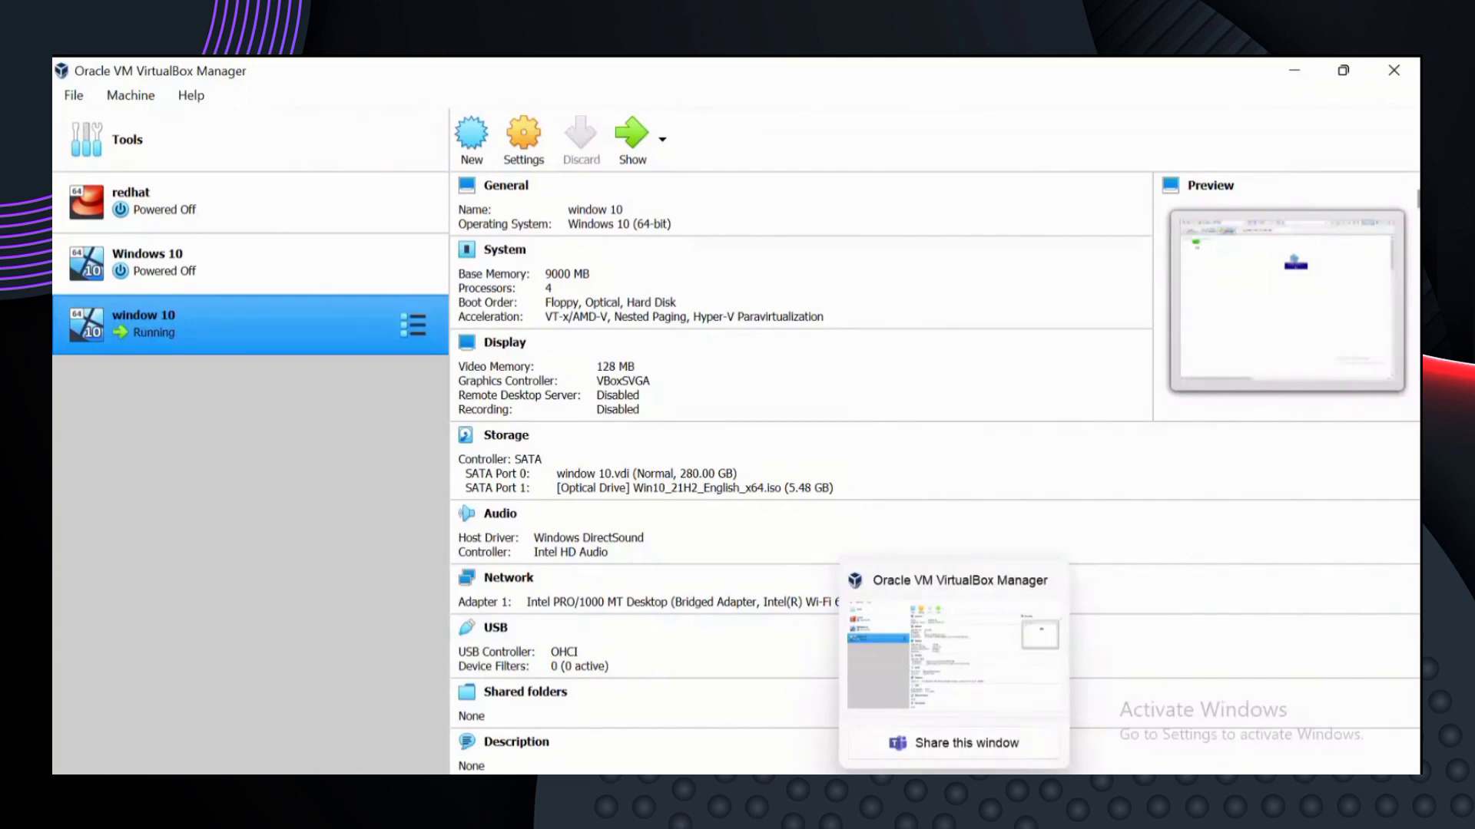
{"action": "left_click", "coordinate": [954, 791]}
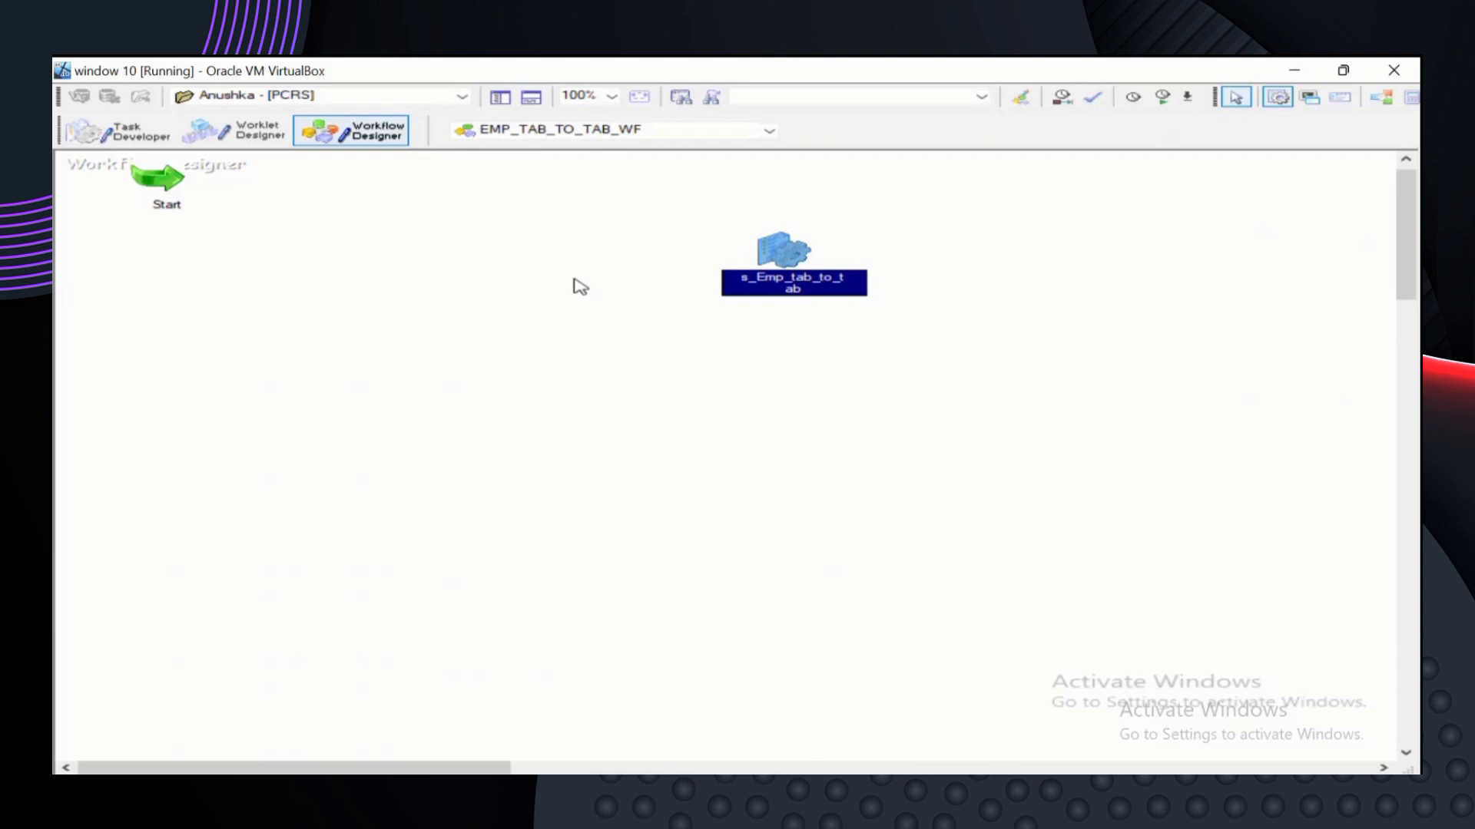
- Exit full-screen mode and bring up the View menu
{"action": "key", "text": "Escape"}
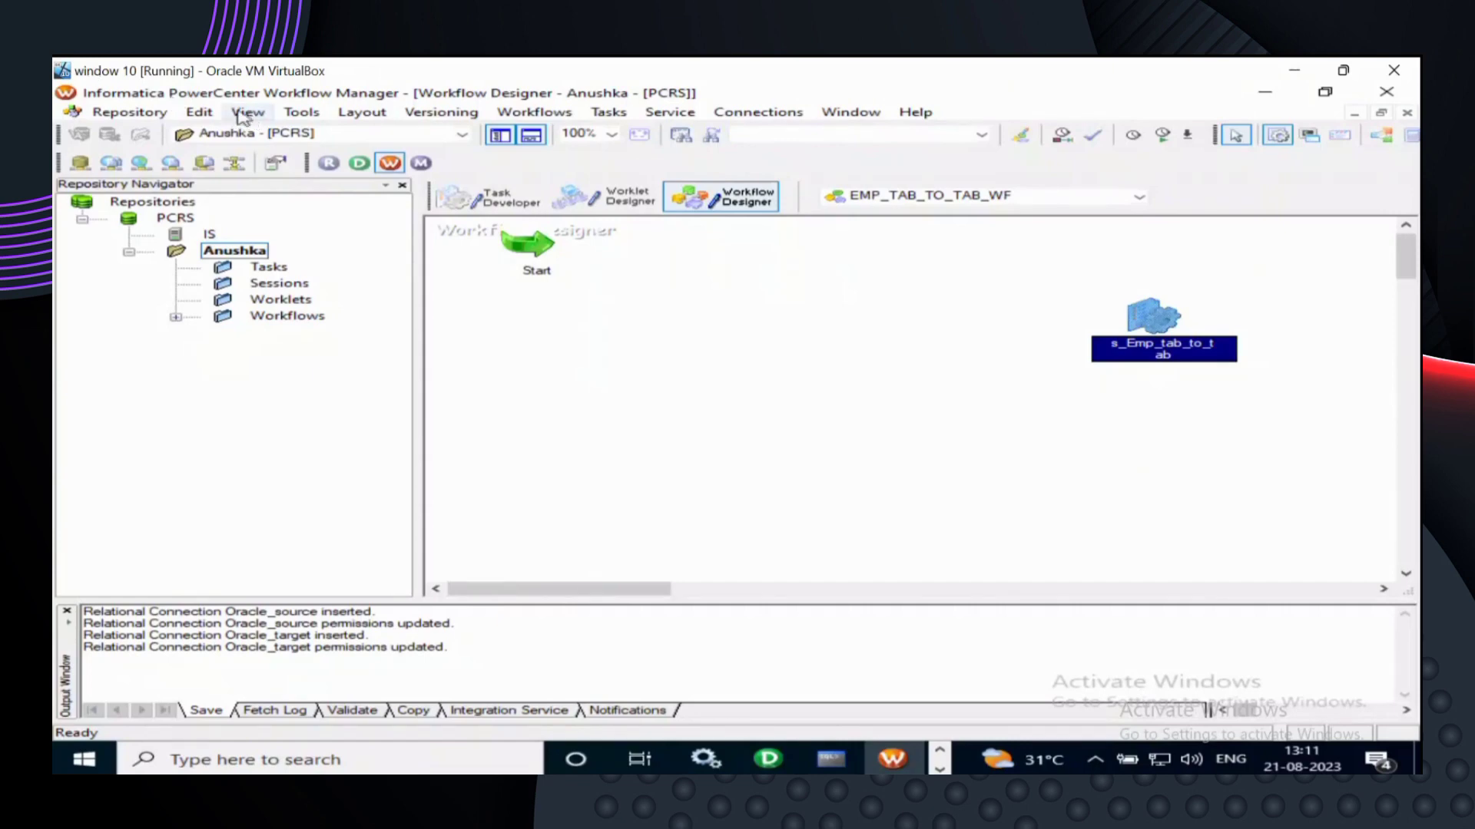
{"action": "left_click", "coordinate": [244, 115]}
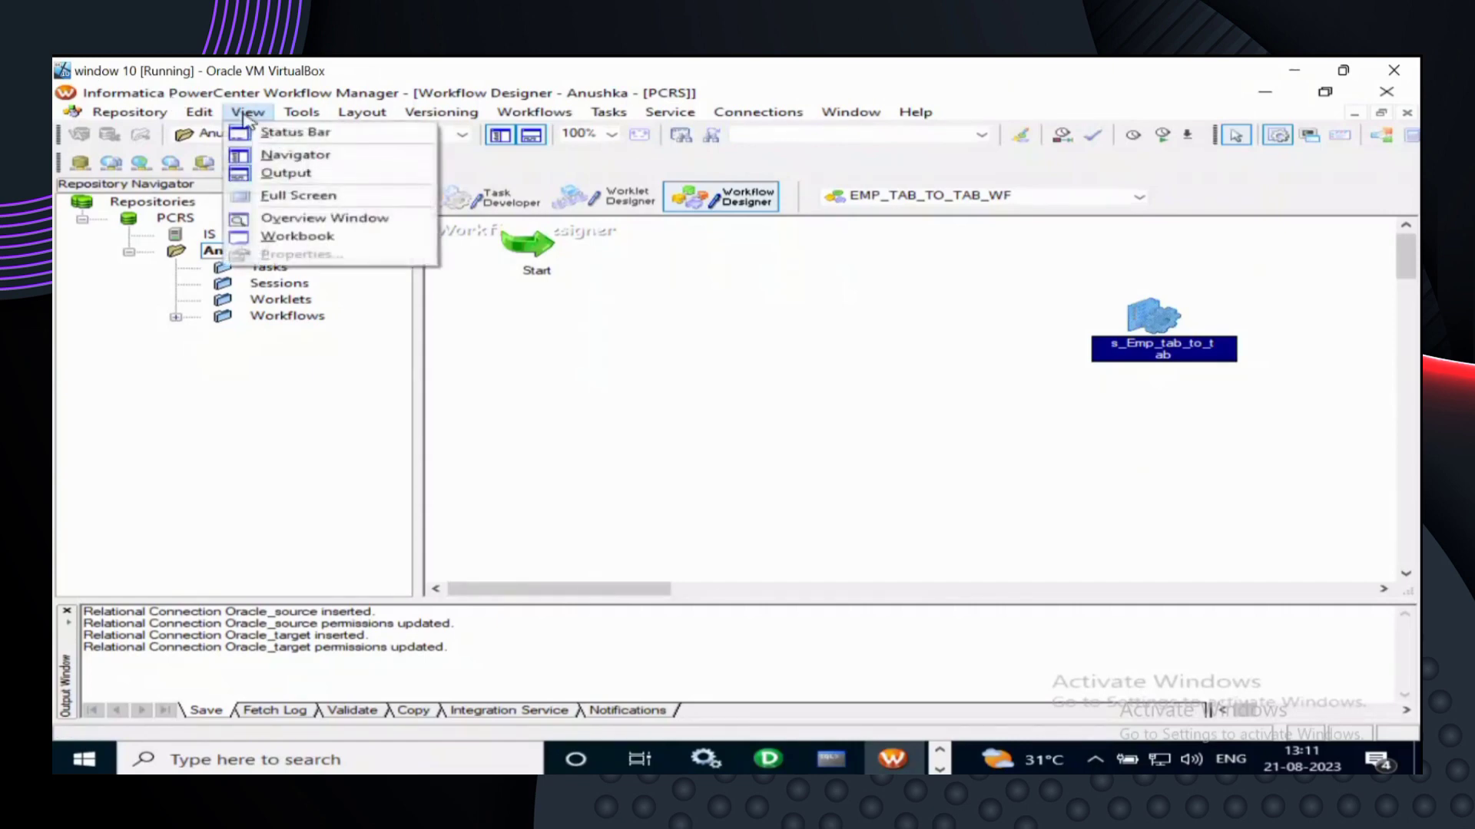
- Hide the Repository Navigator through View > Navigator
{"action": "left_click", "coordinate": [305, 162]}
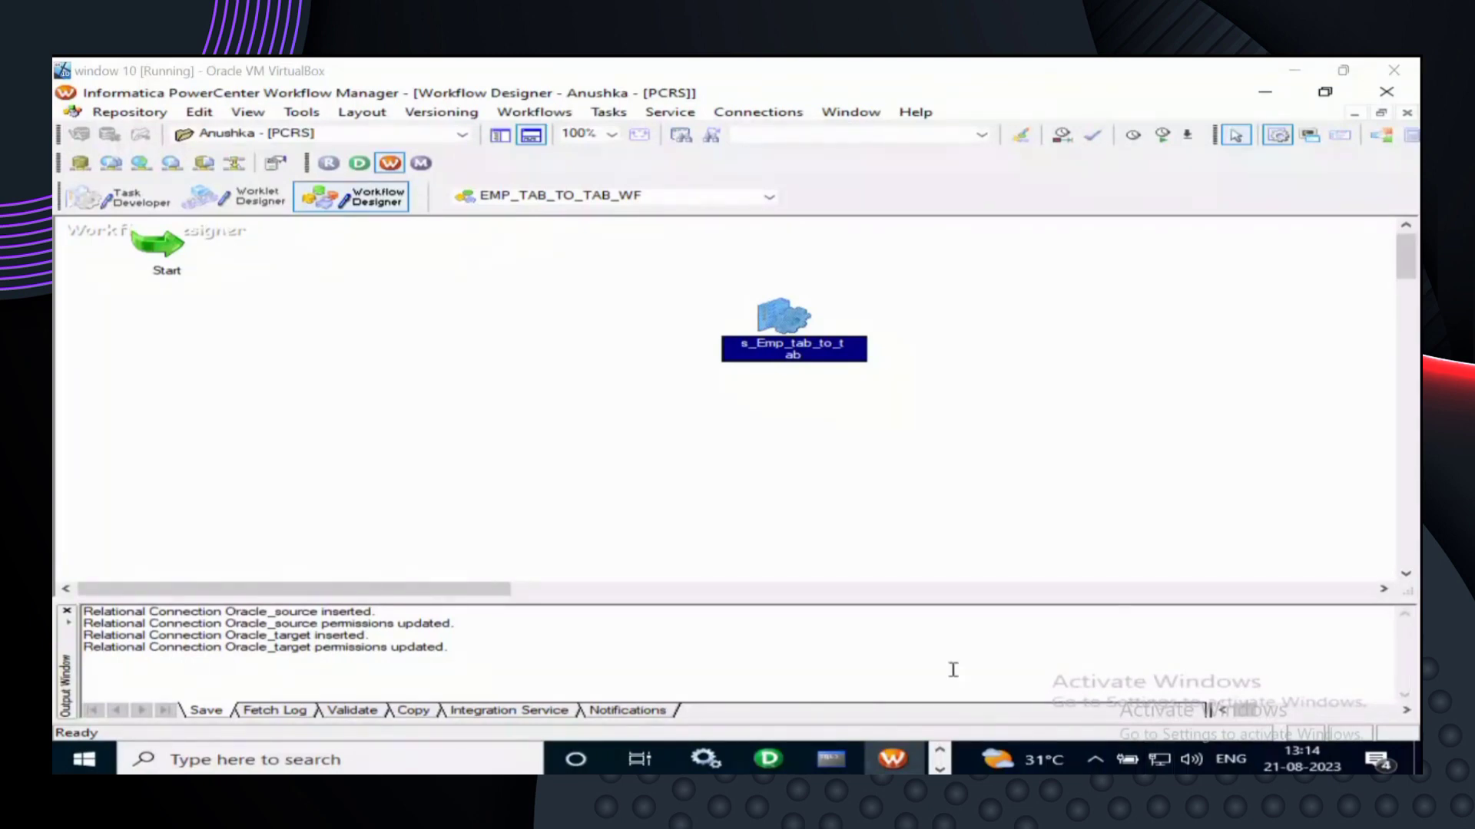
- Bring up the View menu again over the EMP_TAB_TO_TAB_WF canvas
{"action": "left_click", "coordinate": [248, 113]}
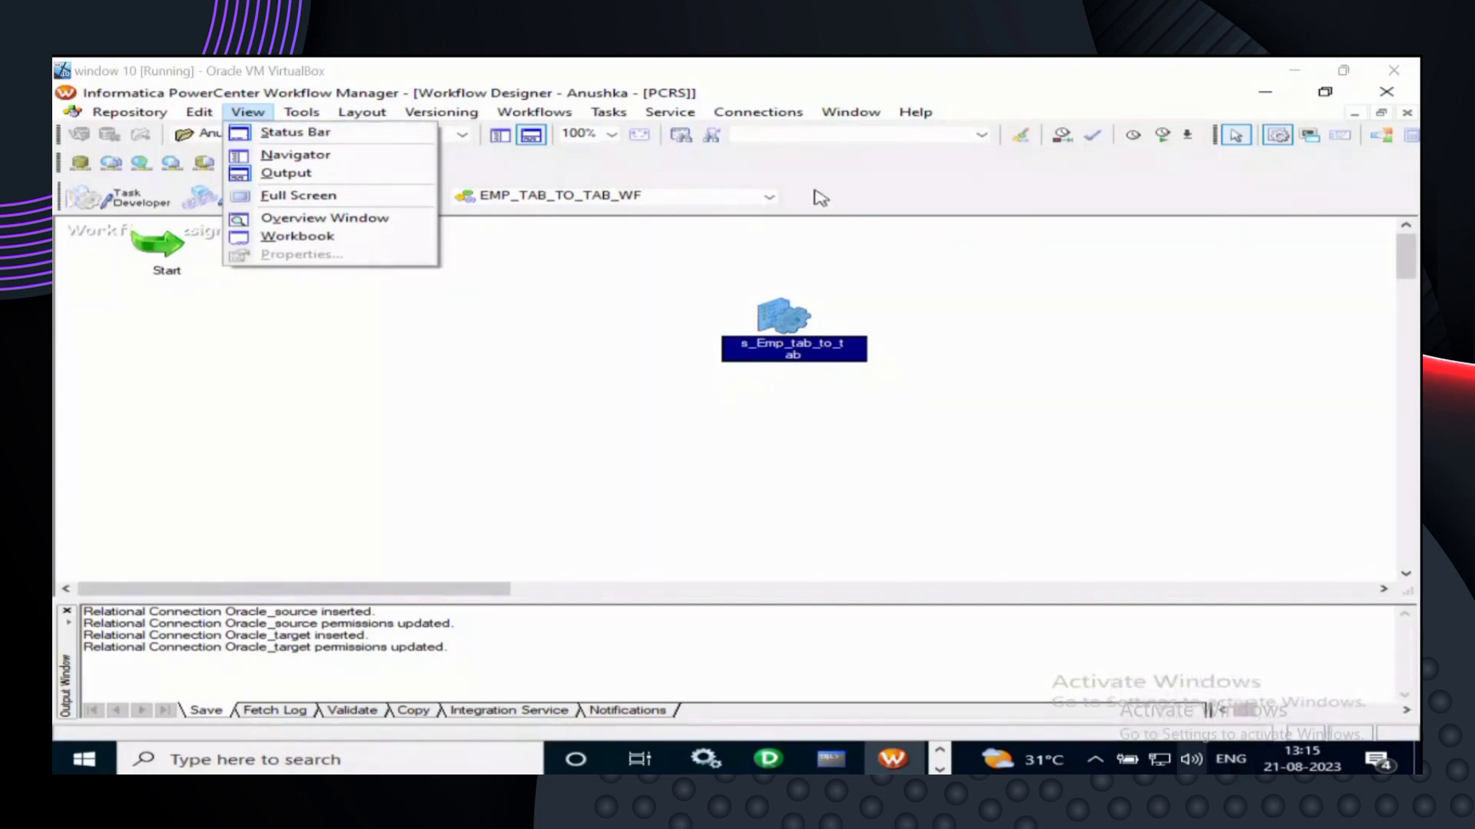
- Dismiss the View menu without choosing any entry
{"action": "left_click", "coordinate": [967, 232]}
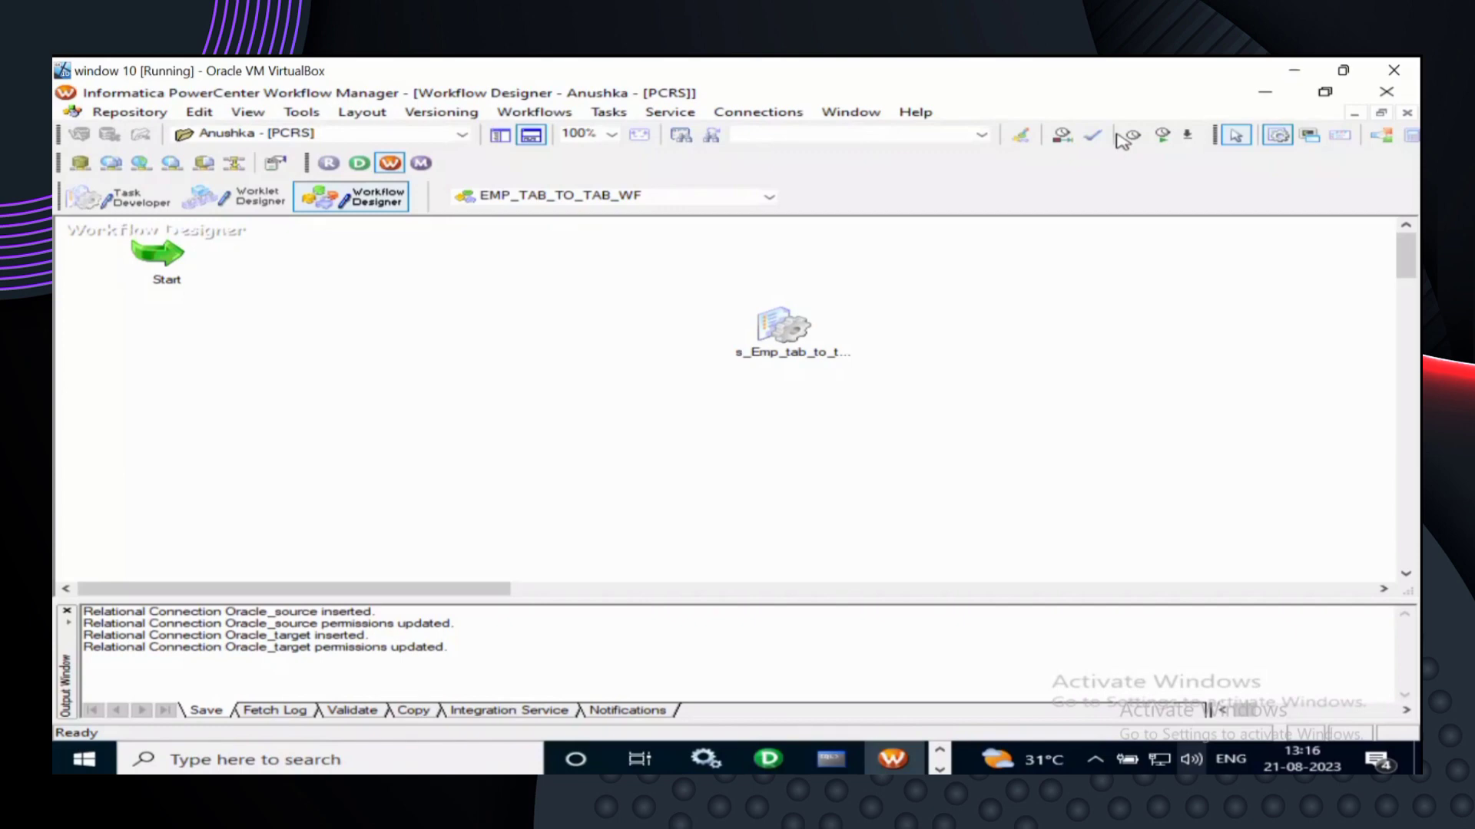
- Redock the tasks toolbar one row down so the Link Tasks button is visible
{"action": "left_click_drag", "start_coordinate": [1124, 141], "coordinate": [1131, 166]}
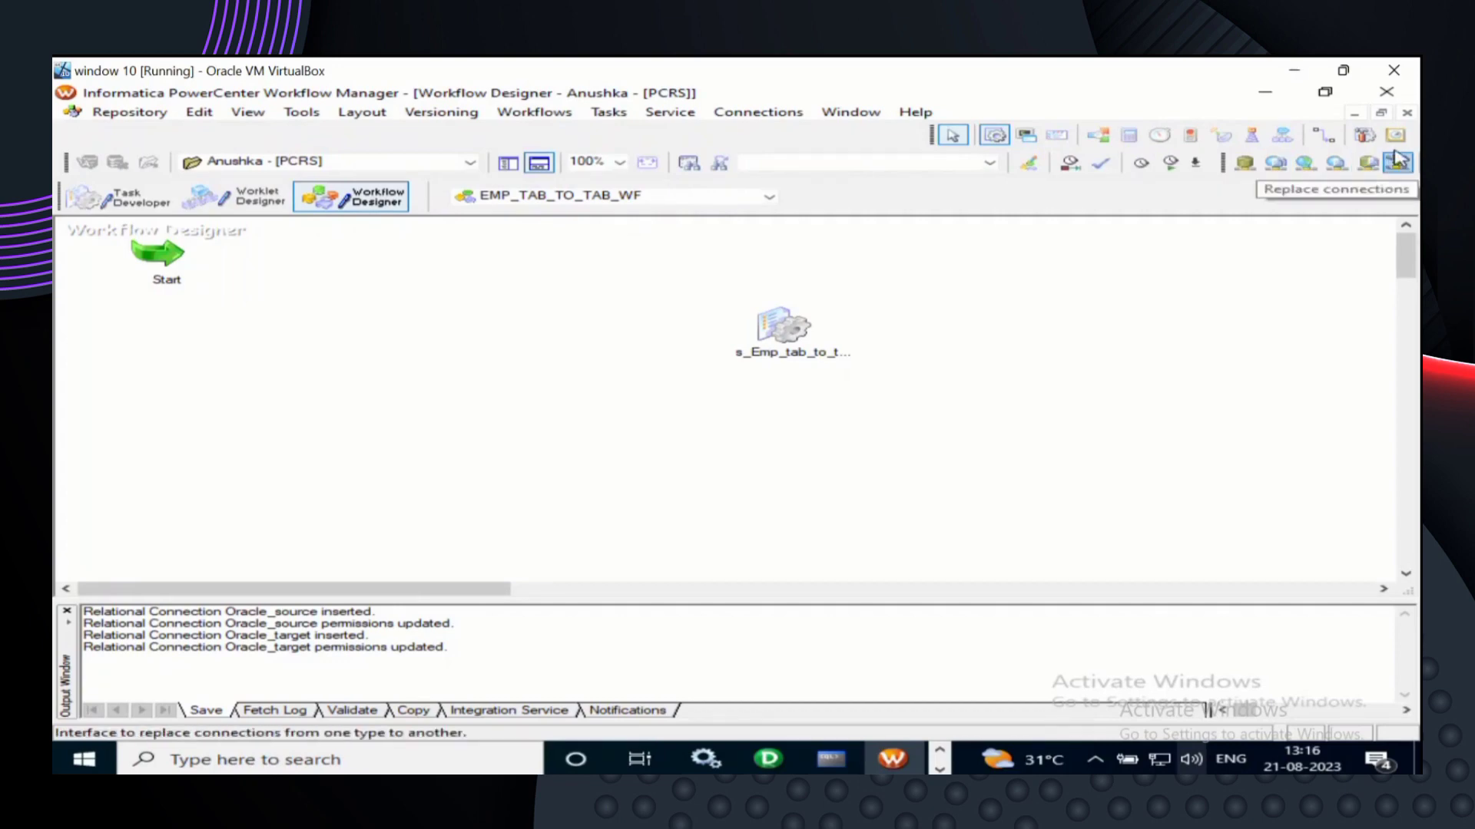
- Toggle between the Select and Link Tasks tools, leaving Link Tasks mode active
{"action": "left_click", "coordinate": [1333, 139]}
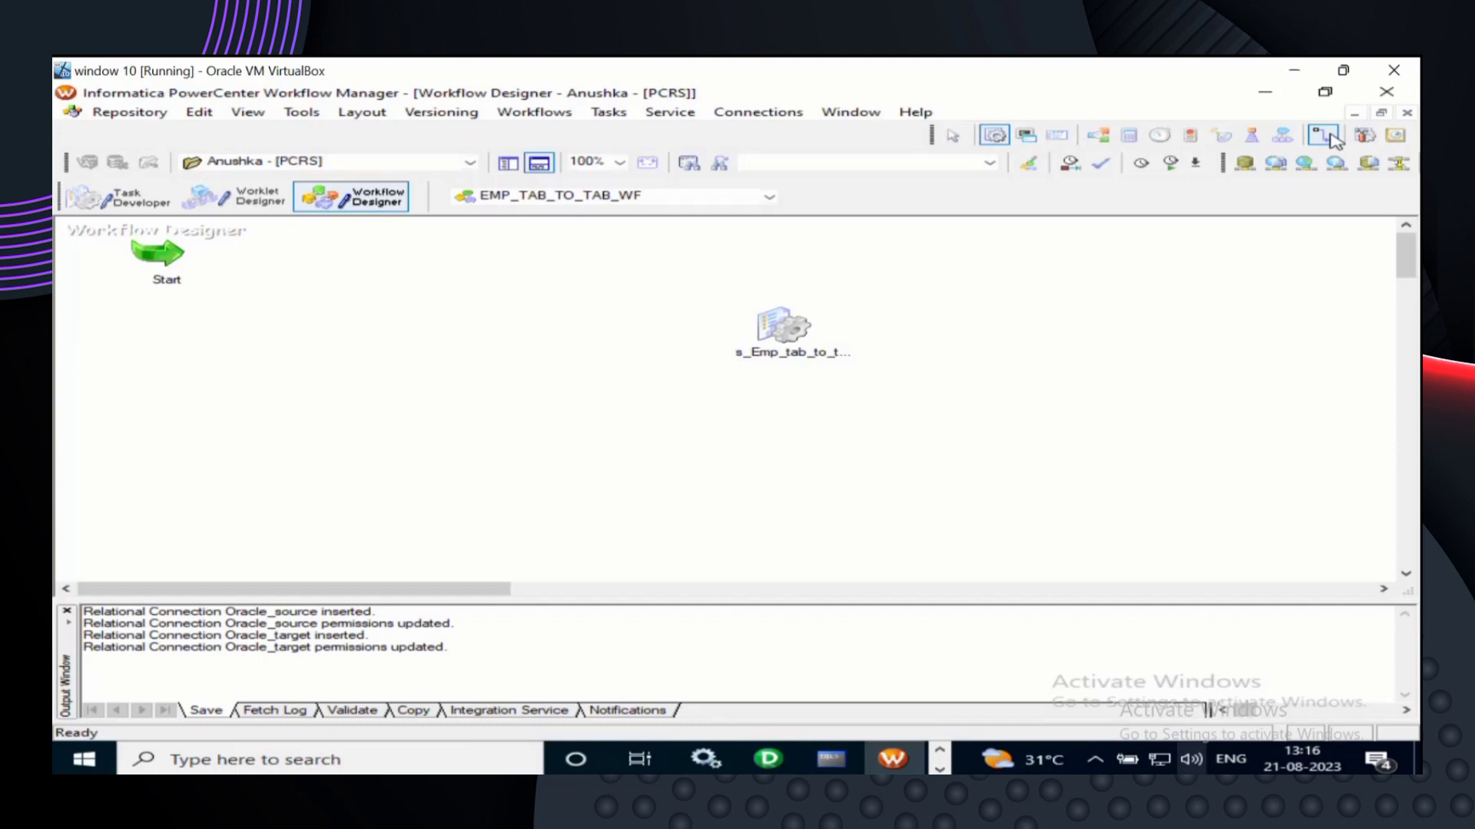
{"action": "left_click", "coordinate": [1332, 139]}
{"action": "left_click", "coordinate": [1334, 140]}
{"action": "left_click", "coordinate": [1334, 141]}
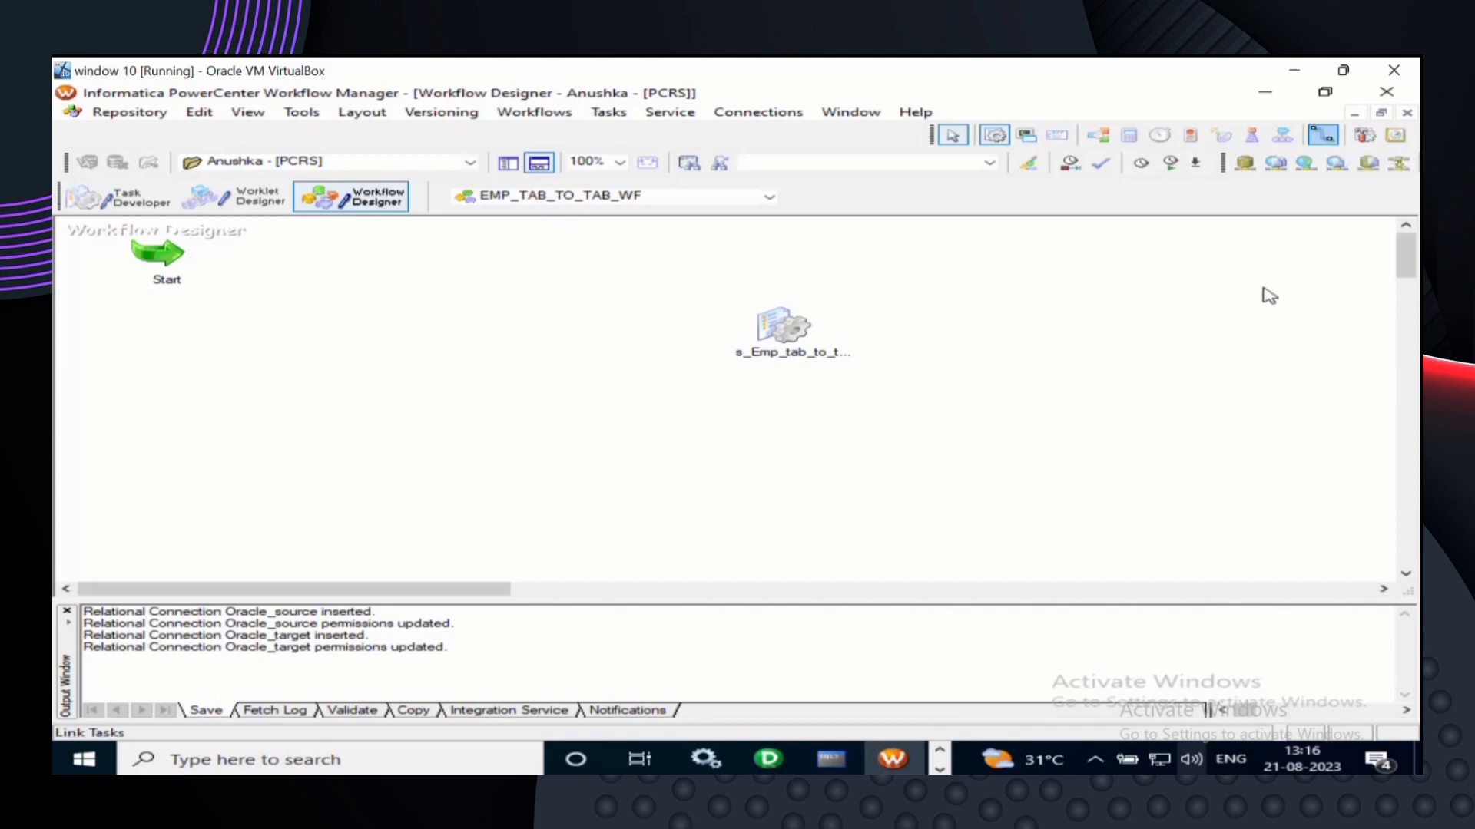
{"action": "left_click", "coordinate": [1335, 138]}
{"action": "left_click", "coordinate": [1332, 140]}
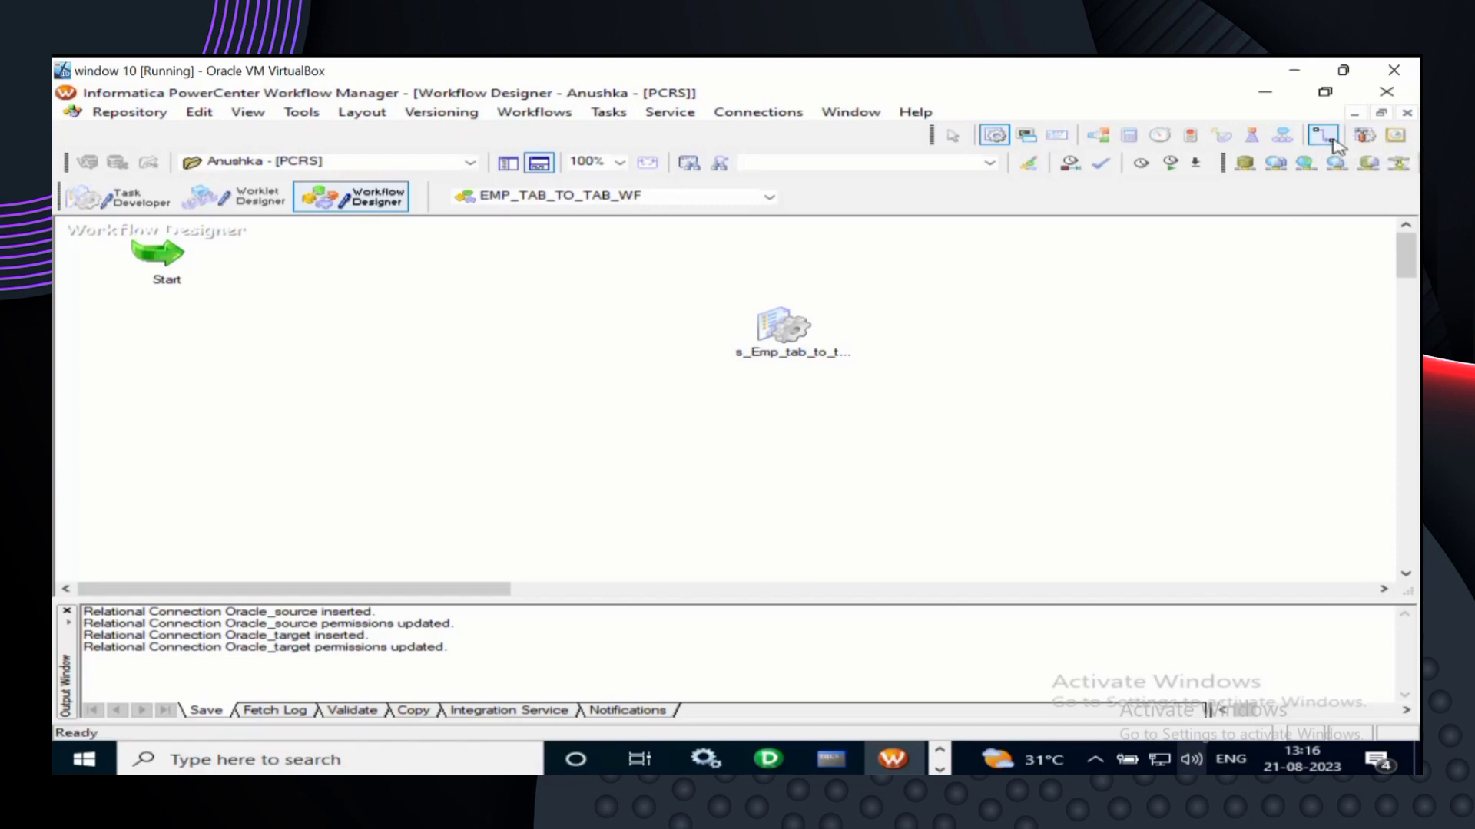
{"action": "left_click", "coordinate": [1335, 142]}
{"action": "left_click", "coordinate": [1335, 140]}
{"action": "left_click", "coordinate": [1322, 138]}
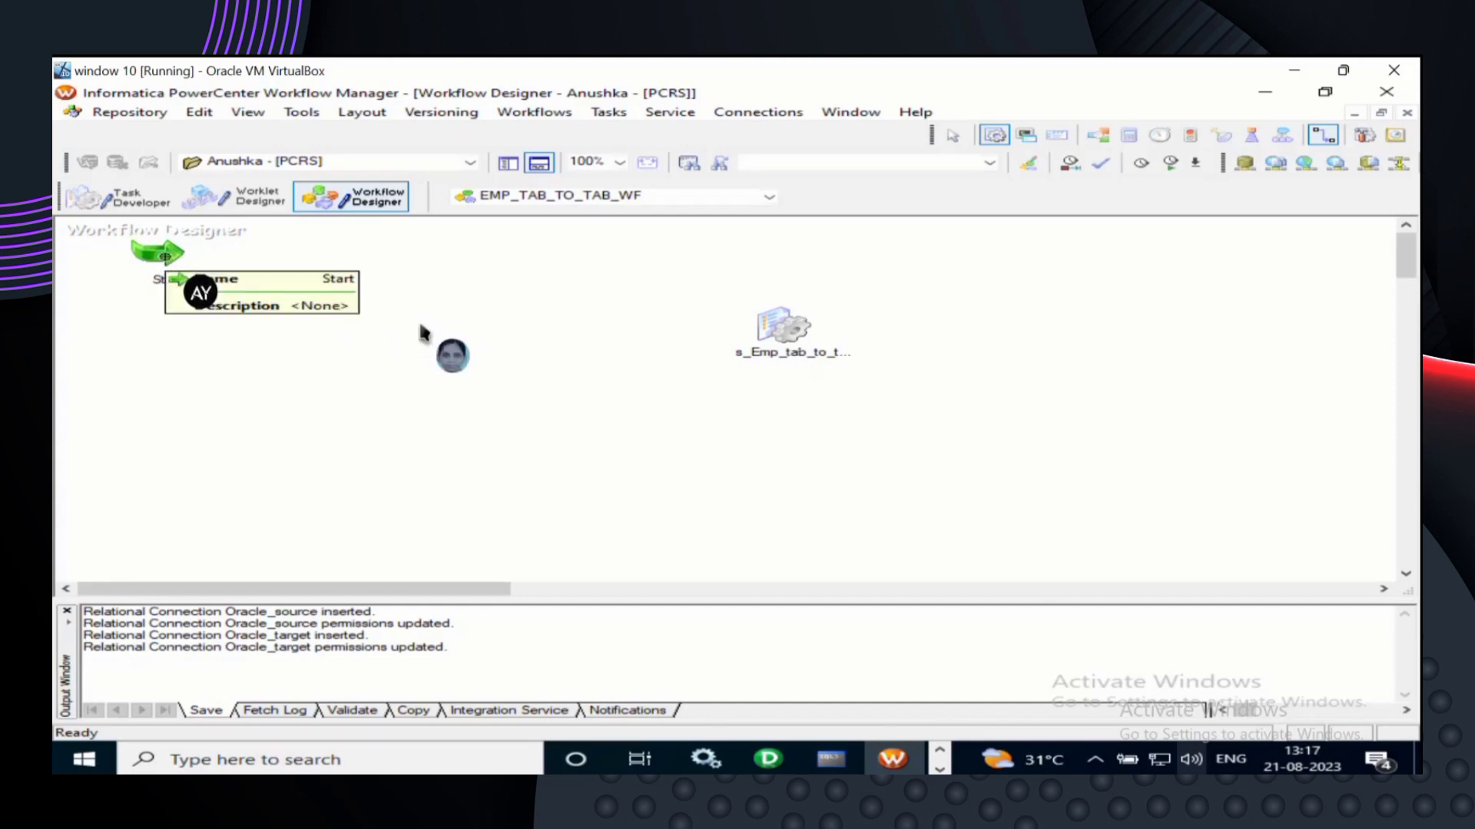
- Move the Start task beside session s_Emp_tab_to_tab and reactivate Link Tasks mode
{"action": "left_click_drag", "start_coordinate": [163, 264], "coordinate": [351, 375]}
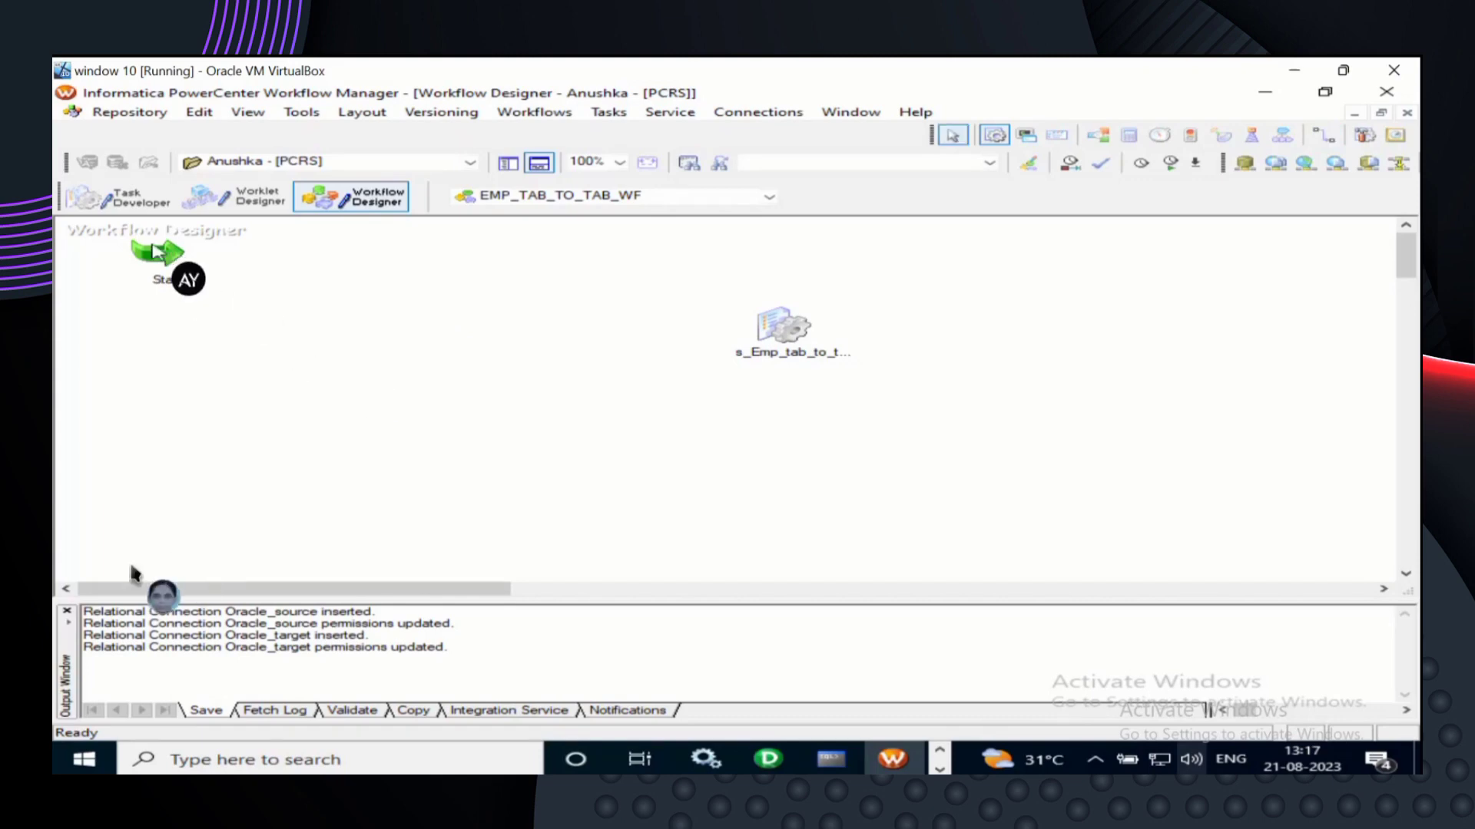
{"action": "left_click_drag", "start_coordinate": [163, 256], "coordinate": [586, 342]}
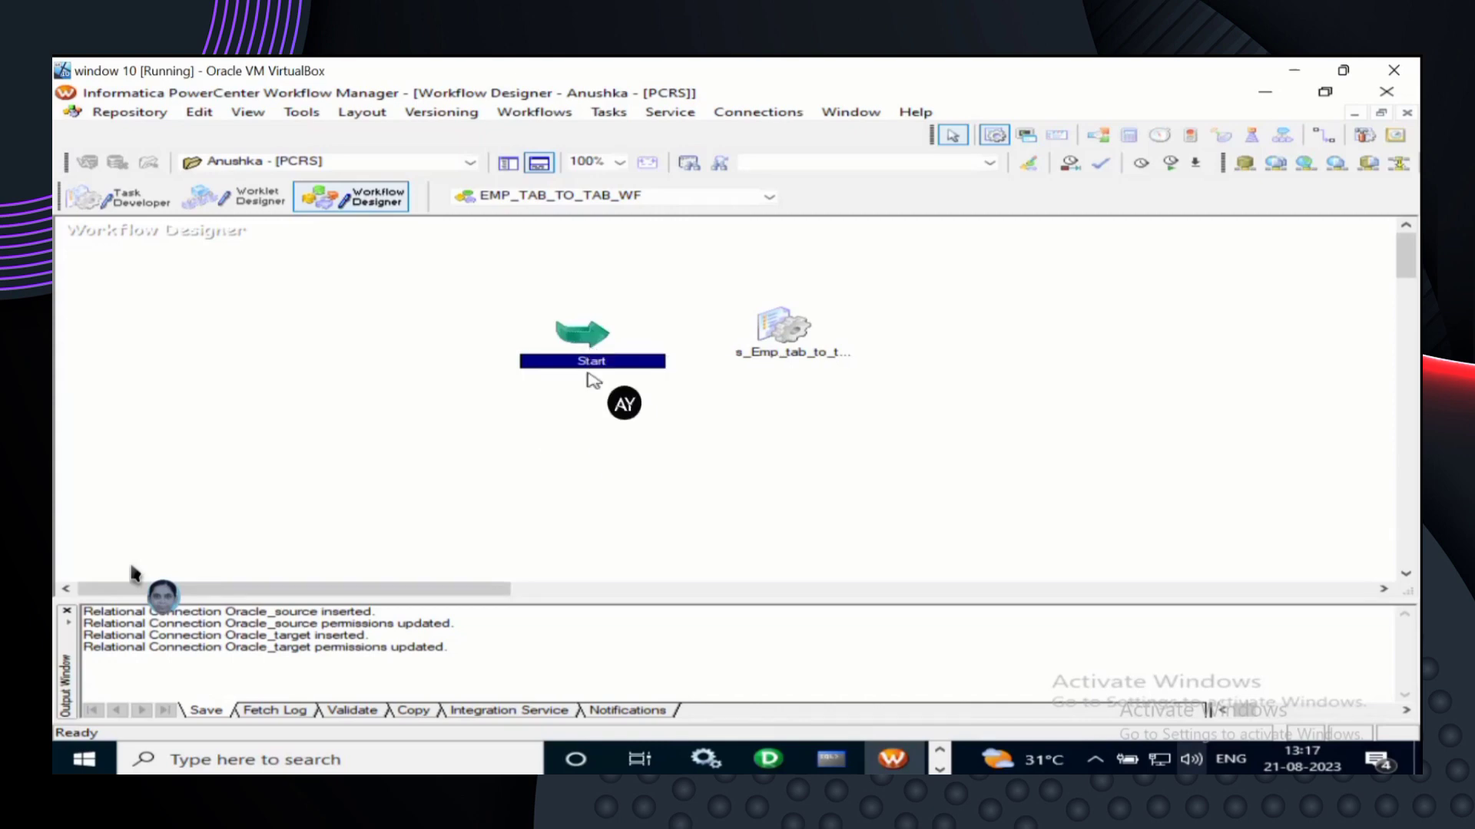
{"action": "left_click", "coordinate": [1324, 137]}
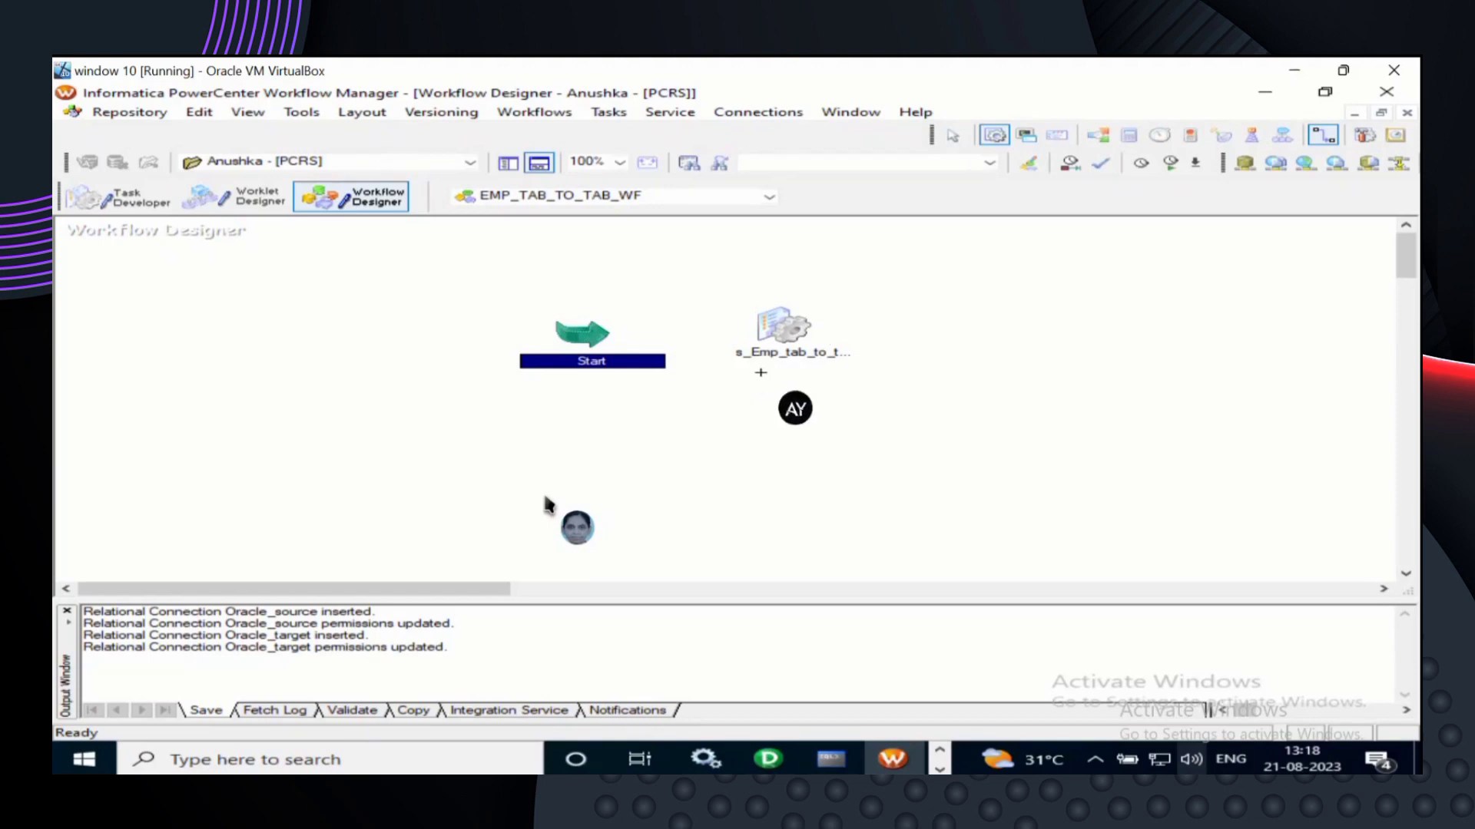
- Draw a link from Start to session s_Emp_tab_to_tab, then leave link mode
{"action": "left_click_drag", "start_coordinate": [574, 332], "coordinate": [768, 353]}
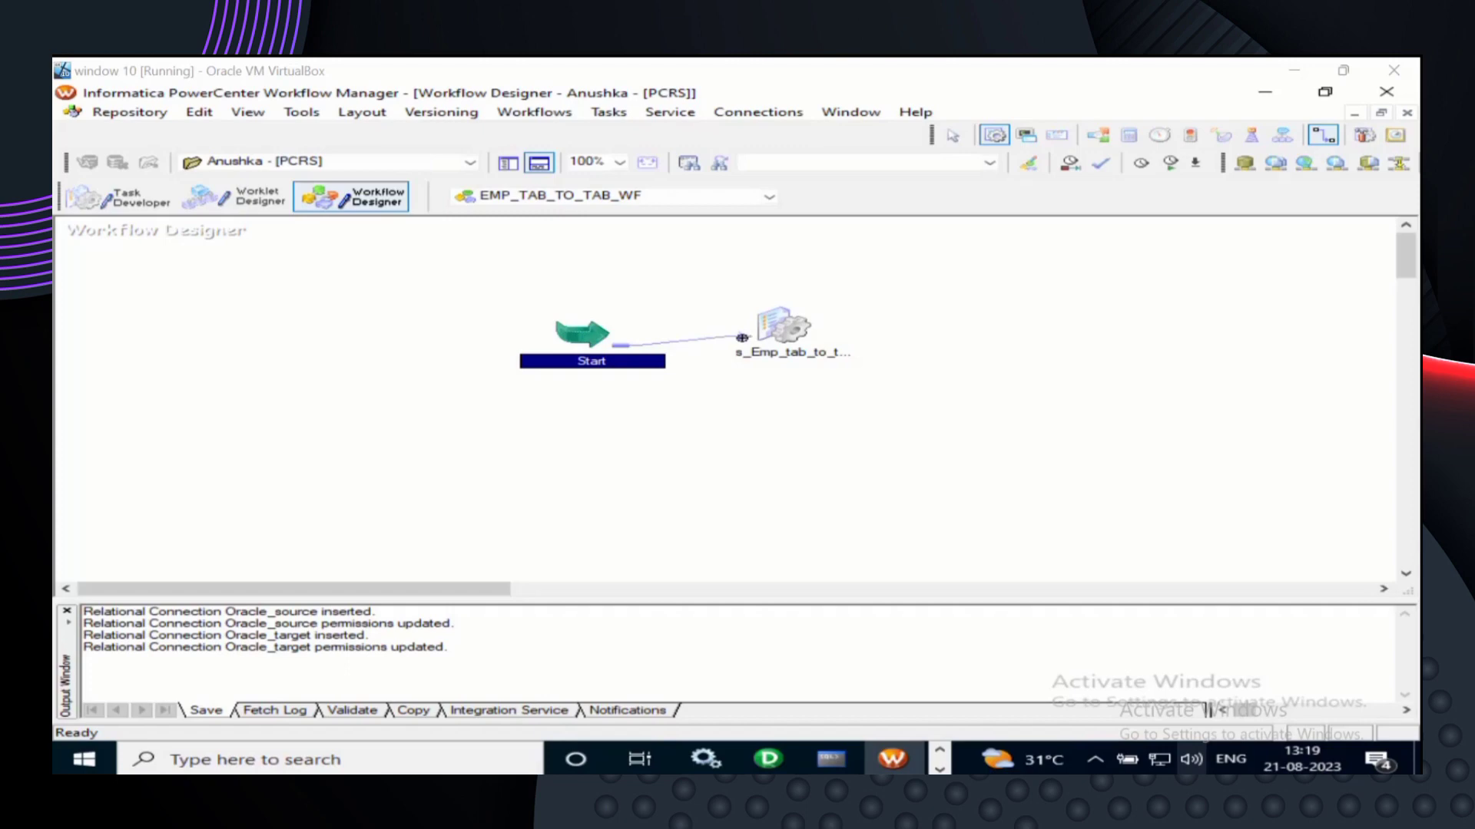
{"action": "left_click_drag", "start_coordinate": [747, 338], "coordinate": [784, 350]}
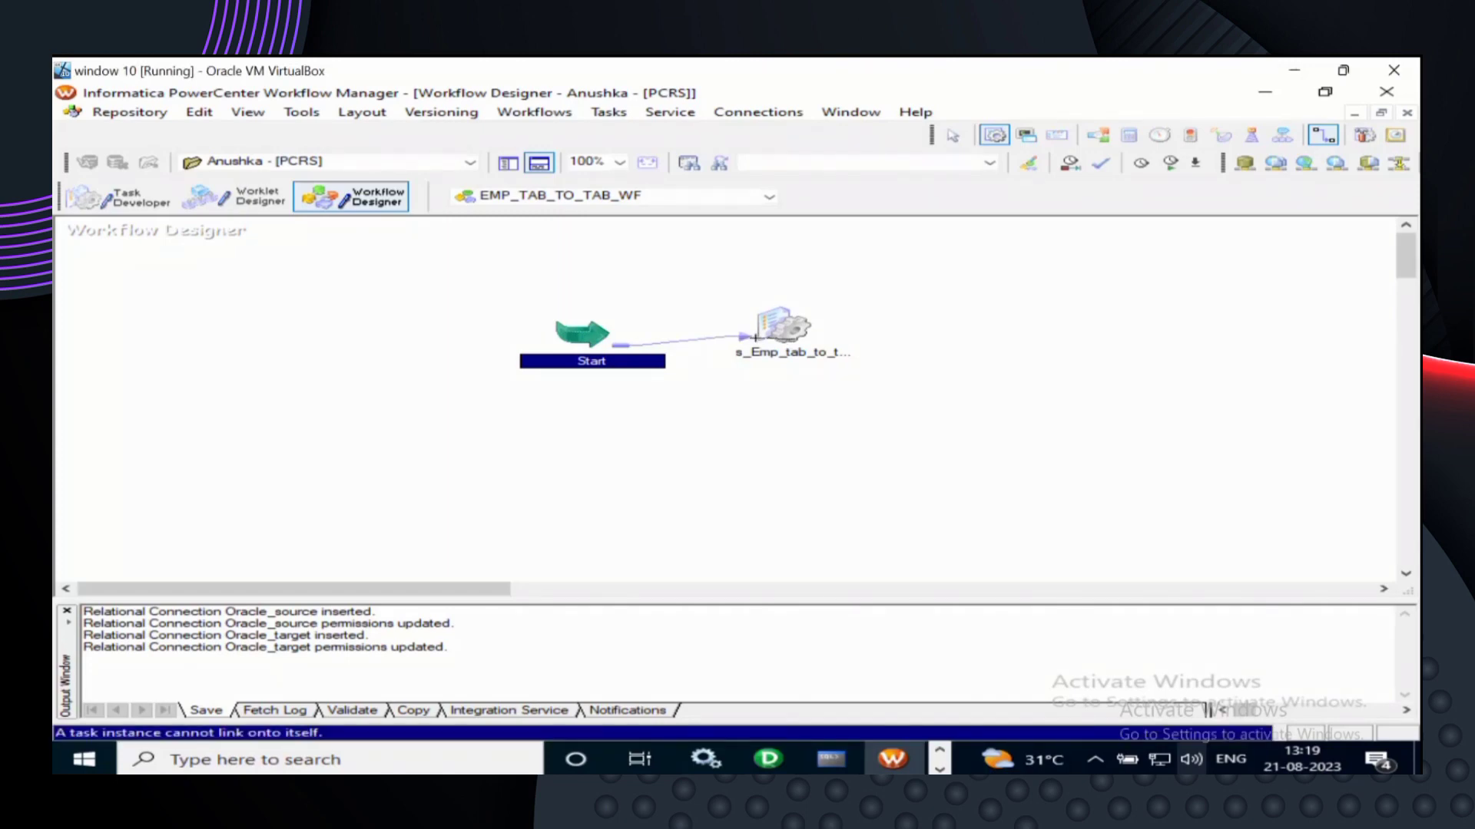
{"action": "key", "text": "Escape"}
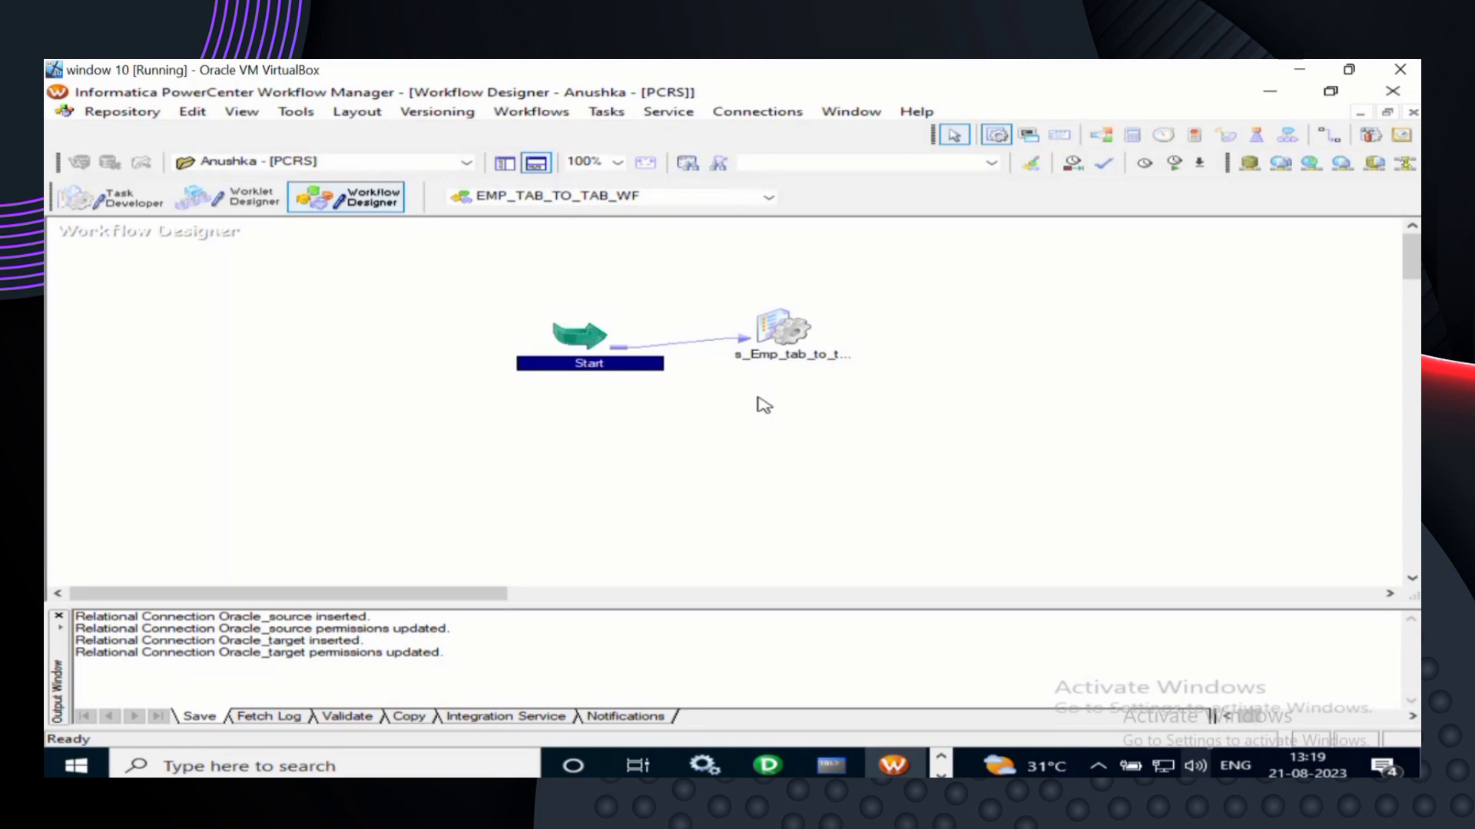
{"action": "left_click", "coordinate": [802, 342]}
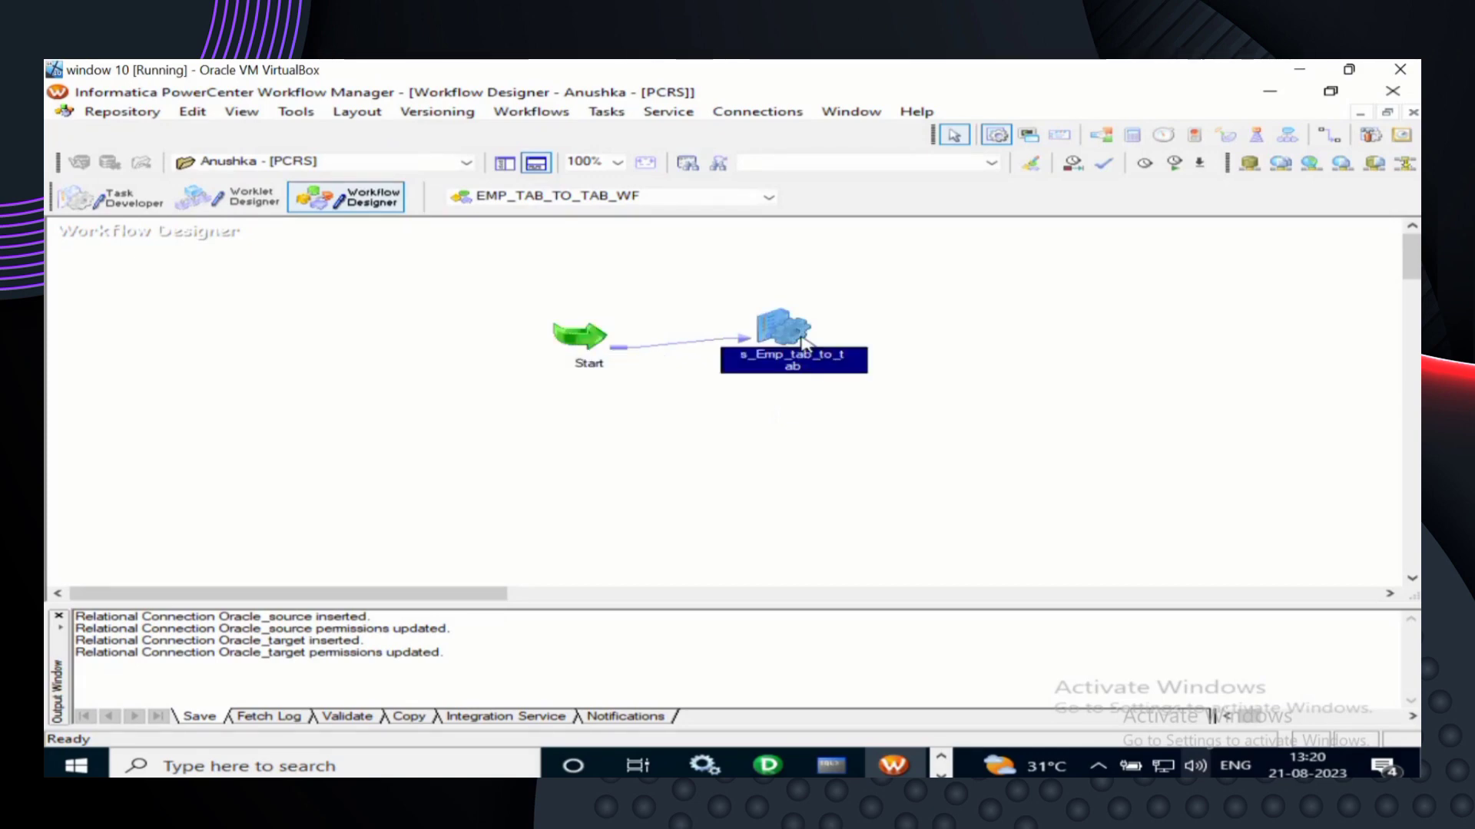
- Edit session s_Emp_tab_to_tab and inspect SQ_EMPLOYEES's Relational Reader with Oracle_source on the Mapping tab
{"action": "right_click", "coordinate": [803, 343]}
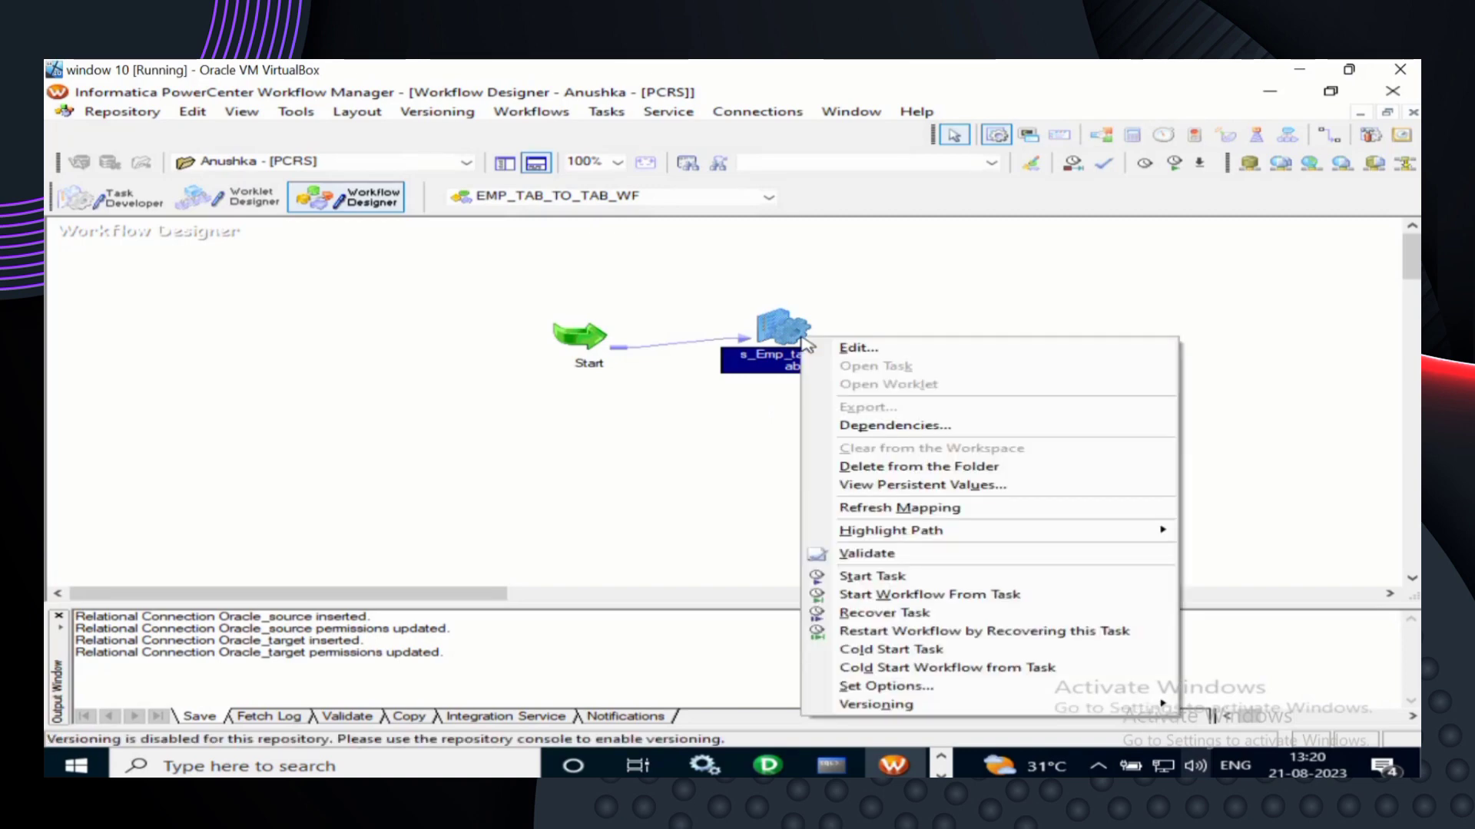
{"action": "left_click", "coordinate": [866, 350]}
{"action": "left_click", "coordinate": [866, 348]}
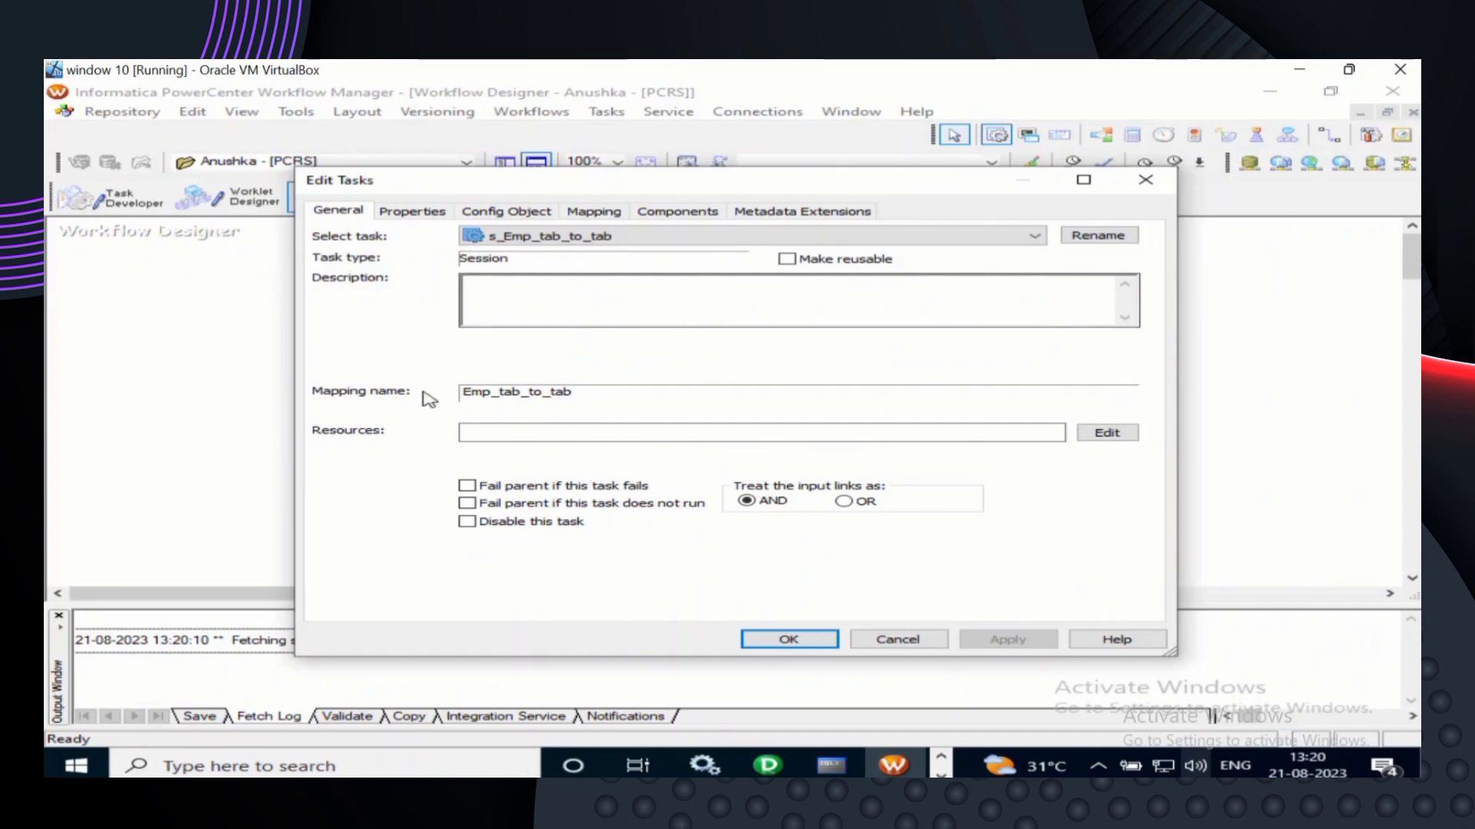
{"action": "left_click", "coordinate": [582, 399]}
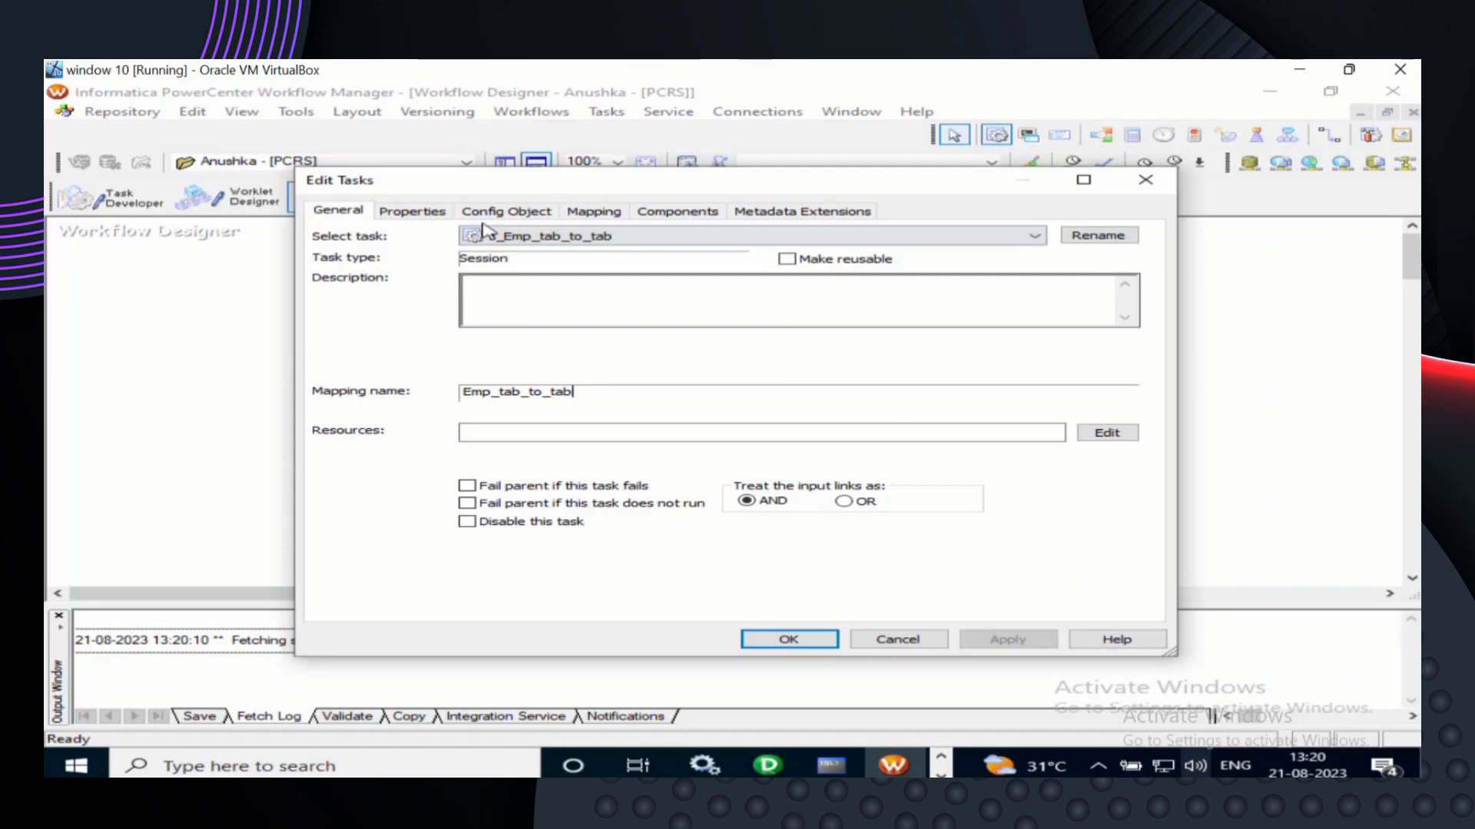
{"action": "left_click", "coordinate": [618, 213]}
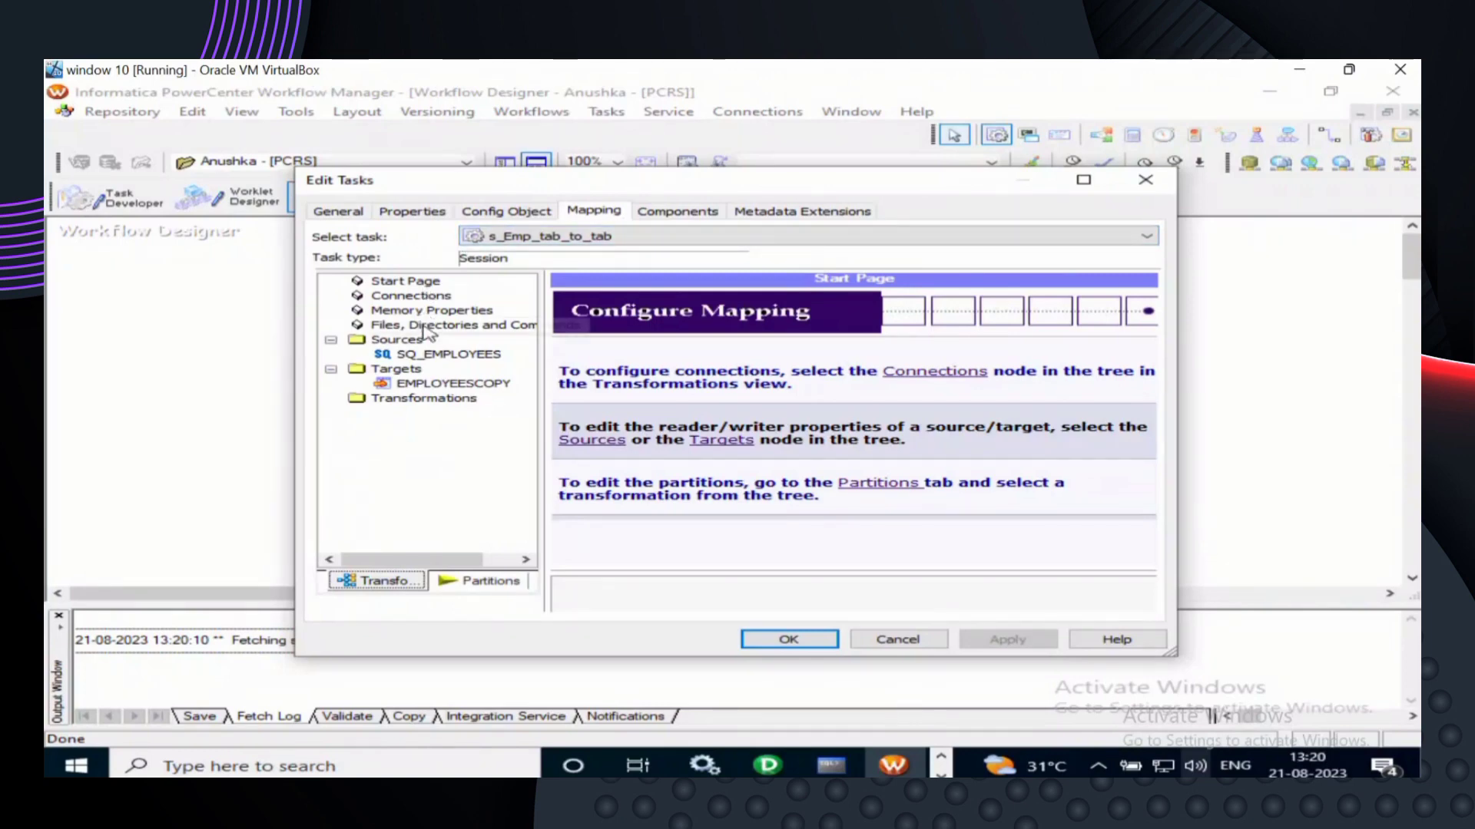
{"action": "left_click", "coordinate": [428, 355]}
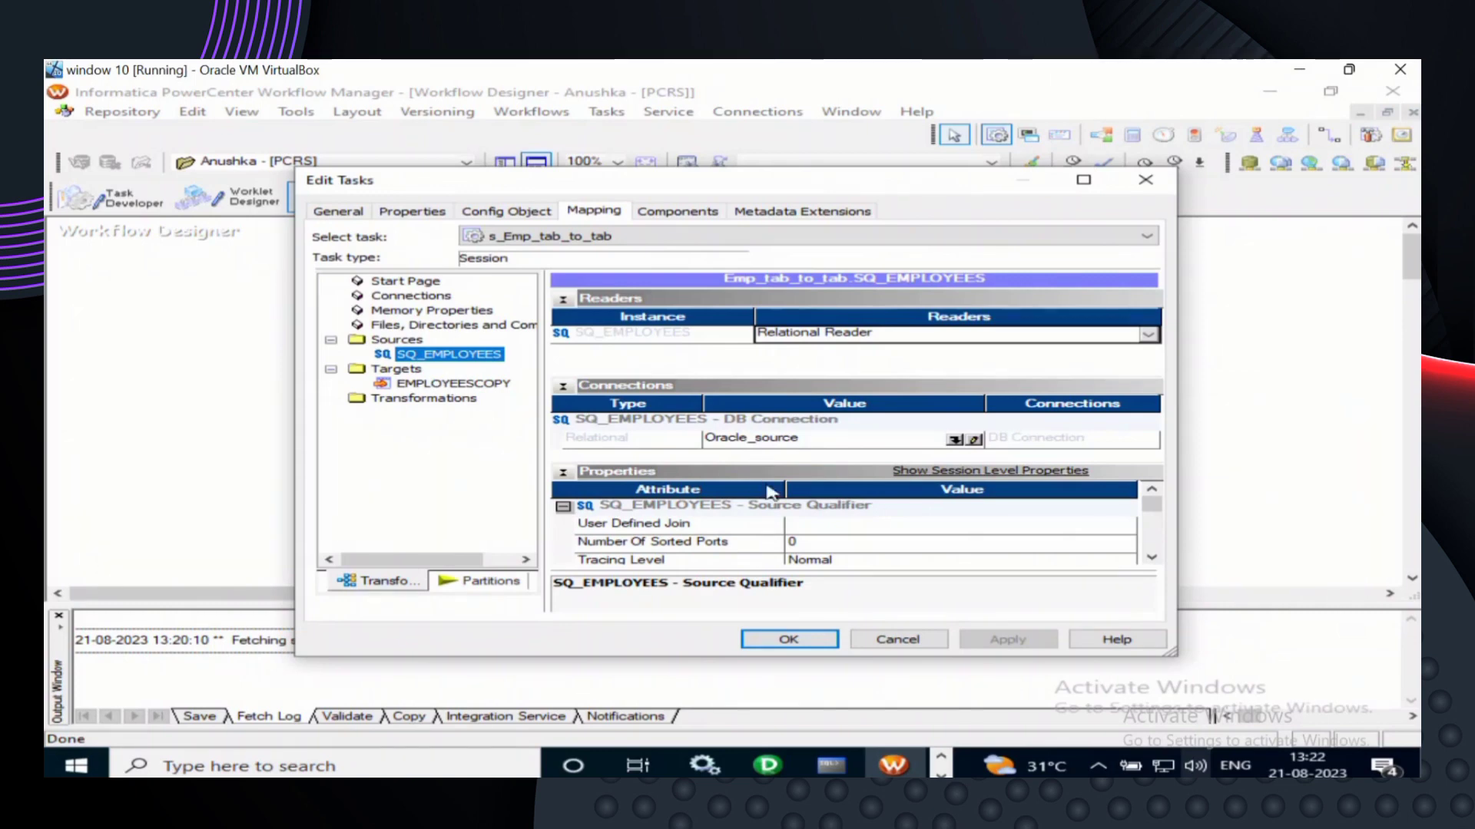
- Scroll down through the source reader properties on the session's Mapping tab
{"action": "scroll", "coordinate": [783, 513], "scroll_direction": "down", "scroll_amount": 3}
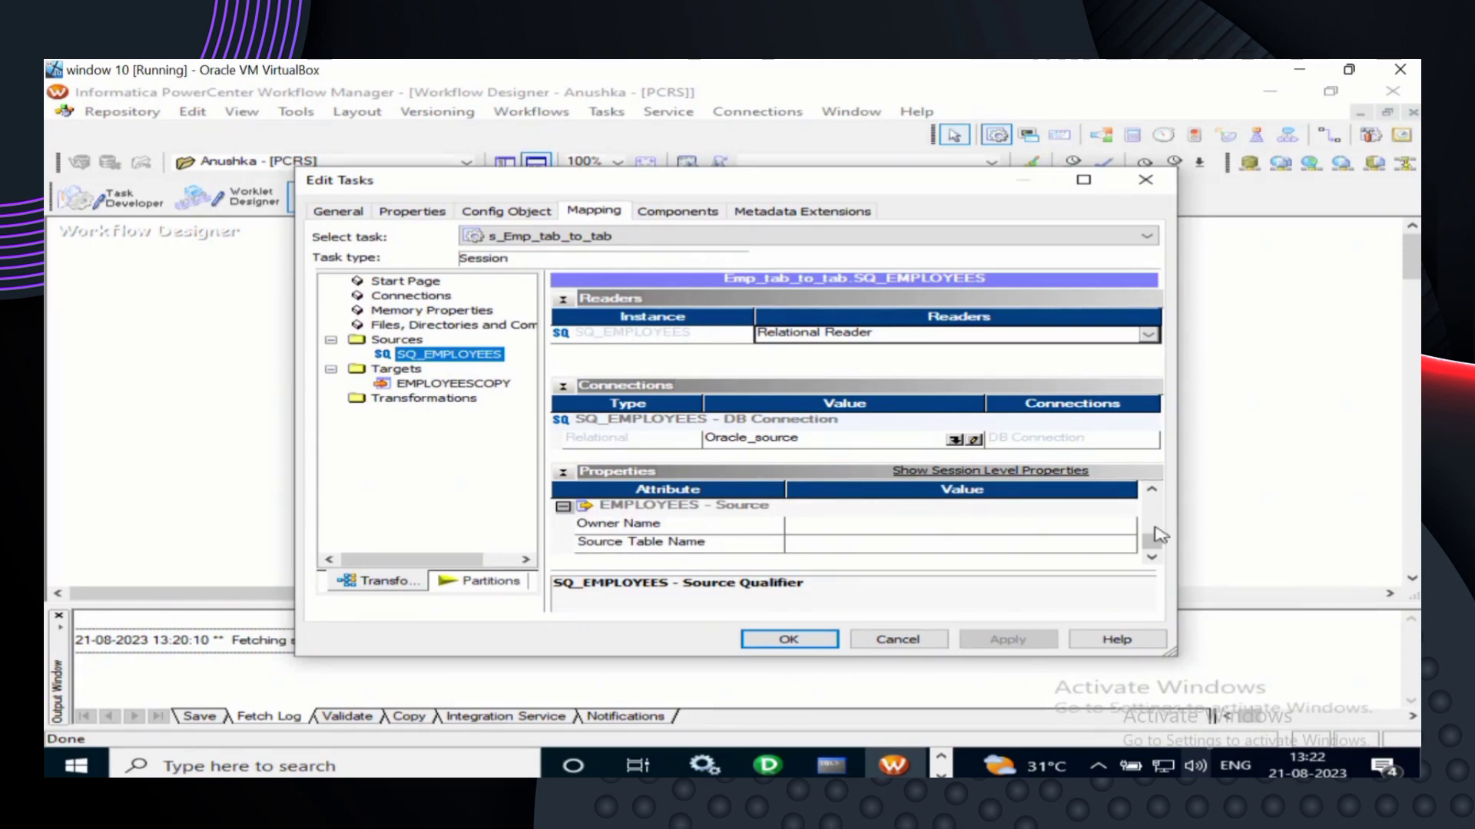
{"action": "left_click_drag", "start_coordinate": [1152, 545], "coordinate": [1153, 485]}
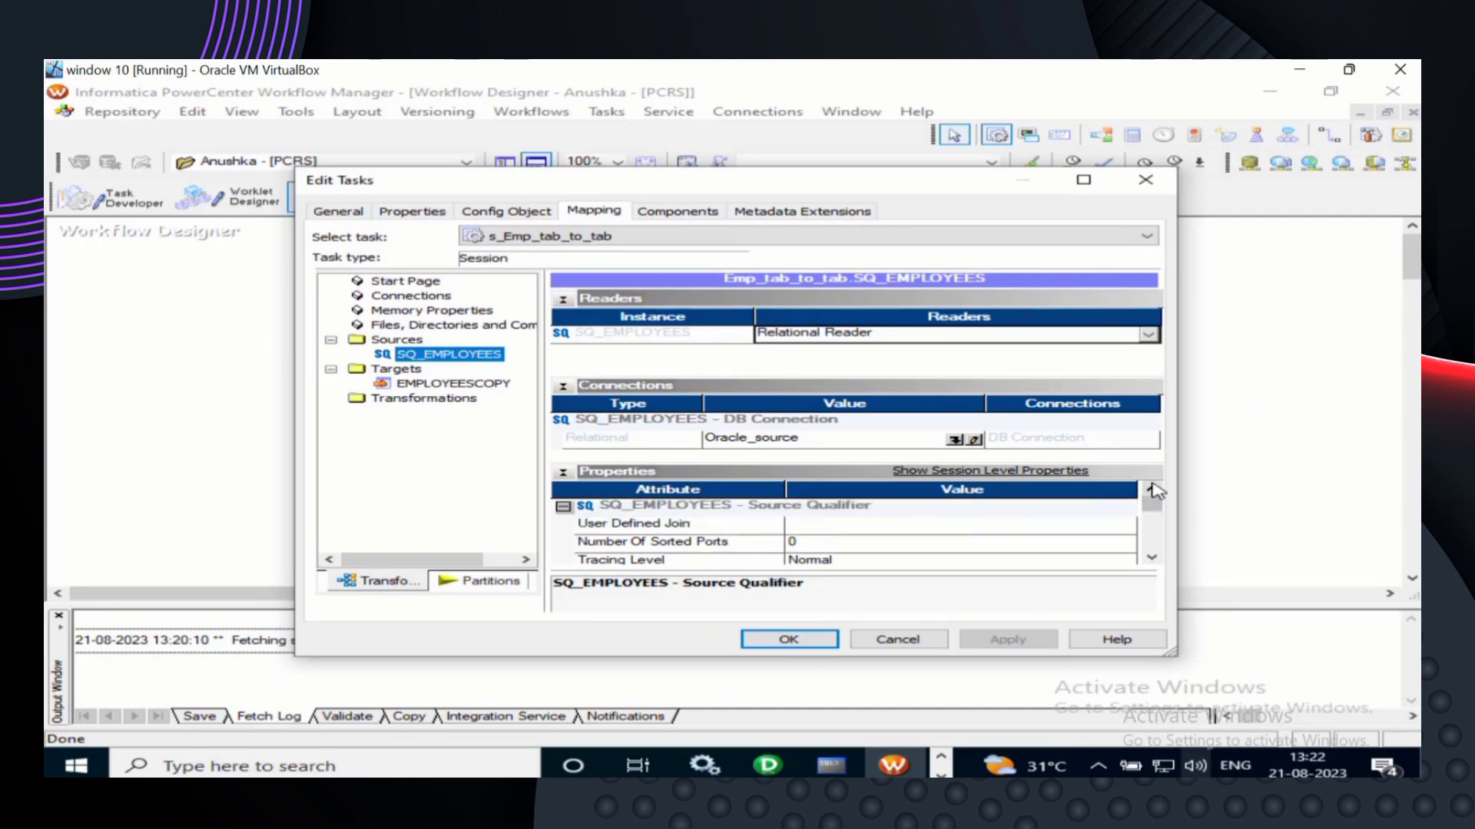
{"action": "left_click", "coordinate": [1152, 559]}
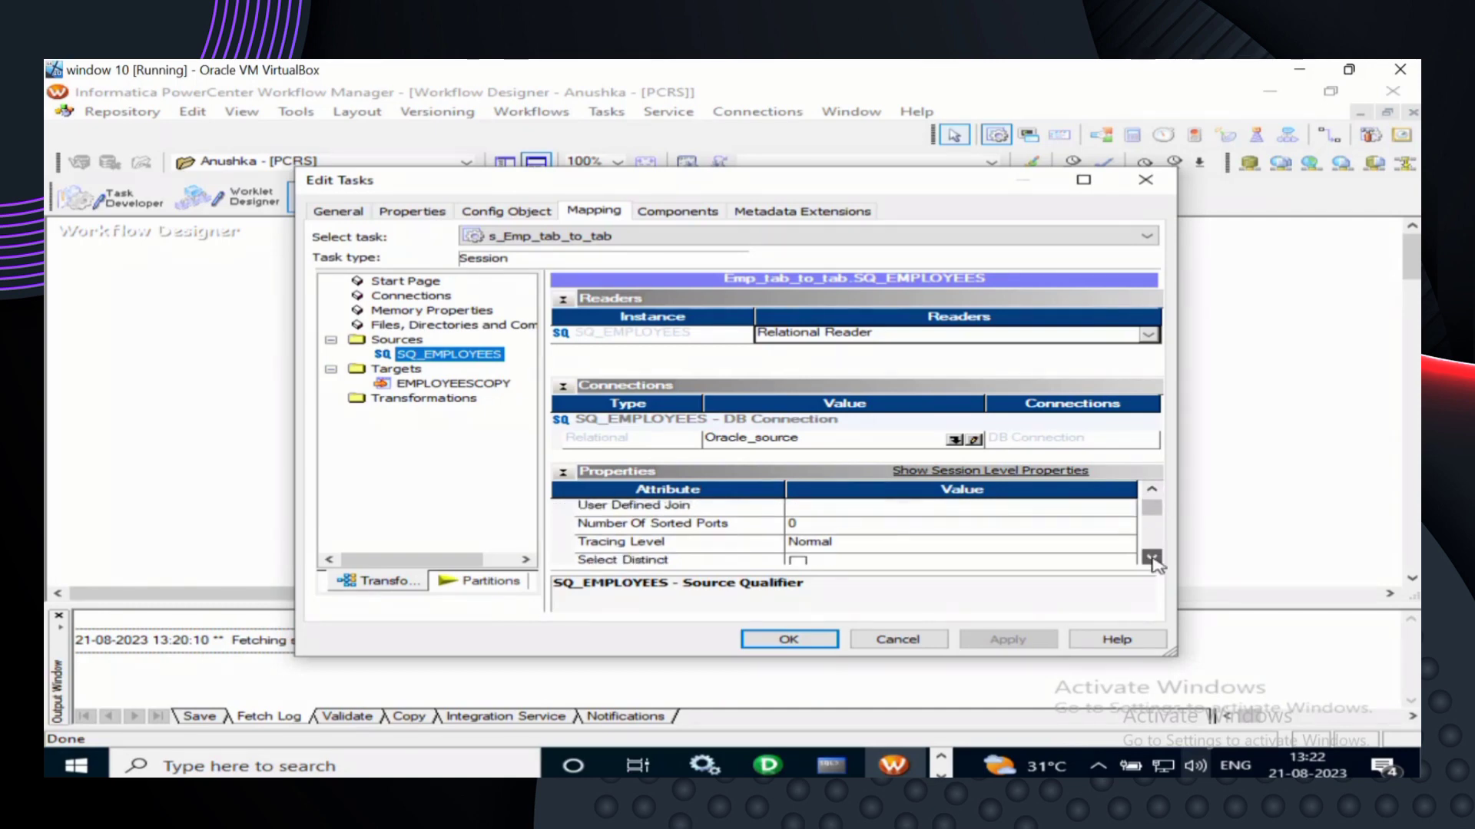
{"action": "left_click", "coordinate": [1151, 559]}
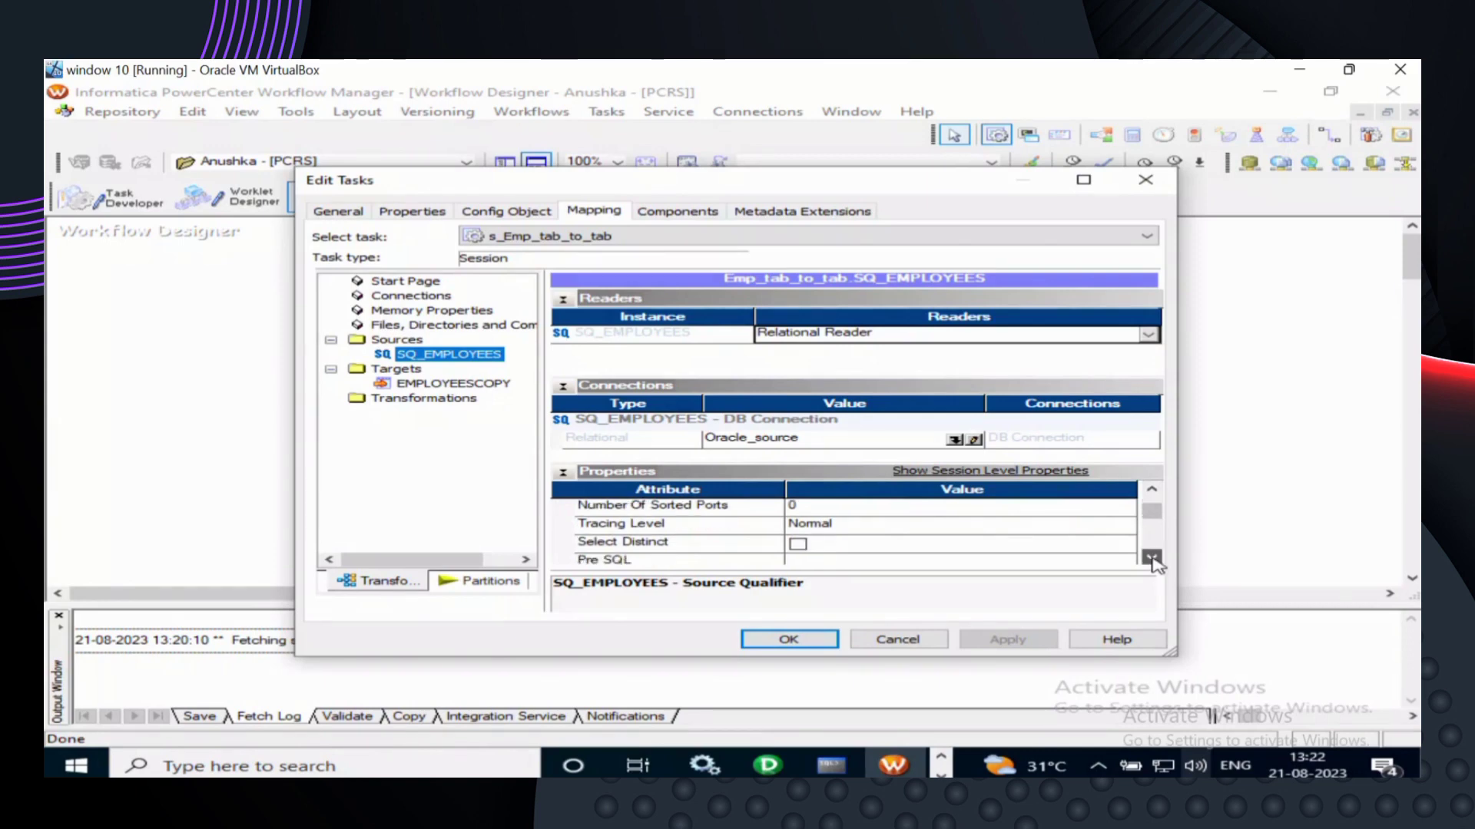
{"action": "left_click", "coordinate": [1151, 558]}
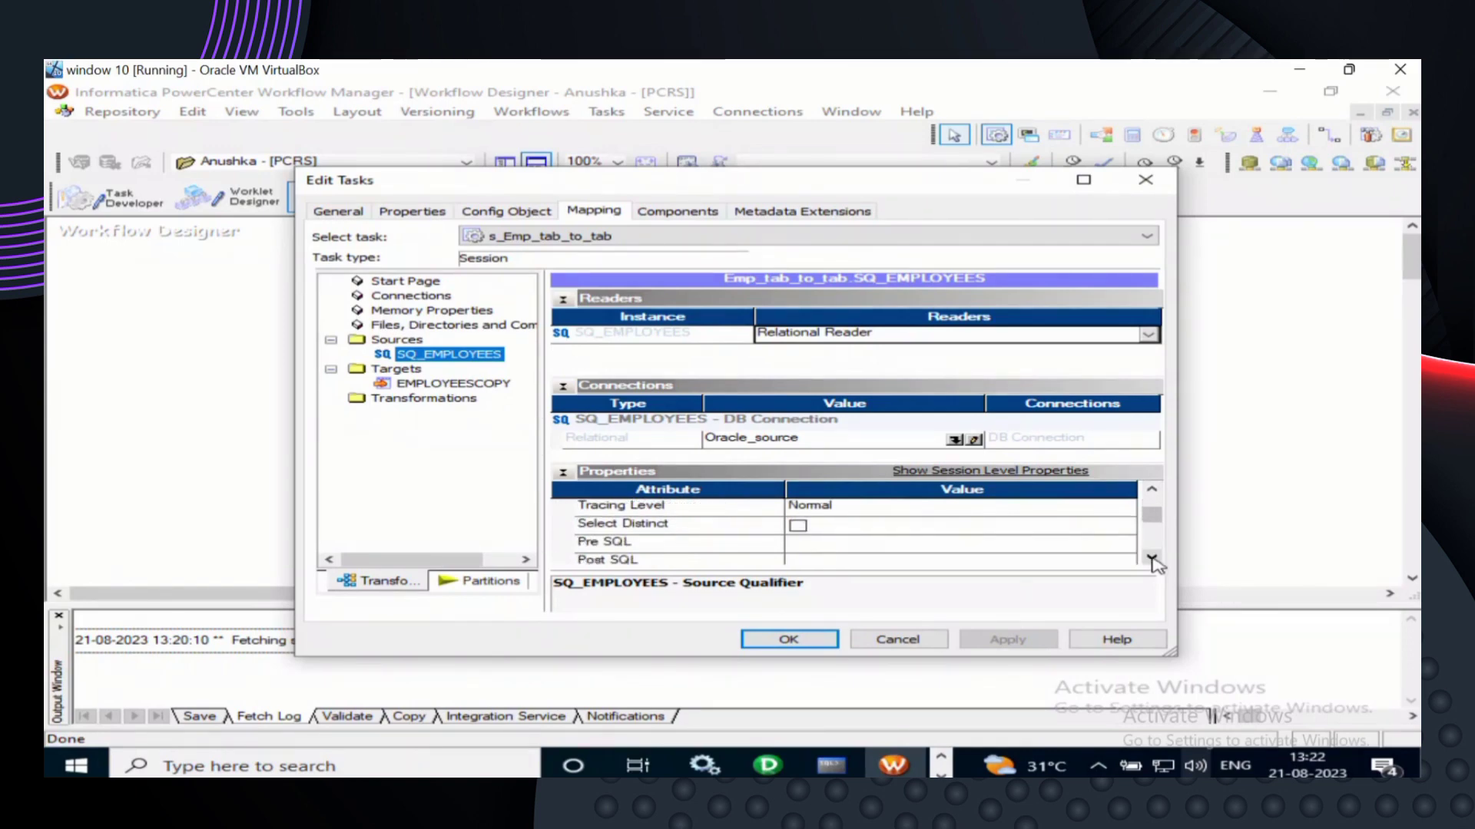
{"action": "left_click", "coordinate": [1151, 559]}
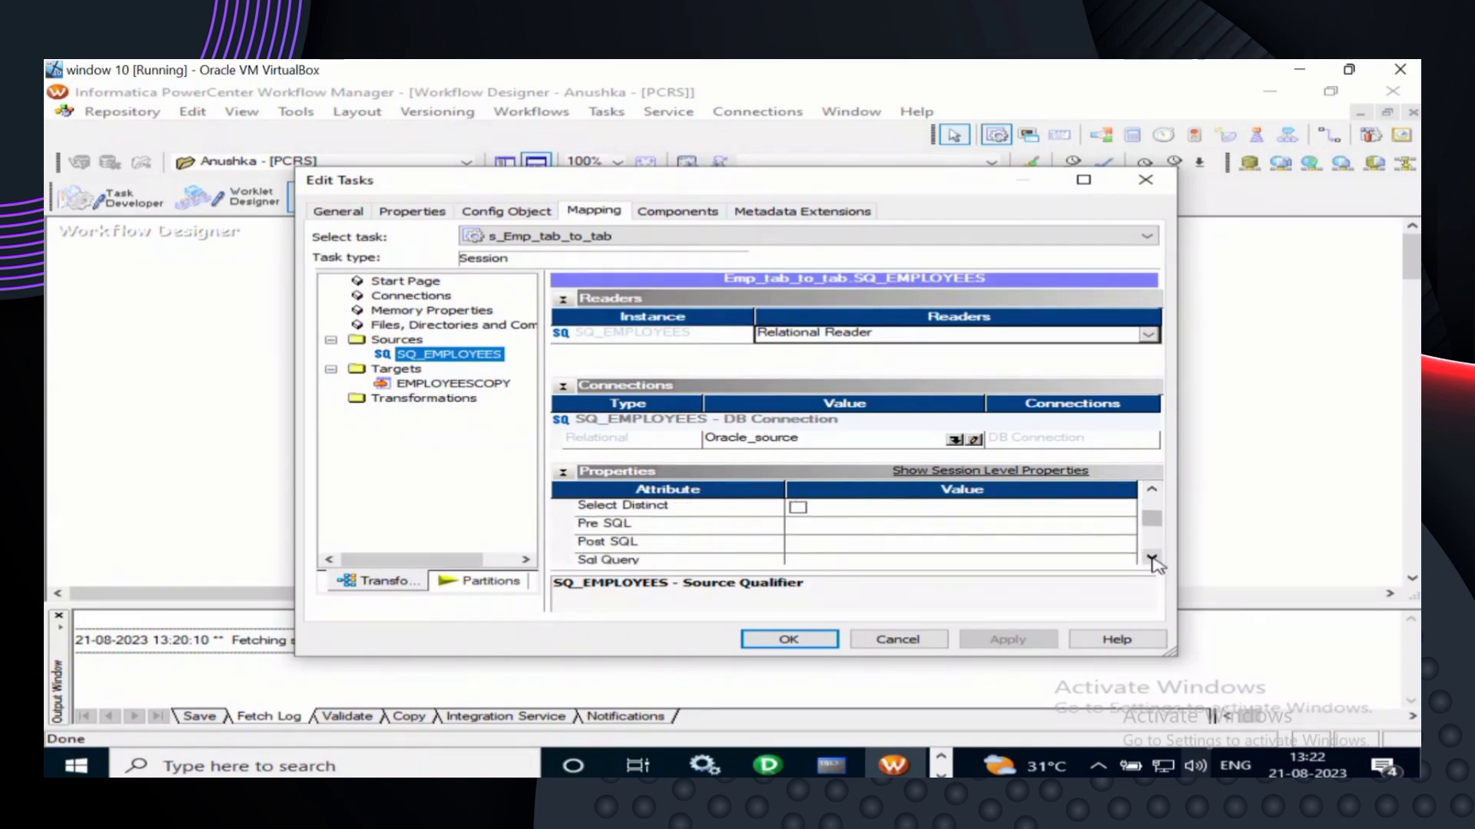
{"action": "left_click", "coordinate": [1151, 559]}
{"action": "left_click", "coordinate": [1151, 558]}
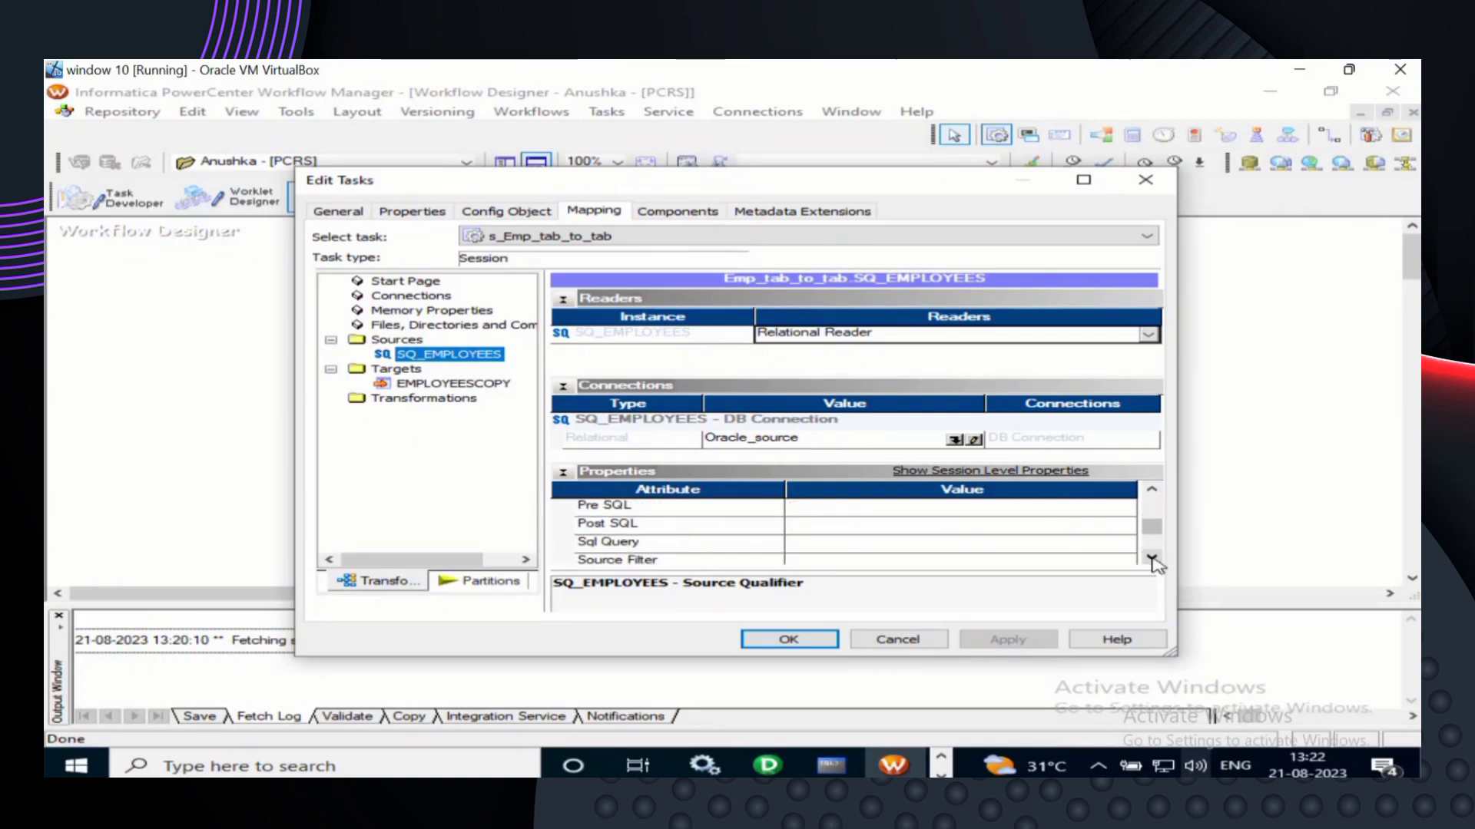
{"action": "left_click", "coordinate": [1151, 558]}
{"action": "left_click", "coordinate": [1151, 558]}
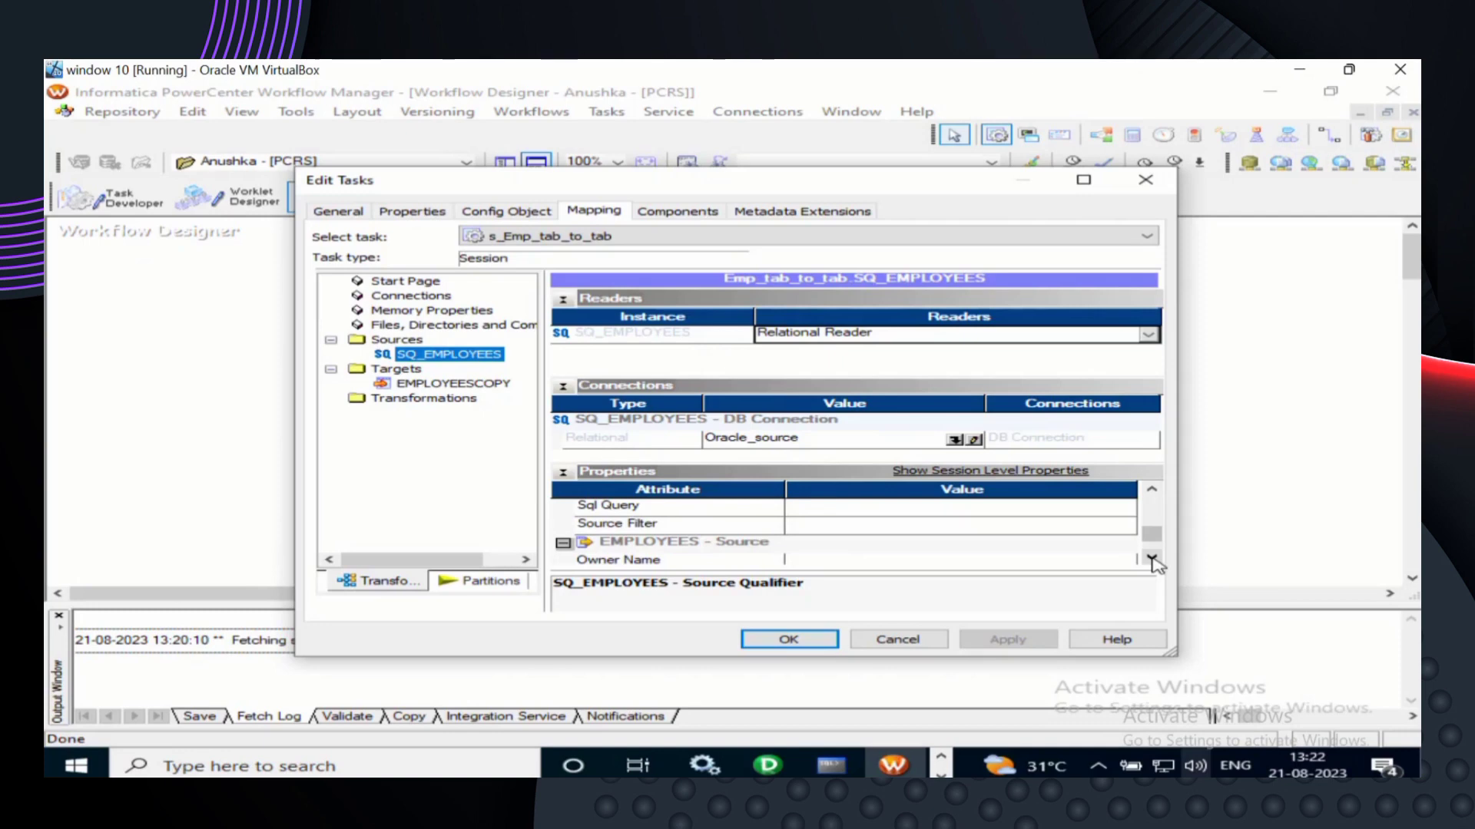
{"action": "left_click", "coordinate": [1151, 559]}
{"action": "left_click", "coordinate": [1151, 558]}
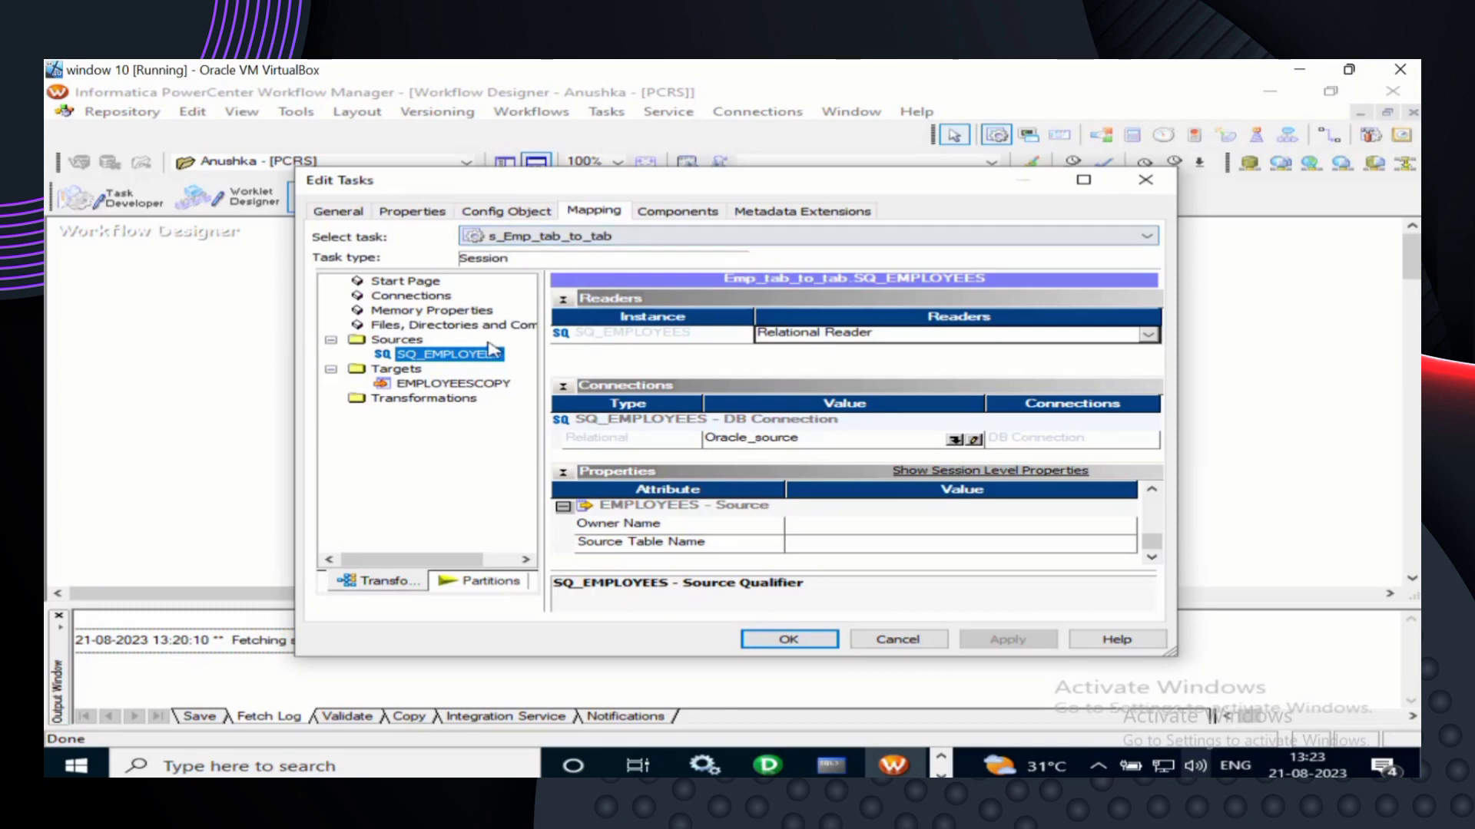
- Confirm target EMPLOYEESCOPY uses Relational Writer with Oracle_source, then accept the session settings
{"action": "left_click", "coordinate": [415, 370]}
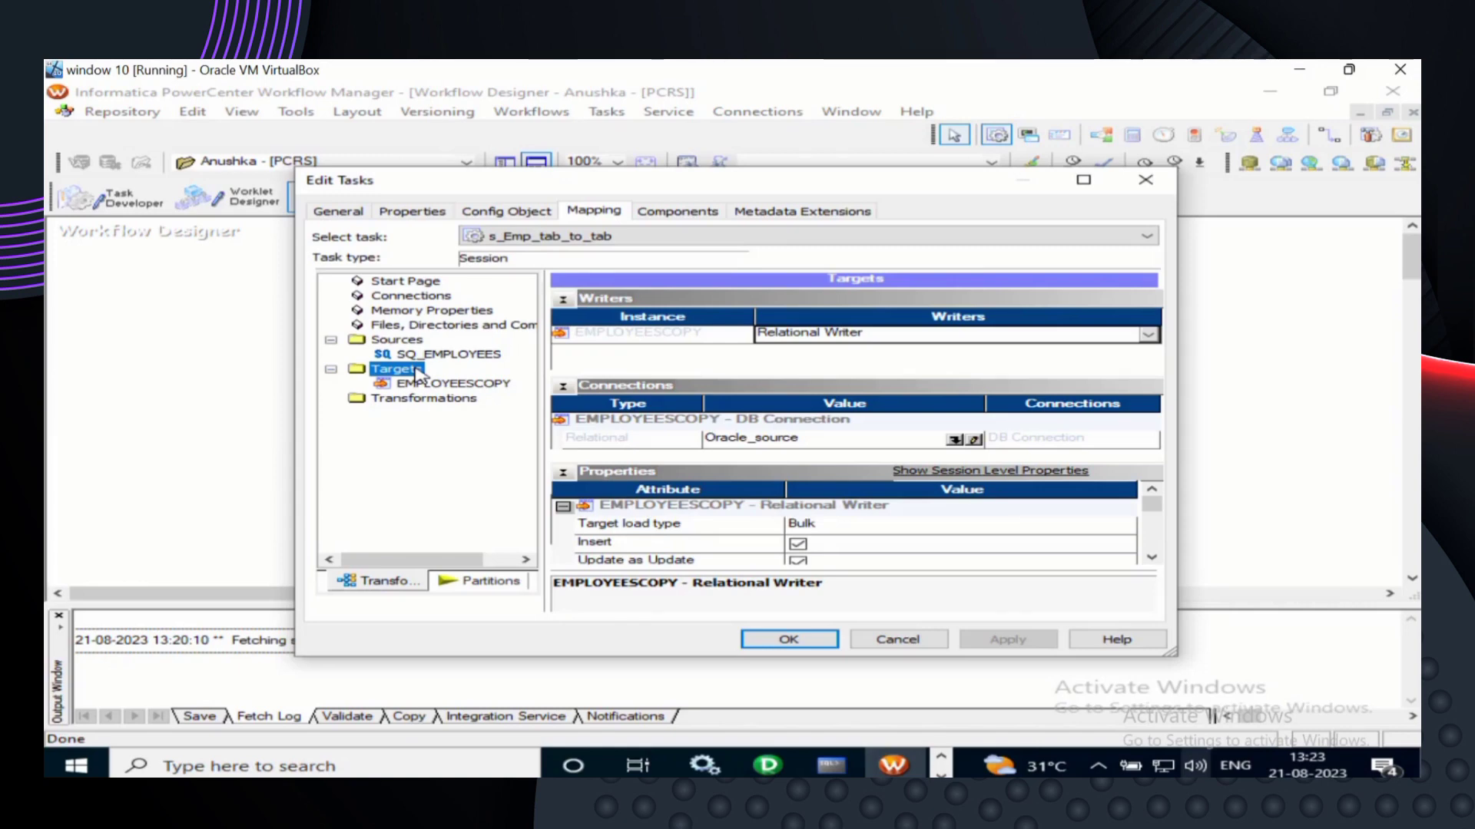
{"action": "left_click", "coordinate": [448, 387]}
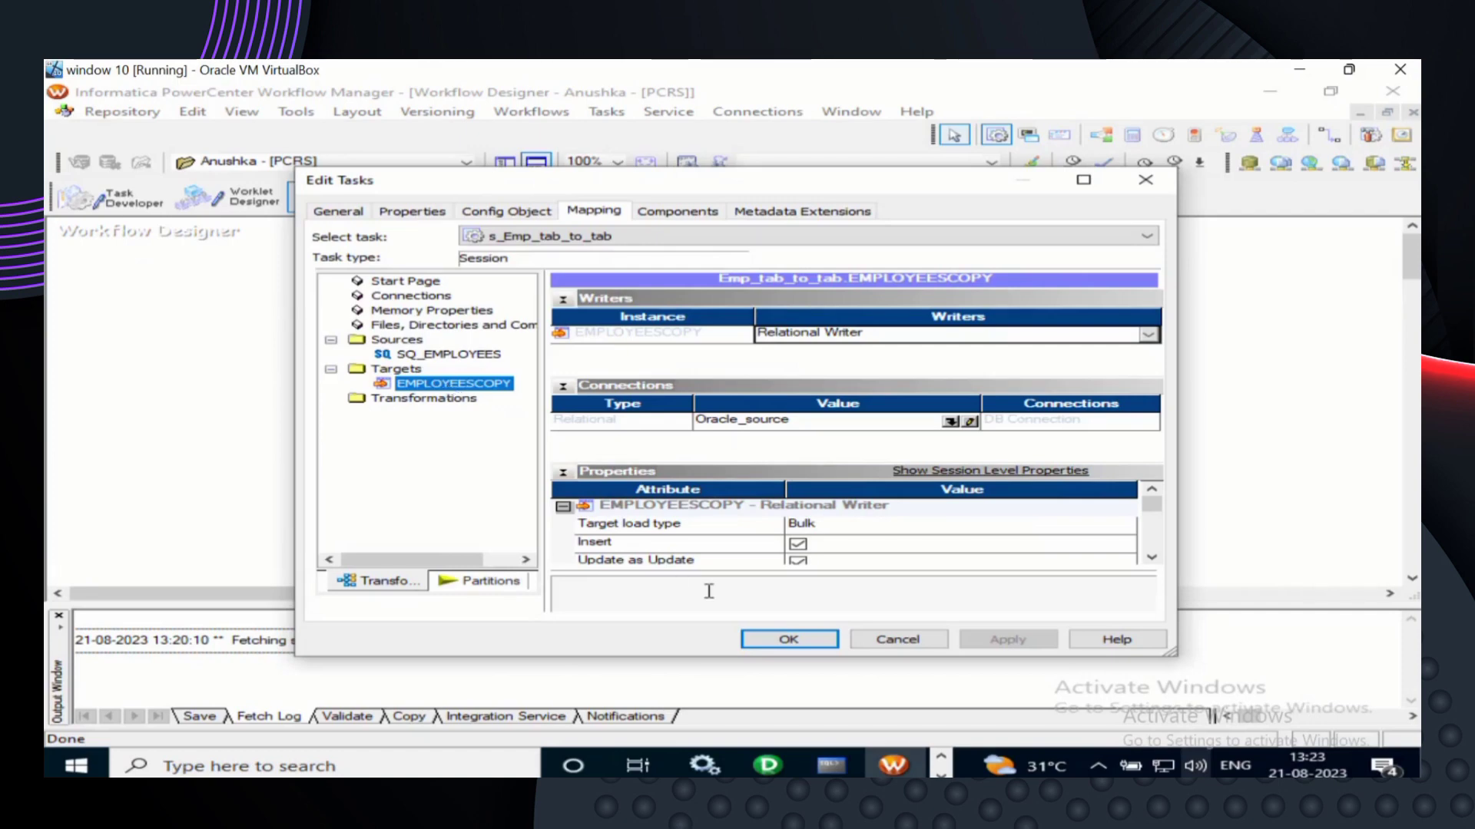
{"action": "left_click", "coordinate": [791, 639]}
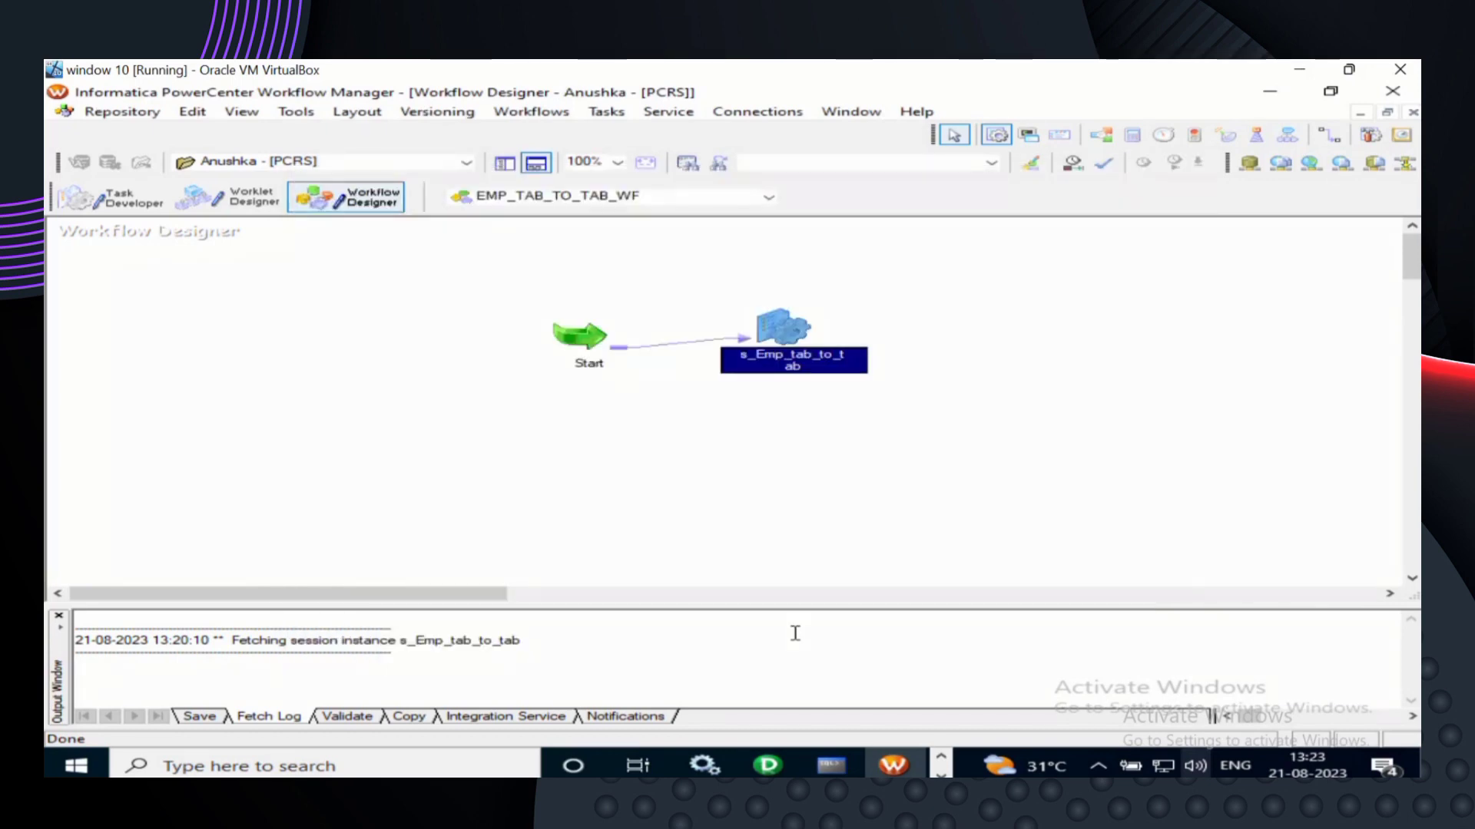
- Save EMP_TAB_TO_TAB_WF and start it from the canvas context menu
{"action": "key", "text": "ctrl+s"}
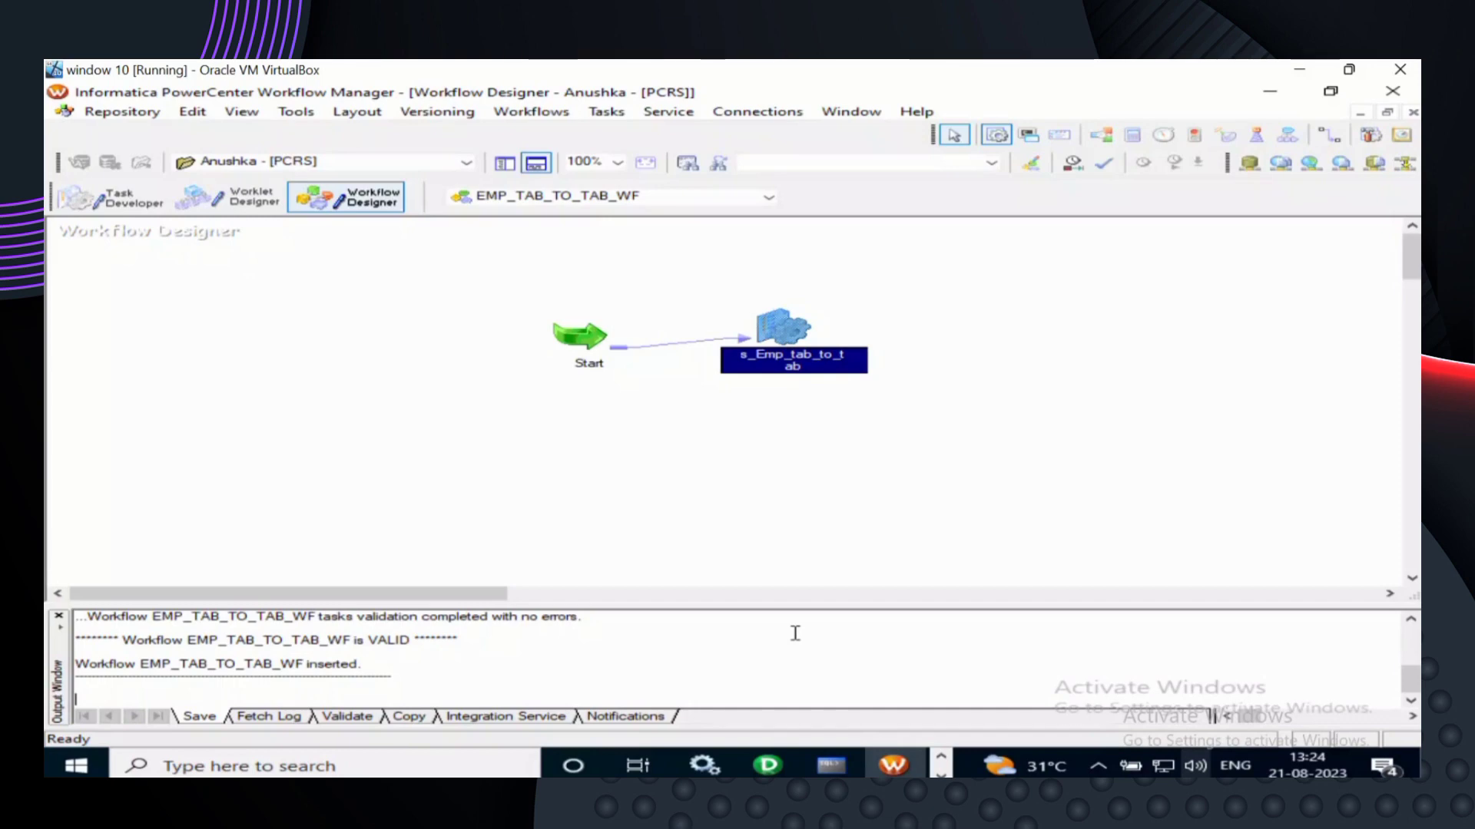
{"action": "left_click", "coordinate": [994, 427]}
{"action": "right_click", "coordinate": [993, 427]}
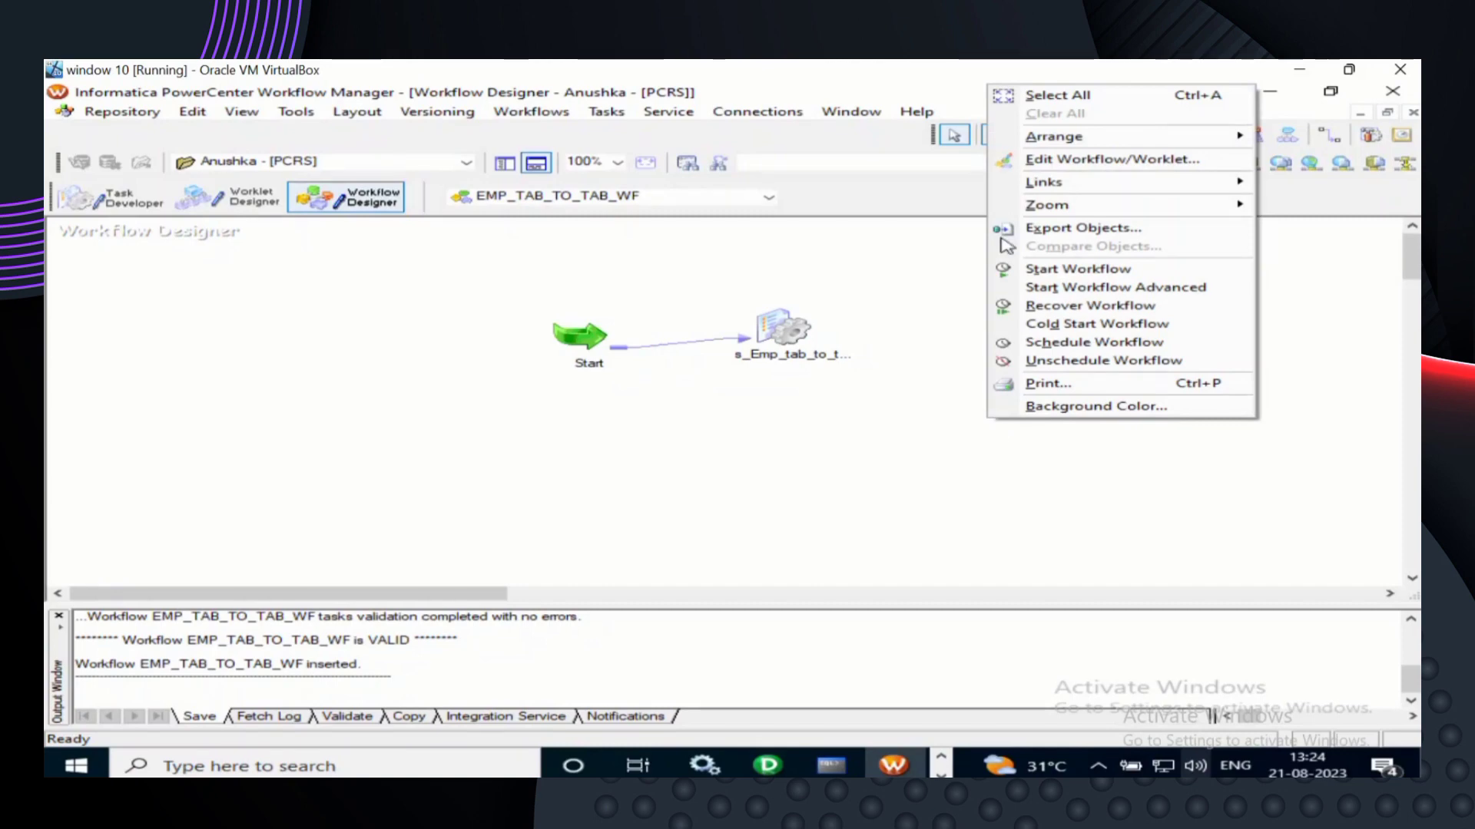
{"action": "left_click", "coordinate": [1069, 271]}
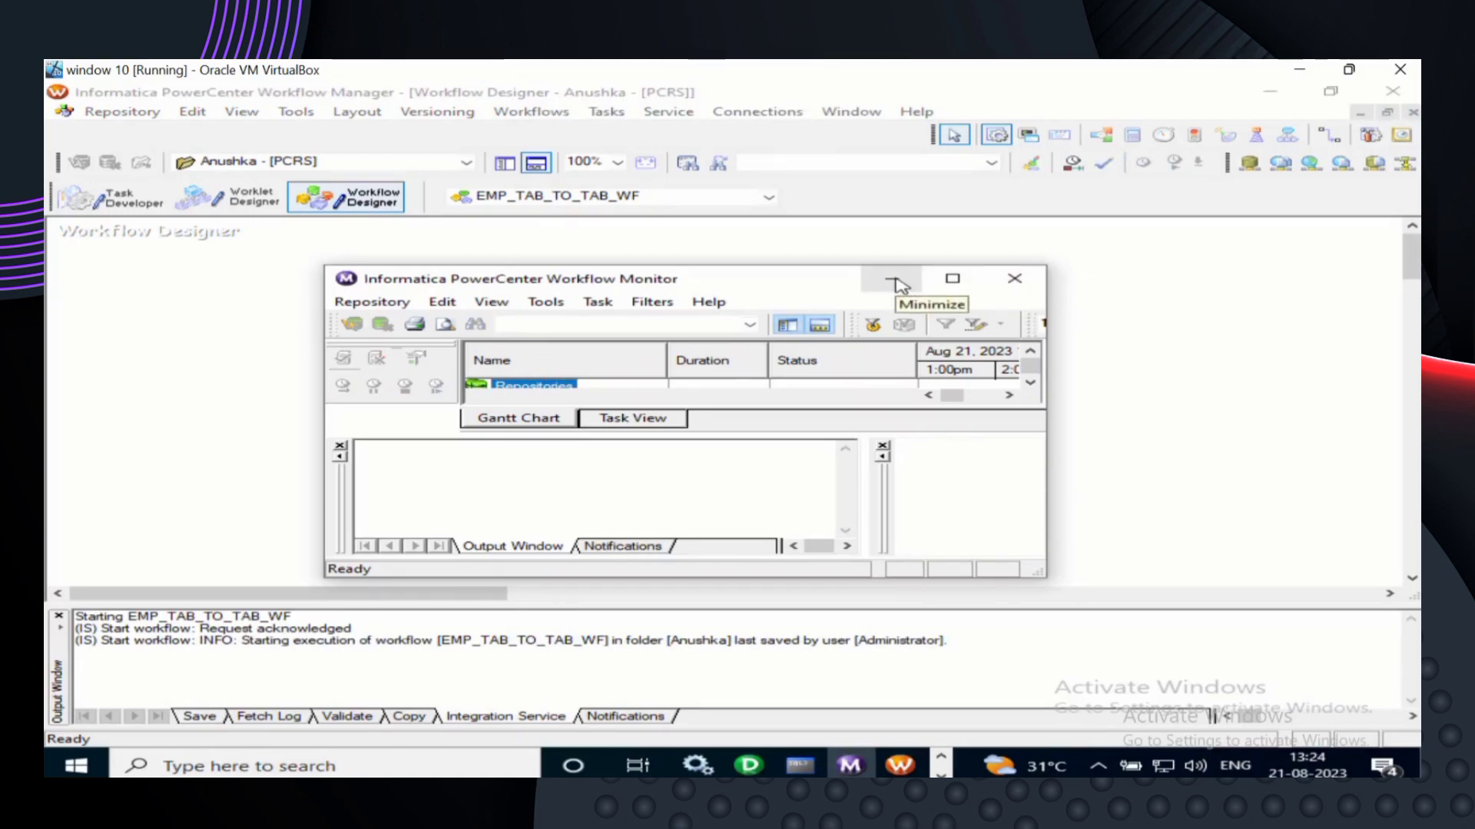
- Maximize Workflow Monitor, switch to the Task View list, and select the PCRS repository
{"action": "left_click", "coordinate": [953, 283]}
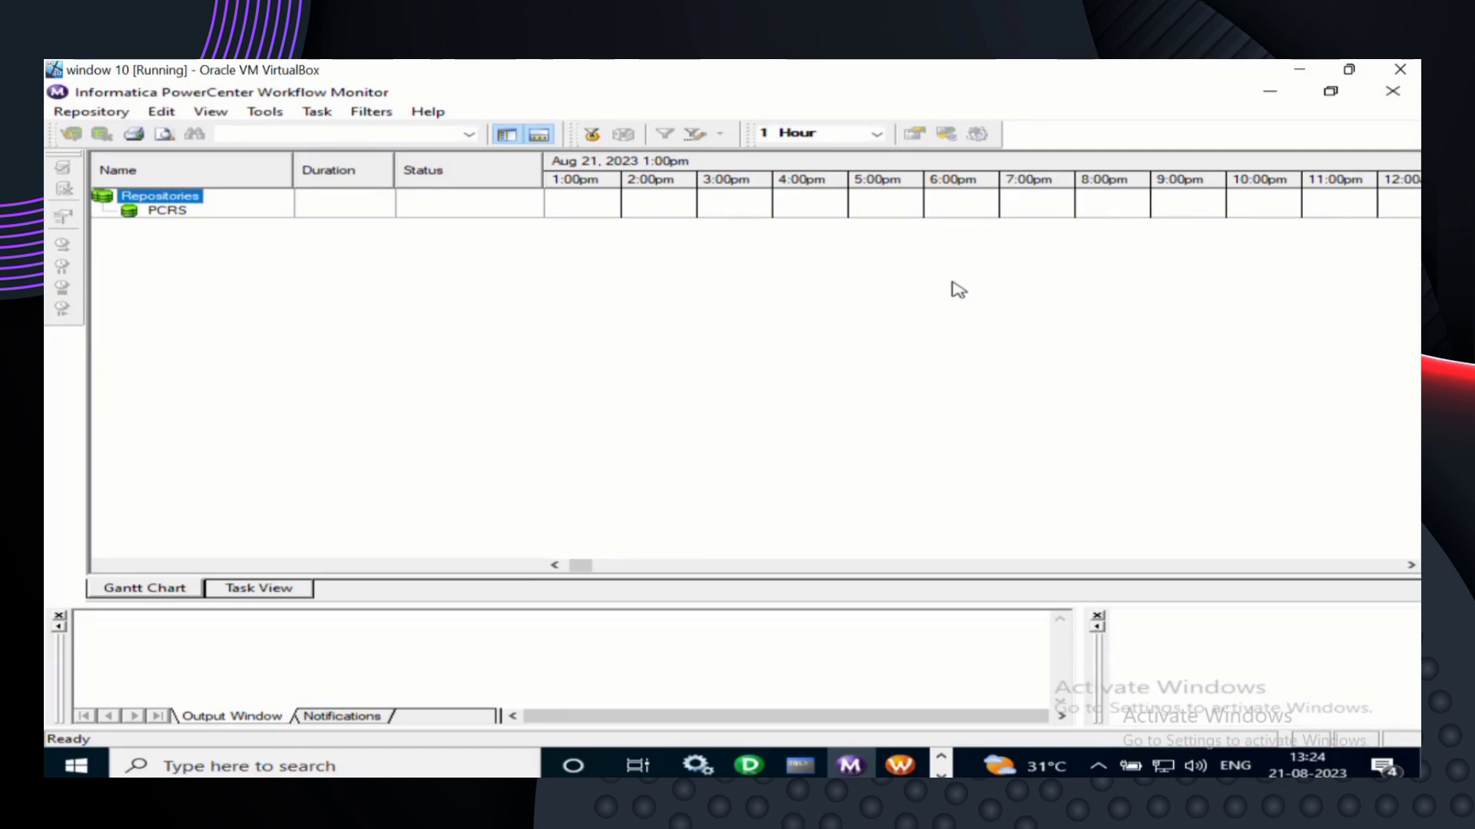
{"action": "left_click", "coordinate": [205, 114]}
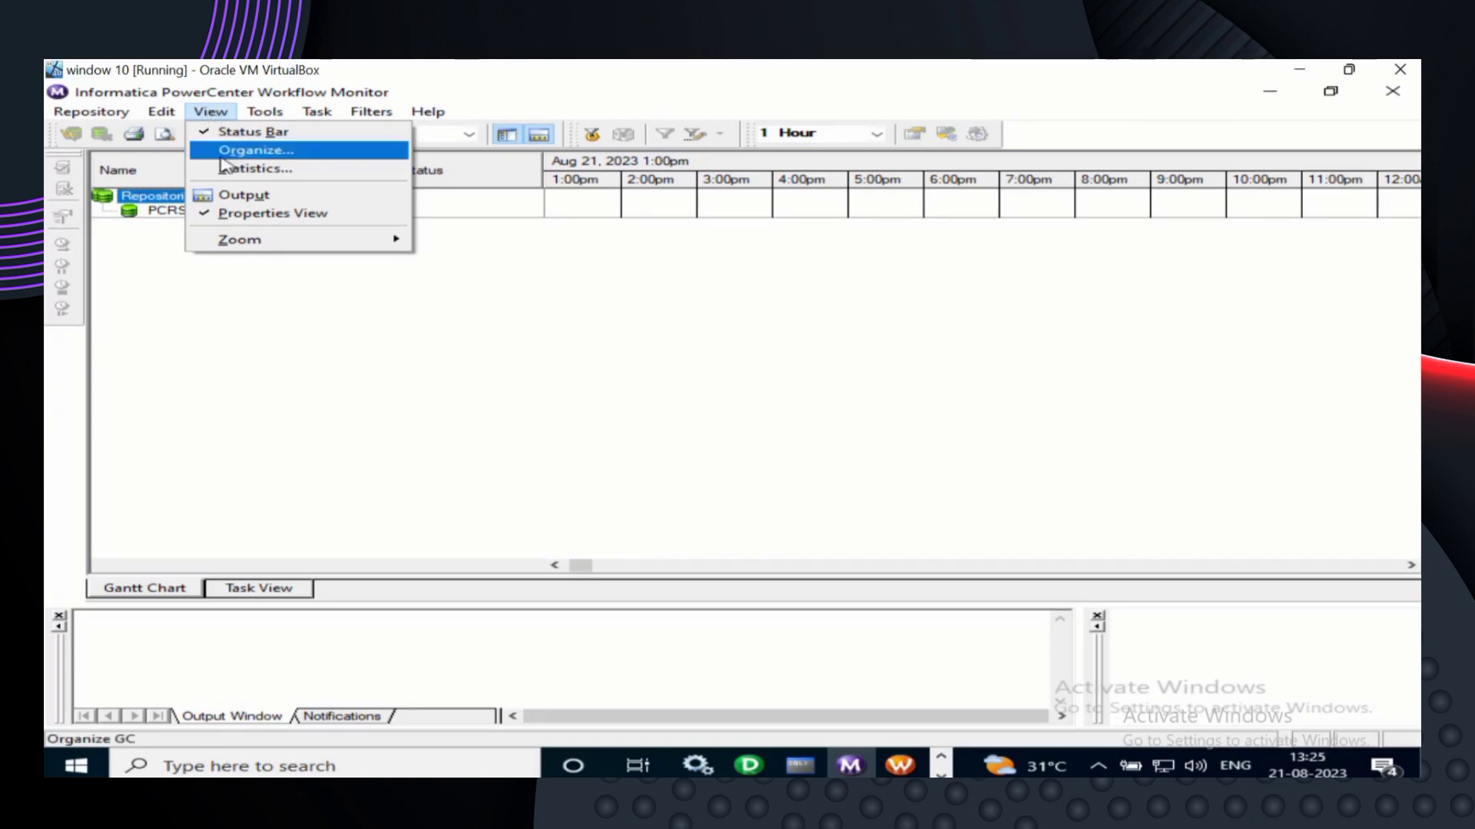
{"action": "left_click", "coordinate": [274, 599]}
{"action": "left_click", "coordinate": [274, 599]}
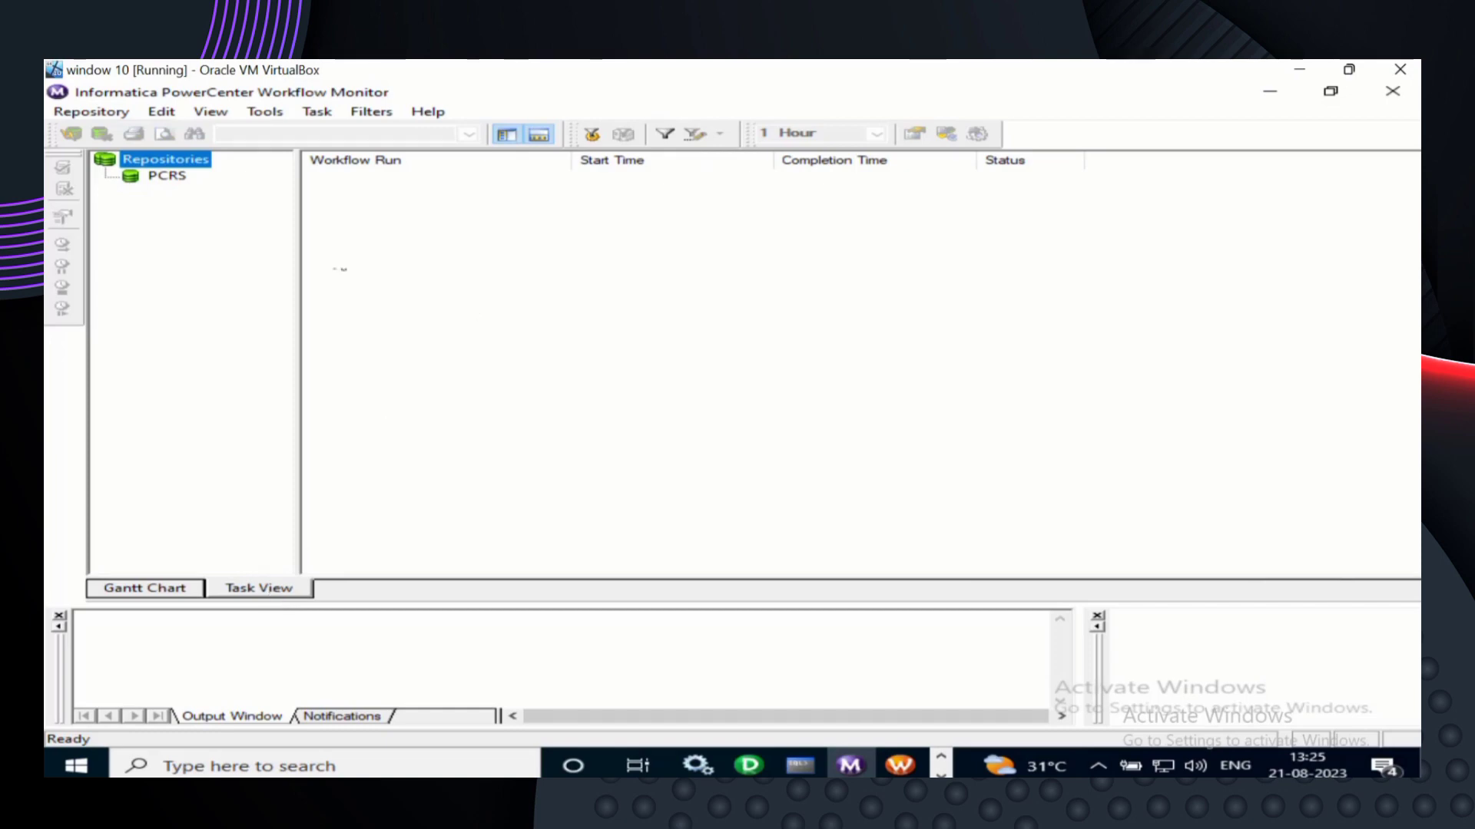
{"action": "left_click", "coordinate": [163, 176]}
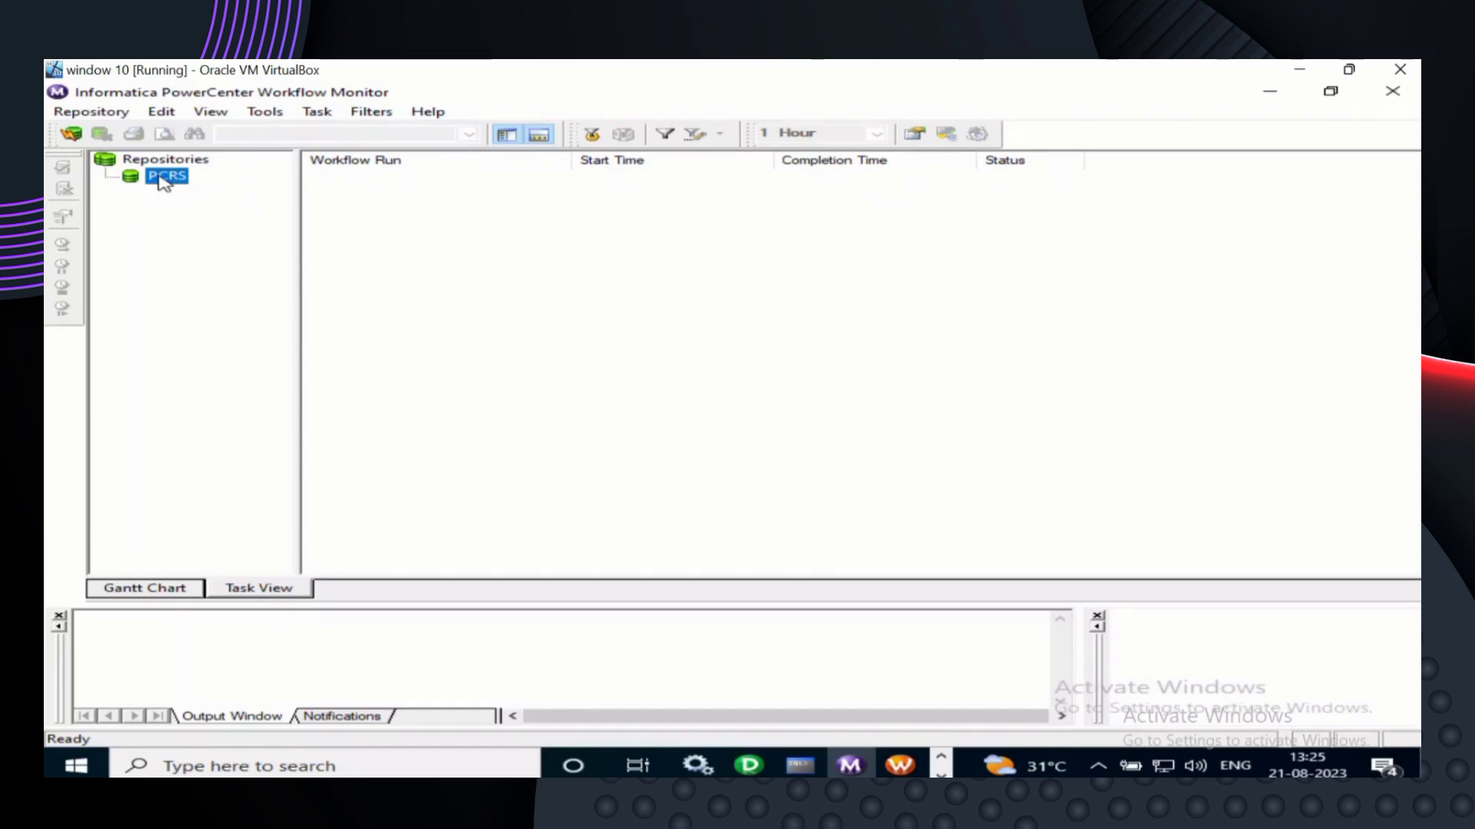
- Connect Workflow Monitor to the PCRS repository using the repository password
{"action": "right_click", "coordinate": [161, 178]}
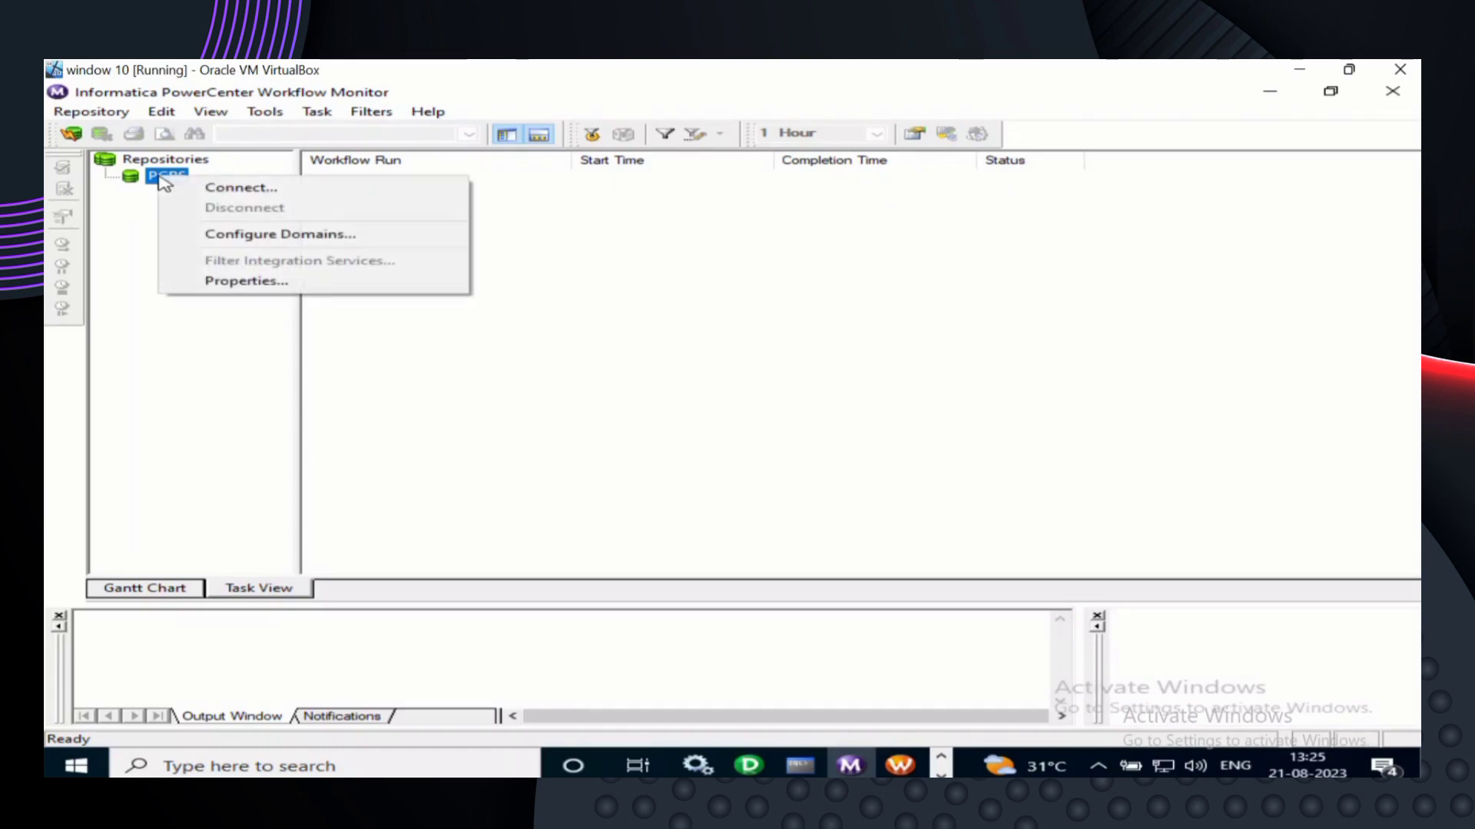
{"action": "left_click", "coordinate": [212, 187]}
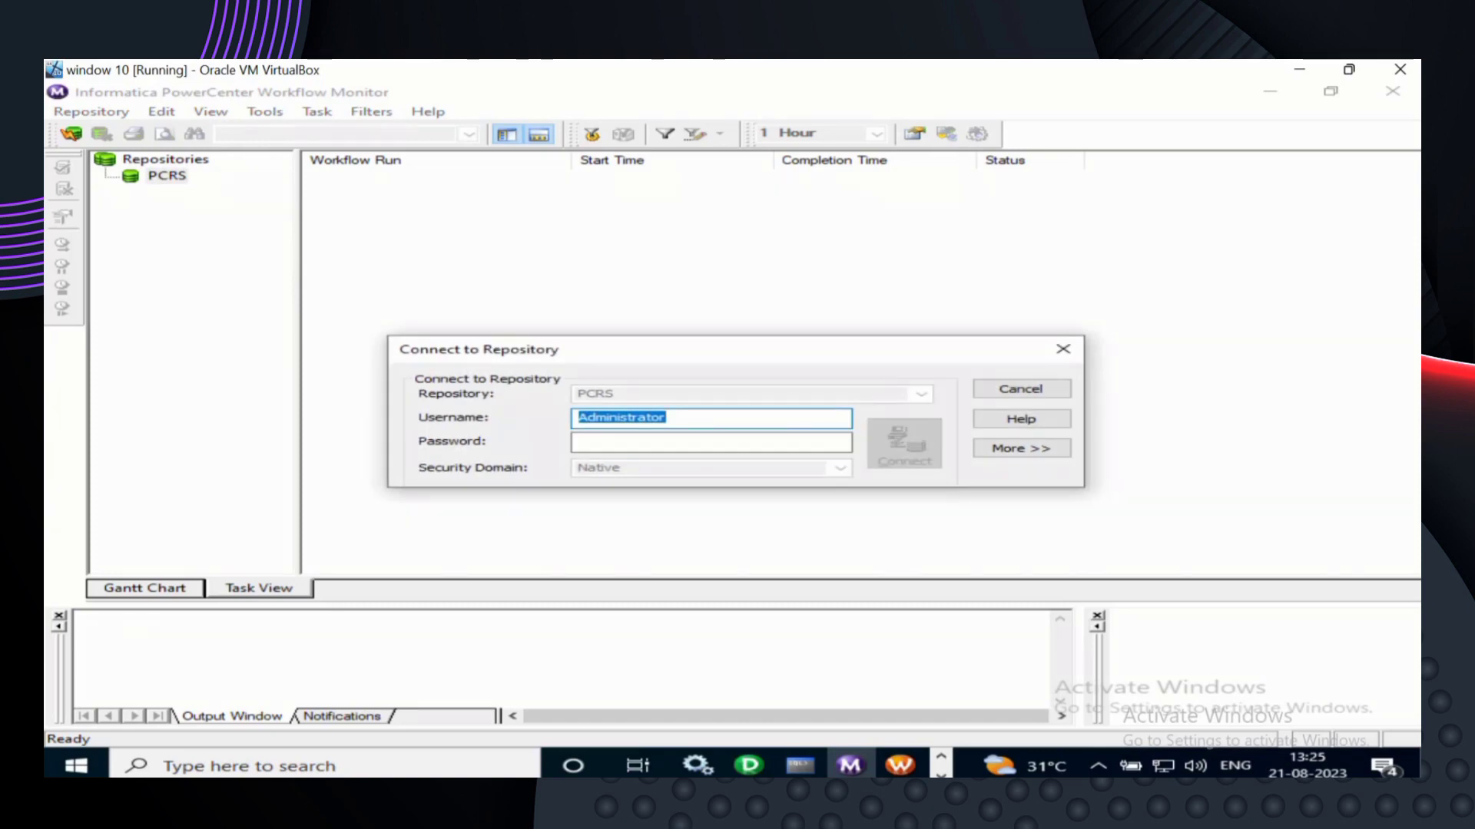
{"action": "left_click", "coordinate": [593, 450]}
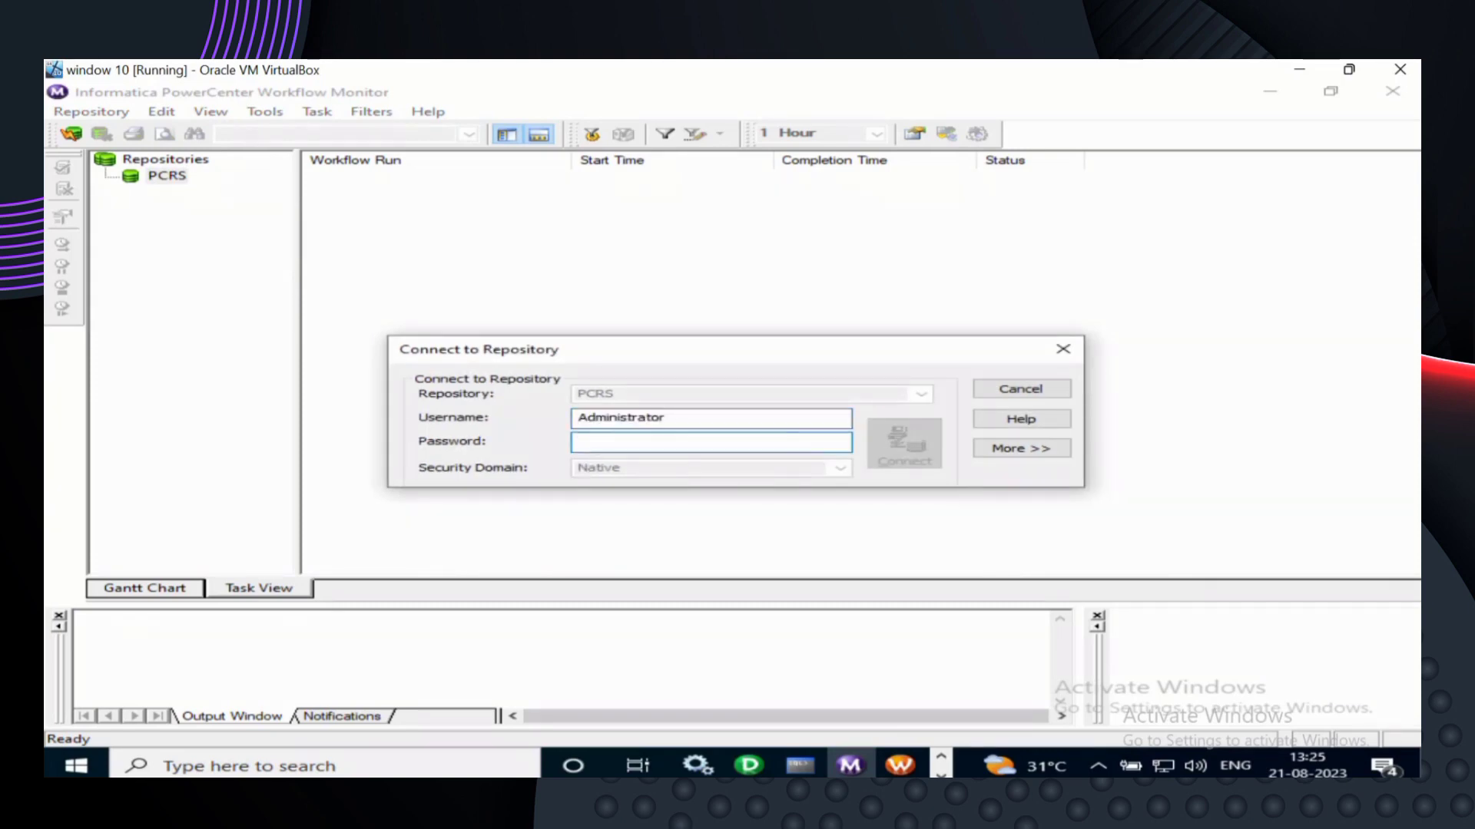
{"action": "type", "text": "Adminis"}
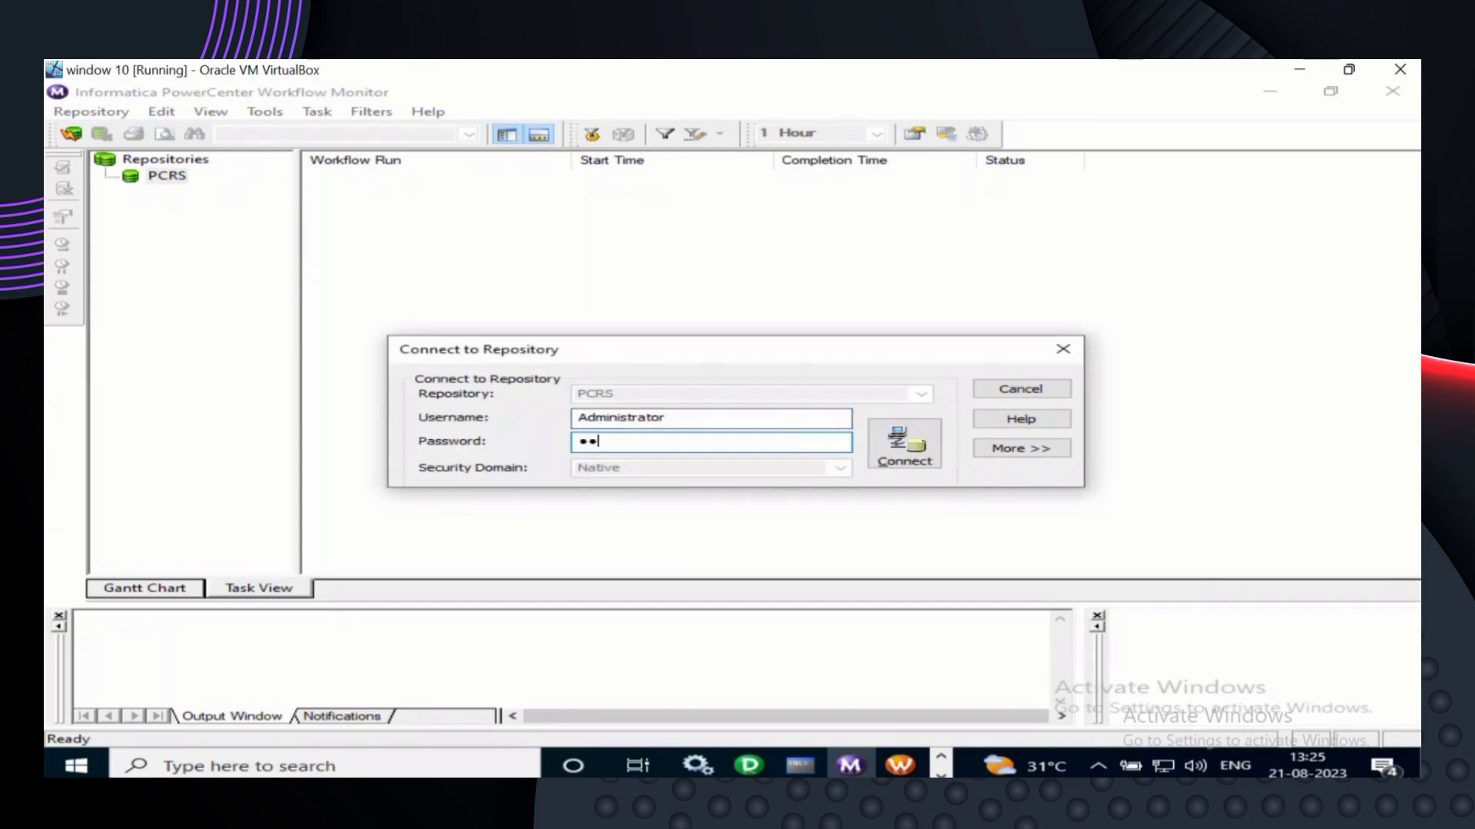
{"action": "type", "text": "trator1"}
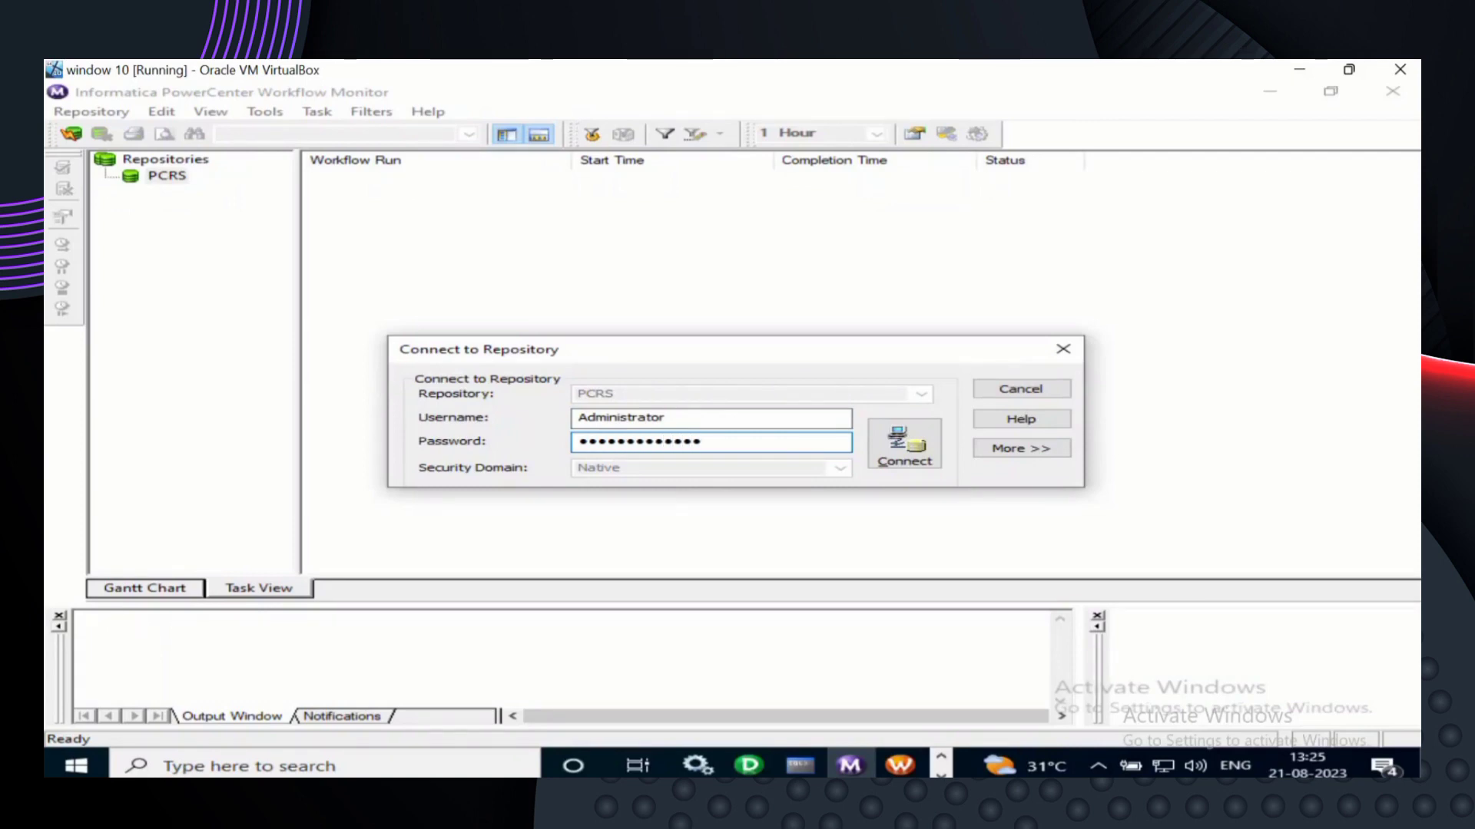
{"action": "left_click", "coordinate": [916, 454]}
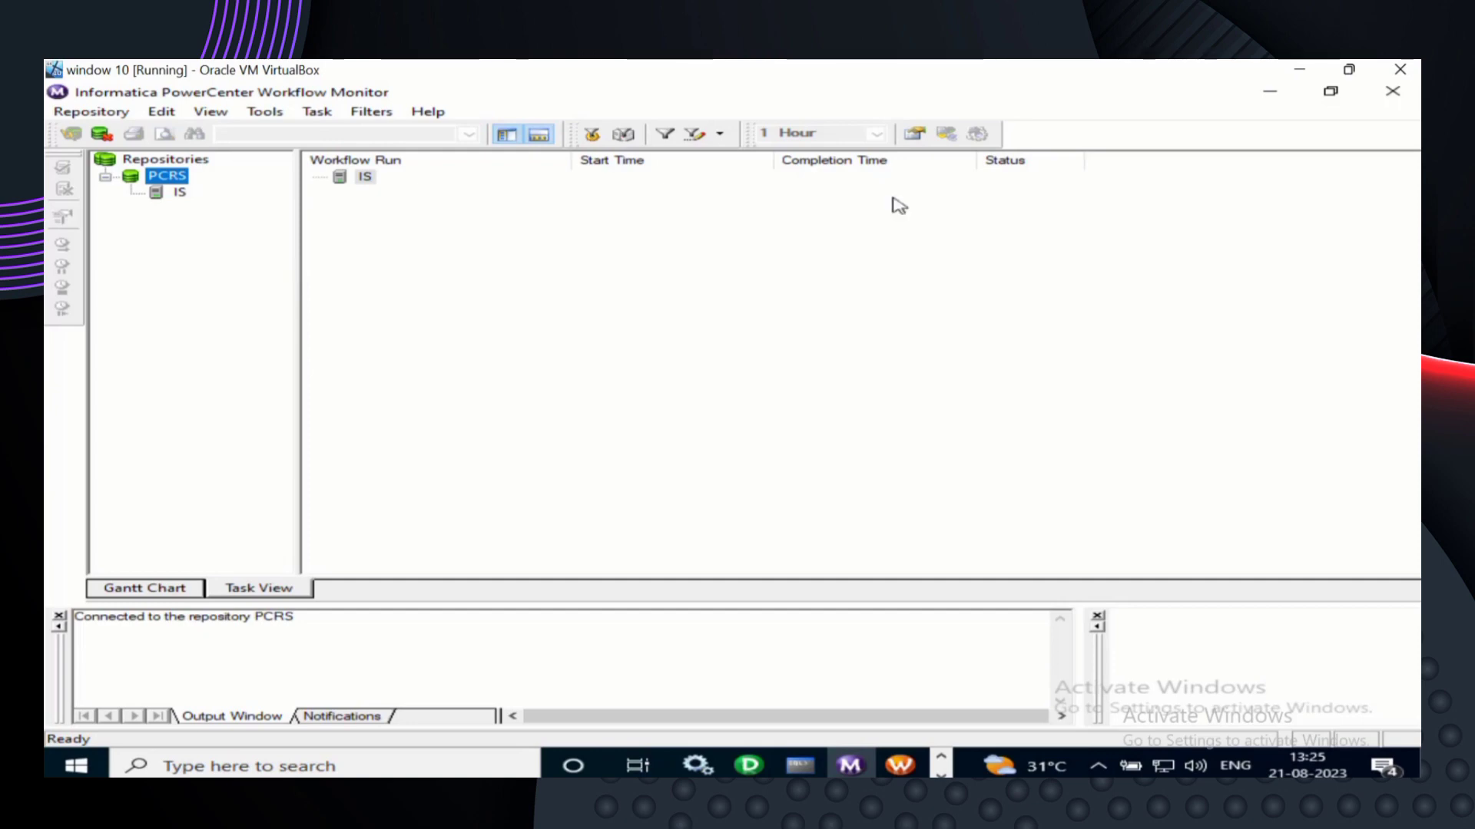
- Close Workflow Monitor and start EMP_TAB_TO_TAB_WF again from the Workflow Designer canvas
{"action": "left_click", "coordinate": [1412, 93]}
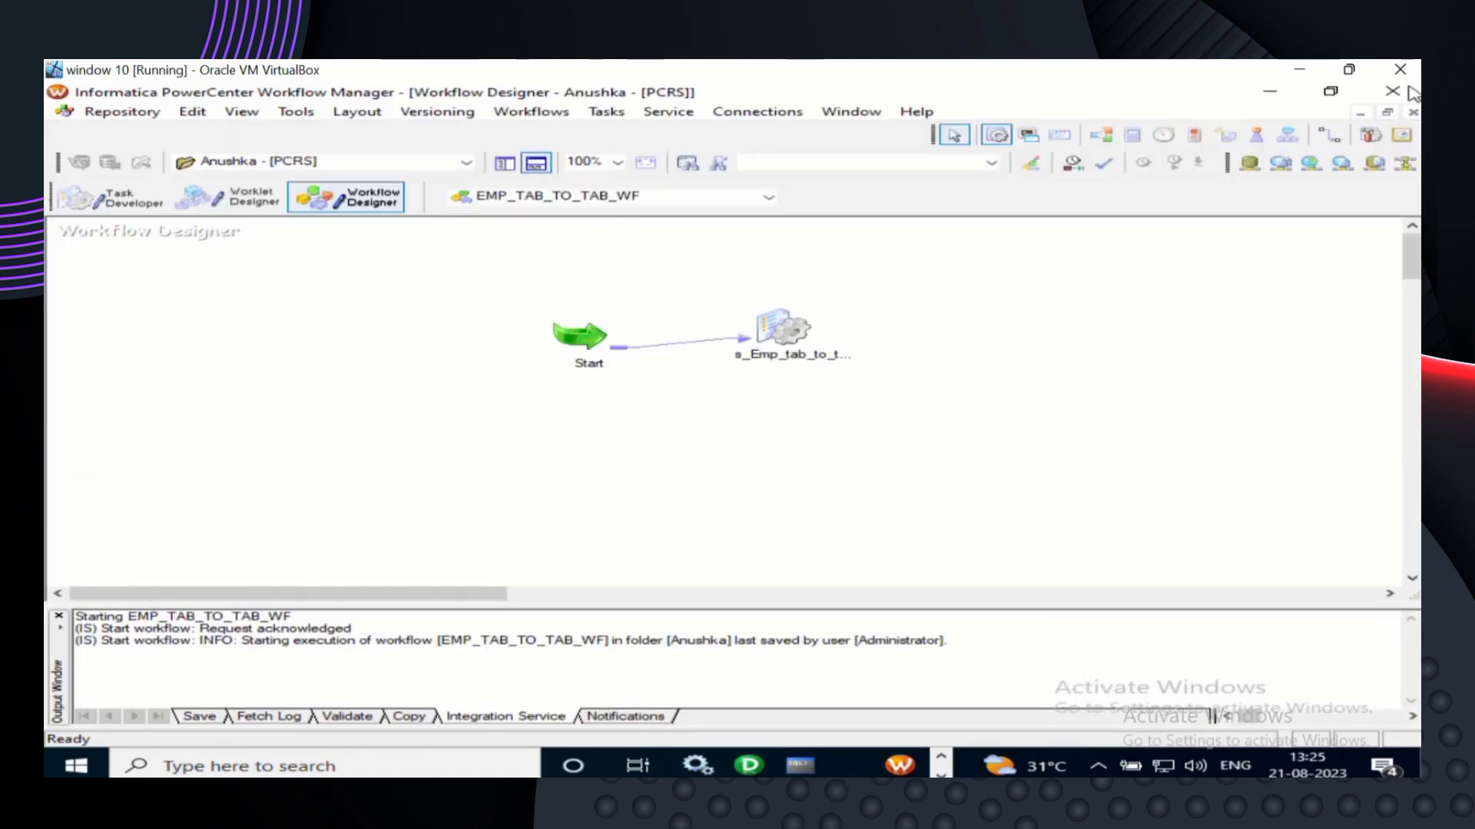
{"action": "right_click", "coordinate": [1038, 304]}
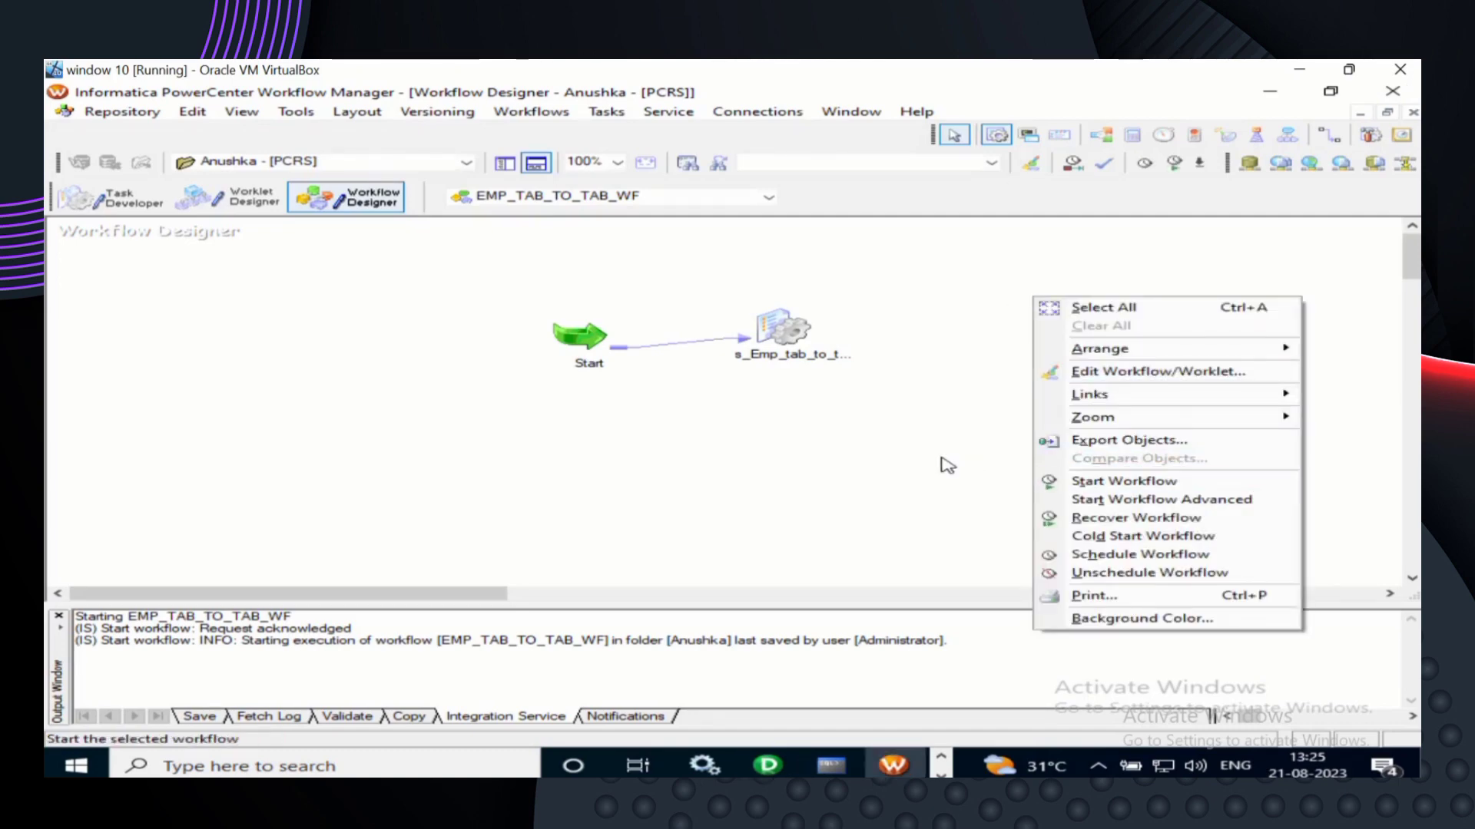
{"action": "left_click", "coordinate": [946, 465]}
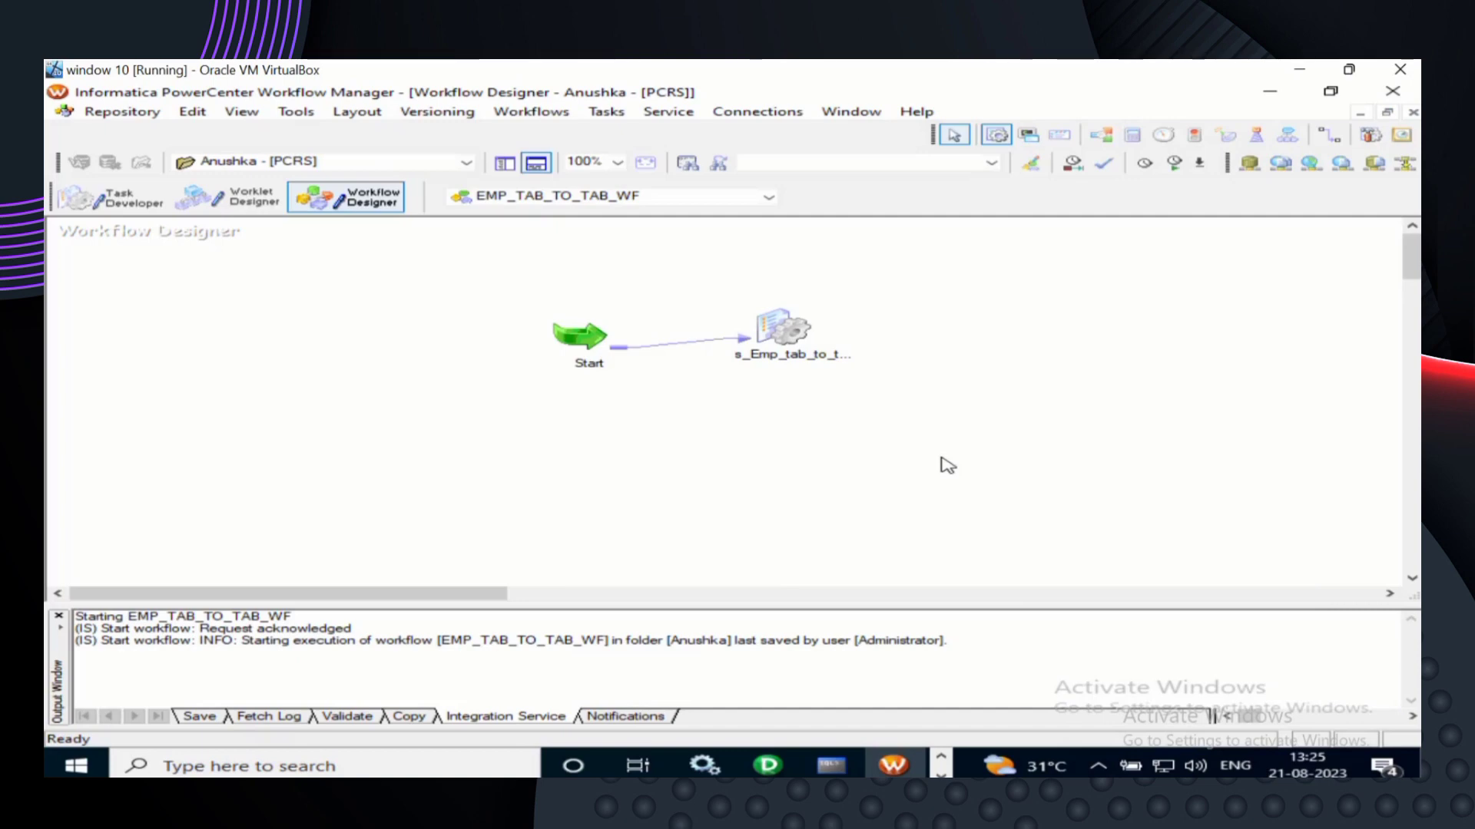
{"action": "right_click", "coordinate": [1002, 341]}
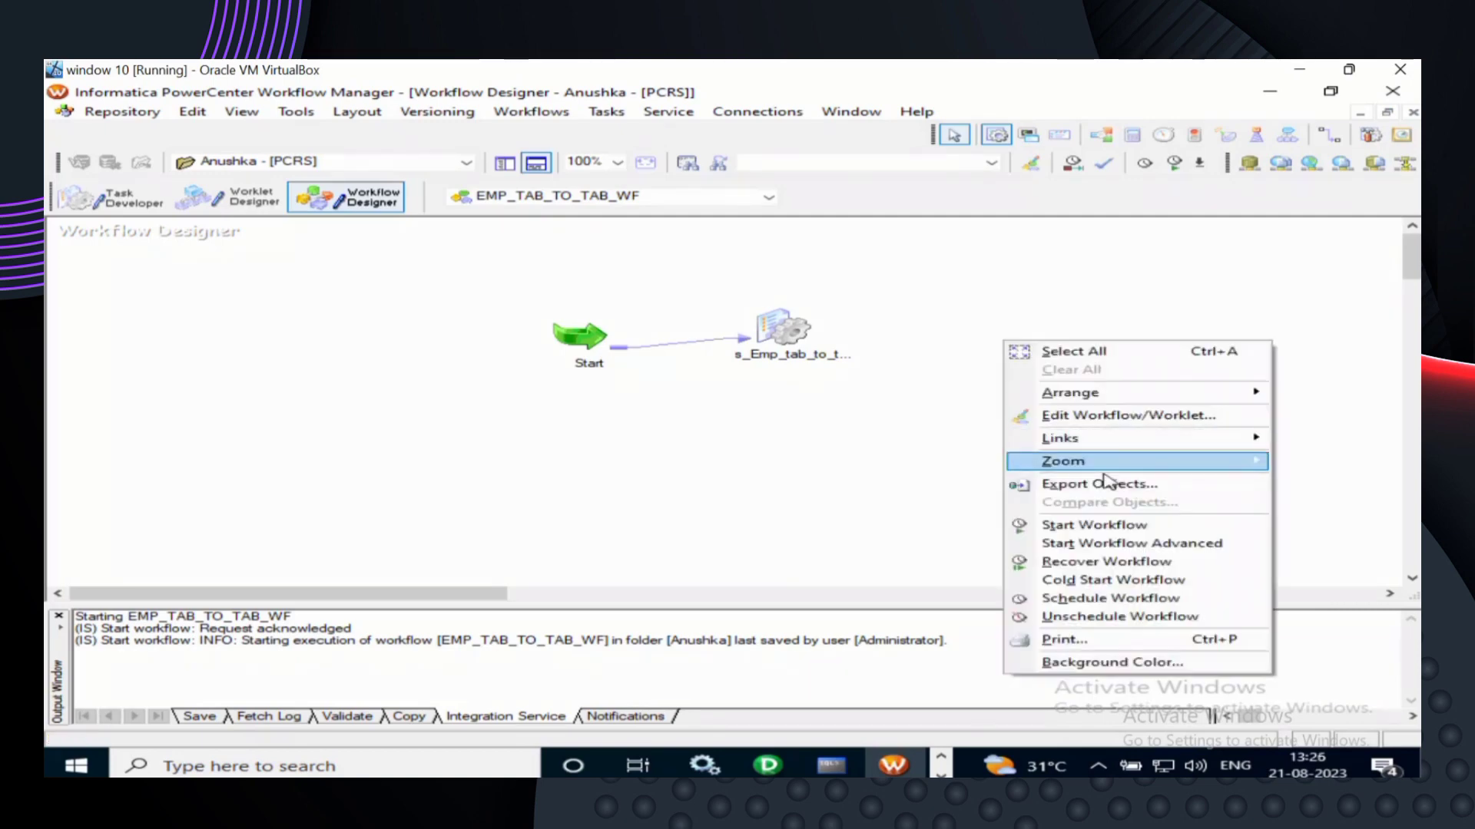
{"action": "left_click", "coordinate": [1113, 527]}
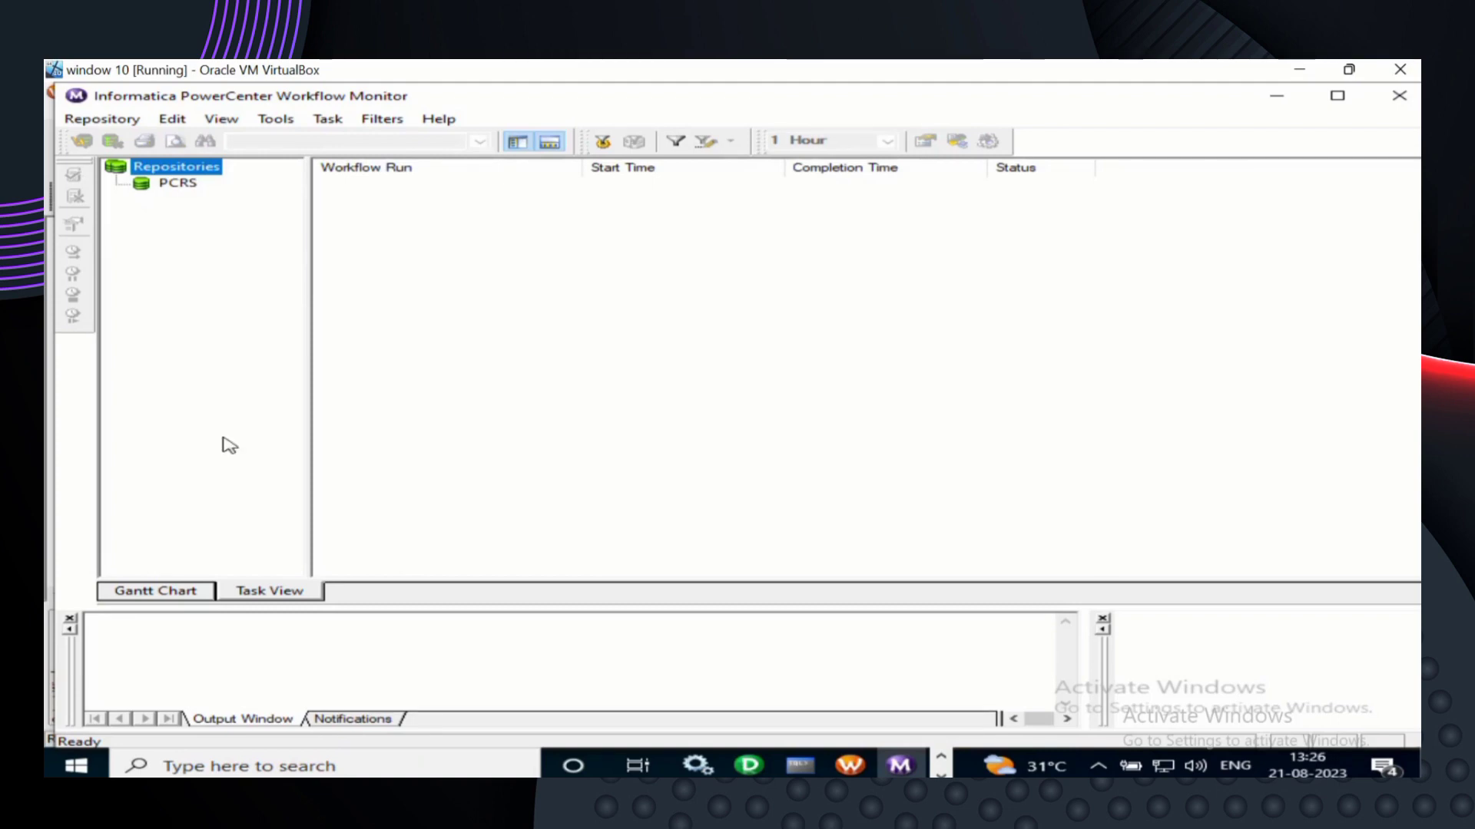
- Switch Workflow Monitor to the Gantt chart timeline for Aug 21, 2023
{"action": "left_click", "coordinate": [148, 596]}
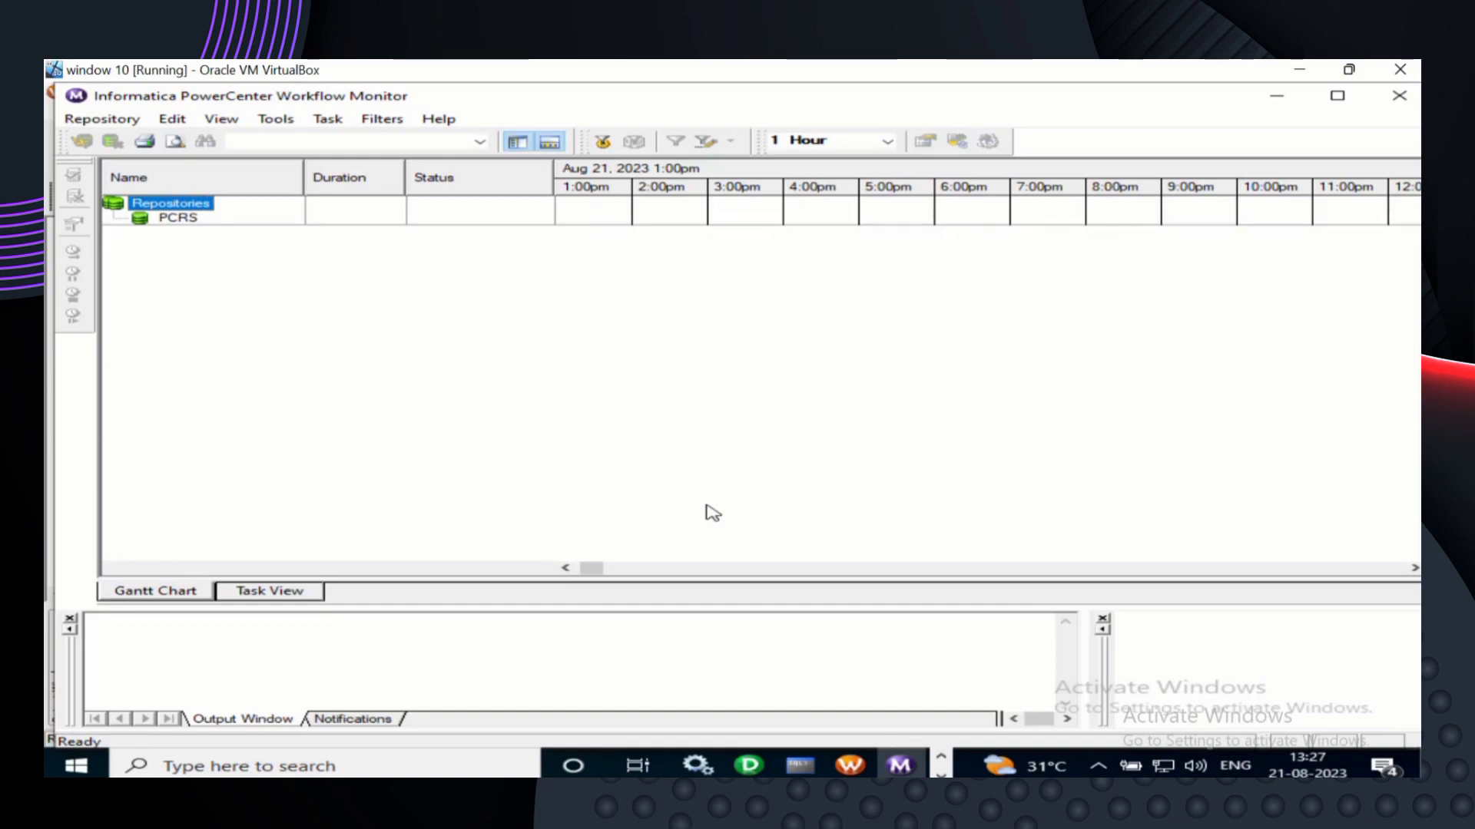
- Enter 'select * from employeescopy;' at the SQL prompt, fixing the table-name typo
{"action": "left_click", "coordinate": [800, 765]}
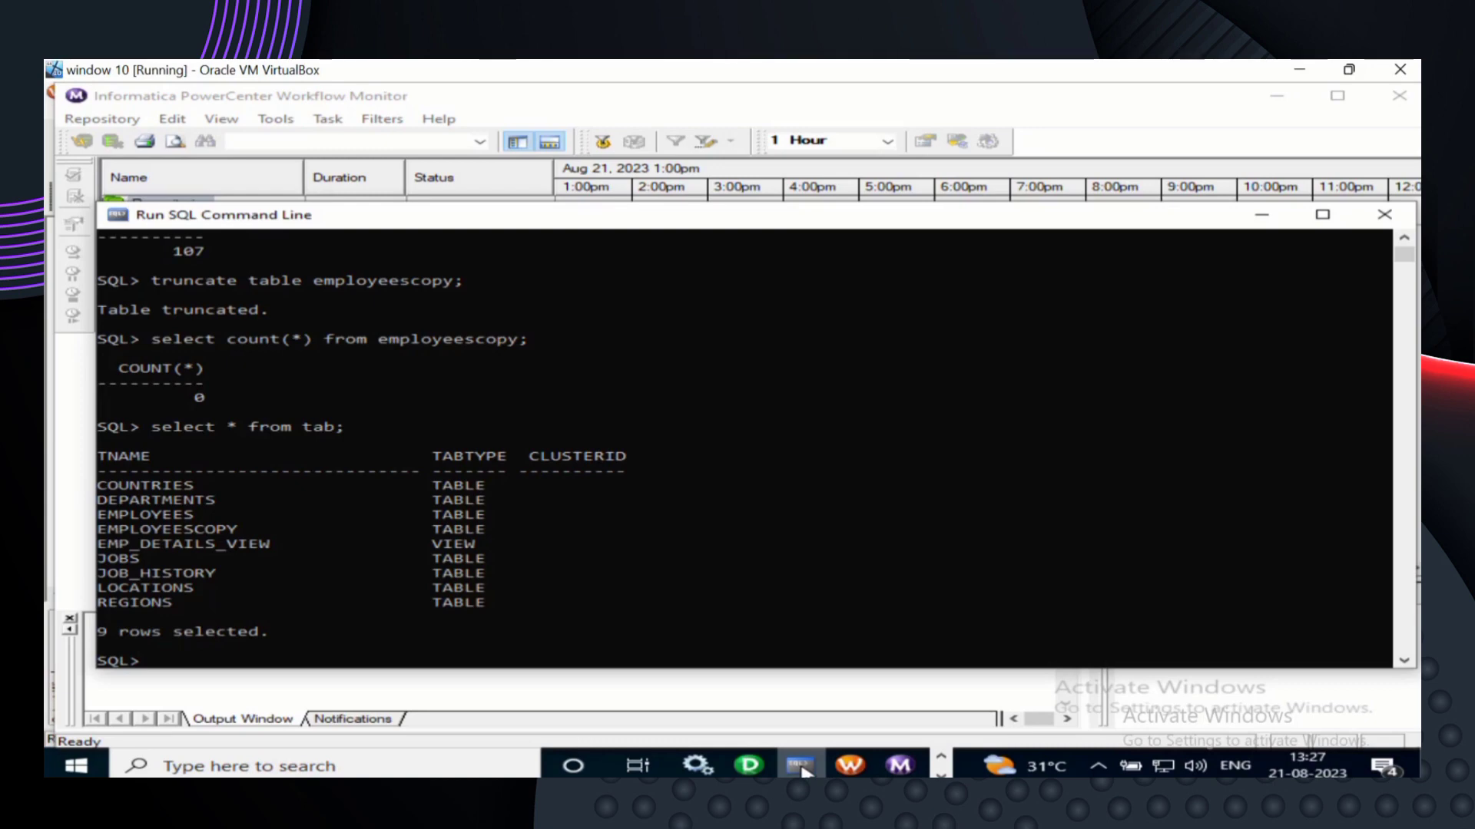
{"action": "scroll", "coordinate": [839, 586], "scroll_direction": "down", "scroll_amount": 1}
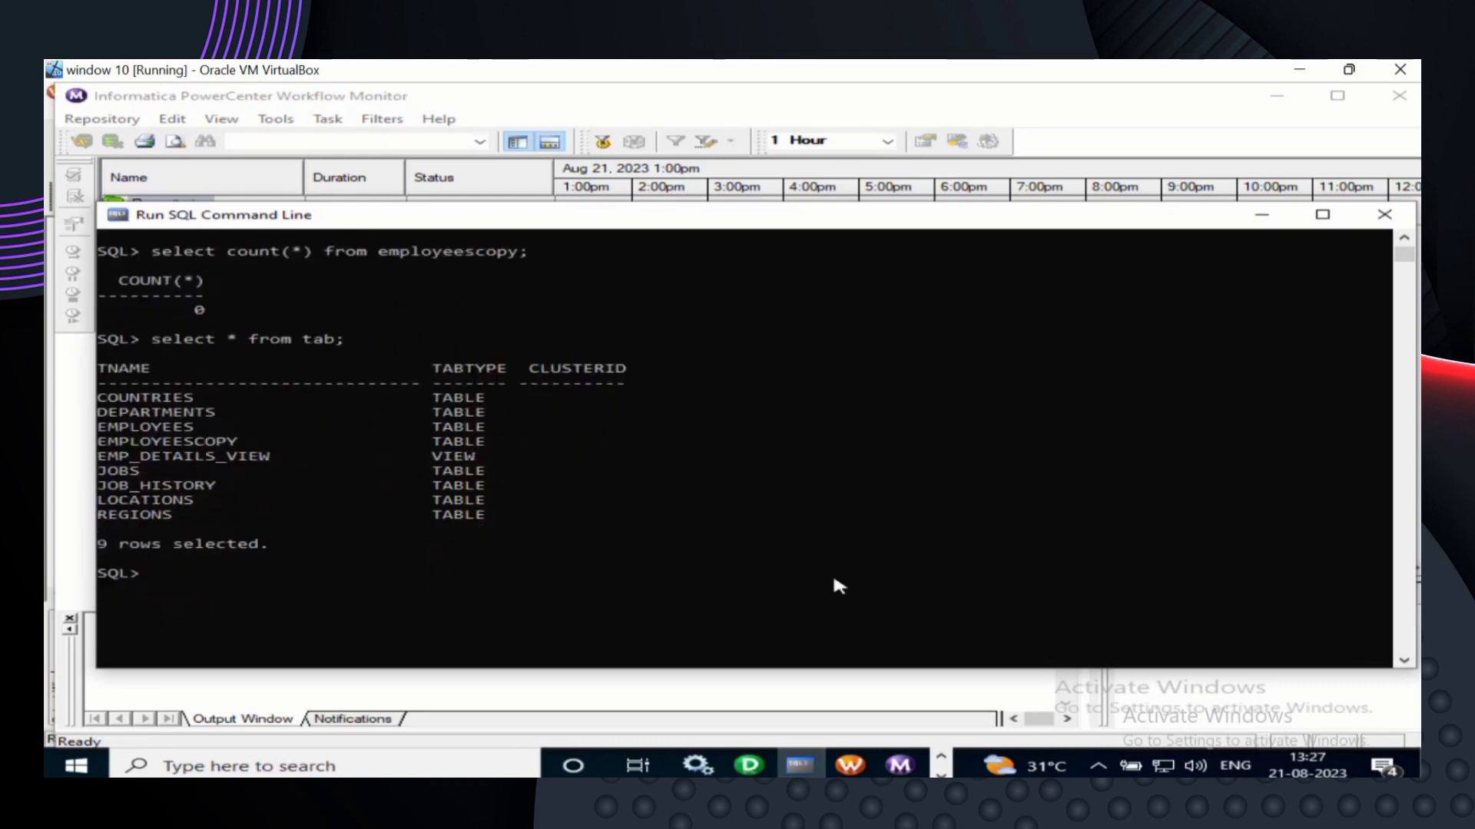
{"action": "type", "text": "select * from"}
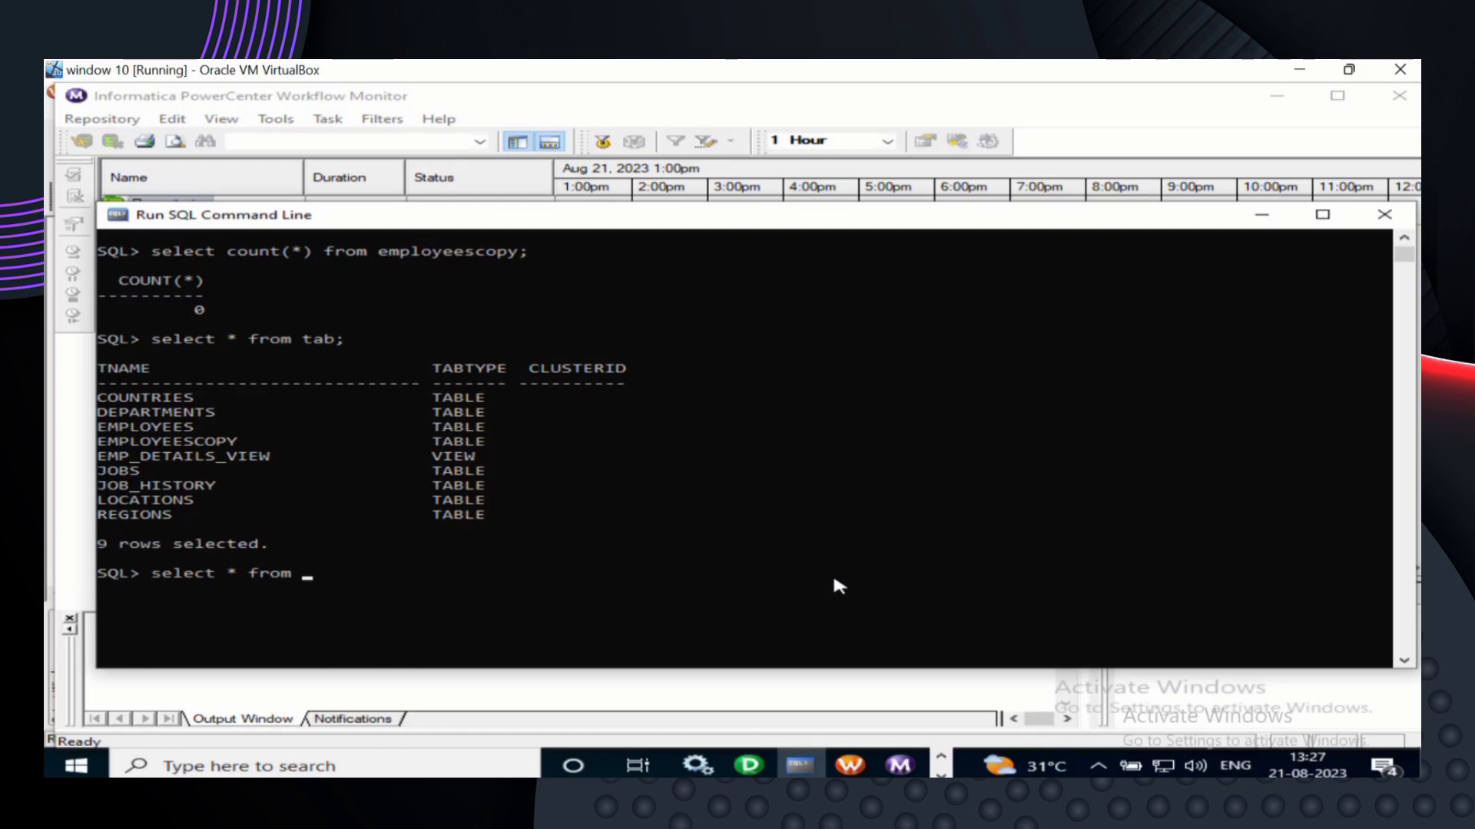
{"action": "type", "text": "employees"}
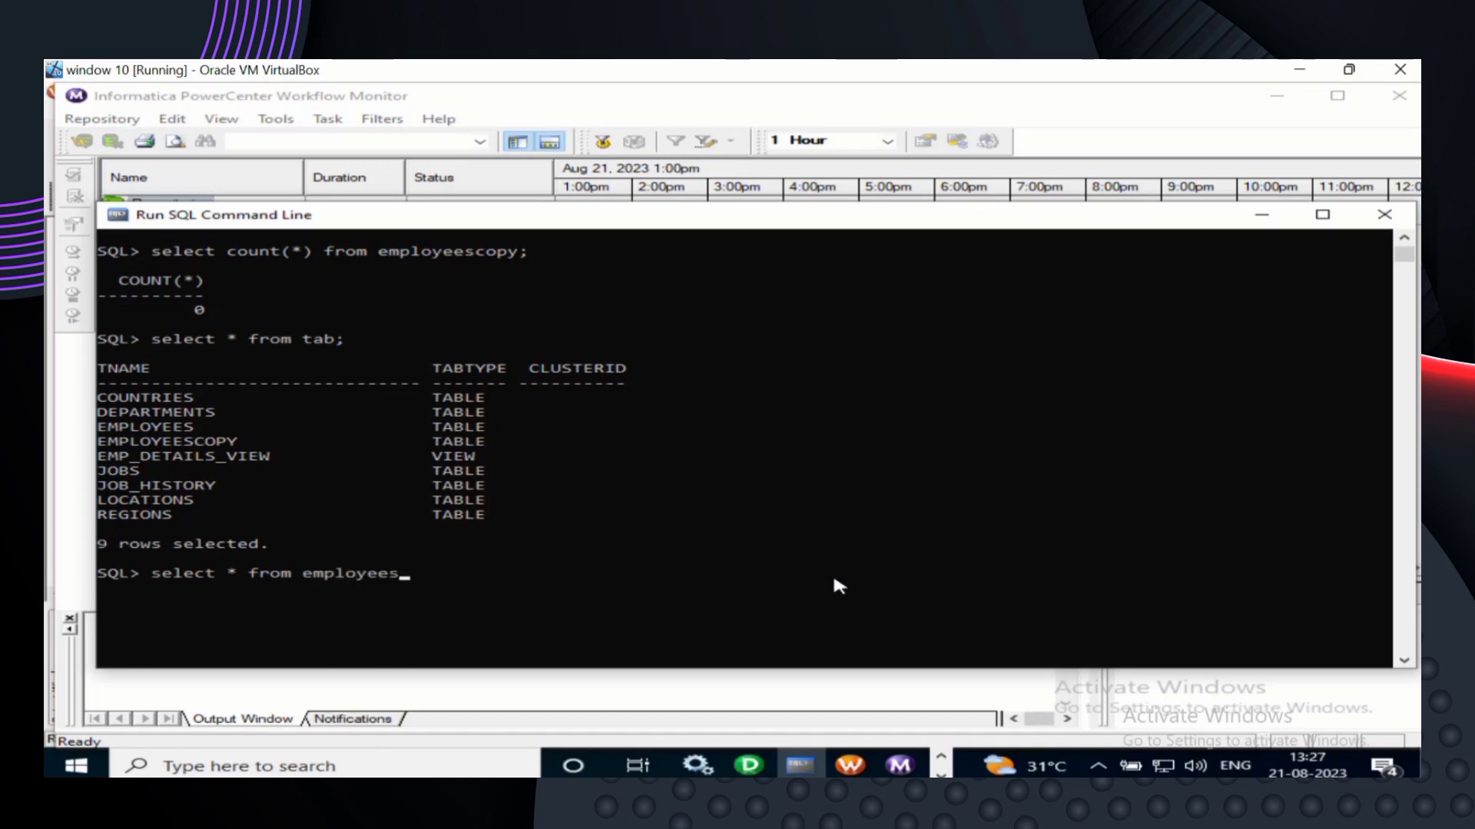
{"action": "type", "text": "copt"}
{"action": "key", "text": "BackSpace"}
{"action": "type", "text": "y;"}
- Run the employeescopy query and review its 214 returned rows
{"action": "key", "text": "Return"}
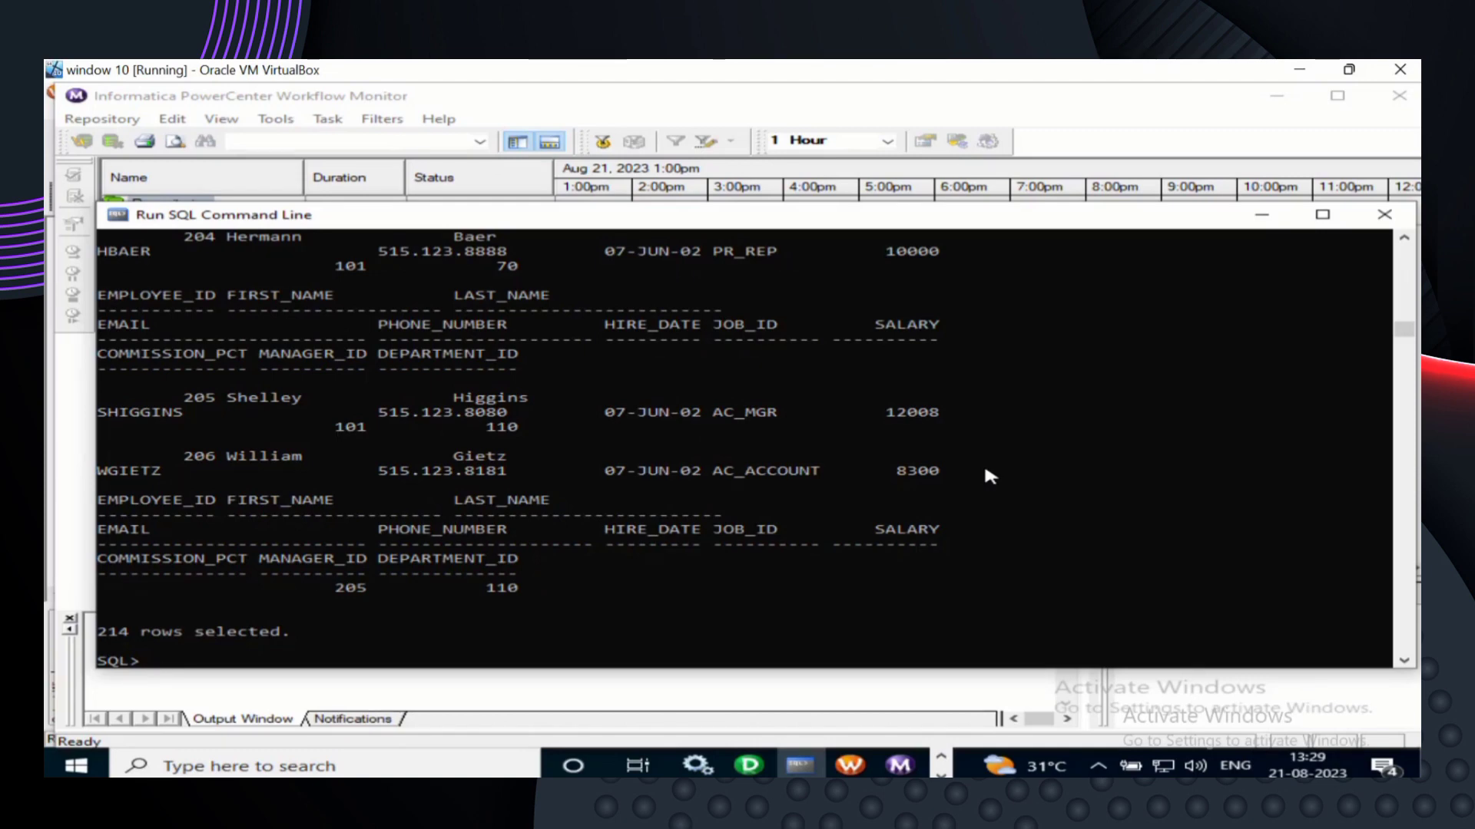
{"action": "scroll", "coordinate": [986, 471], "scroll_direction": "down", "scroll_amount": 1}
- Empty the table with 'truncate table employeescopy;'
{"action": "type", "text": "trunca"}
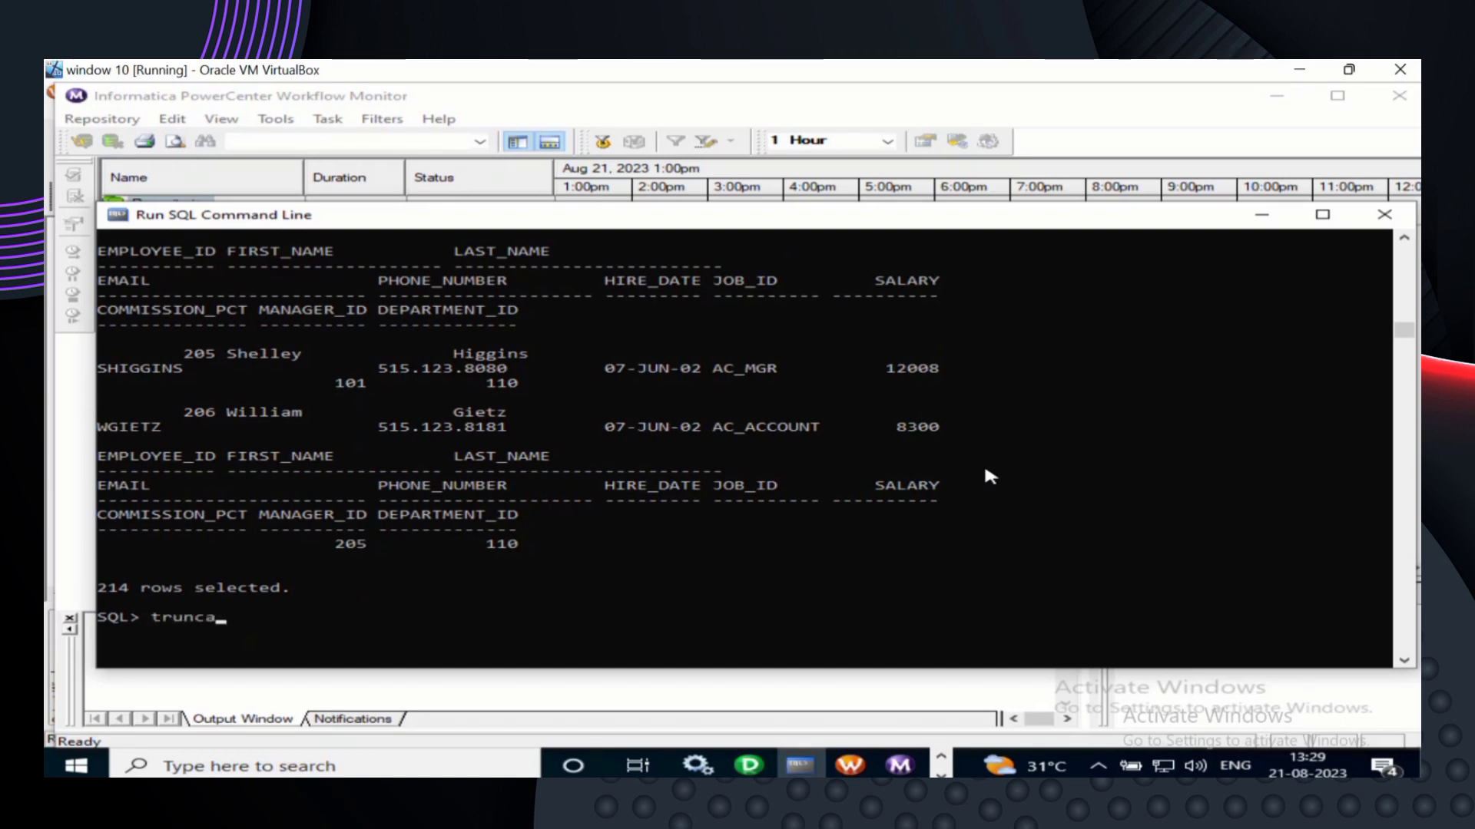
{"action": "type", "text": "te table e"}
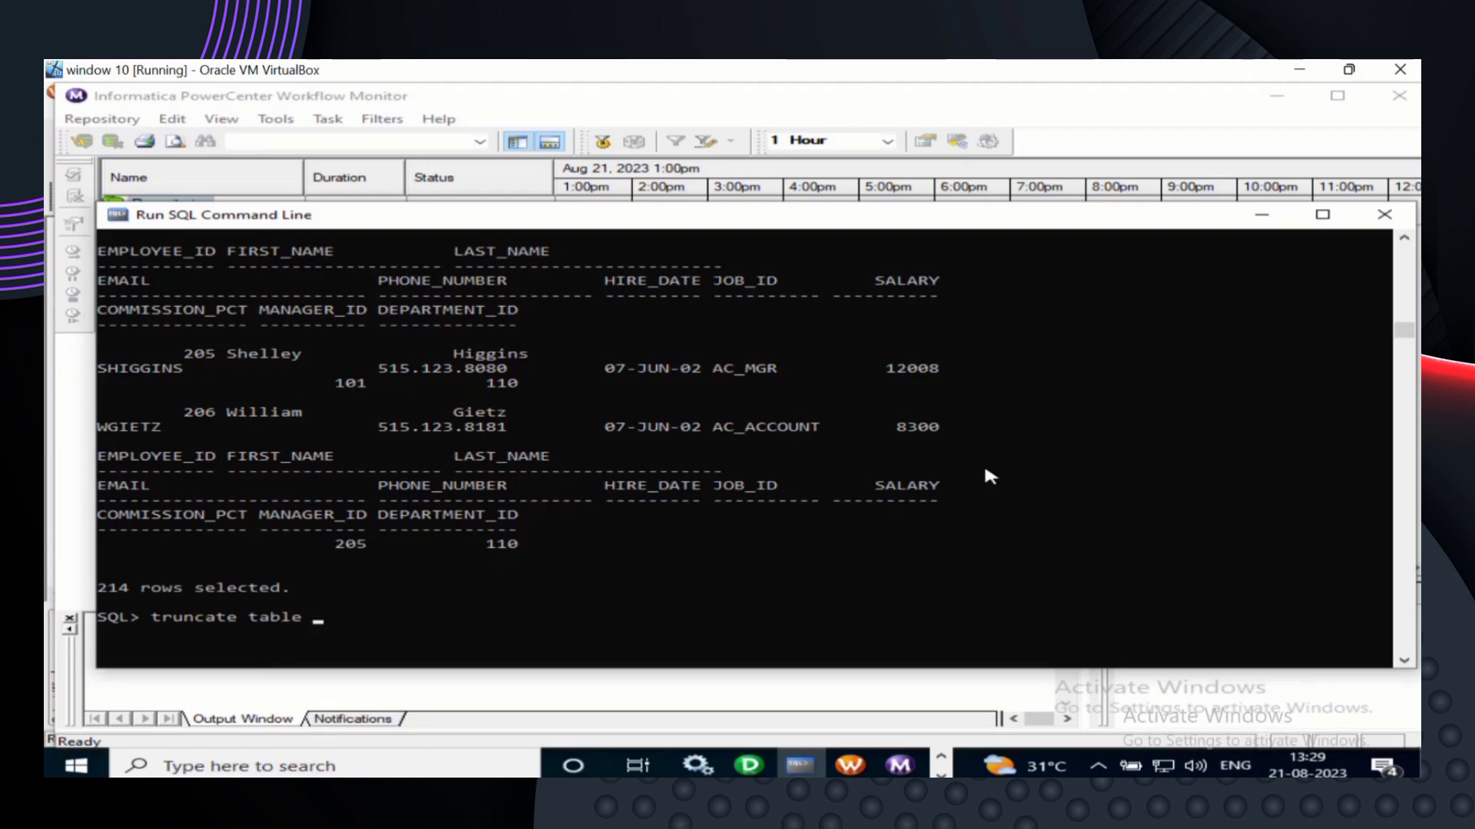
{"action": "type", "text": "mployeescopy;"}
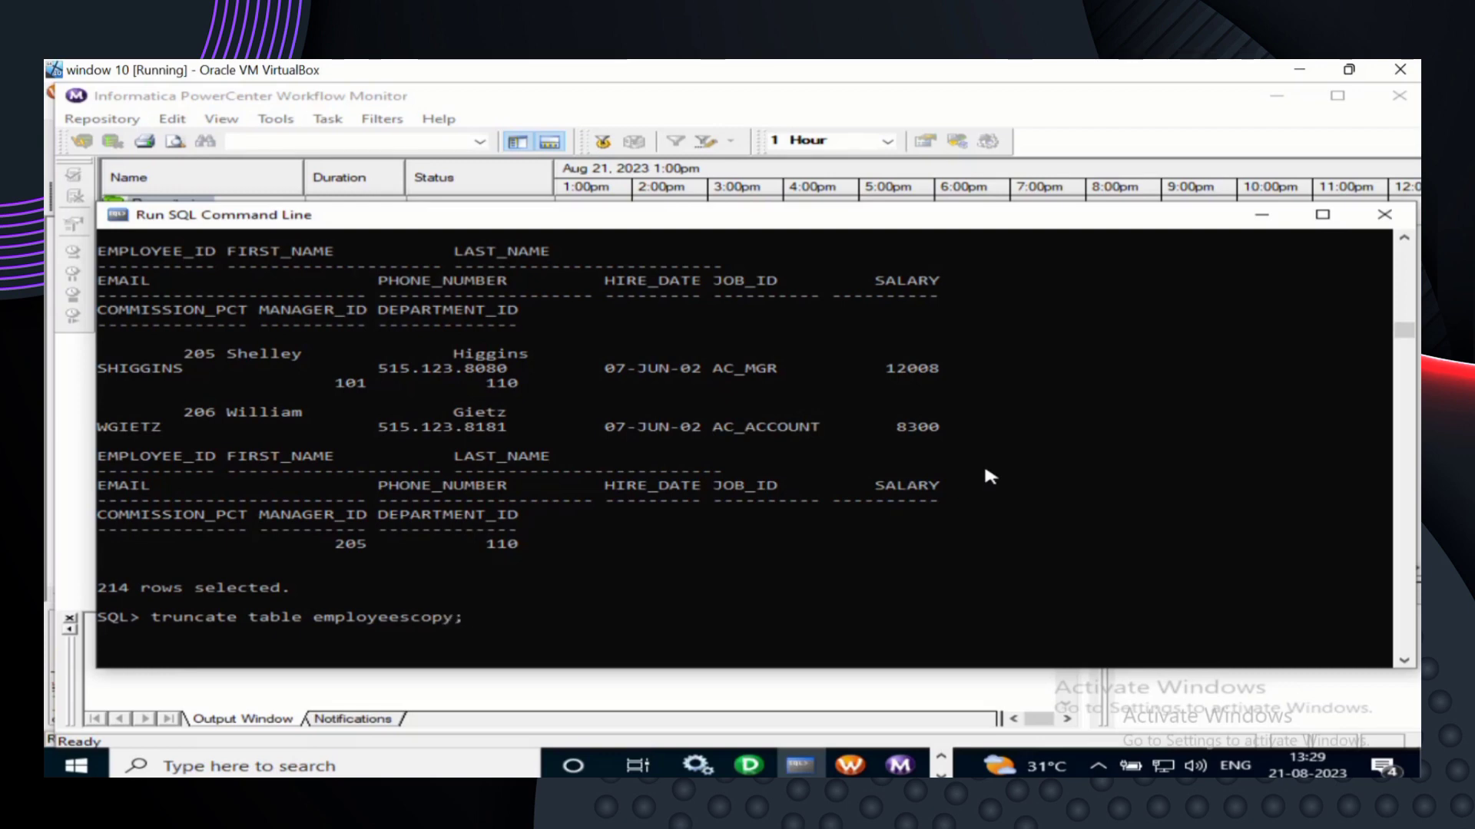
{"action": "key", "text": "Return"}
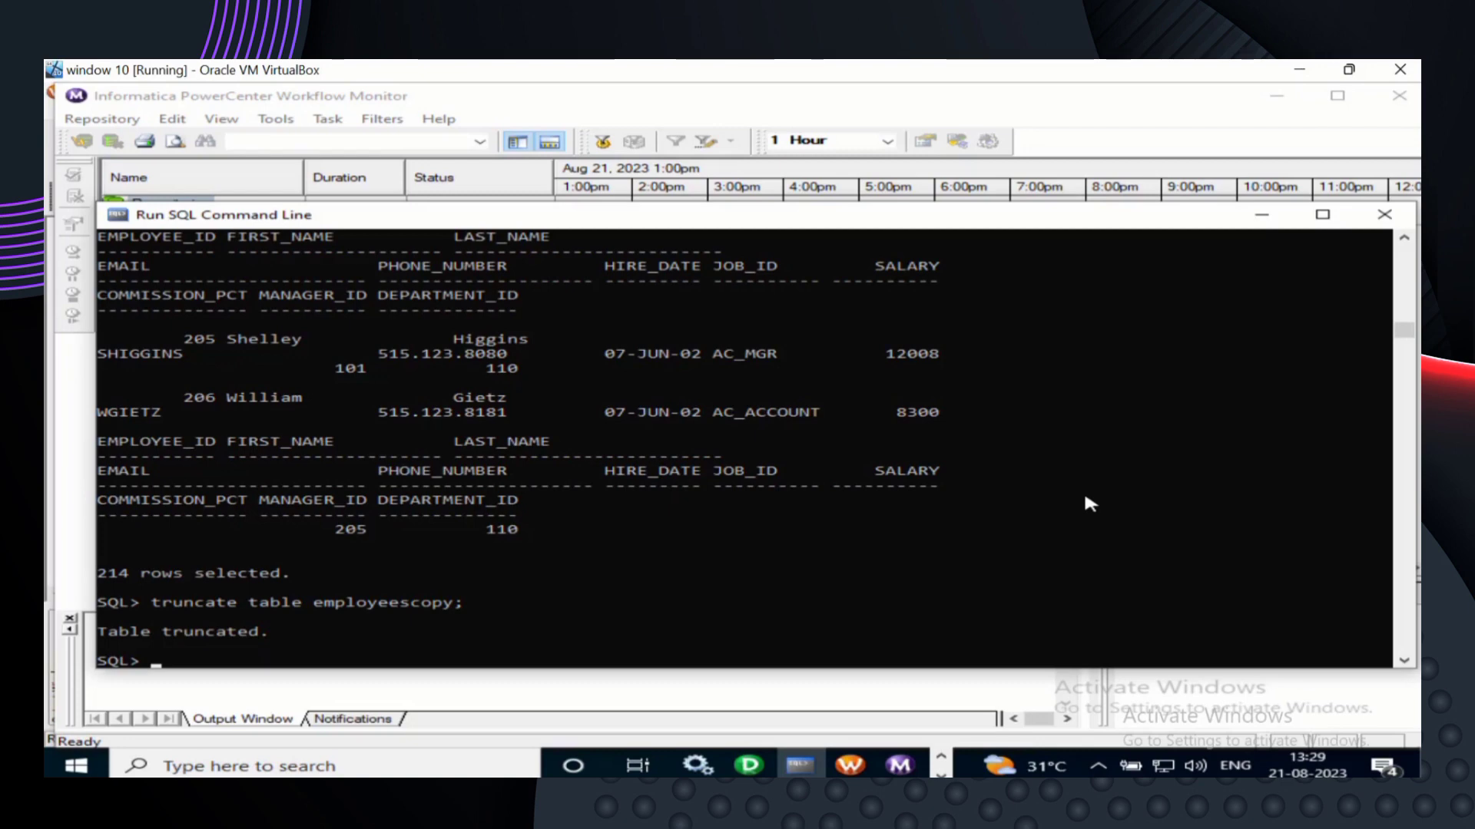
{"action": "scroll", "coordinate": [1089, 504], "scroll_direction": "down", "scroll_amount": 1}
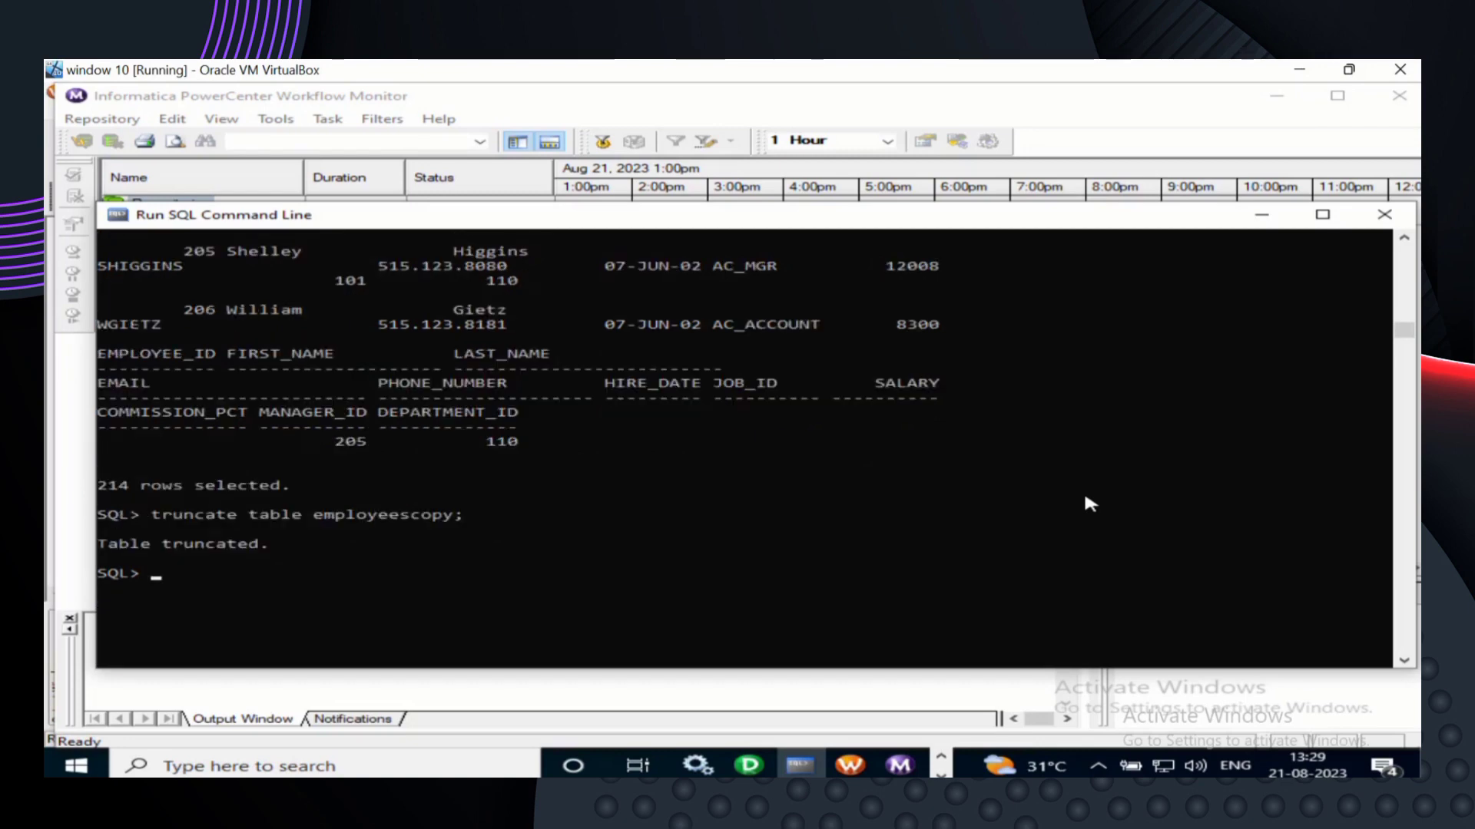
- Rerun the employeescopy select to confirm no rows remain, then return to Workflow Manager
{"action": "type", "text": "s"}
{"action": "type", "text": "elect"}
{"action": "key", "text": "BackSpace"}
{"action": "key", "text": "BackSpace"}
{"action": "key", "text": "BackSpace"}
{"action": "key", "text": "BackSpace"}
{"action": "key", "text": "BackSpace"}
{"action": "key", "text": "BackSpace"}
{"action": "key", "text": "BackSpace"}
{"action": "key", "text": "Up"}
{"action": "key", "text": "Up"}
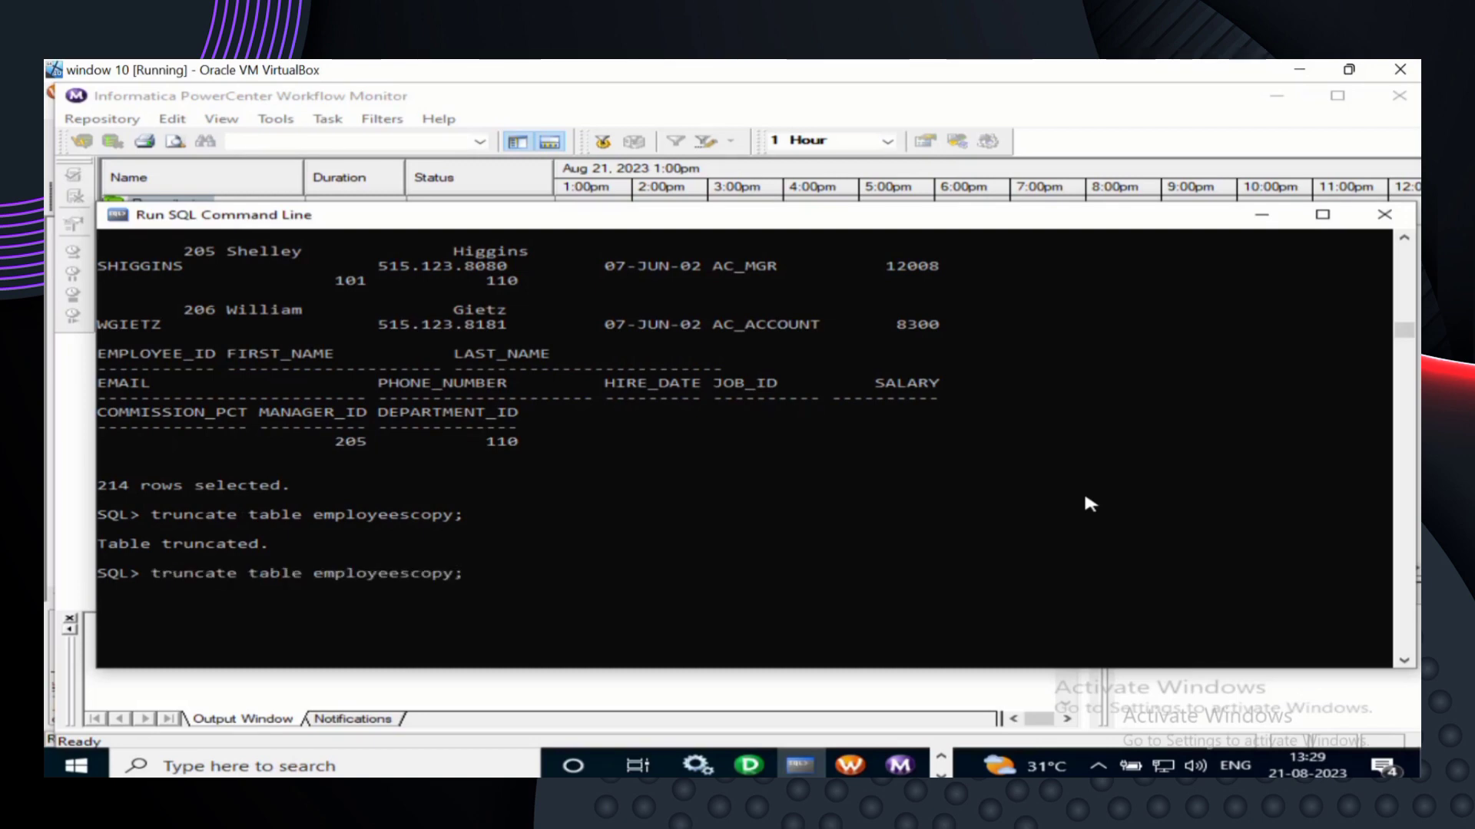
{"action": "key", "text": "Return"}
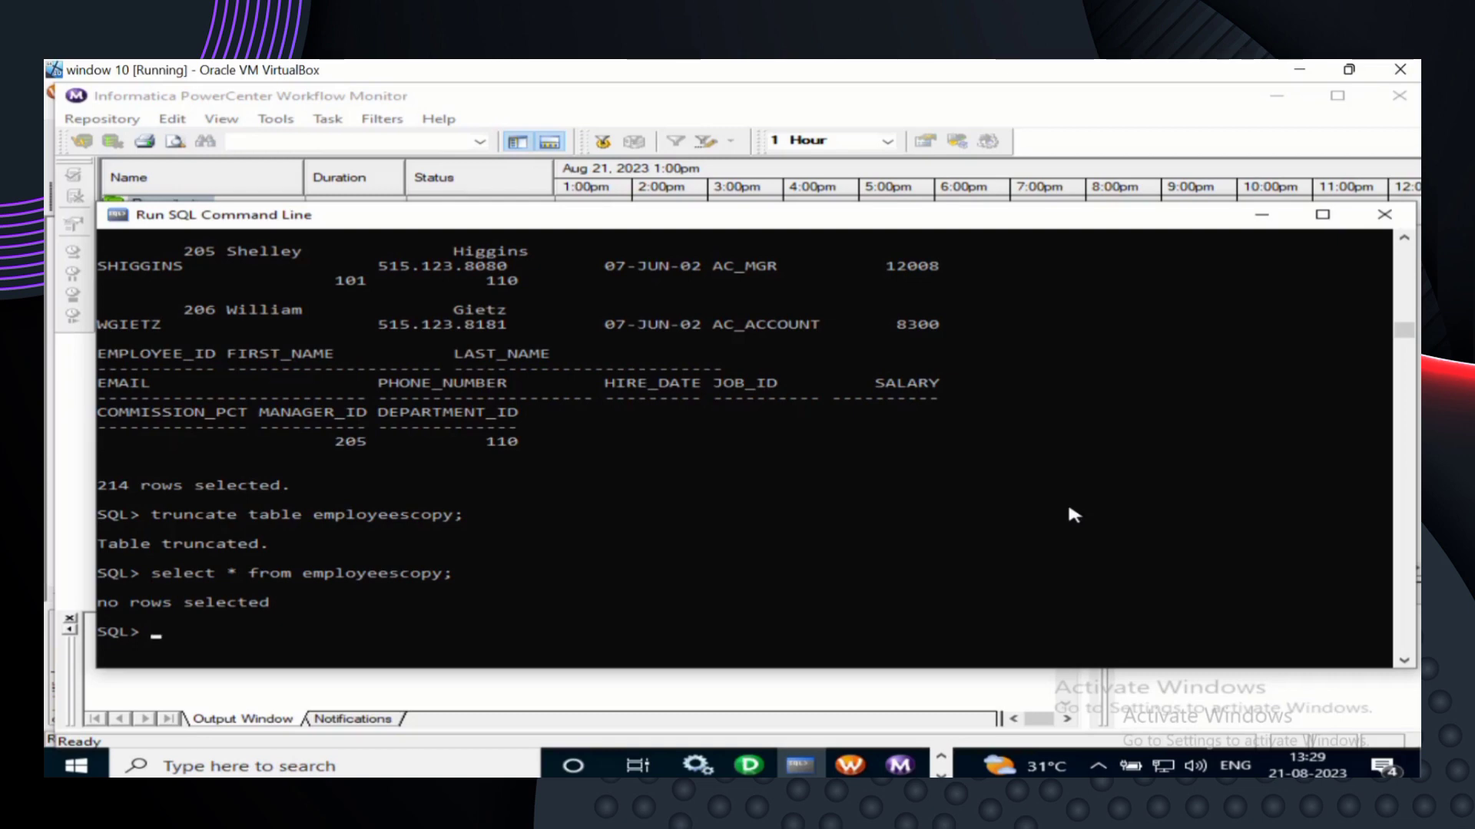
{"action": "left_click", "coordinate": [851, 766]}
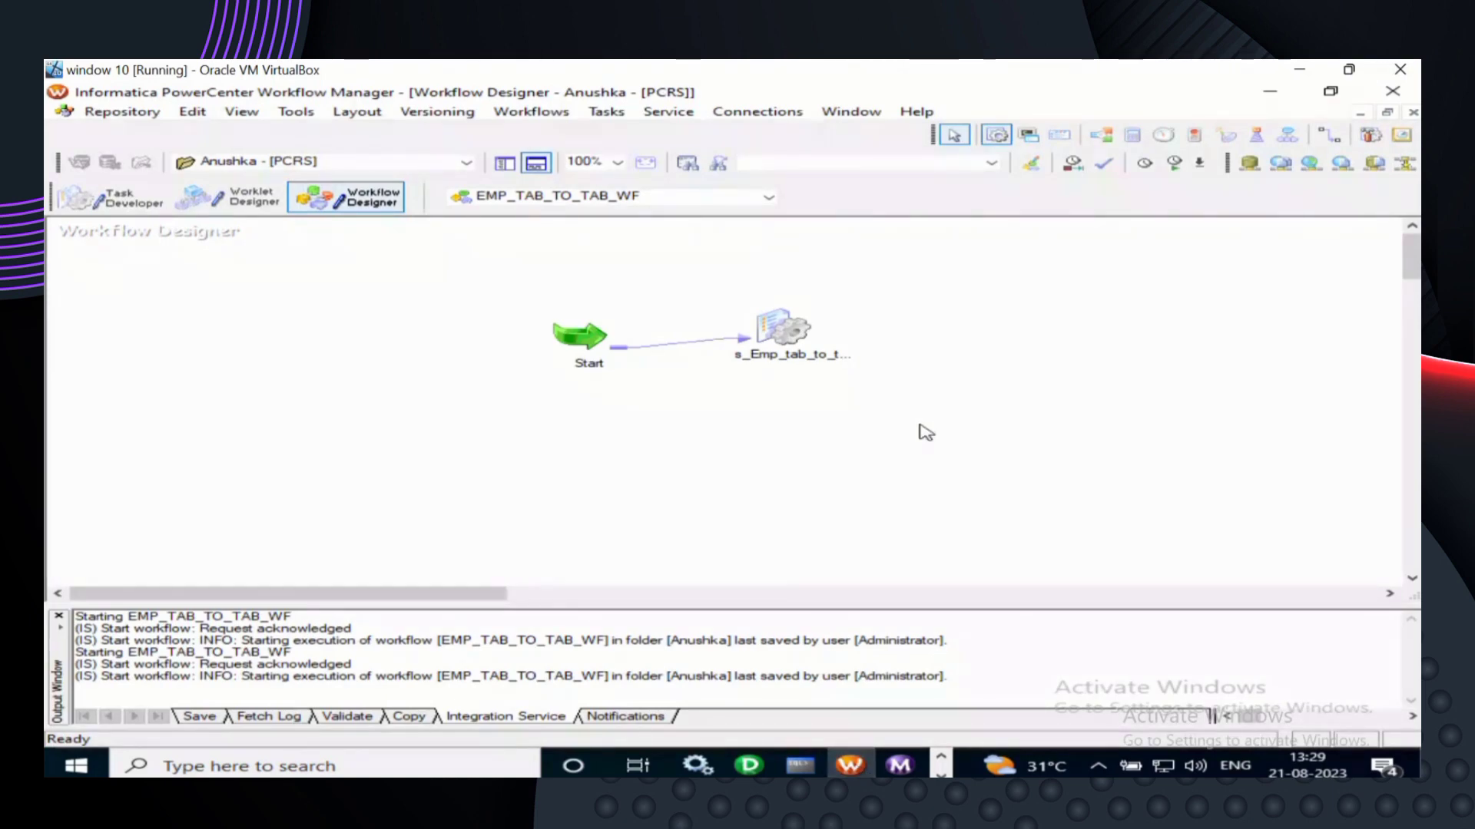
- Start EMP_TAB_TO_TAB_WF again and bring Run SQL Command Line back to the front
{"action": "right_click", "coordinate": [972, 322]}
{"action": "left_click", "coordinate": [1058, 501]}
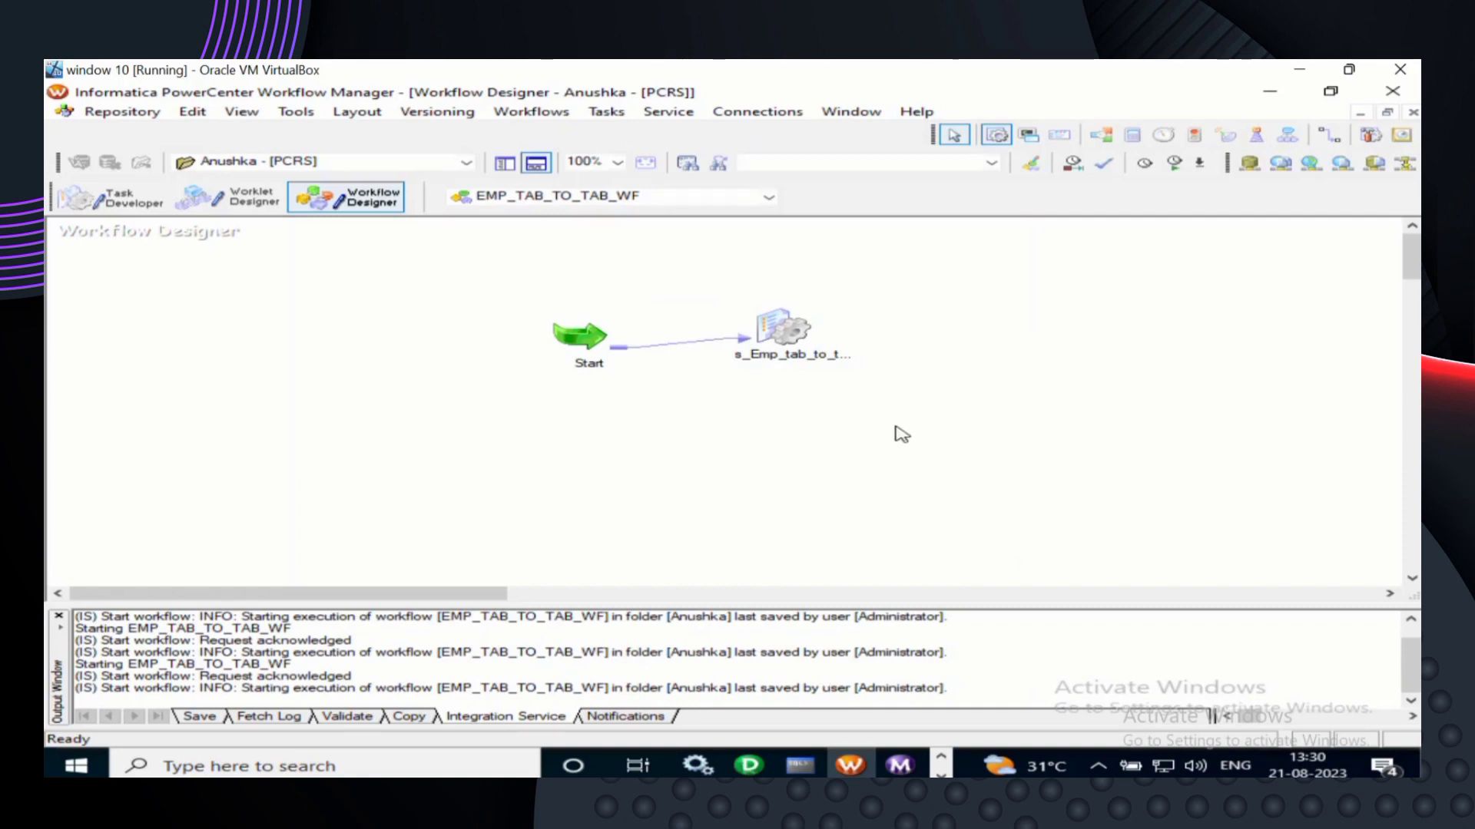
{"action": "left_click", "coordinate": [800, 766]}
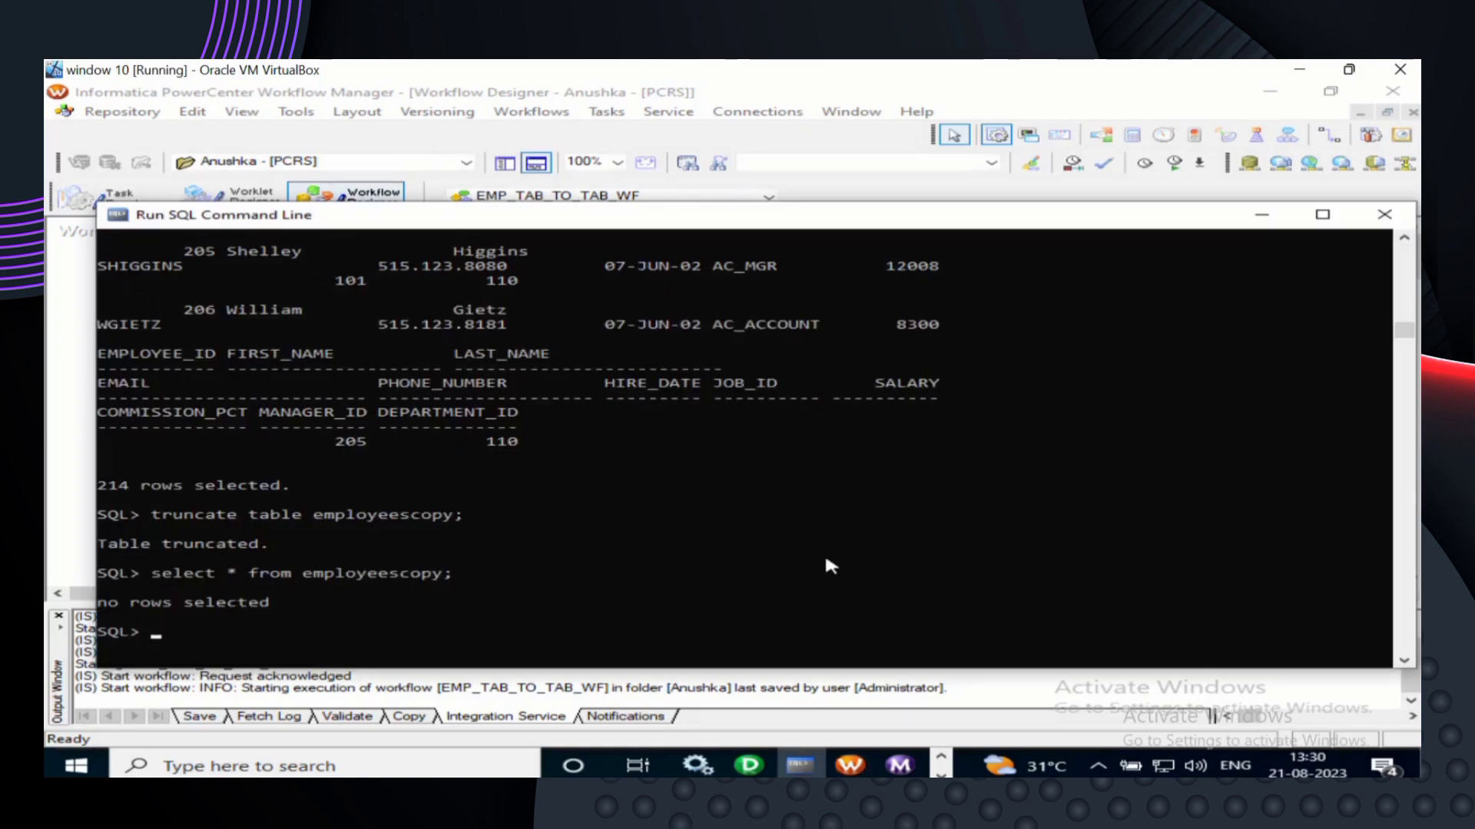
- Rerun select * from employeescopy; in SQL Command Line to confirm 107 rows loaded
{"action": "scroll", "coordinate": [826, 560], "scroll_direction": "down", "scroll_amount": 1}
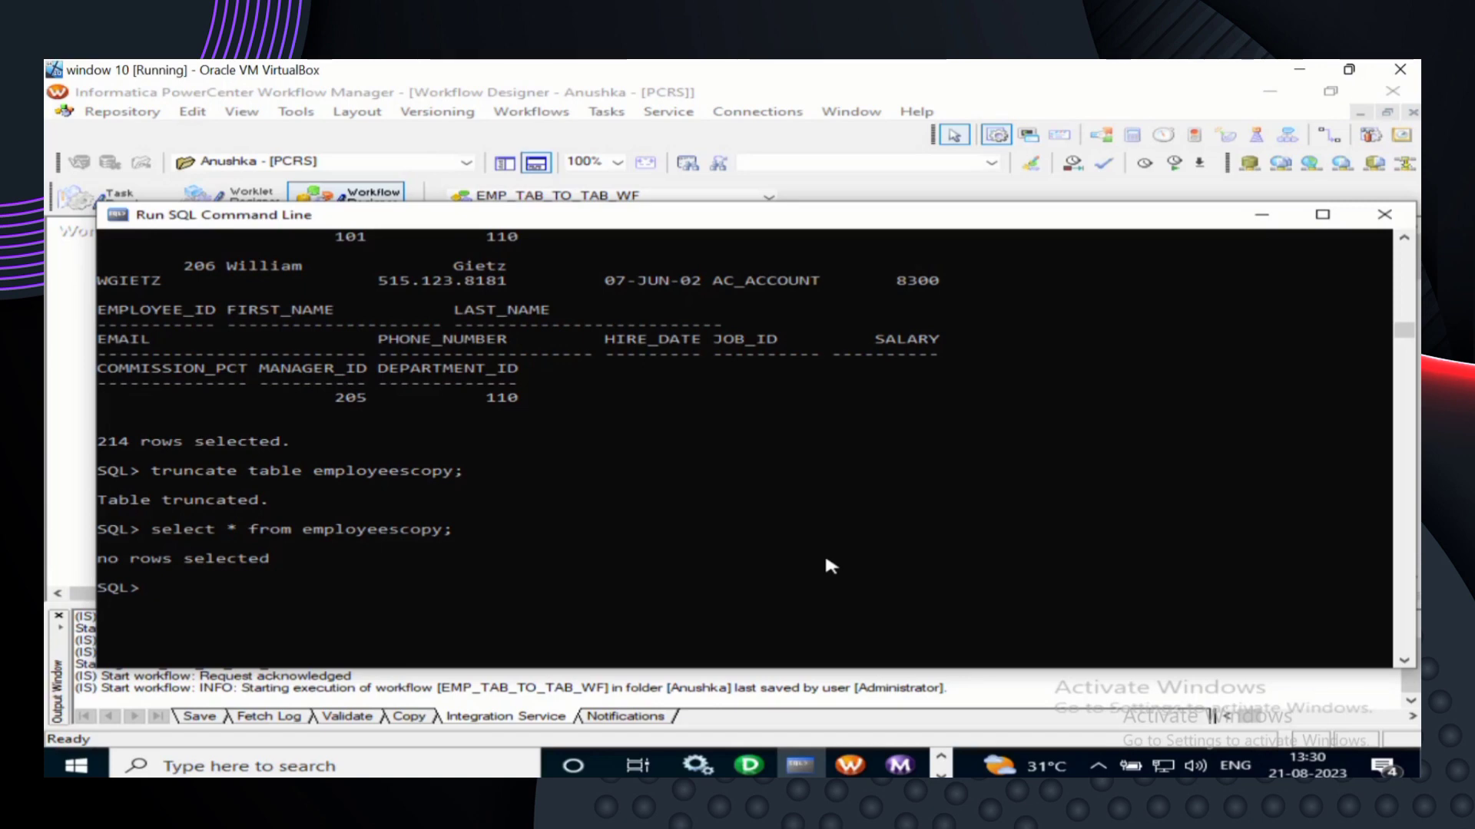
{"action": "key", "text": "Up"}
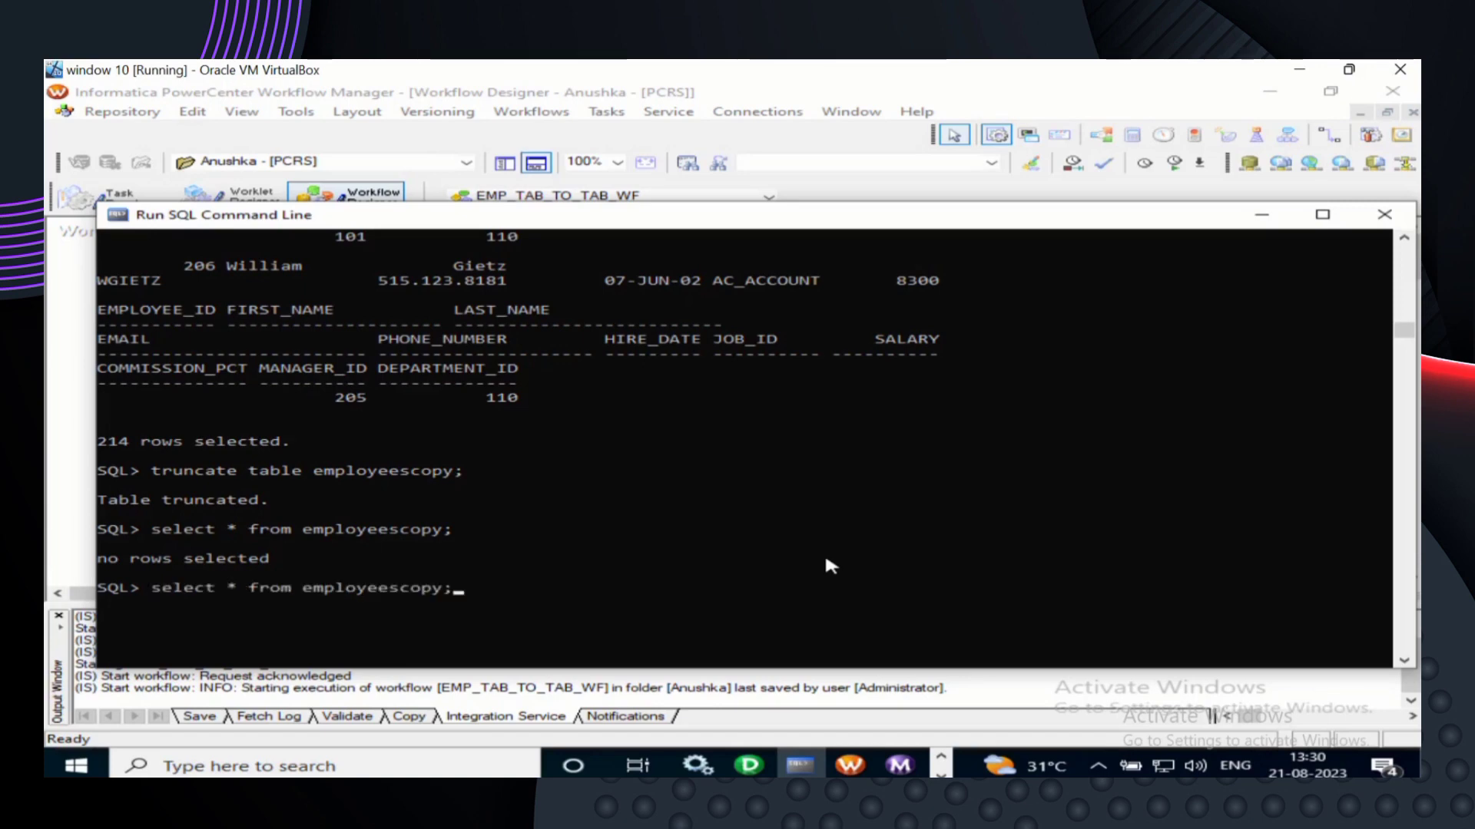
{"action": "key", "text": "Return"}
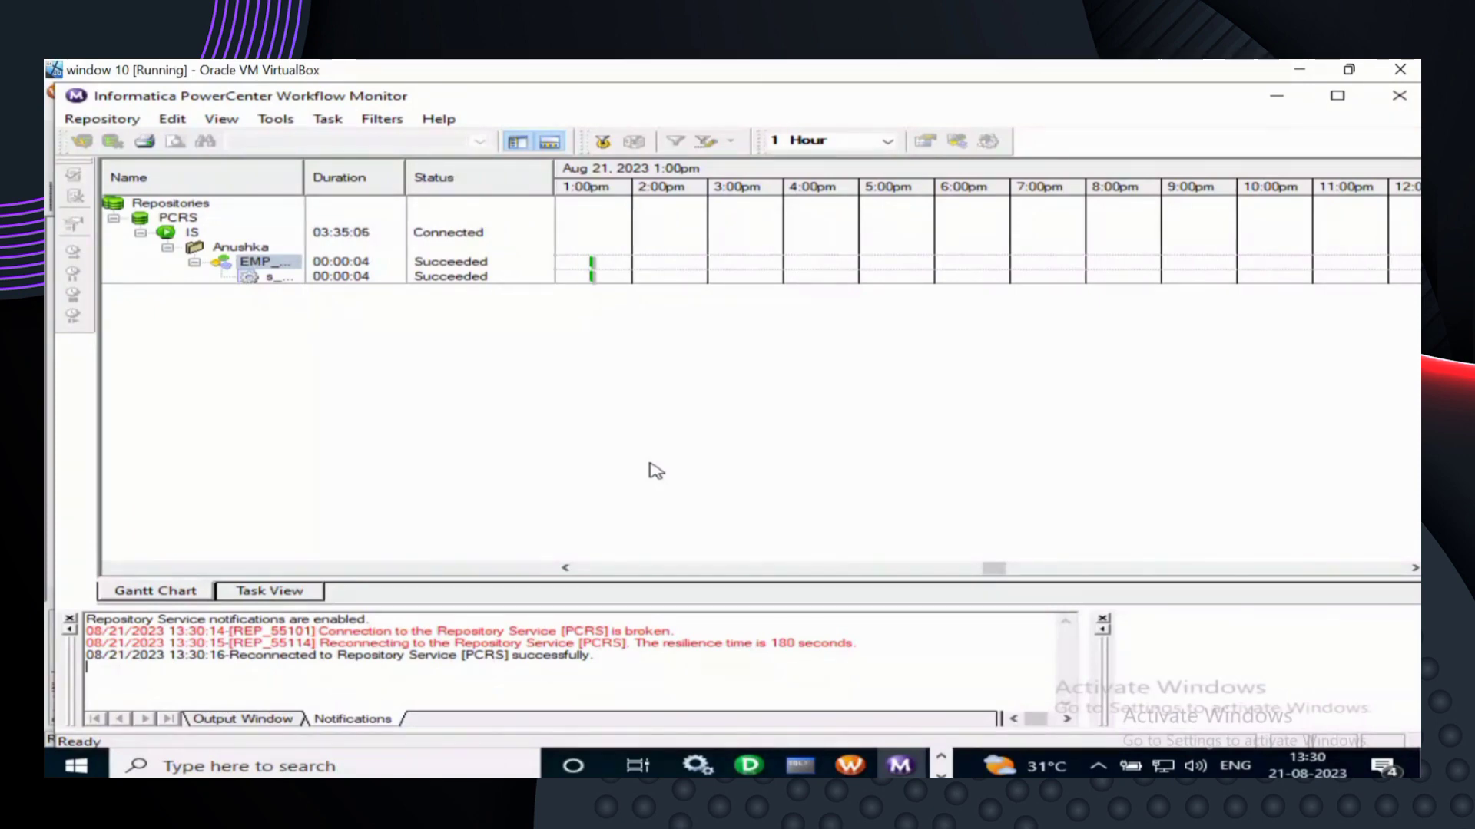
- Confirm EMP_TAB_TO_TAB_WF and its session show Succeeded, each taking 00:00:04, in Workflow Monitor
{"action": "mouse_move", "coordinate": [799, 765]}
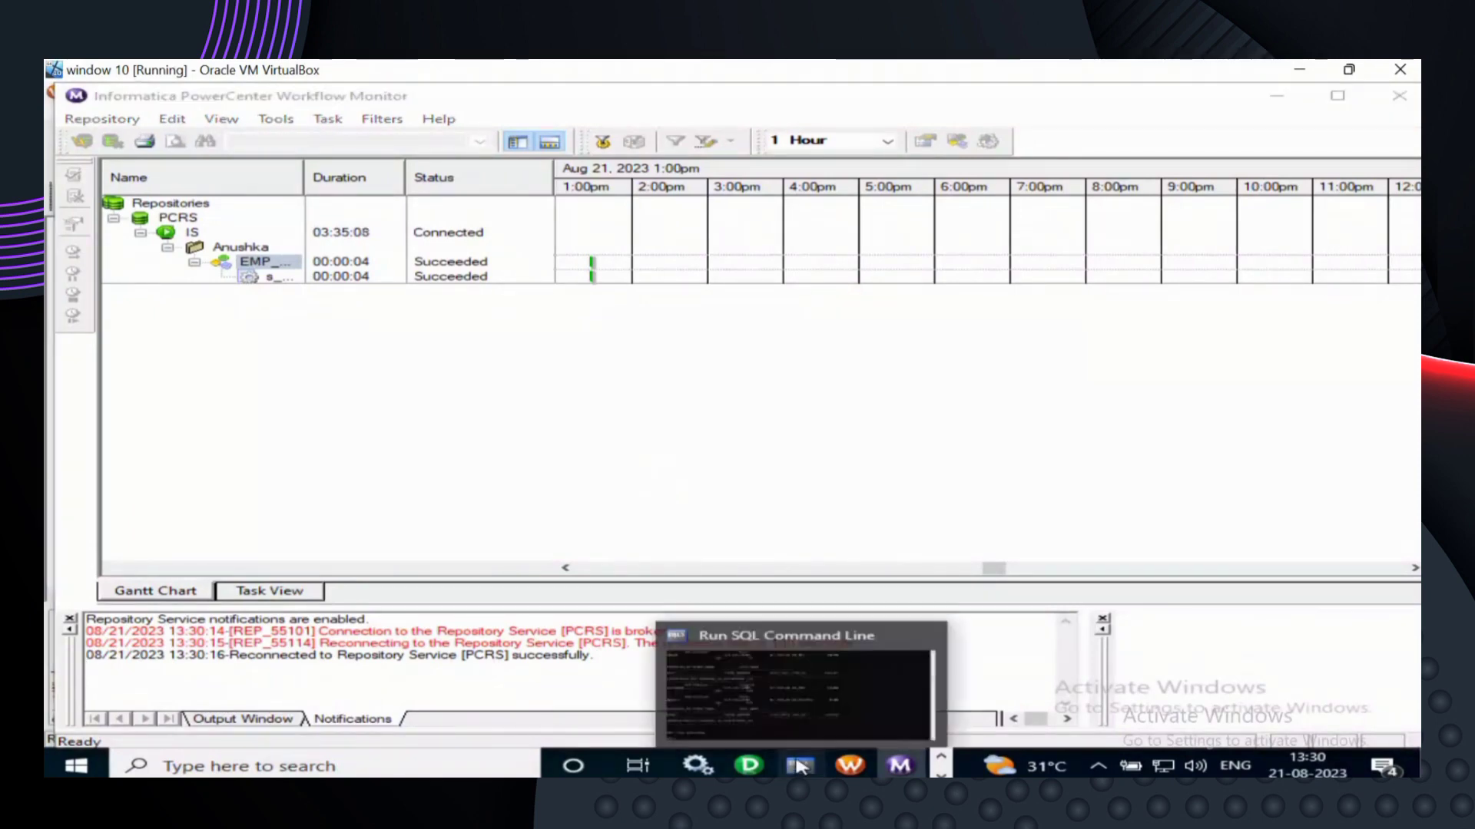
{"action": "left_click", "coordinate": [799, 766]}
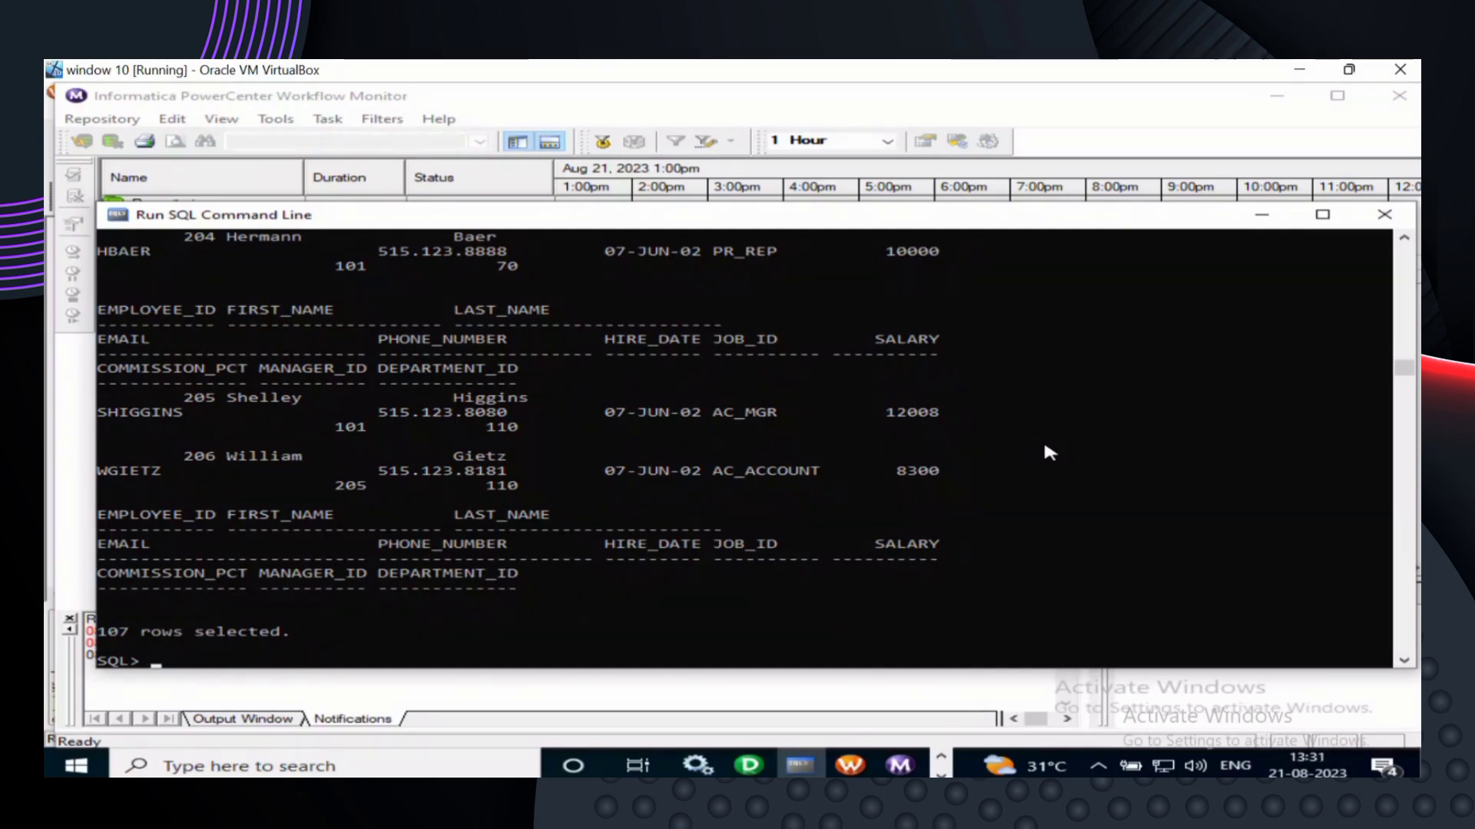
{"action": "left_click", "coordinate": [1252, 215]}
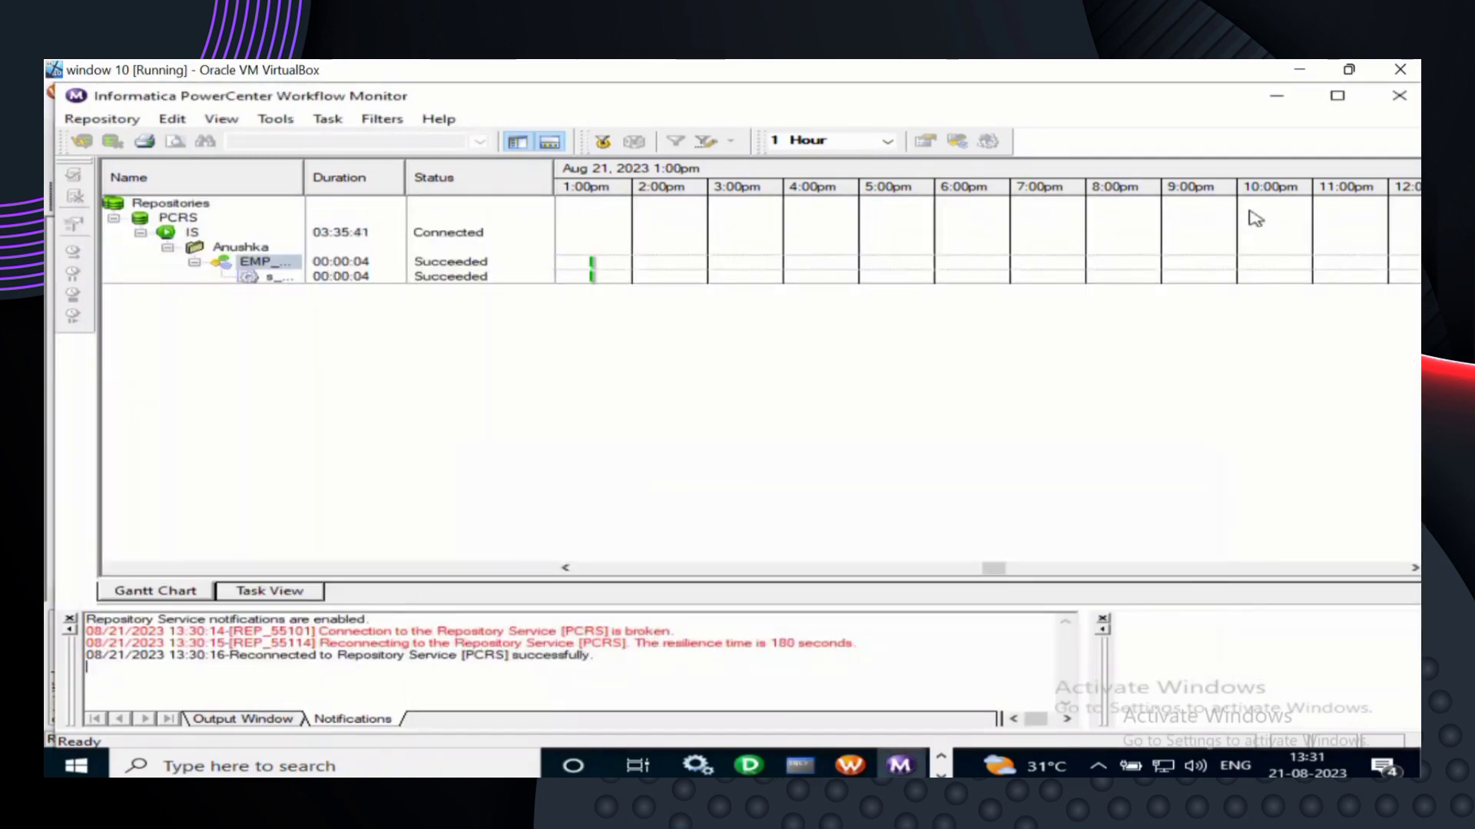